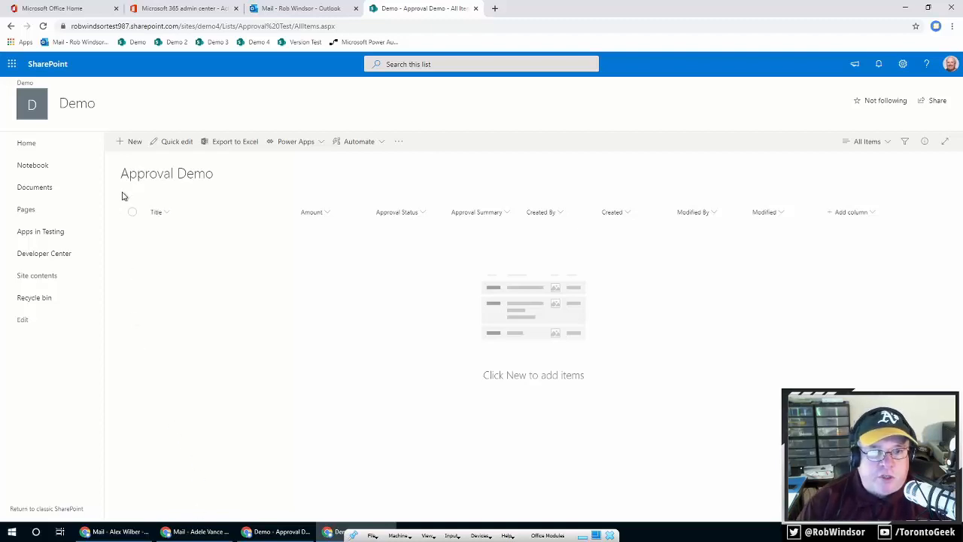
Step: Add an item titled Item 1 with an amount of 100 to the Approval Demo list and save it
{"action": "left_click", "coordinate": [132, 143]}
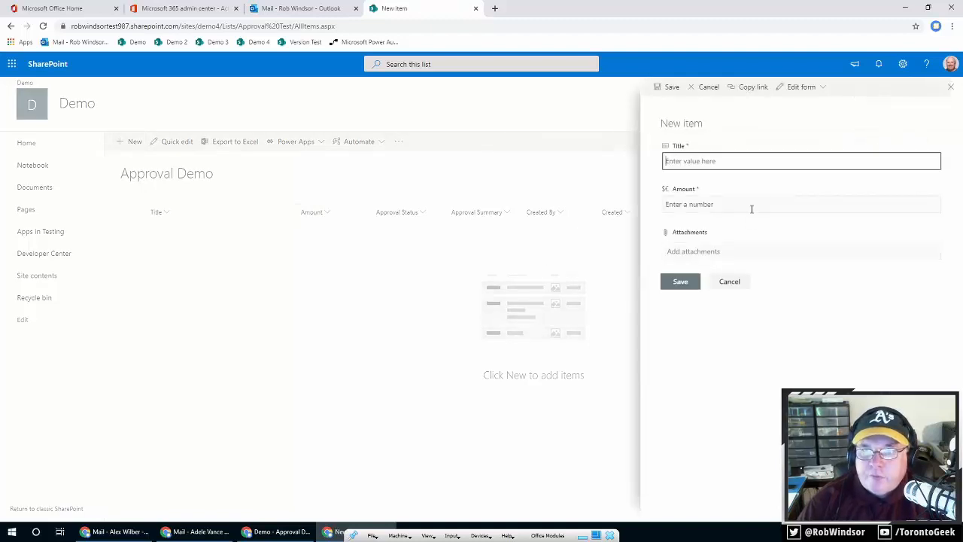
{"action": "type", "text": "Item 1"}
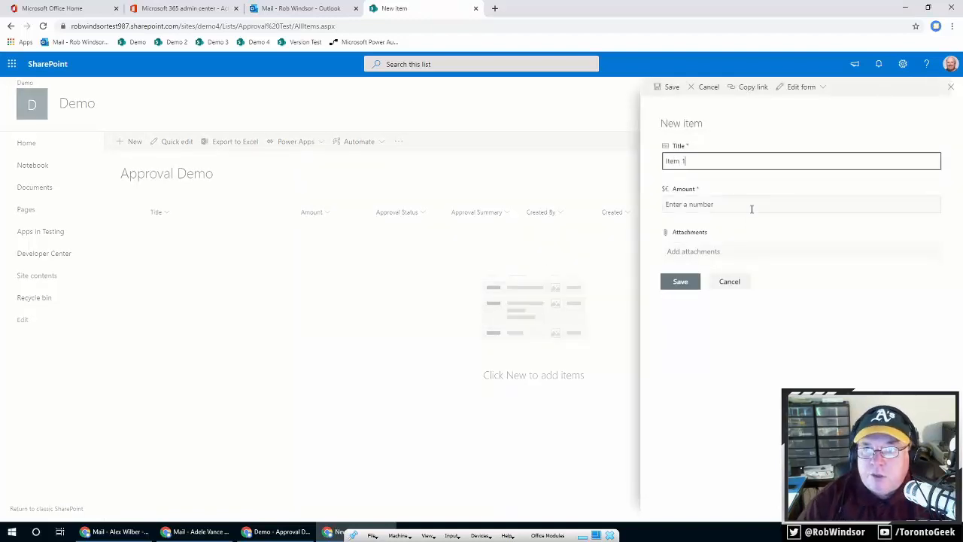
{"action": "key", "text": "ctrl+a"}
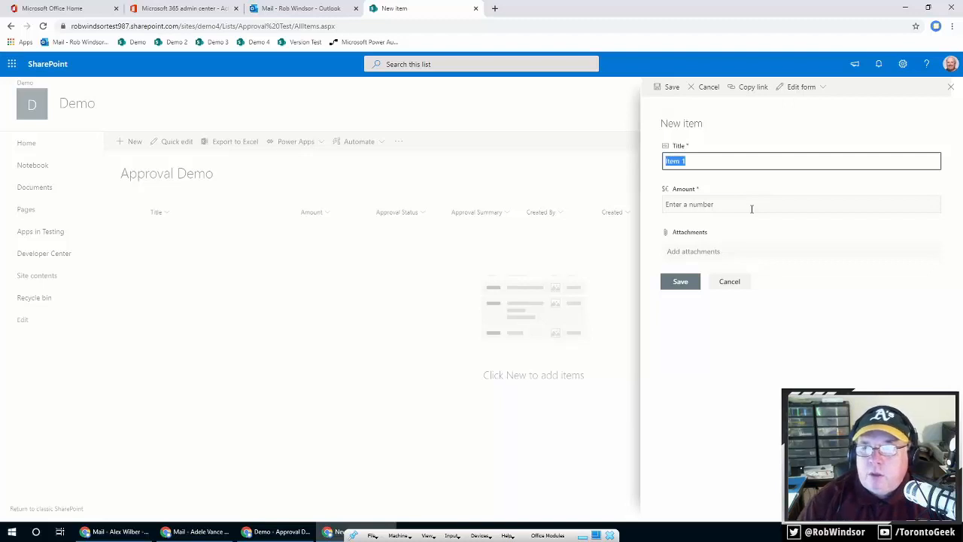
{"action": "left_click", "coordinate": [751, 209]}
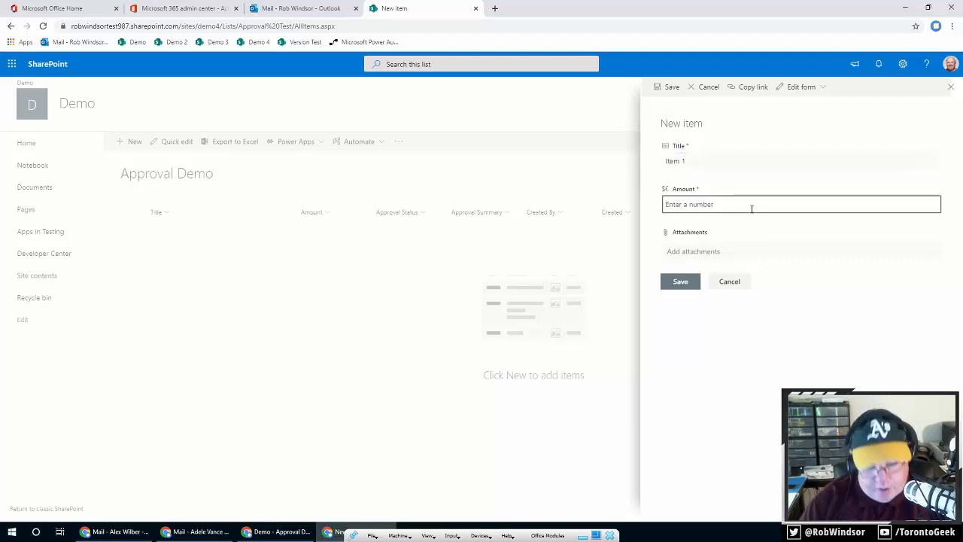
{"action": "type", "text": "100"}
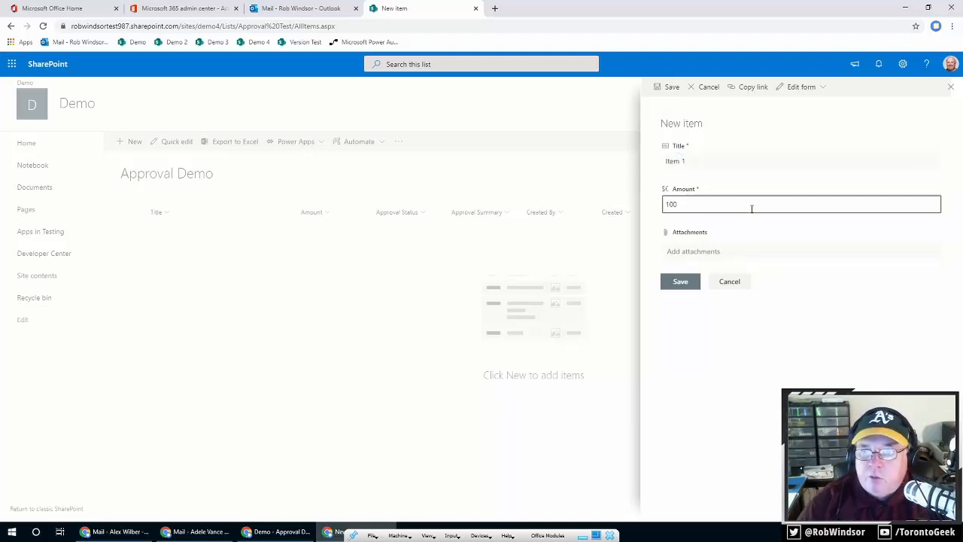
{"action": "left_click", "coordinate": [674, 283]}
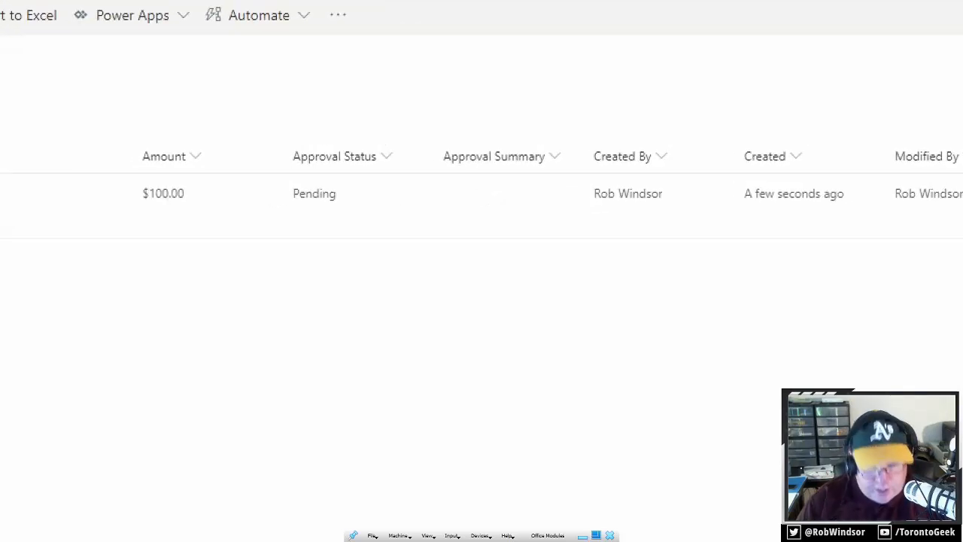
{"action": "mouse_move", "coordinate": [278, 131]}
{"action": "left_mouse_down"}
{"action": "mouse_move", "coordinate": [363, 219]}
{"action": "mouse_move", "coordinate": [583, 237]}
{"action": "mouse_move", "coordinate": [560, 243]}
{"action": "mouse_move", "coordinate": [583, 228]}
{"action": "left_mouse_up"}
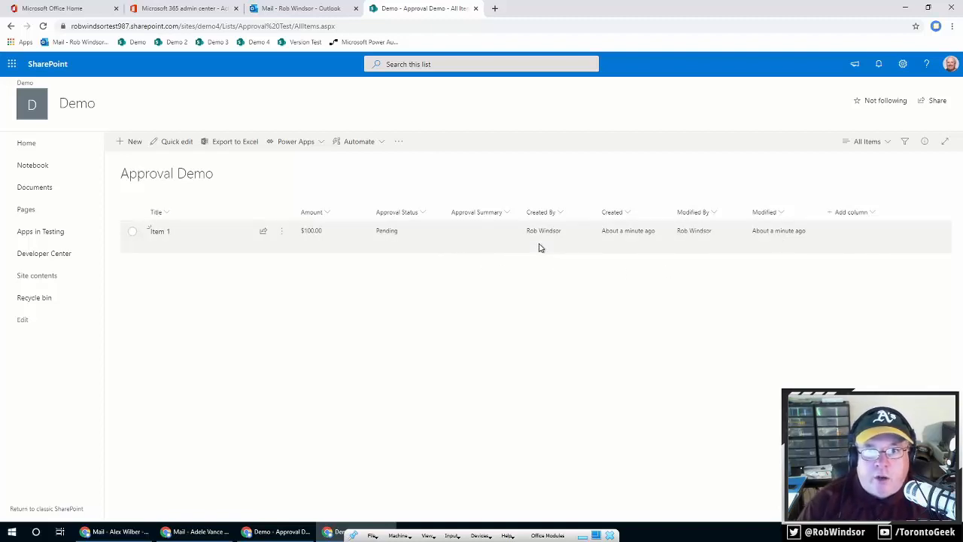
Step: Open Power Automate at flow.microsoft.com in a new browser tab and go to its flow creation page
{"action": "left_click", "coordinate": [495, 10]}
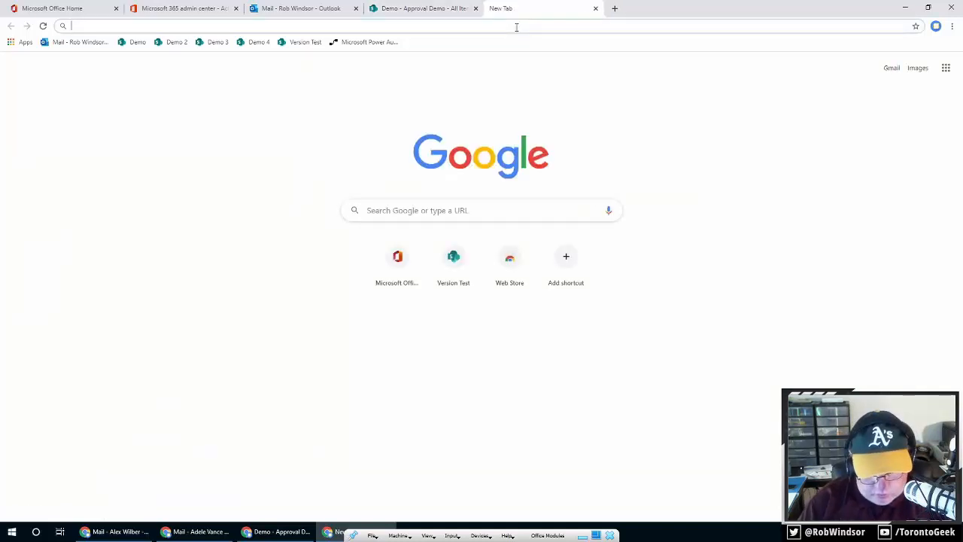
{"action": "type", "text": "flow.microsoft.com"}
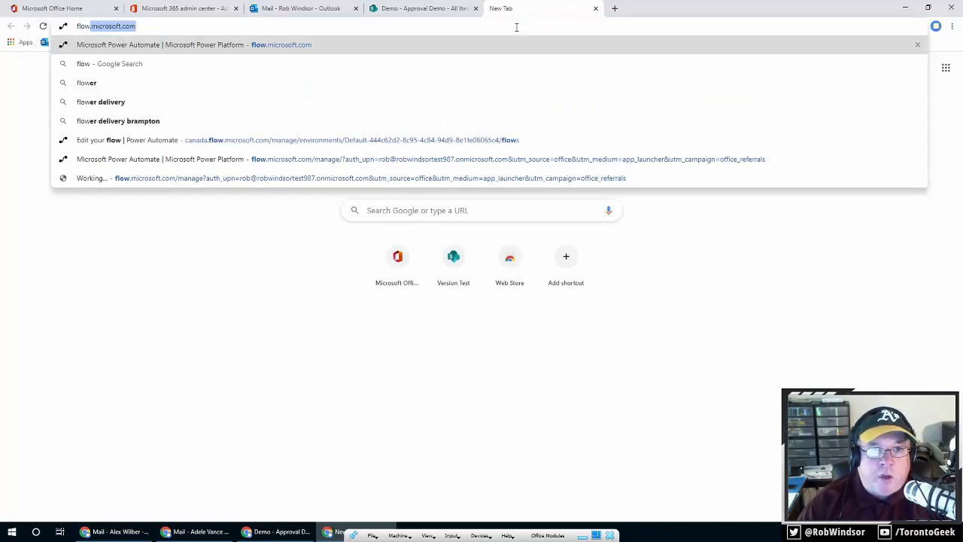
{"action": "key", "text": "Return"}
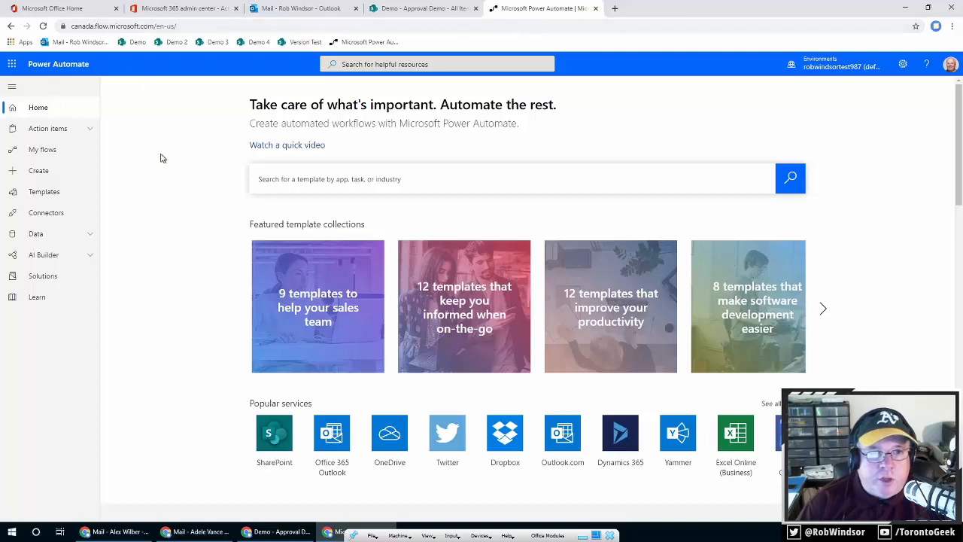
{"action": "left_click", "coordinate": [40, 172]}
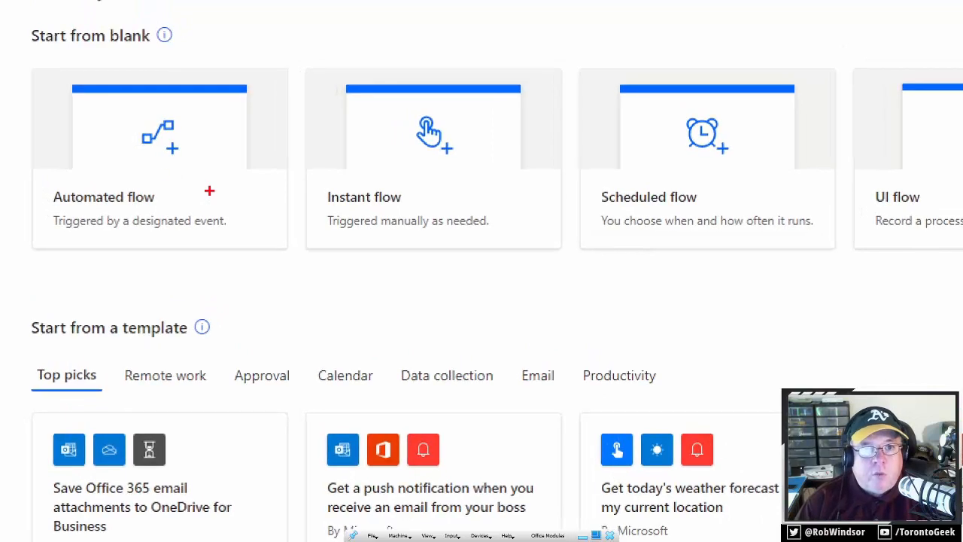
{"action": "mouse_move", "coordinate": [21, 54]}
{"action": "left_mouse_down"}
{"action": "mouse_move", "coordinate": [191, 291]}
{"action": "mouse_move", "coordinate": [605, 285]}
{"action": "mouse_move", "coordinate": [851, 271]}
{"action": "mouse_move", "coordinate": [846, 264]}
{"action": "left_mouse_up"}
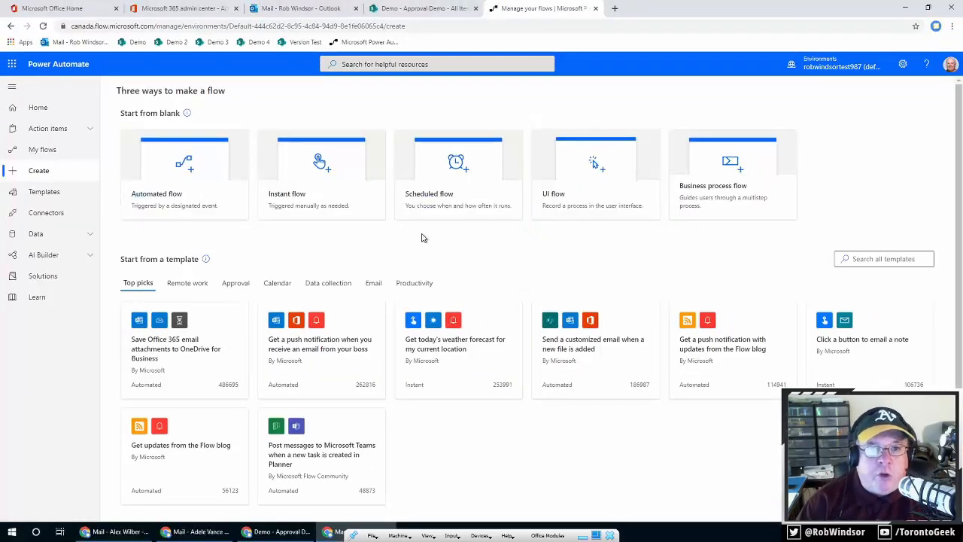
Step: Start an automated flow from blank and name it Approval Demo
{"action": "left_click", "coordinate": [243, 183]}
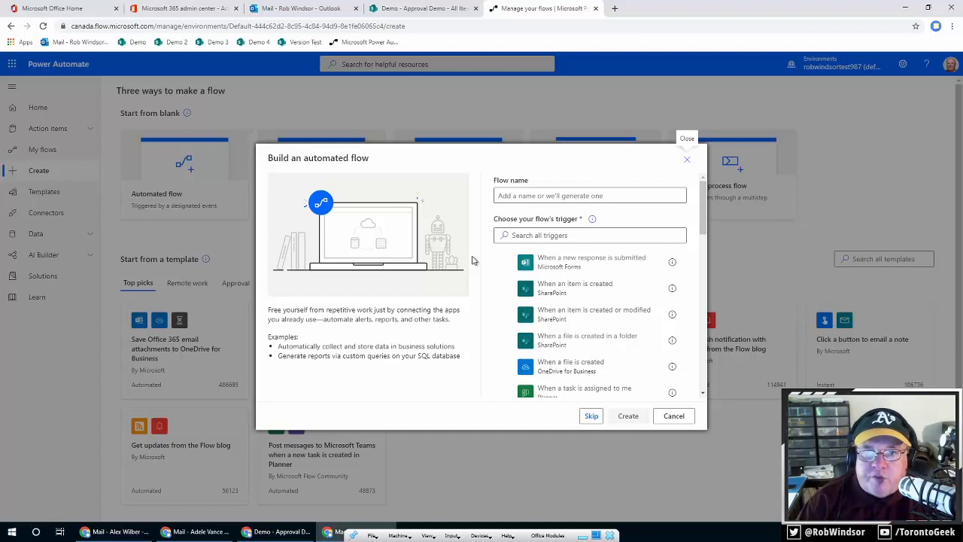
{"action": "left_click", "coordinate": [525, 195]}
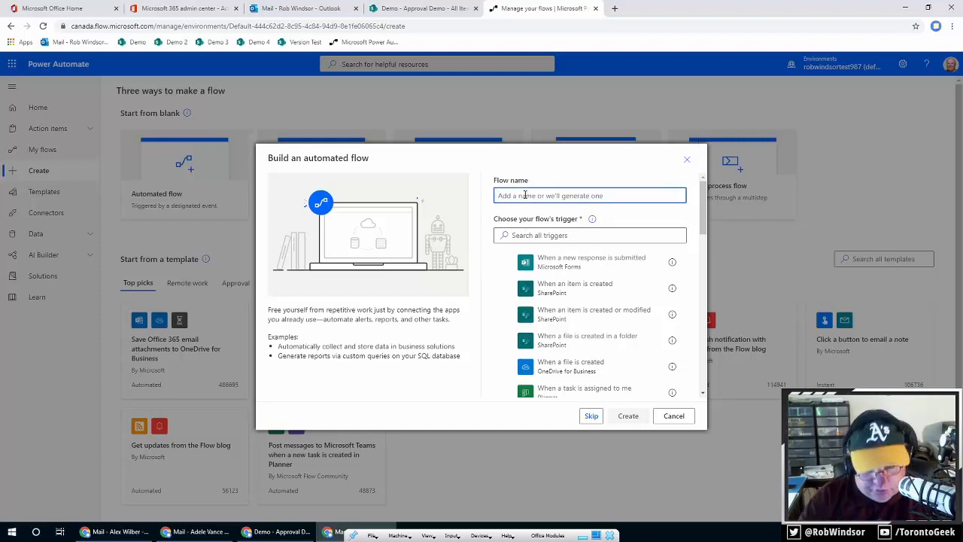
{"action": "type", "text": "Approval"}
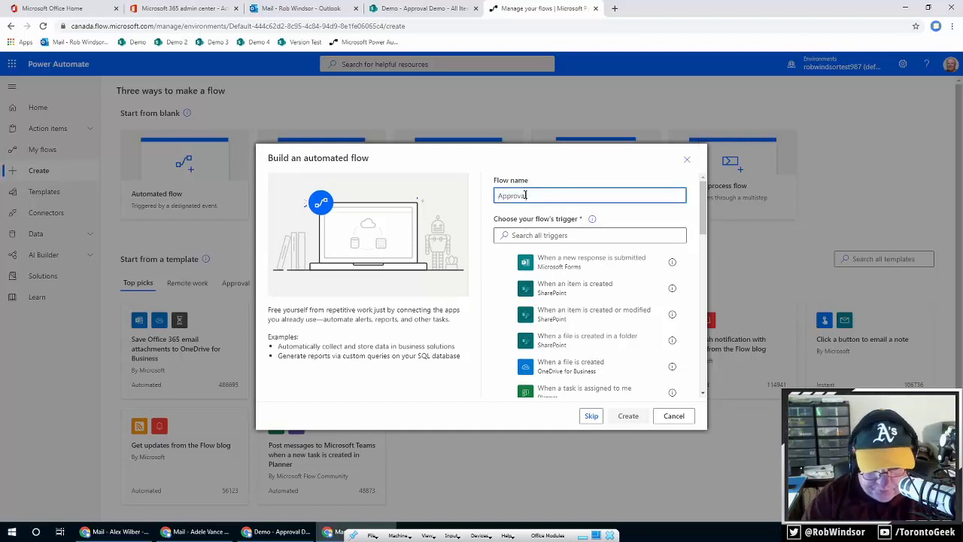
{"action": "type", "text": " Demo"}
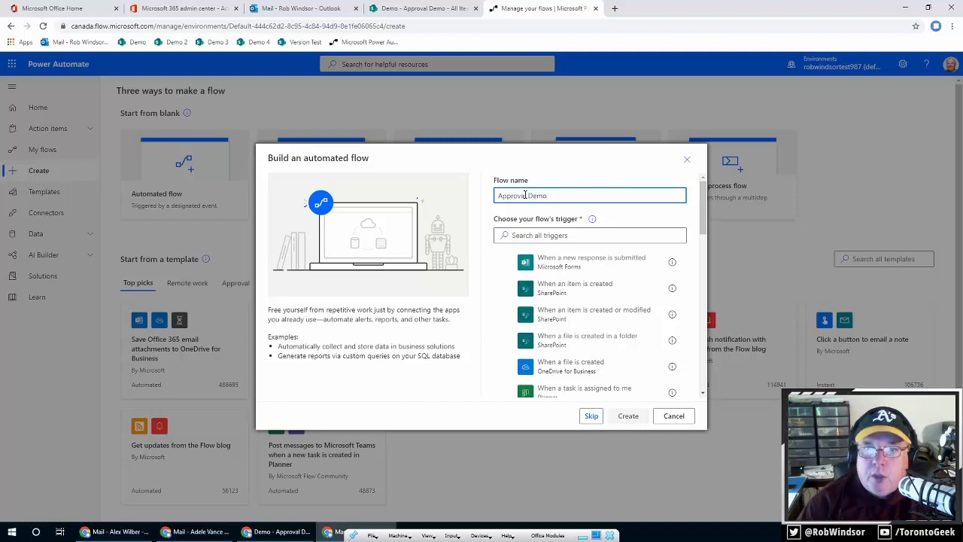
Step: Search the triggers for sharepoint, choose the SharePoint trigger When an item is created, and create the flow
{"action": "key", "text": "Tab"}
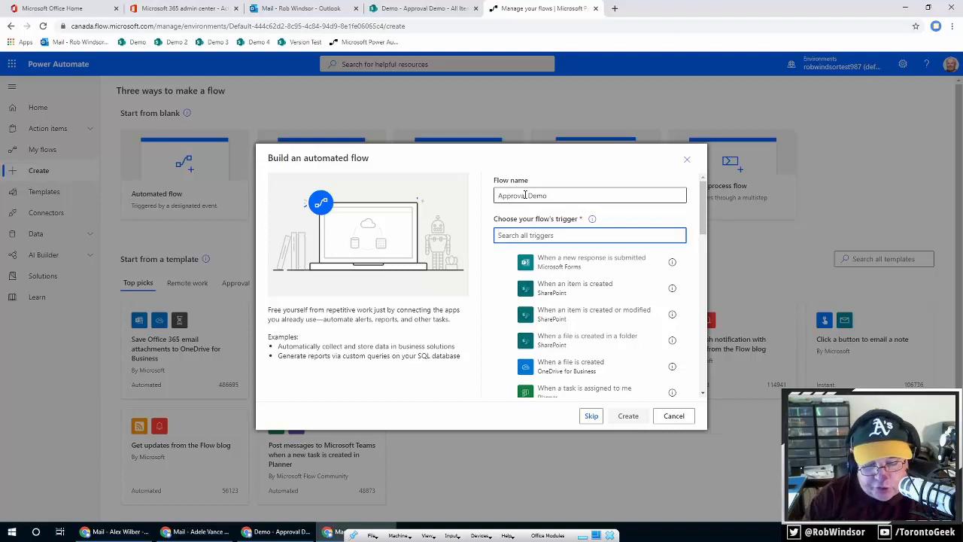
{"action": "type", "text": "sharepoint"}
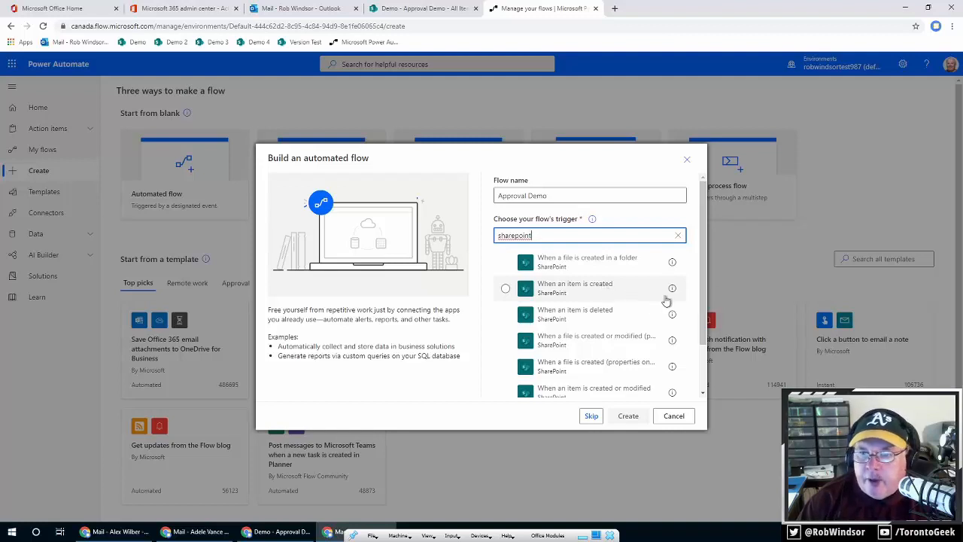
{"action": "scroll", "coordinate": [704, 340], "scroll_direction": "down", "scroll_amount": 2}
{"action": "scroll", "coordinate": [703, 340], "scroll_direction": "up", "scroll_amount": 2}
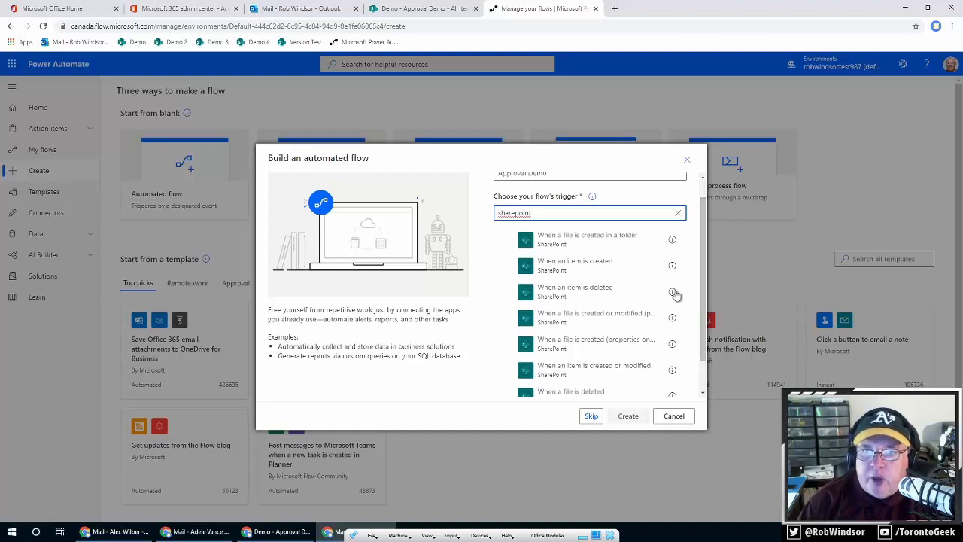
{"action": "left_click", "coordinate": [595, 270]}
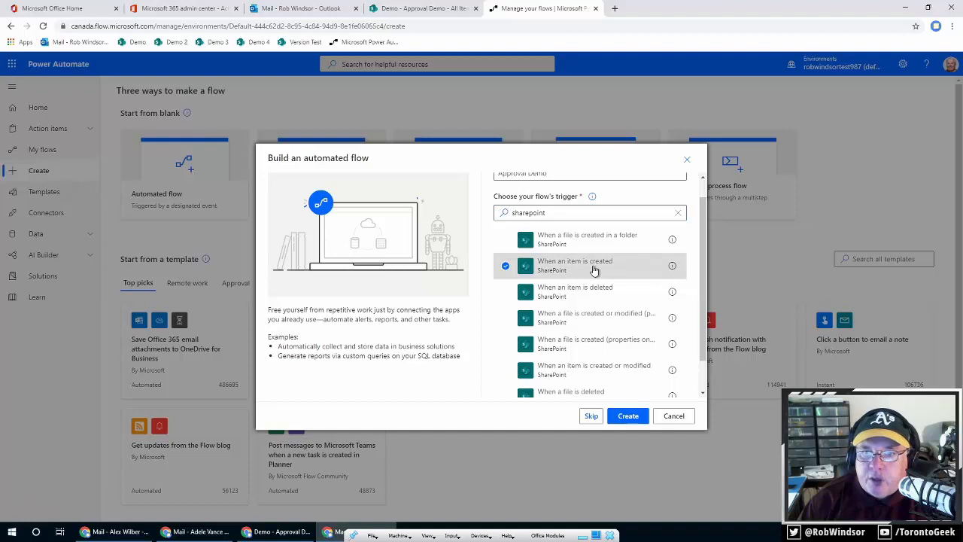
{"action": "left_click", "coordinate": [628, 418]}
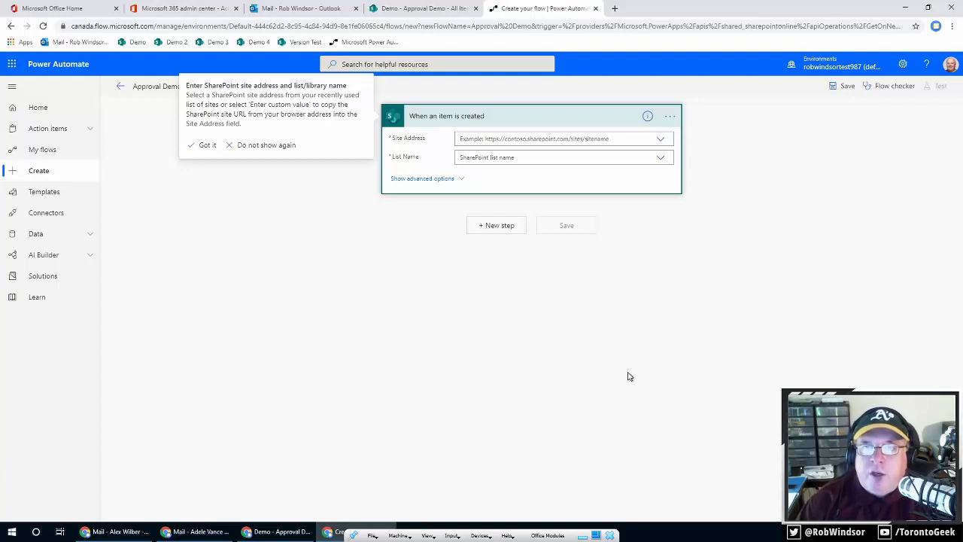
Step: Search the web for flow connectors in a new browser tab and open the Microsoft Flow Connectors page
{"action": "left_click", "coordinate": [614, 9]}
{"action": "type", "text": "fkow"}
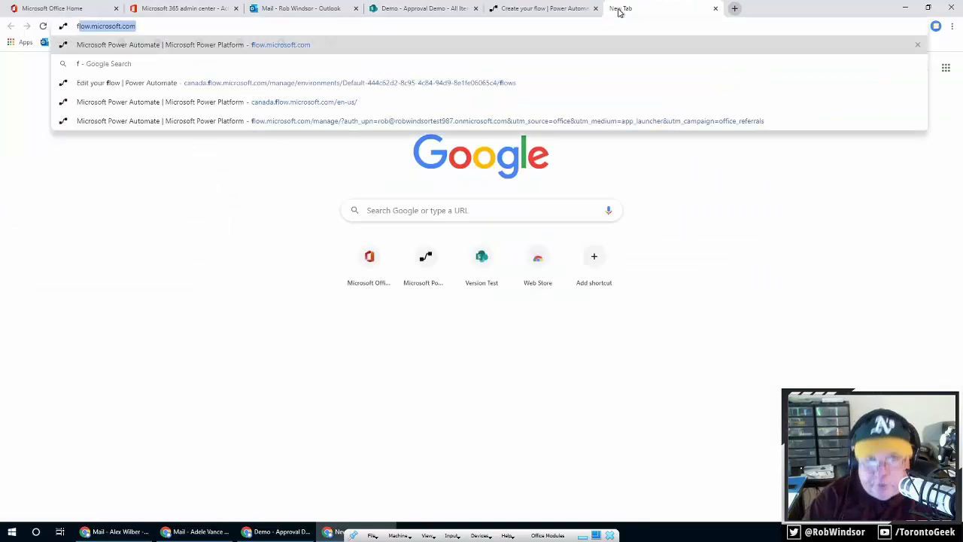
{"action": "key", "text": "BackSpace"}
{"action": "key", "text": "BackSpace"}
{"action": "key", "text": "BackSpace"}
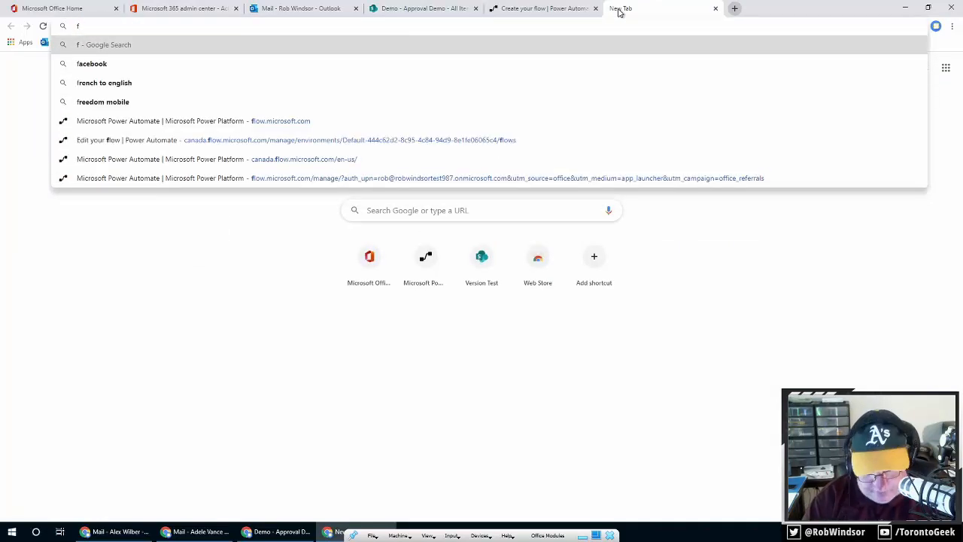
{"action": "type", "text": "low connecto"}
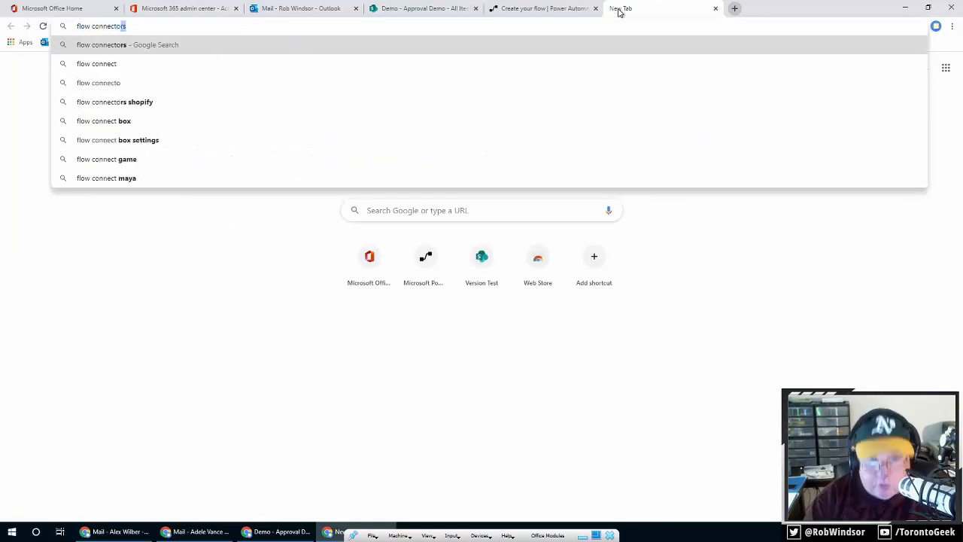
{"action": "type", "text": "rs"}
{"action": "key", "text": "Return"}
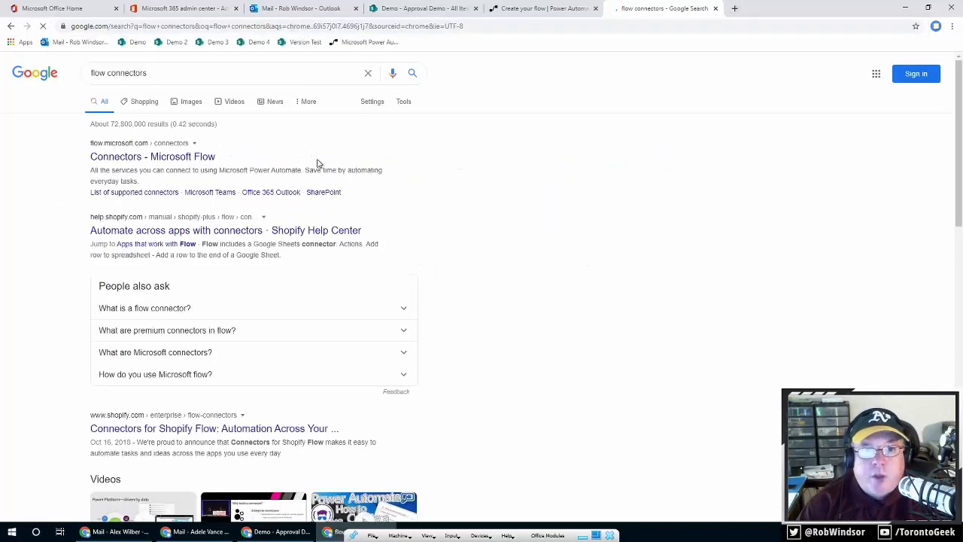
{"action": "left_click", "coordinate": [204, 156]}
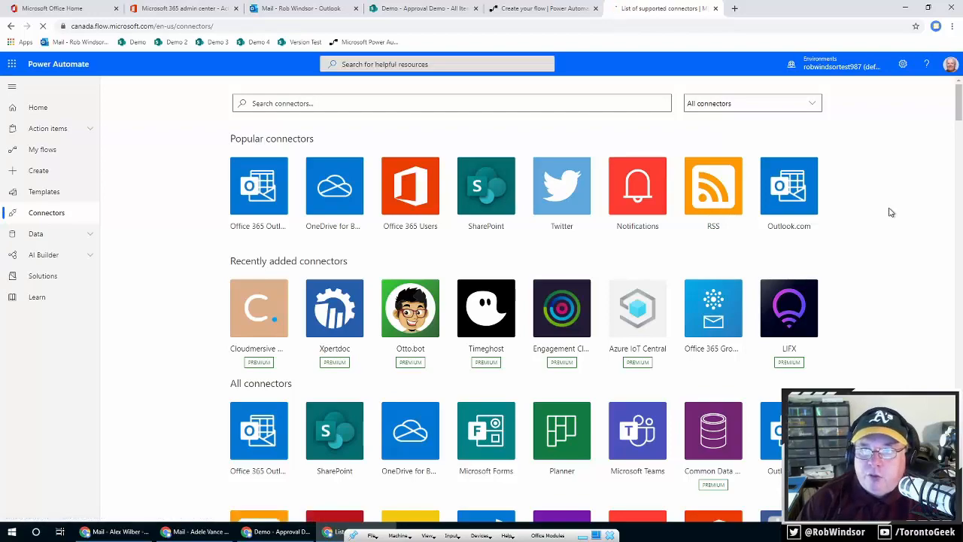
Step: Examine the list of supported connectors, including which ones are marked premium, and close that page to return to the flow
{"action": "scroll", "coordinate": [891, 213], "scroll_direction": "down", "scroll_amount": 8}
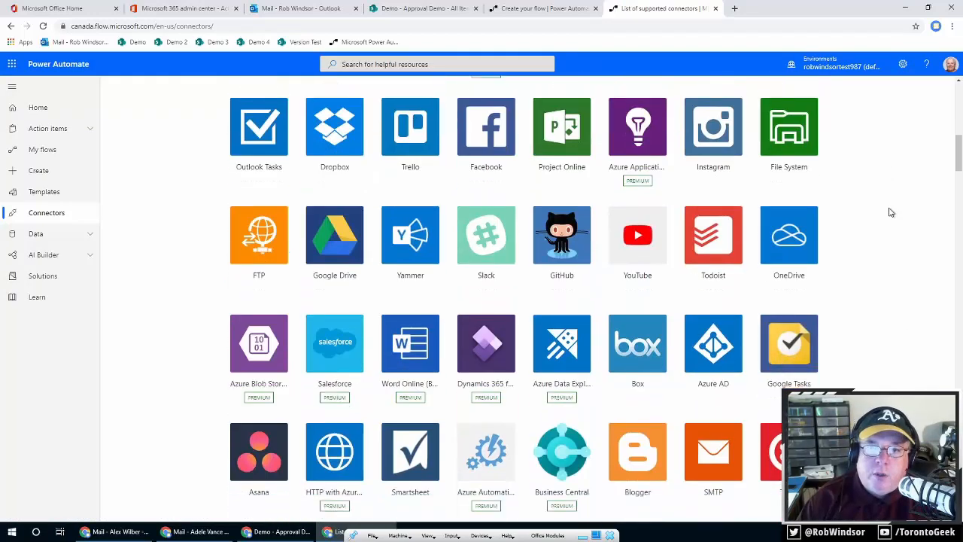
{"action": "scroll", "coordinate": [891, 213], "scroll_direction": "down", "scroll_amount": 5}
{"action": "scroll", "coordinate": [891, 213], "scroll_direction": "up", "scroll_amount": 6}
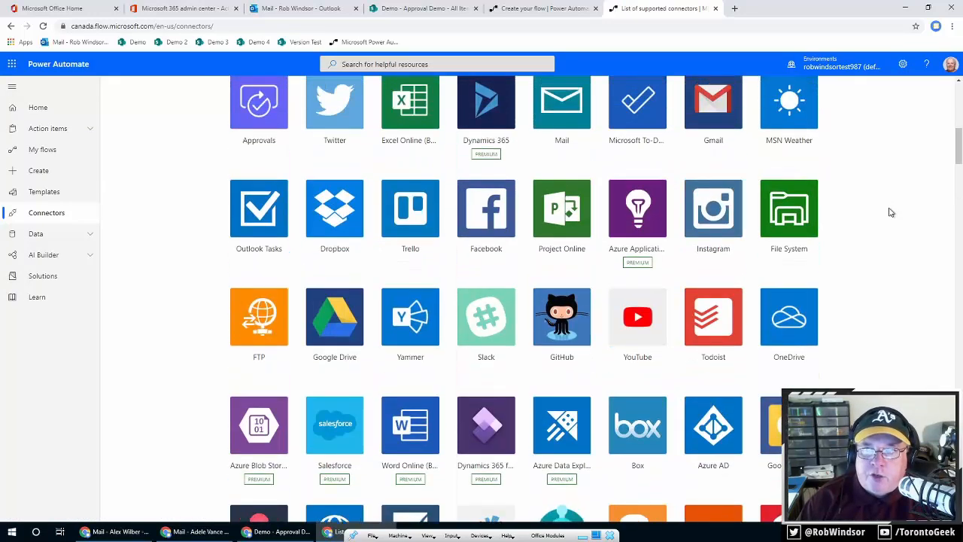
{"action": "scroll", "coordinate": [890, 213], "scroll_direction": "up", "scroll_amount": 7}
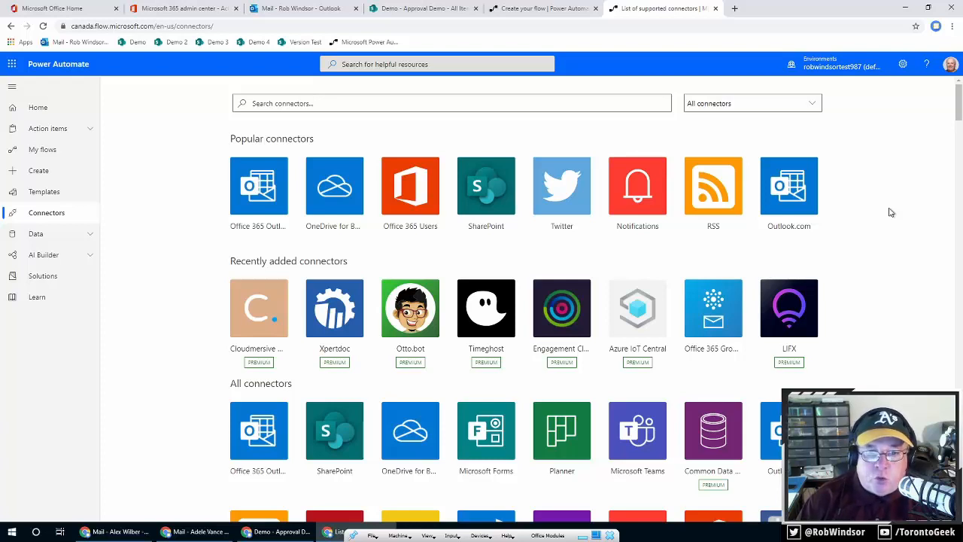
{"action": "scroll", "coordinate": [890, 213], "scroll_direction": "down", "scroll_amount": 2}
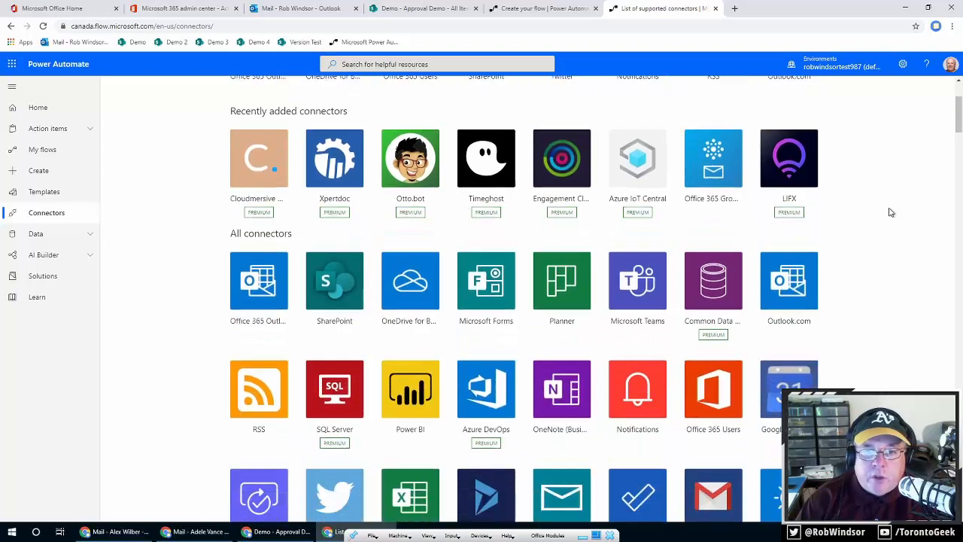
{"action": "scroll", "coordinate": [889, 213], "scroll_direction": "down", "scroll_amount": 2}
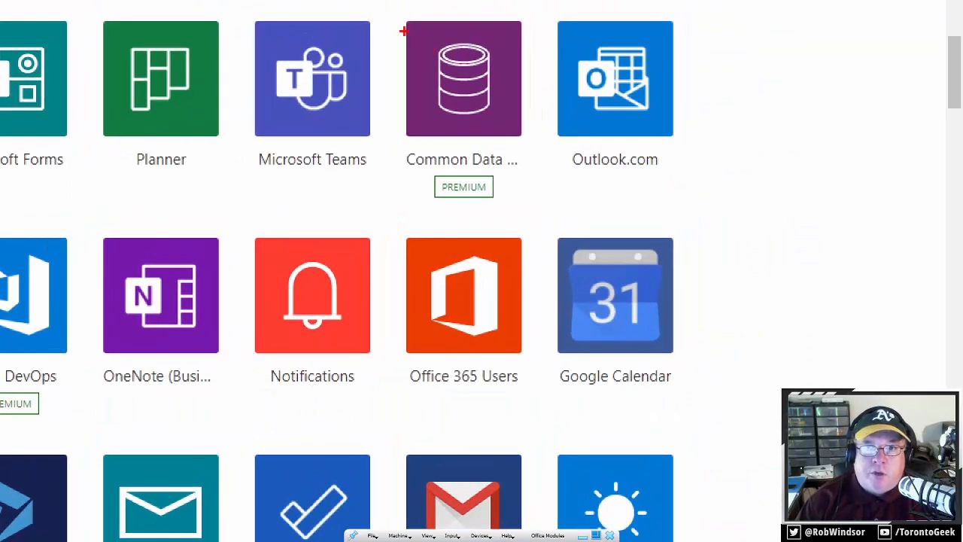
{"action": "mouse_move", "coordinate": [384, 10]}
{"action": "left_mouse_down"}
{"action": "mouse_move", "coordinate": [408, 166]}
{"action": "mouse_move", "coordinate": [544, 213]}
{"action": "left_mouse_up"}
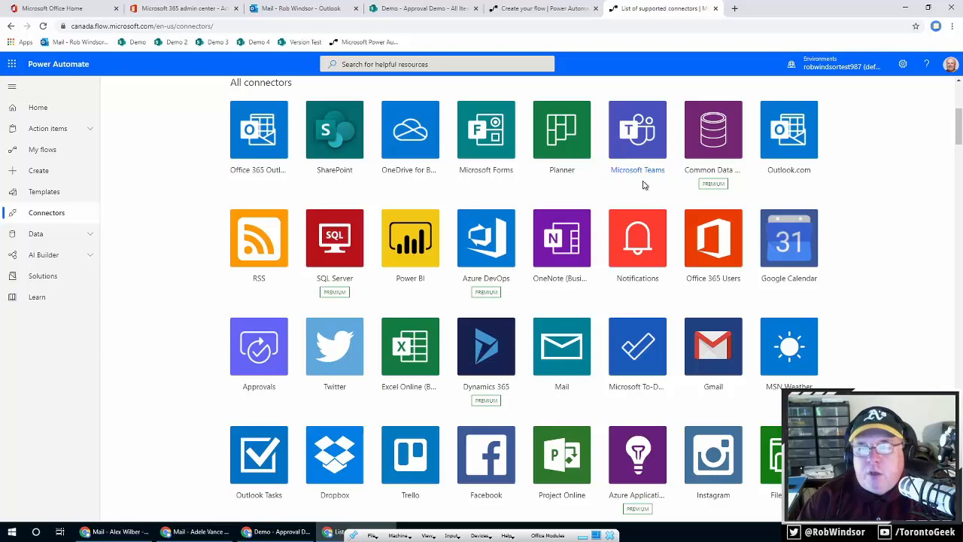
{"action": "scroll", "coordinate": [893, 224], "scroll_direction": "down", "scroll_amount": 2}
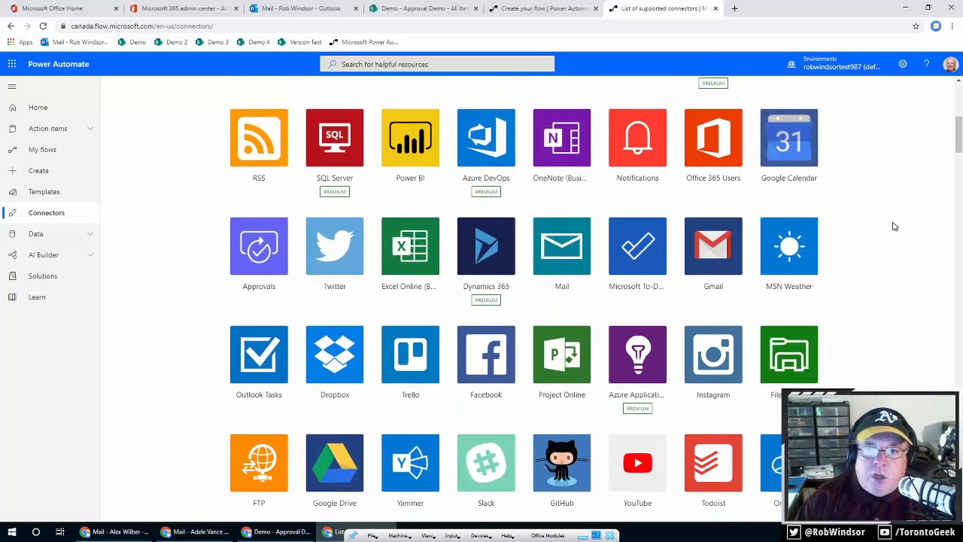
{"action": "scroll", "coordinate": [894, 225], "scroll_direction": "up", "scroll_amount": 3}
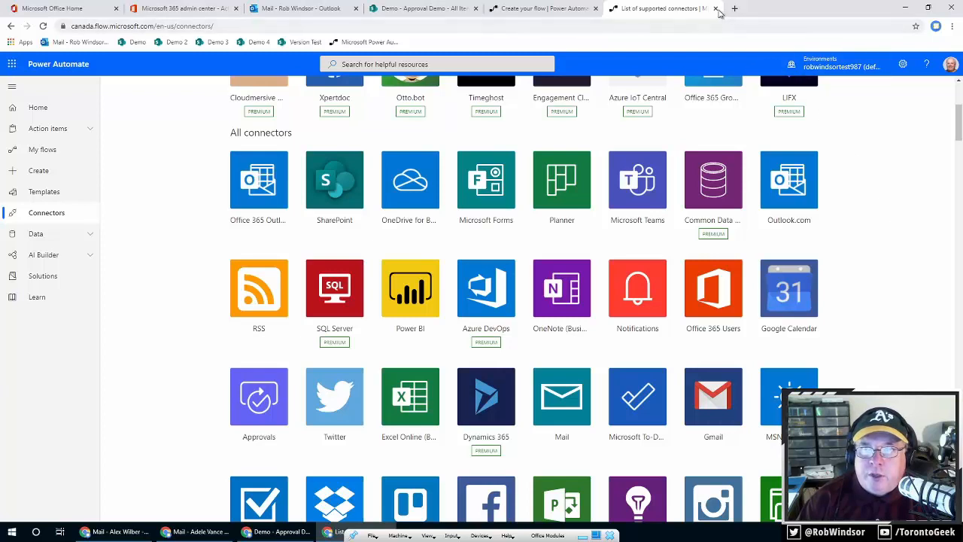
{"action": "left_click", "coordinate": [717, 9]}
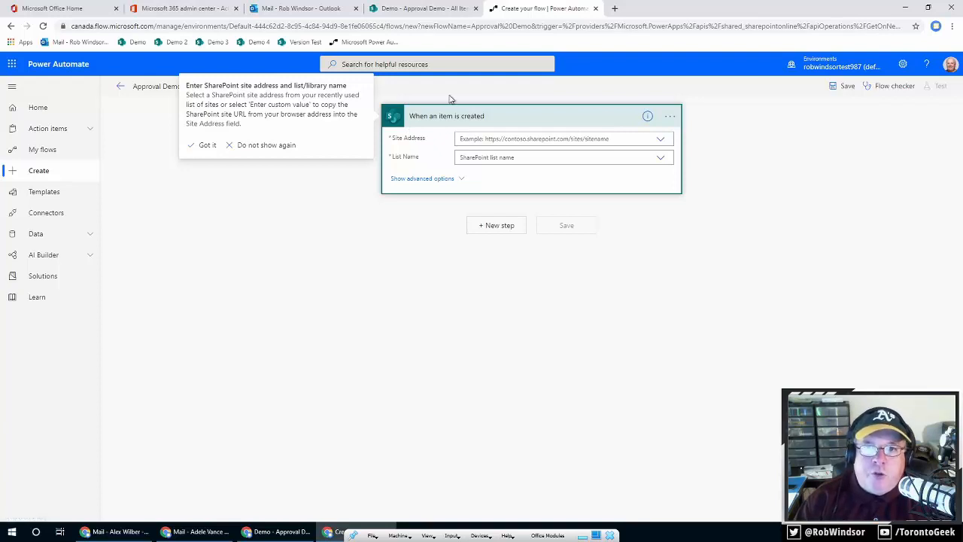
Step: Set the trigger's site address to the Demo site ending in /sites/demo4 and its list name to Approval Demo
{"action": "left_click", "coordinate": [664, 141]}
{"action": "left_click", "coordinate": [663, 141]}
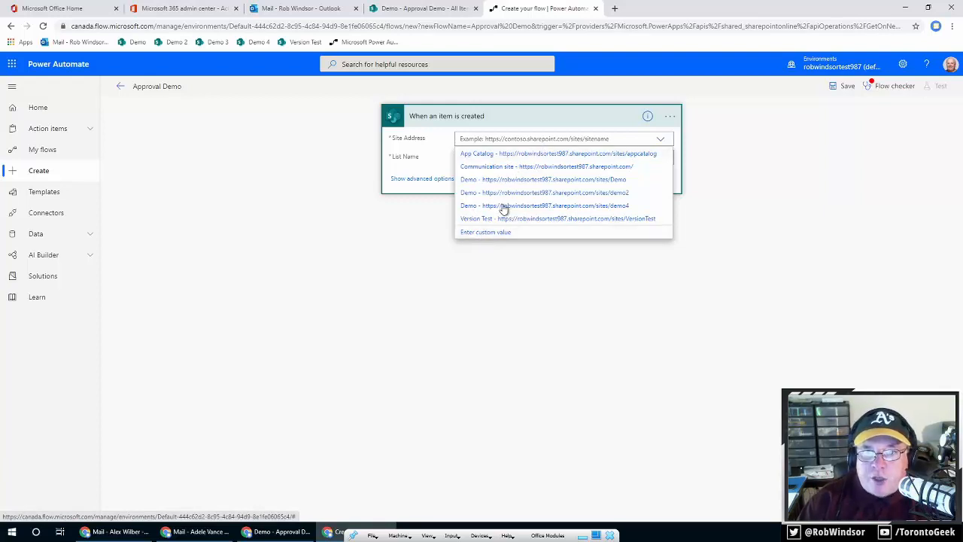
{"action": "left_click", "coordinate": [594, 207]}
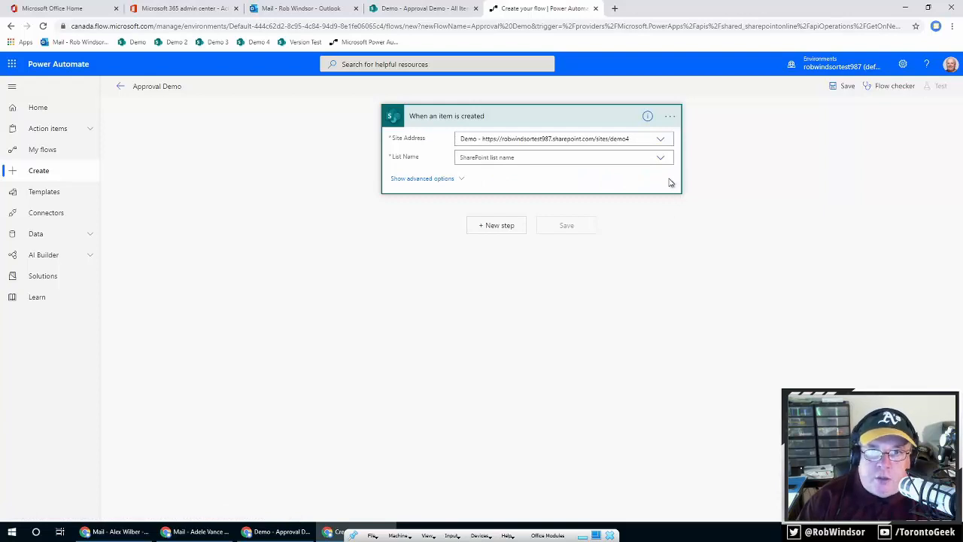
{"action": "left_click", "coordinate": [425, 9]}
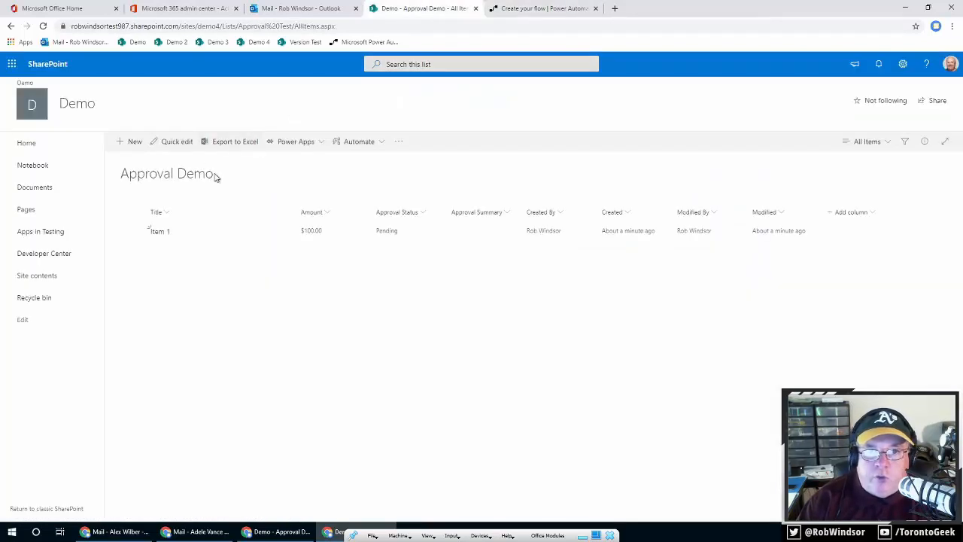
{"action": "left_click", "coordinate": [532, 9]}
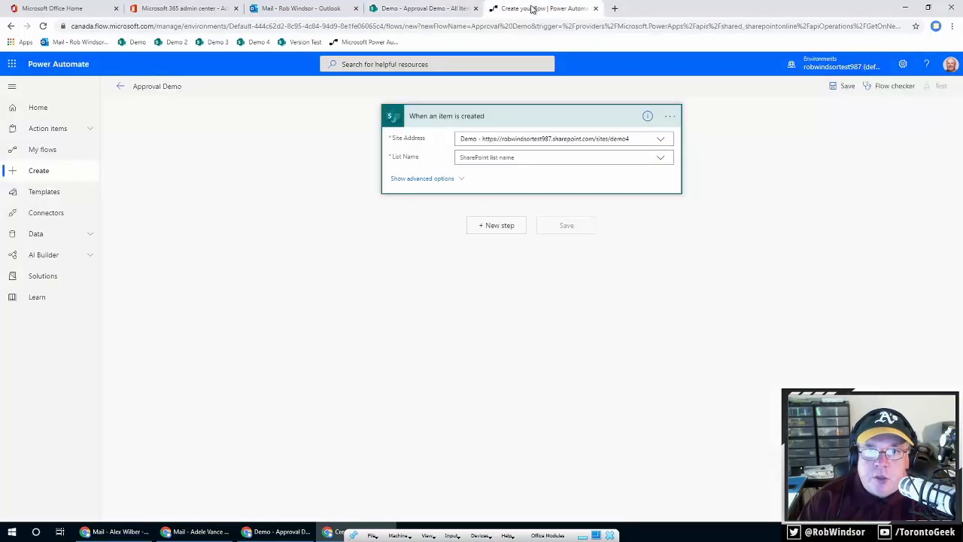
{"action": "left_click", "coordinate": [662, 158]}
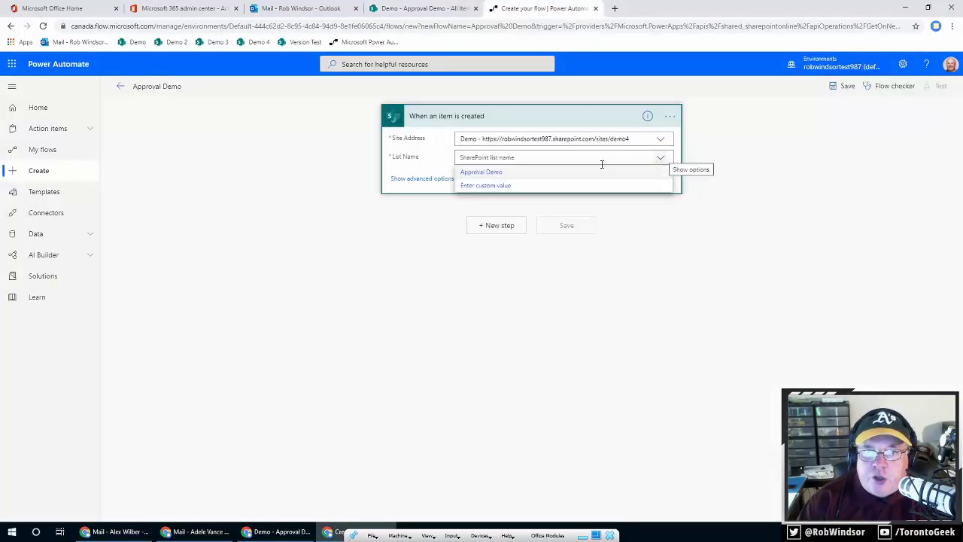
{"action": "left_click", "coordinate": [513, 173]}
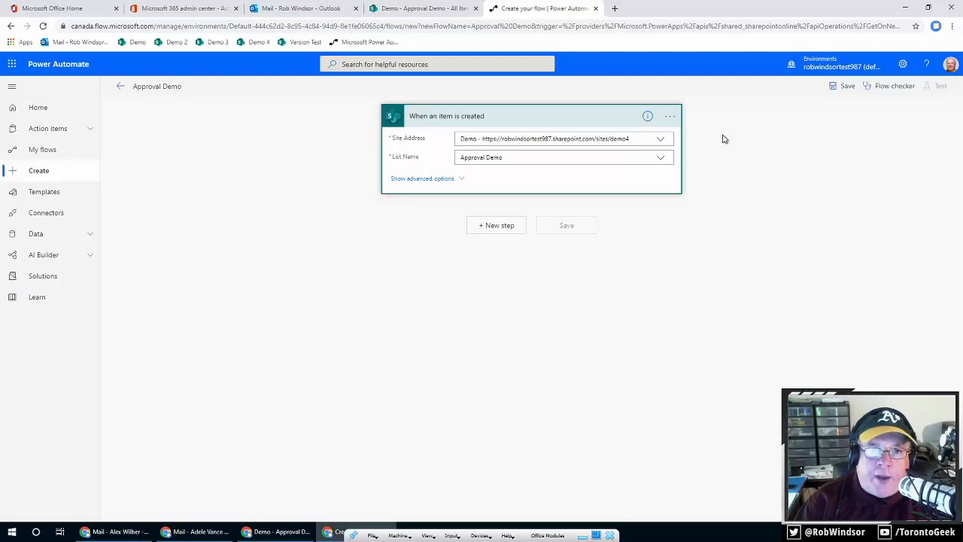
Step: Add a new step to the flow using the Compose data operation, found by searching for compose
{"action": "left_click", "coordinate": [509, 229]}
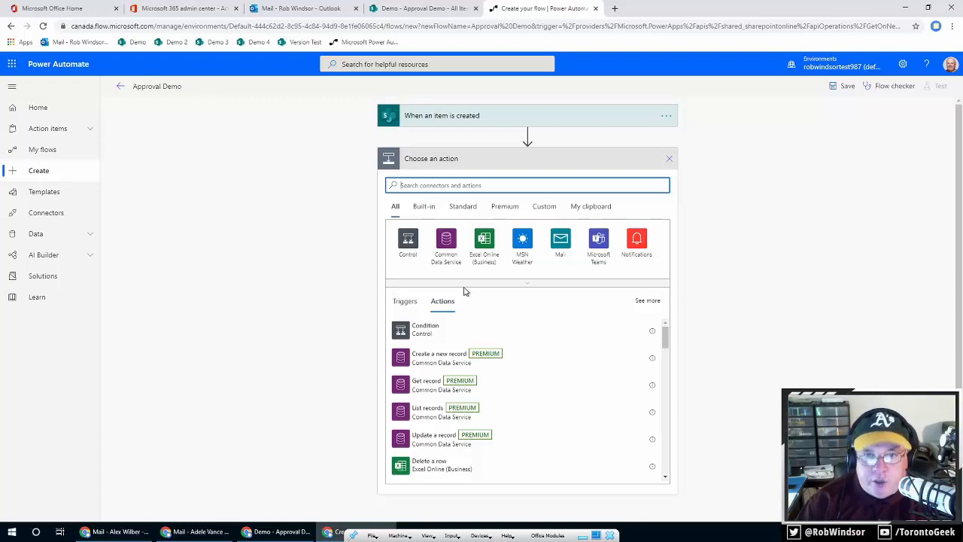
{"action": "type", "text": "compose"}
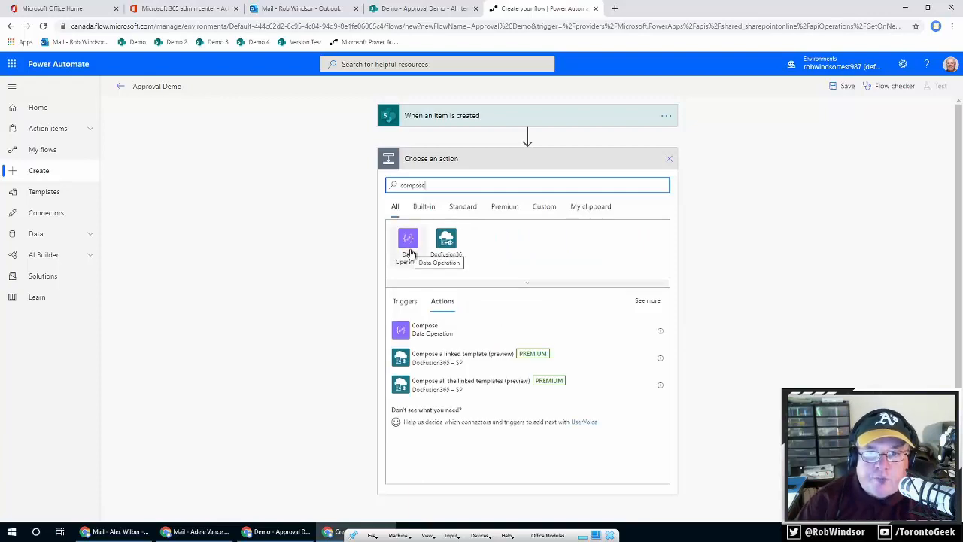
{"action": "left_click", "coordinate": [448, 335]}
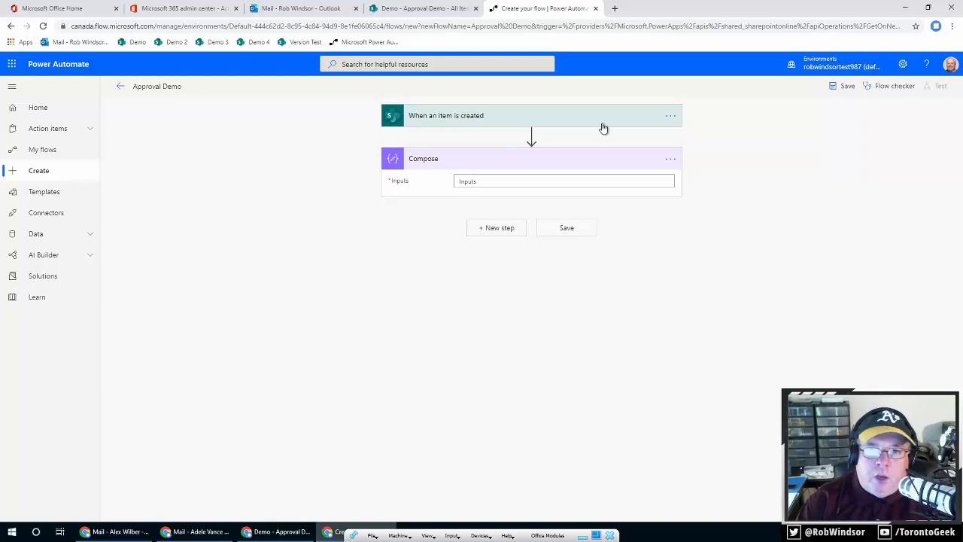
Step: Set the Compose action's input to the Title dynamic content from the When an item is created trigger
{"action": "left_click", "coordinate": [609, 180]}
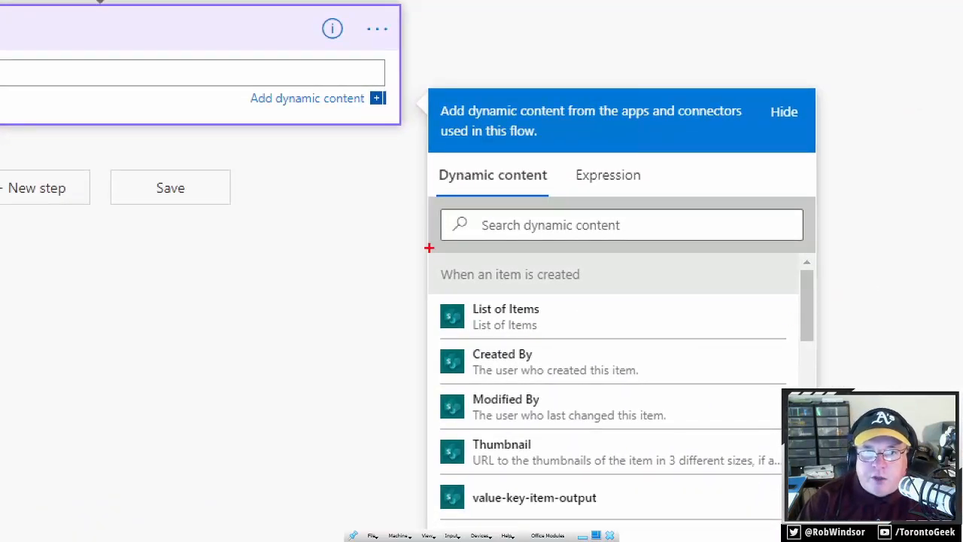
{"action": "mouse_move", "coordinate": [426, 254]}
{"action": "left_mouse_down"}
{"action": "mouse_move", "coordinate": [441, 297]}
{"action": "mouse_move", "coordinate": [660, 307]}
{"action": "mouse_move", "coordinate": [678, 298]}
{"action": "mouse_move", "coordinate": [667, 297]}
{"action": "left_mouse_up"}
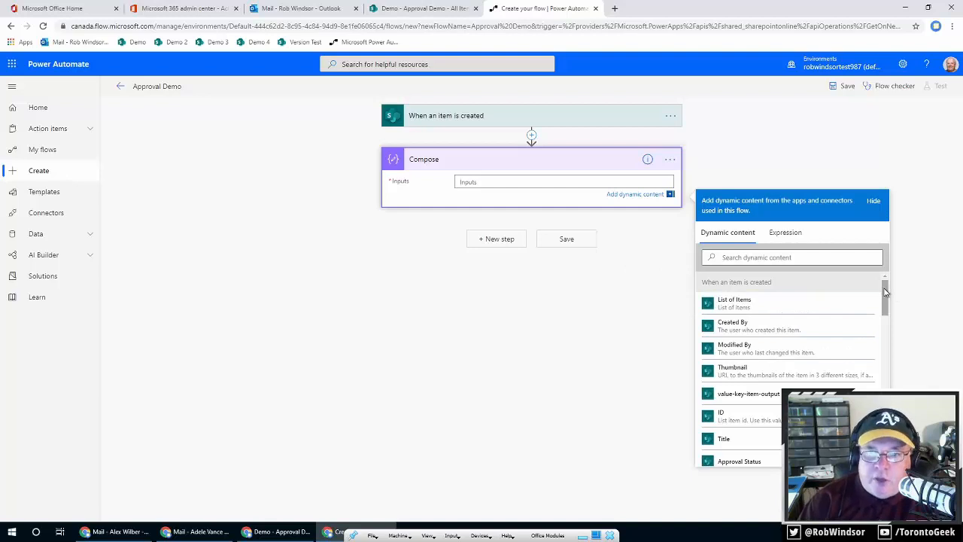
{"action": "left_click_drag", "start_coordinate": [885, 292], "coordinate": [903, 283]}
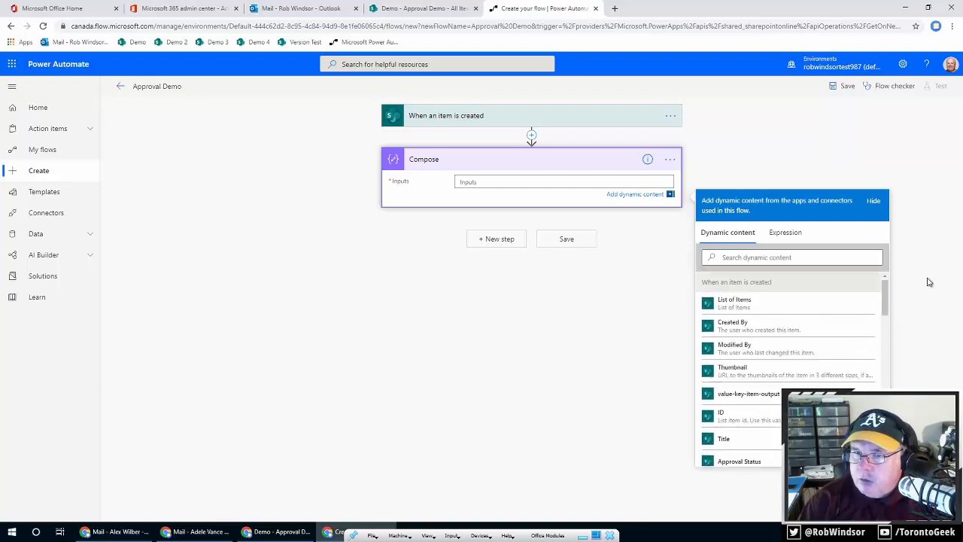
{"action": "left_click", "coordinate": [746, 442]}
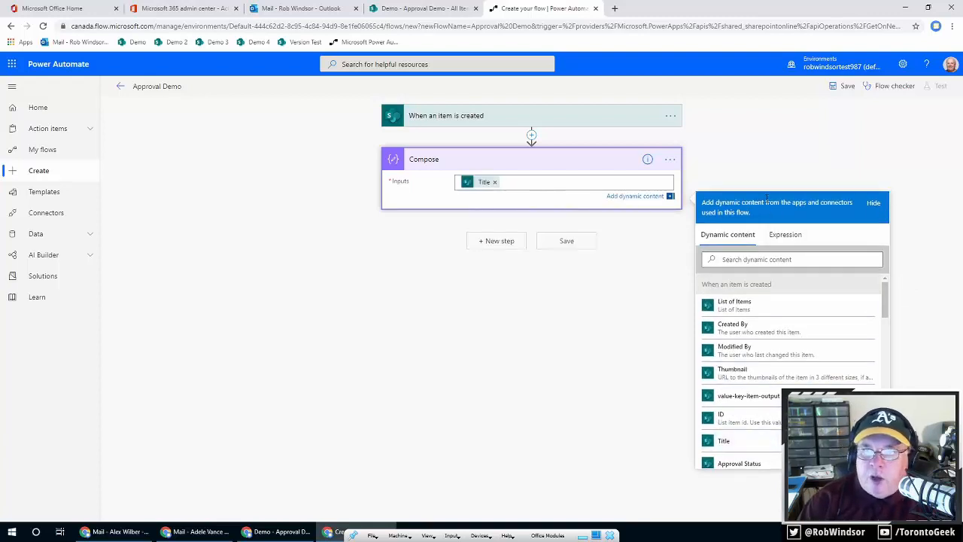
{"action": "left_click", "coordinate": [751, 159]}
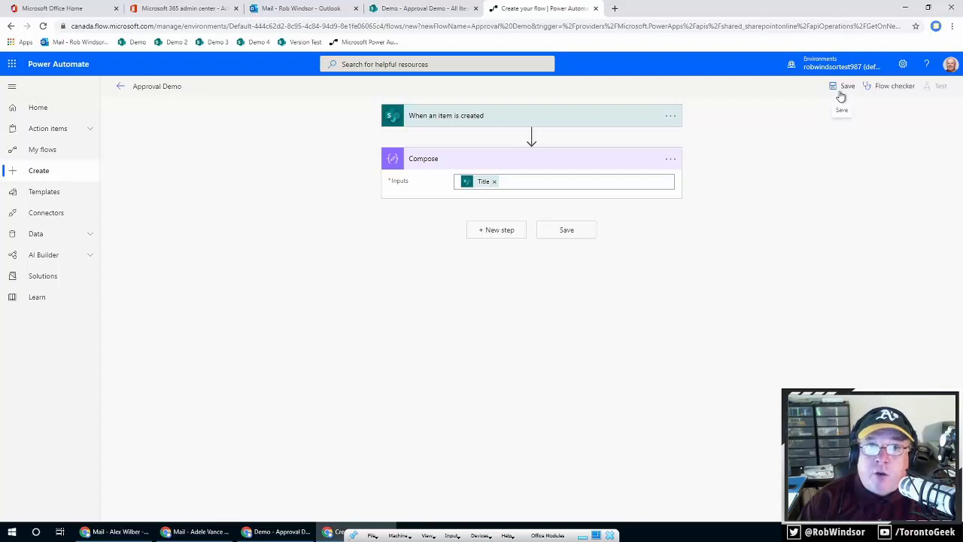
Step: Save the flow, turn off the site address tip for good, and leave the editor for the flow's details page
{"action": "left_click", "coordinate": [567, 232]}
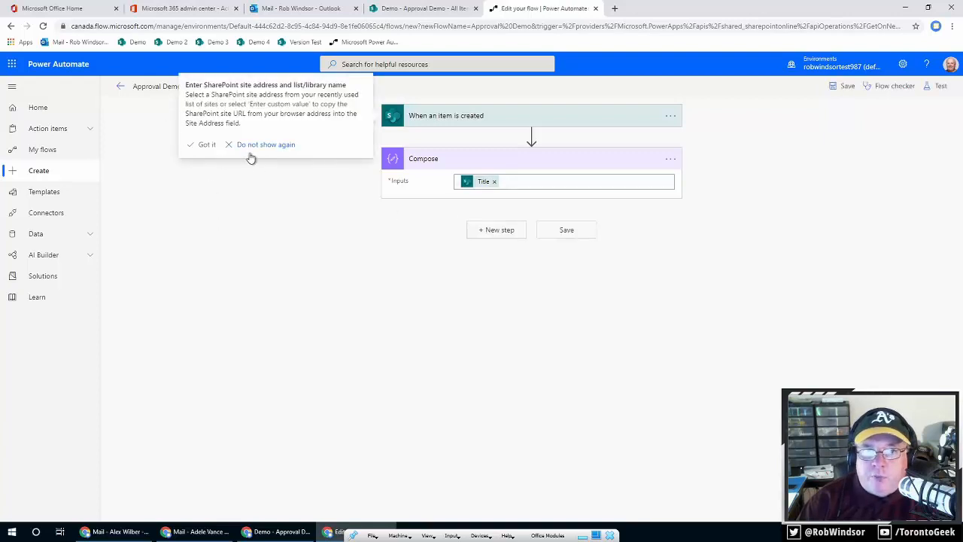
{"action": "left_click", "coordinate": [266, 147]}
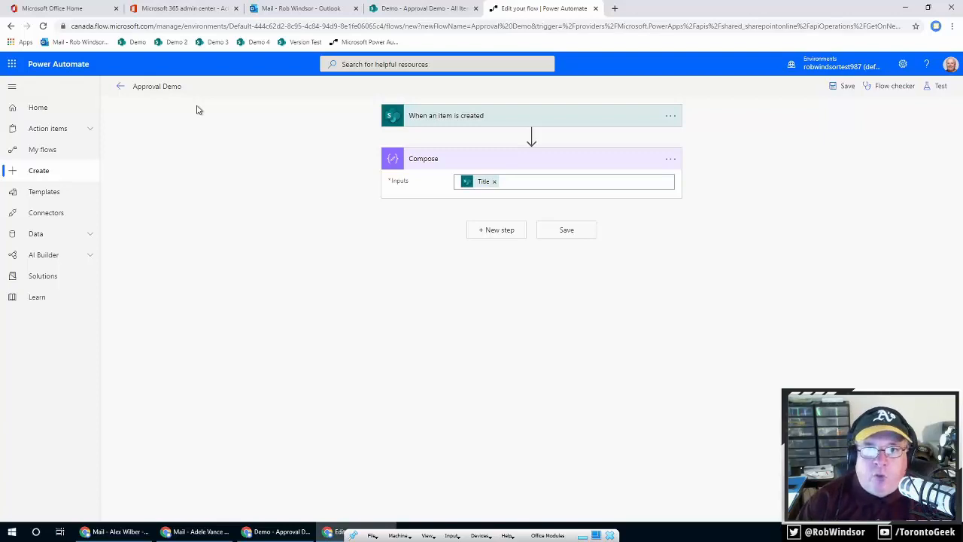
{"action": "left_click", "coordinate": [119, 87]}
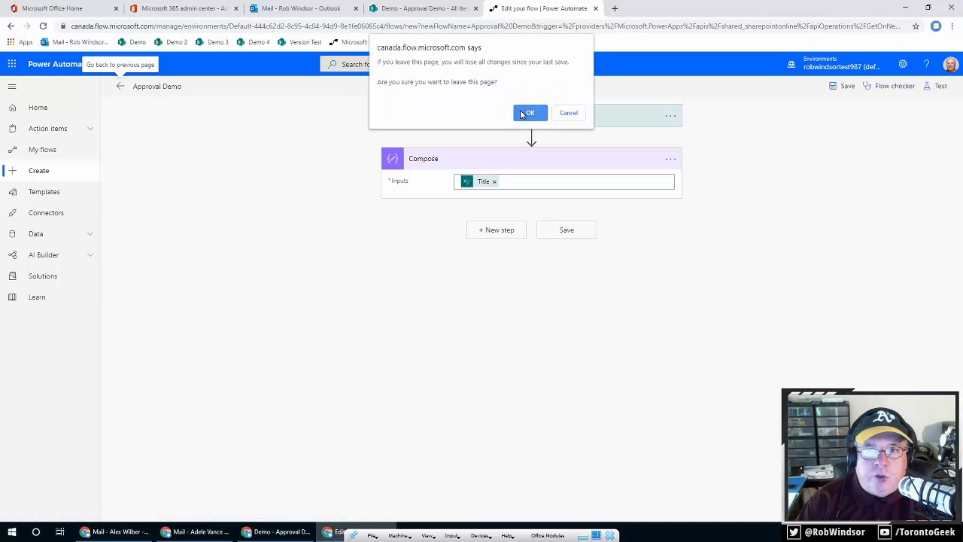
{"action": "left_click", "coordinate": [569, 113]}
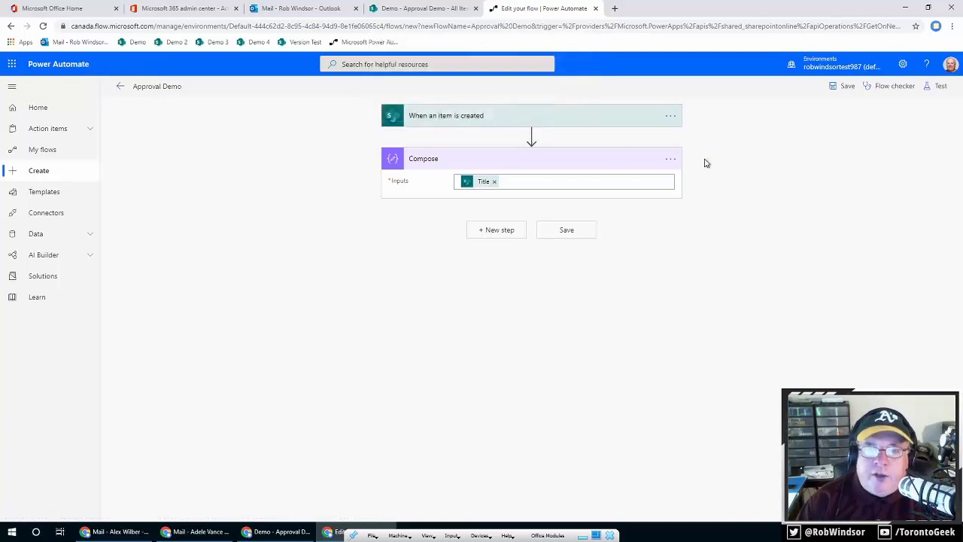
{"action": "left_click", "coordinate": [834, 90]}
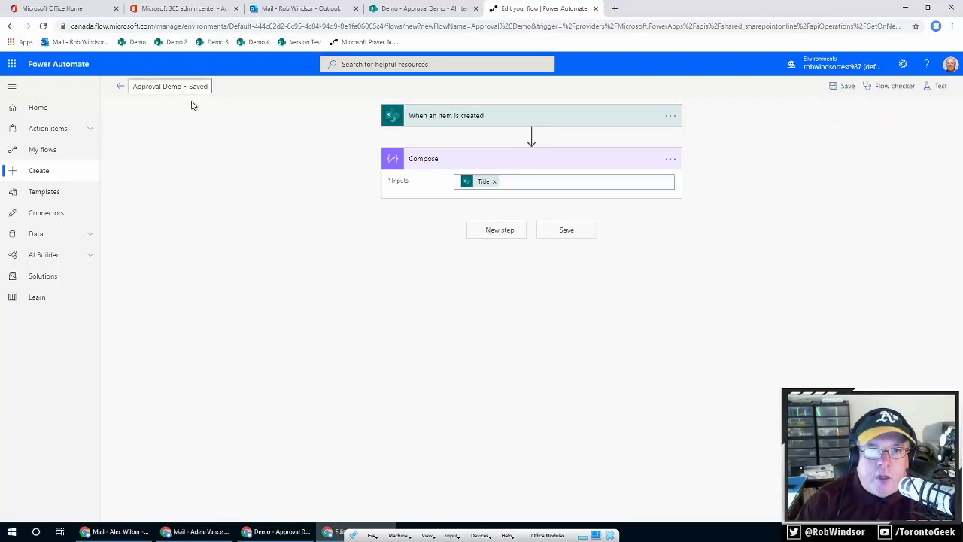
{"action": "left_click", "coordinate": [120, 87]}
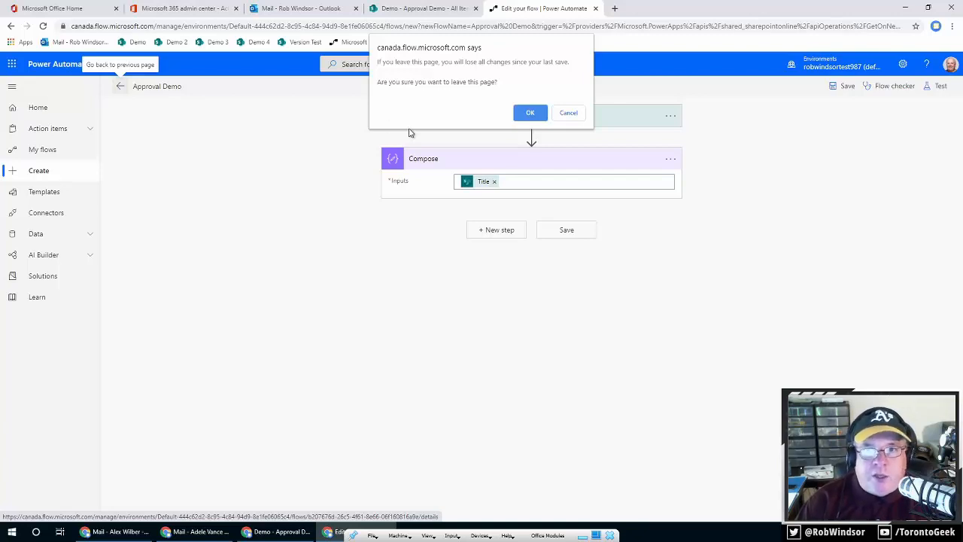
{"action": "left_click", "coordinate": [526, 115]}
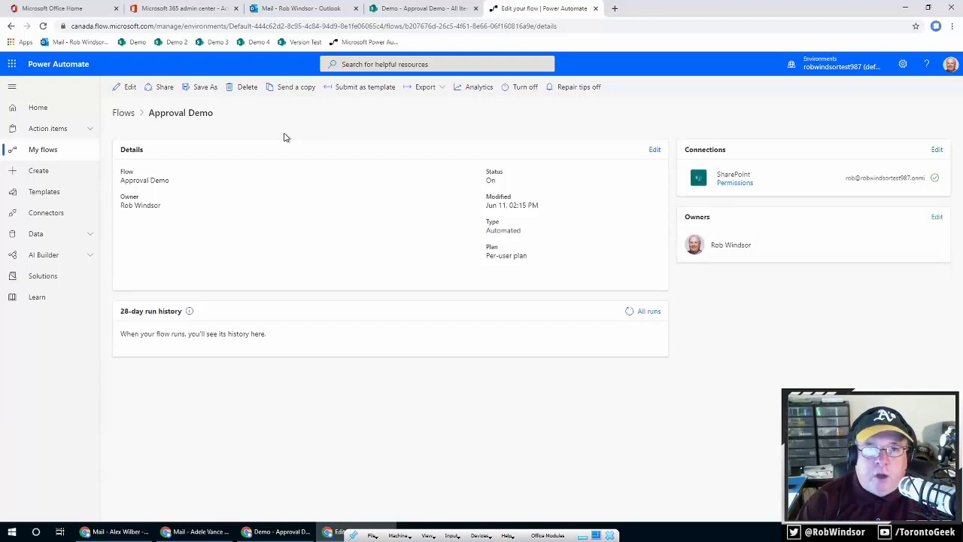
Step: Look through the personal and team flow lists and open the details of the Approval Demo flow
{"action": "left_click", "coordinate": [44, 151]}
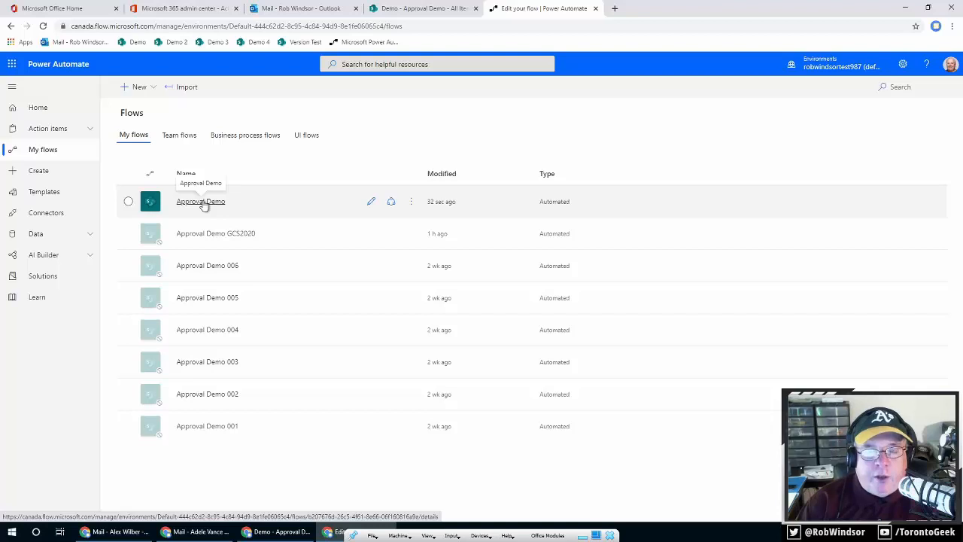
{"action": "left_click", "coordinate": [187, 140]}
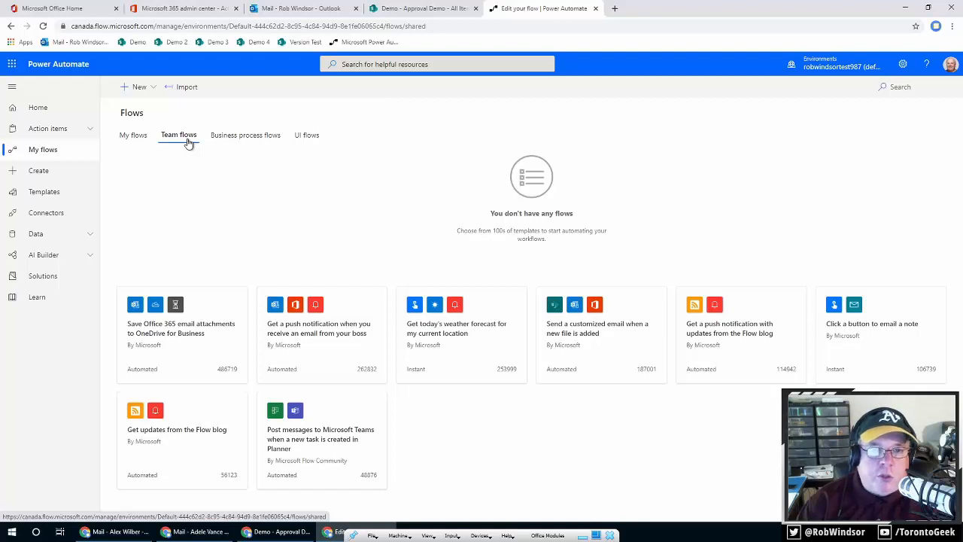
{"action": "left_click", "coordinate": [133, 135]}
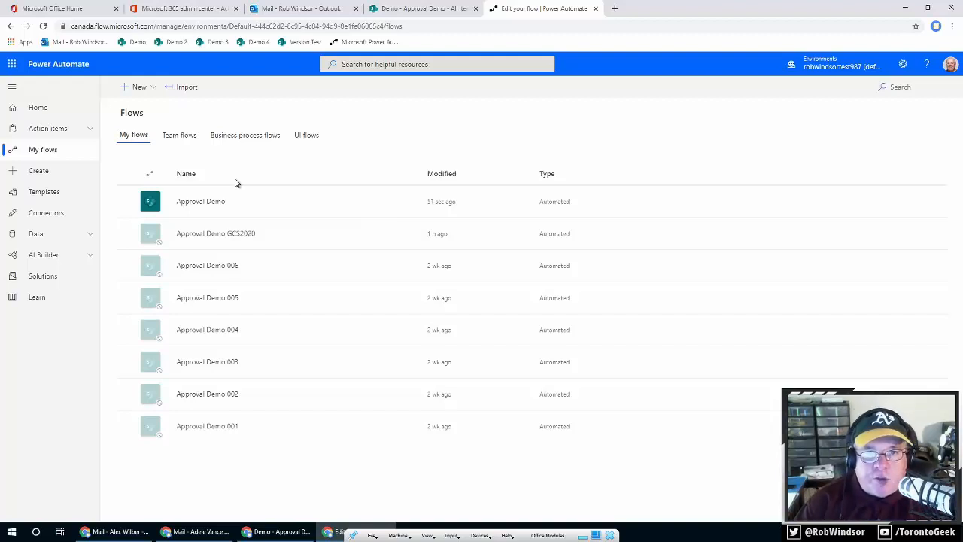
{"action": "left_click", "coordinate": [204, 202]}
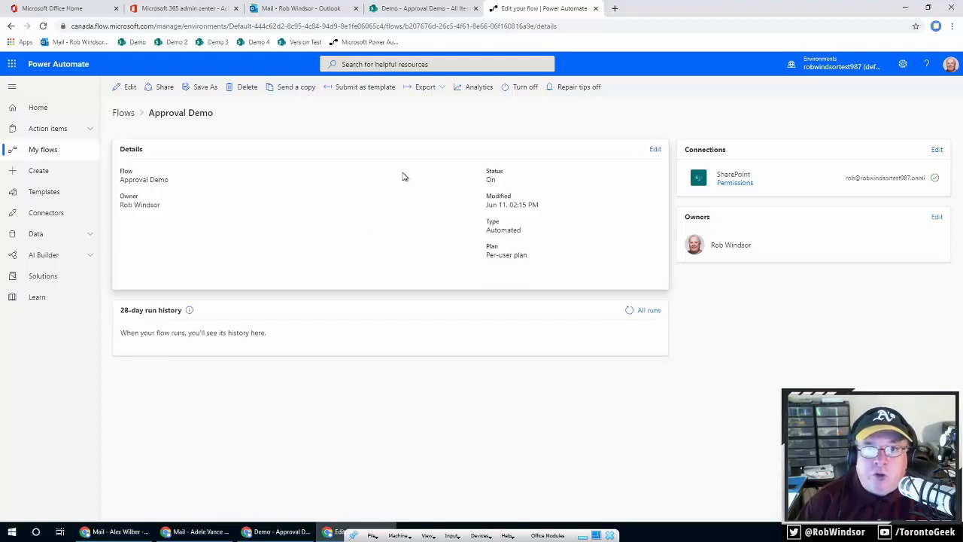
Step: Switch to the SharePoint Approval Demo list and create an item titled Item 2 with an amount of 100
{"action": "left_click", "coordinate": [410, 10]}
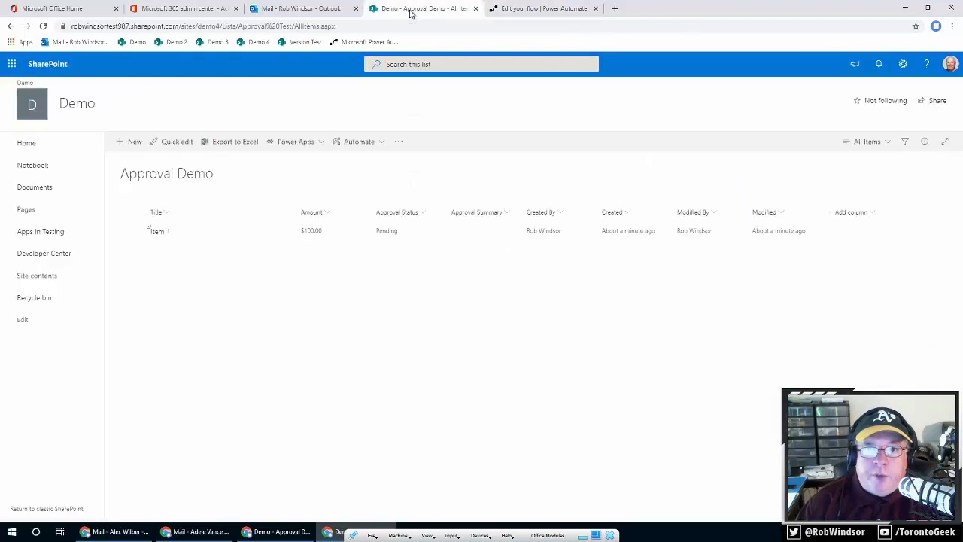
{"action": "left_click", "coordinate": [132, 144]}
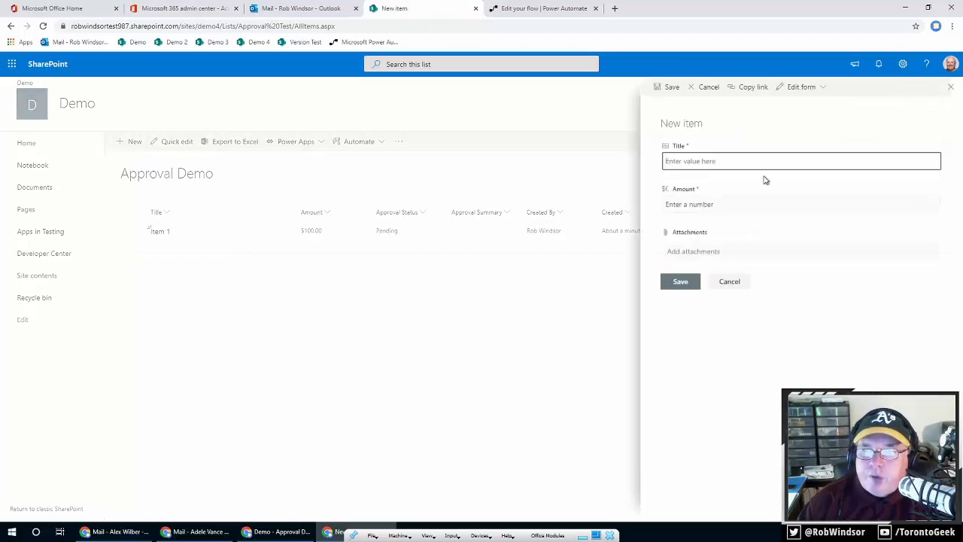
{"action": "type", "text": "Item 2"}
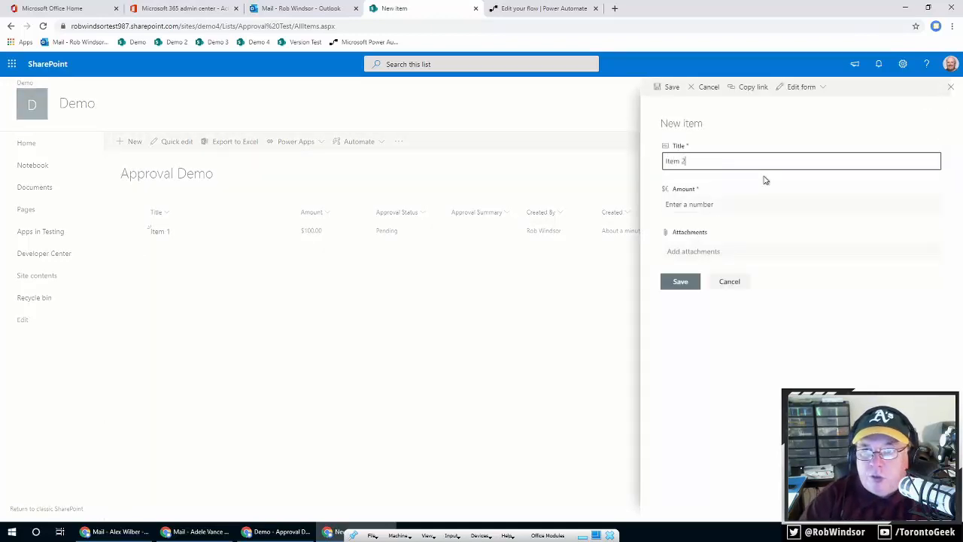
{"action": "key", "text": "ctrl+a"}
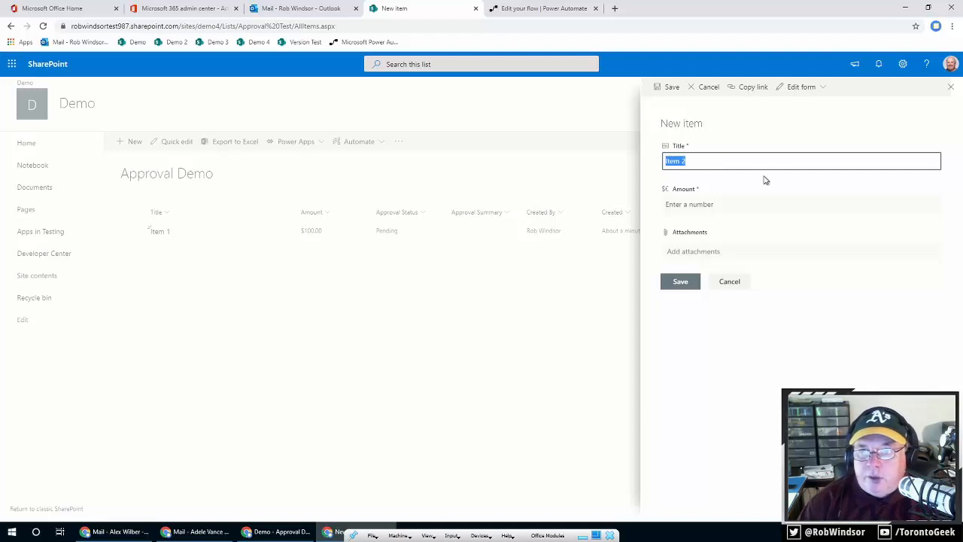
{"action": "left_click", "coordinate": [743, 206]}
{"action": "type", "text": "100"}
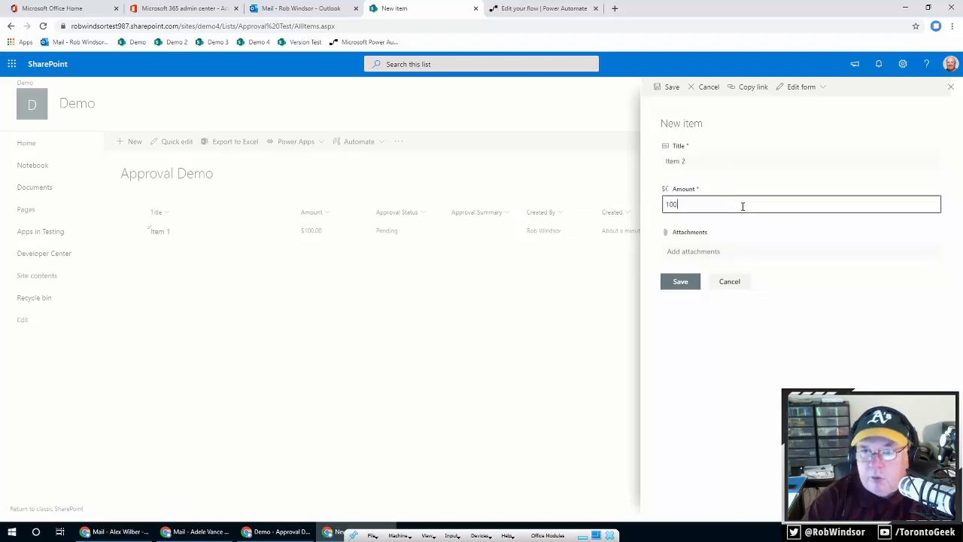
{"action": "left_click", "coordinate": [686, 283]}
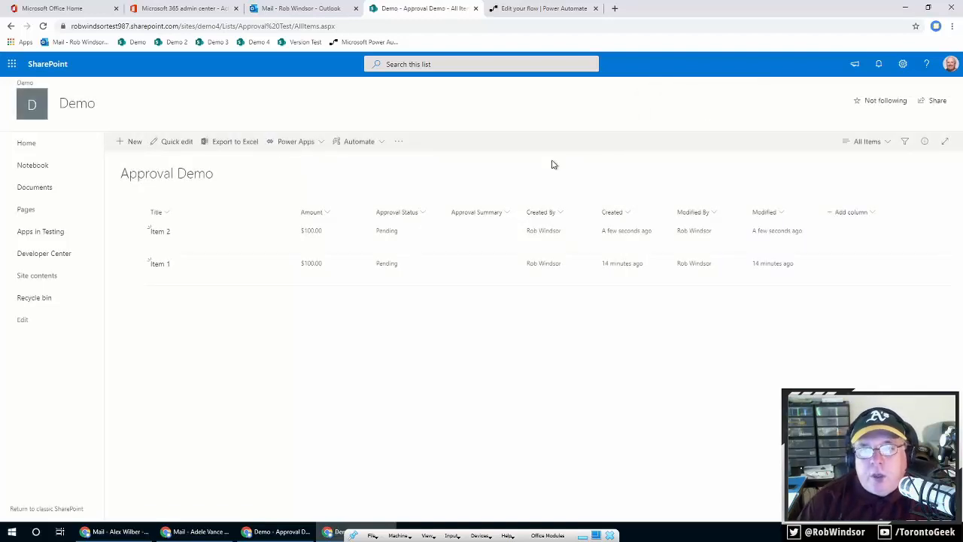
Step: Return to the Approval Demo flow's details in Power Automate, refresh the run history, and open the latest run
{"action": "left_click", "coordinate": [537, 9]}
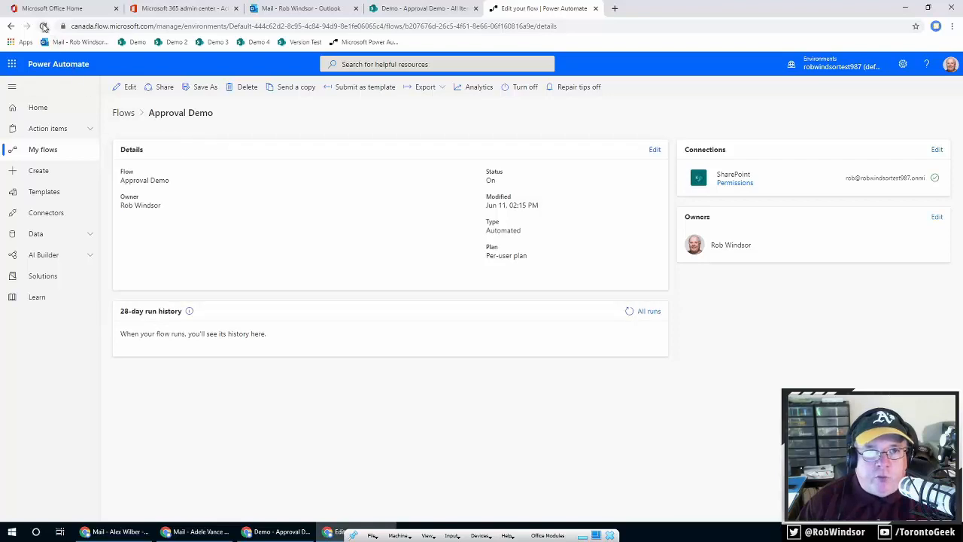
{"action": "left_click", "coordinate": [43, 27]}
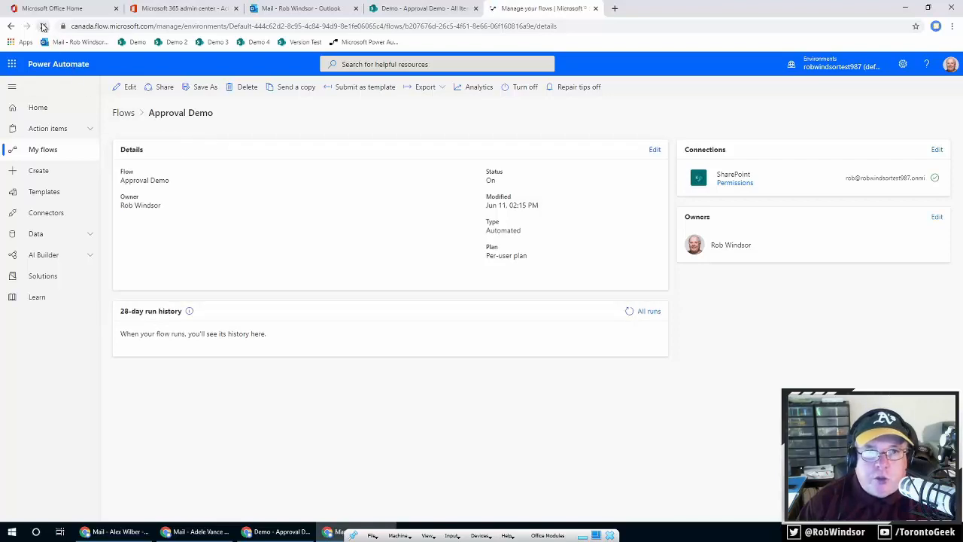
{"action": "left_click", "coordinate": [43, 26]}
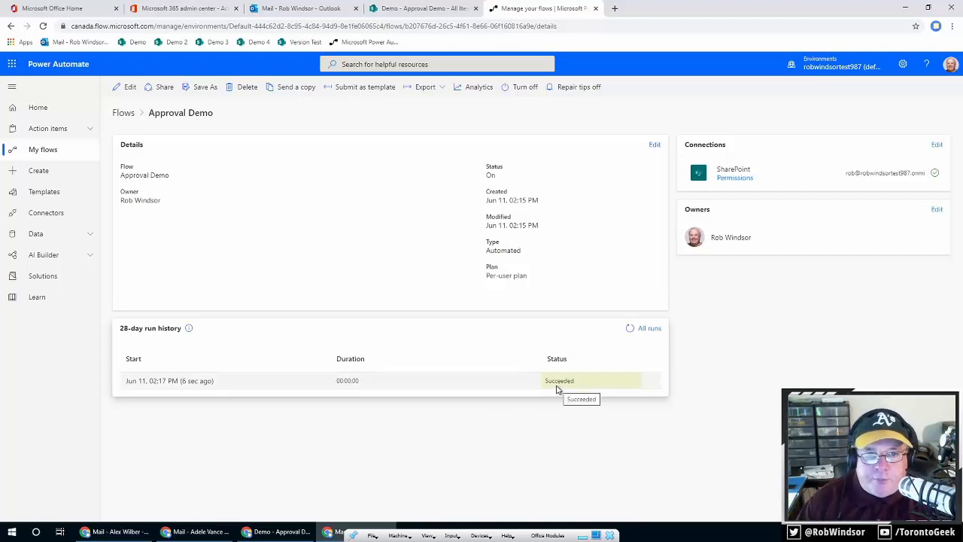
{"action": "left_click", "coordinate": [177, 386]}
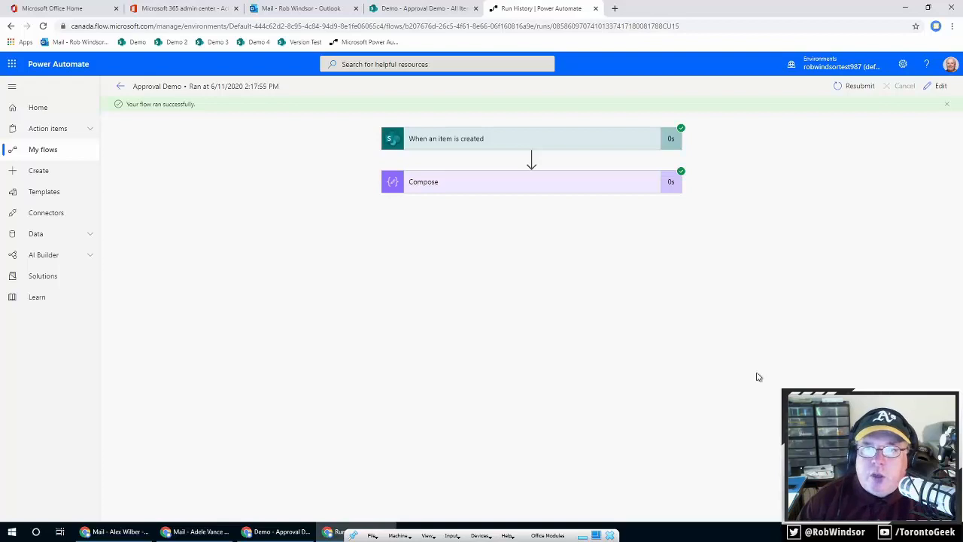
Step: Inspect the Compose action's inputs and outputs in the run and compare them with the SharePoint Approval Demo list
{"action": "left_click", "coordinate": [598, 183]}
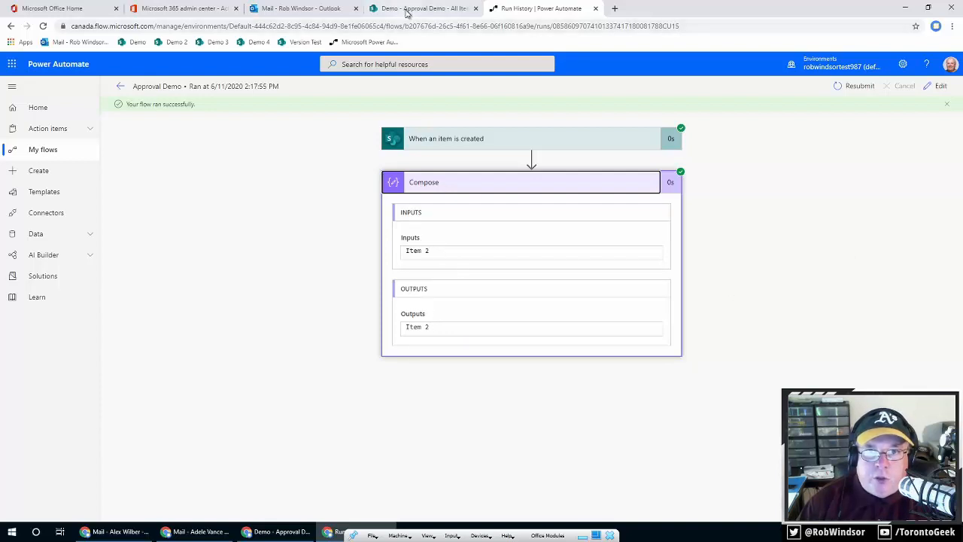
{"action": "left_click", "coordinate": [406, 9]}
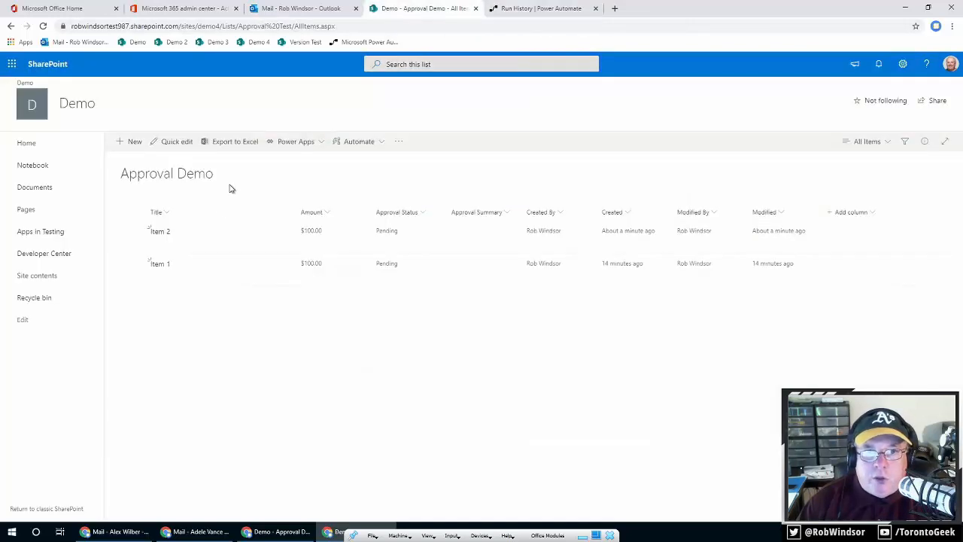
{"action": "left_click", "coordinate": [539, 7]}
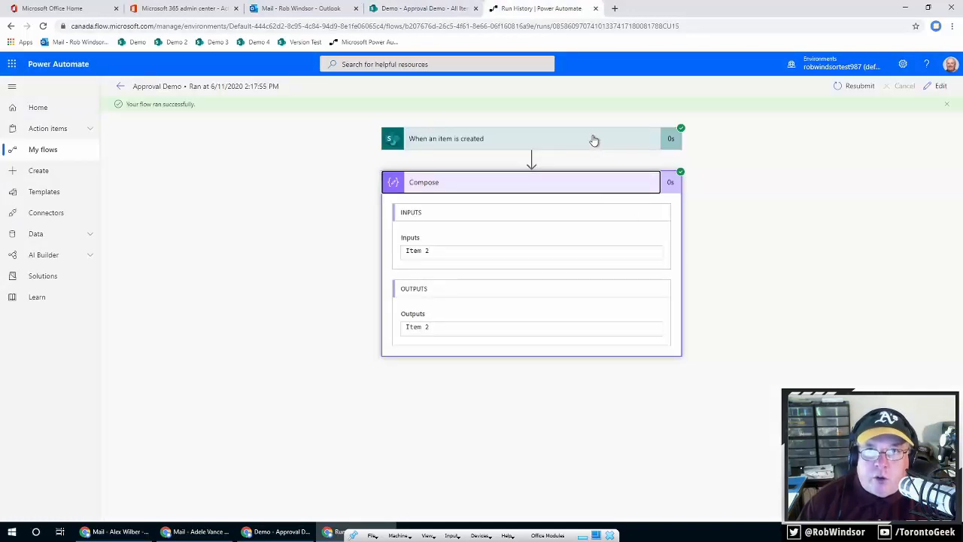
Step: Examine the inputs and all outputs of the When an item is created trigger, including the created item's link and version number fields
{"action": "left_click", "coordinate": [594, 141]}
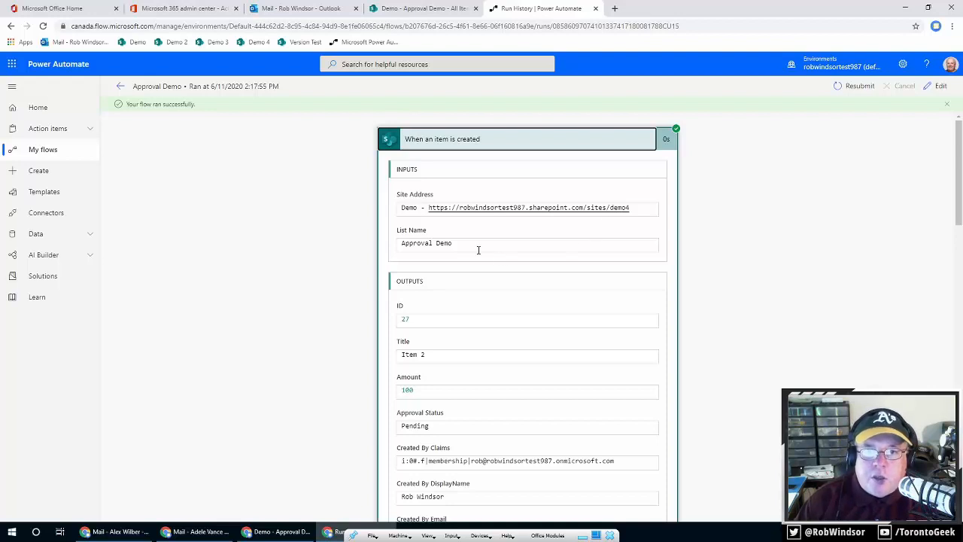
{"action": "scroll", "coordinate": [813, 271], "scroll_direction": "down", "scroll_amount": 2}
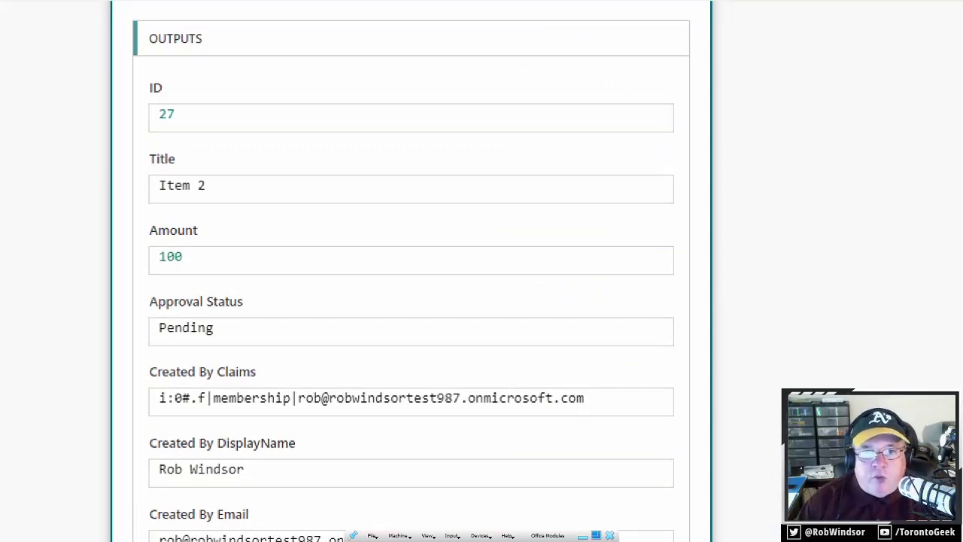
{"action": "scroll", "coordinate": [407, 271], "scroll_direction": "down", "scroll_amount": 3}
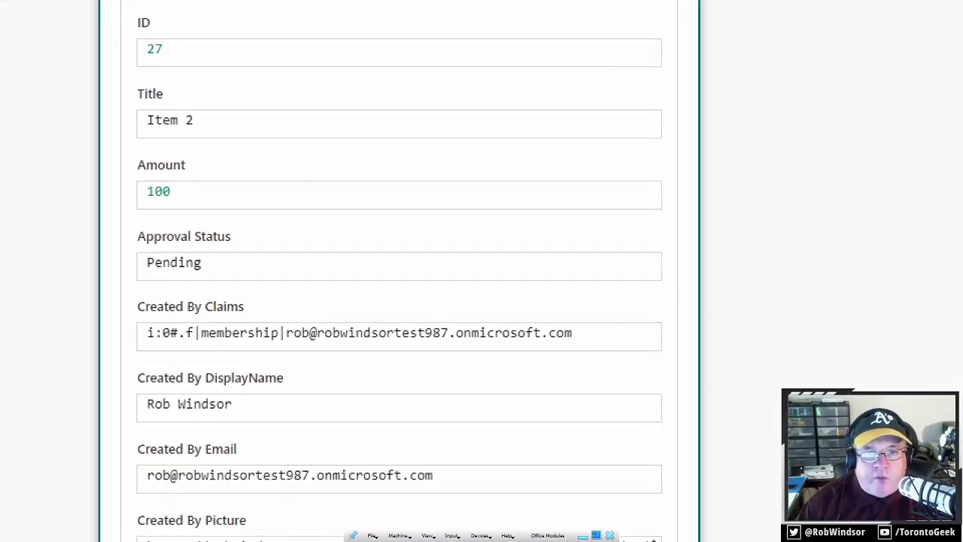
{"action": "scroll", "coordinate": [407, 271], "scroll_direction": "down", "scroll_amount": 3}
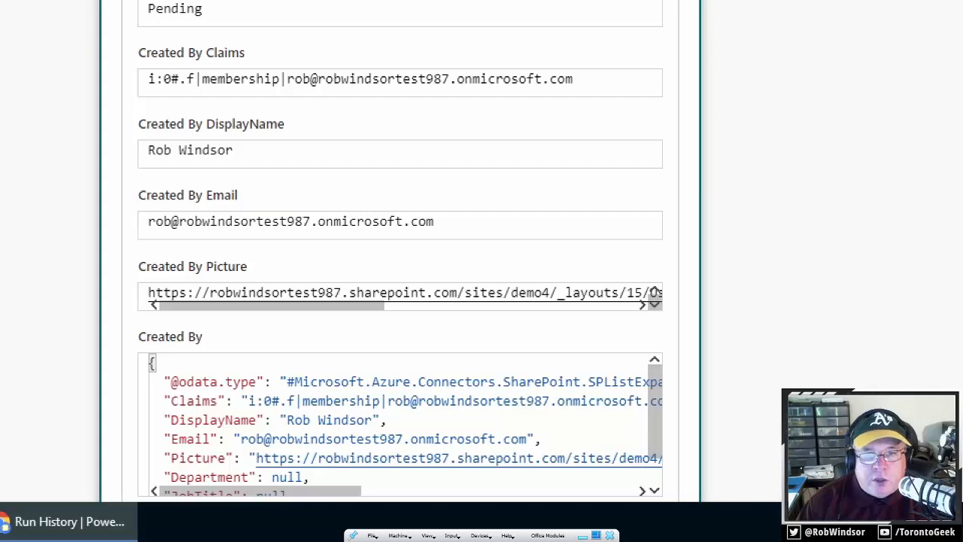
{"action": "key", "text": "Escape"}
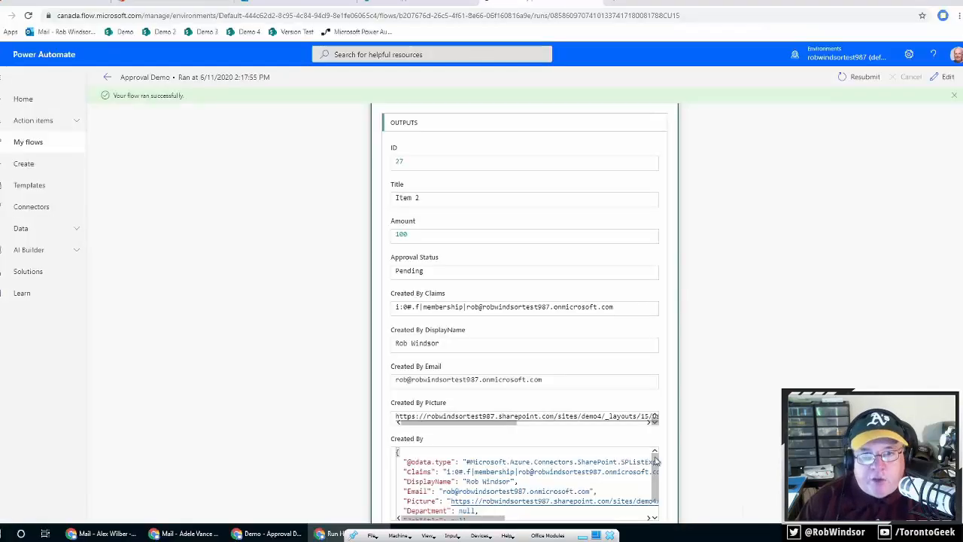
{"action": "scroll", "coordinate": [673, 452], "scroll_direction": "down", "scroll_amount": 5}
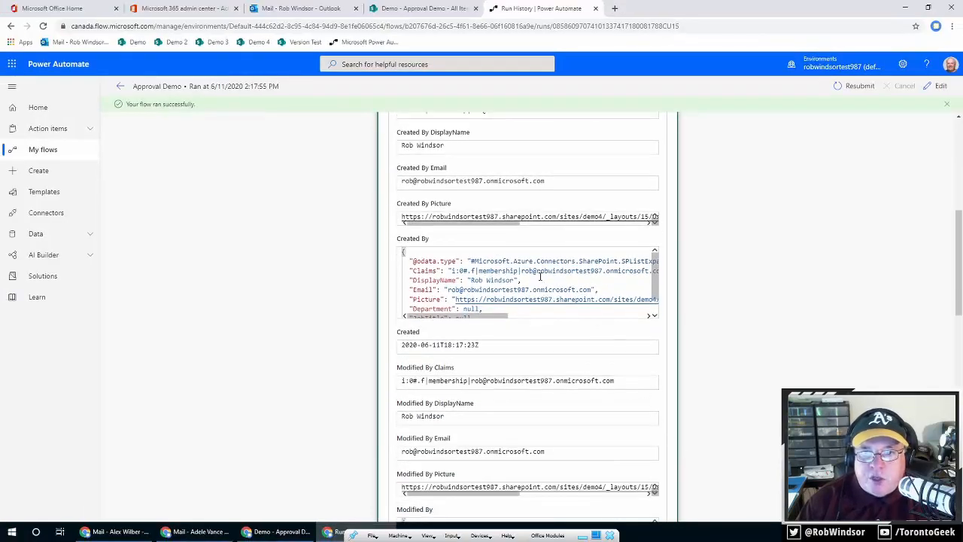
{"action": "scroll", "coordinate": [776, 308], "scroll_direction": "down", "scroll_amount": 3}
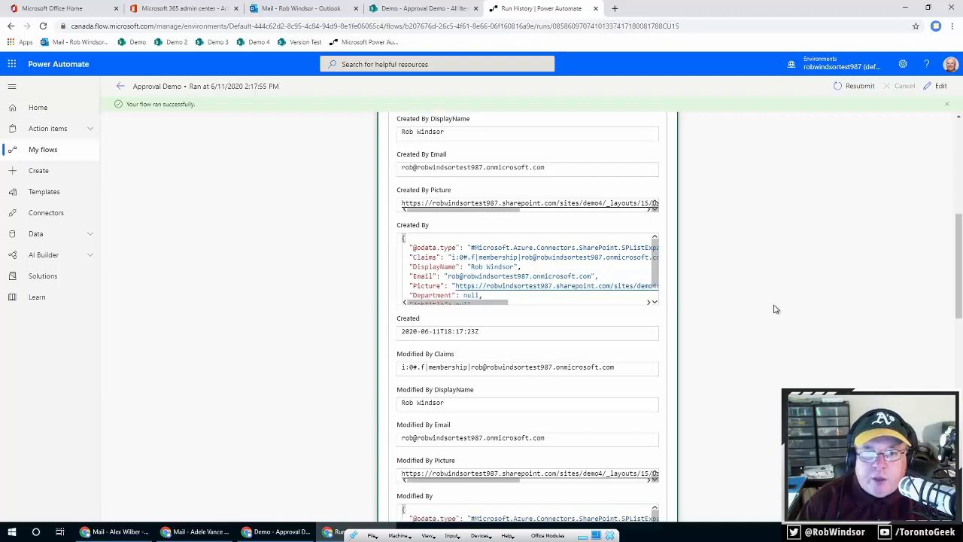
{"action": "scroll", "coordinate": [775, 308], "scroll_direction": "down", "scroll_amount": 5}
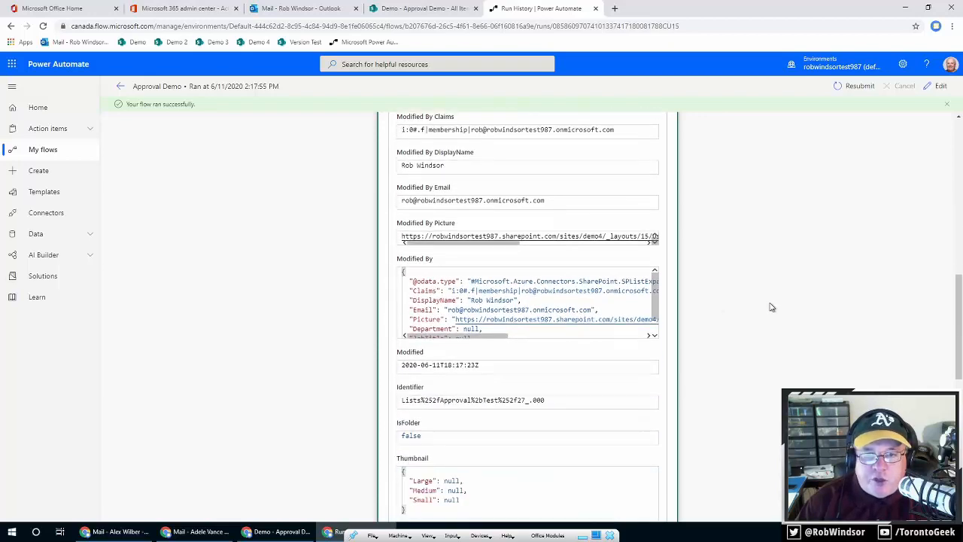
{"action": "scroll", "coordinate": [772, 307], "scroll_direction": "down", "scroll_amount": 6}
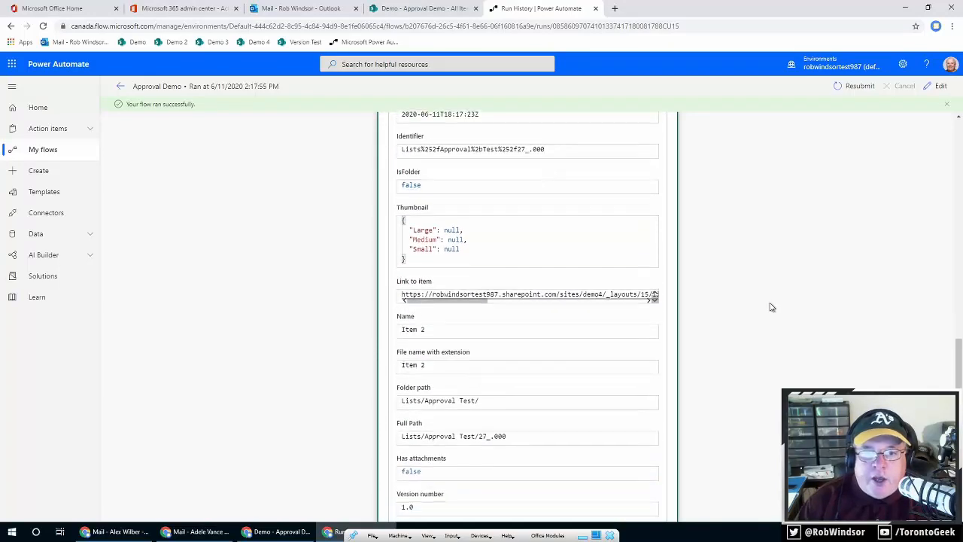
{"action": "scroll", "coordinate": [771, 307], "scroll_direction": "down", "scroll_amount": 1}
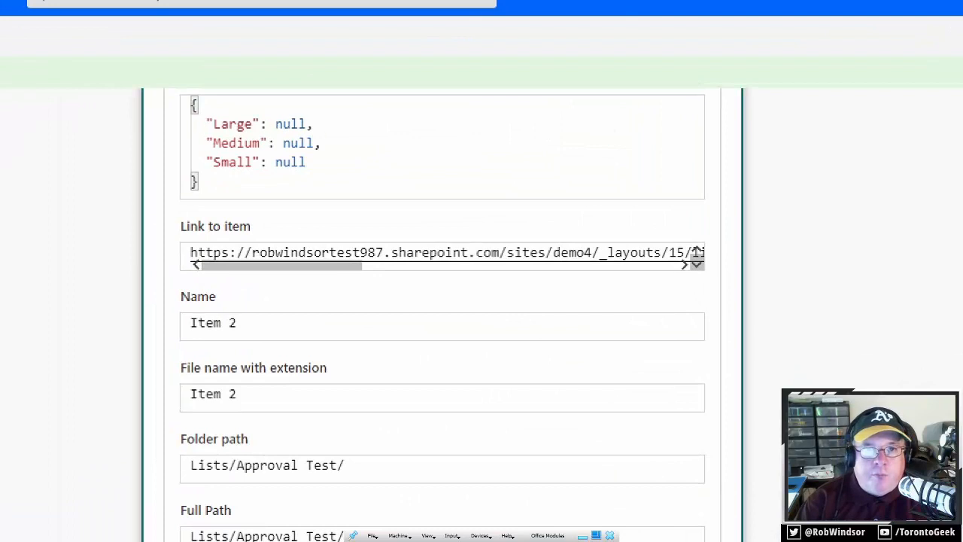
{"action": "left_click", "coordinate": [171, 113]}
{"action": "mouse_move", "coordinate": [180, 86]}
{"action": "left_mouse_down"}
{"action": "mouse_move", "coordinate": [198, 217]}
{"action": "mouse_move", "coordinate": [334, 214]}
{"action": "mouse_move", "coordinate": [340, 198]}
{"action": "left_mouse_up"}
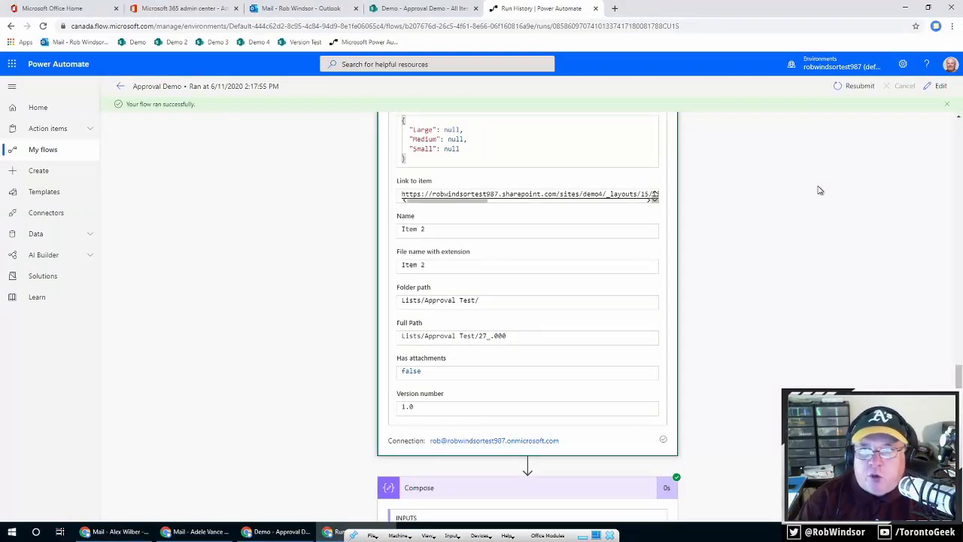
Step: Leave the run, open the Approval Demo flow for editing, and add a Scope control after the Compose action
{"action": "left_click", "coordinate": [120, 89]}
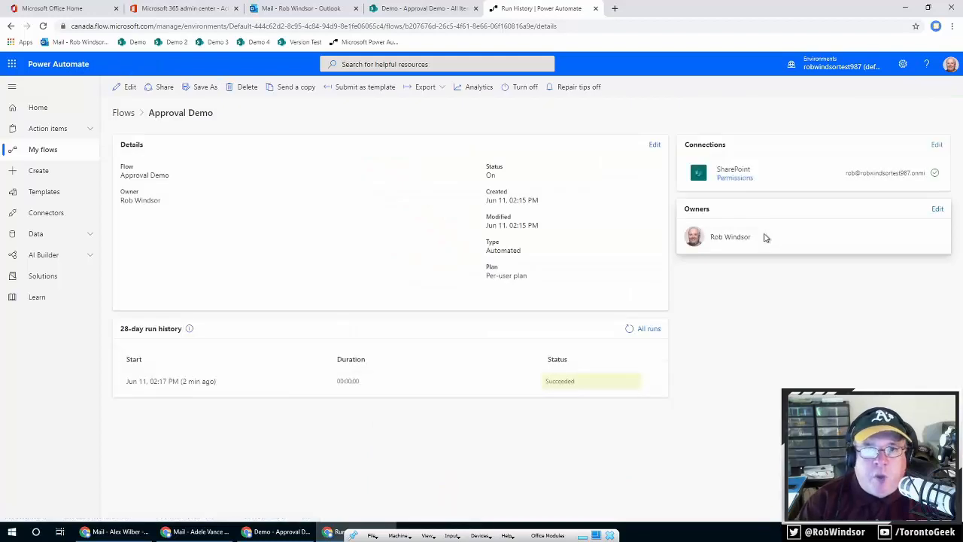
{"action": "left_click", "coordinate": [130, 87]}
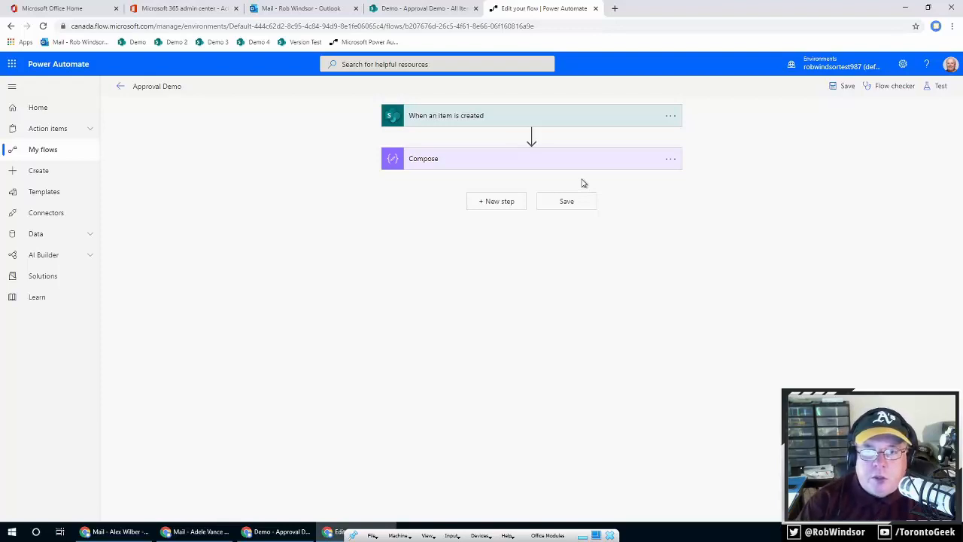
{"action": "left_click", "coordinate": [507, 209]}
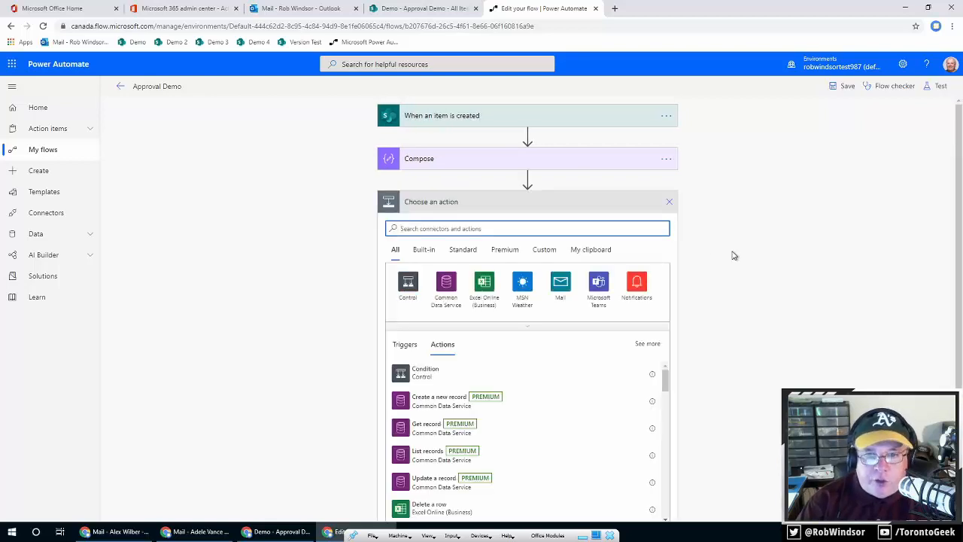
{"action": "type", "text": "scope"}
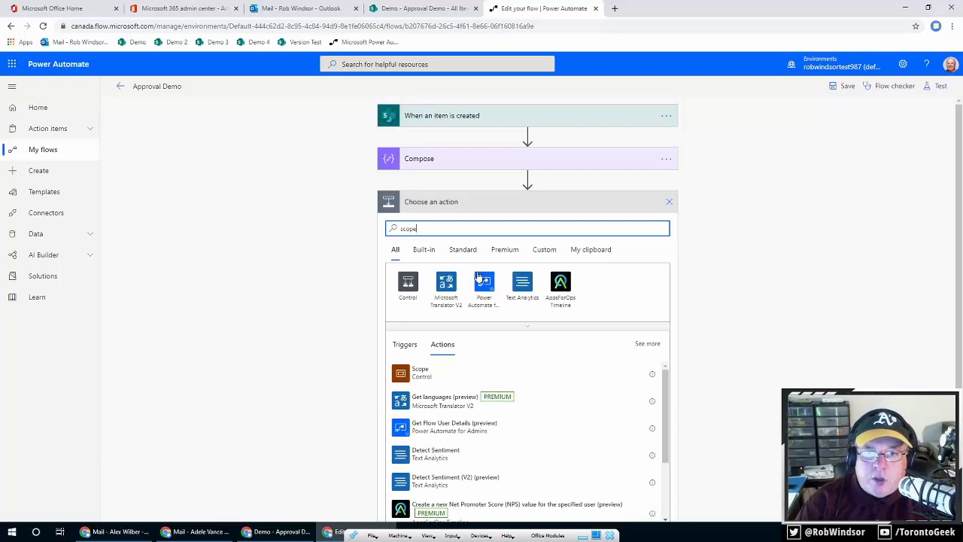
{"action": "left_click", "coordinate": [408, 283]}
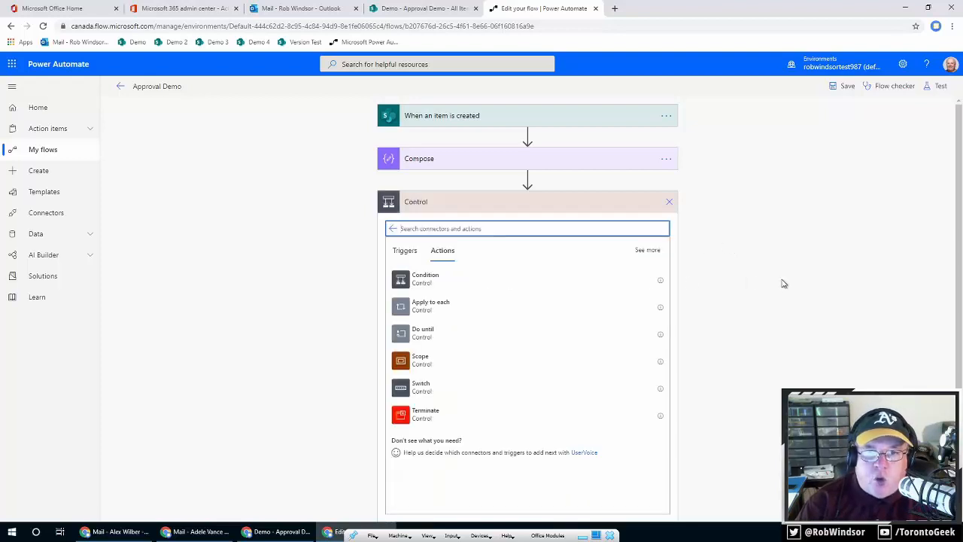
{"action": "left_click", "coordinate": [493, 365]}
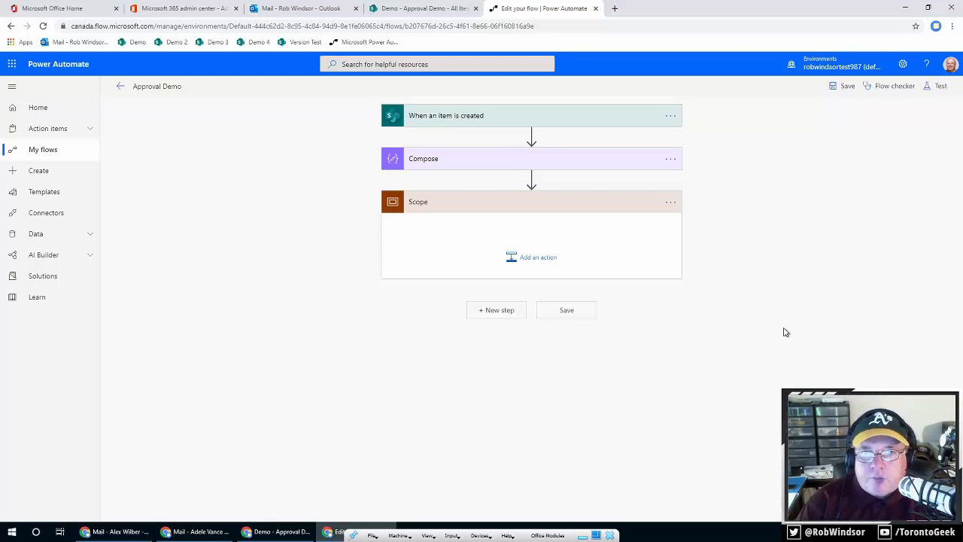
Step: Add a Start and wait for an approval action from the Approvals connector inside the Scope
{"action": "left_click", "coordinate": [537, 262]}
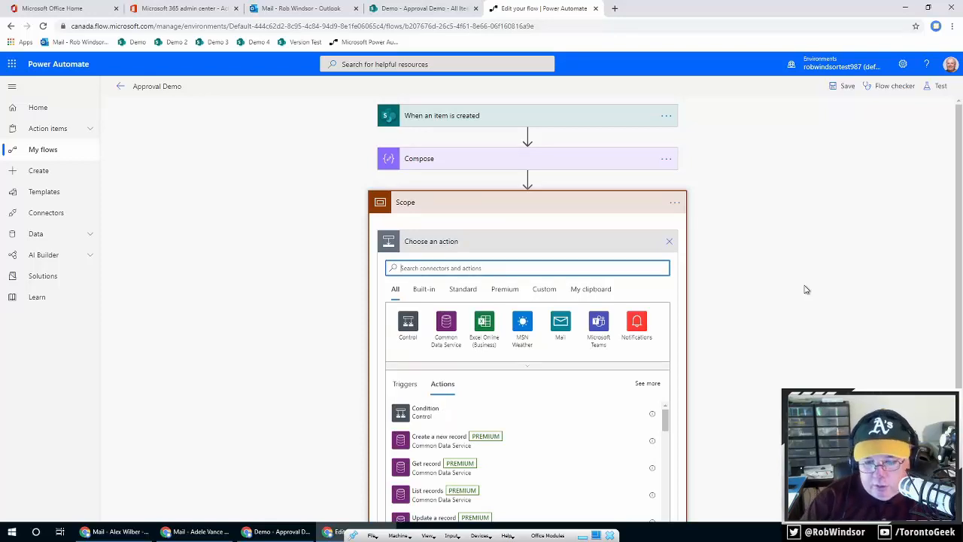
{"action": "type", "text": "approval"}
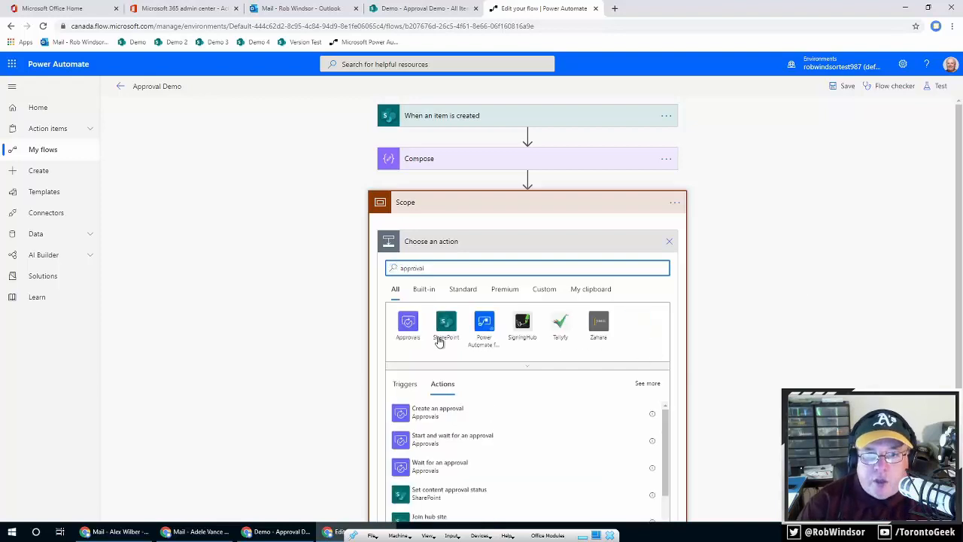
{"action": "left_click", "coordinate": [408, 325]}
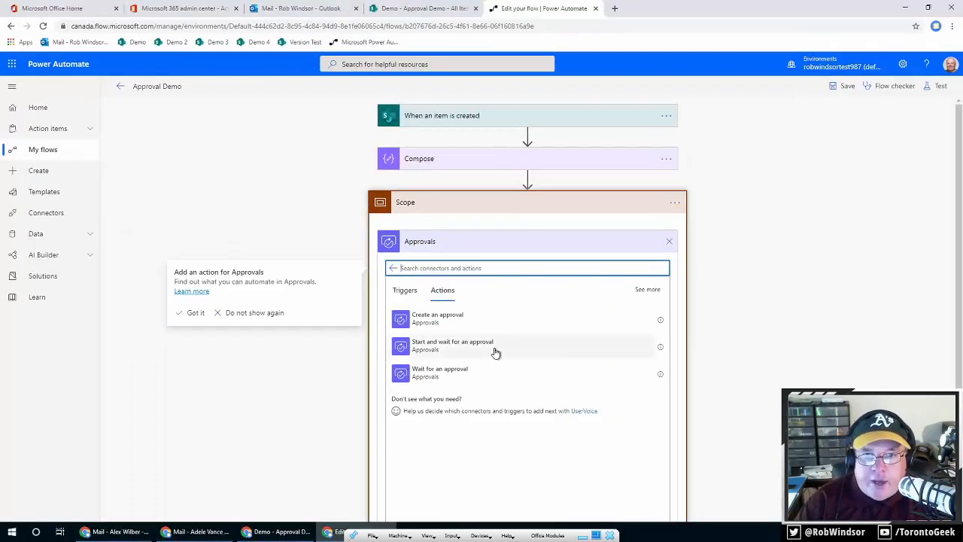
{"action": "left_click", "coordinate": [495, 351]}
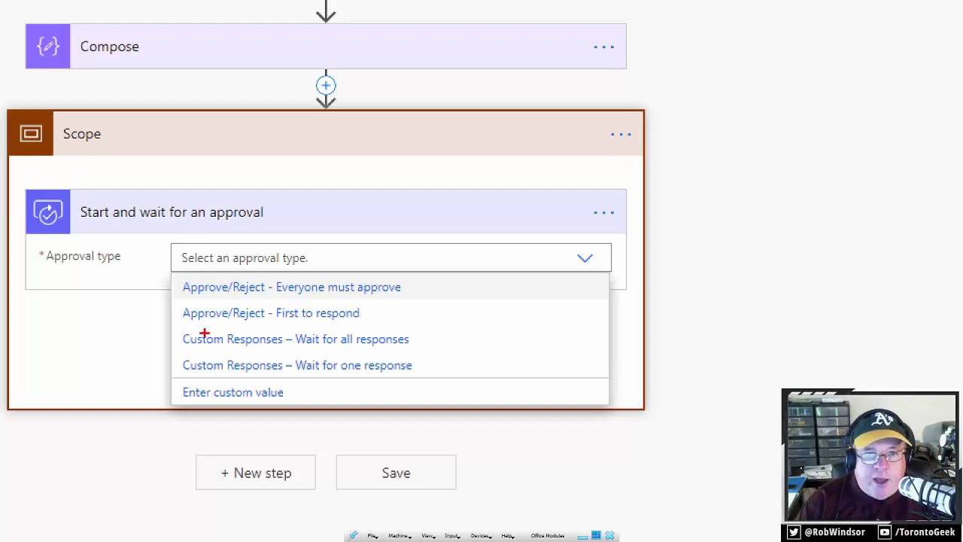
Step: Set the approval type to Approve/Reject - Everyone must approve and the approval's title to Item Review
{"action": "mouse_move", "coordinate": [167, 323]}
{"action": "left_mouse_down"}
{"action": "mouse_move", "coordinate": [192, 366]}
{"action": "mouse_move", "coordinate": [431, 379]}
{"action": "left_mouse_up"}
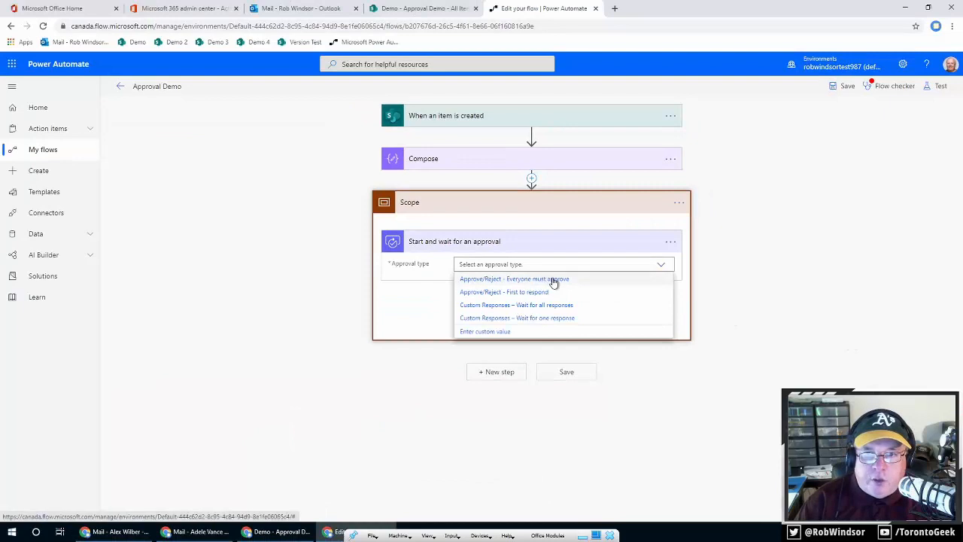
{"action": "left_click", "coordinate": [552, 279]}
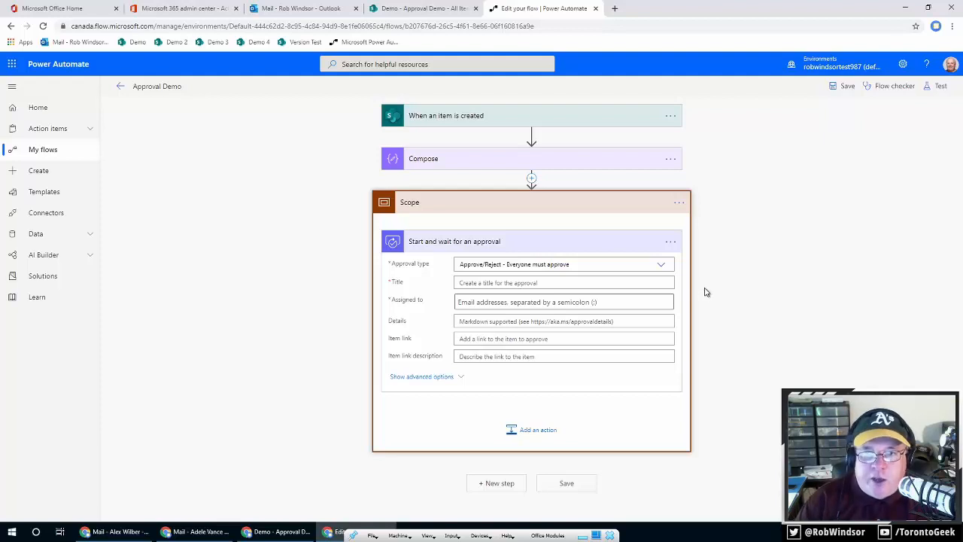
{"action": "left_click", "coordinate": [660, 282]}
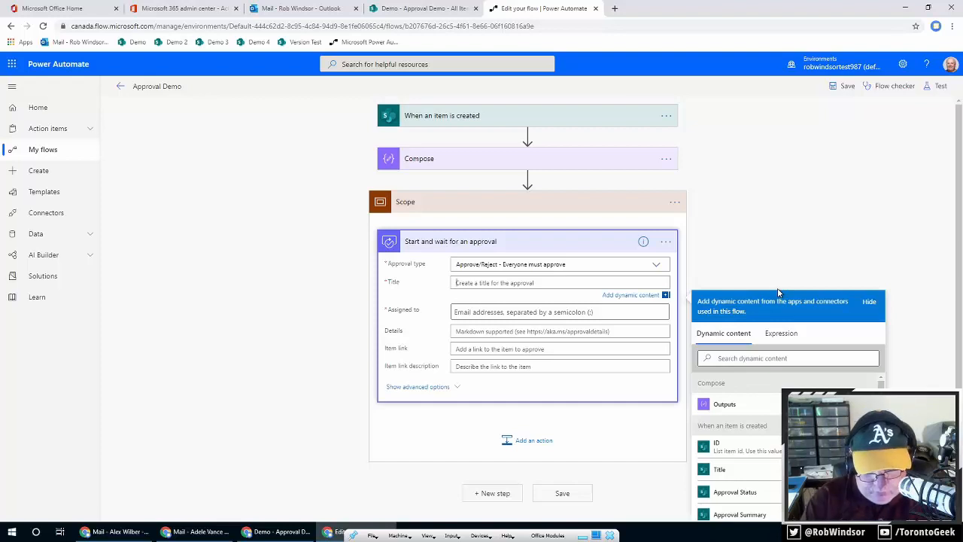
{"action": "type", "text": "Item"}
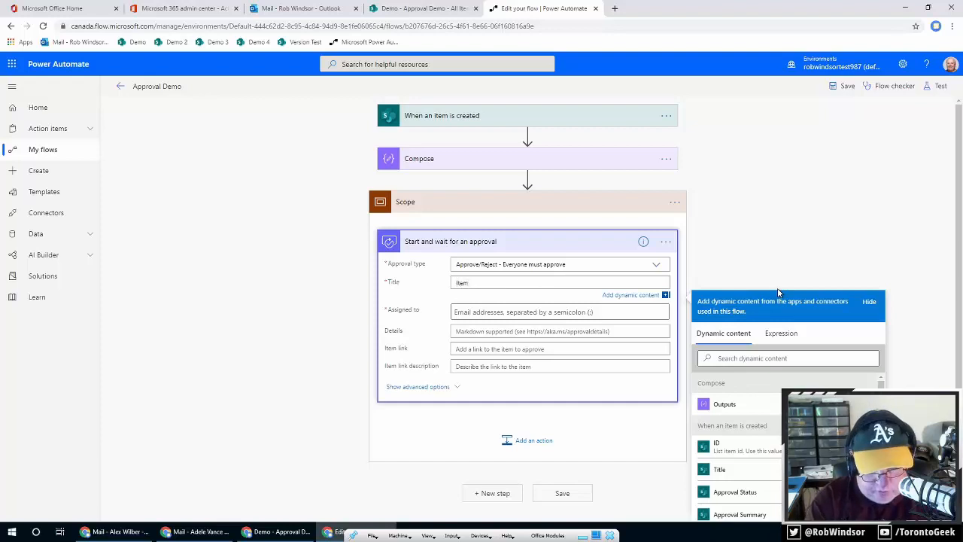
{"action": "type", "text": " Review"}
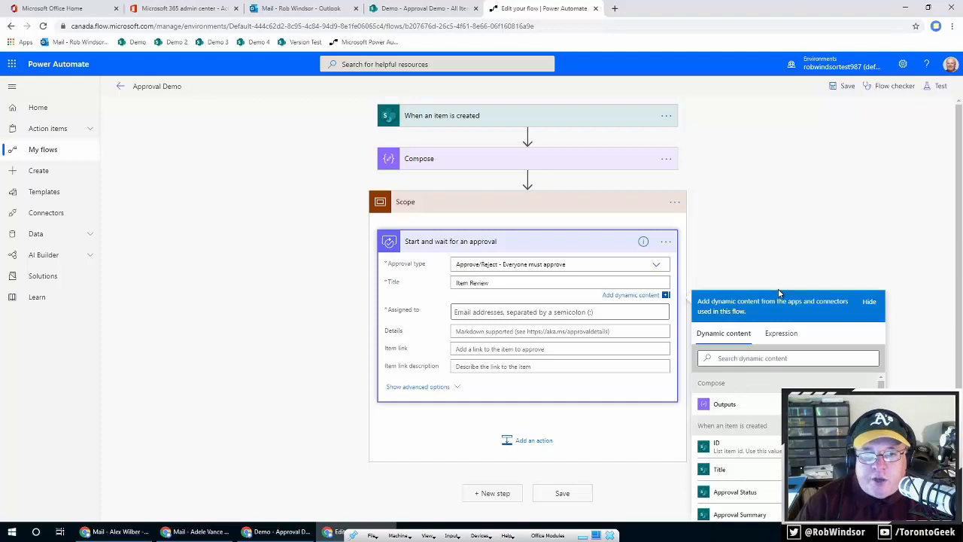
Step: Check the intended approver's Outlook inbox, then return to the flow and assign the approval to that person
{"action": "left_click", "coordinate": [198, 531]}
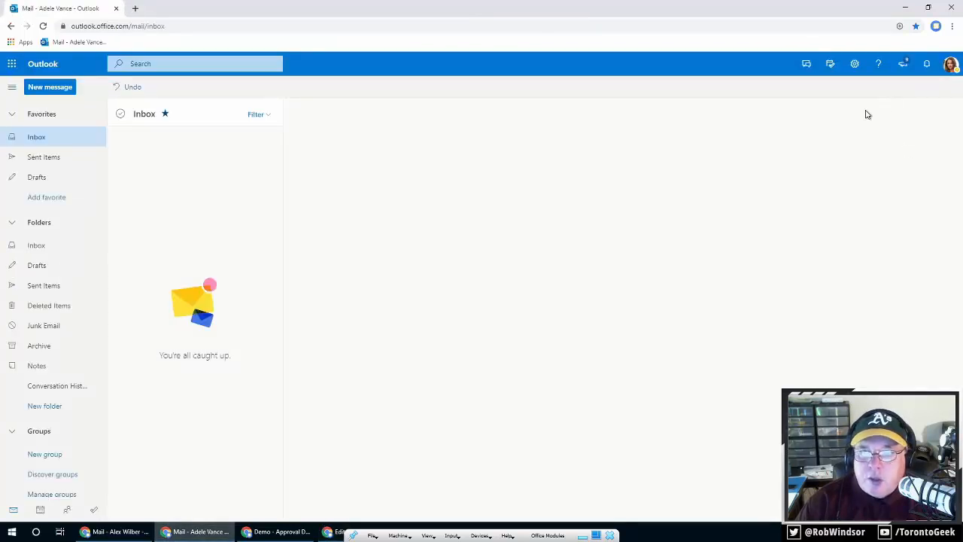
{"action": "mouse_move", "coordinate": [334, 531]}
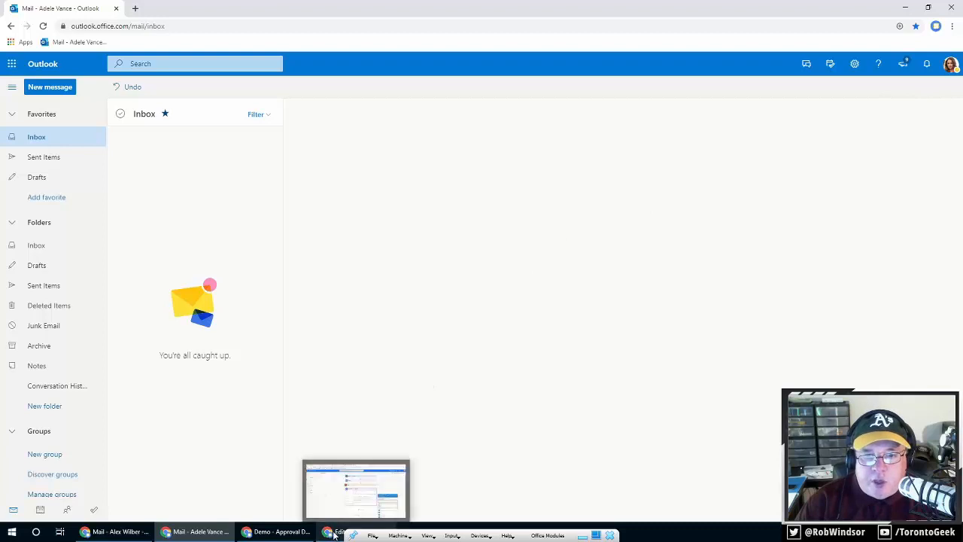
{"action": "left_click", "coordinate": [380, 462]}
{"action": "left_click", "coordinate": [507, 312]}
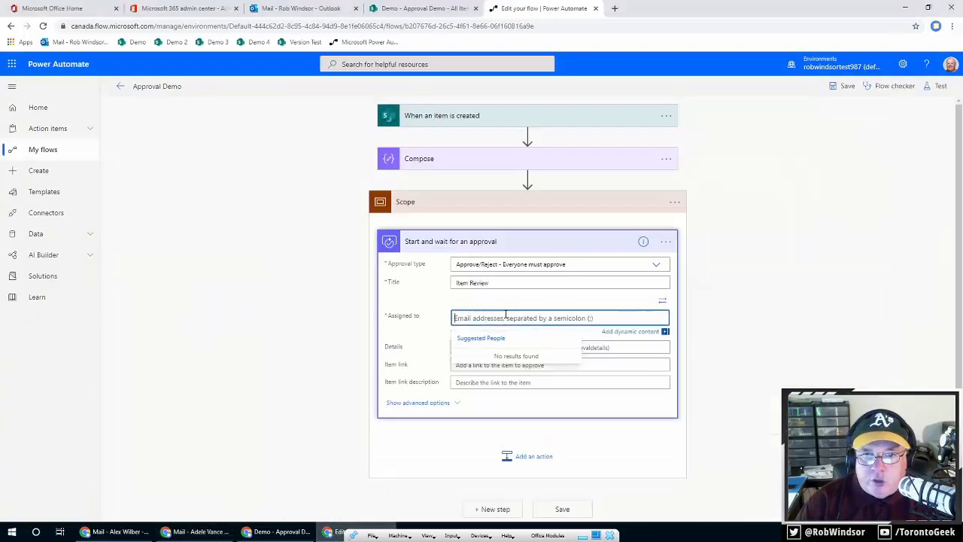
{"action": "type", "text": "adele"}
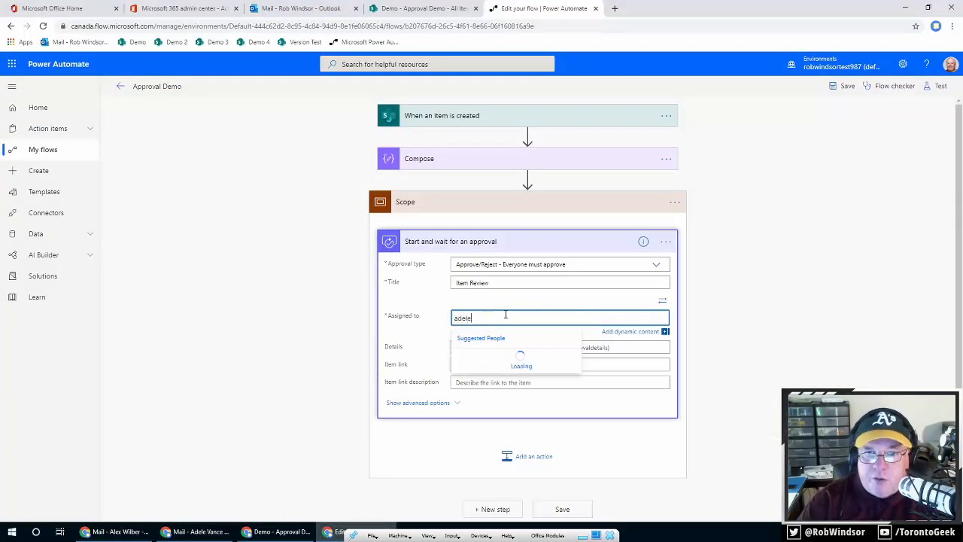
{"action": "left_click", "coordinate": [517, 363]}
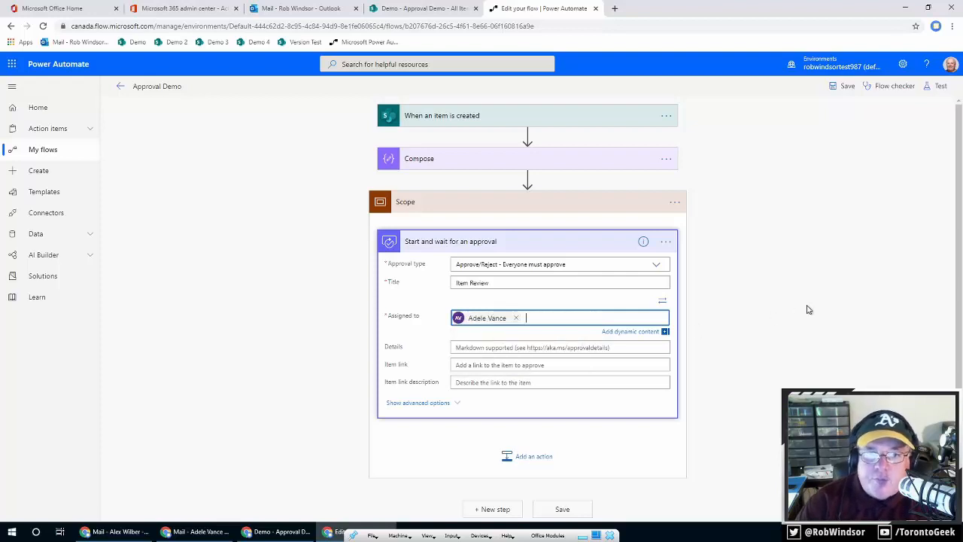
Step: Enter "Please review" as the approval's details
{"action": "left_click", "coordinate": [625, 348]}
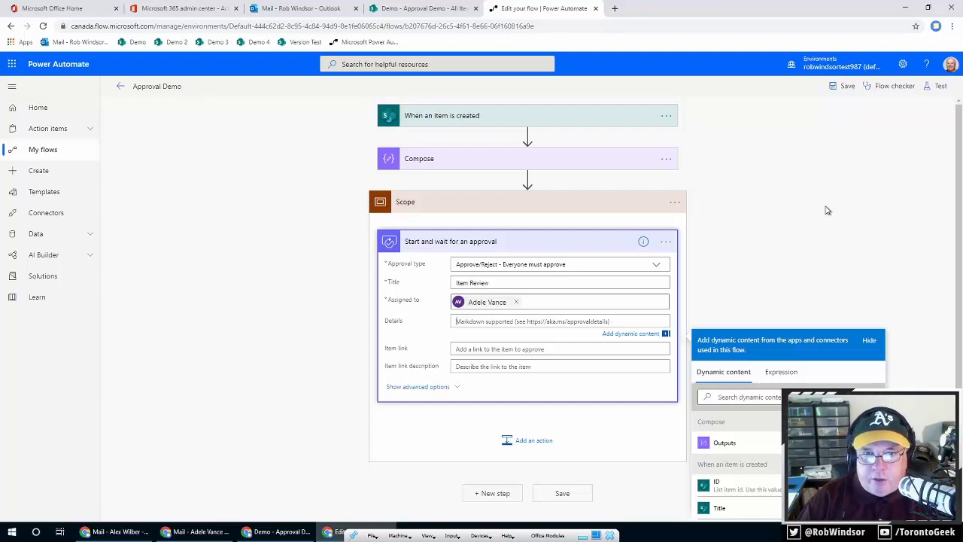
{"action": "type", "text": "Ple"}
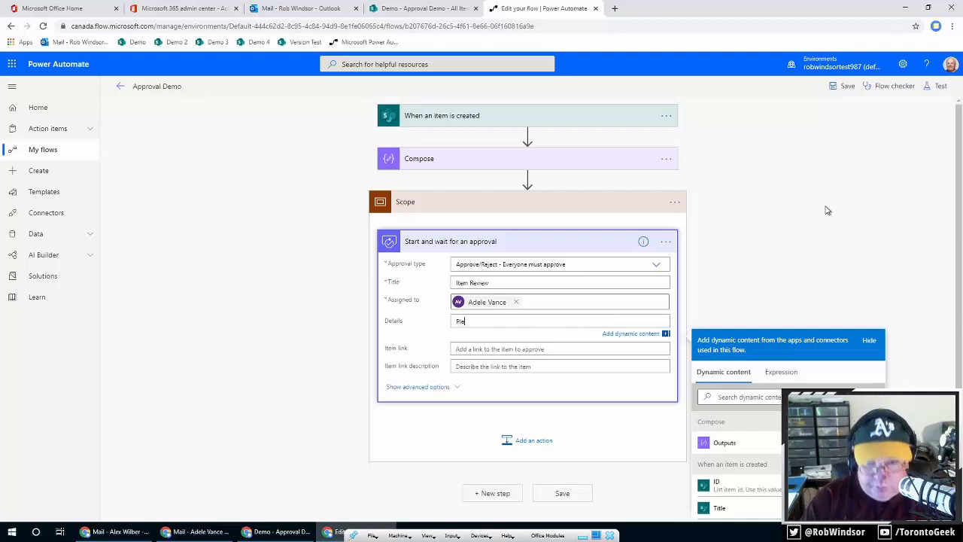
{"action": "type", "text": "ase a"}
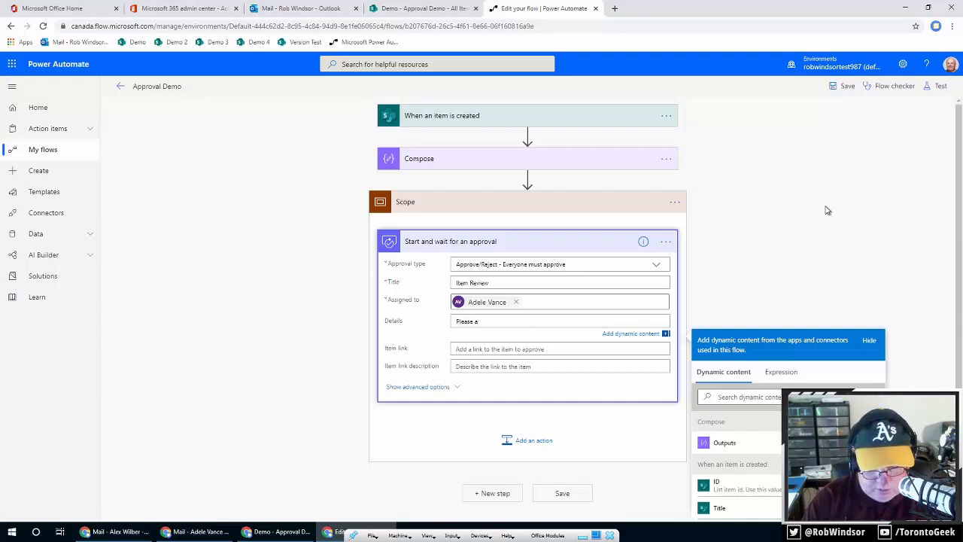
{"action": "key", "text": "BackSpace"}
{"action": "type", "text": "rev"}
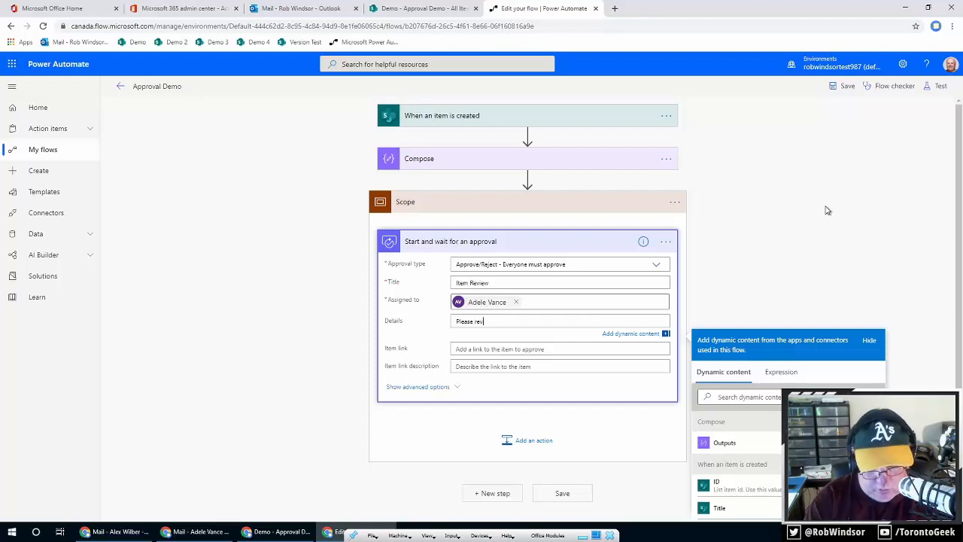
{"action": "type", "text": "ie"}
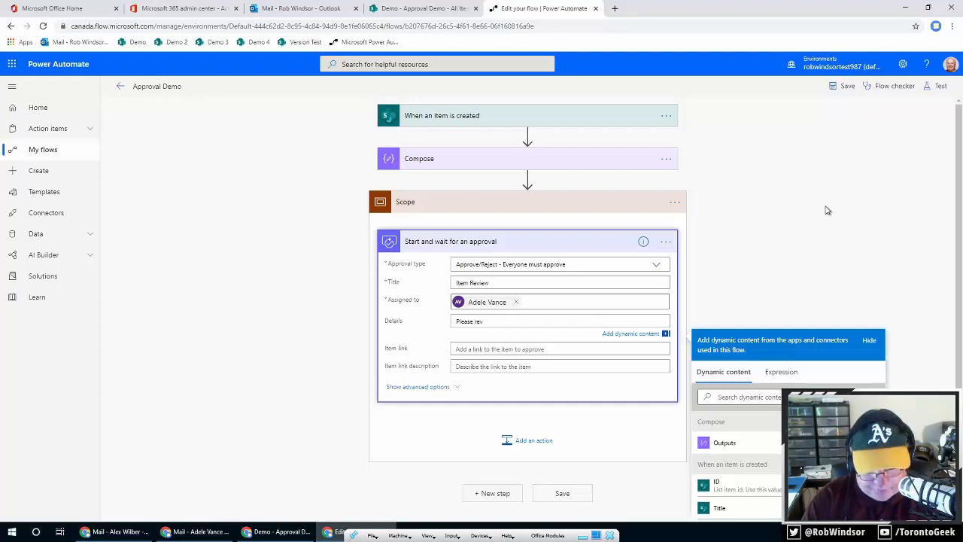
{"action": "type", "text": "w"}
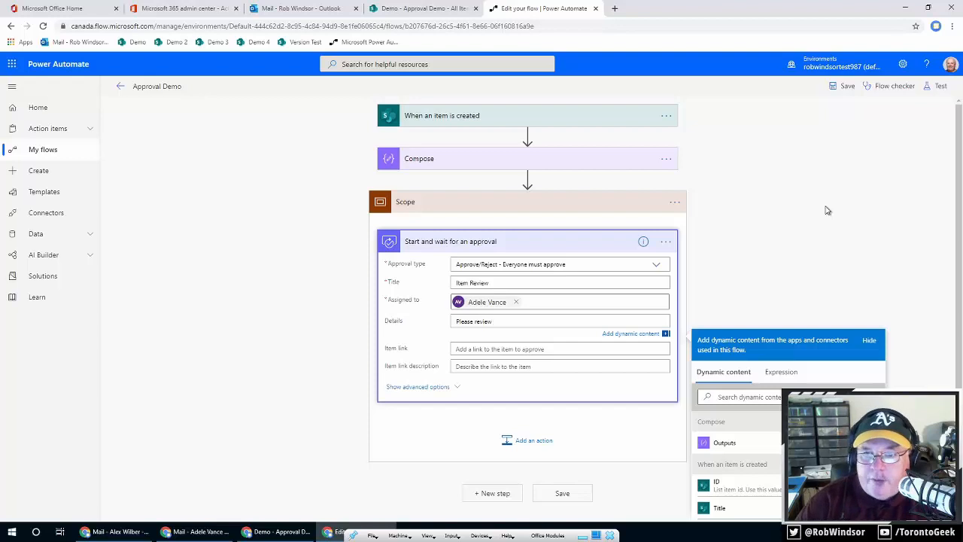
{"action": "scroll", "coordinate": [876, 222], "scroll_direction": "down", "scroll_amount": 2}
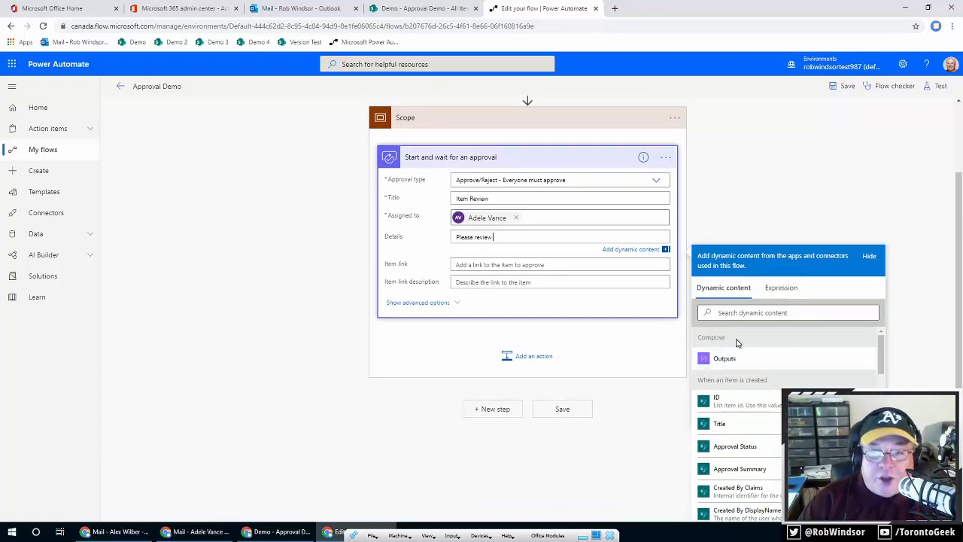
{"action": "scroll", "coordinate": [758, 196], "scroll_direction": "up", "scroll_amount": 2}
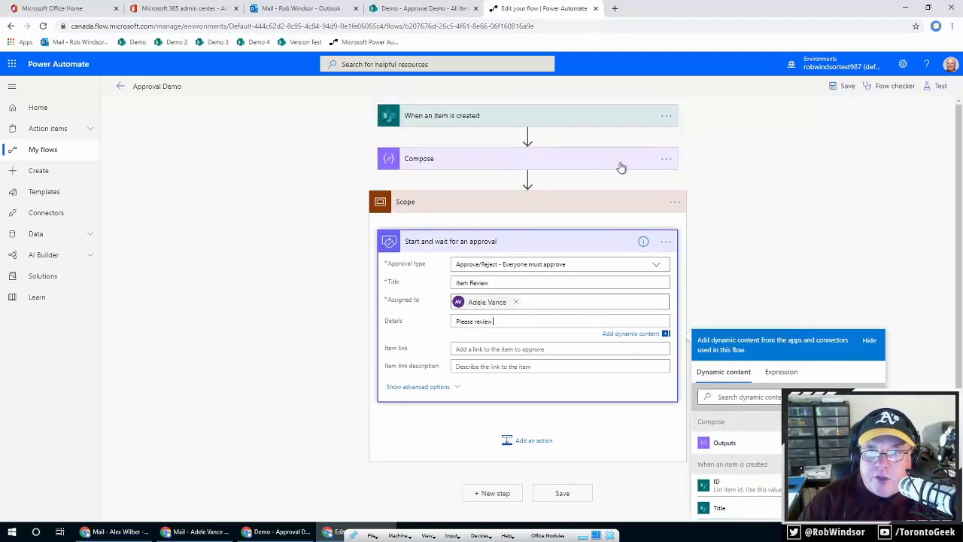
{"action": "scroll", "coordinate": [858, 216], "scroll_direction": "down", "scroll_amount": 1}
{"action": "scroll", "coordinate": [861, 217], "scroll_direction": "down", "scroll_amount": 1}
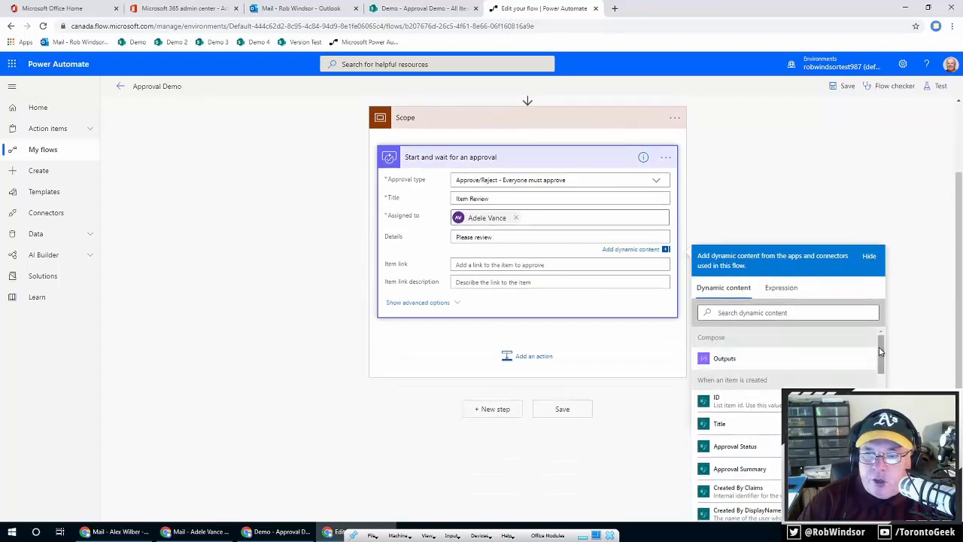
{"action": "left_click_drag", "start_coordinate": [880, 346], "coordinate": [880, 419]}
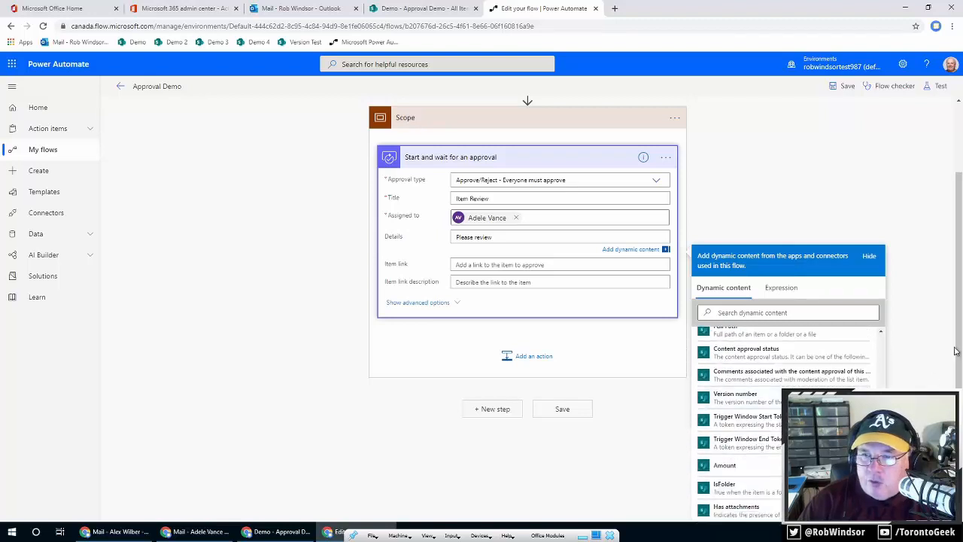
{"action": "left_click_drag", "start_coordinate": [880, 420], "coordinate": [880, 393]}
{"action": "scroll", "coordinate": [828, 401], "scroll_direction": "up", "scroll_amount": 4}
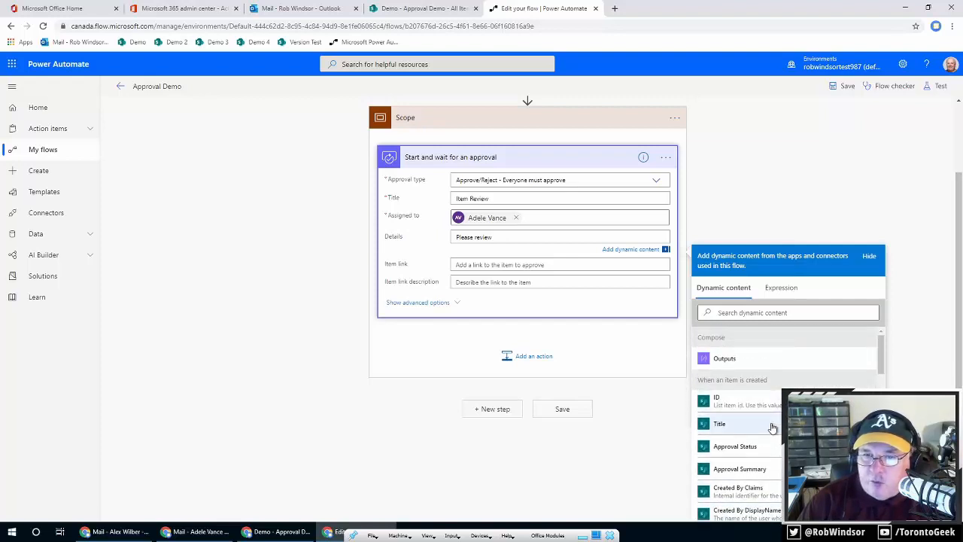
{"action": "left_click", "coordinate": [745, 426]}
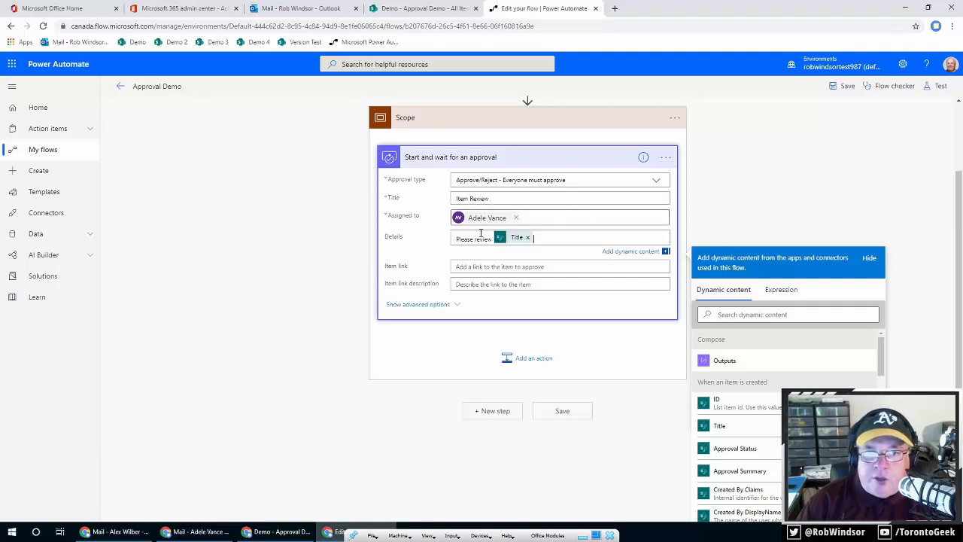
{"action": "left_click", "coordinate": [528, 238]}
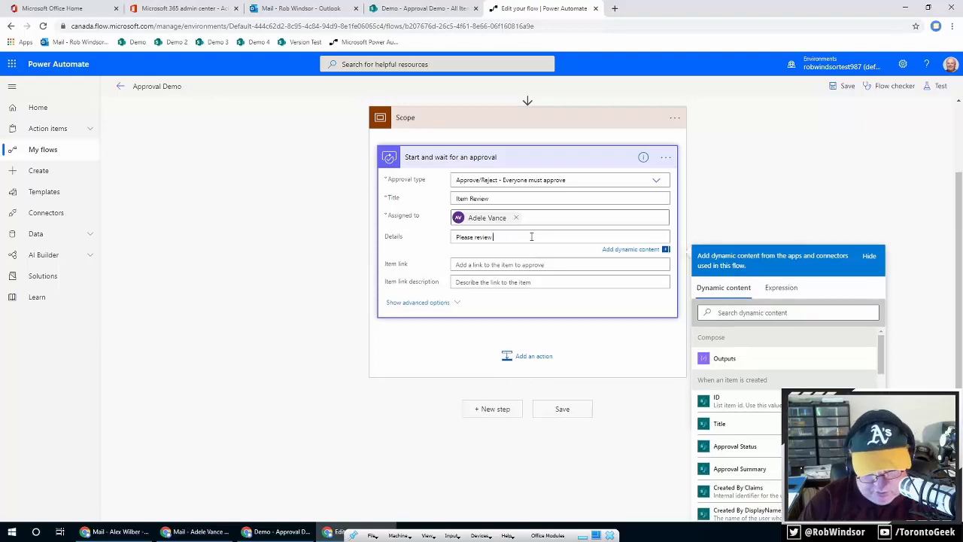
Step: Extend the approval's details text to read "Please review the item linked below"
{"action": "type", "text": "the"}
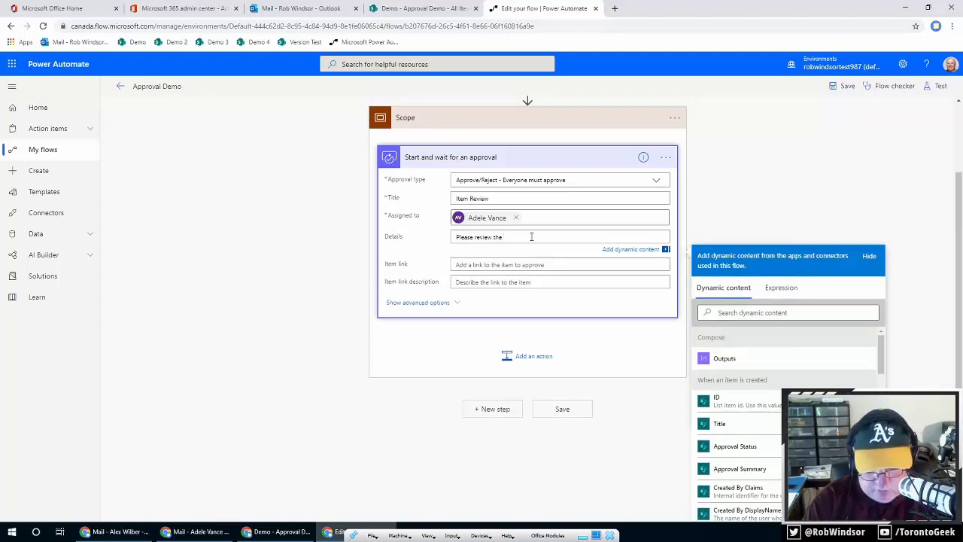
{"action": "type", "text": " item I"}
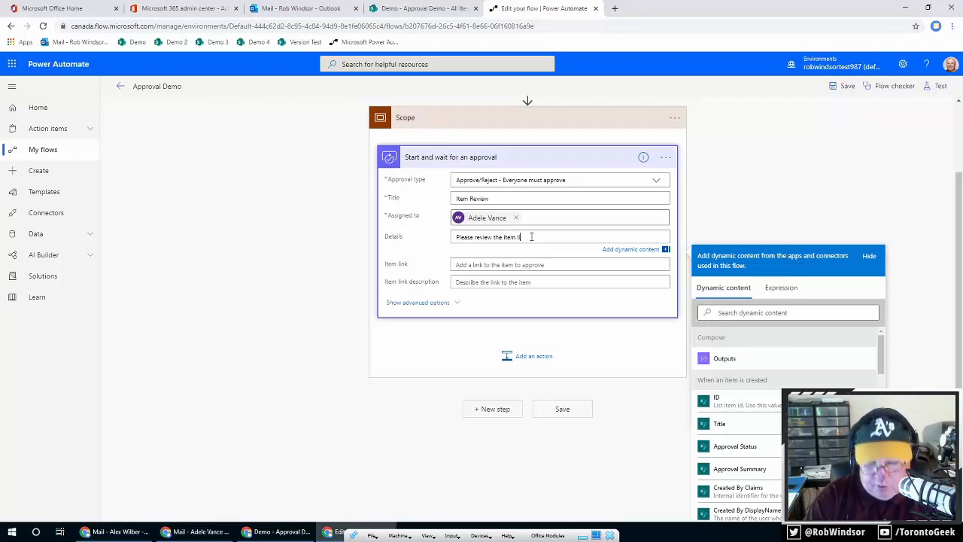
{"action": "type", "text": "inked below"}
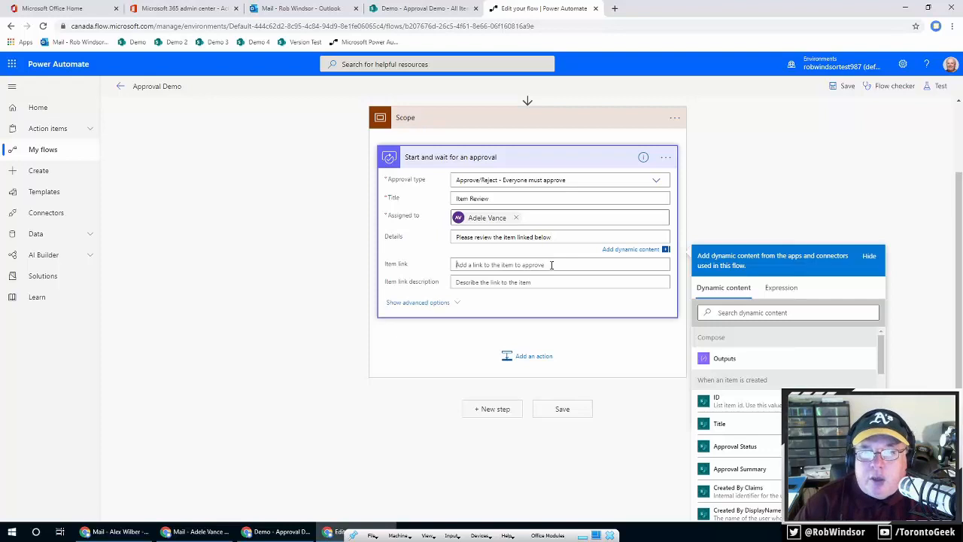
Step: Search the dynamic content for "link" and set the approval's item link to the trigger's Link to item value
{"action": "left_click", "coordinate": [551, 265]}
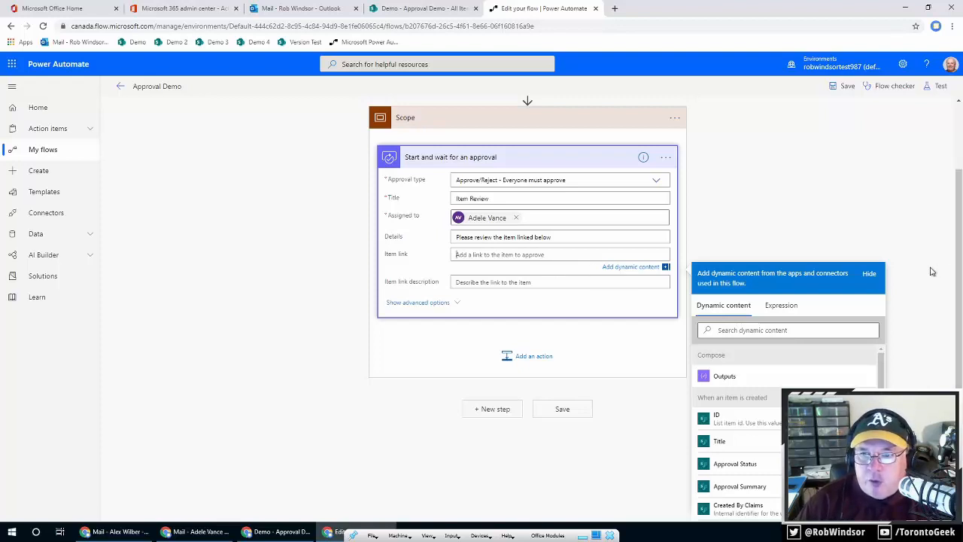
{"action": "scroll", "coordinate": [931, 271], "scroll_direction": "down", "scroll_amount": 1}
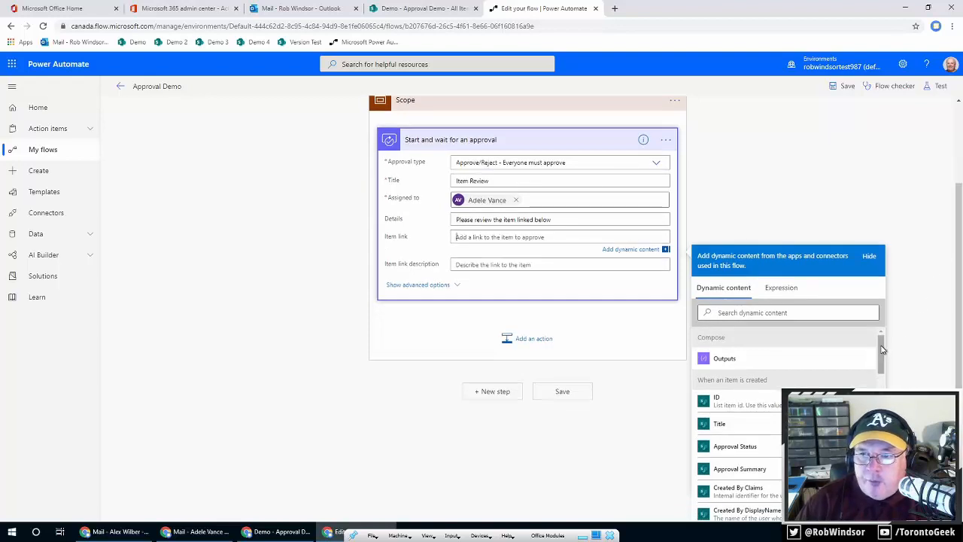
{"action": "mouse_move", "coordinate": [883, 348]}
{"action": "left_mouse_down"}
{"action": "mouse_move", "coordinate": [884, 369]}
{"action": "mouse_move", "coordinate": [886, 334]}
{"action": "left_mouse_up"}
{"action": "left_click", "coordinate": [846, 314]}
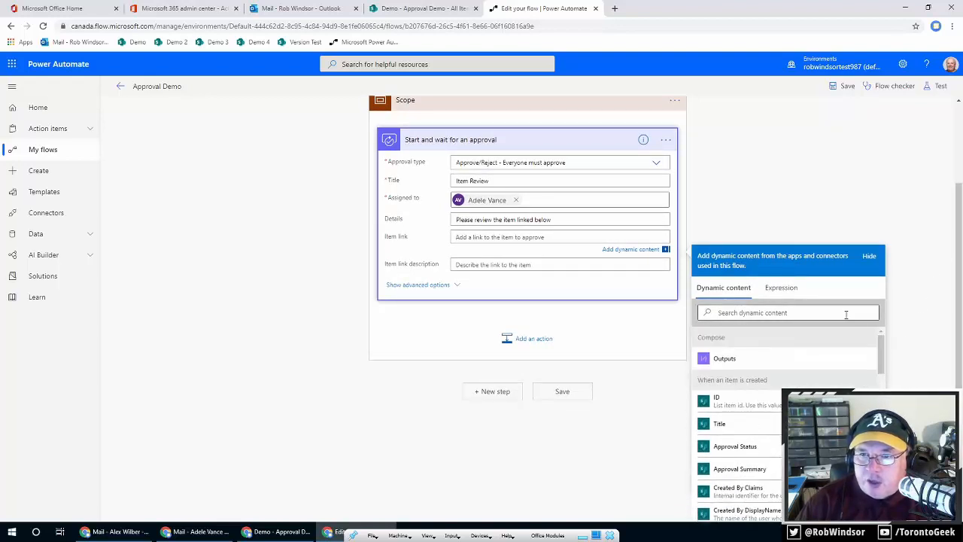
{"action": "type", "text": "l"}
{"action": "key", "text": "BackSpace"}
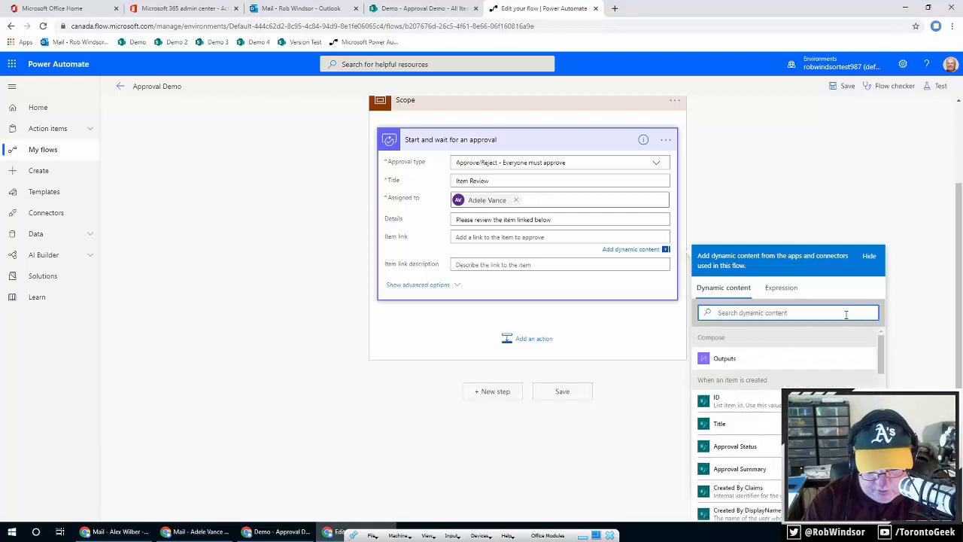
{"action": "type", "text": "link"}
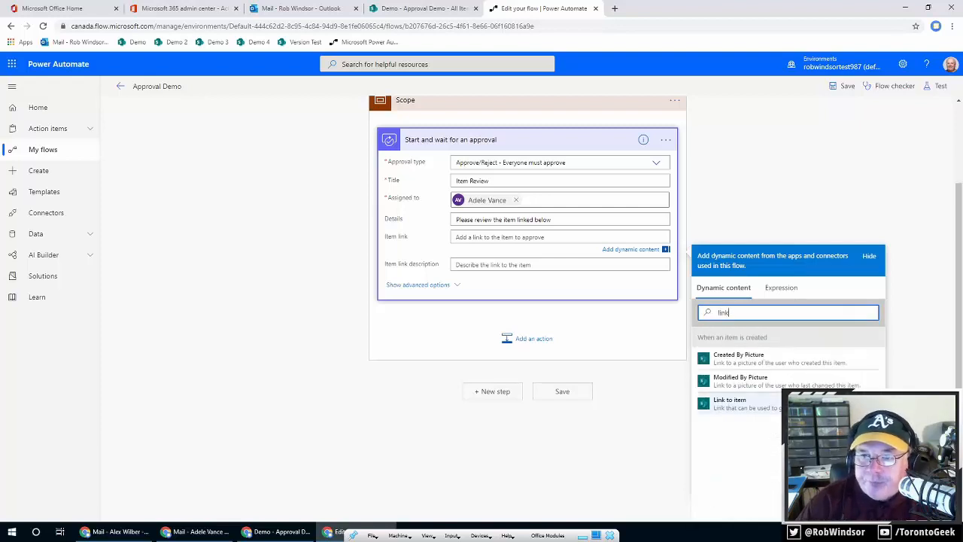
{"action": "left_click", "coordinate": [730, 403]}
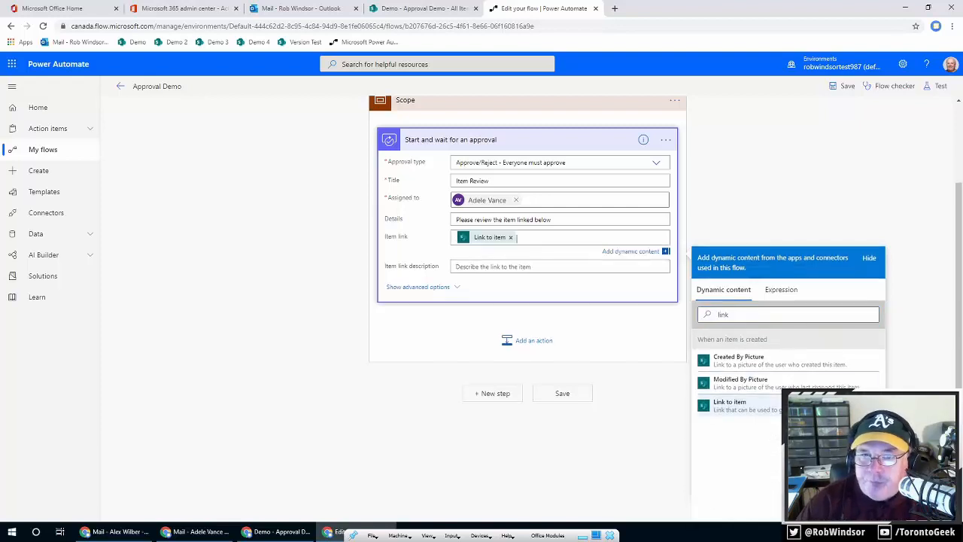
Step: Set the approval's item link description to the Title value of the created SharePoint item
{"action": "left_click", "coordinate": [563, 267]}
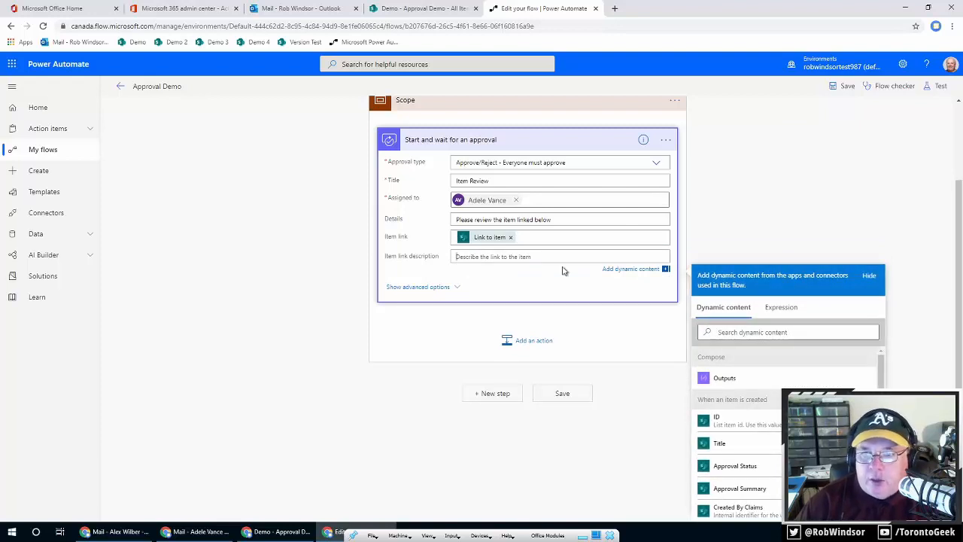
{"action": "left_click", "coordinate": [762, 444]}
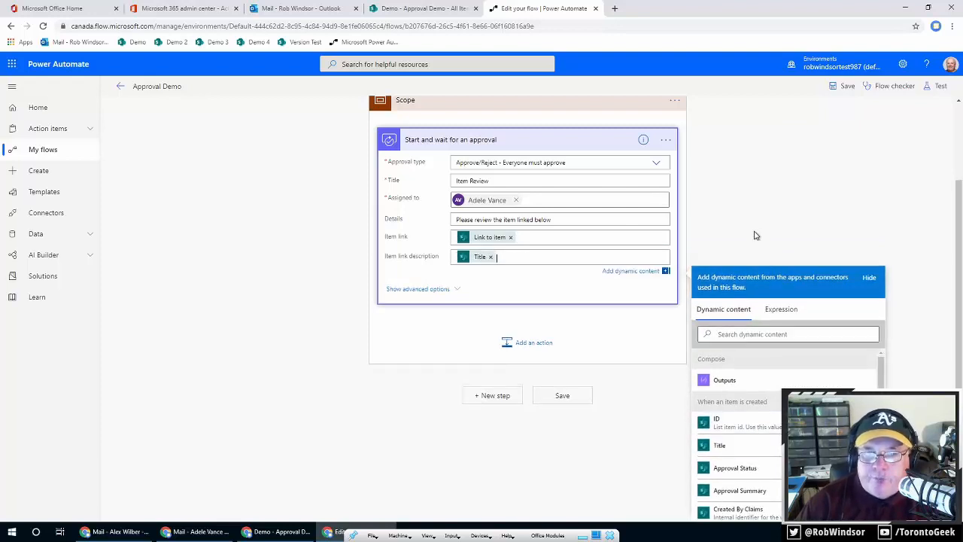
{"action": "left_click", "coordinate": [757, 235]}
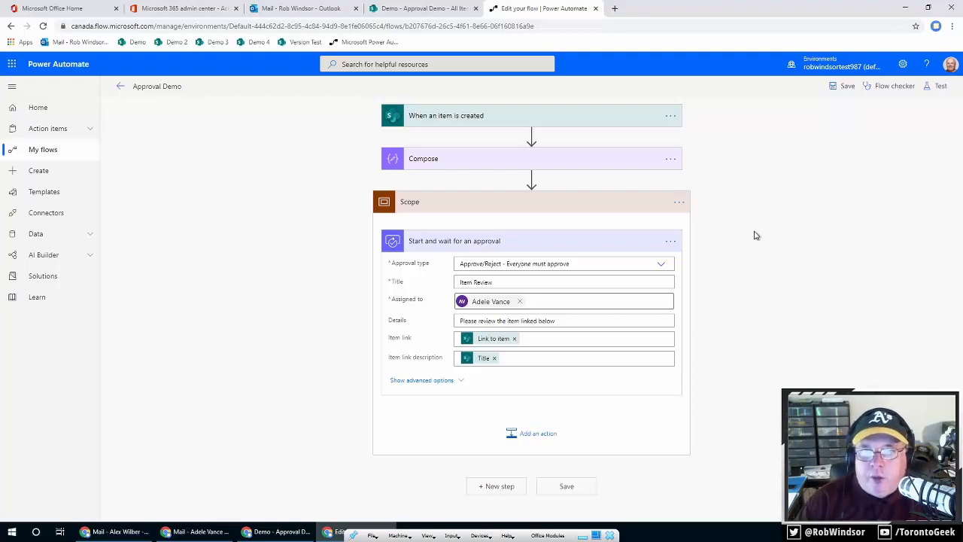
Step: Move the Compose action into the Scope below the approval and replace its input with the approval's Response summary
{"action": "left_click_drag", "start_coordinate": [604, 159], "coordinate": [604, 424]}
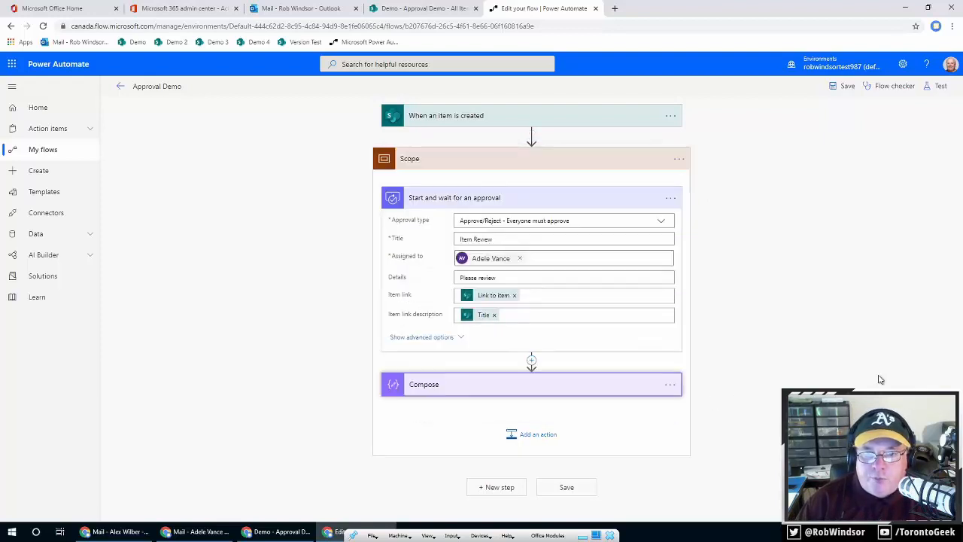
{"action": "left_click", "coordinate": [609, 384]}
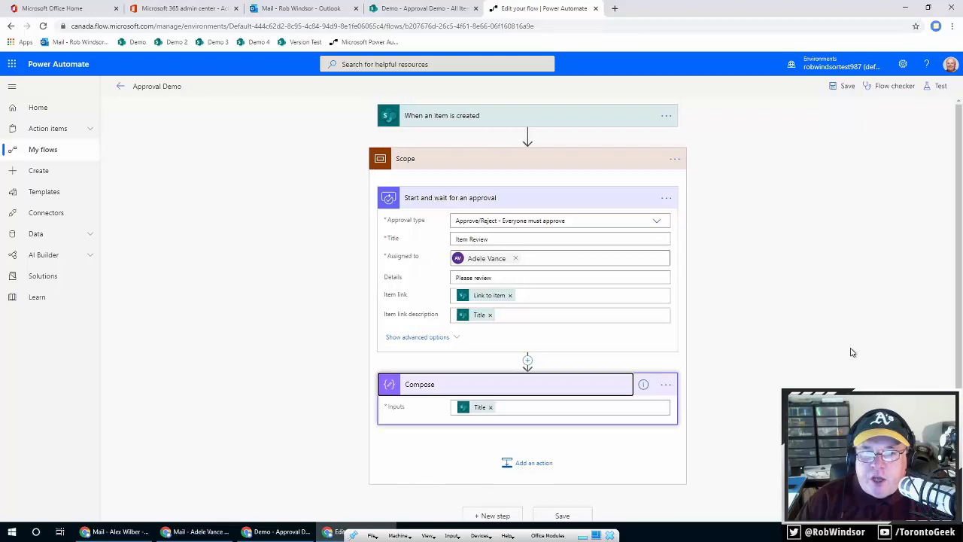
{"action": "left_click", "coordinate": [492, 408]}
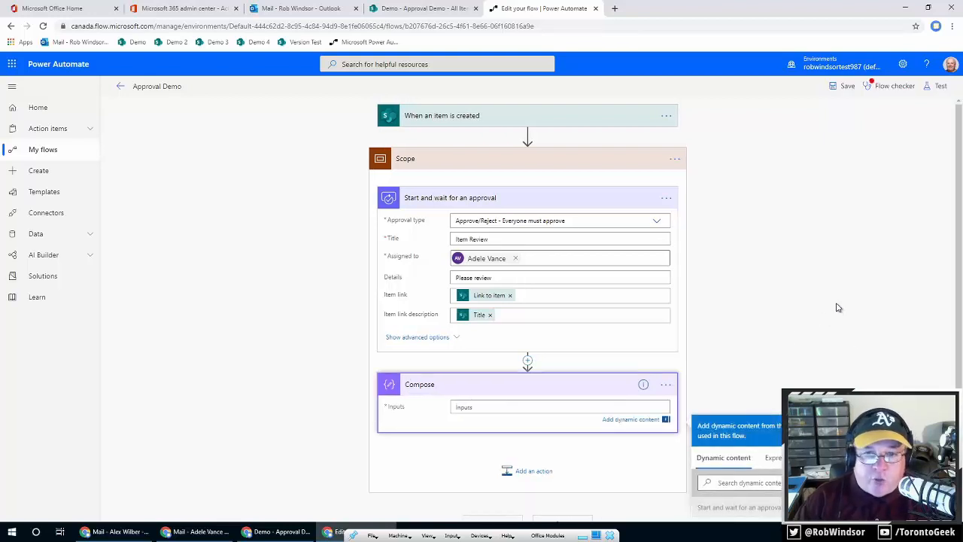
{"action": "scroll", "coordinate": [896, 299], "scroll_direction": "down", "scroll_amount": 2}
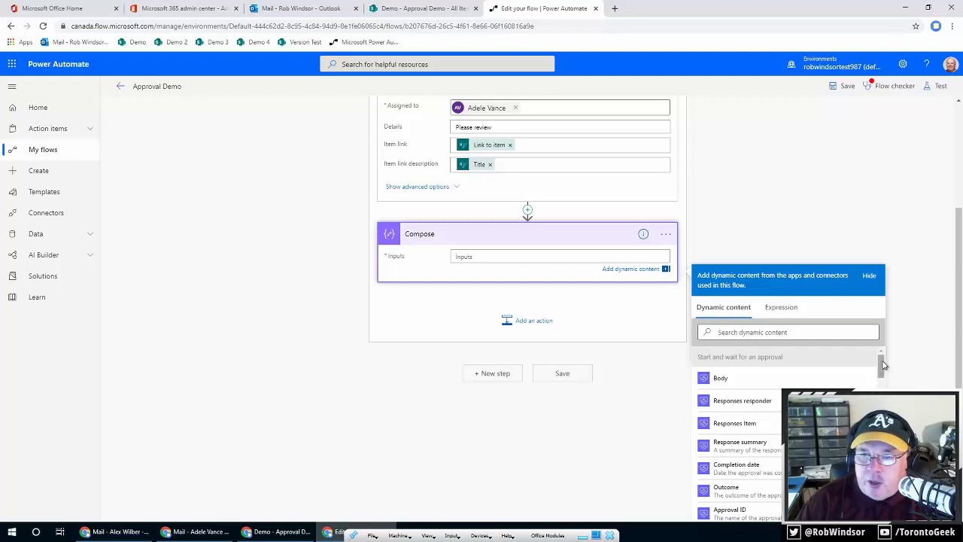
{"action": "scroll", "coordinate": [884, 365], "scroll_direction": "down", "scroll_amount": 1}
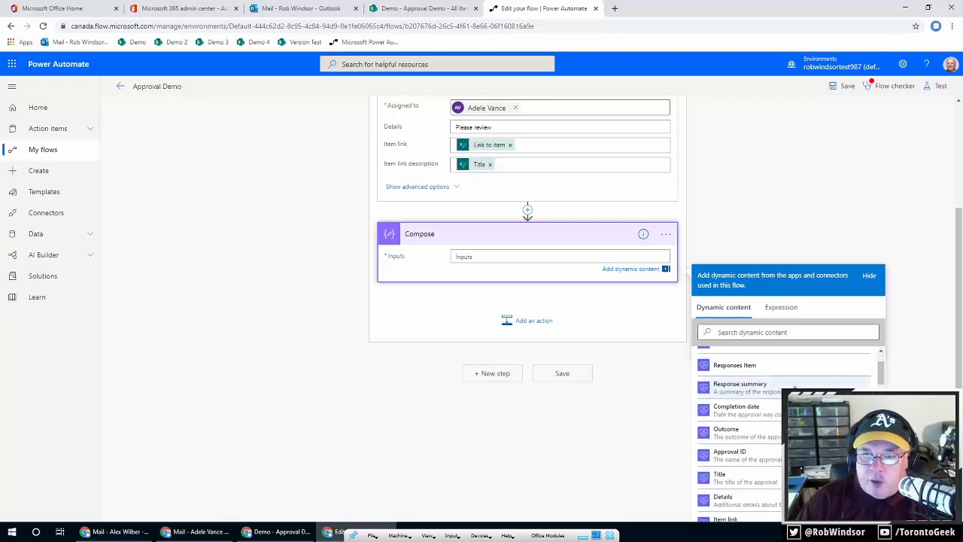
{"action": "left_click", "coordinate": [795, 389]}
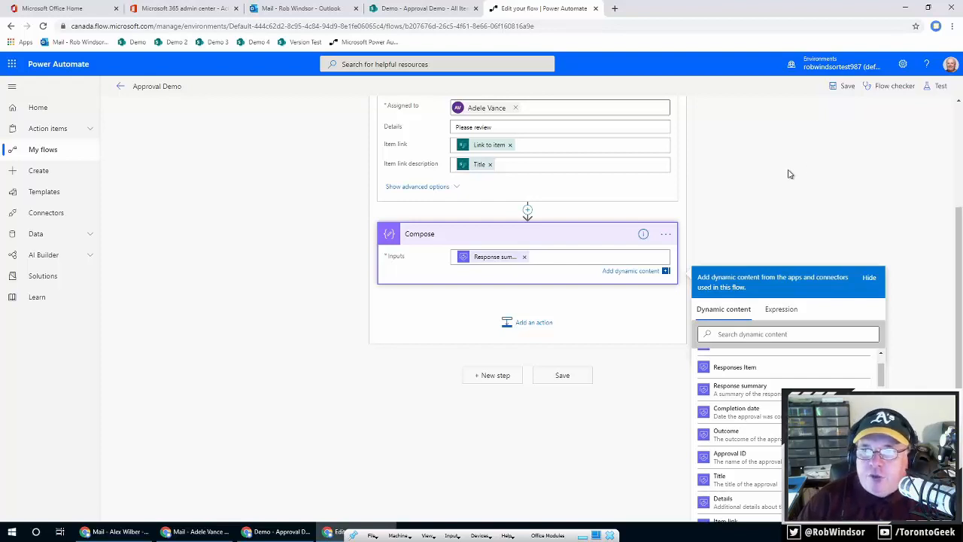
Step: Save the Approval Demo flow and leave the editor for its details page
{"action": "left_click", "coordinate": [845, 89]}
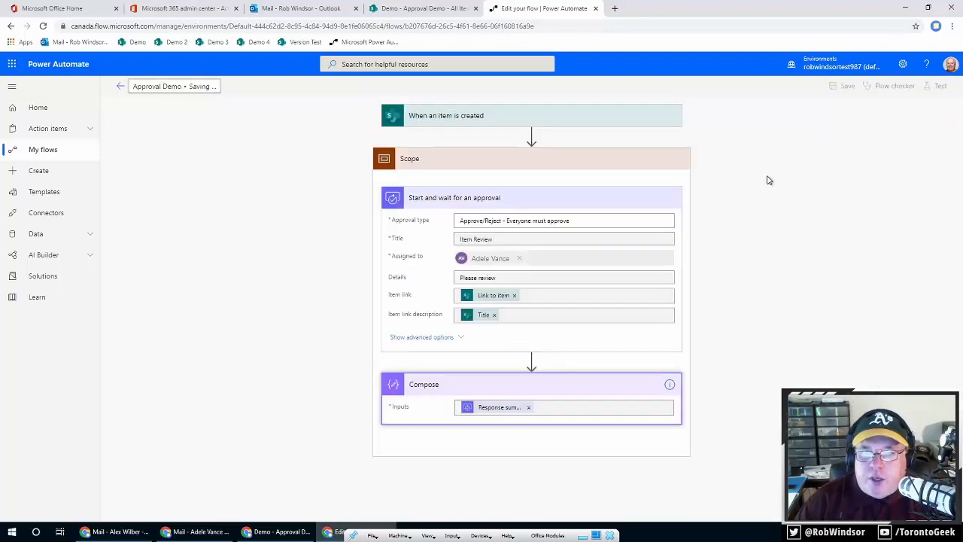
{"action": "left_click", "coordinate": [120, 86]}
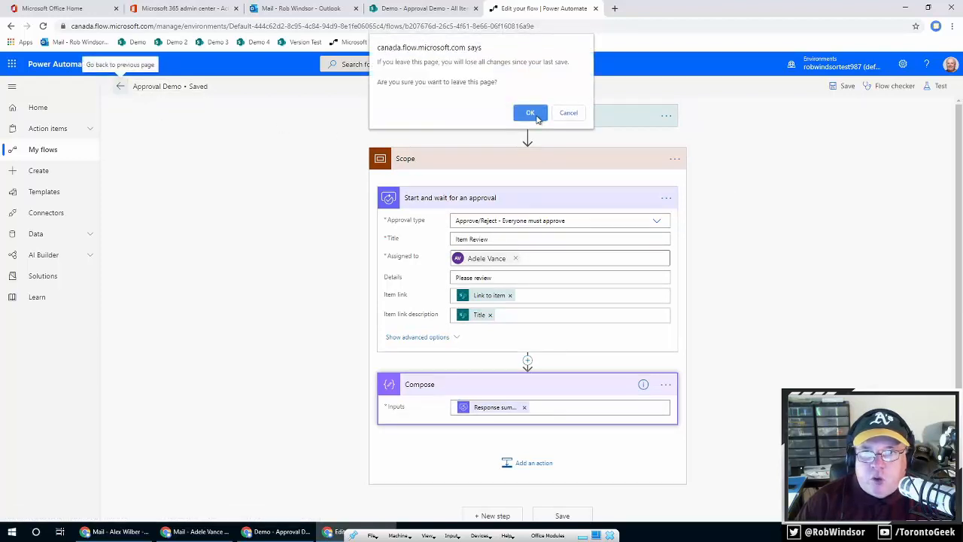
{"action": "left_click", "coordinate": [536, 115]}
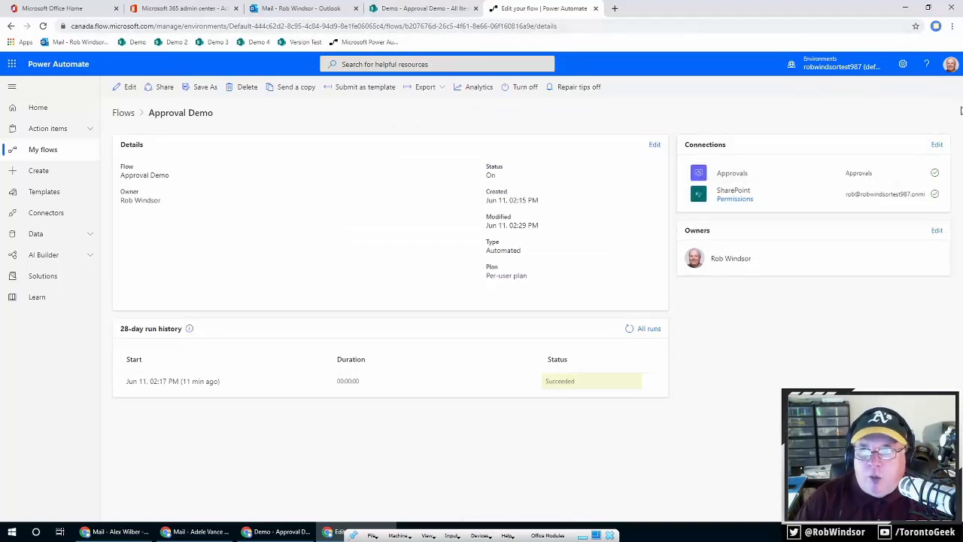
Step: Create a new item in the SharePoint Approval Demo list titled Item 3 with an amount of 100 and save it
{"action": "left_click", "coordinate": [274, 532]}
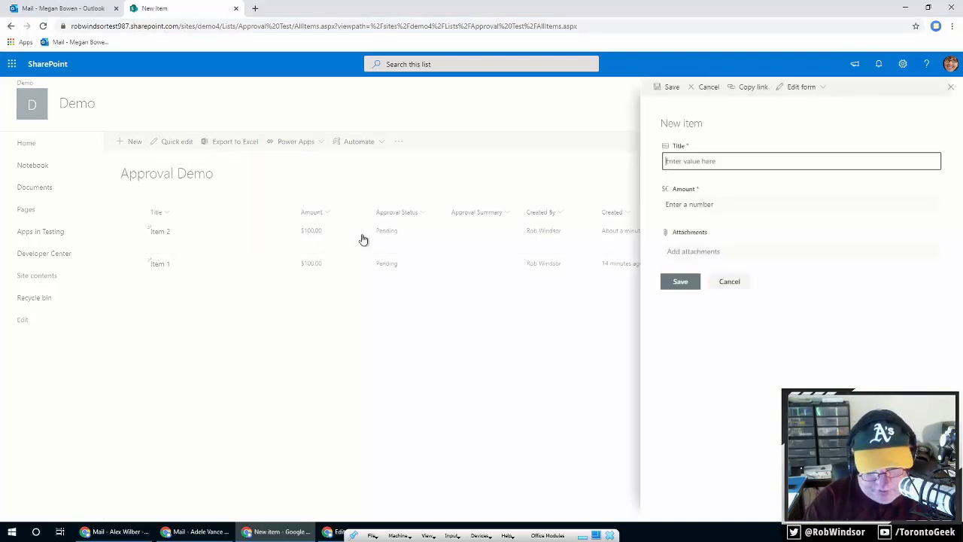
{"action": "type", "text": "Item 3"}
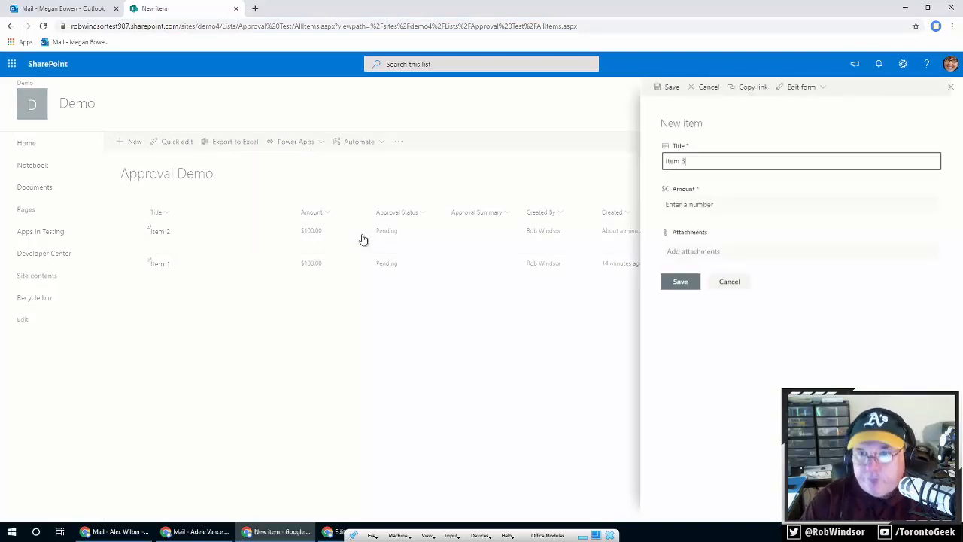
{"action": "key", "text": "ctrl+a"}
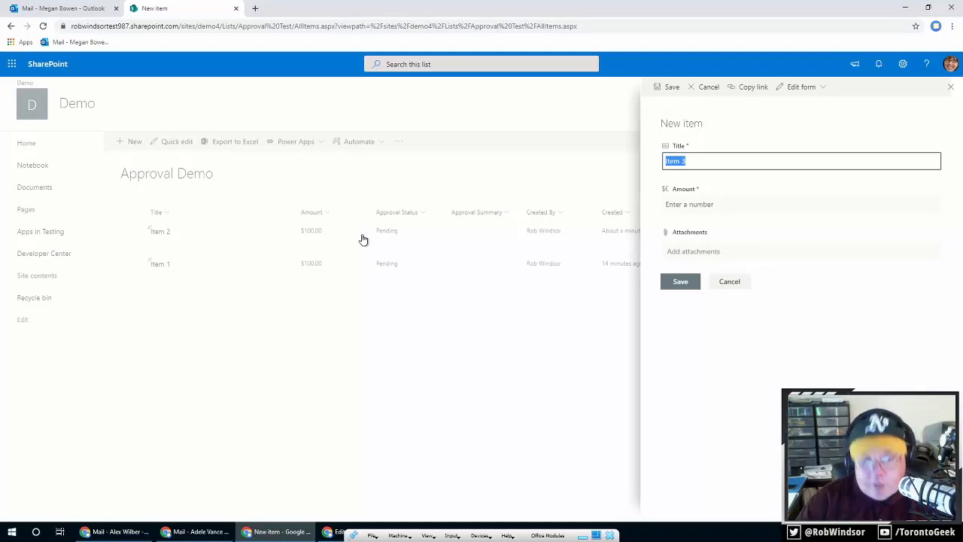
{"action": "key", "text": "Tab"}
{"action": "type", "text": "100"}
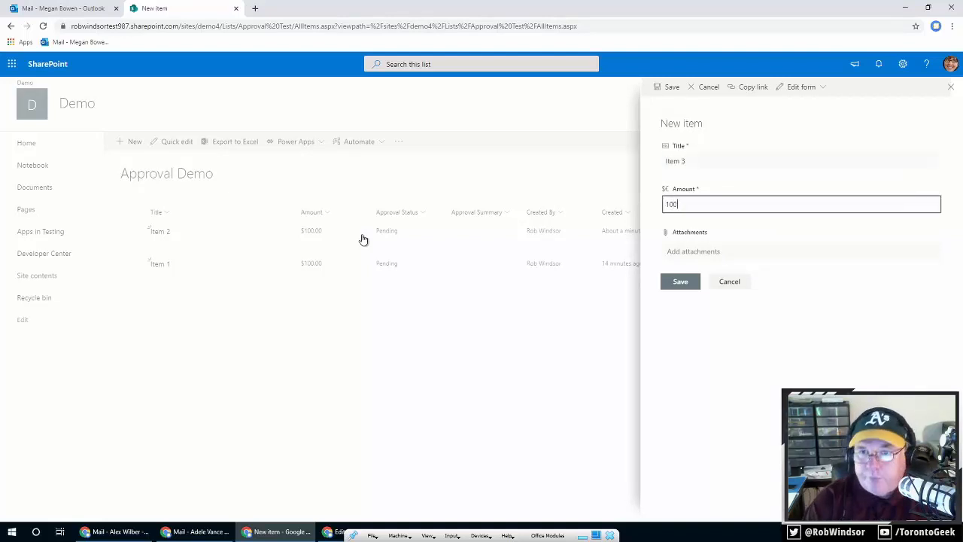
{"action": "left_click", "coordinate": [685, 283]}
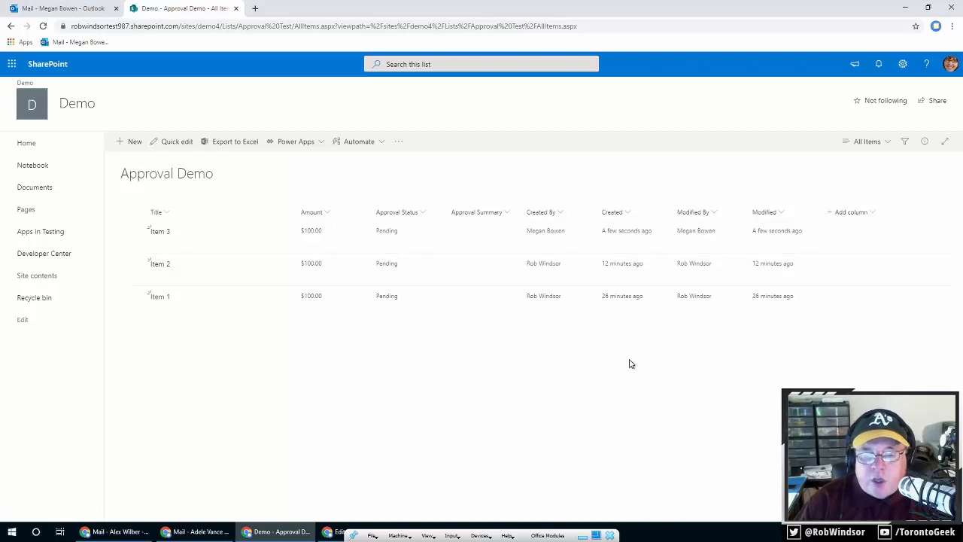
Step: In the approver's browser window, open flow.microsoft.com in a new tab and sign in to Power Automate
{"action": "left_click", "coordinate": [200, 532]}
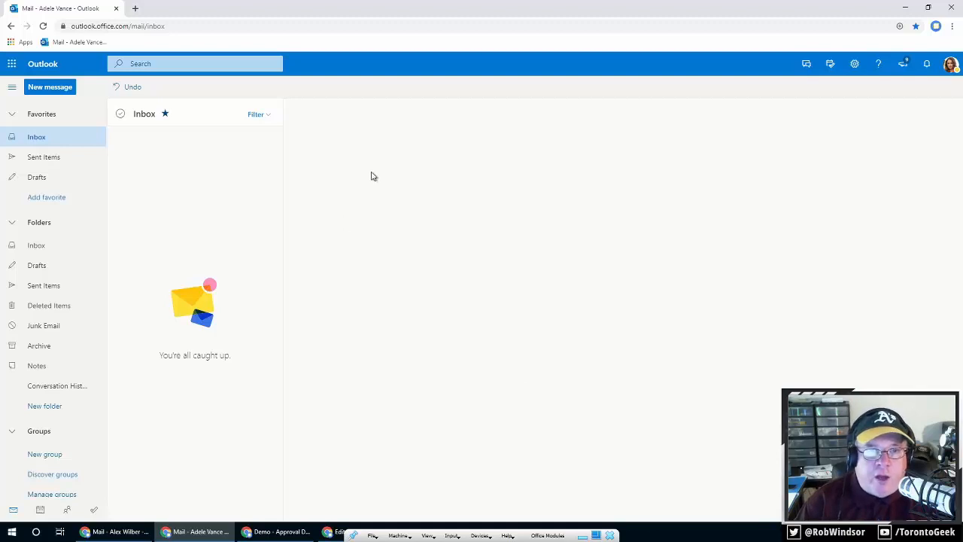
{"action": "left_click", "coordinate": [135, 8]}
{"action": "type", "text": "fl"}
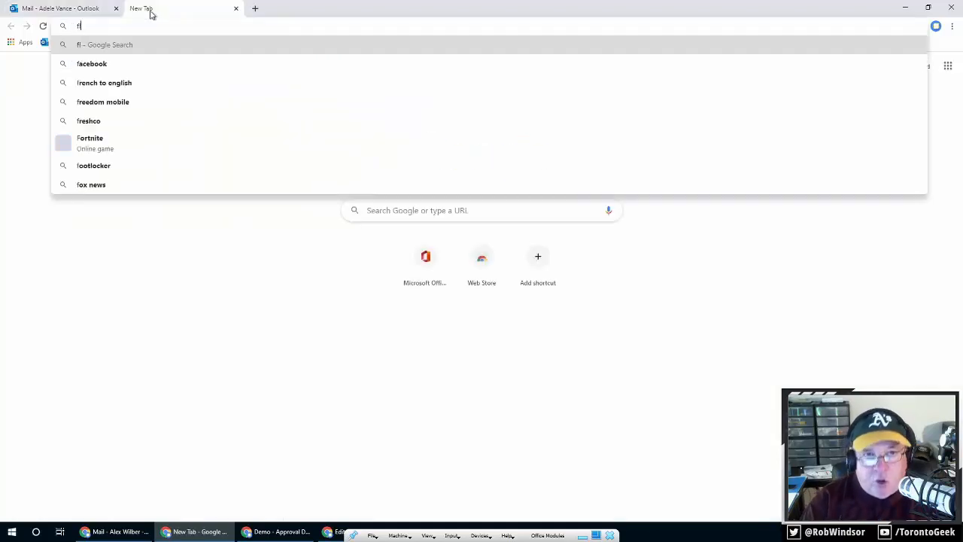
{"action": "type", "text": "ow.micreos"}
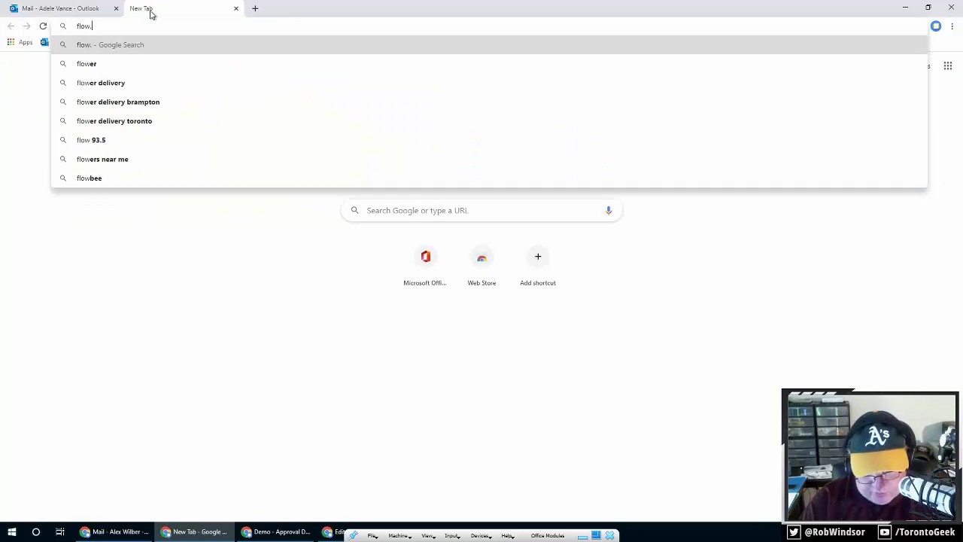
{"action": "key", "text": "BackSpace"}
{"action": "key", "text": "BackSpace"}
{"action": "key", "text": "BackSpace"}
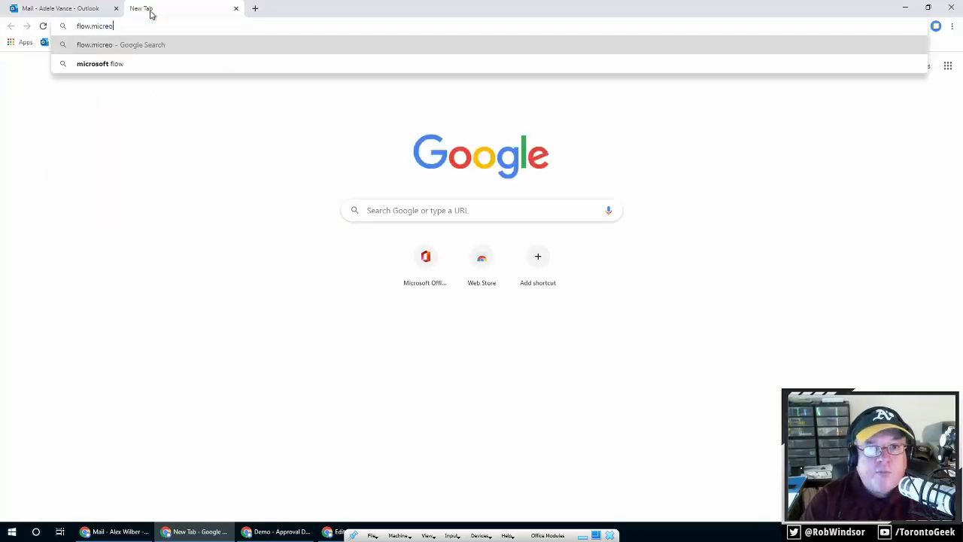
{"action": "key", "text": "Down"}
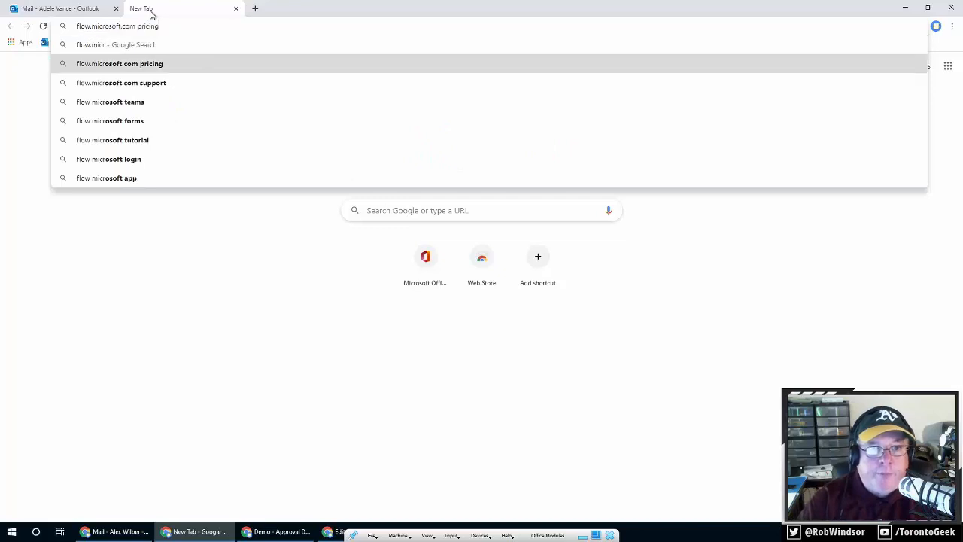
{"action": "key", "text": "BackSpace"}
{"action": "key", "text": "BackSpace"}
{"action": "key", "text": "BackSpace"}
{"action": "key", "text": "BackSpace"}
{"action": "key", "text": "BackSpace"}
{"action": "key", "text": "BackSpace"}
{"action": "key", "text": "BackSpace"}
{"action": "key", "text": "BackSpace"}
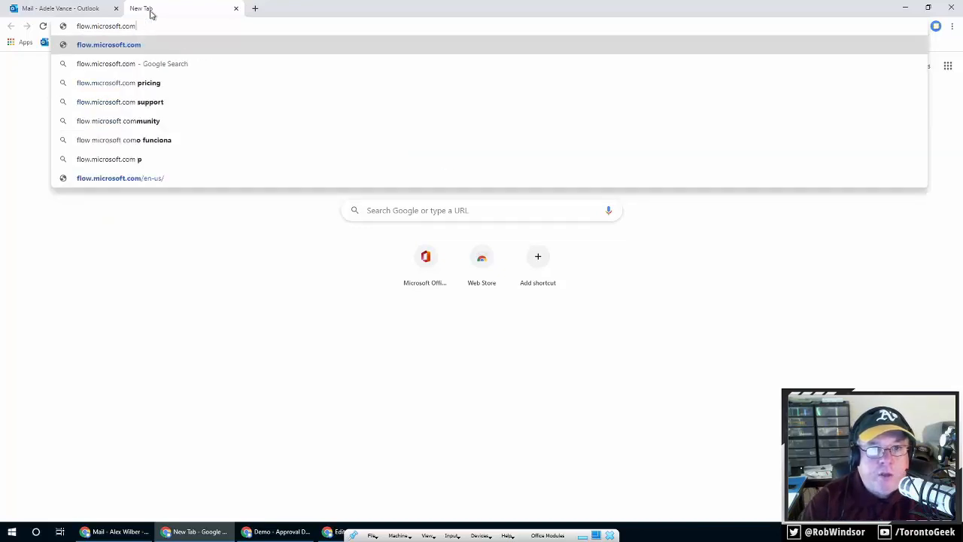
{"action": "key", "text": "Return"}
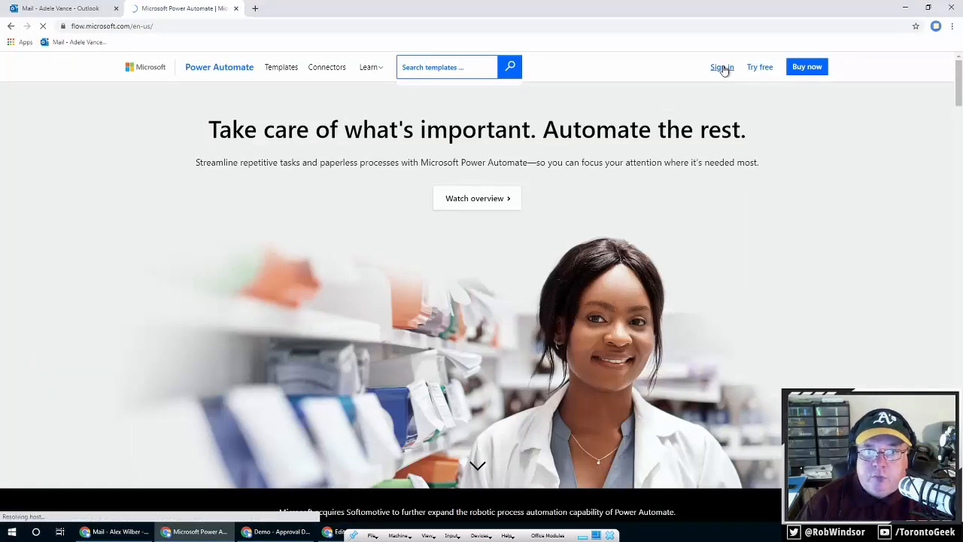
{"action": "left_click", "coordinate": [723, 67]}
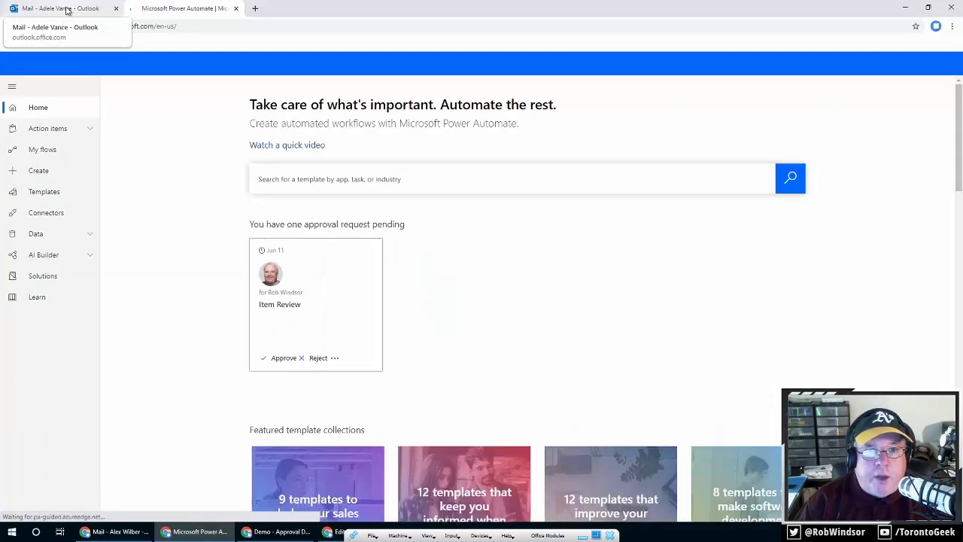
Step: Open the Item Review approval email in the approver's Outlook inbox, reloading the mailbox so the message content loads
{"action": "left_click", "coordinate": [67, 10]}
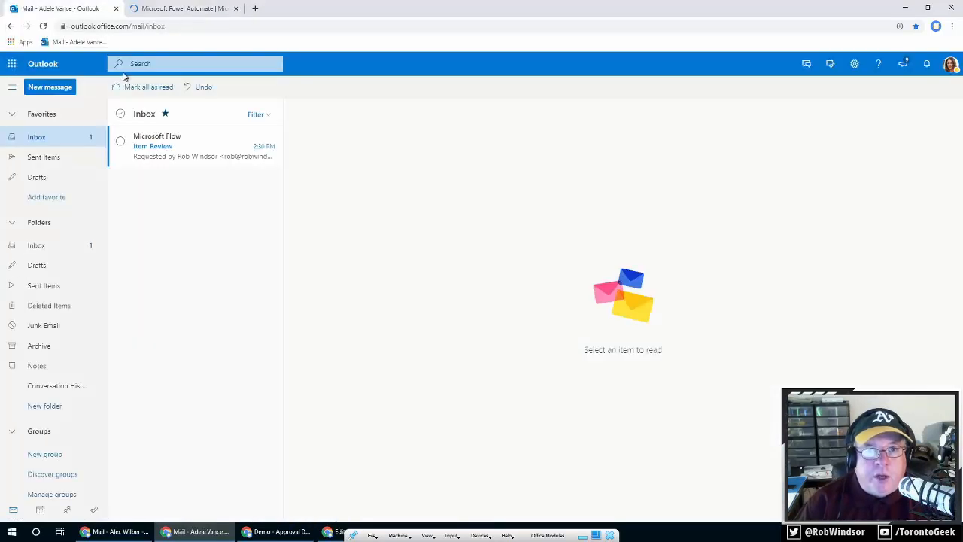
{"action": "left_click", "coordinate": [191, 142]}
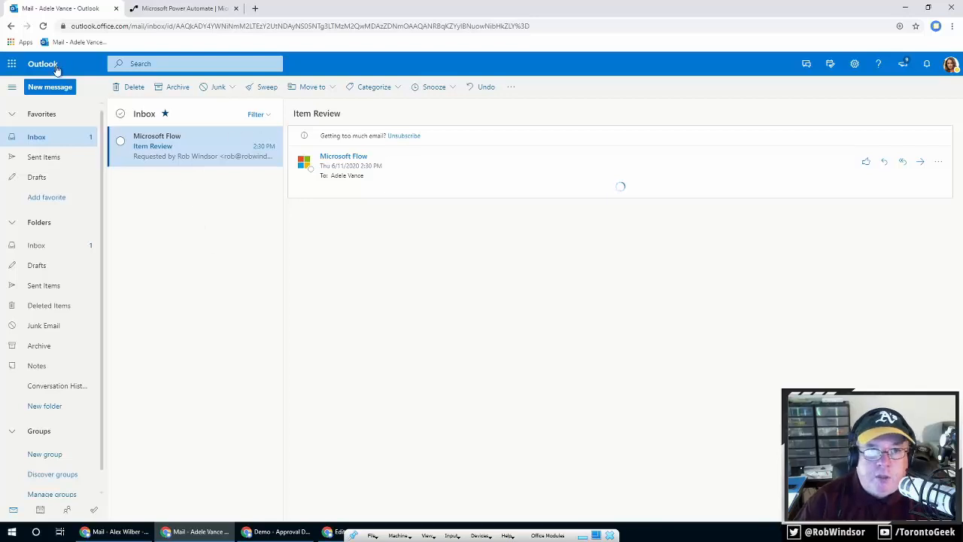
{"action": "left_click", "coordinate": [63, 44]}
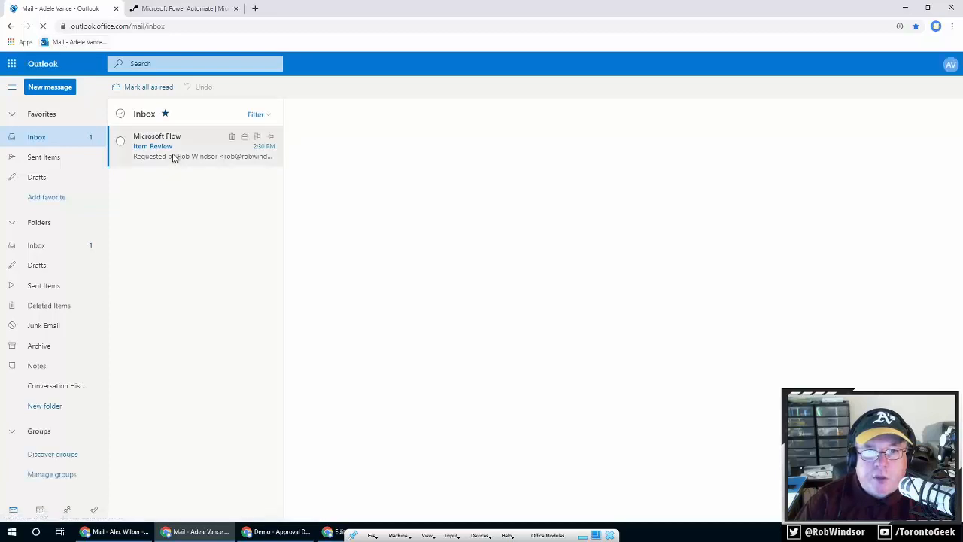
{"action": "left_click", "coordinate": [172, 157]}
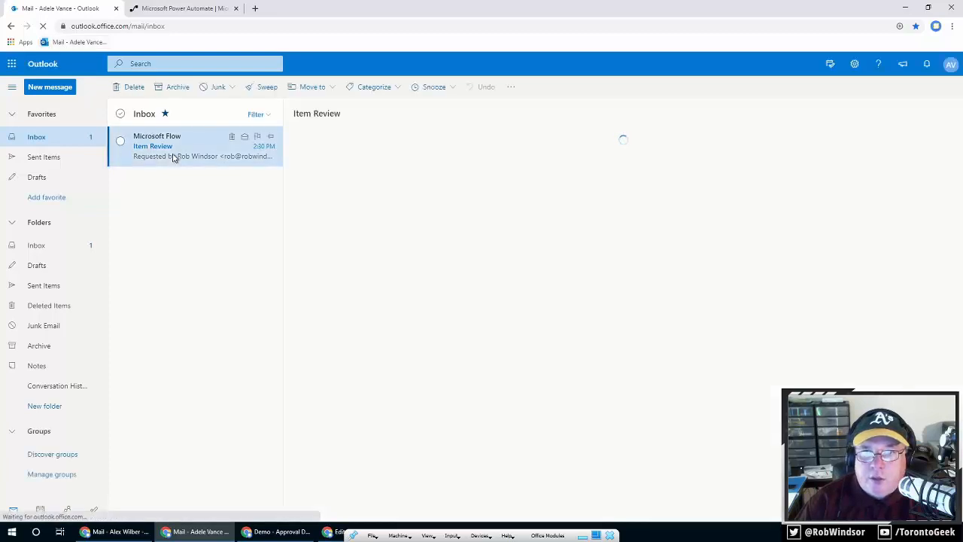
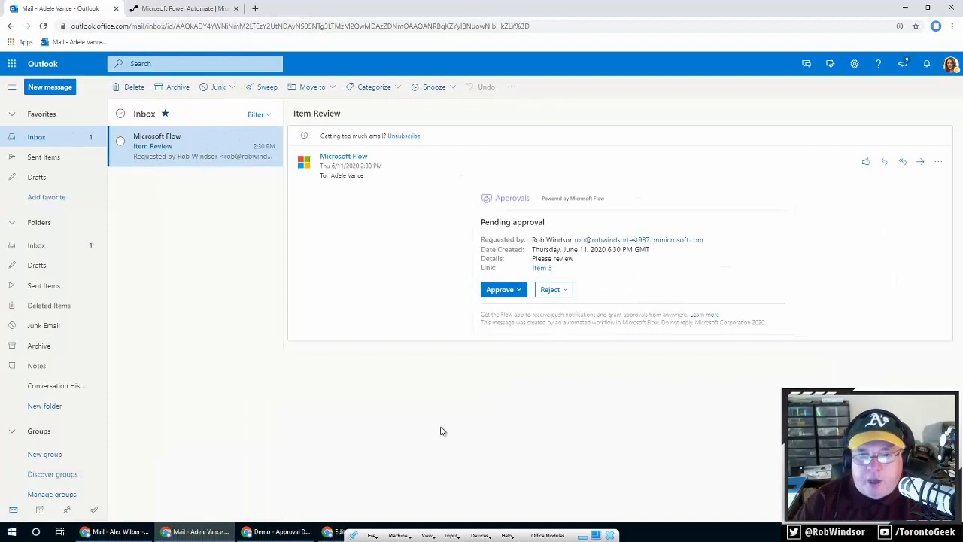
Step: Open the Approval Demo flow in the editor and expand the Scope and its approval action to review the settings
{"action": "left_click", "coordinate": [329, 532]}
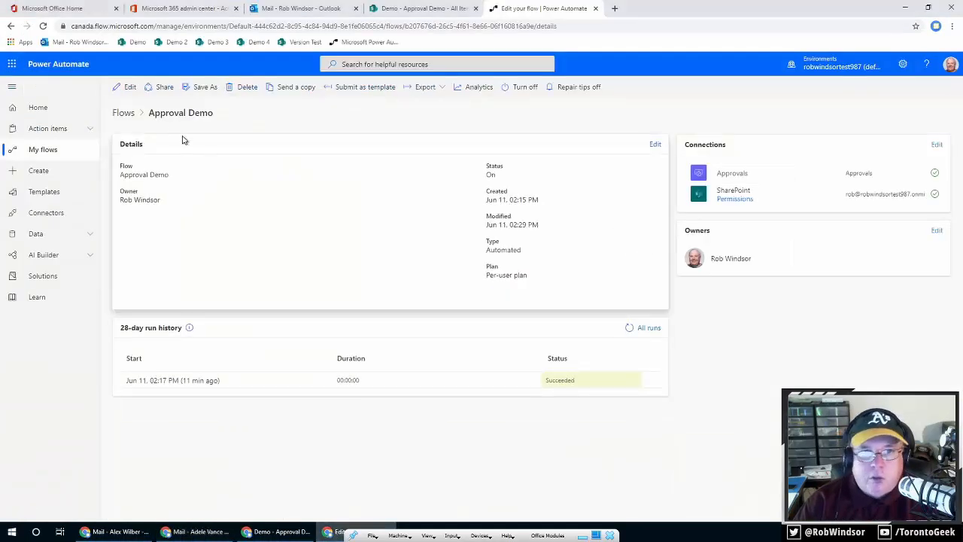
{"action": "left_click", "coordinate": [125, 86]}
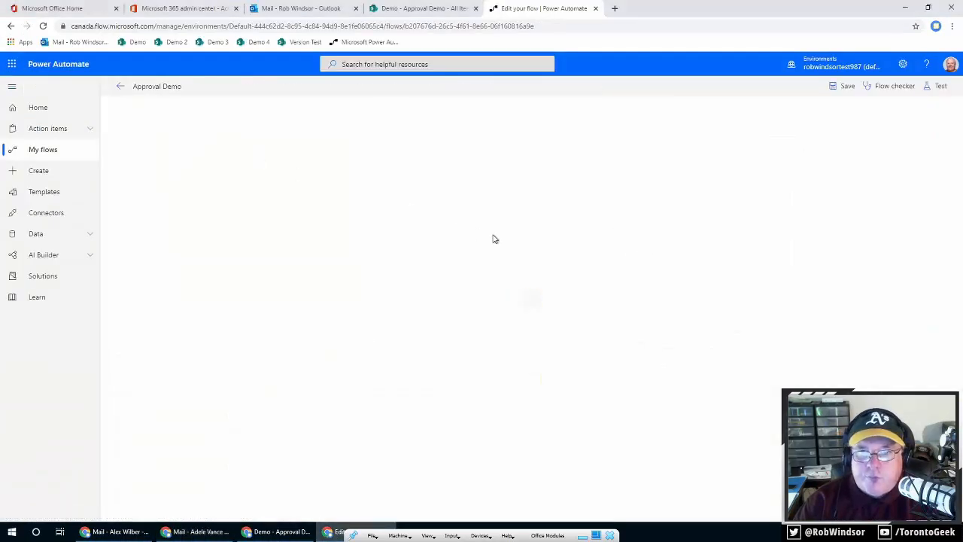
{"action": "left_click", "coordinate": [488, 158]}
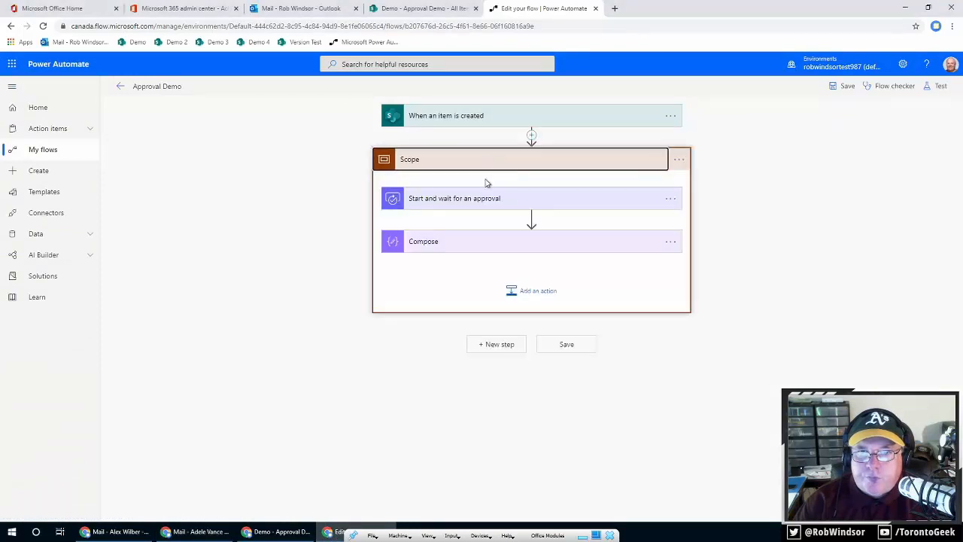
{"action": "left_click", "coordinate": [581, 205]}
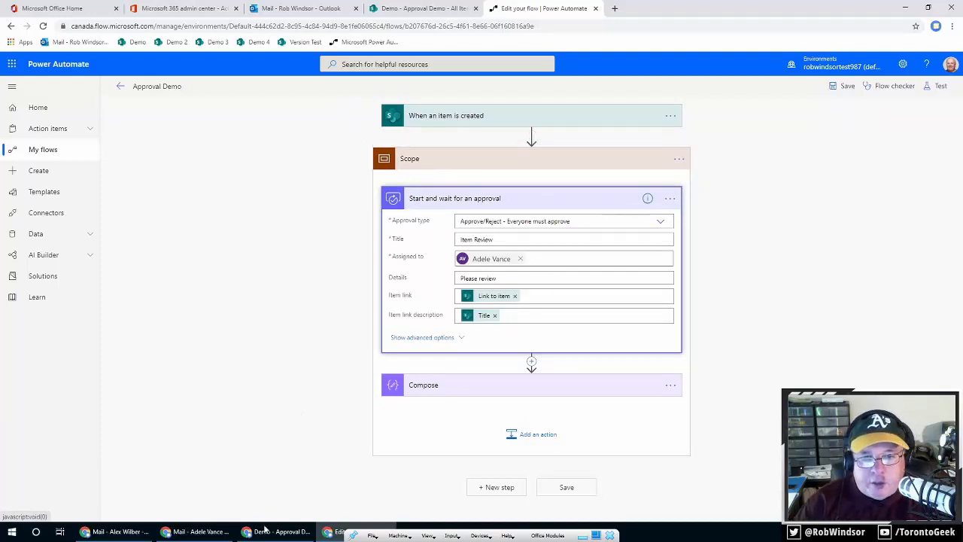
Step: Follow the Item 3 link in the approver's Item Review email to view the list item, and close its page
{"action": "left_click", "coordinate": [195, 532]}
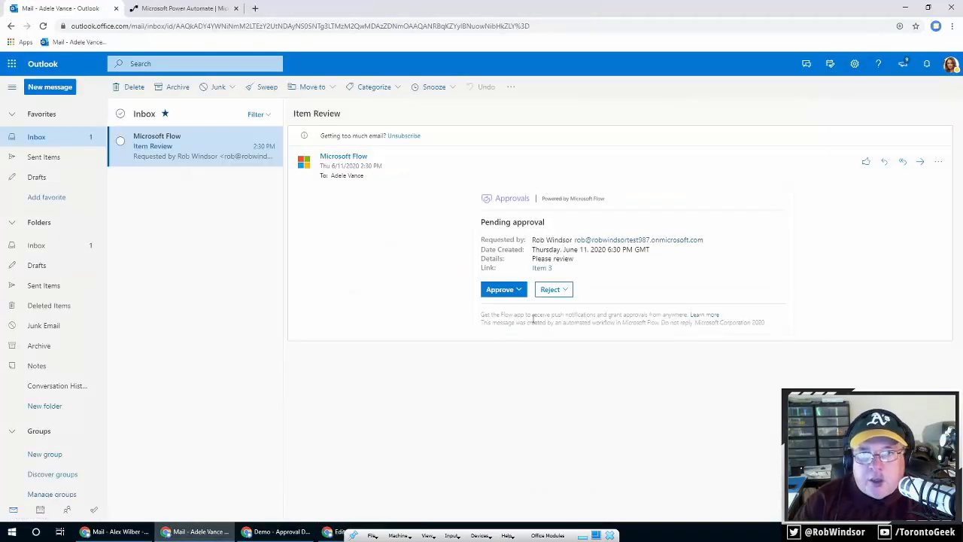
{"action": "left_click", "coordinate": [541, 269]}
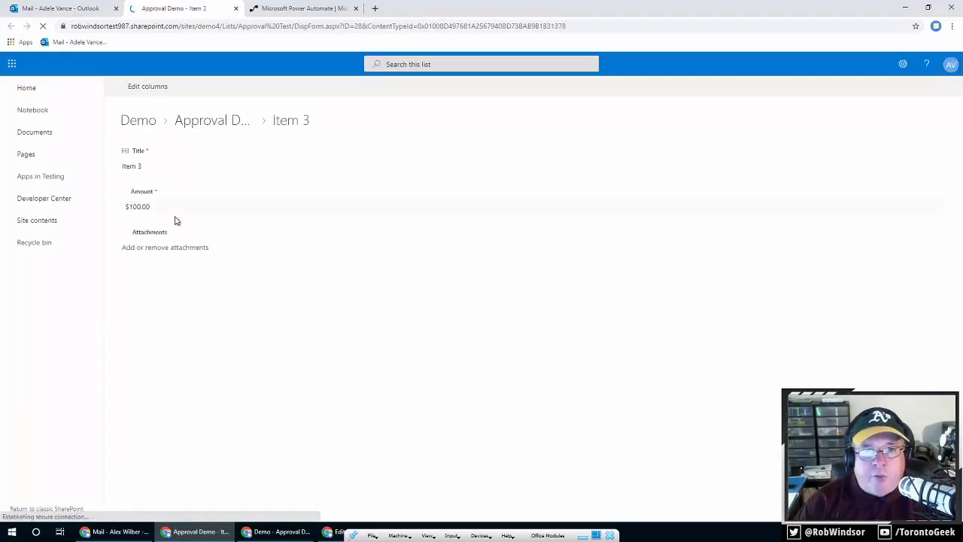
{"action": "left_click", "coordinate": [236, 8]}
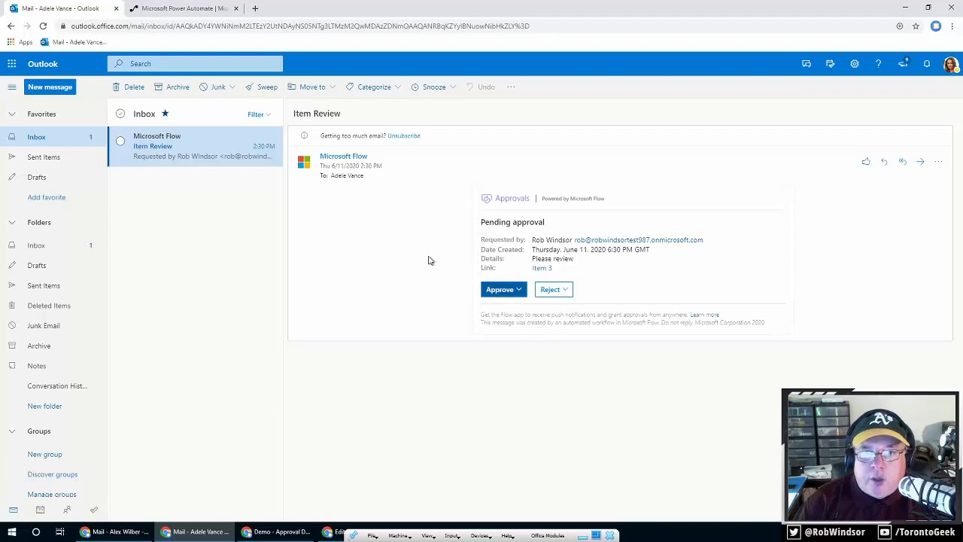
Step: In the approver's Power Automate, view the received approvals and open the Item Review request's response form
{"action": "left_click", "coordinate": [195, 15]}
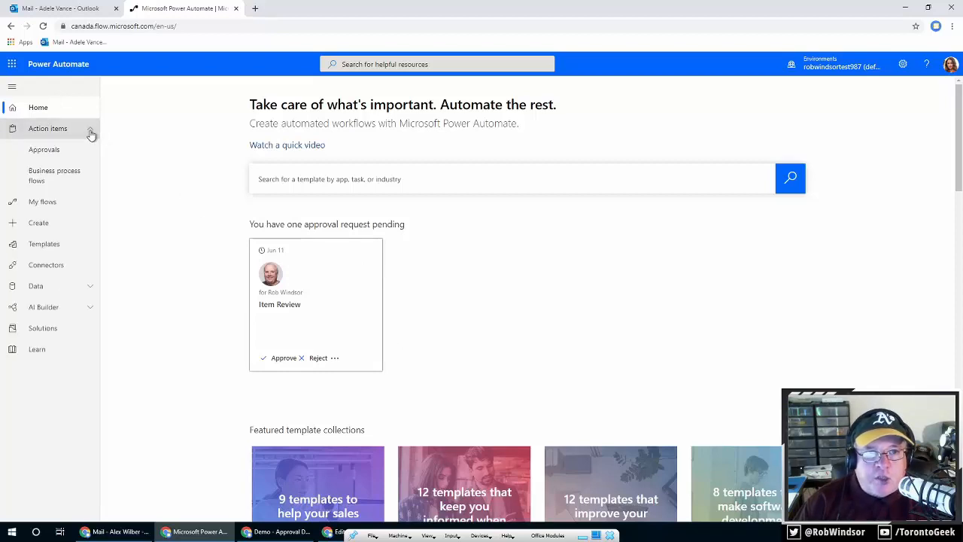
{"action": "left_click", "coordinate": [45, 153]}
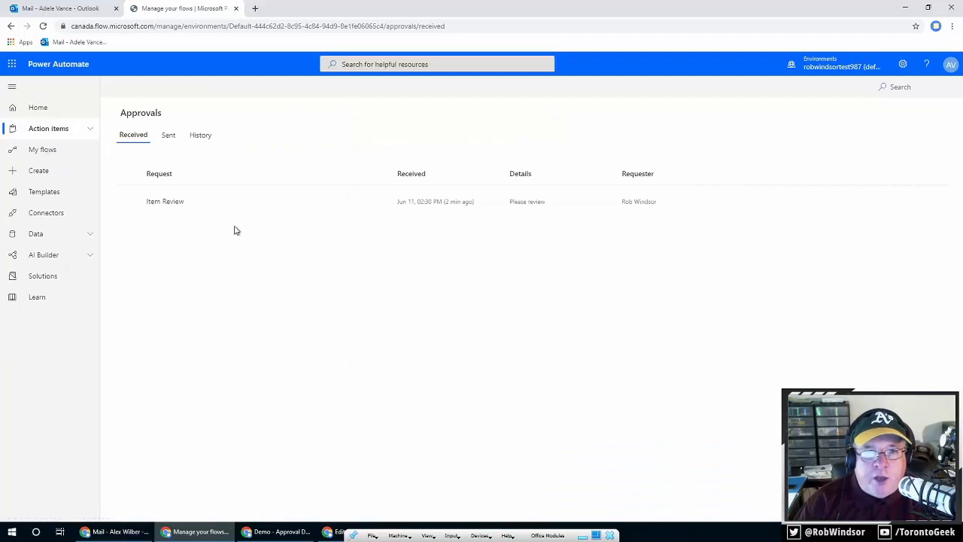
{"action": "left_click", "coordinate": [170, 202]}
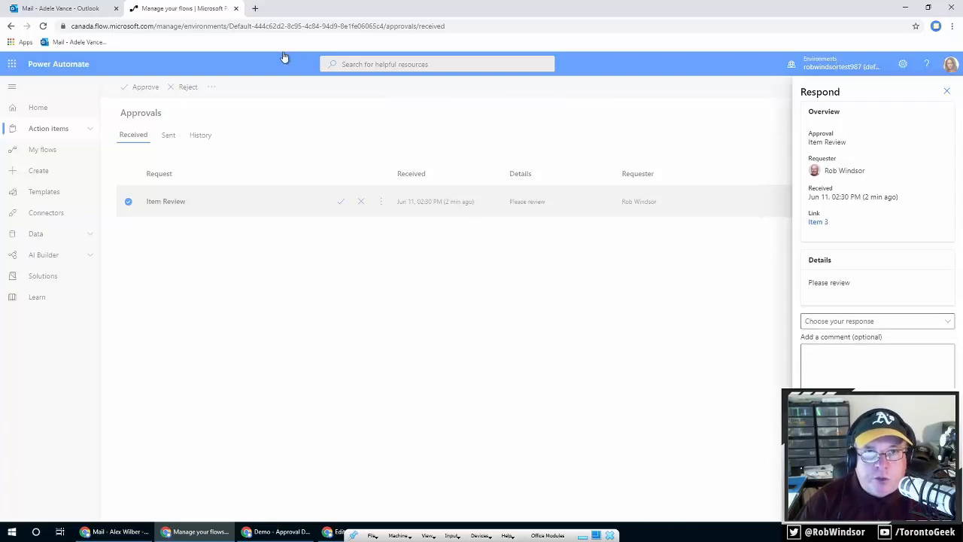
Step: Close the approver's Power Automate page and approve the Item Review request from the email, submitting it without a reason
{"action": "left_click", "coordinate": [236, 11]}
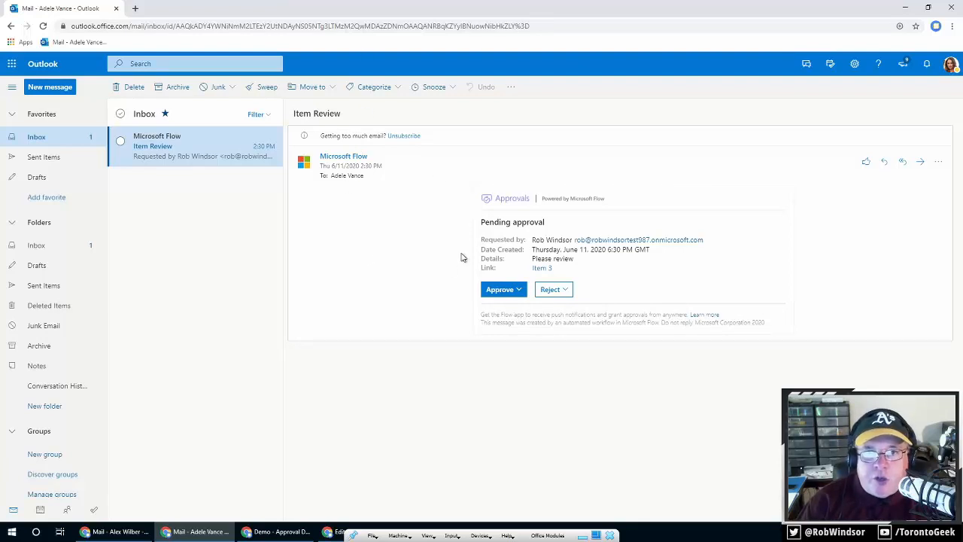
{"action": "left_click", "coordinate": [517, 294]}
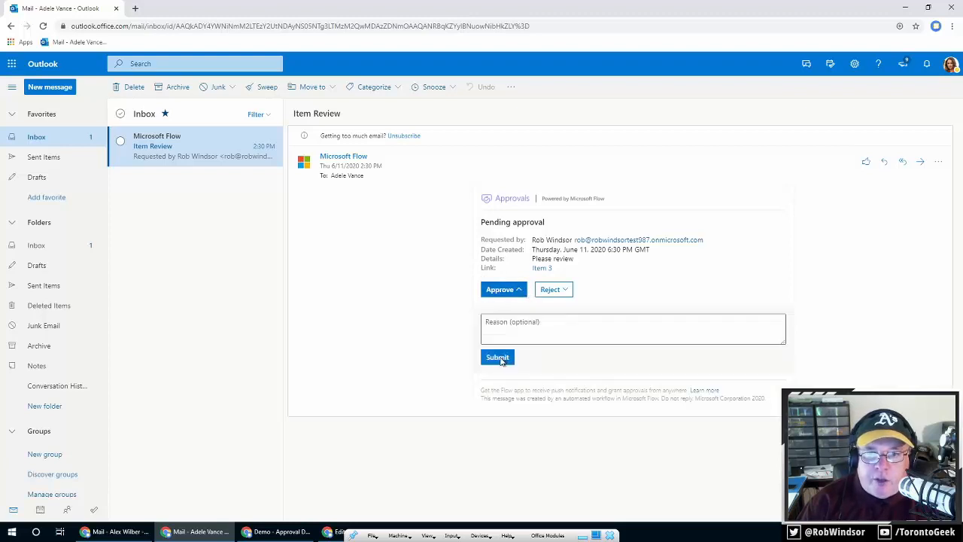
{"action": "left_click", "coordinate": [498, 358]}
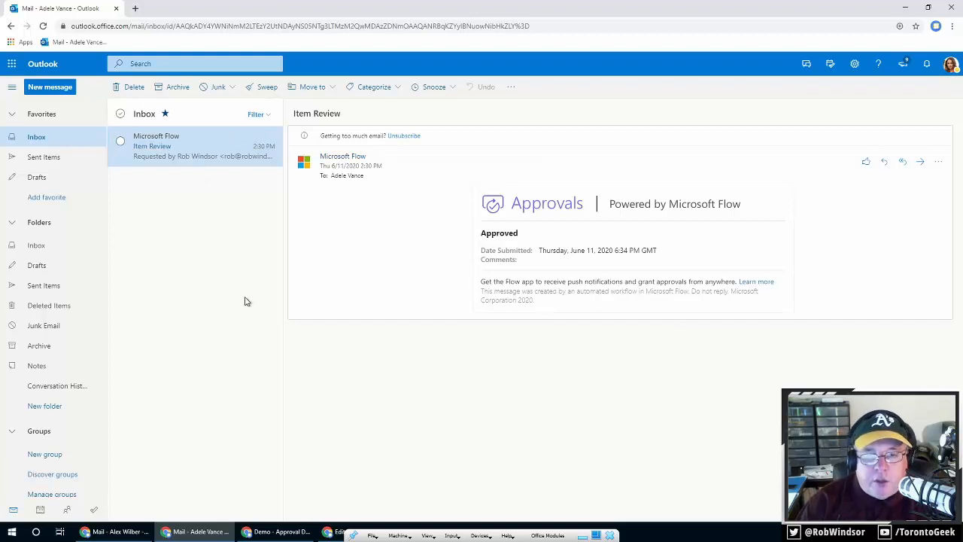
Step: Check the run history on the Approval Demo flow's details page, and return to the approver's mailbox and the SharePoint list
{"action": "left_click", "coordinate": [337, 523]}
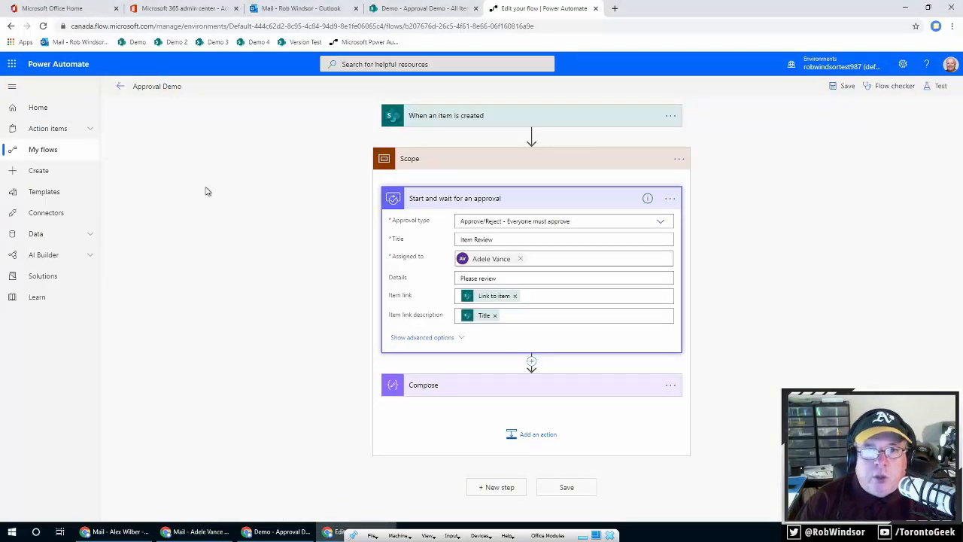
{"action": "left_click", "coordinate": [121, 88]}
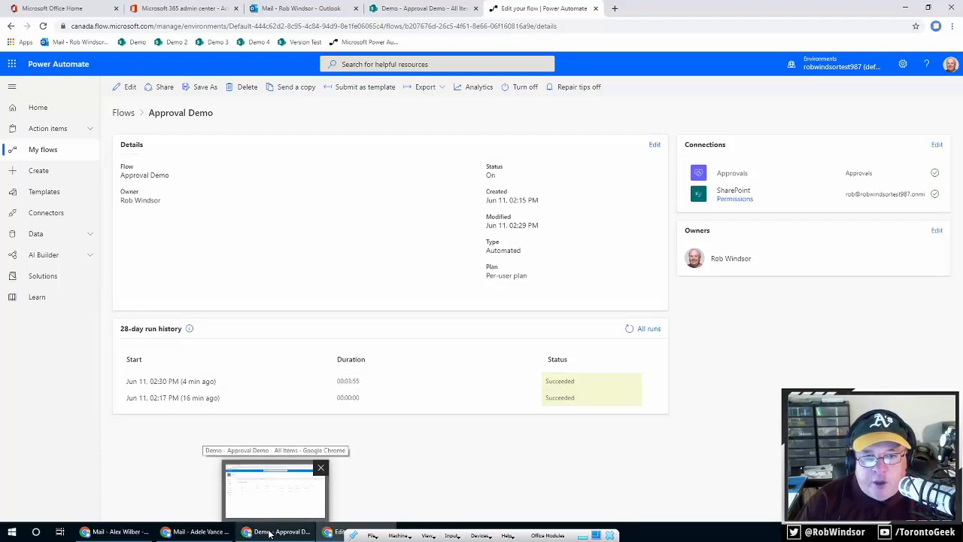
{"action": "left_click", "coordinate": [197, 532]}
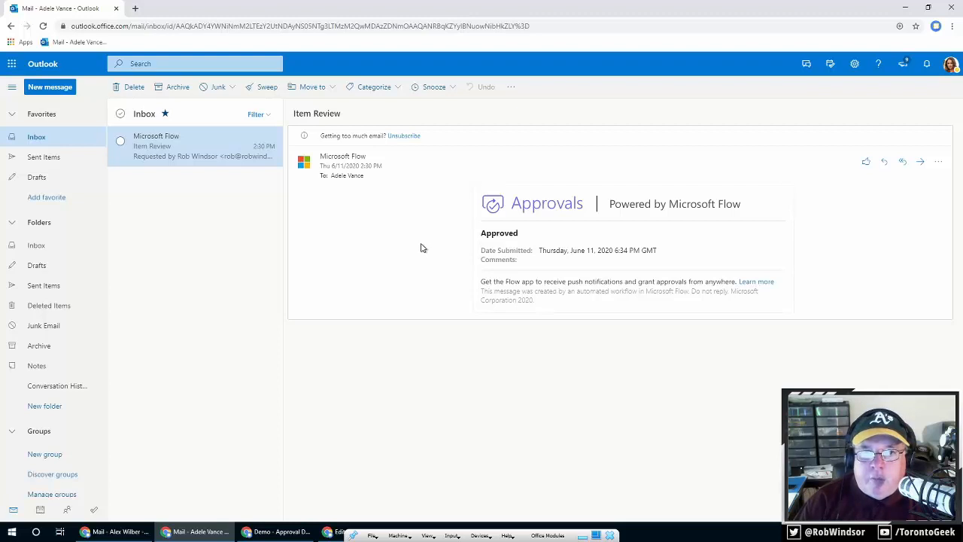
{"action": "left_click", "coordinate": [277, 532]}
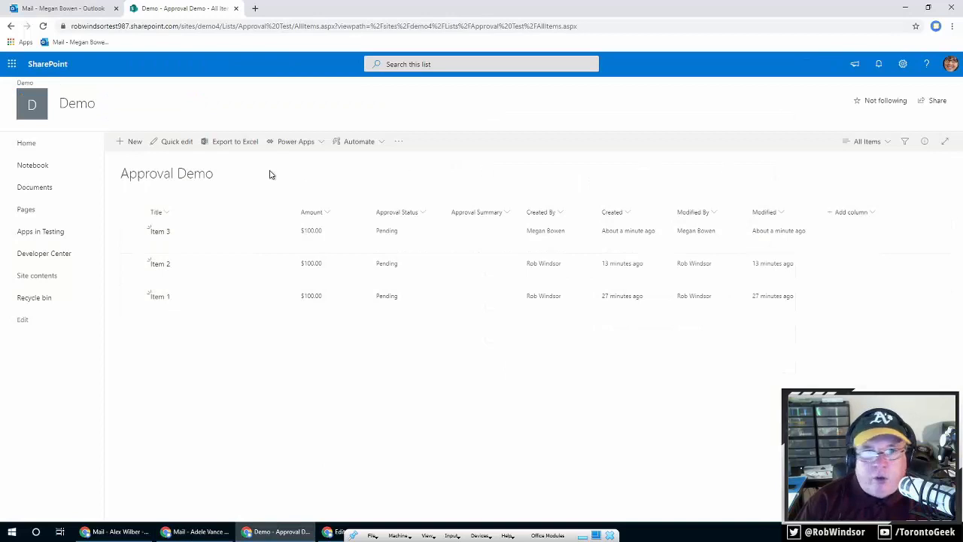
Step: Create a new Approval Demo list item titled Item 4 with an amount of 100 and save it
{"action": "left_click", "coordinate": [131, 143]}
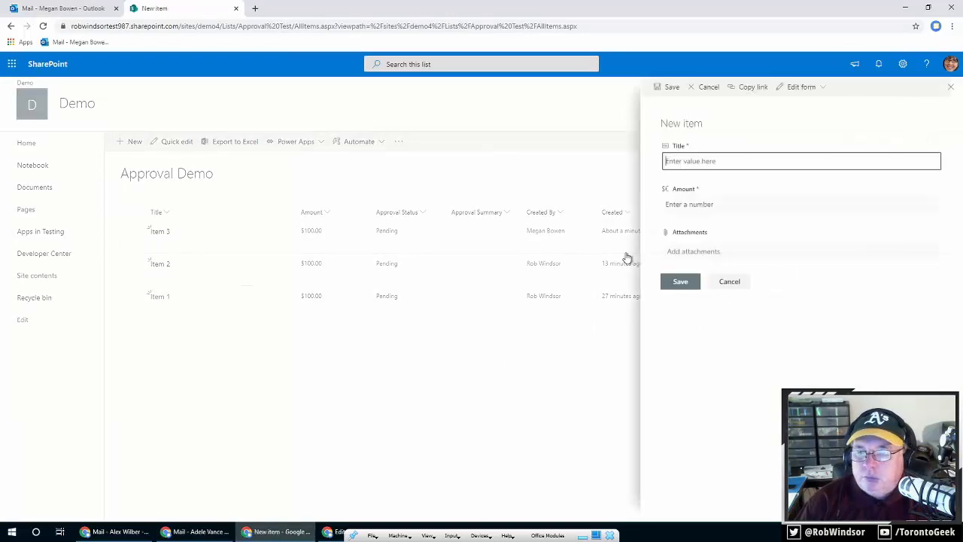
{"action": "type", "text": "Item"}
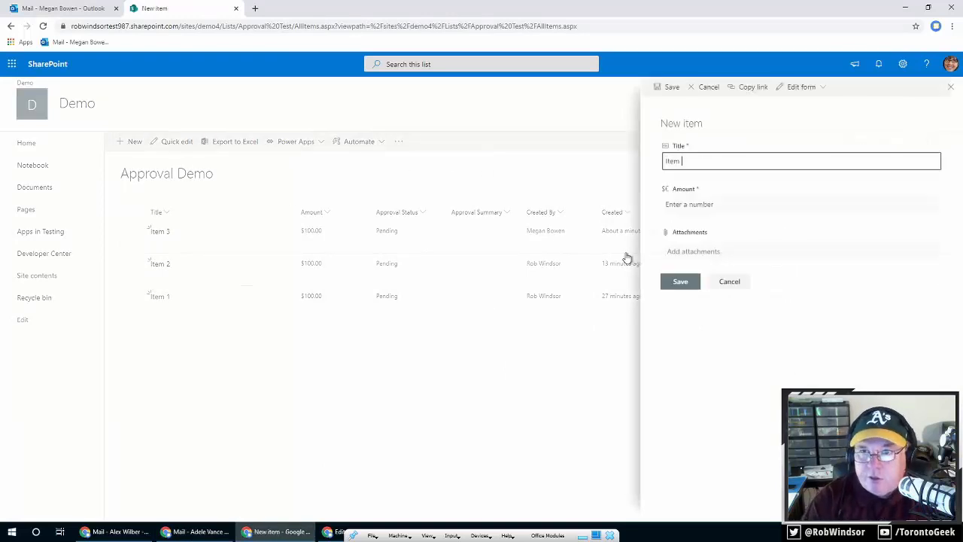
{"action": "type", "text": " 4"}
{"action": "key", "text": "ctrl+a"}
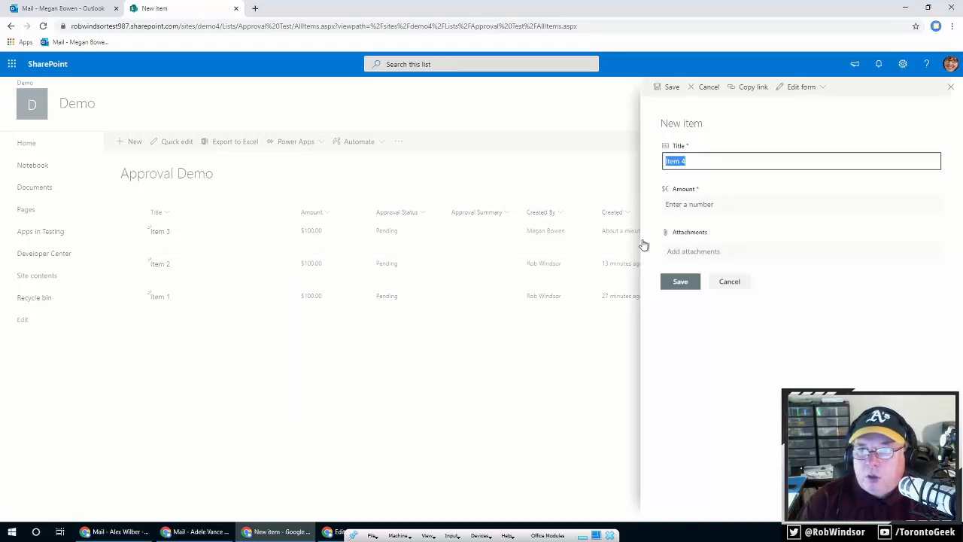
{"action": "left_click", "coordinate": [706, 209]}
{"action": "type", "text": "100"}
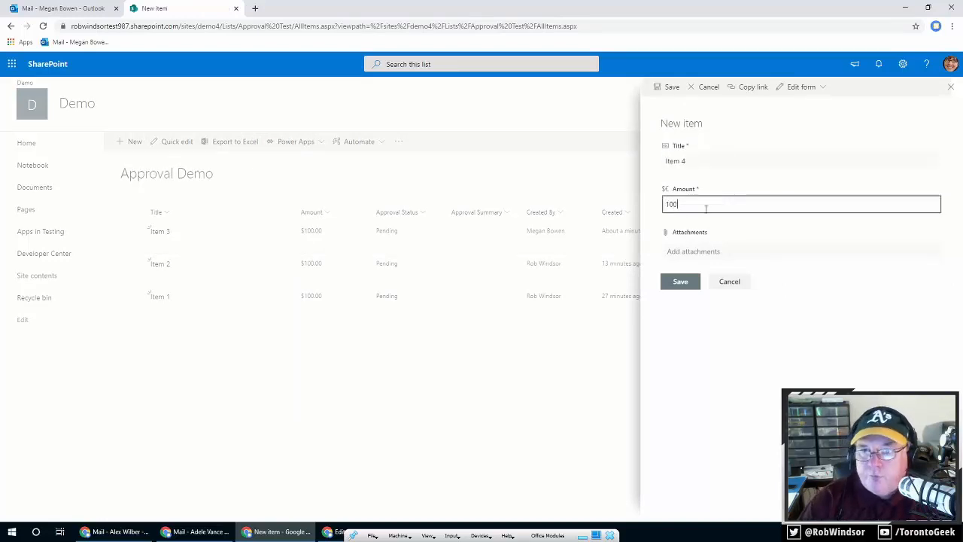
{"action": "left_click", "coordinate": [681, 282]}
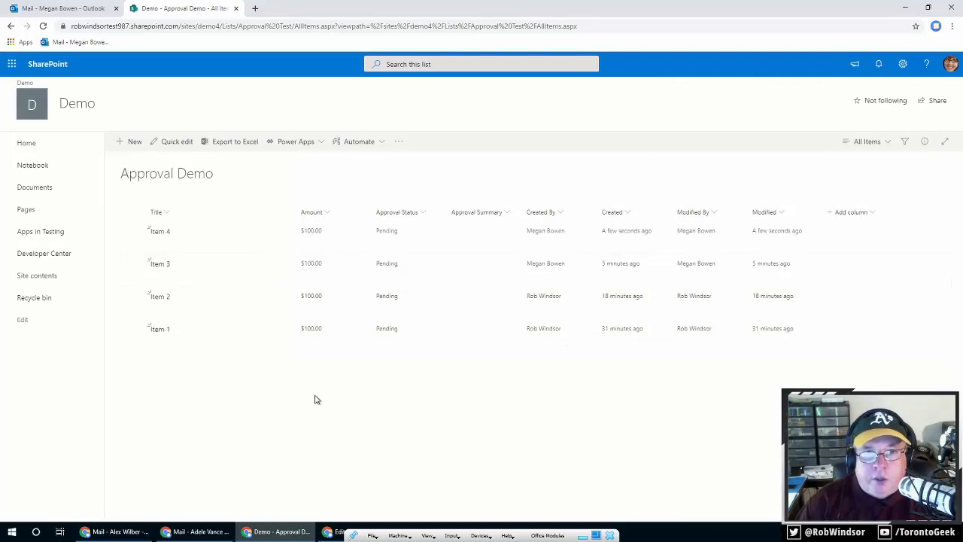
Step: Delete the already approved Item Review email from the approver's mailbox and open the new Item Review request for Item 4
{"action": "left_click", "coordinate": [207, 531]}
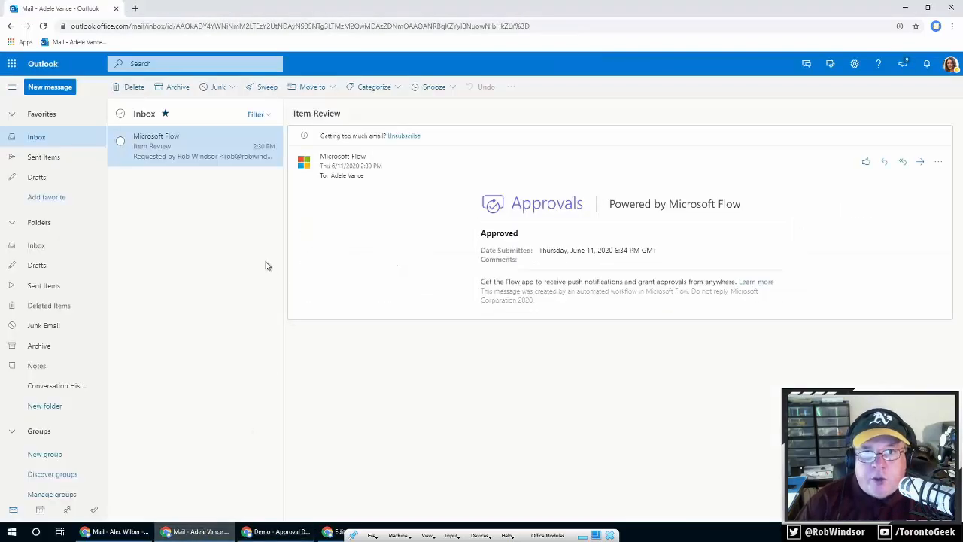
{"action": "left_click", "coordinate": [133, 88]}
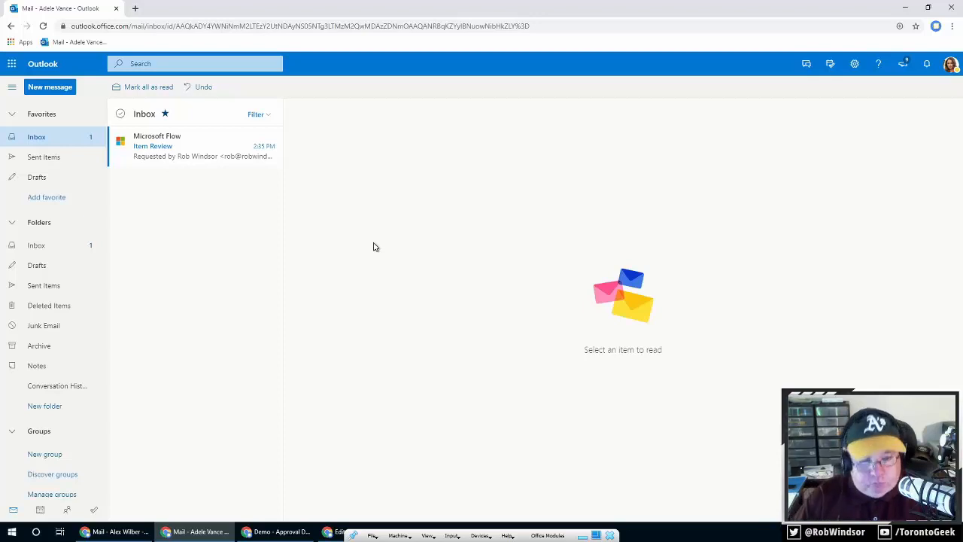
{"action": "left_click", "coordinate": [189, 152]}
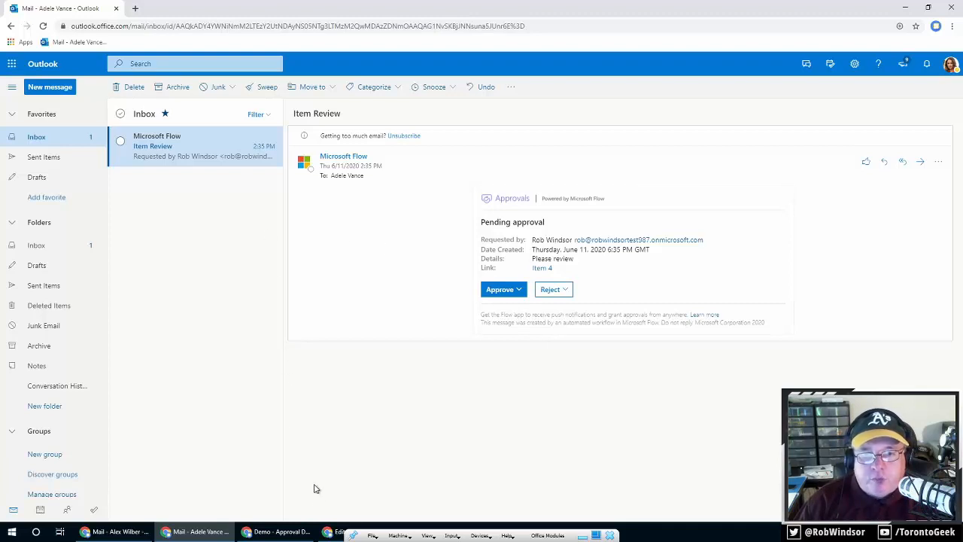
Step: Switch to the Approval Demo flow in Power Automate, refresh its run history and open the run in progress
{"action": "left_click", "coordinate": [335, 533]}
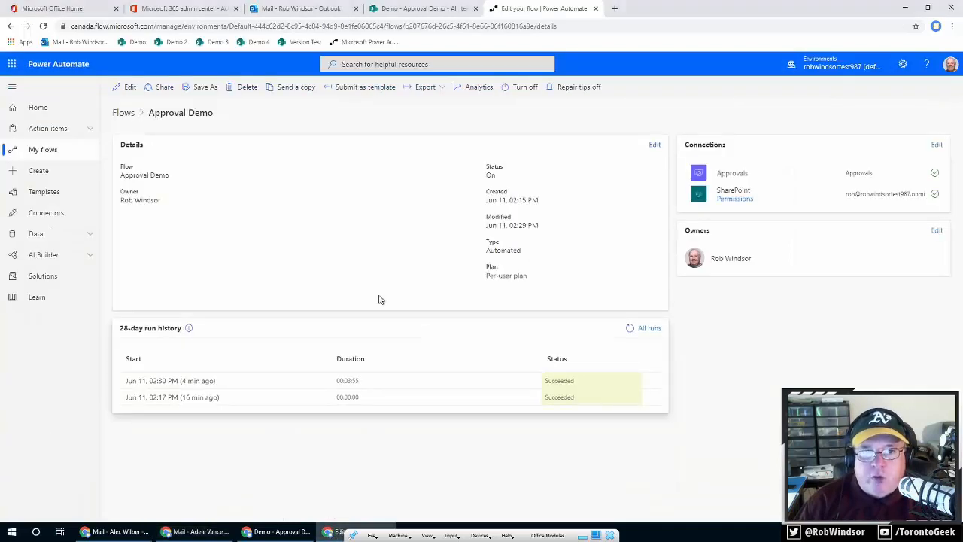
{"action": "left_click", "coordinate": [43, 26]}
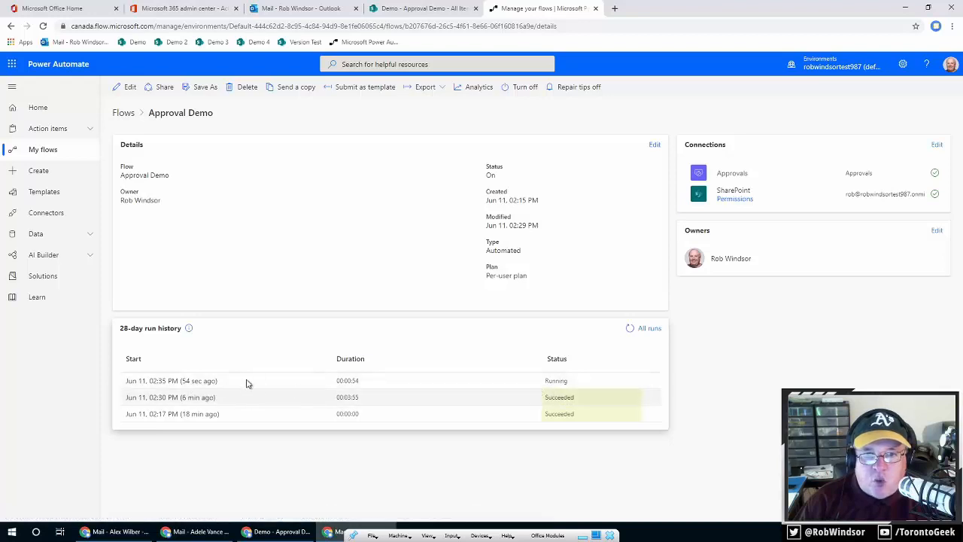
{"action": "left_click", "coordinate": [207, 383]}
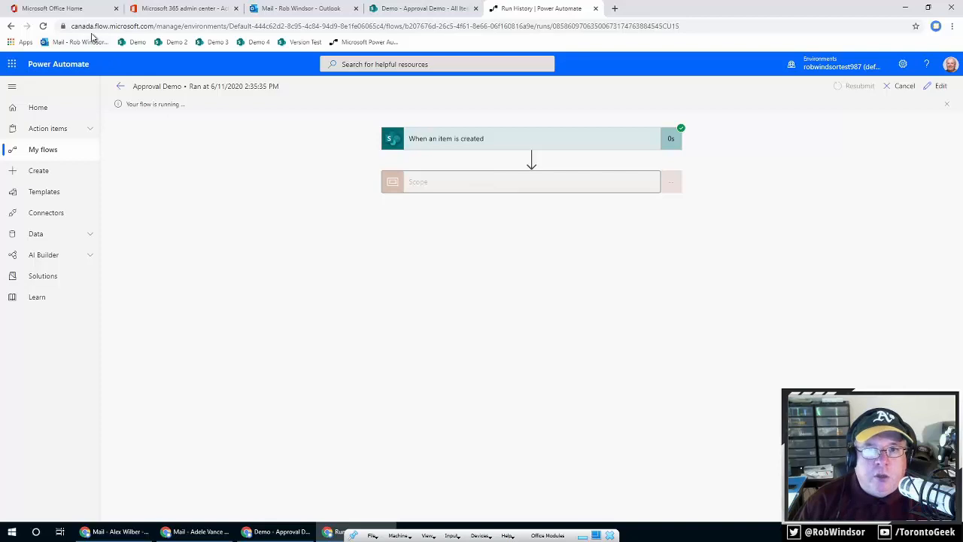
Step: Approve the Item 4 request from the approver's Item Review email, submitting it without a reason
{"action": "left_click", "coordinate": [210, 536]}
{"action": "left_click", "coordinate": [500, 289]}
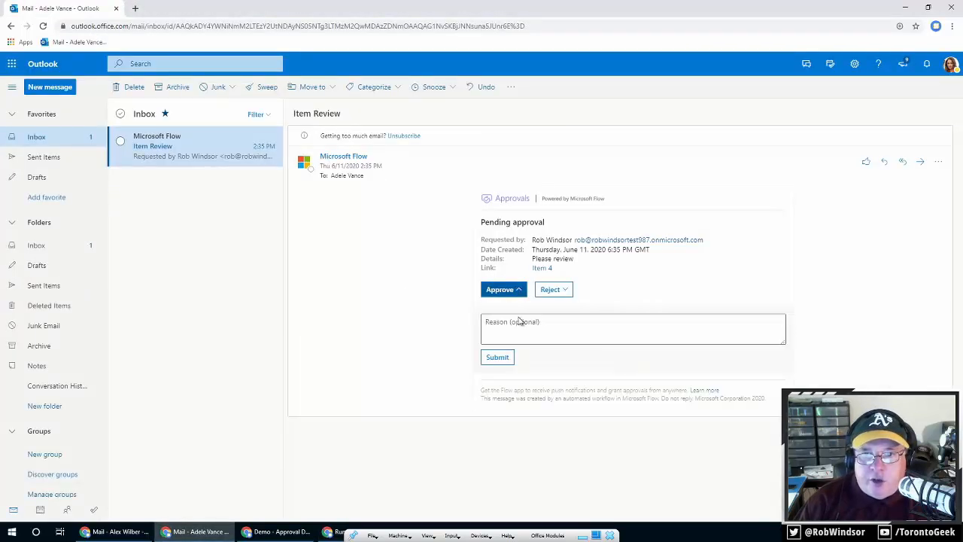
{"action": "left_click", "coordinate": [496, 357]}
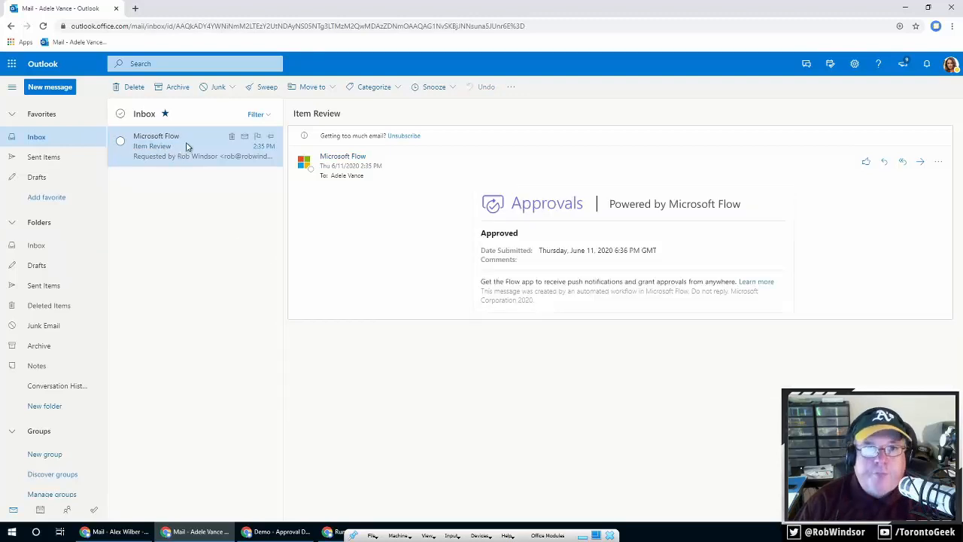
Step: Return to the flow run in Power Automate and examine the trigger's data and the approval summary produced by Compose inside the Scope
{"action": "left_click", "coordinate": [350, 531]}
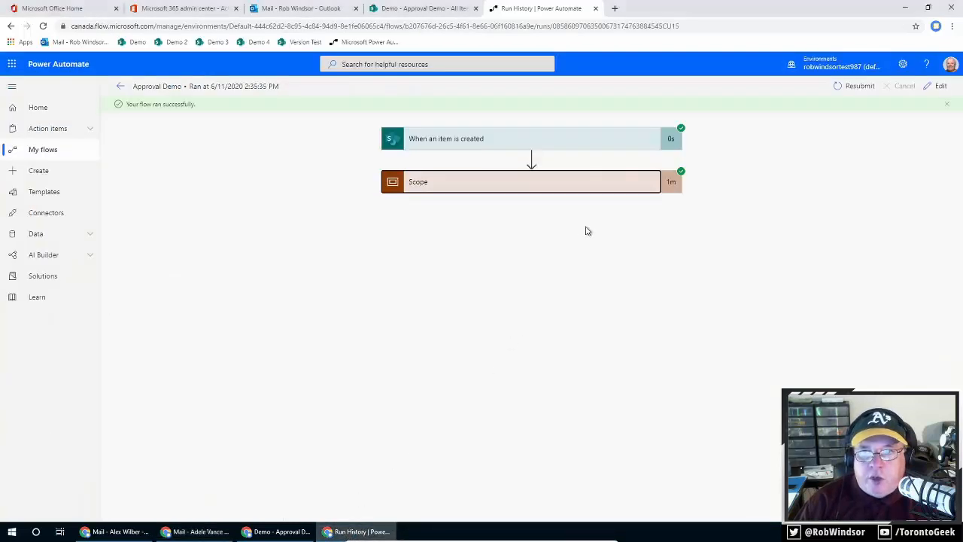
{"action": "left_click", "coordinate": [576, 183]}
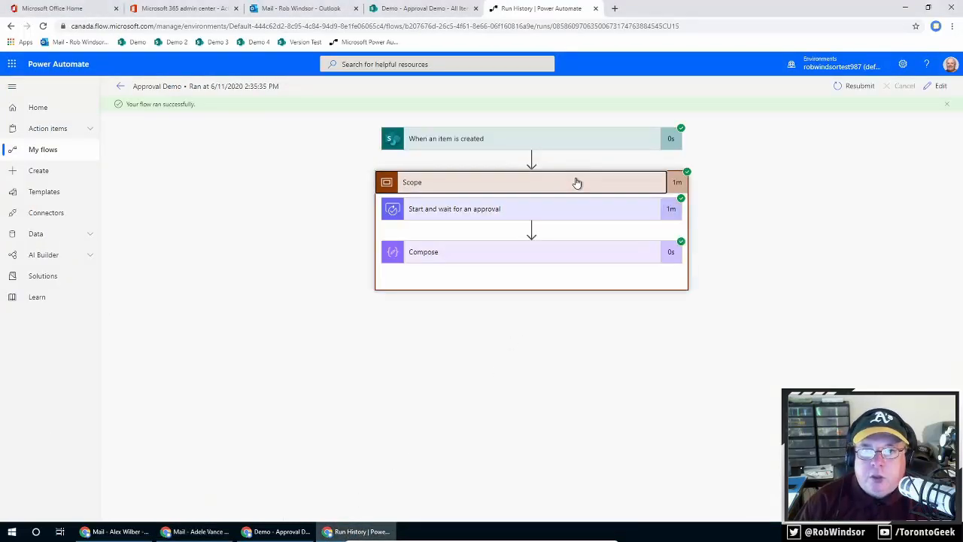
{"action": "left_click", "coordinate": [587, 141]}
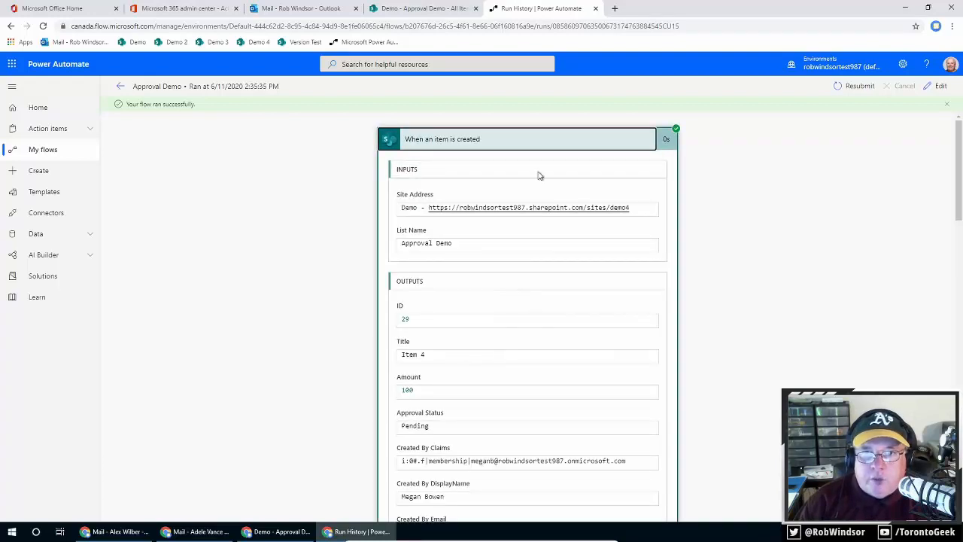
{"action": "left_click", "coordinate": [552, 144]}
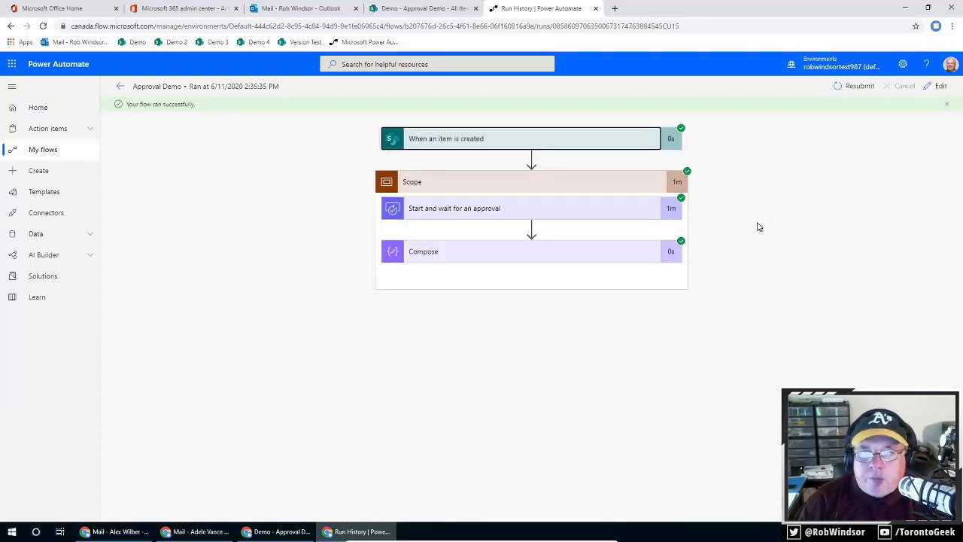
{"action": "left_click", "coordinate": [589, 259]}
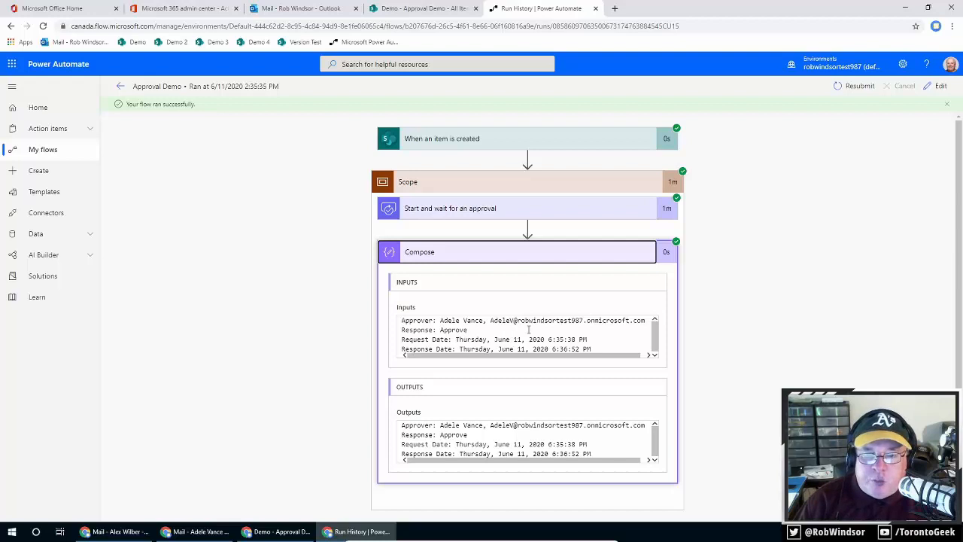
{"action": "double_click", "coordinate": [444, 330]}
{"action": "left_click", "coordinate": [608, 342]}
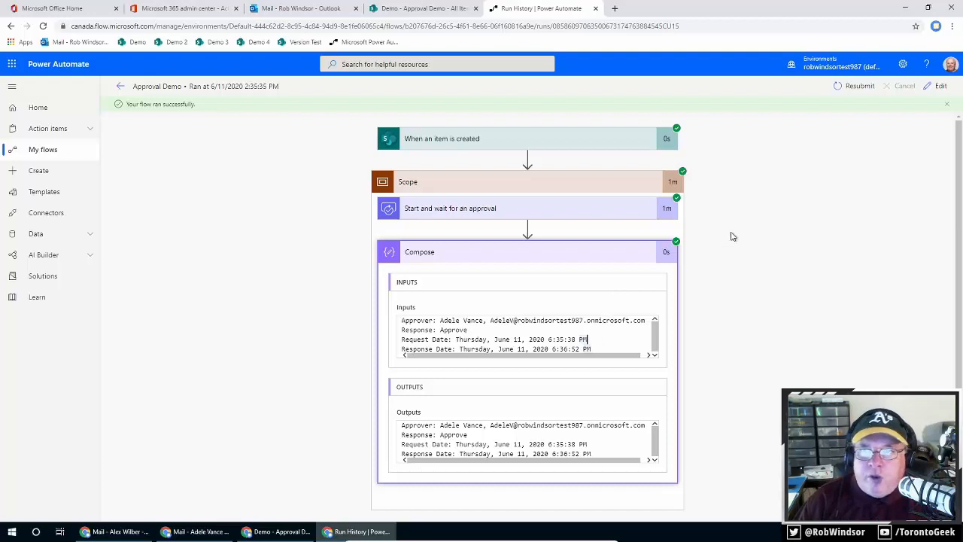
Step: Open the flow for editing and check which connections the Start and wait for an approval action and the item-created trigger use
{"action": "left_click", "coordinate": [941, 89]}
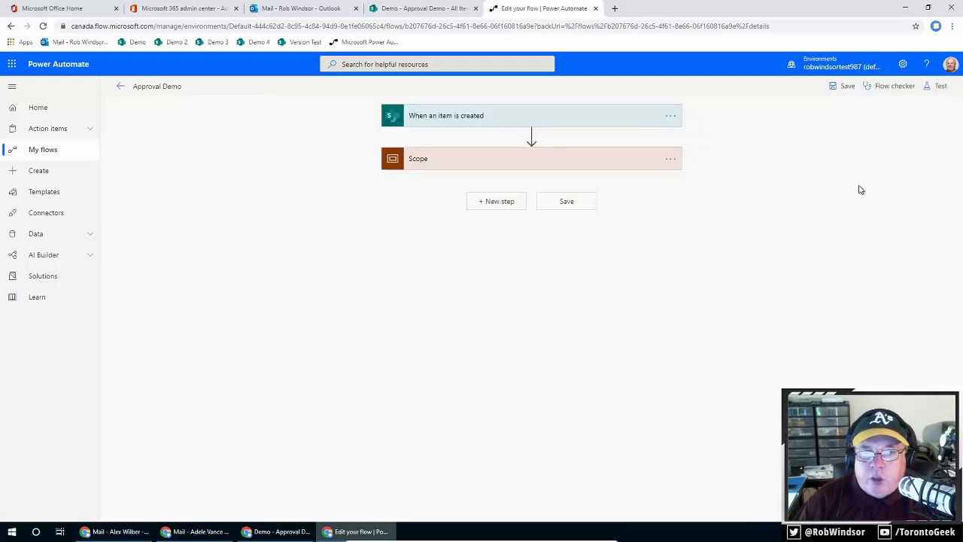
{"action": "left_click", "coordinate": [596, 160]}
{"action": "left_click", "coordinate": [595, 207]}
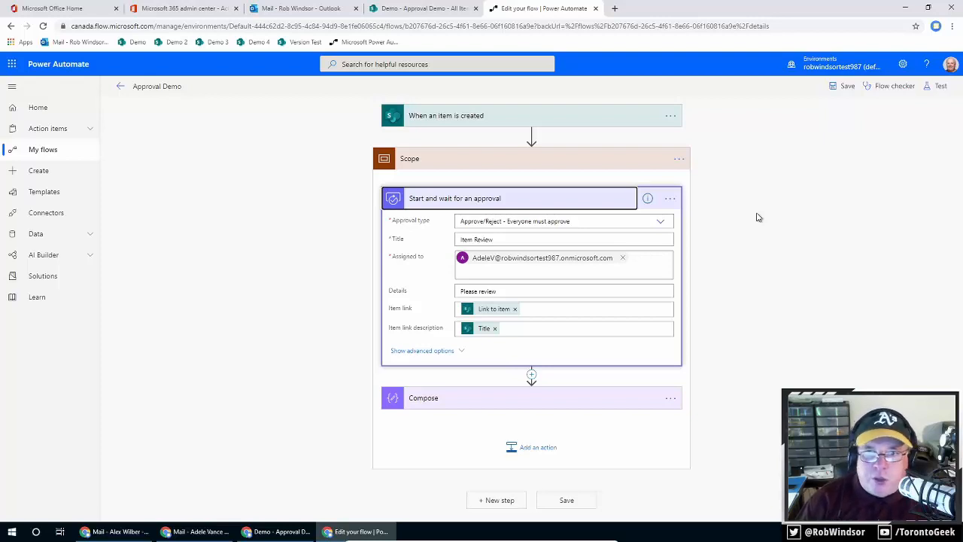
{"action": "left_click", "coordinate": [676, 197]}
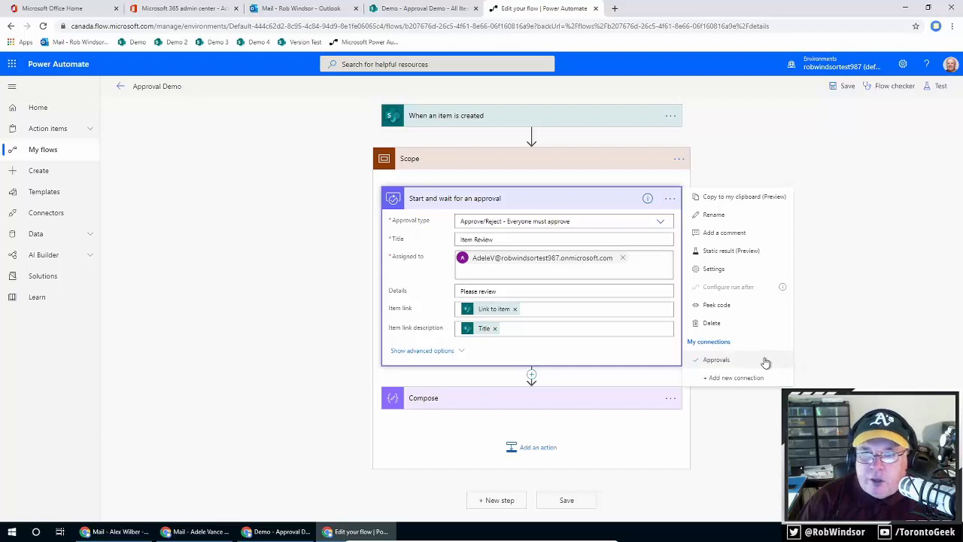
{"action": "left_click", "coordinate": [670, 117]}
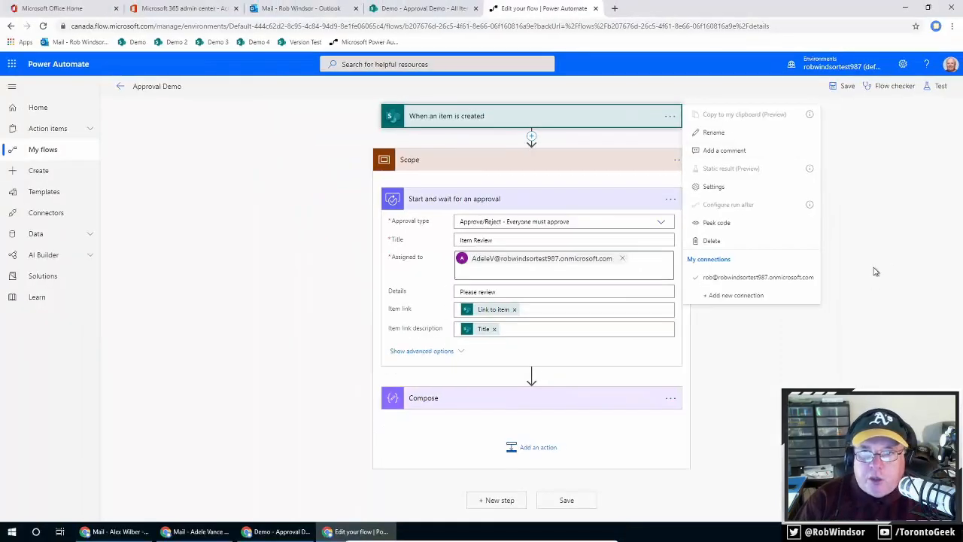
{"action": "left_click", "coordinate": [876, 254]}
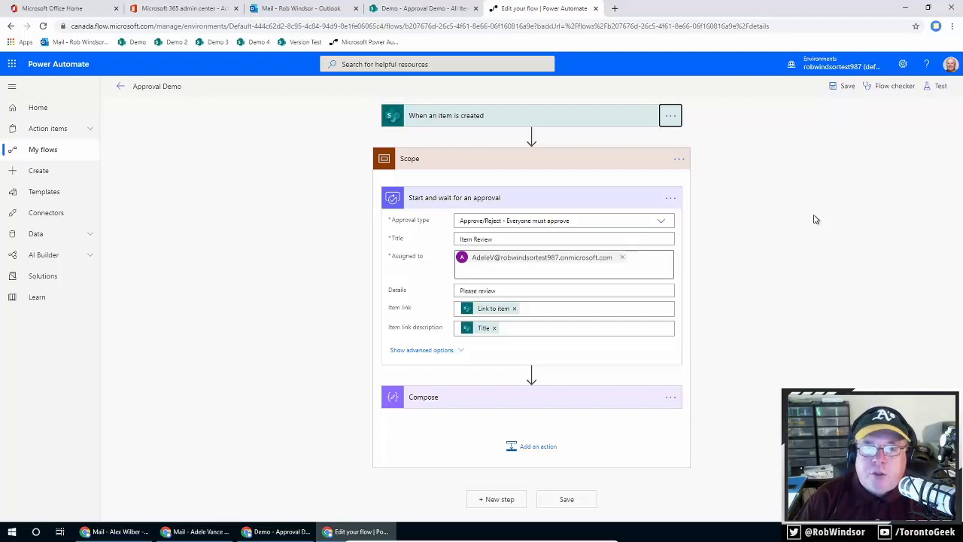
Step: In the approval action's advanced options, set the Requestor to the trigger's Created By Email dynamic content, and save the flow
{"action": "left_click", "coordinate": [461, 350]}
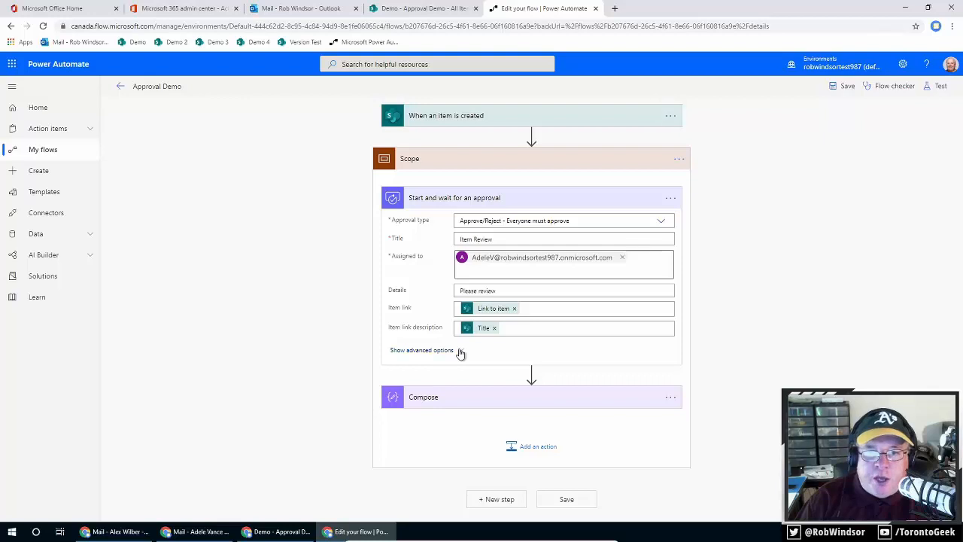
{"action": "scroll", "coordinate": [780, 314], "scroll_direction": "down", "scroll_amount": 1}
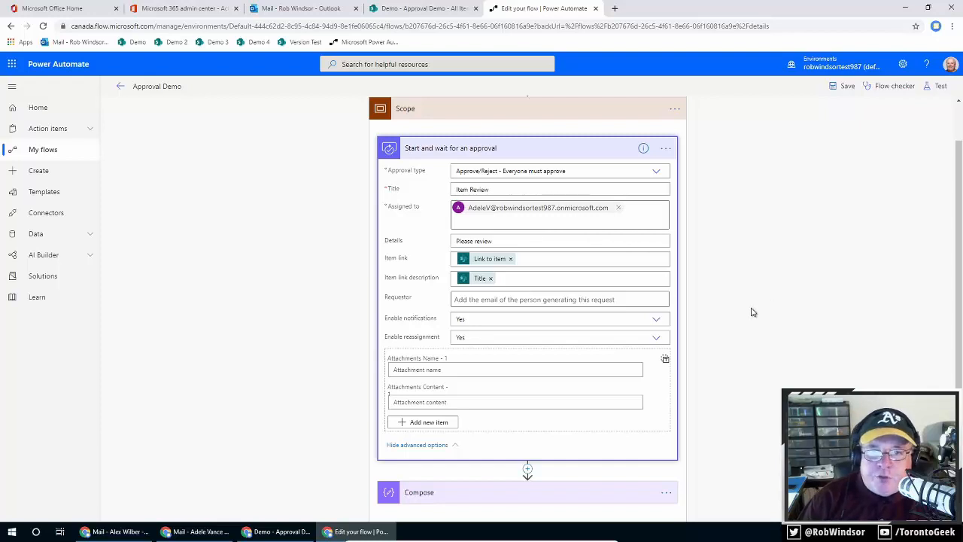
{"action": "left_click", "coordinate": [615, 302]}
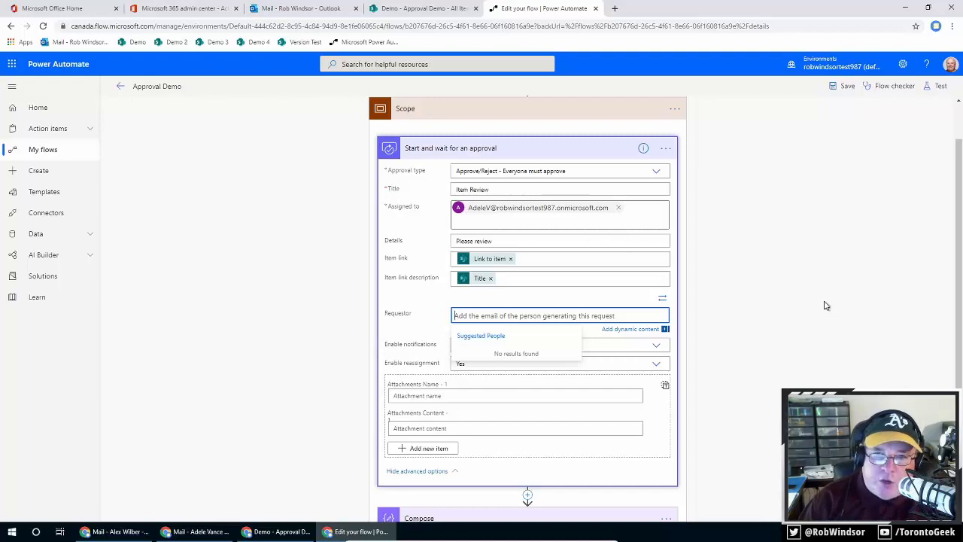
{"action": "left_click", "coordinate": [664, 301]}
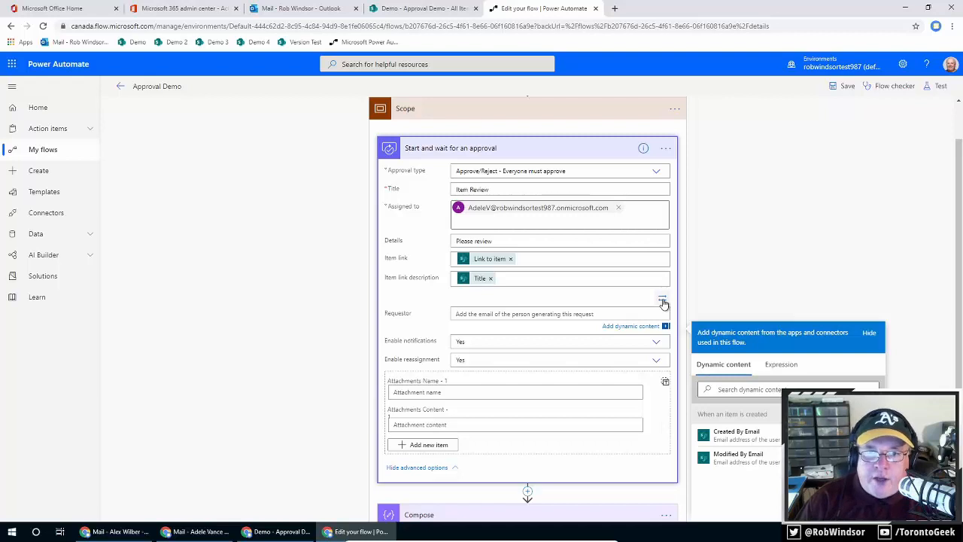
{"action": "left_click", "coordinate": [743, 435]}
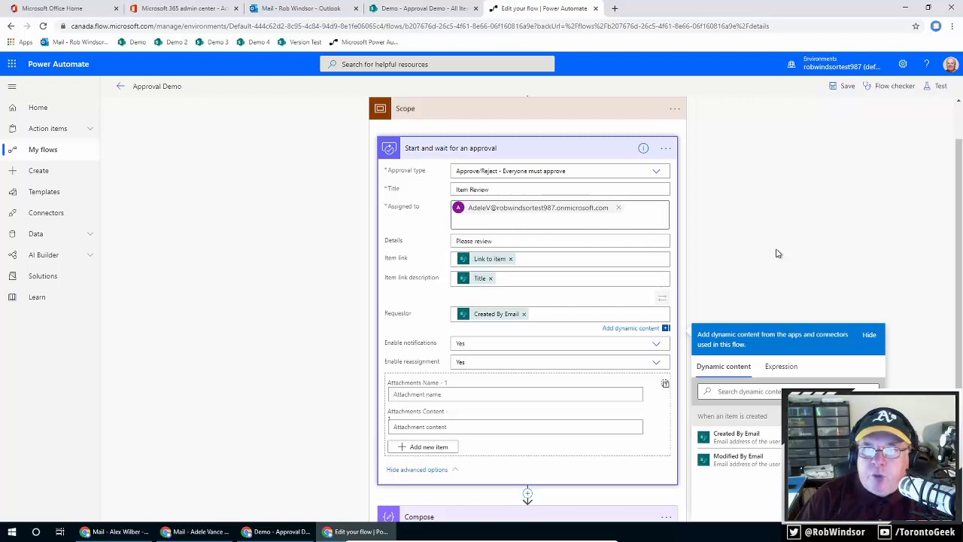
{"action": "left_click", "coordinate": [846, 88]}
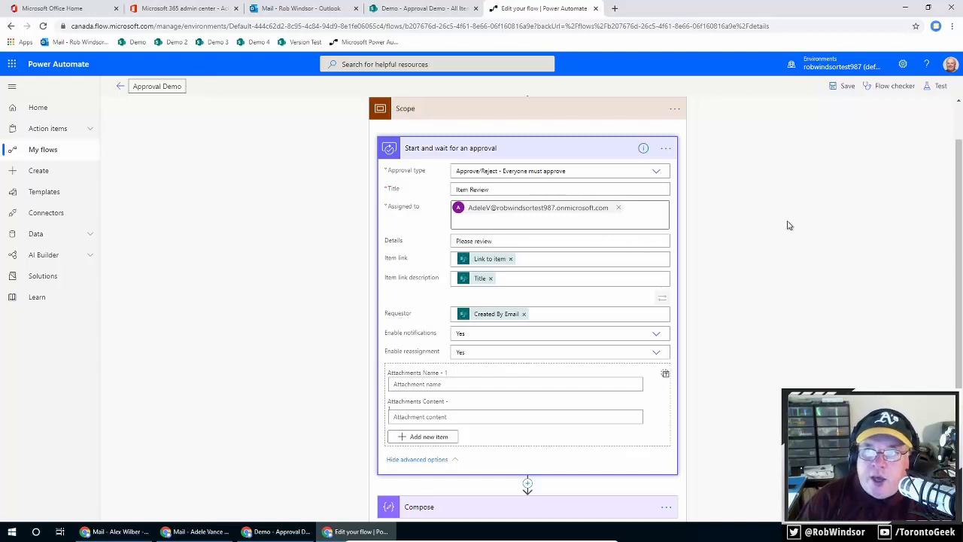
Step: Test the flow using data from the most recent successful run, and switch to the approver's mailbox
{"action": "left_click", "coordinate": [941, 88]}
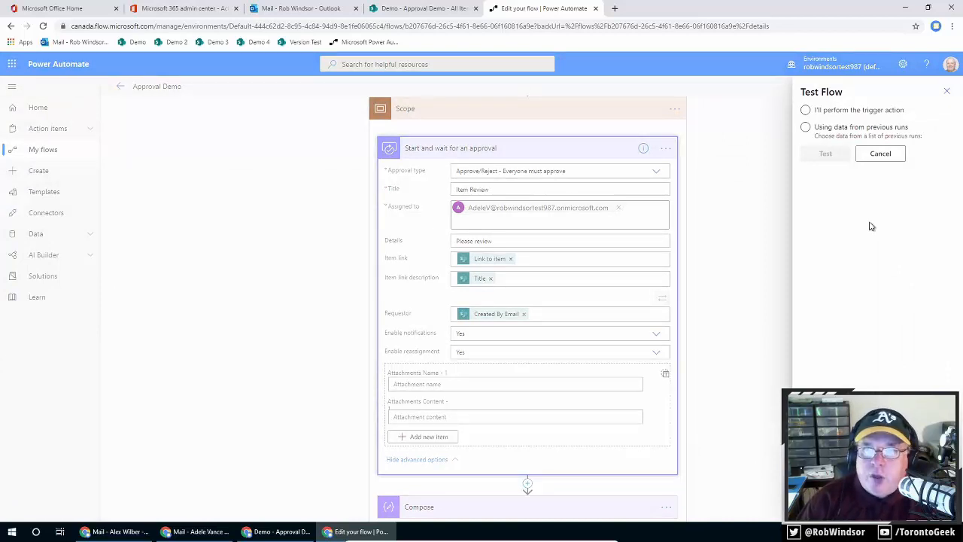
{"action": "left_click", "coordinate": [838, 129]}
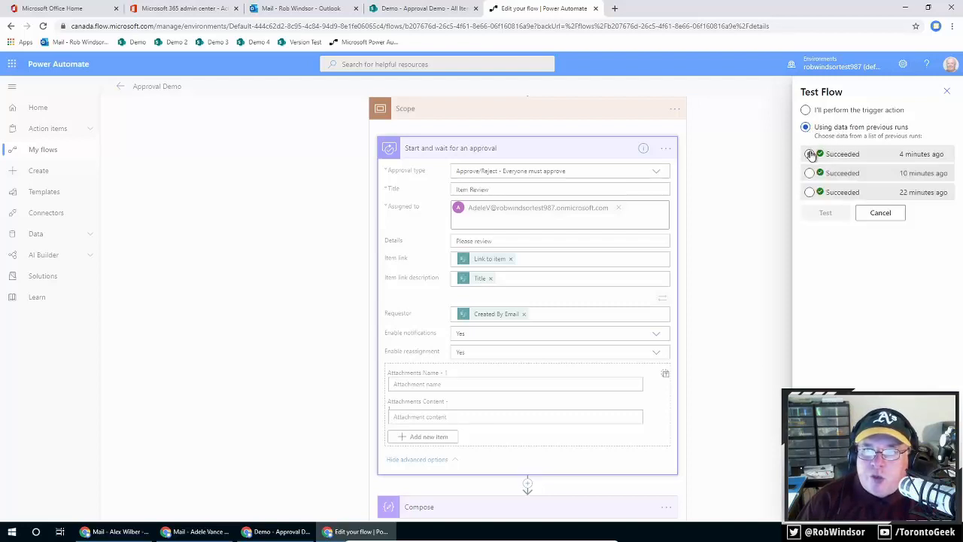
{"action": "left_click", "coordinate": [810, 154]}
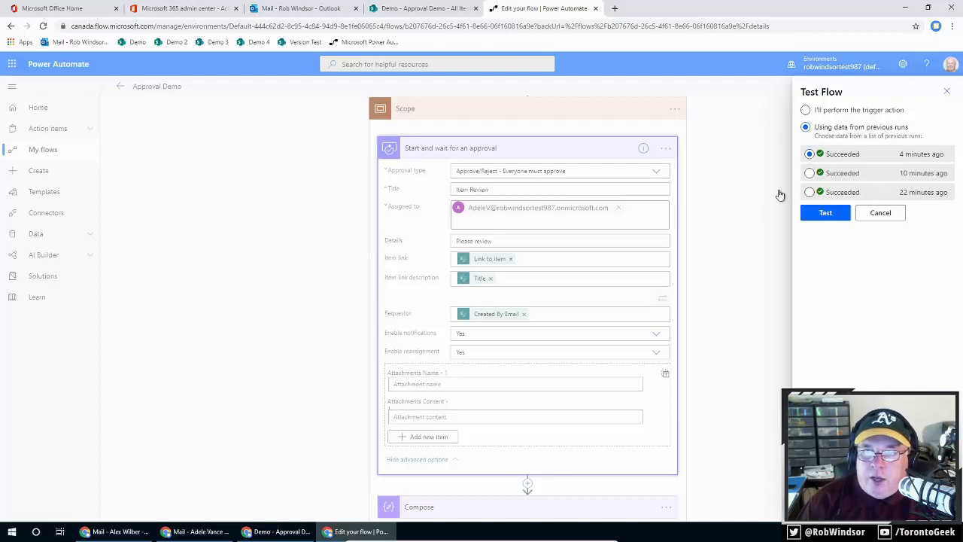
{"action": "left_click", "coordinate": [831, 215]}
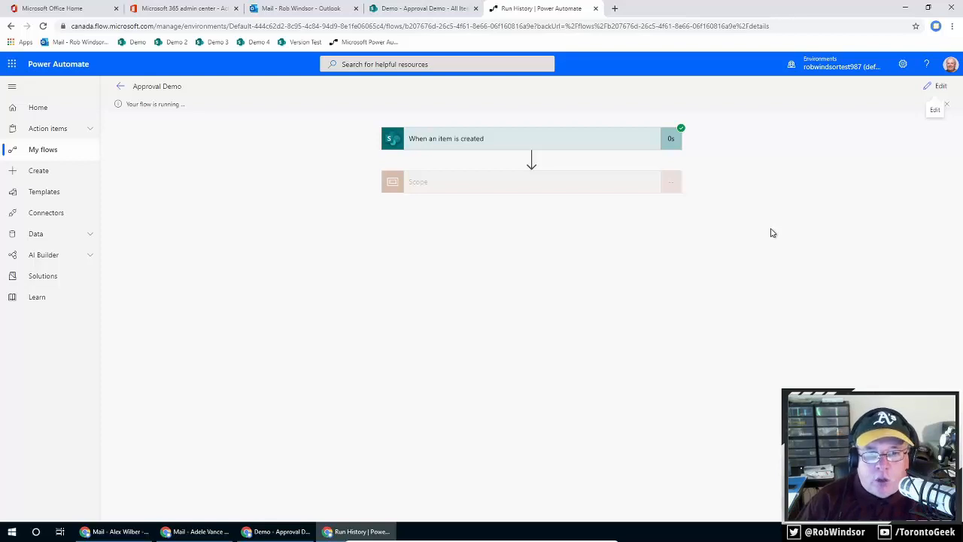
{"action": "left_click", "coordinate": [201, 533]}
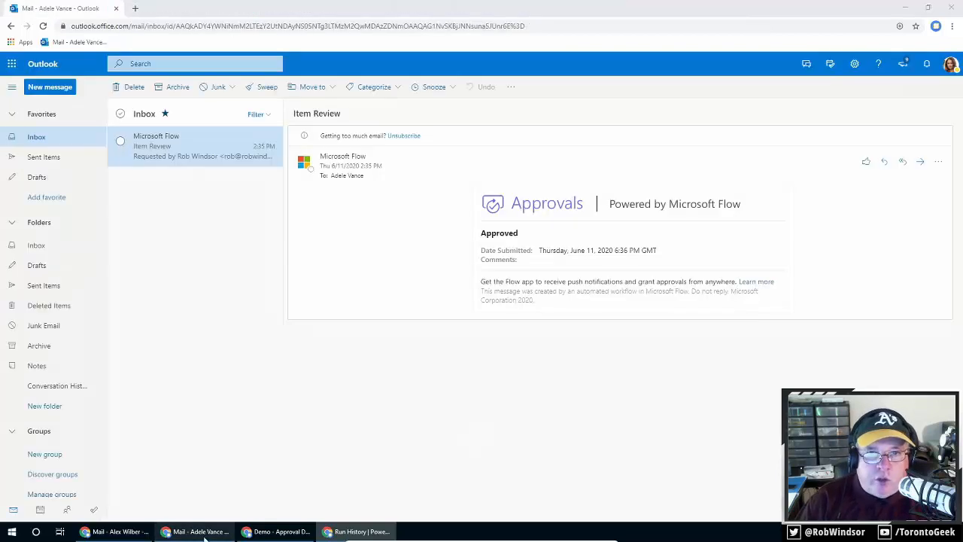
Step: Open the newest Item Review email in the approver's inbox and reject the request without giving a reason
{"action": "left_click", "coordinate": [180, 154]}
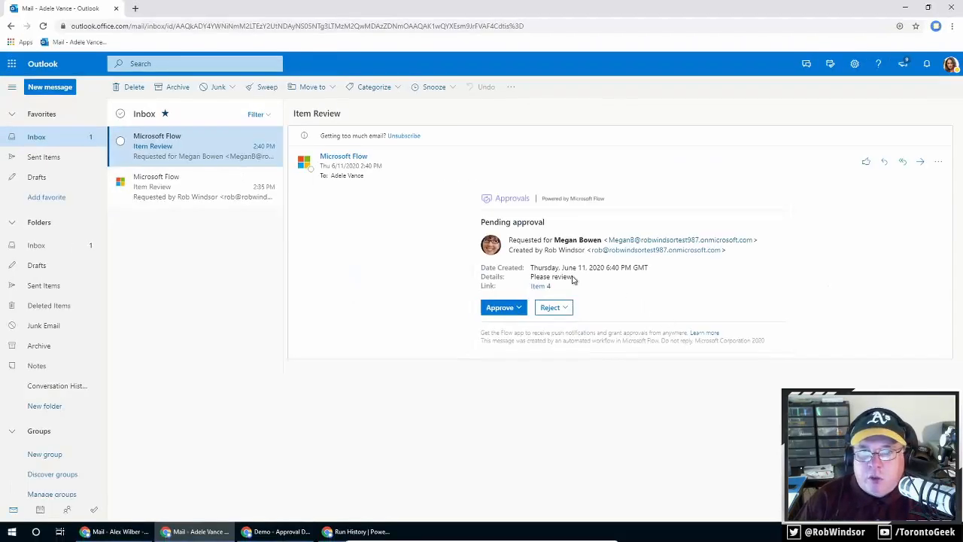
{"action": "left_click", "coordinate": [563, 307]}
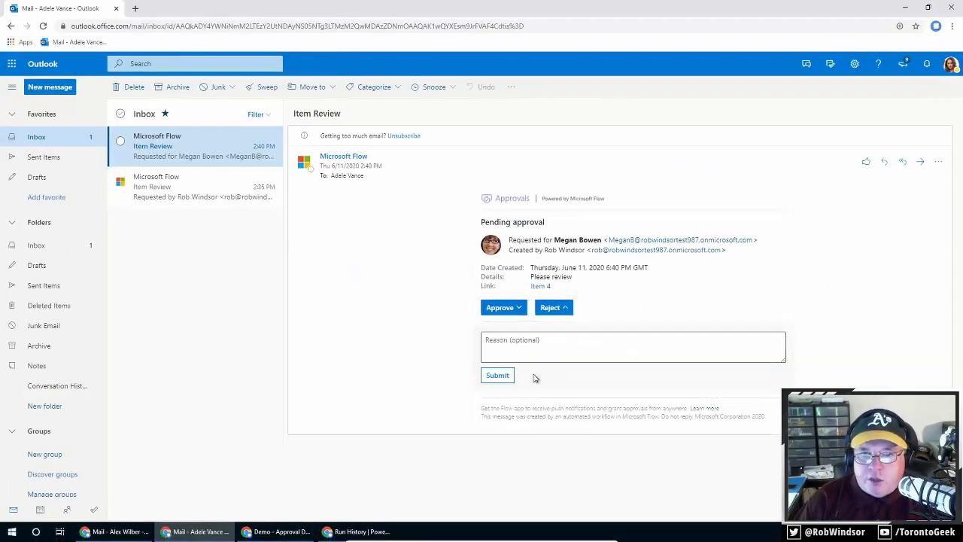
{"action": "left_click", "coordinate": [503, 376]}
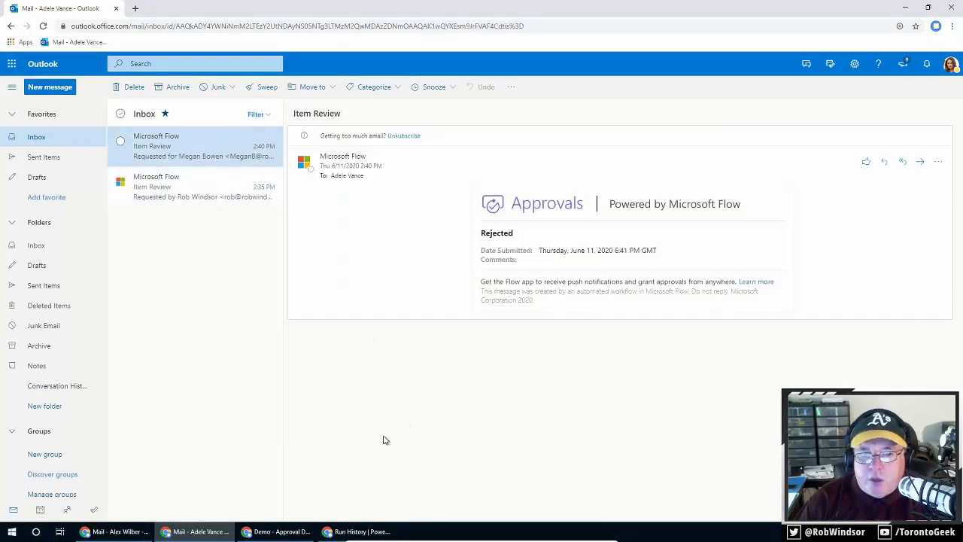
Step: Return to the flow in Power Automate, change the approval action's Details to "Please review the item linked below", and save the flow
{"action": "left_click", "coordinate": [353, 532]}
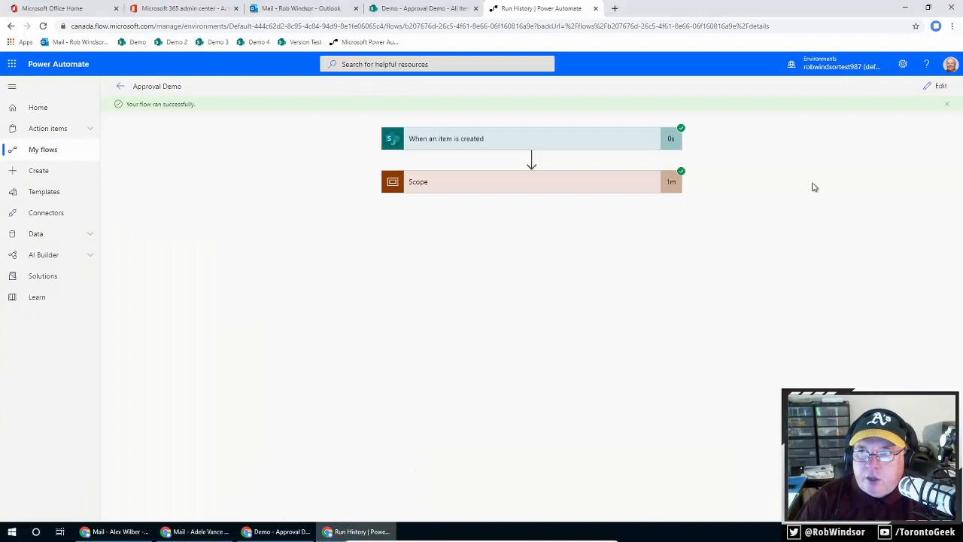
{"action": "left_click", "coordinate": [938, 88]}
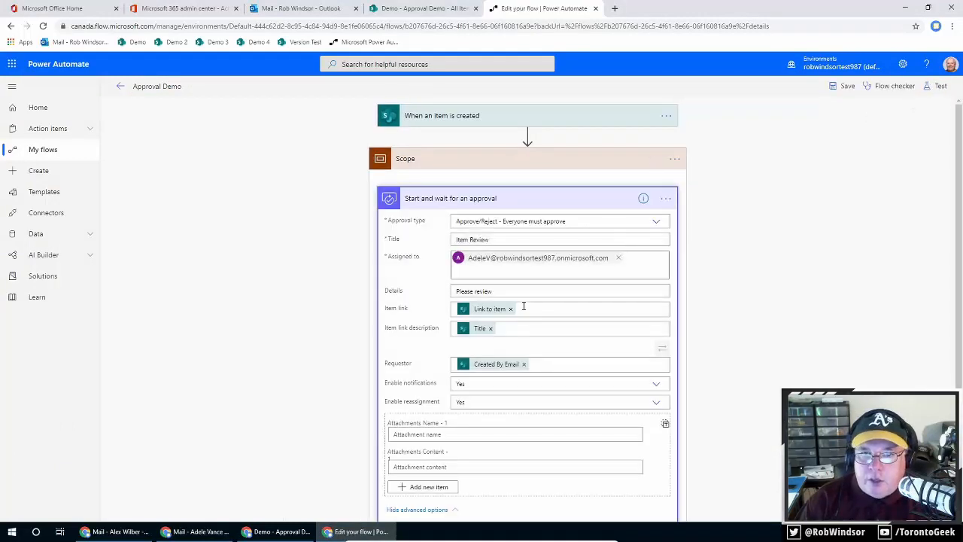
{"action": "type", "text": "t"}
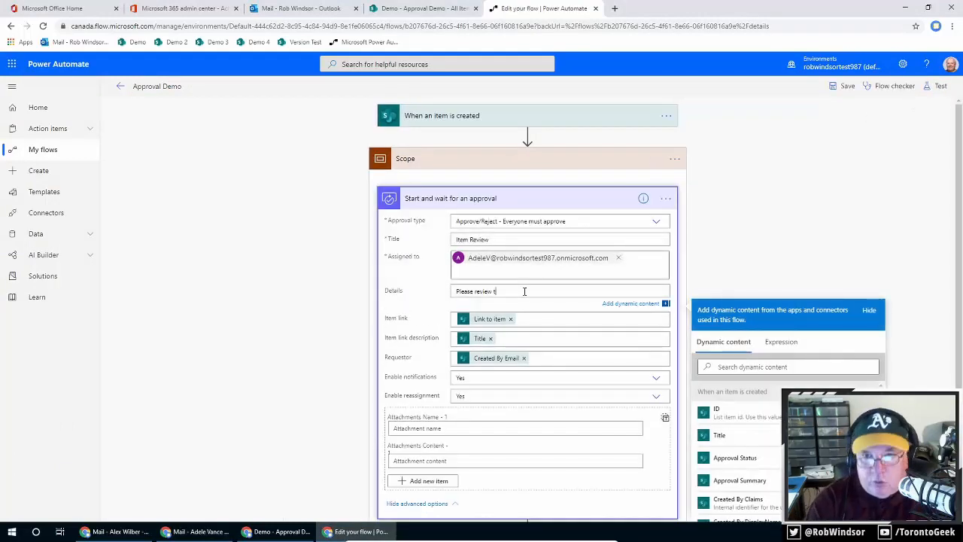
{"action": "type", "text": "he item "}
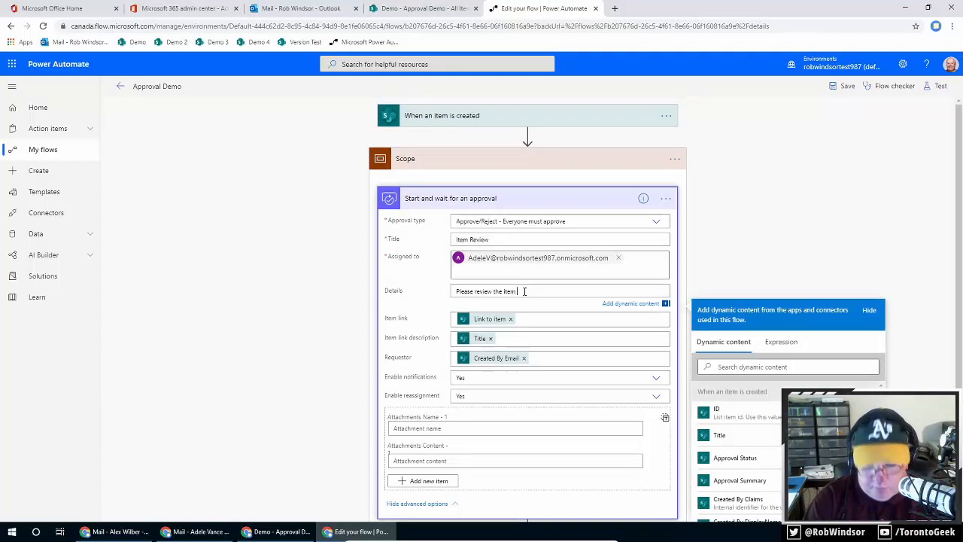
{"action": "type", "text": "linked"}
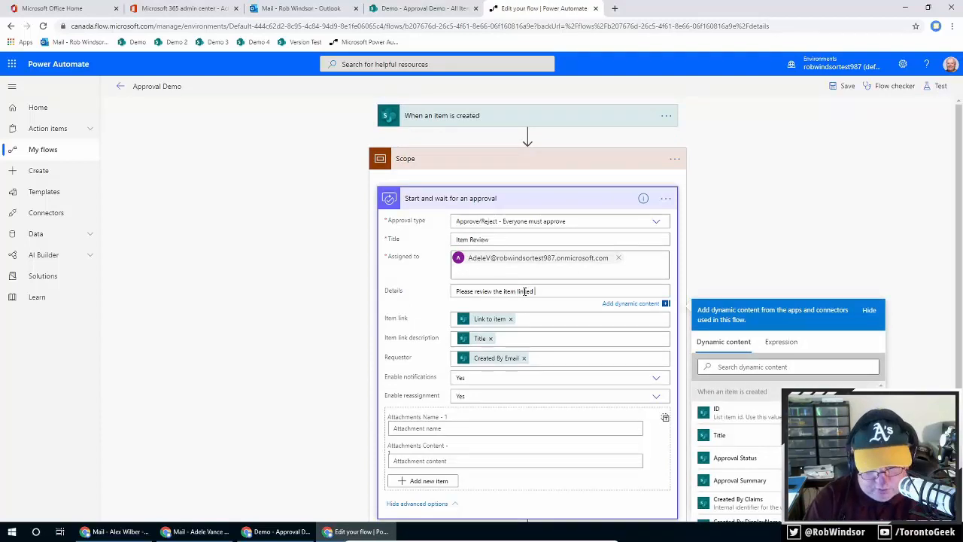
{"action": "type", "text": " below"}
{"action": "key", "text": "Tab"}
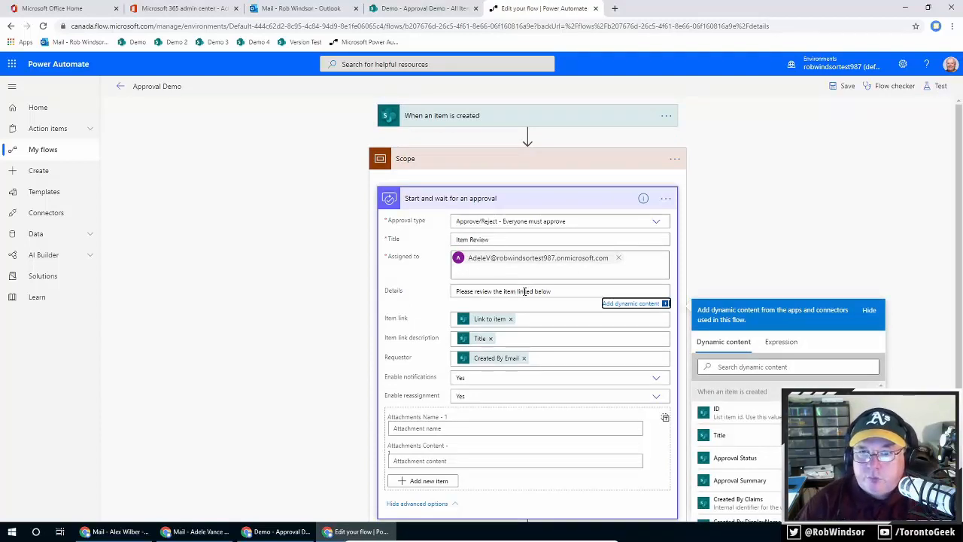
{"action": "left_click", "coordinate": [844, 87]}
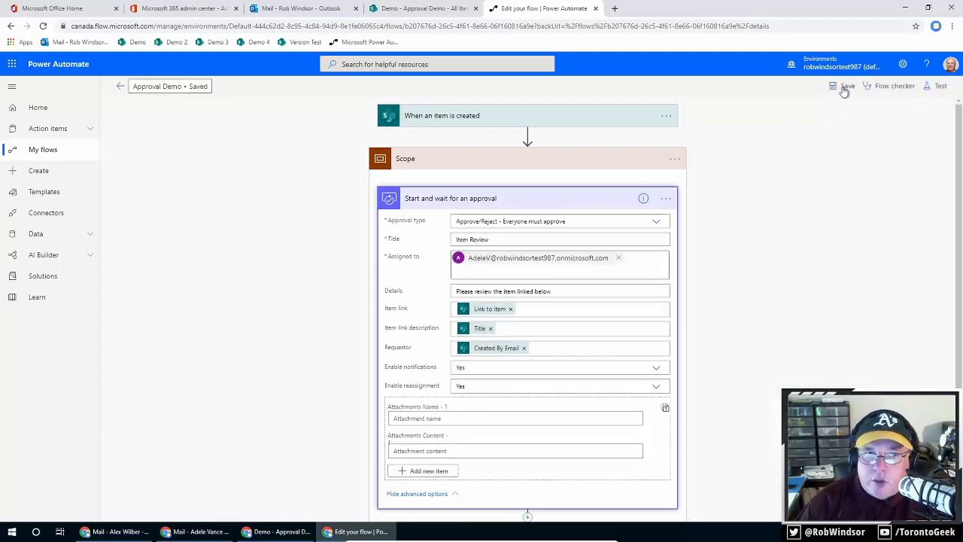
Step: Test the flow using data from the most recent previous run, marked Test Succeeded
{"action": "left_click", "coordinate": [942, 86]}
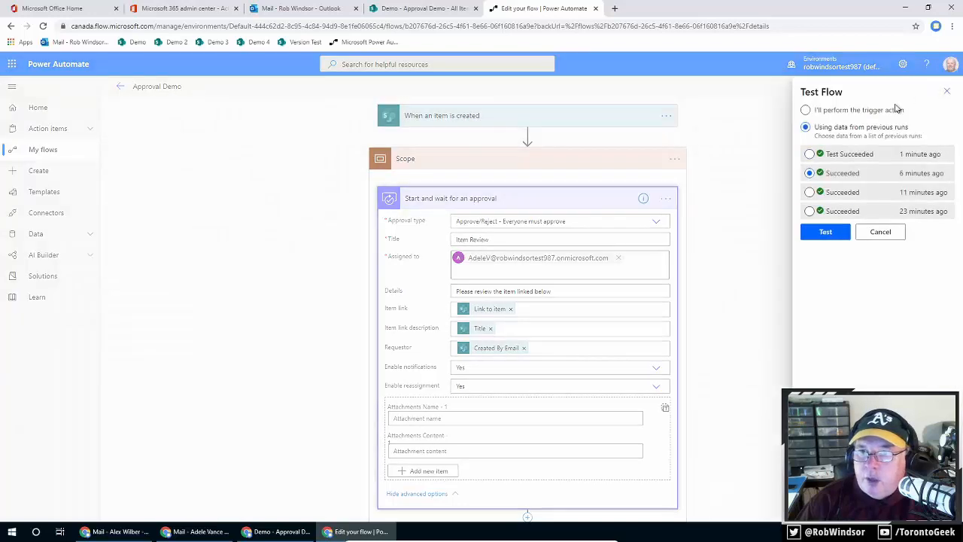
{"action": "left_click", "coordinate": [809, 154]}
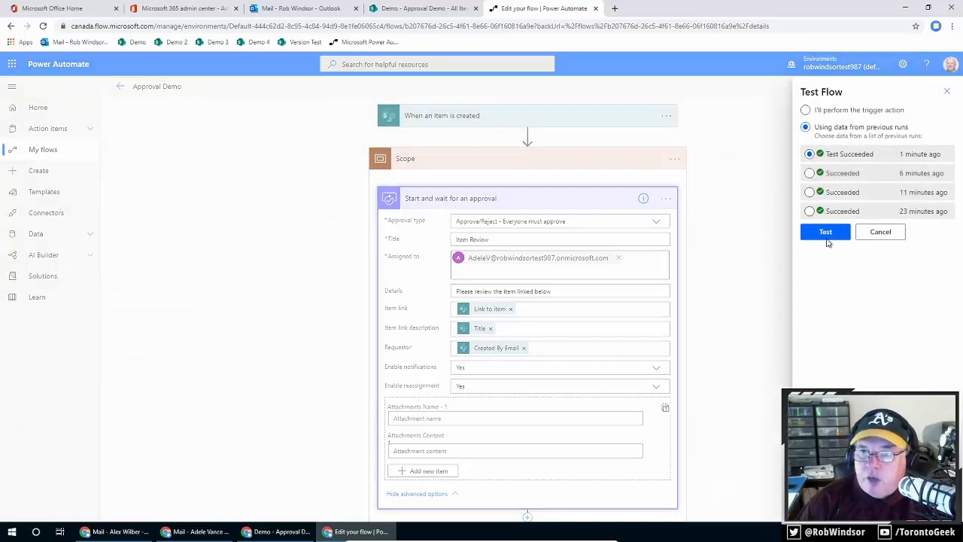
{"action": "left_click", "coordinate": [828, 233]}
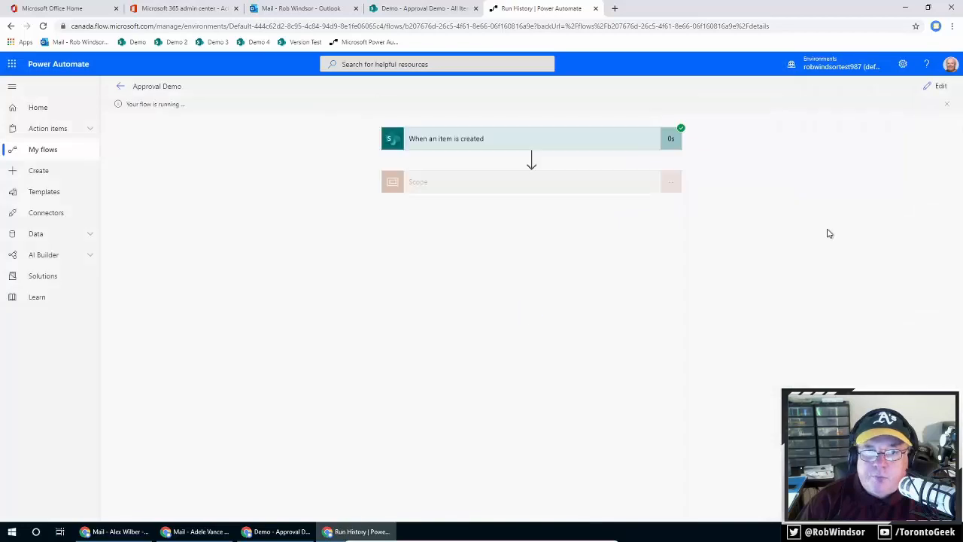
Step: Switch to the approver's mailbox, open the newest Item Review email, and approve the request without a comment
{"action": "left_click", "coordinate": [199, 533]}
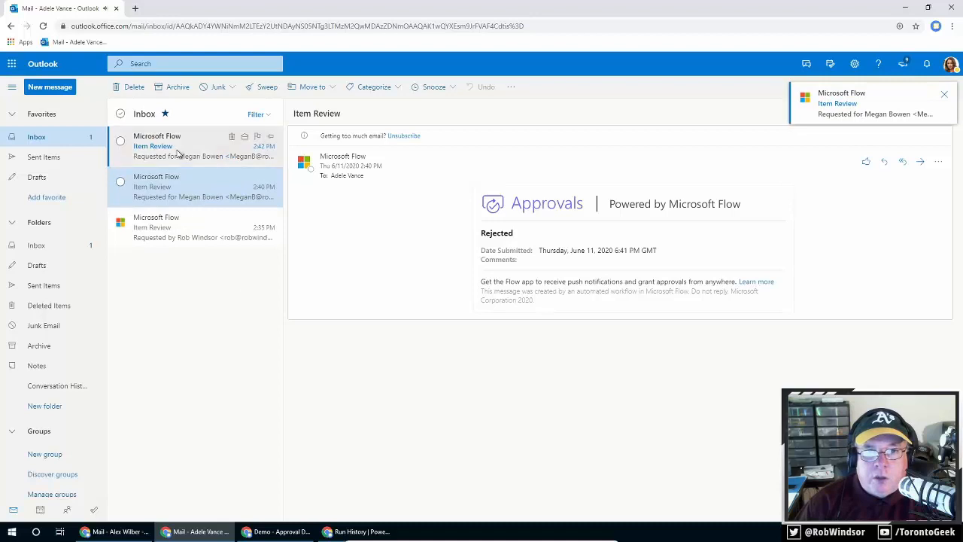
{"action": "left_click", "coordinate": [178, 153]}
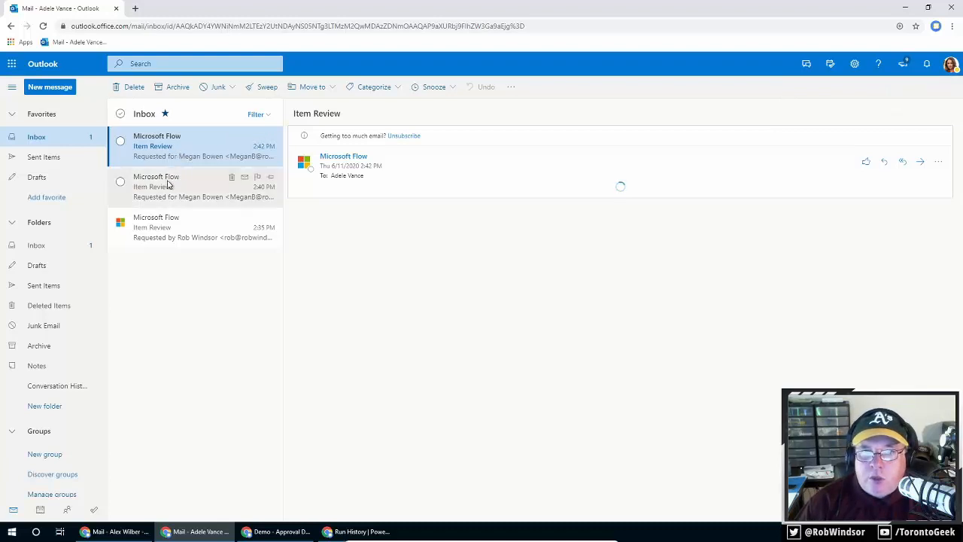
{"action": "left_click", "coordinate": [168, 186]}
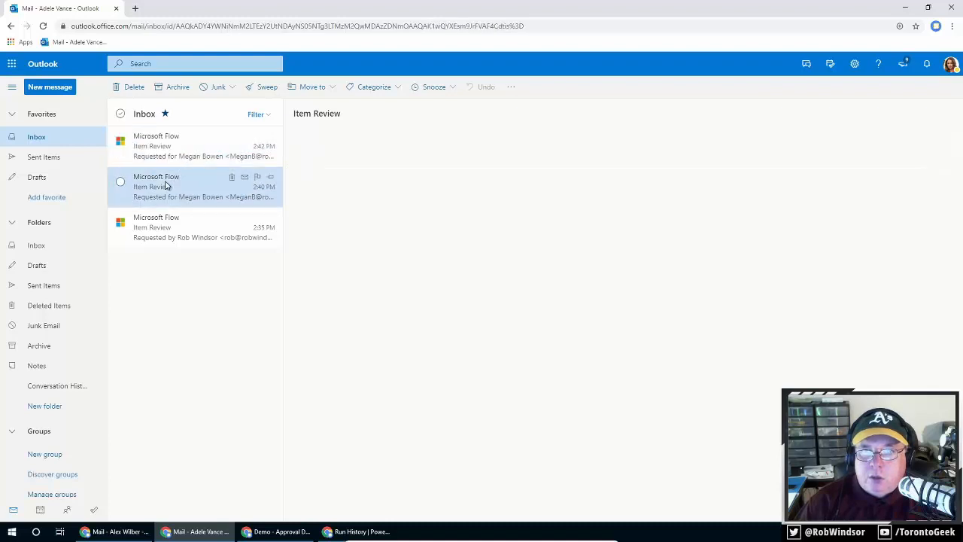
{"action": "left_click", "coordinate": [166, 157]}
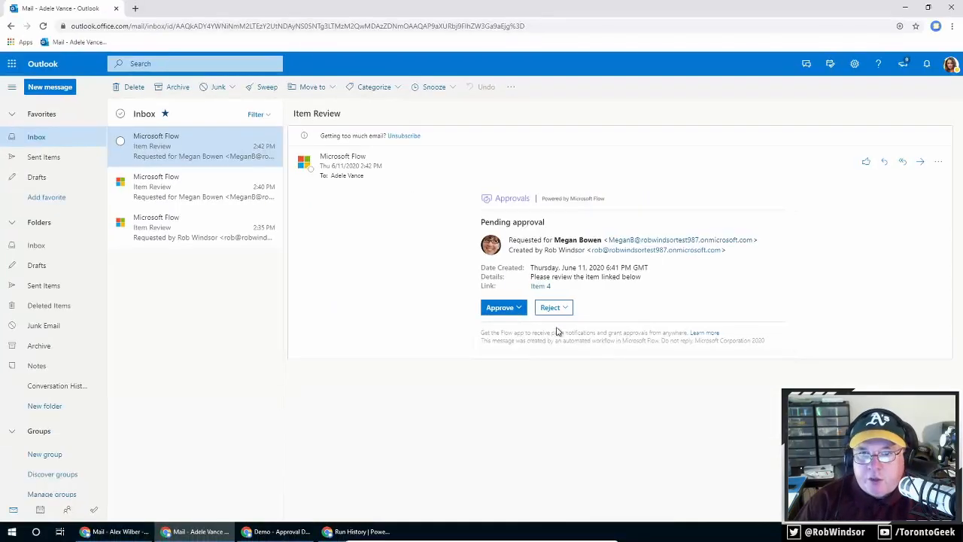
{"action": "left_click", "coordinate": [296, 337]}
{"action": "left_click", "coordinate": [511, 375]}
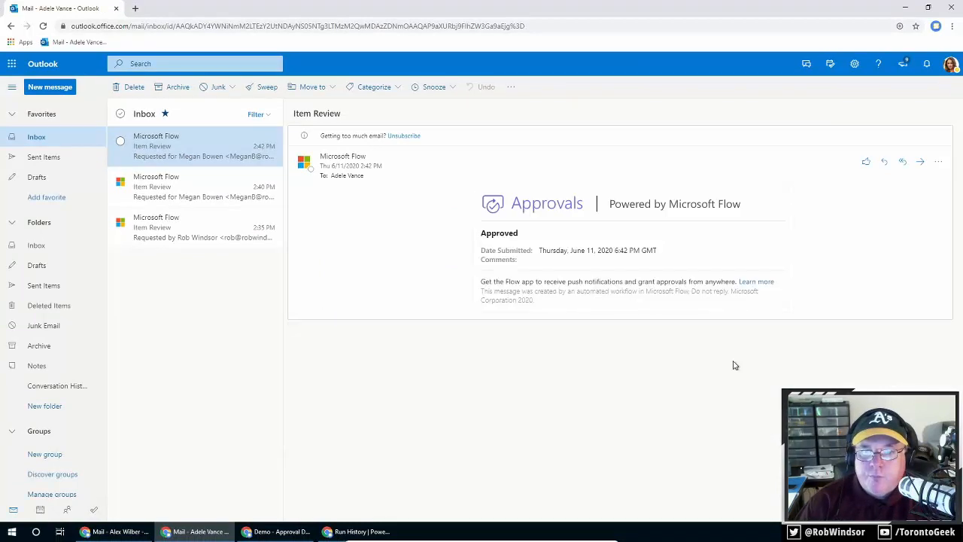
Step: Delete all the Item Review messages from the approver's inbox
{"action": "key", "text": "ctrl+a"}
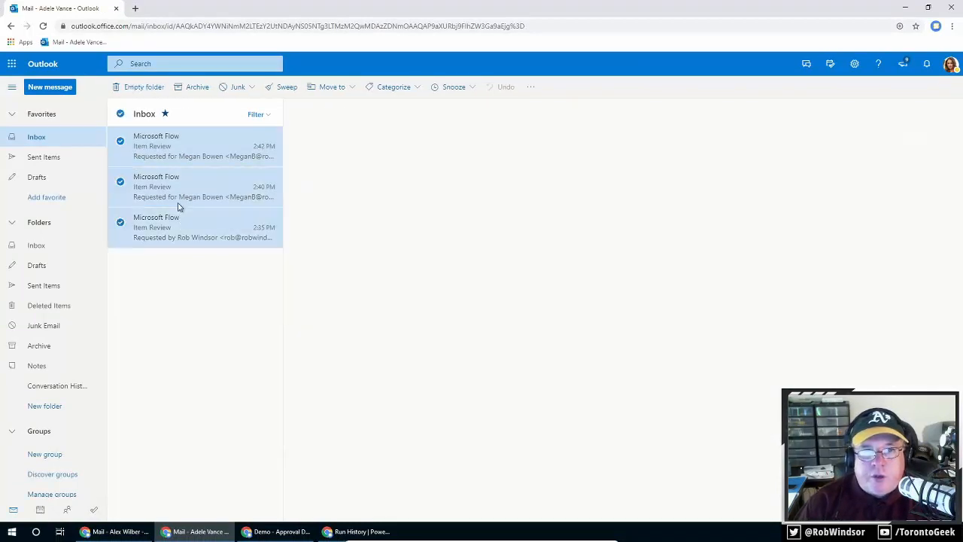
{"action": "left_click", "coordinate": [138, 94]}
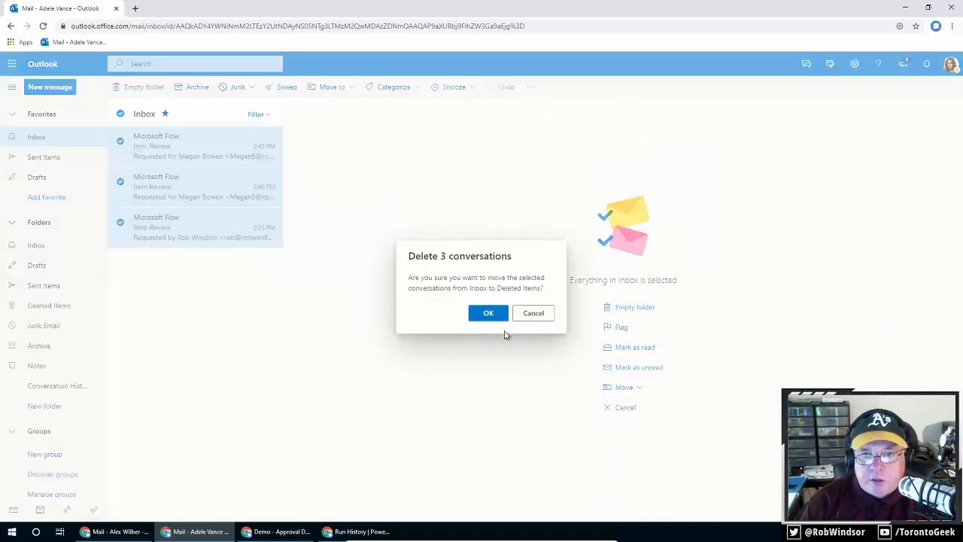
{"action": "left_click", "coordinate": [490, 314]}
Step: Return to Power Automate and examine the approval summaries produced by Compose in the latest test run and in the 02:40 PM test run
{"action": "left_click", "coordinate": [354, 532]}
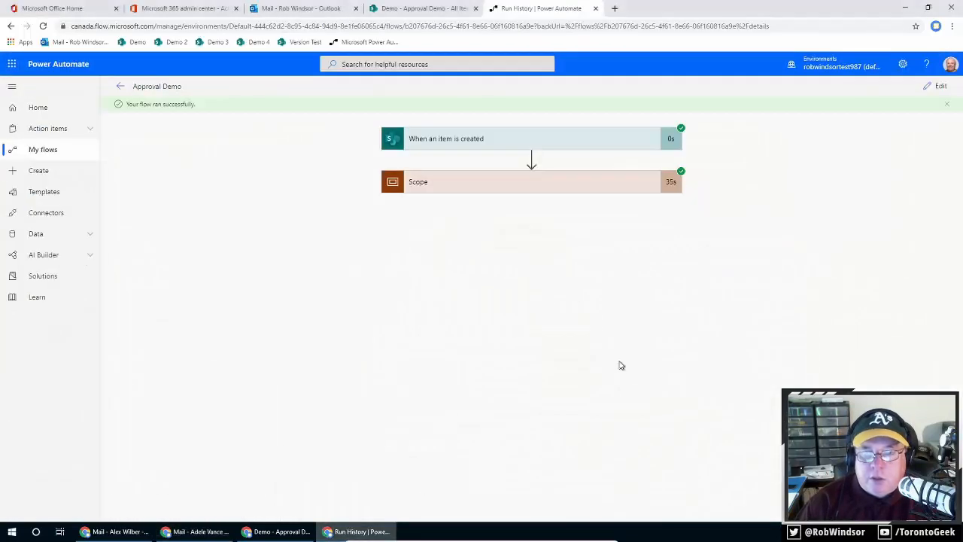
{"action": "left_click", "coordinate": [579, 183]}
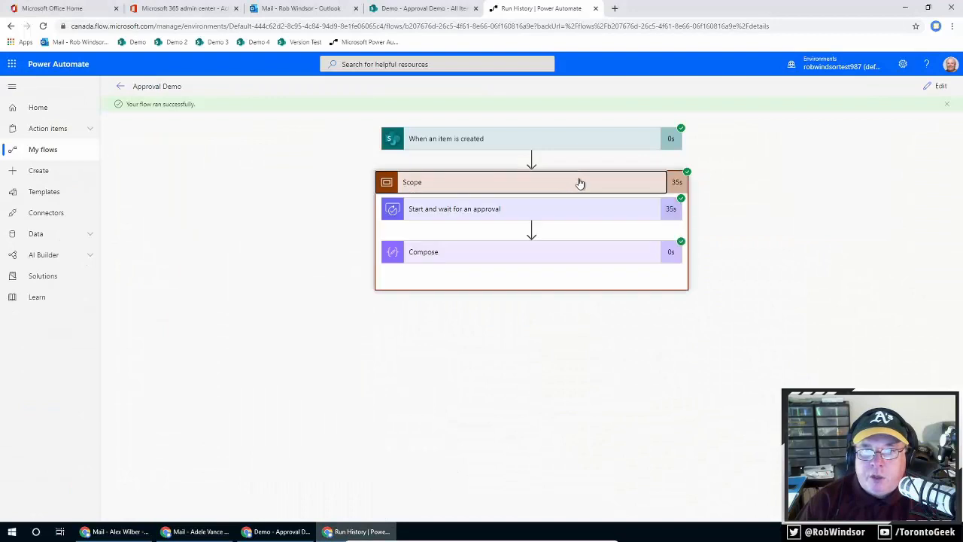
{"action": "left_click", "coordinate": [555, 254]}
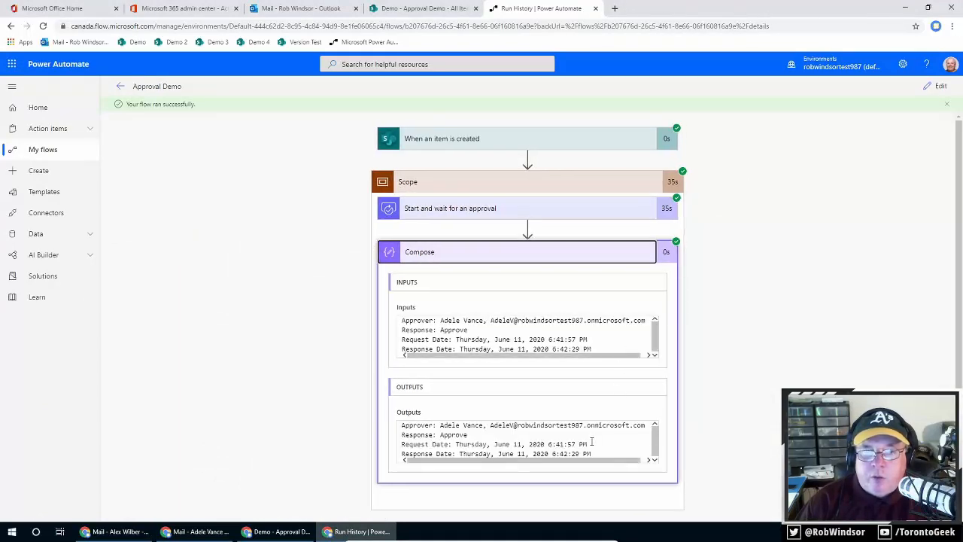
{"action": "left_click", "coordinate": [120, 87]}
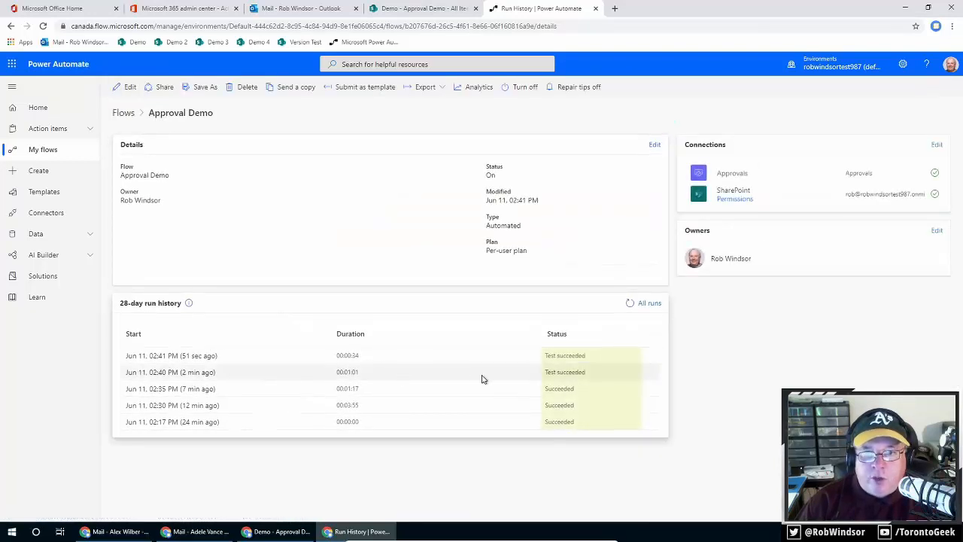
{"action": "left_click", "coordinate": [207, 373]}
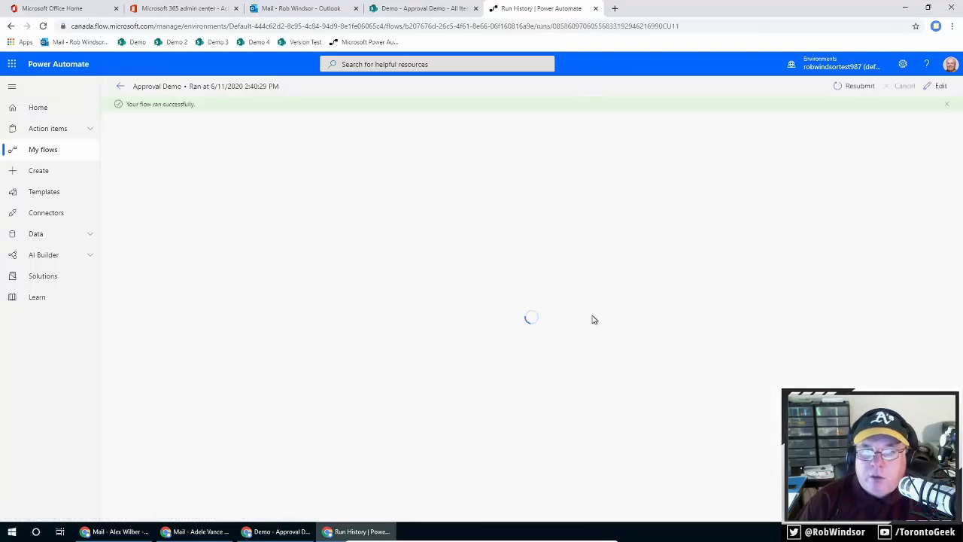
{"action": "left_click", "coordinate": [550, 183]}
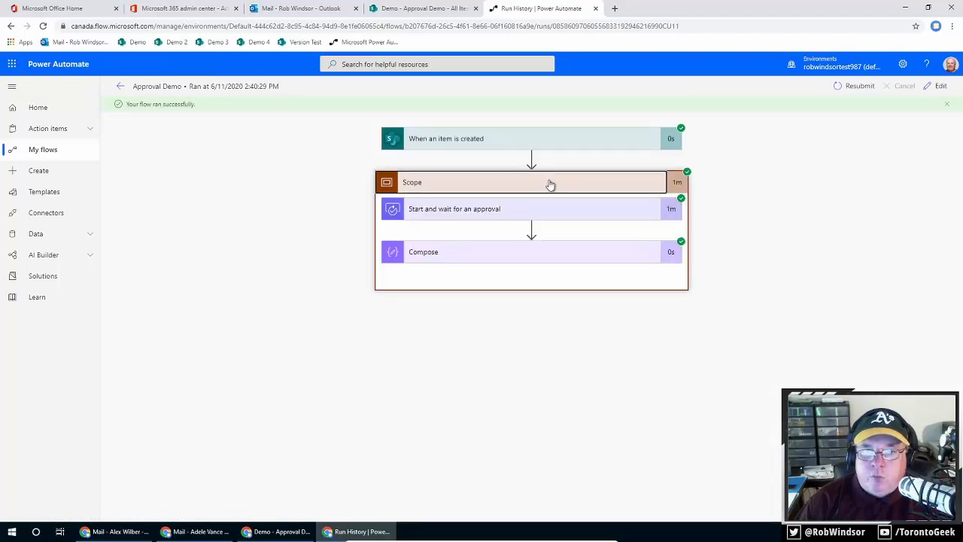
{"action": "left_click", "coordinate": [533, 255]}
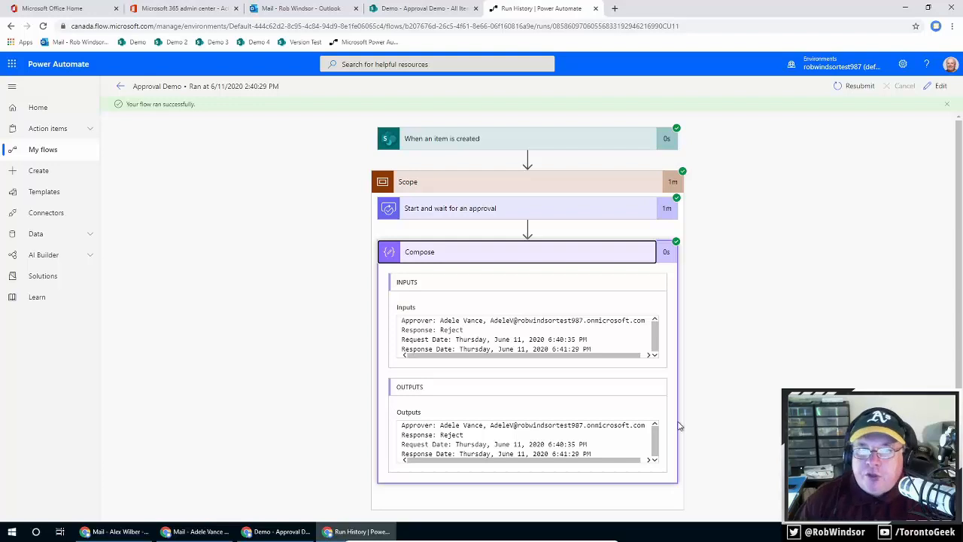
Step: Open the Approval Demo flow for editing and expand its Scope
{"action": "left_click", "coordinate": [940, 86]}
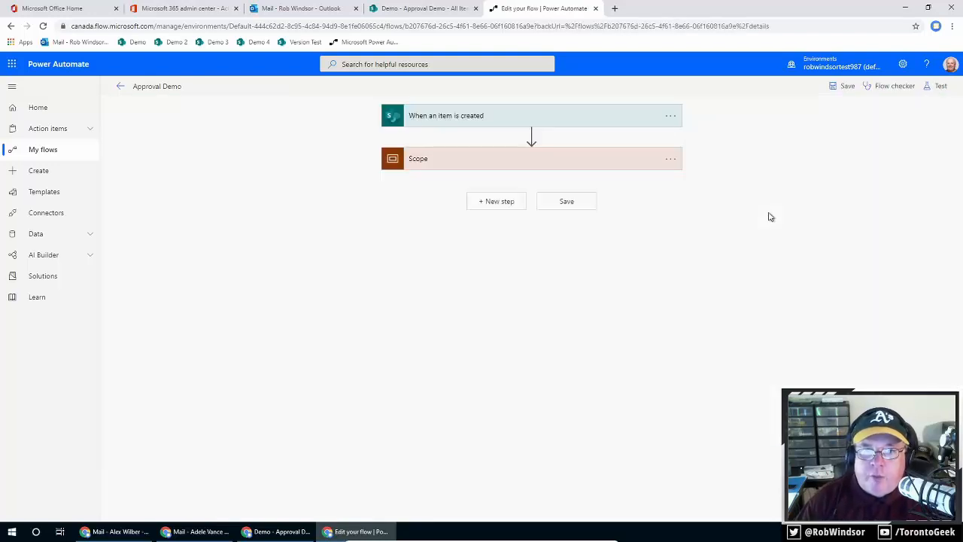
{"action": "left_click", "coordinate": [585, 159]}
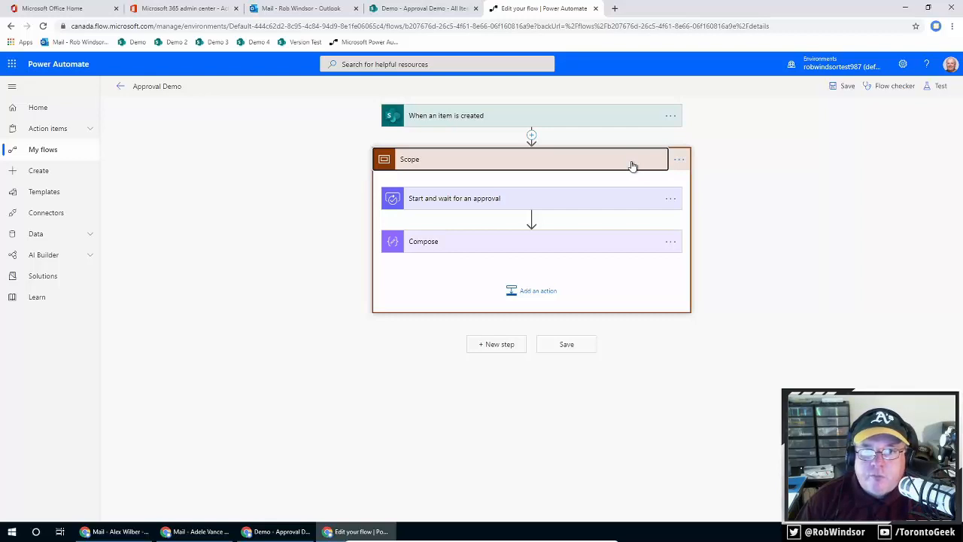
{"action": "left_click", "coordinate": [531, 218]}
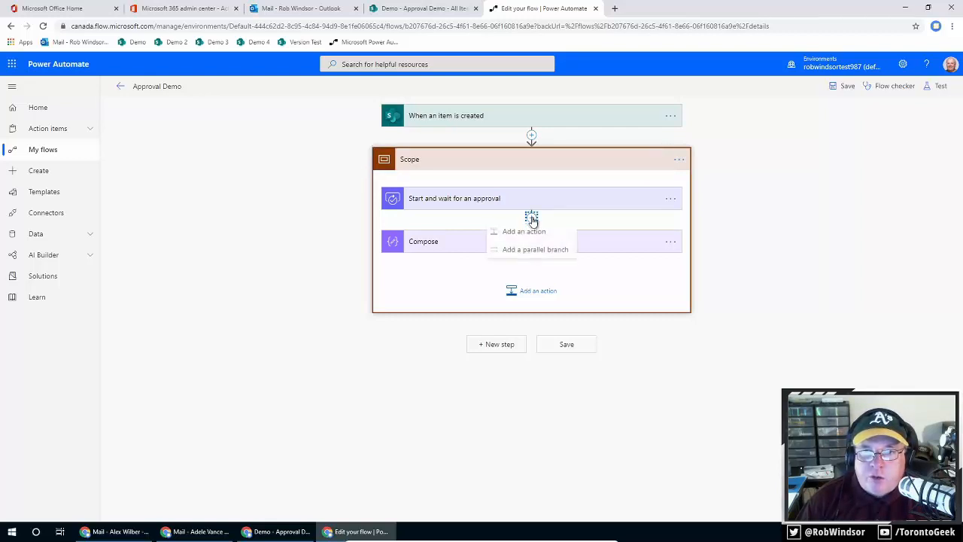
{"action": "left_click", "coordinate": [608, 218]}
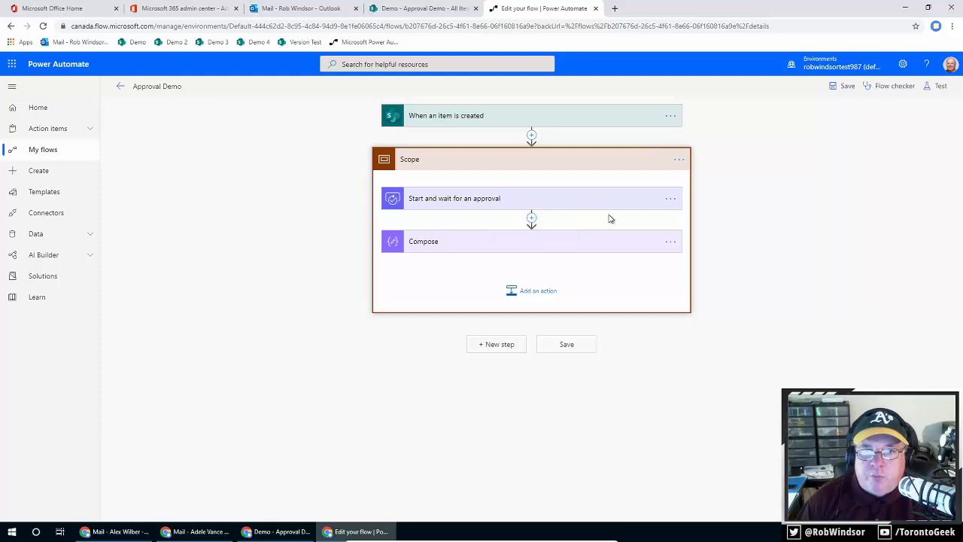
Step: Try to add an Initialize variable action after Compose inside the Scope
{"action": "left_click", "coordinate": [542, 299]}
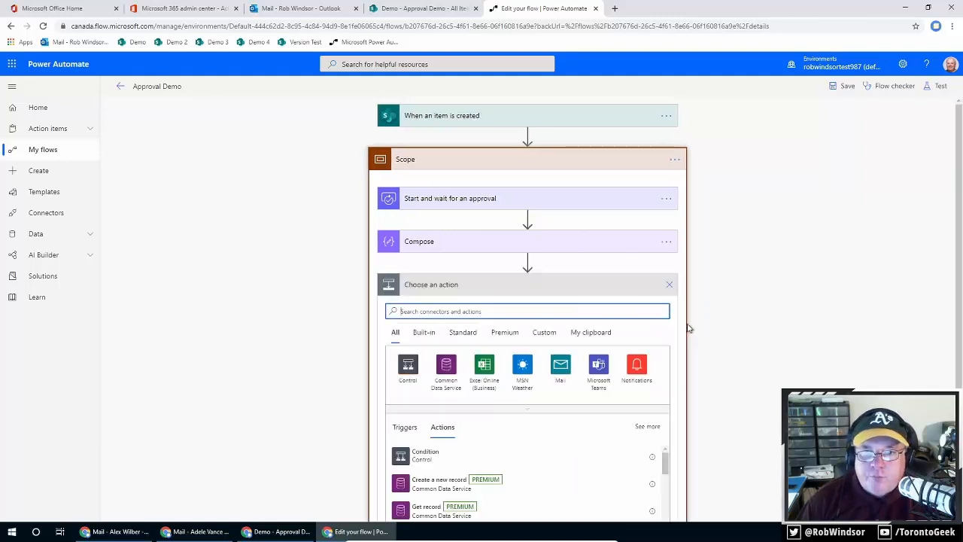
{"action": "type", "text": "var"}
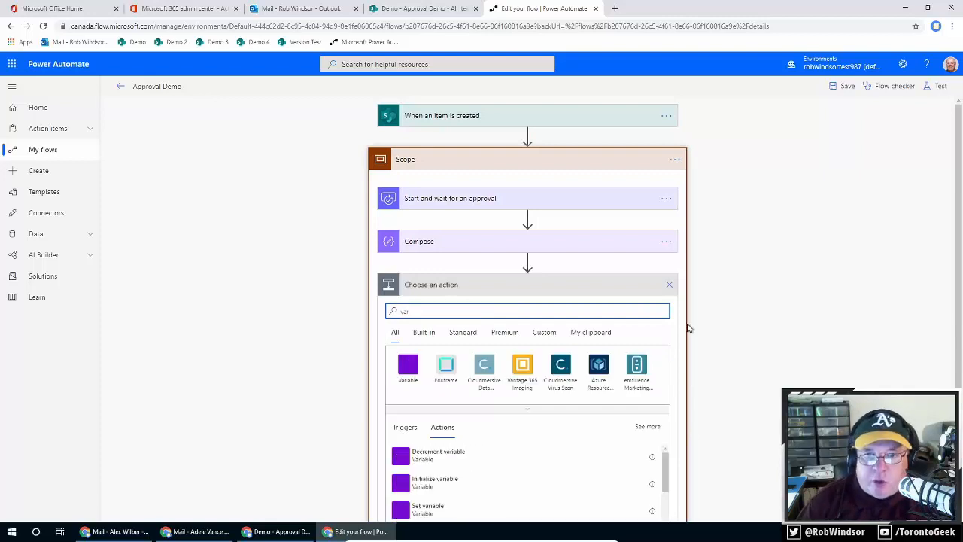
{"action": "left_click", "coordinate": [415, 370]}
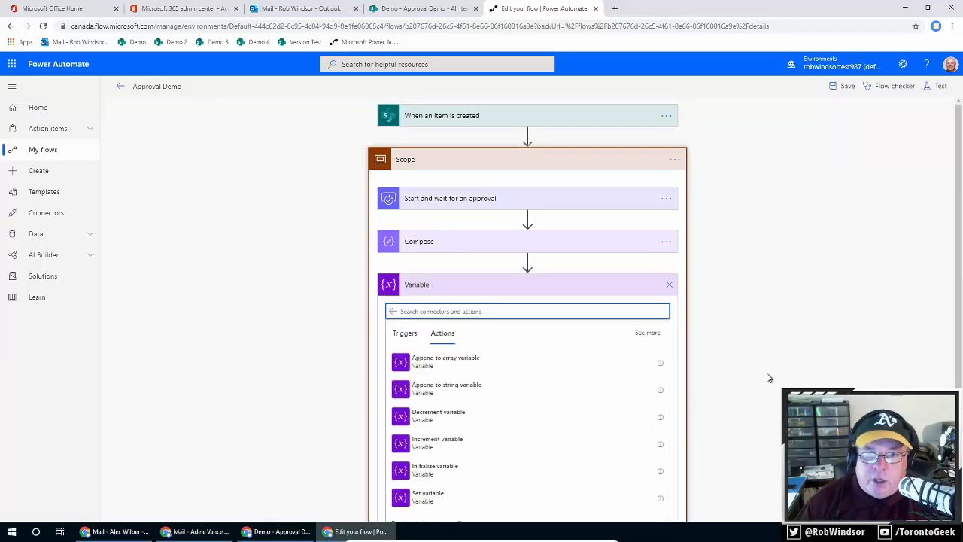
{"action": "scroll", "coordinate": [624, 396], "scroll_direction": "down", "scroll_amount": 2}
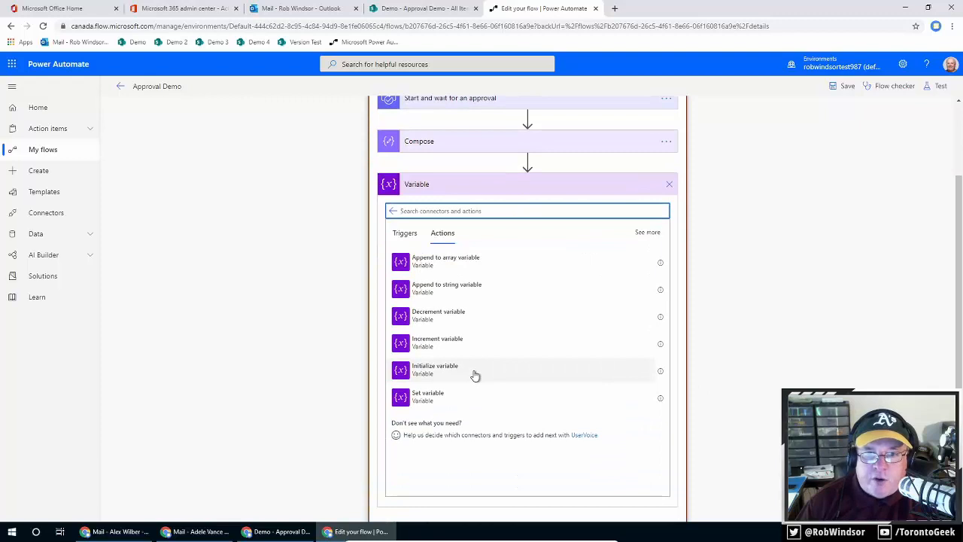
{"action": "left_click", "coordinate": [475, 374]}
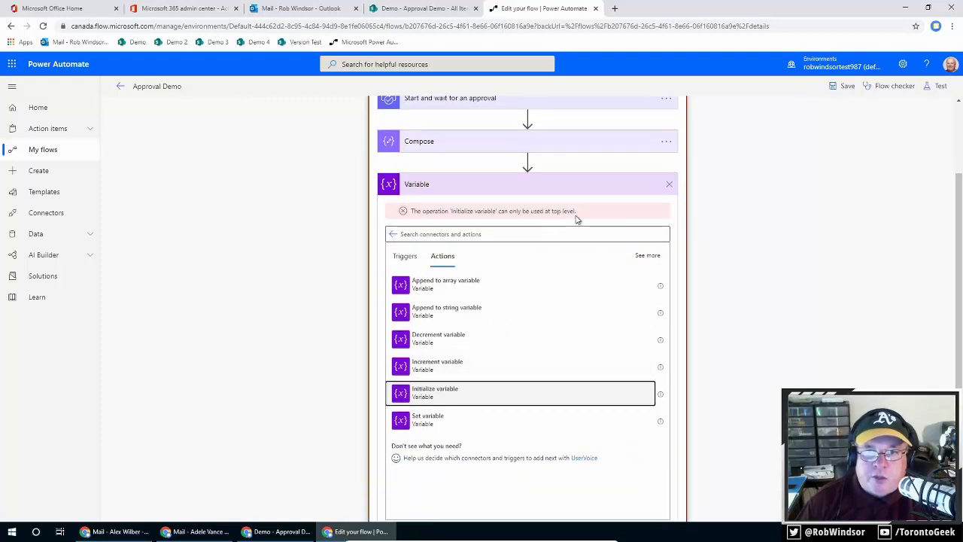
{"action": "left_click", "coordinate": [670, 184]}
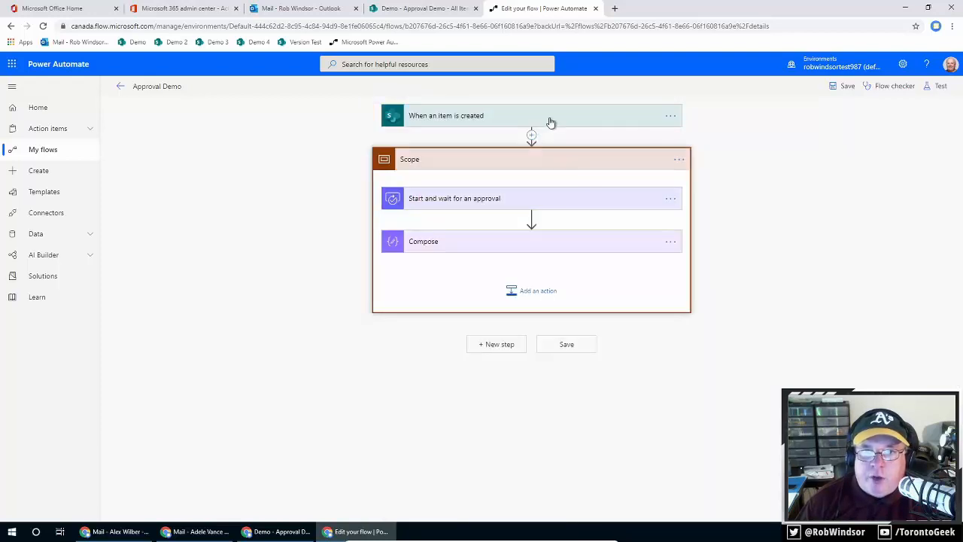
Step: Insert an Initialize variable action between the When an item is created trigger and the Scope
{"action": "left_click", "coordinate": [563, 159]}
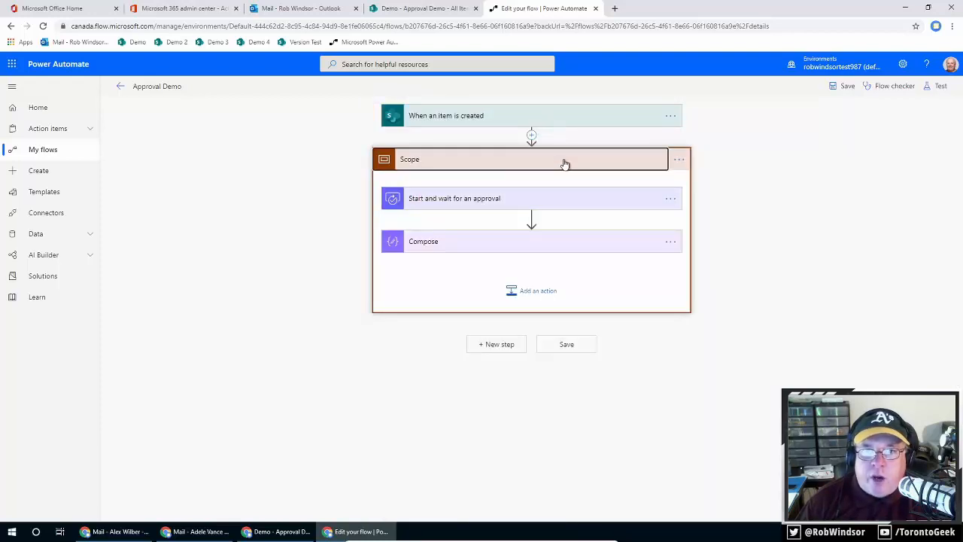
{"action": "left_click", "coordinate": [531, 137]}
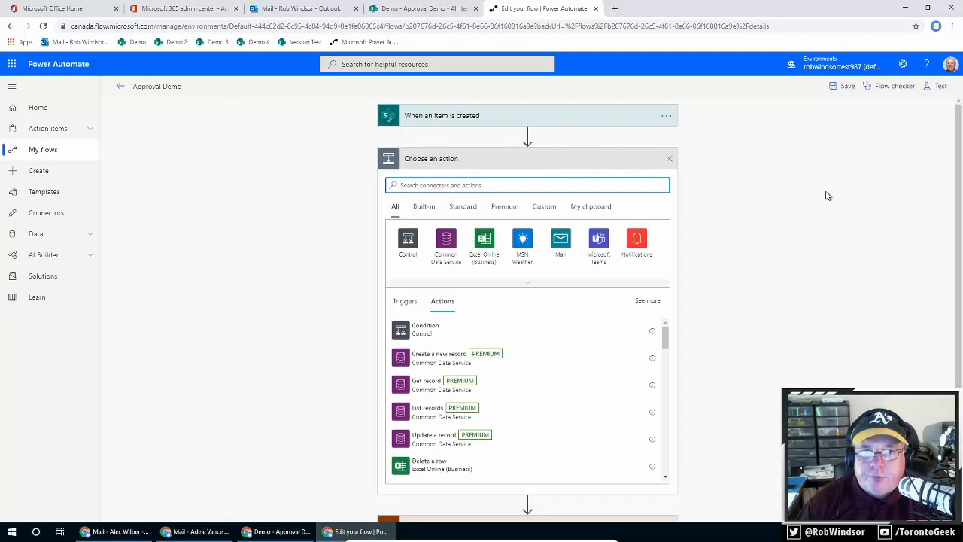
{"action": "type", "text": "var"}
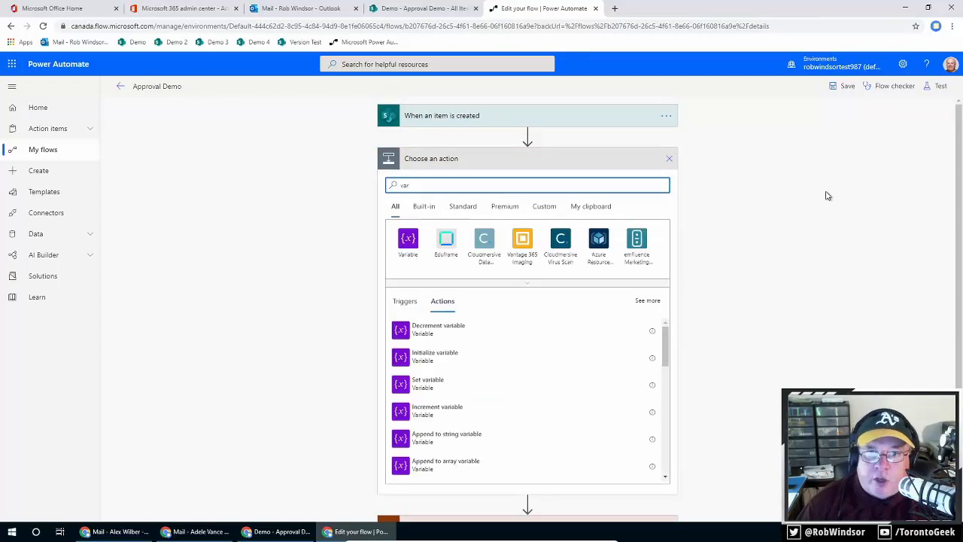
{"action": "left_click", "coordinate": [408, 240]}
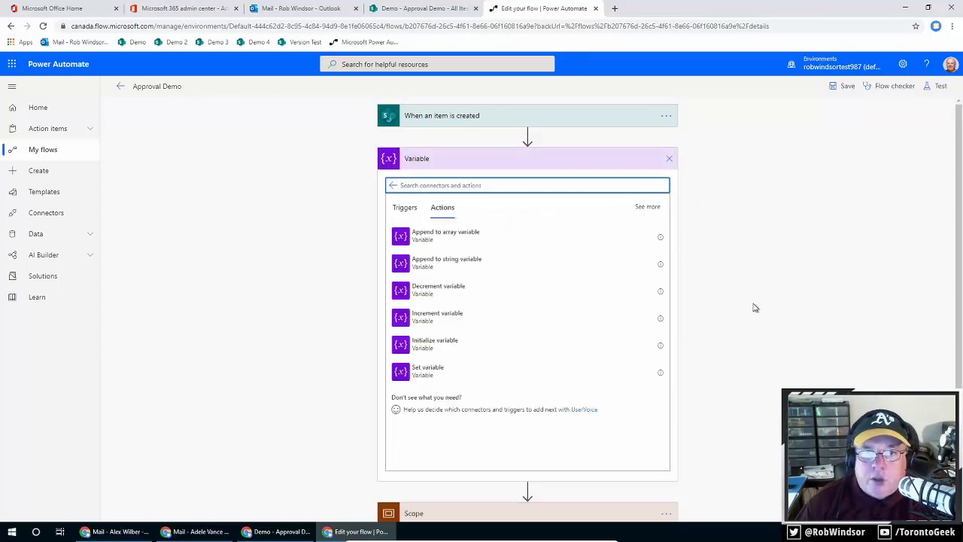
{"action": "left_click", "coordinate": [500, 347]}
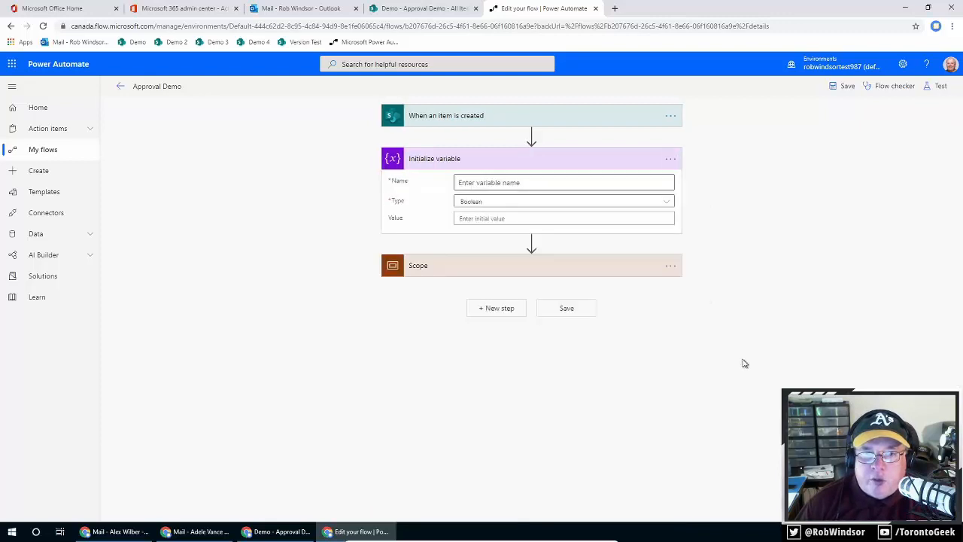
Step: Name the new variable Approvers and set its type to String
{"action": "left_click", "coordinate": [611, 184]}
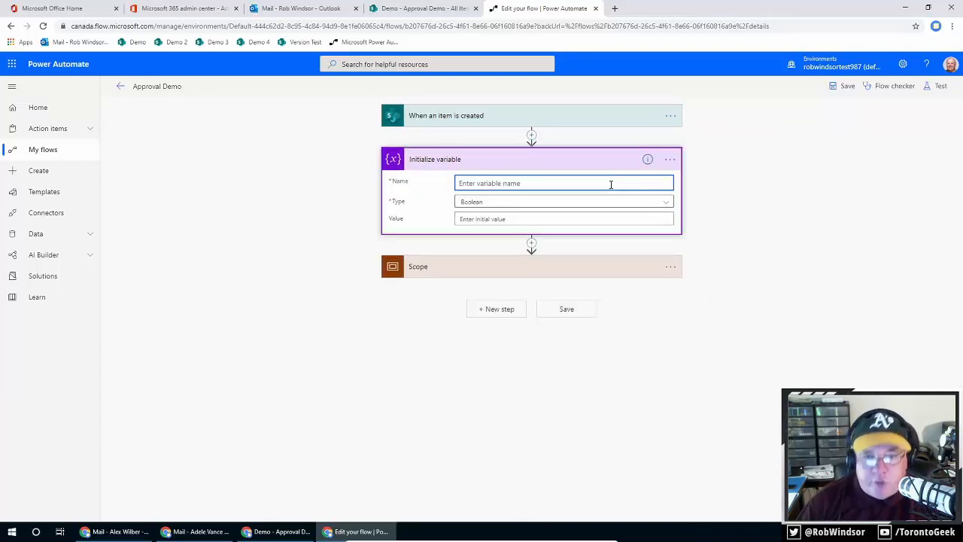
{"action": "type", "text": "Approvers"}
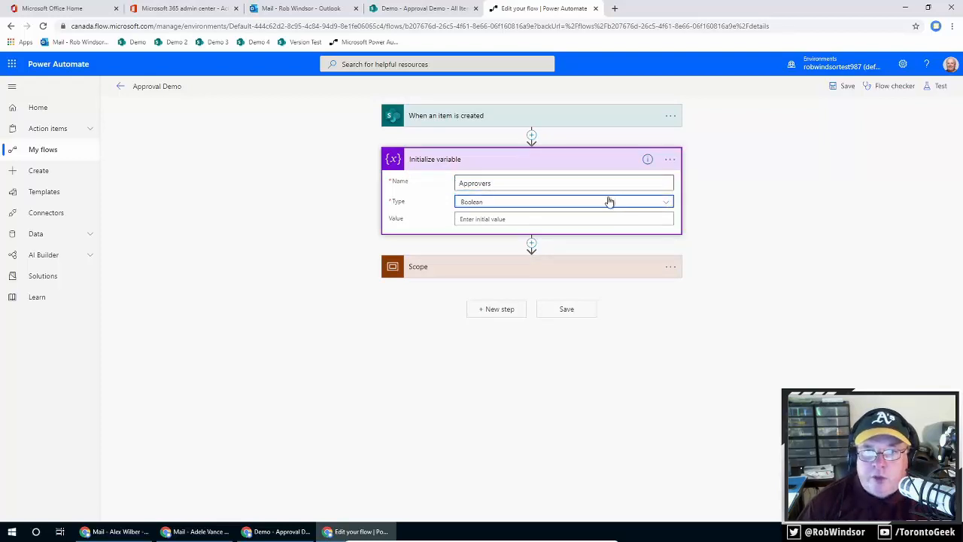
{"action": "left_click", "coordinate": [608, 201]}
{"action": "left_click", "coordinate": [576, 272]}
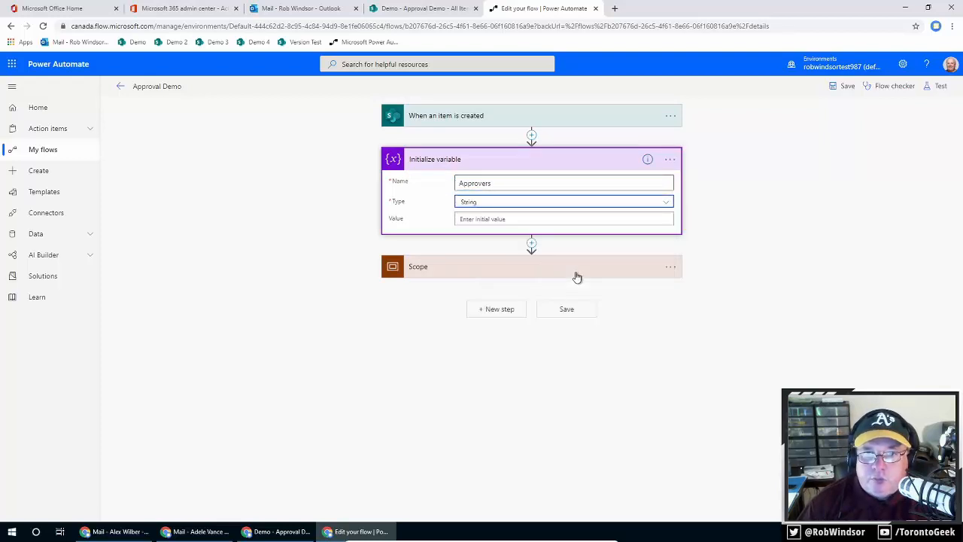
Step: Copy the approver's e-mail from the Microsoft 365 admin center and enter it, followed by a semicolon, as the Approvers variable's initial value
{"action": "left_click", "coordinate": [587, 218]}
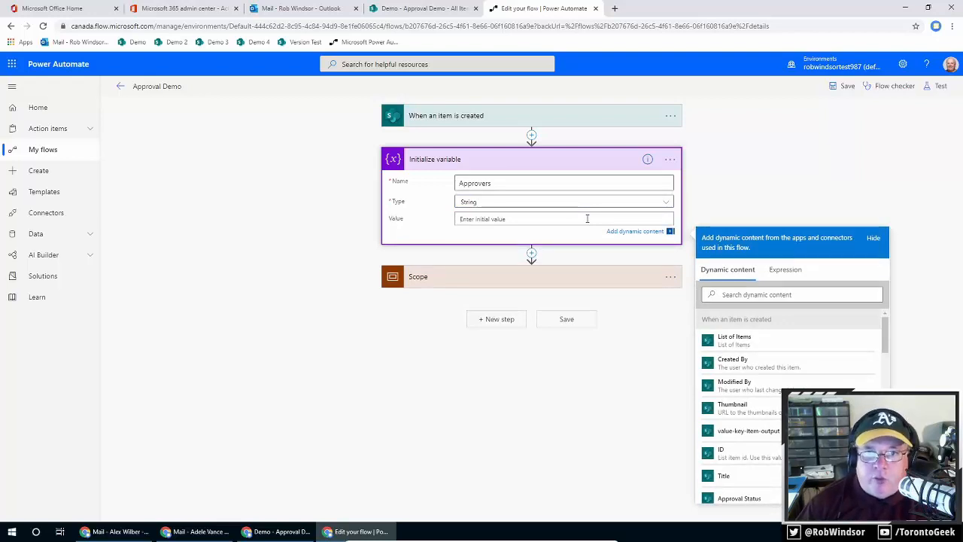
{"action": "left_click", "coordinate": [172, 9]}
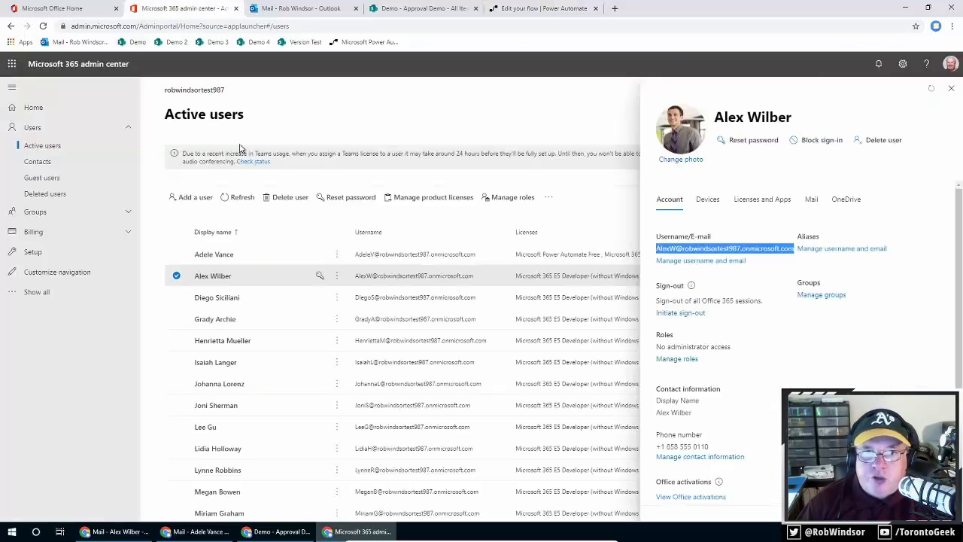
{"action": "left_click", "coordinate": [222, 260]}
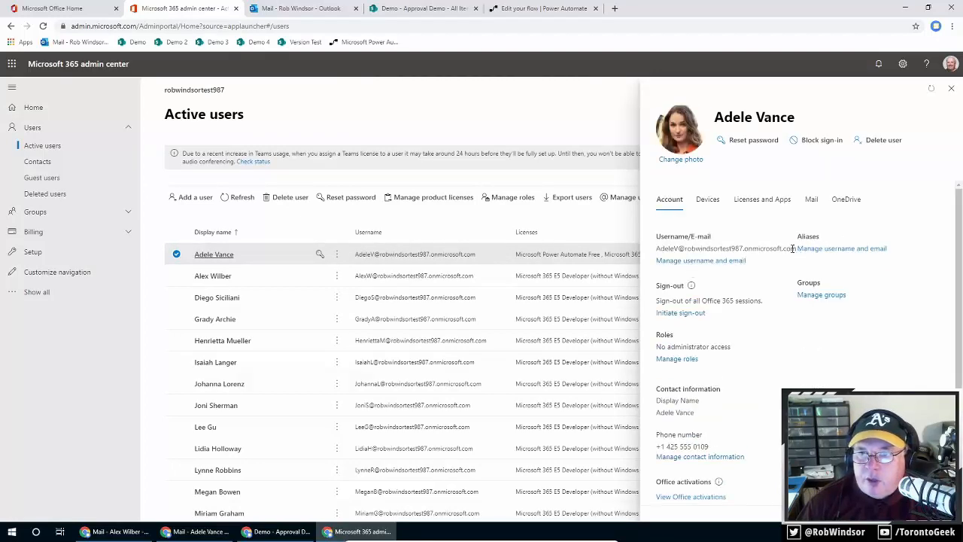
{"action": "left_click_drag", "start_coordinate": [792, 249], "coordinate": [649, 254]}
{"action": "key", "text": "ctrl+c"}
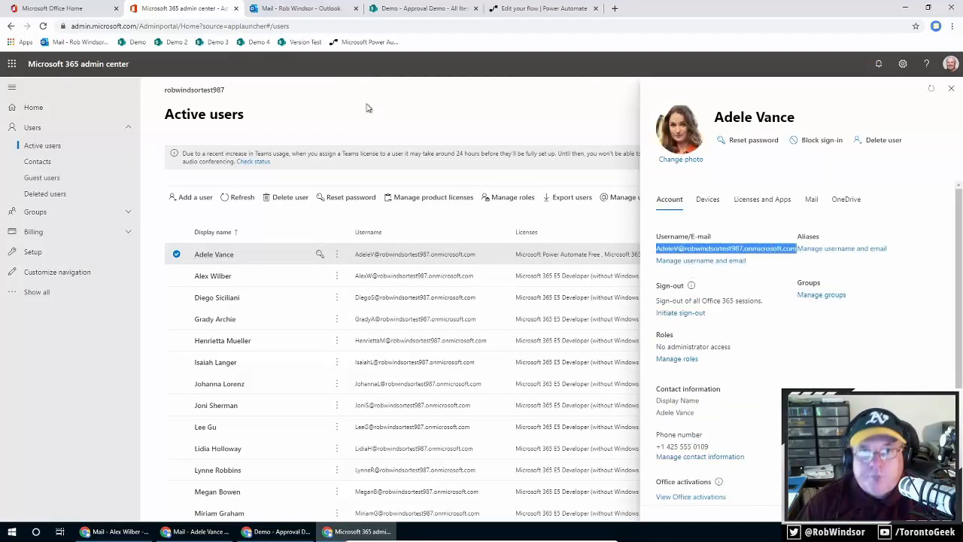
{"action": "left_click", "coordinate": [557, 8]}
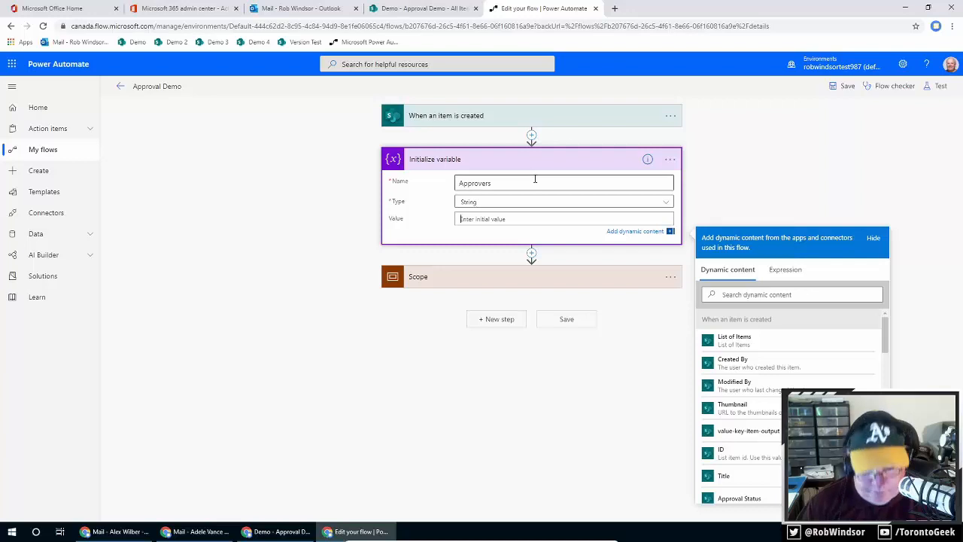
{"action": "key", "text": "ctrl+v"}
{"action": "type", "text": ";"}
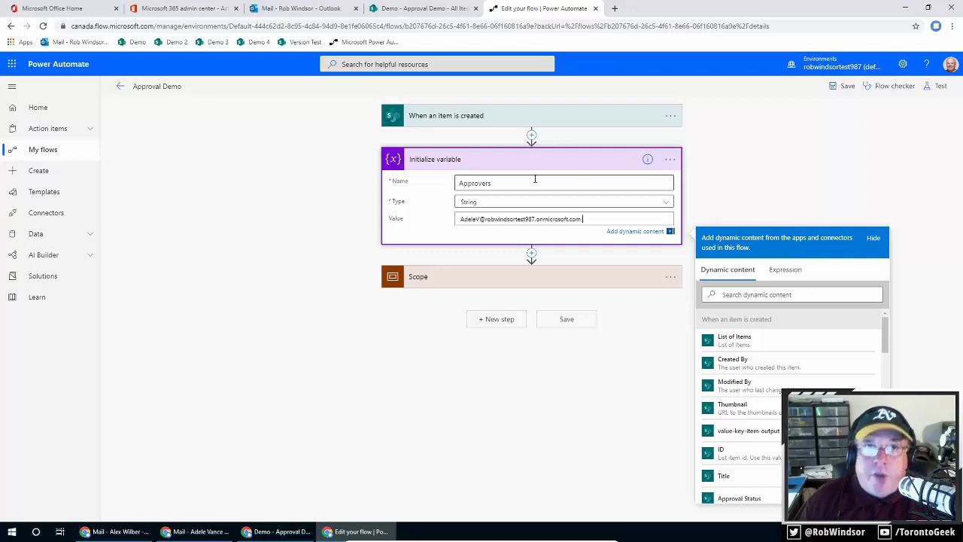
Step: Rename the Initialize variable action as Initialize Approvers variable
{"action": "double_click", "coordinate": [505, 184]}
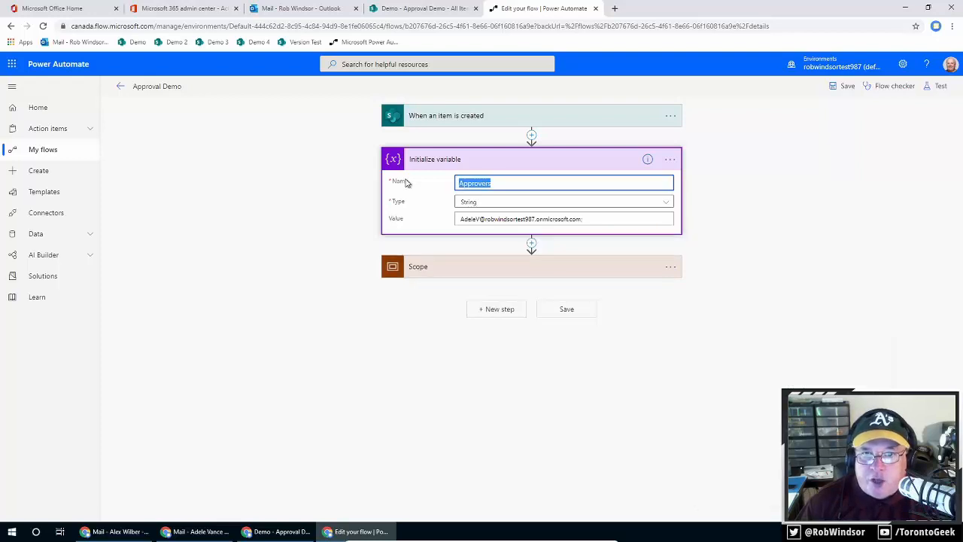
{"action": "left_click", "coordinate": [669, 161]}
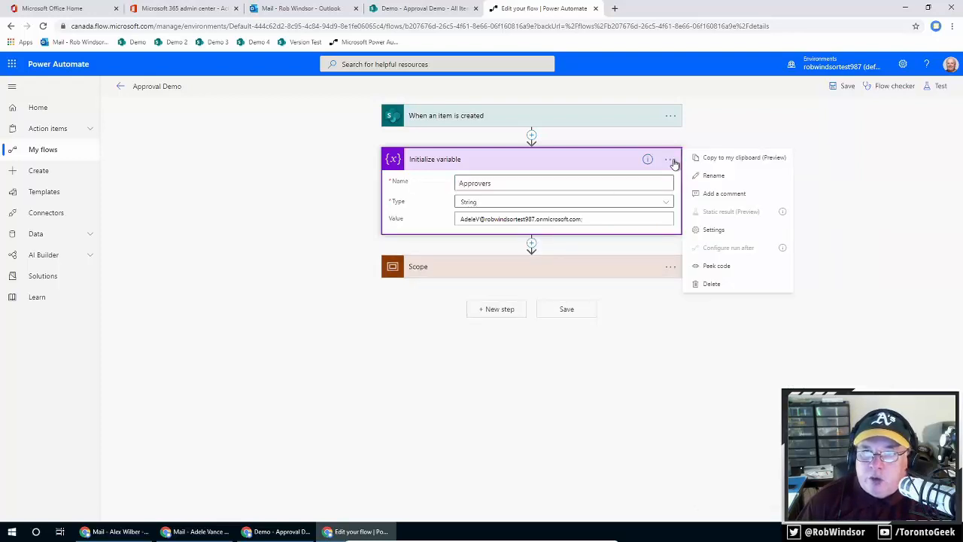
{"action": "left_click", "coordinate": [715, 175]}
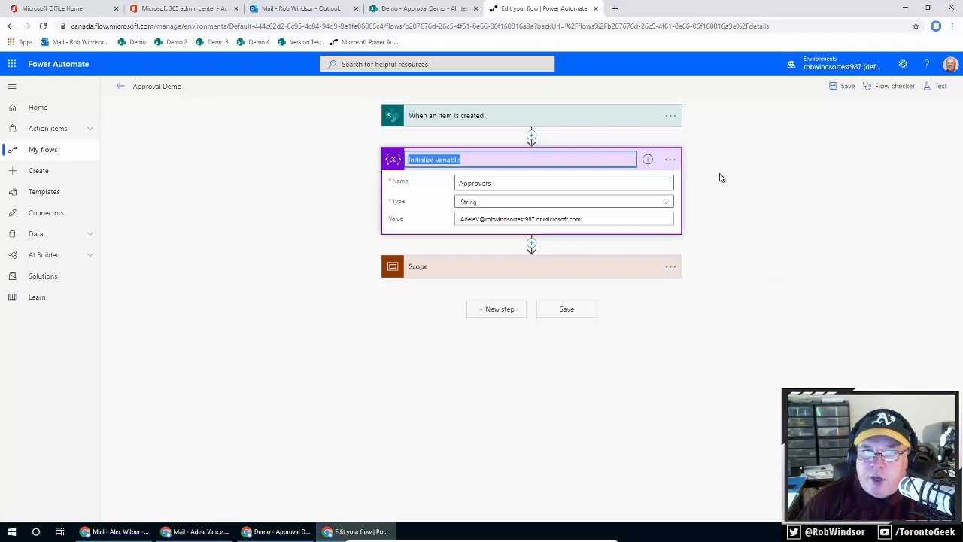
{"action": "left_click", "coordinate": [435, 159]}
{"action": "type", "text": "Approvers"}
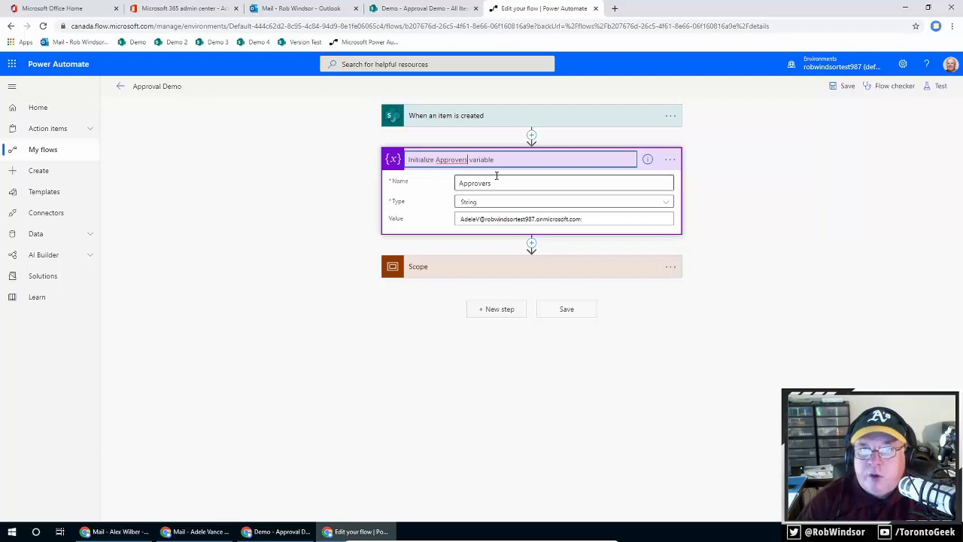
{"action": "key", "text": "Return"}
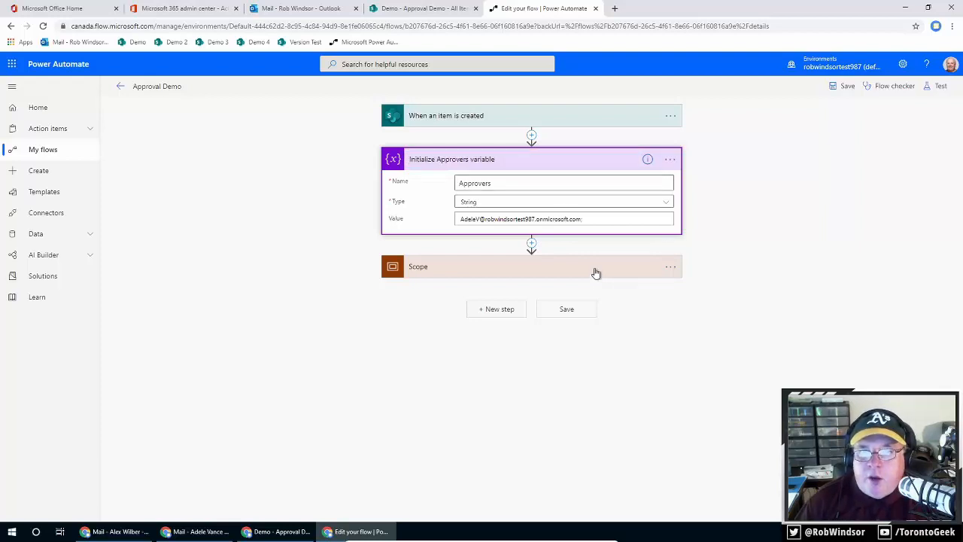
Step: Expand the Scope and insert a Condition control between Start and wait for an approval and Compose
{"action": "left_click", "coordinate": [595, 269]}
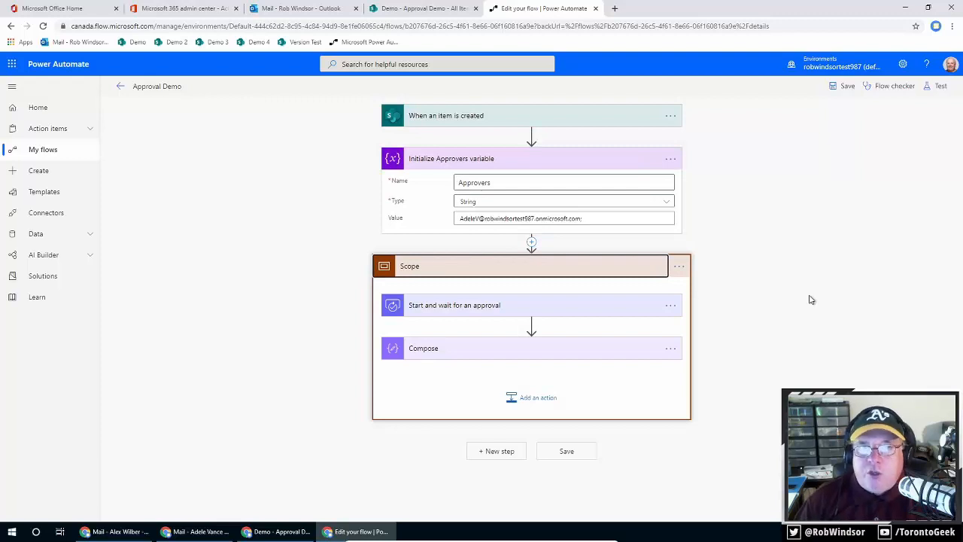
{"action": "key", "text": "ctrl+shift+Tab"}
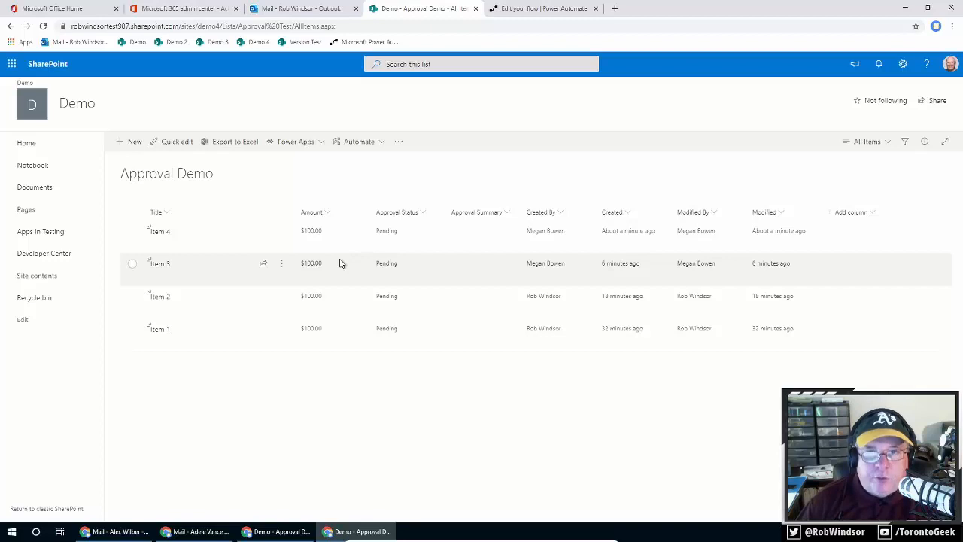
{"action": "left_click", "coordinate": [552, 9]}
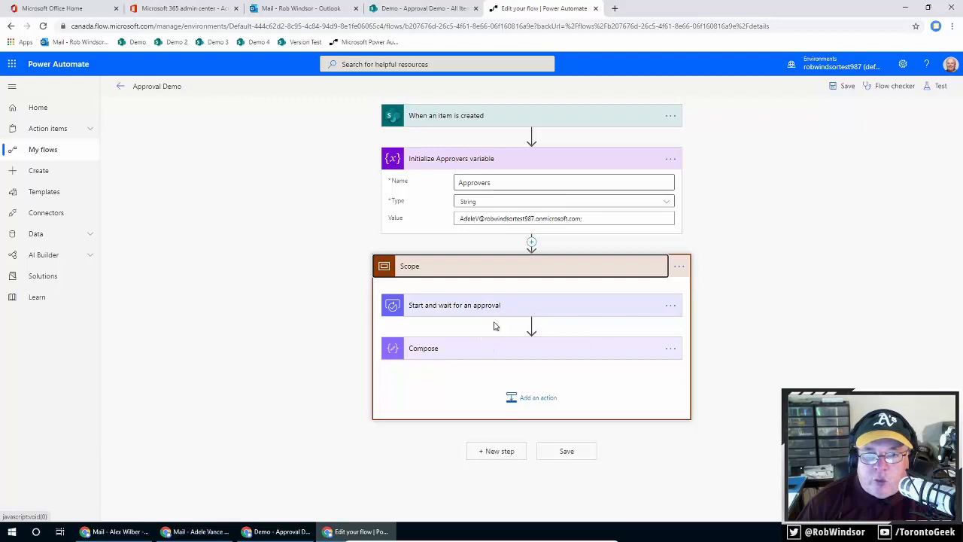
{"action": "left_click", "coordinate": [531, 325]}
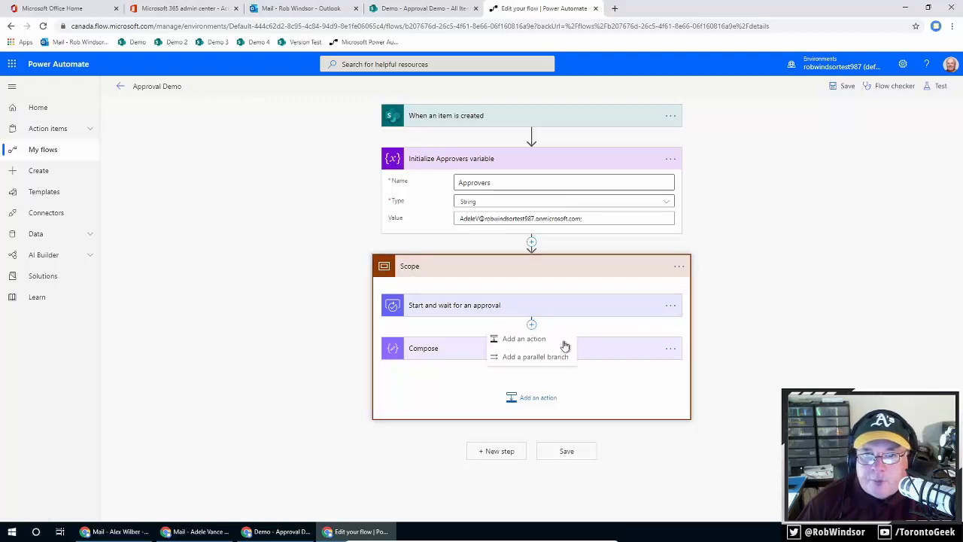
{"action": "left_click", "coordinate": [545, 340]}
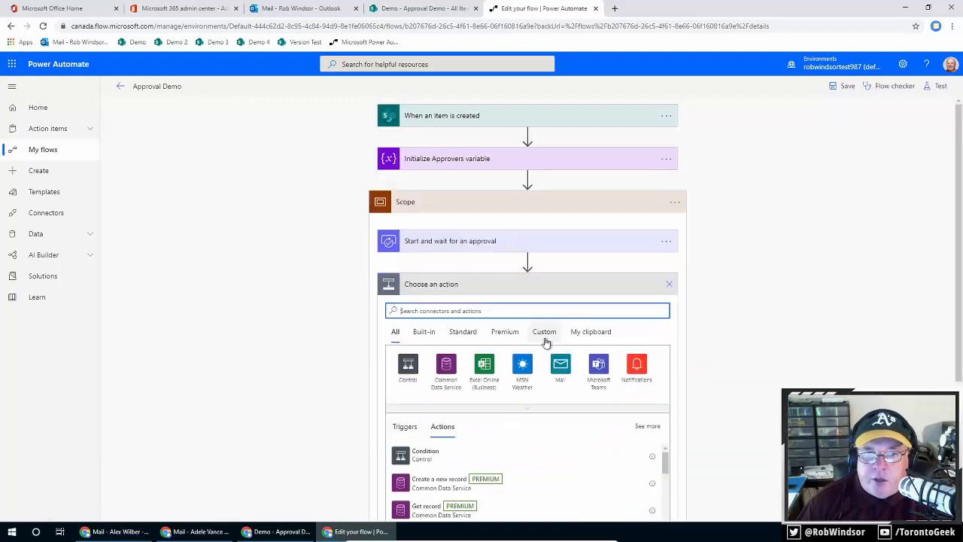
{"action": "left_click", "coordinate": [408, 364]}
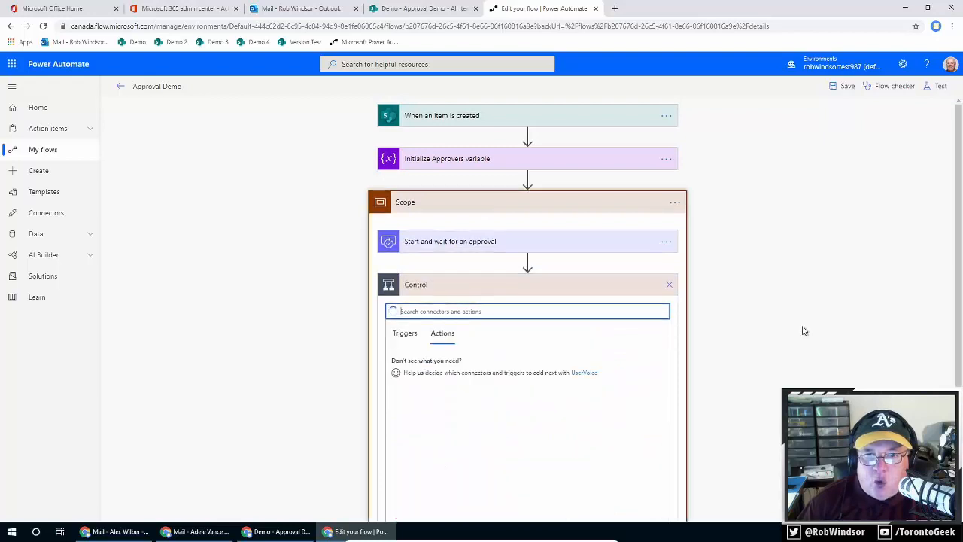
{"action": "left_click", "coordinate": [490, 363]}
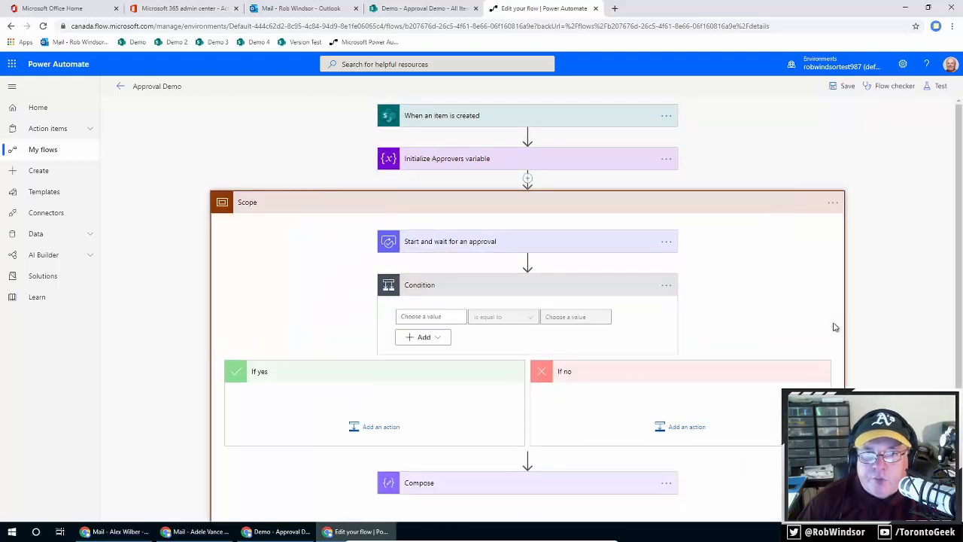
Step: Rename the Condition as If the amount is greater than $1000
{"action": "left_click", "coordinate": [666, 285]}
{"action": "left_click", "coordinate": [710, 301]}
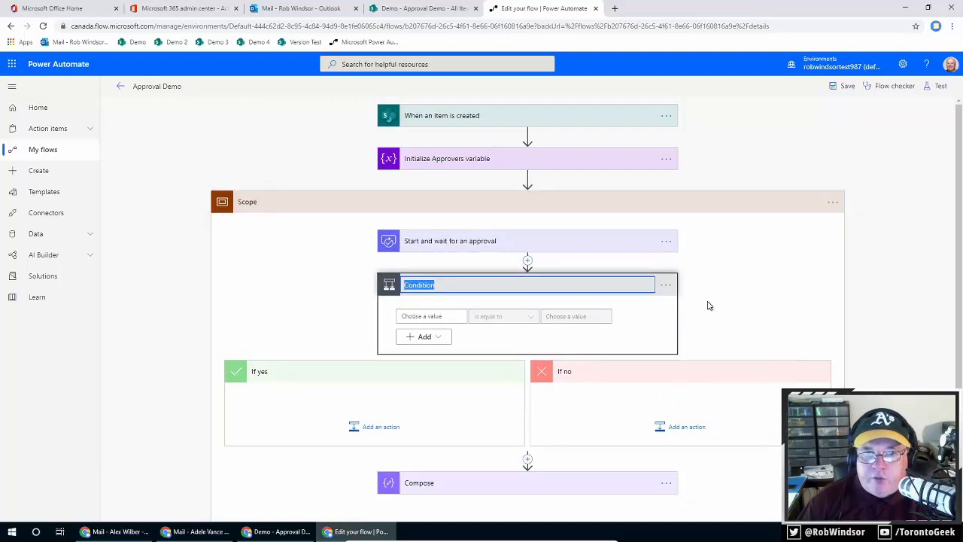
{"action": "key", "text": "BackSpace"}
{"action": "type", "text": "If"}
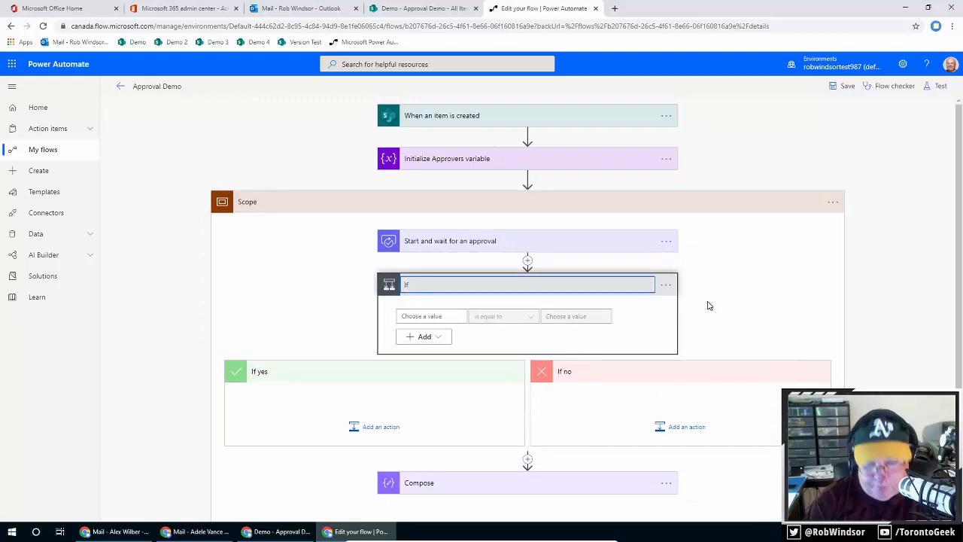
{"action": "type", "text": " the am"}
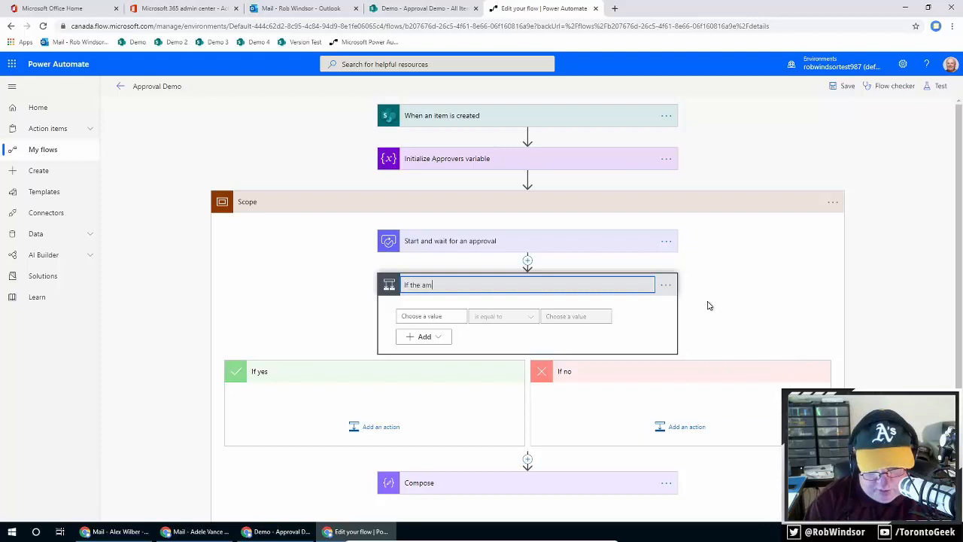
{"action": "type", "text": "ount is"}
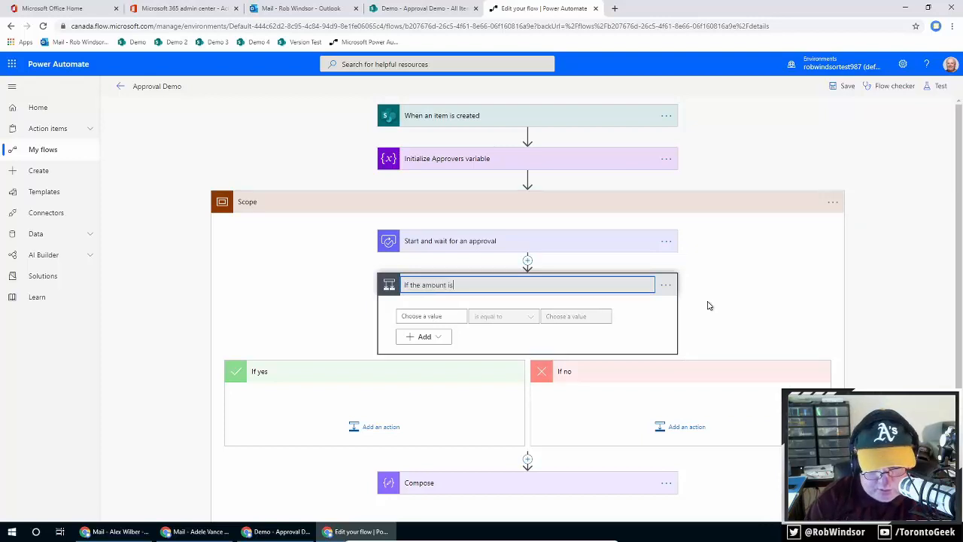
{"action": "type", "text": " greater the"}
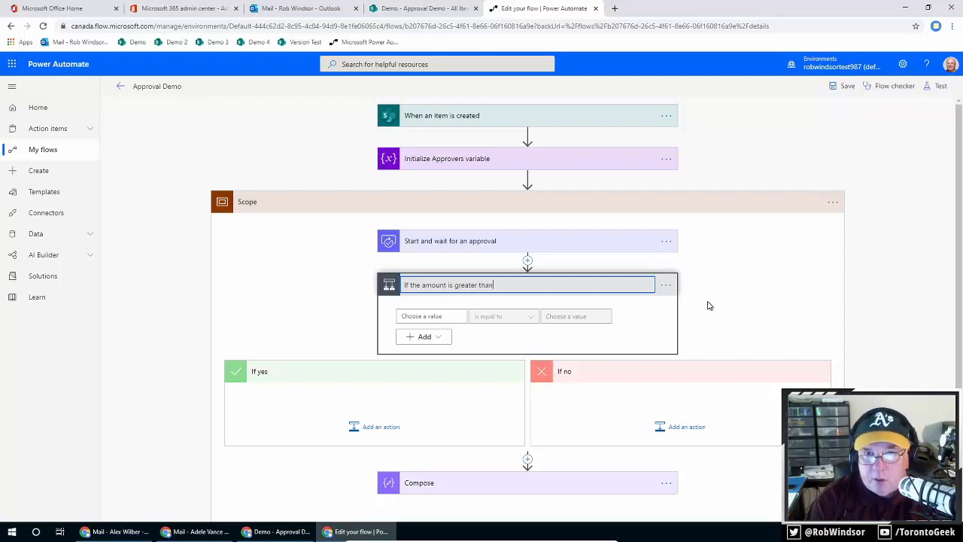
{"action": "type", "text": "n $1000"}
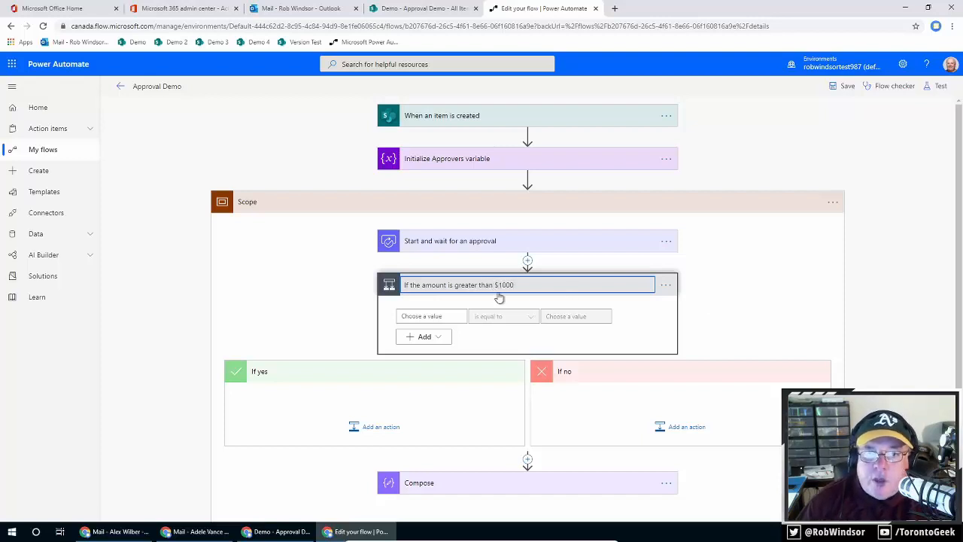
Step: Set the condition to check that the trigger item's Amount is greater than 1000
{"action": "left_click", "coordinate": [429, 316]}
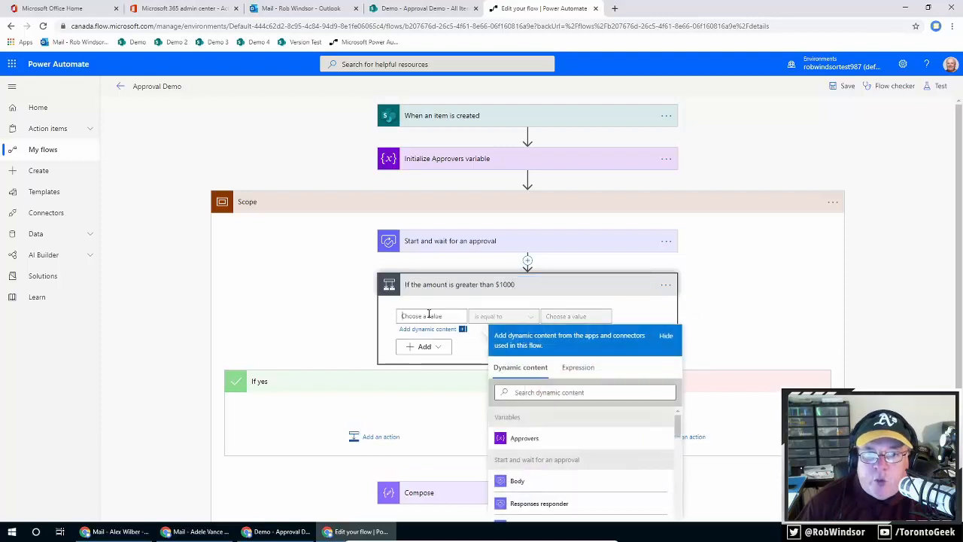
{"action": "scroll", "coordinate": [850, 308], "scroll_direction": "down", "scroll_amount": 1}
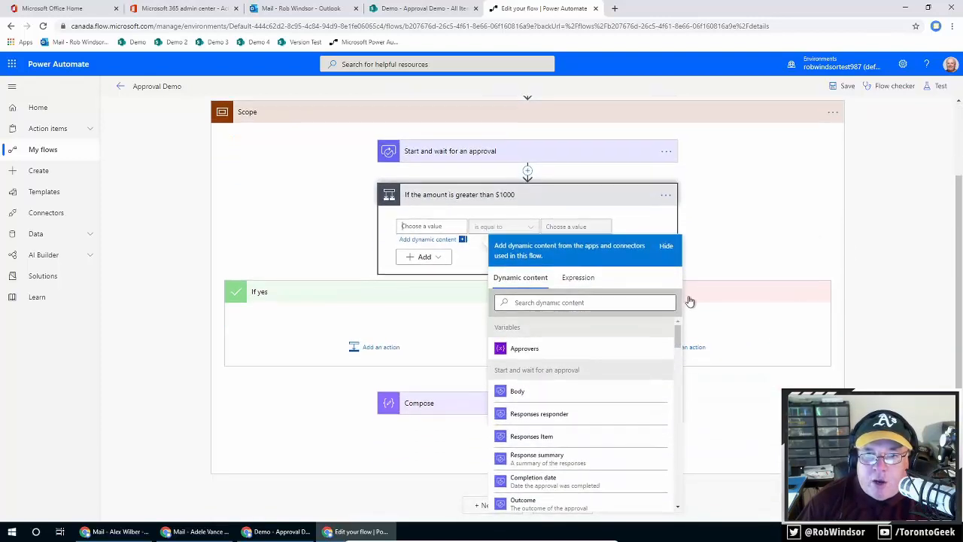
{"action": "left_click", "coordinate": [602, 303]}
{"action": "type", "text": "amoun"}
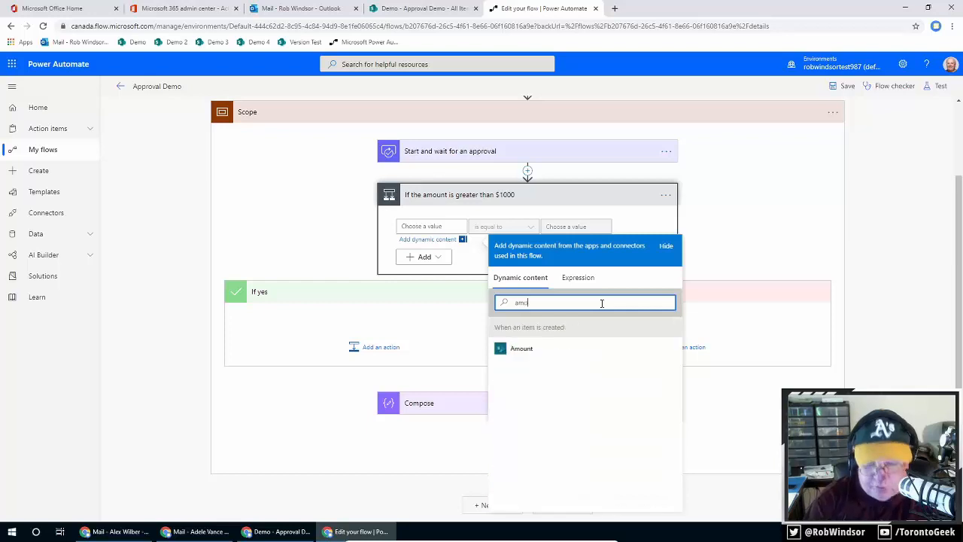
{"action": "left_click", "coordinate": [543, 351]}
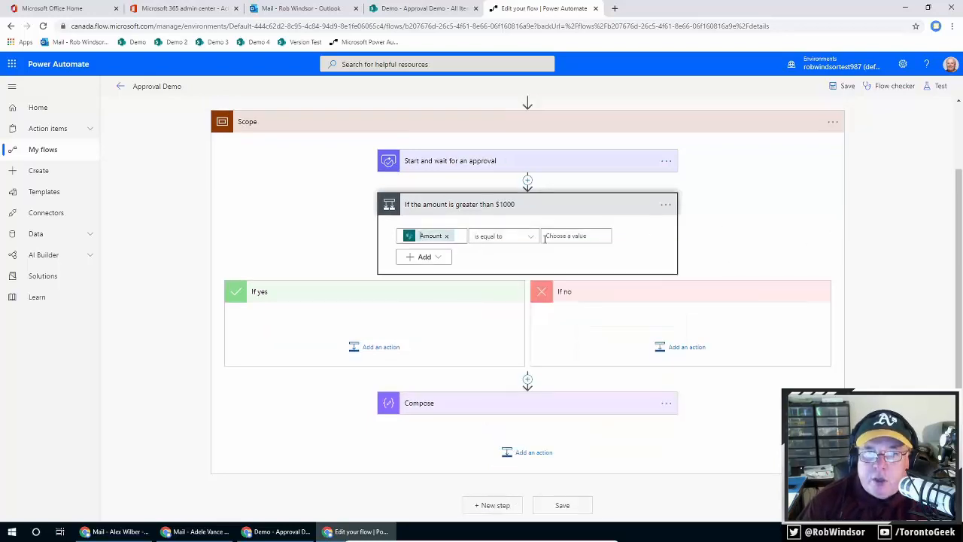
{"action": "left_click", "coordinate": [532, 239]}
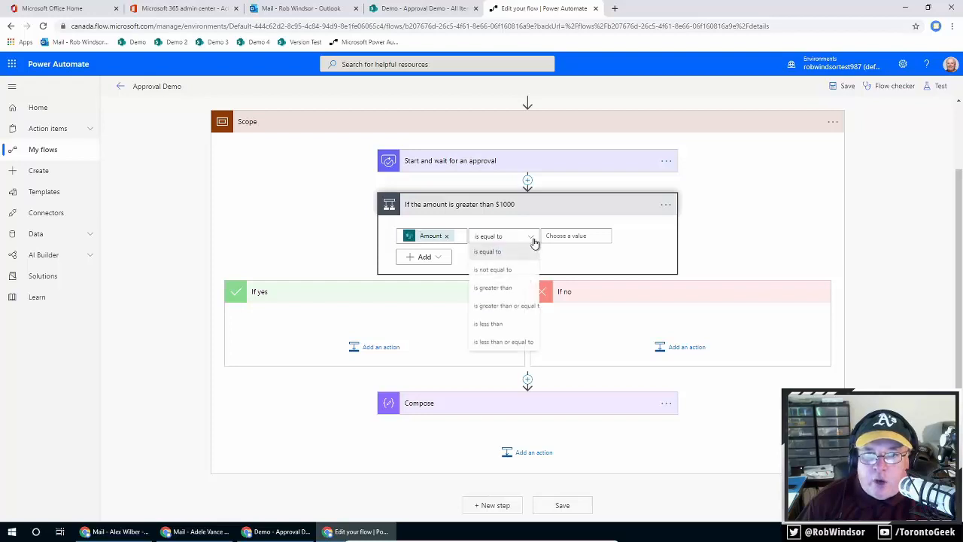
{"action": "left_click", "coordinate": [520, 288]}
{"action": "left_click", "coordinate": [591, 231]}
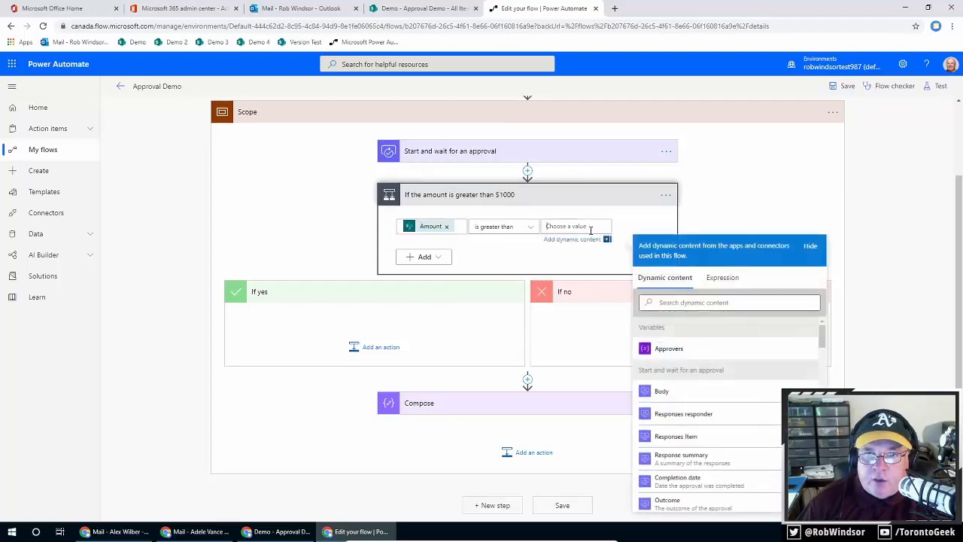
{"action": "type", "text": "1000"}
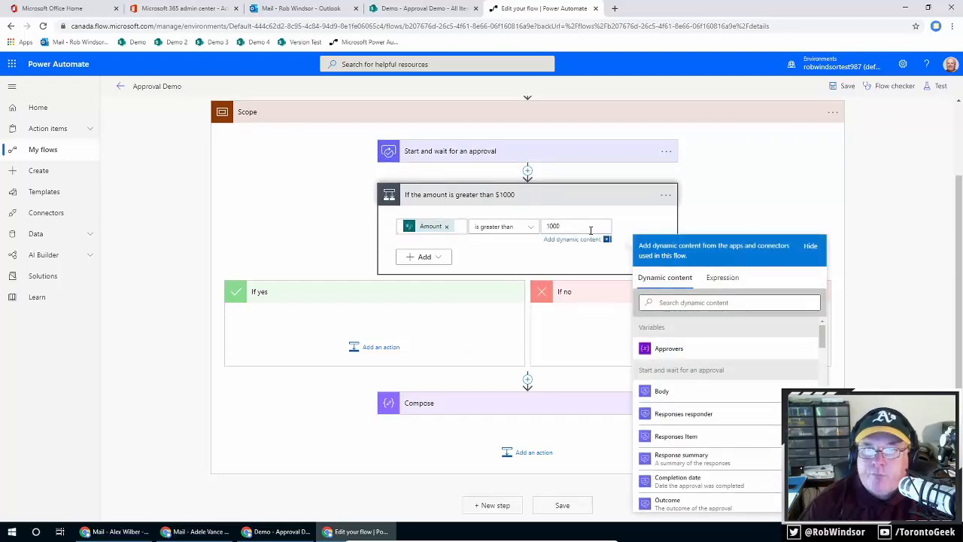
{"action": "key", "text": "Tab"}
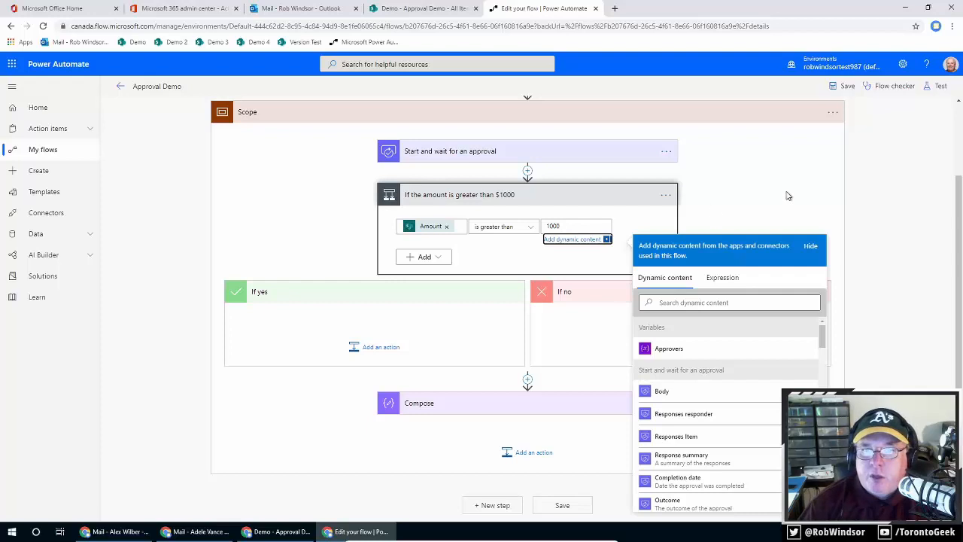
{"action": "left_click", "coordinate": [885, 185]}
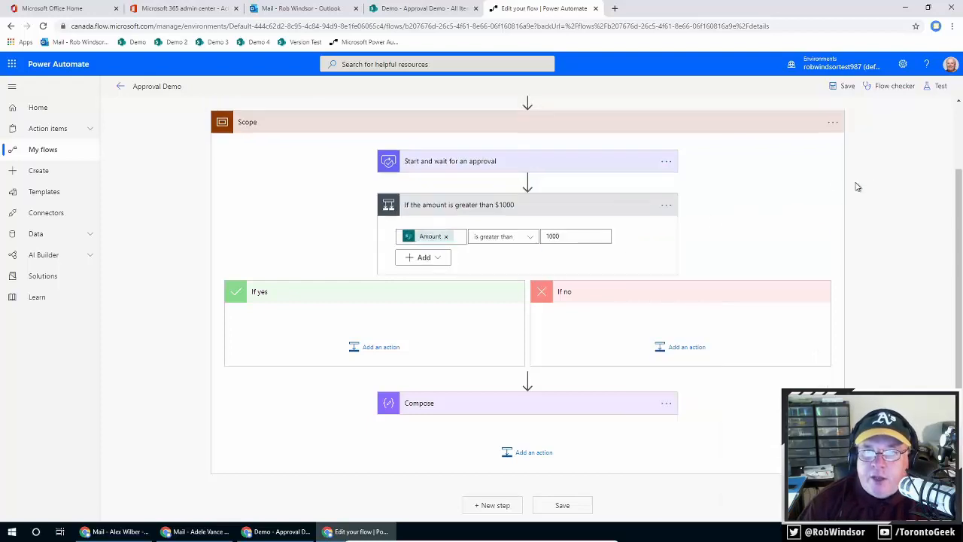
Step: Add an Append to string variable action to the condition's If yes branch
{"action": "left_click", "coordinate": [380, 348]}
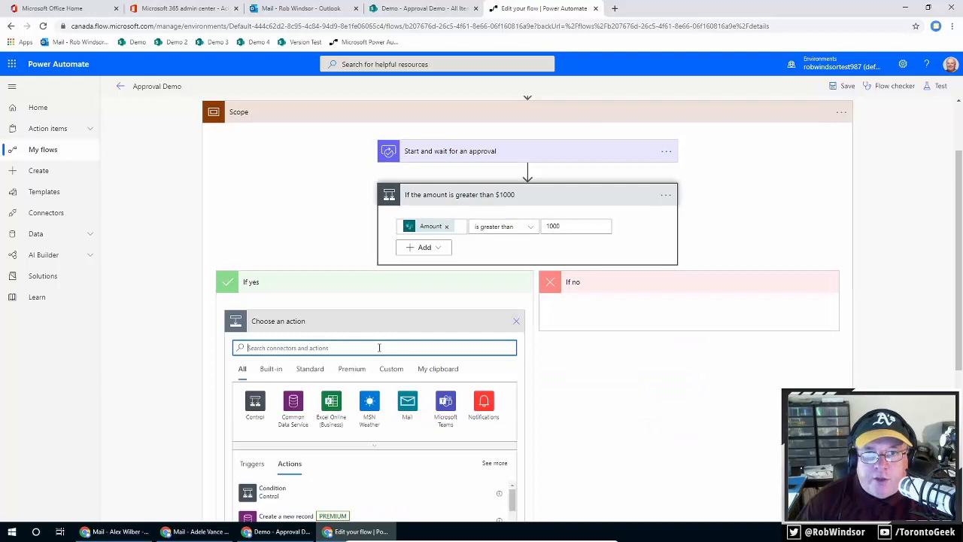
{"action": "scroll", "coordinate": [379, 348], "scroll_direction": "up", "scroll_amount": 2}
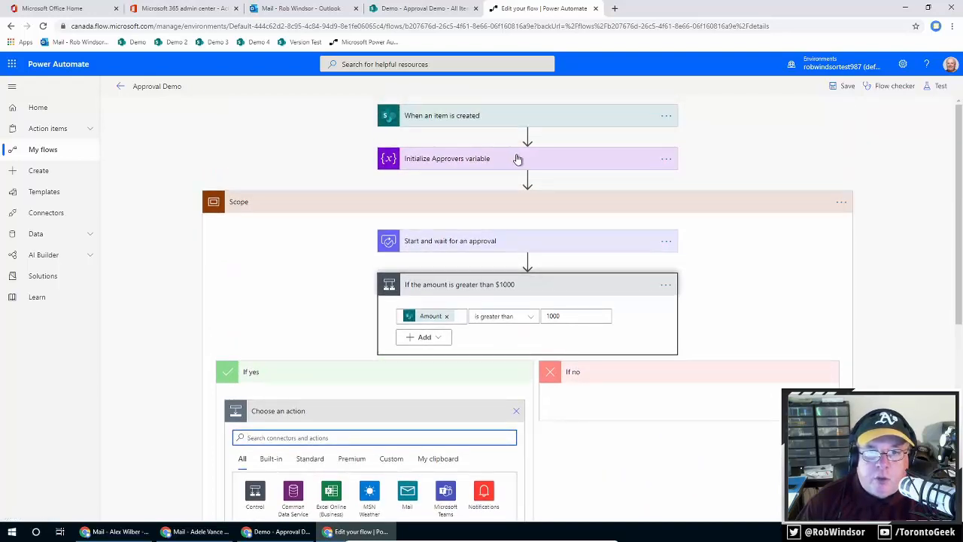
{"action": "scroll", "coordinate": [518, 158], "scroll_direction": "down", "scroll_amount": 2}
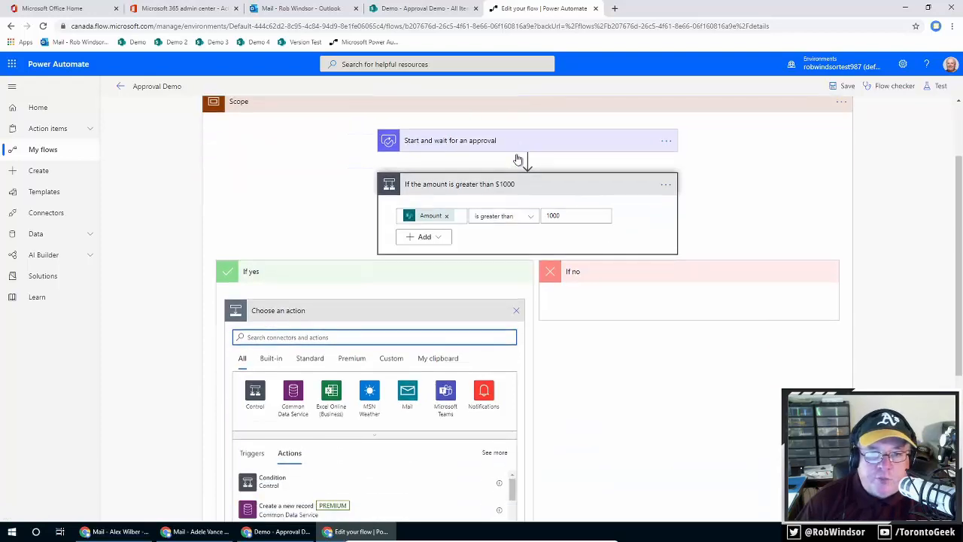
{"action": "type", "text": "var"}
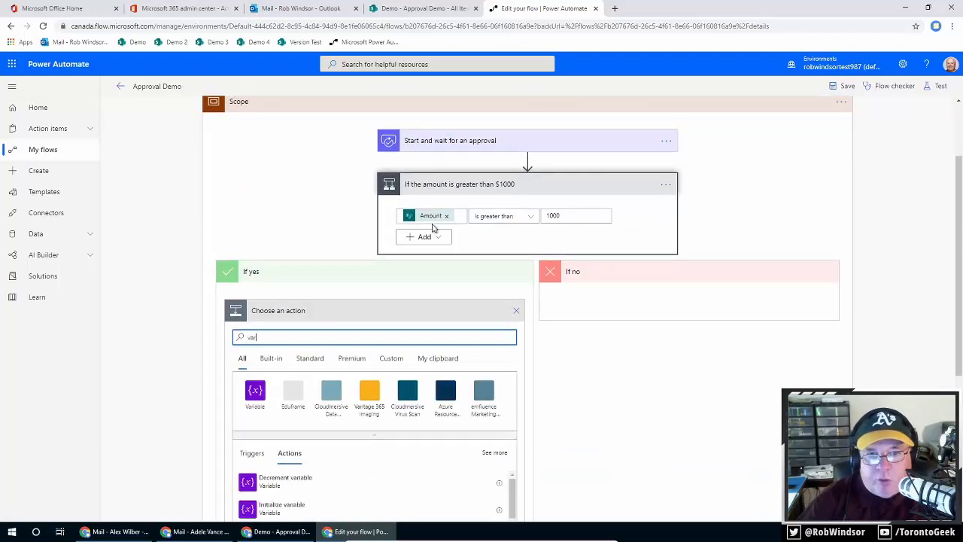
{"action": "left_click", "coordinate": [255, 394]}
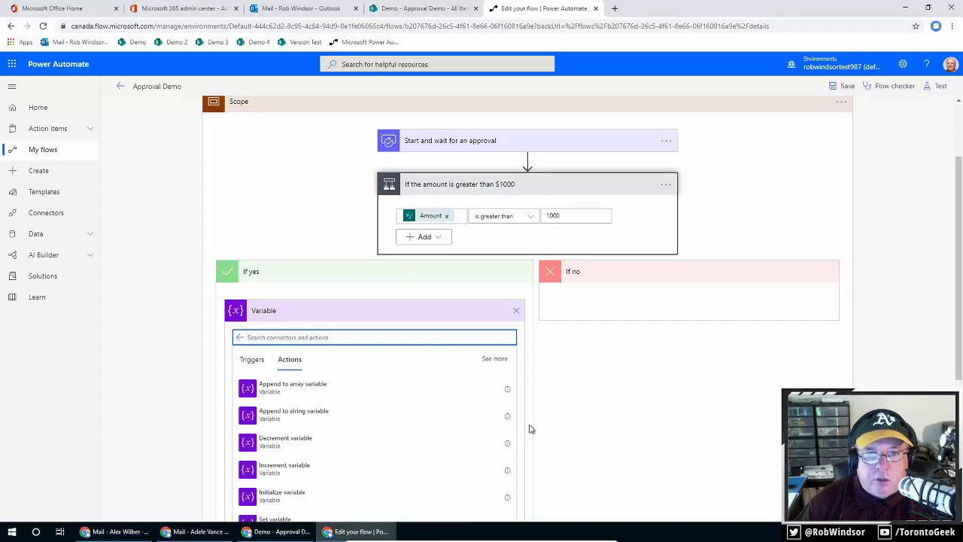
{"action": "scroll", "coordinate": [531, 428], "scroll_direction": "down", "scroll_amount": 2}
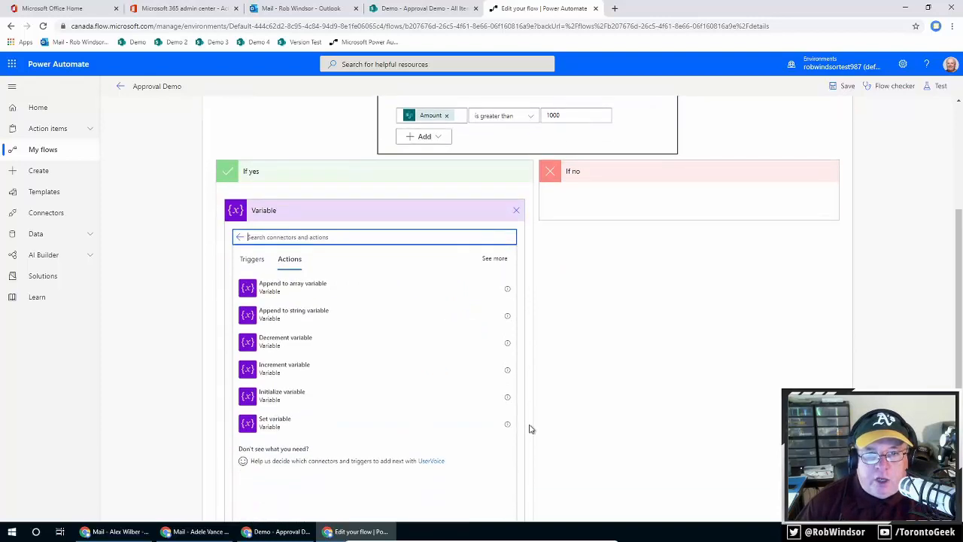
{"action": "left_click", "coordinate": [332, 317]}
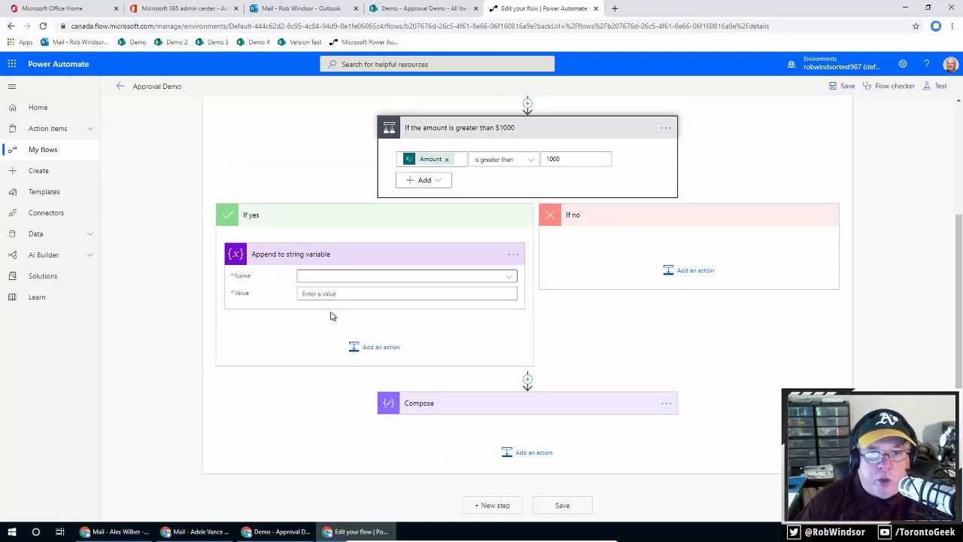
Step: Set Approvers as the variable that the Append to string variable action extends
{"action": "left_click", "coordinate": [512, 277]}
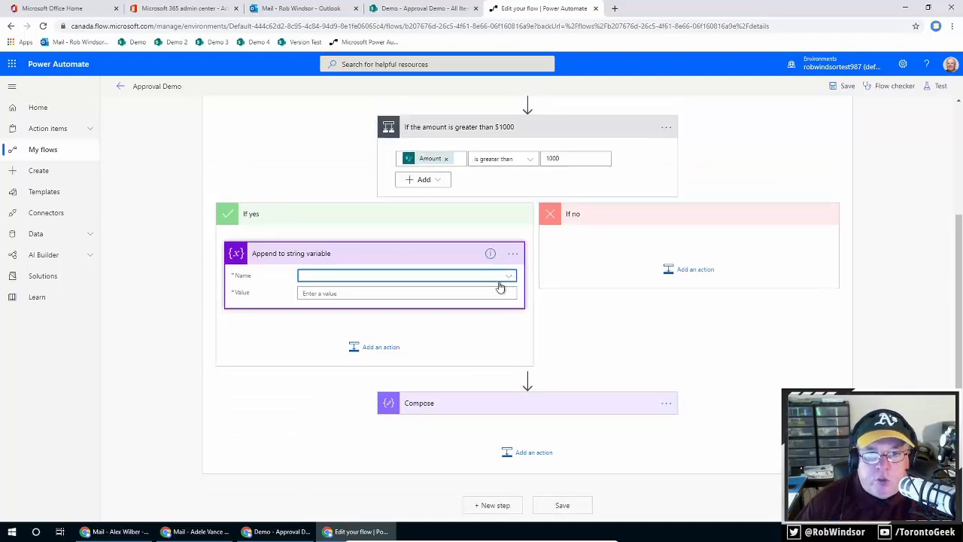
{"action": "left_click", "coordinate": [514, 277]}
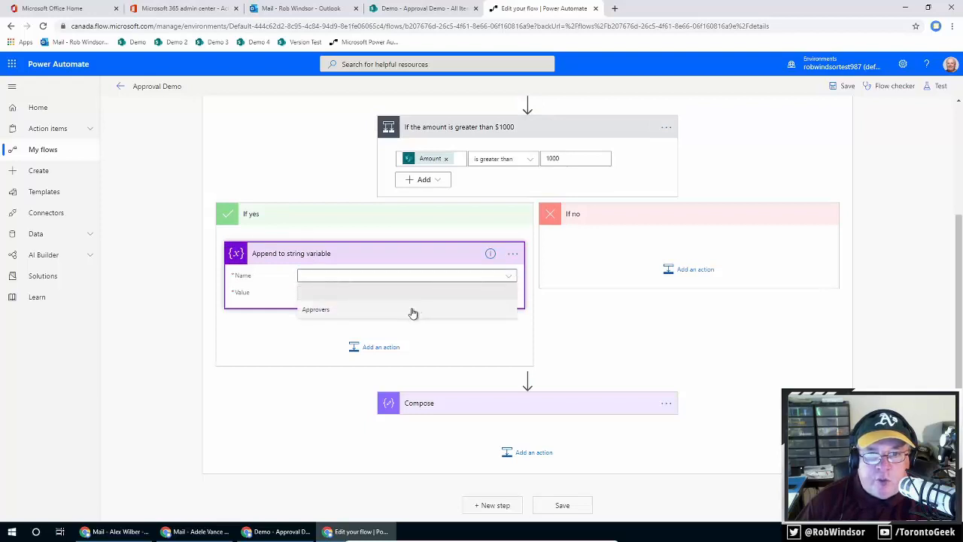
{"action": "left_click", "coordinate": [413, 308]}
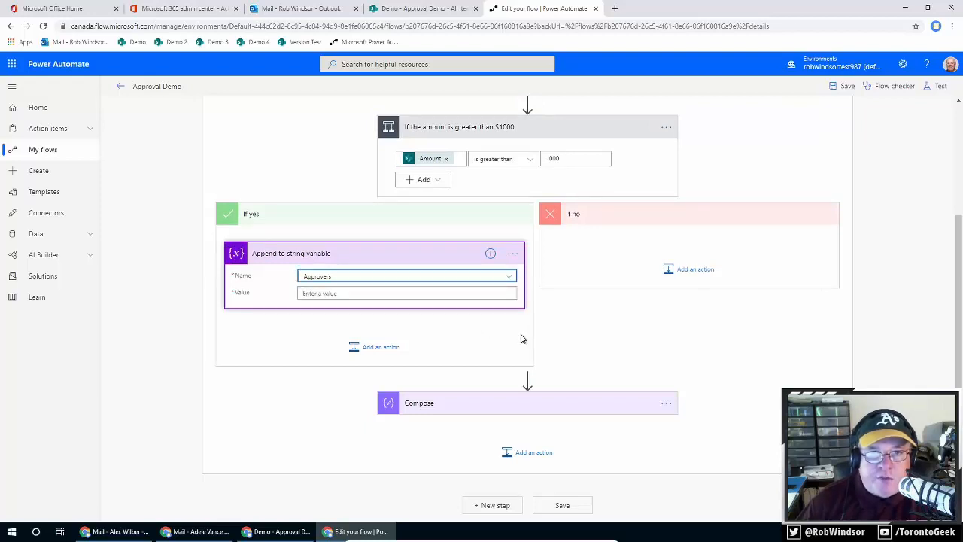
Step: Copy the second approver's e-mail from the Microsoft 365 admin center and enter it as the value to append in the flow
{"action": "left_click", "coordinate": [188, 8]}
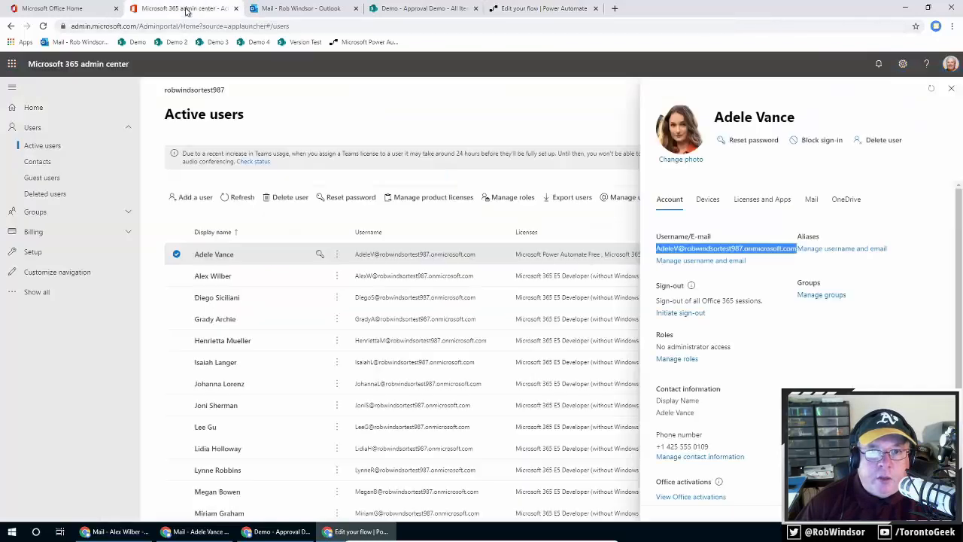
{"action": "left_click", "coordinate": [208, 277]}
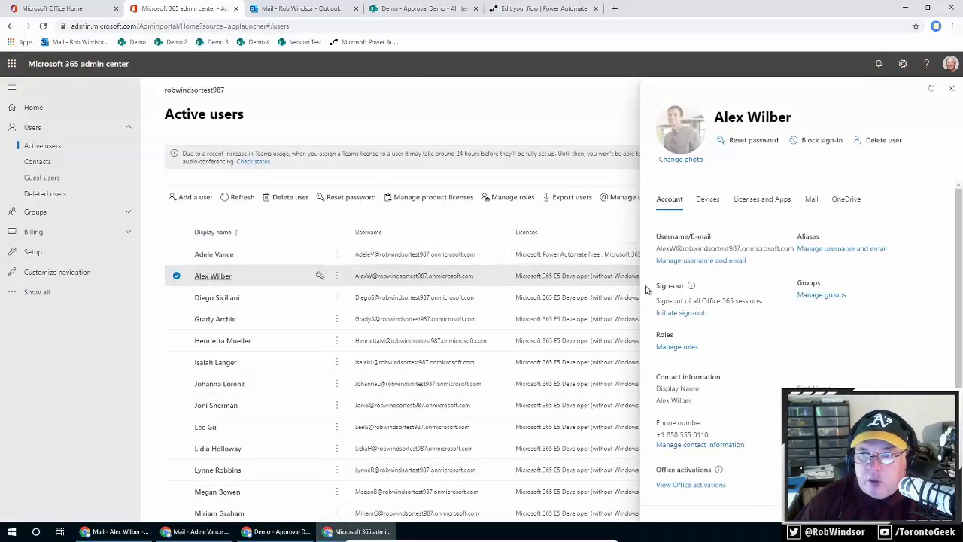
{"action": "left_click_drag", "start_coordinate": [657, 248], "coordinate": [794, 249]}
{"action": "key", "text": "ctrl+c"}
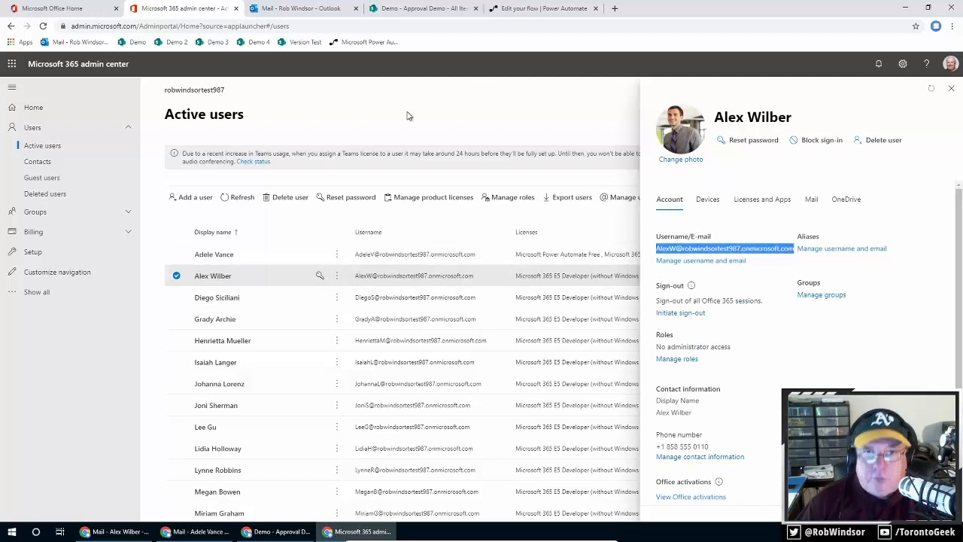
{"action": "left_click", "coordinate": [527, 9]}
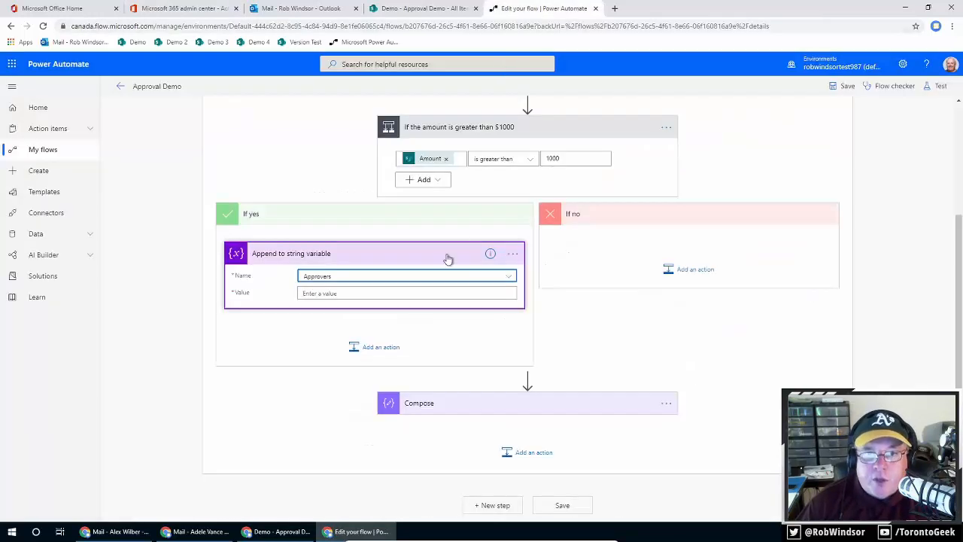
{"action": "left_click", "coordinate": [419, 293]}
{"action": "key", "text": "ctrl+v"}
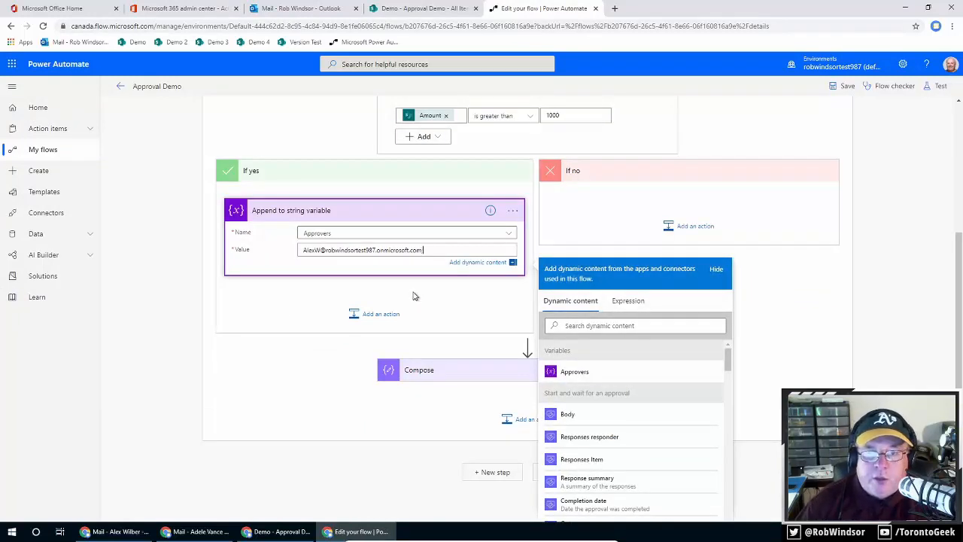
Step: Rename the Append to string variable action in the If yes branch as "Append second approver to Approvers variable"
{"action": "left_click", "coordinate": [514, 213]}
{"action": "left_click", "coordinate": [512, 253]}
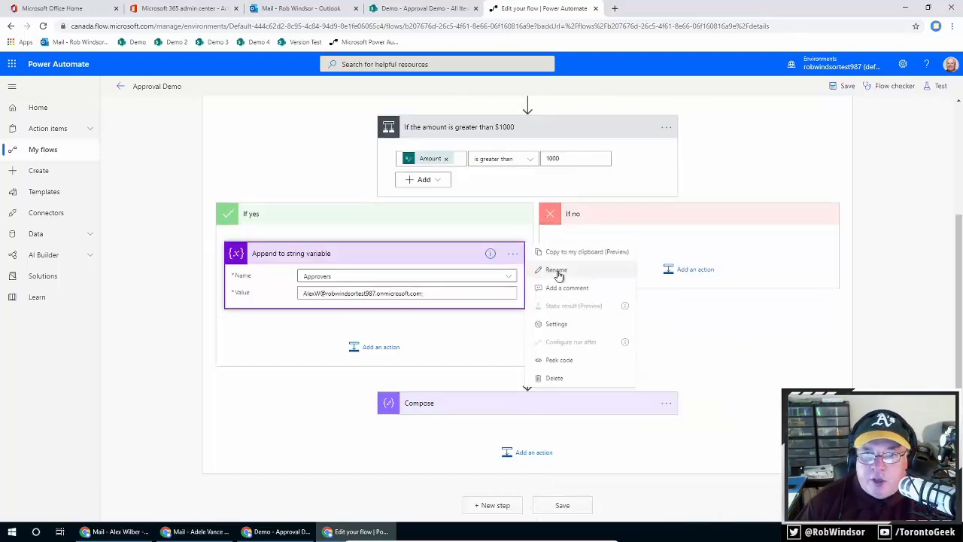
{"action": "left_click", "coordinate": [555, 271]}
{"action": "key", "text": "Home"}
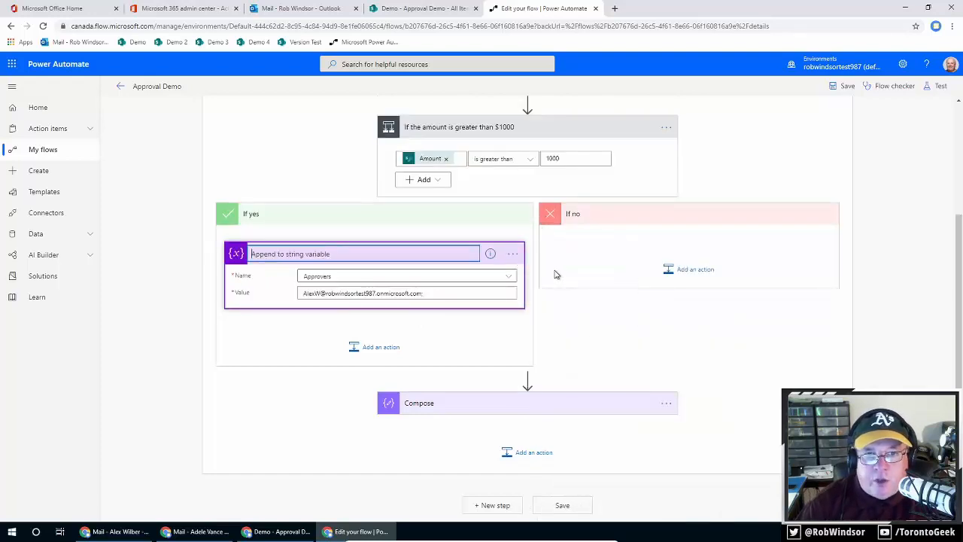
{"action": "key", "text": "Right"}
{"action": "key", "text": "Right"}
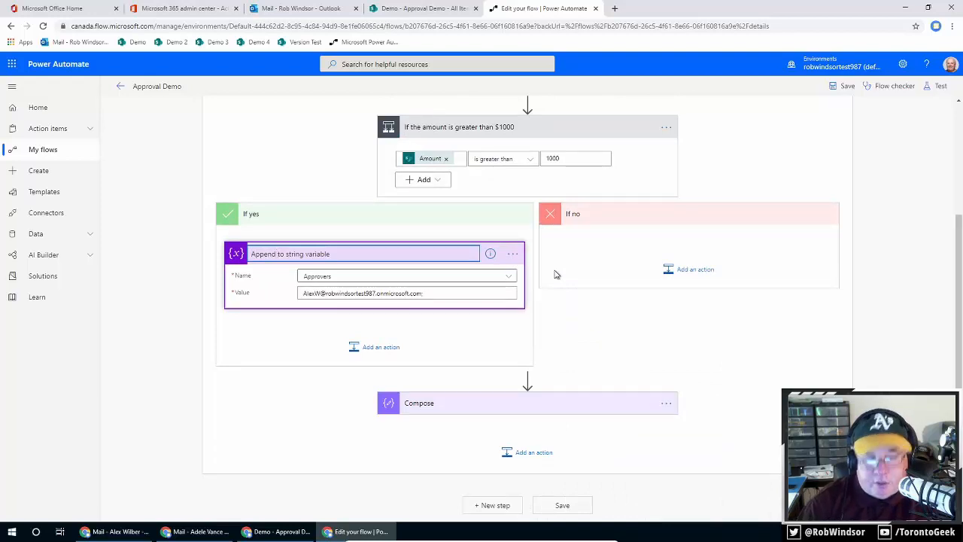
{"action": "type", "text": "second approv"}
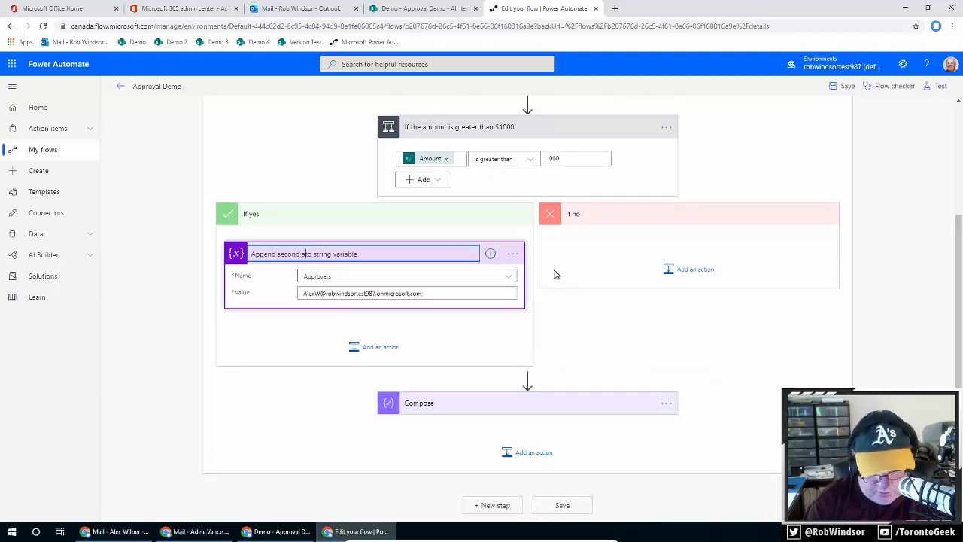
{"action": "type", "text": "er"}
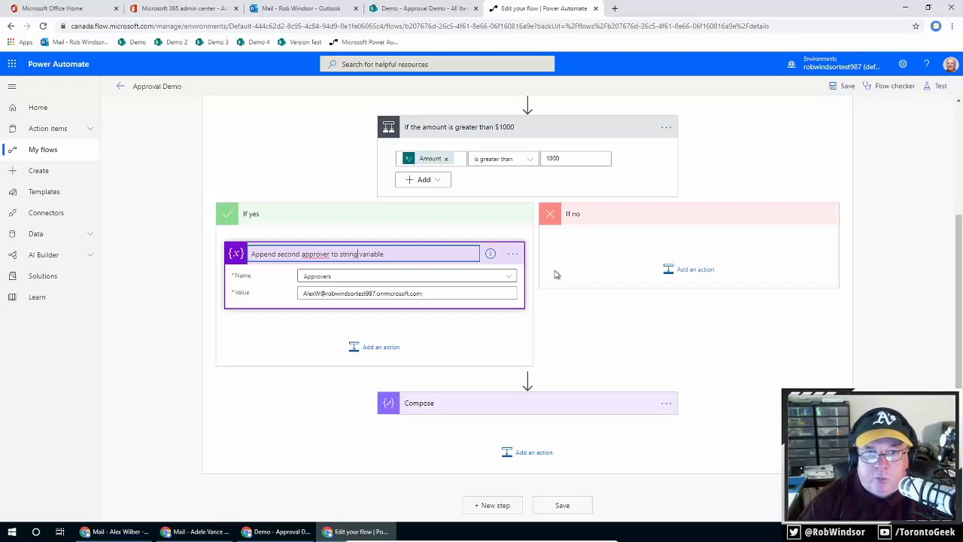
{"action": "key", "text": "BackSpace"}
{"action": "key", "text": "BackSpace"}
{"action": "key", "text": "BackSpace"}
{"action": "key", "text": "BackSpace"}
{"action": "key", "text": "BackSpace"}
{"action": "key", "text": "BackSpace"}
{"action": "type", "text": "Approver"}
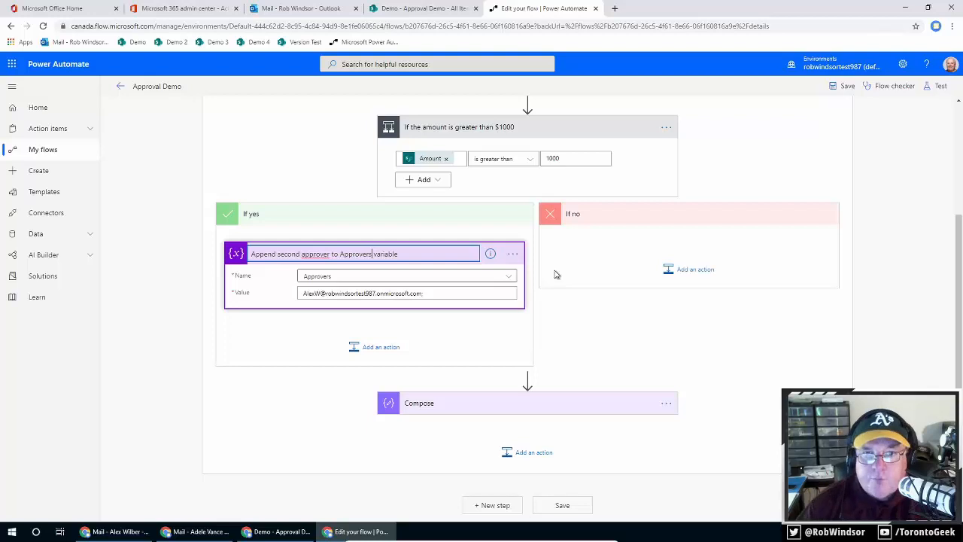
{"action": "type", "text": "s"}
{"action": "left_click", "coordinate": [897, 230]}
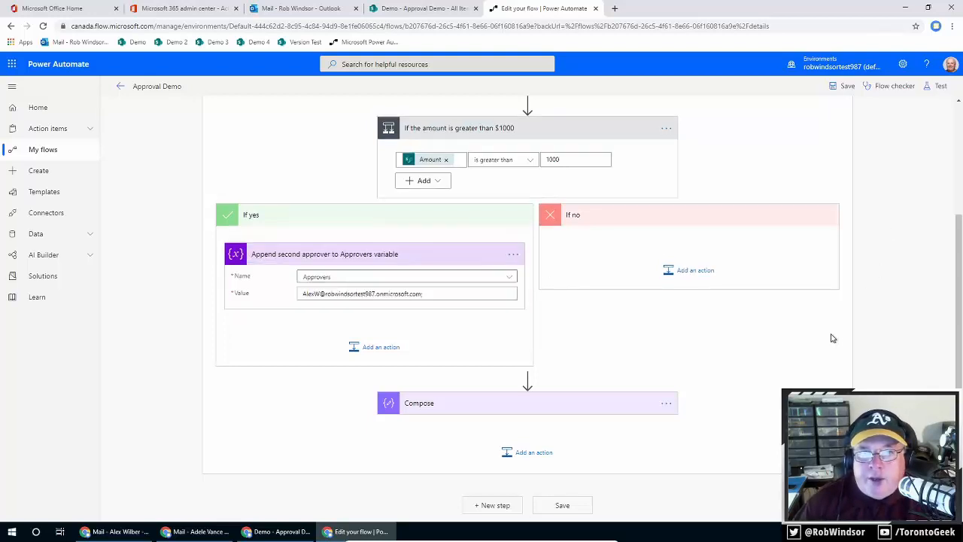
Step: Collapse the "If the amount is greater than $1000" condition and move the Start and wait for an approval action directly below it
{"action": "scroll", "coordinate": [854, 269], "scroll_direction": "up", "scroll_amount": 2}
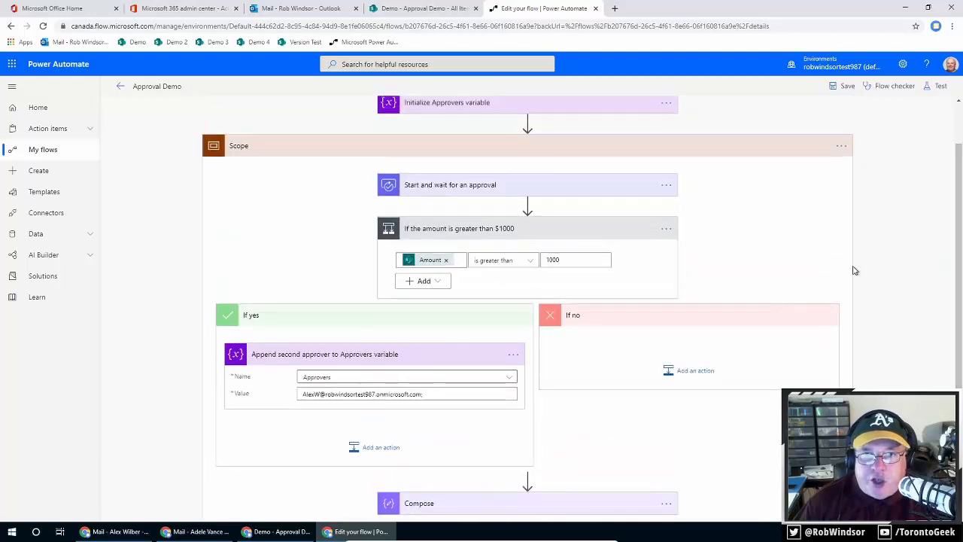
{"action": "left_click", "coordinate": [594, 226]}
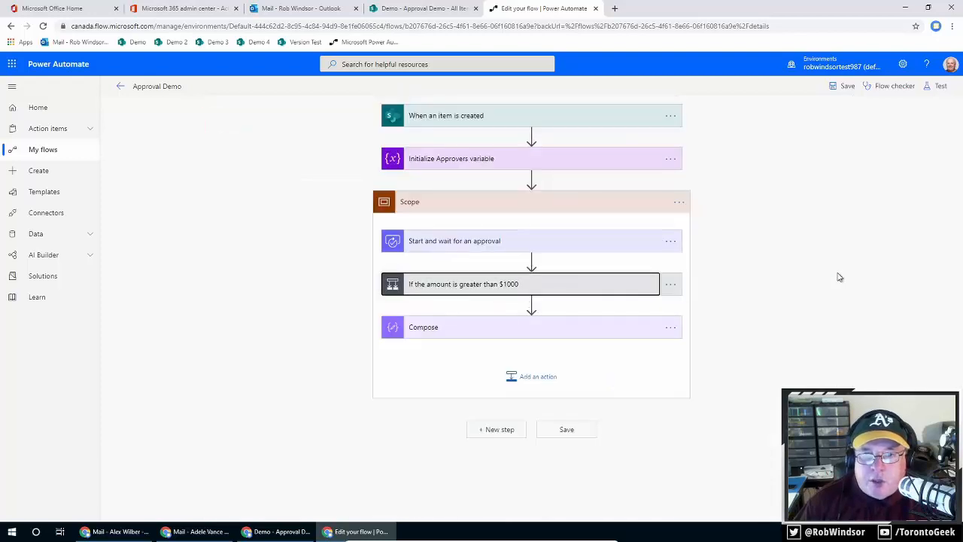
{"action": "left_click", "coordinate": [572, 244]}
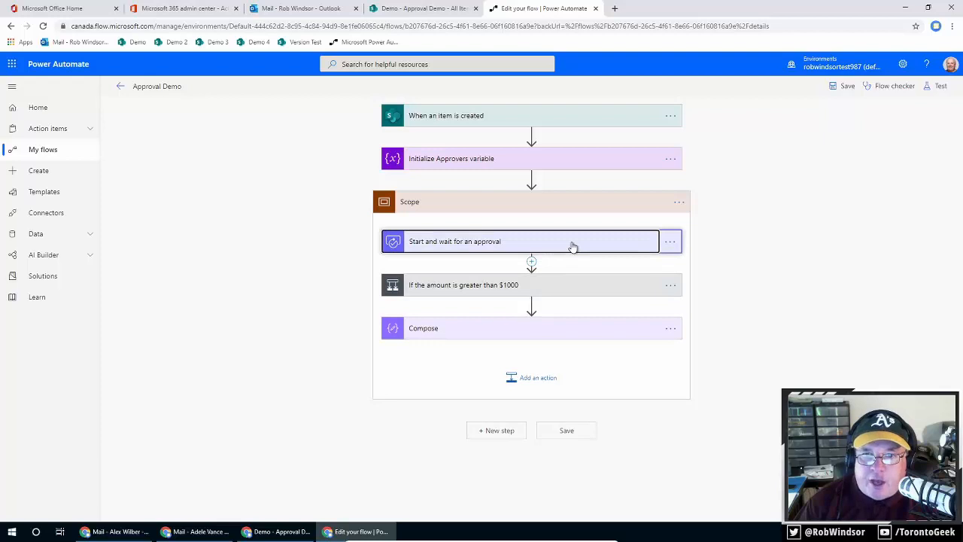
{"action": "left_click_drag", "start_coordinate": [572, 247], "coordinate": [569, 312]}
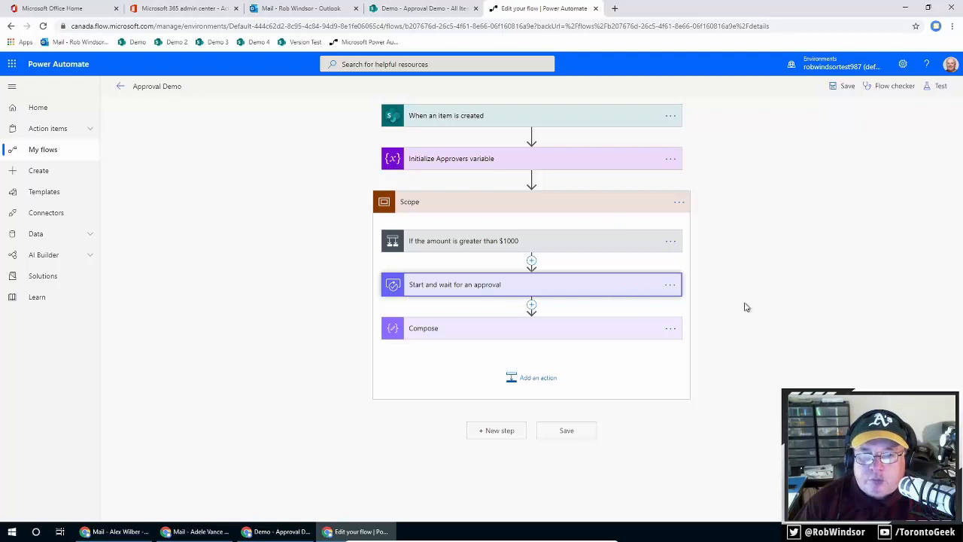
Step: Replace the fixed assignee of the Start and wait for an approval action with the Approvers variable, and save the flow
{"action": "left_click", "coordinate": [615, 294]}
{"action": "scroll", "coordinate": [768, 325], "scroll_direction": "down", "scroll_amount": 1}
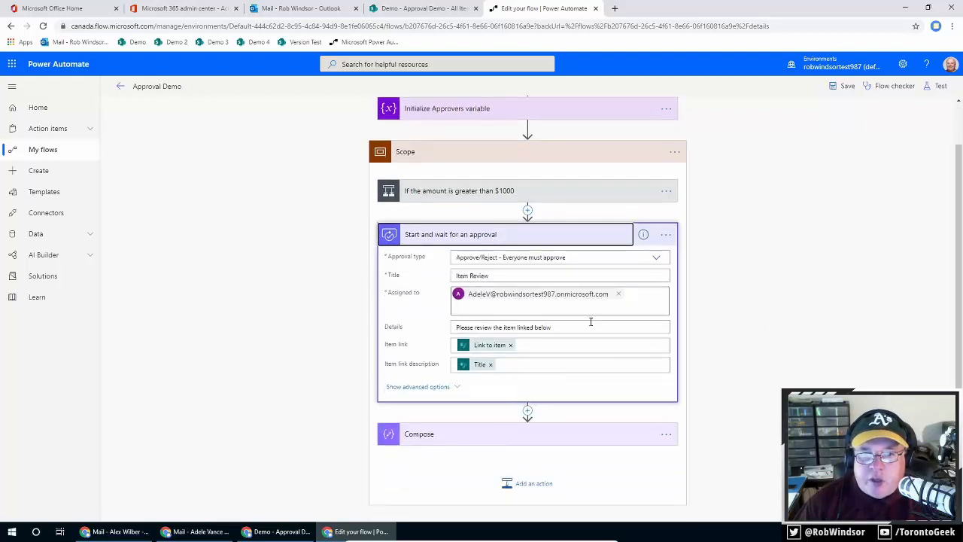
{"action": "left_click", "coordinate": [619, 294]}
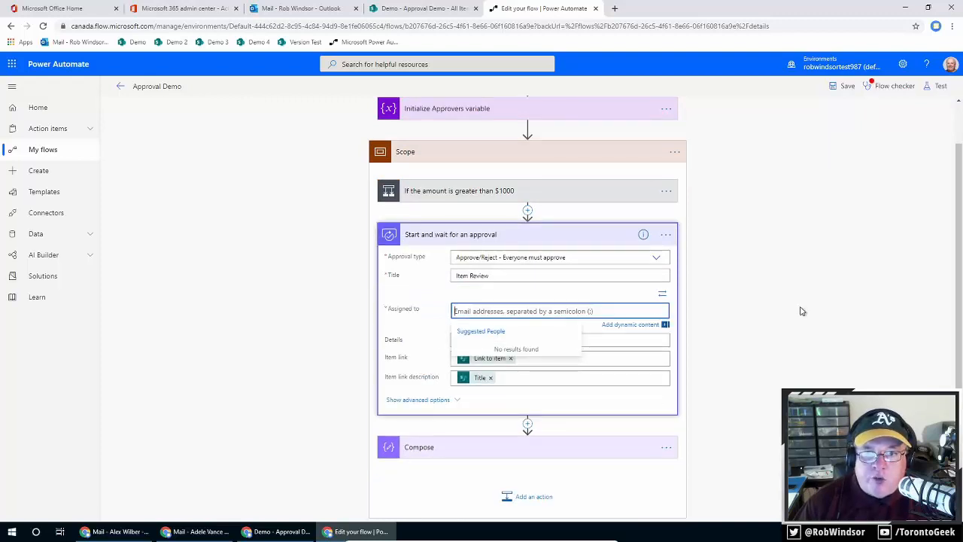
{"action": "left_click", "coordinate": [662, 298]}
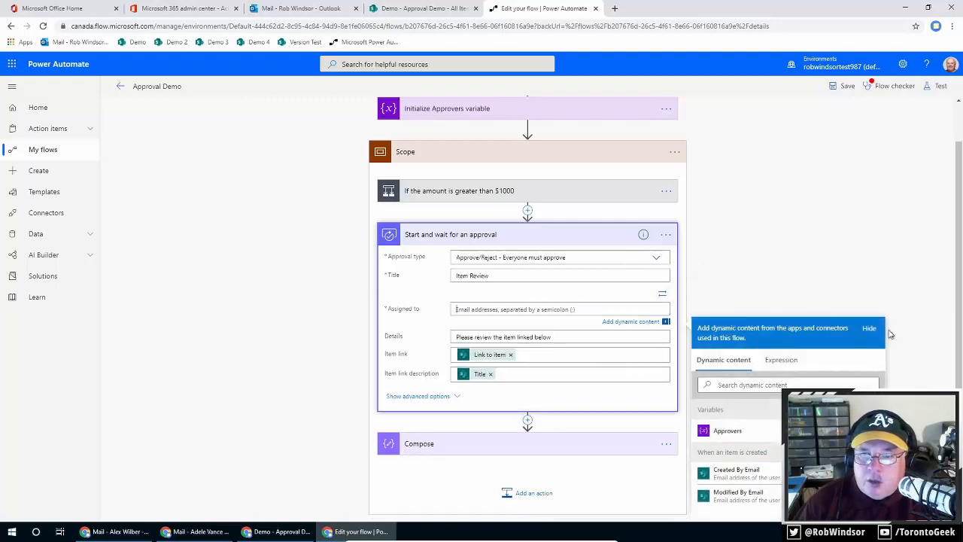
{"action": "scroll", "coordinate": [915, 334], "scroll_direction": "down", "scroll_amount": 2}
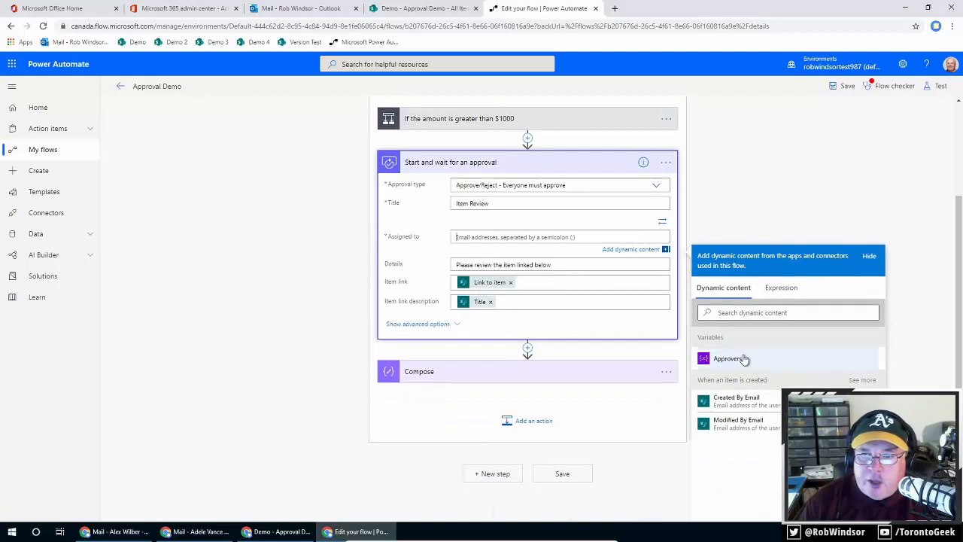
{"action": "left_click", "coordinate": [727, 359]}
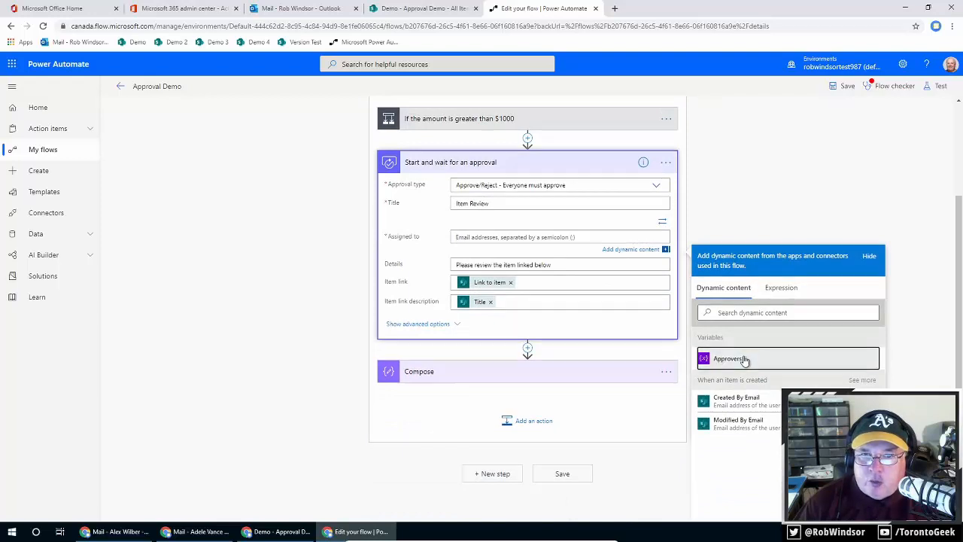
{"action": "left_click", "coordinate": [734, 196]}
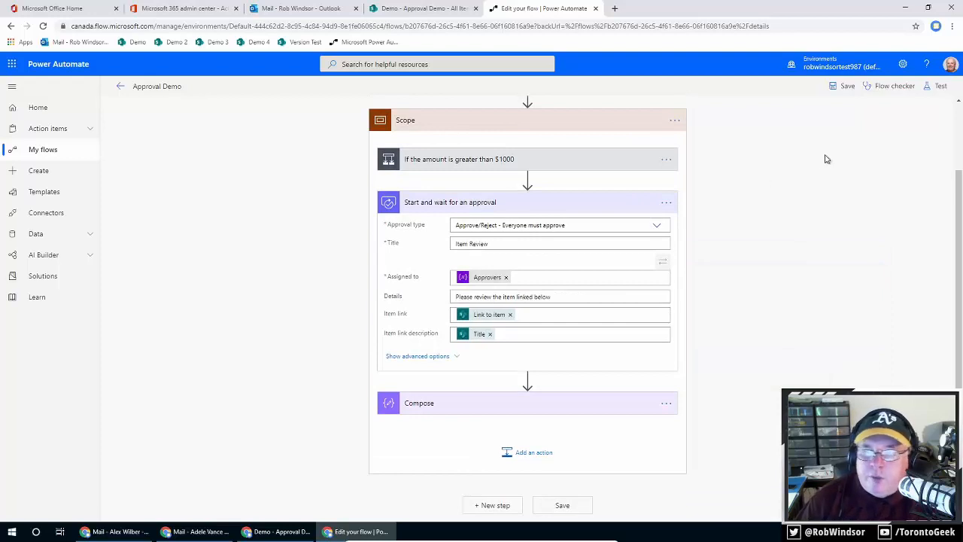
{"action": "left_click", "coordinate": [846, 87]}
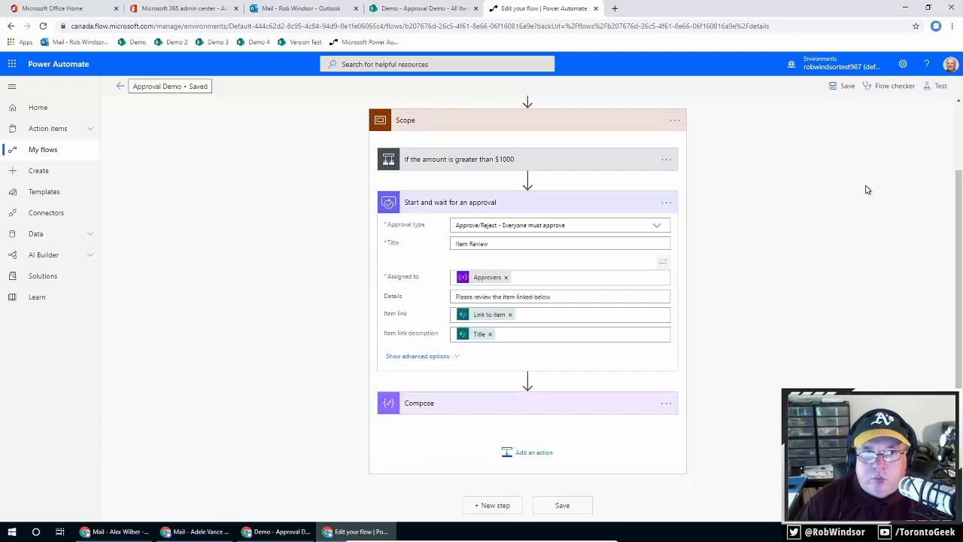
Step: Switch to the Approval Demo list in SharePoint and create a new item titled Item 5 with an amount of 100
{"action": "left_click", "coordinate": [278, 532]}
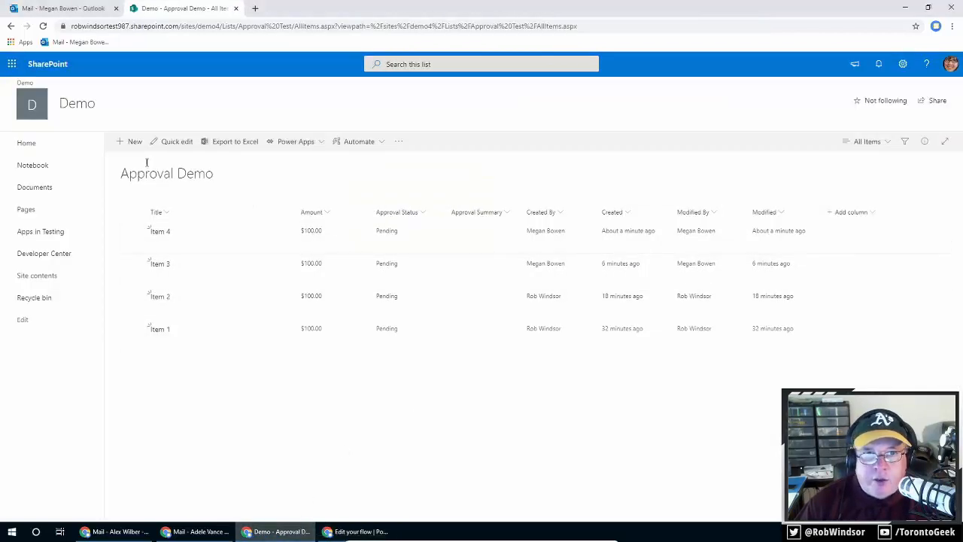
{"action": "left_click", "coordinate": [132, 142]}
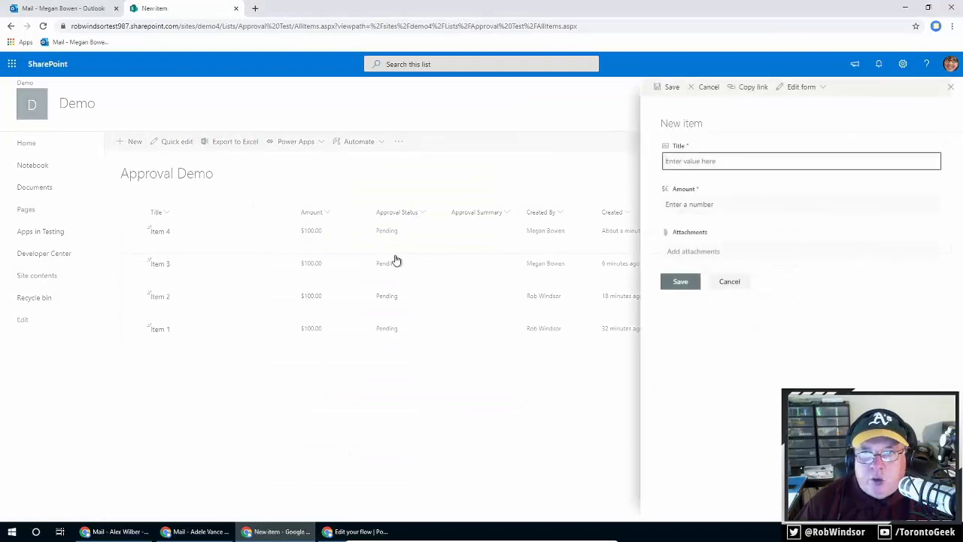
{"action": "type", "text": "Item 5"}
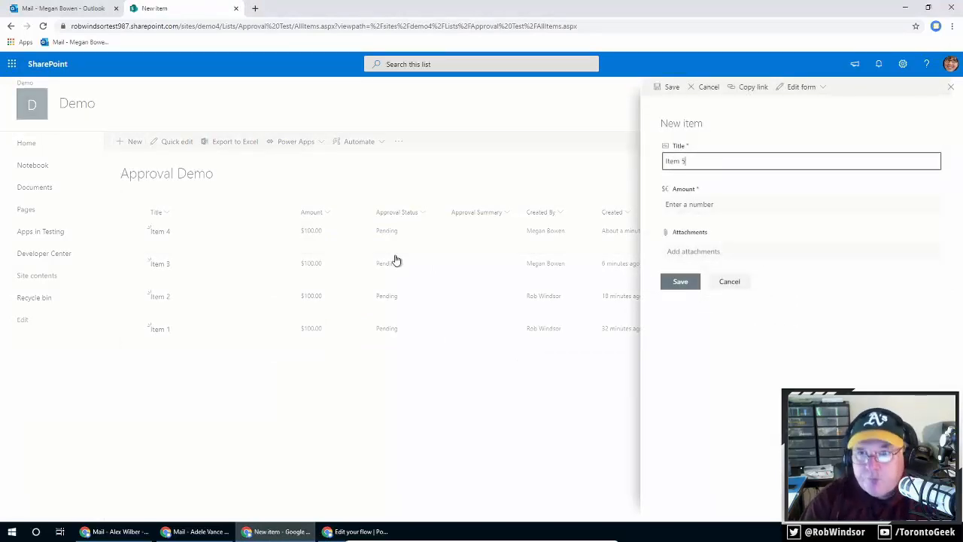
{"action": "key", "text": "ctrl+a"}
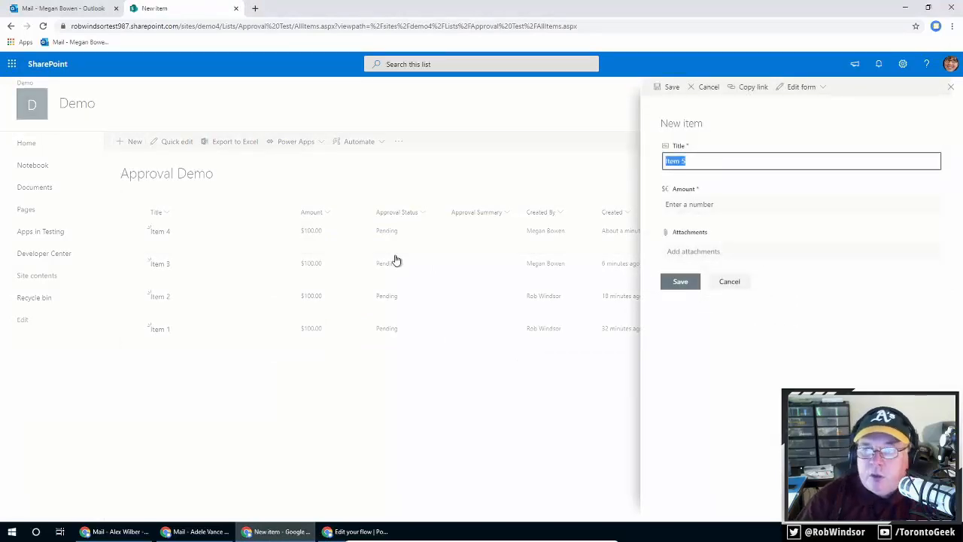
{"action": "left_click", "coordinate": [678, 202]}
{"action": "type", "text": "10"}
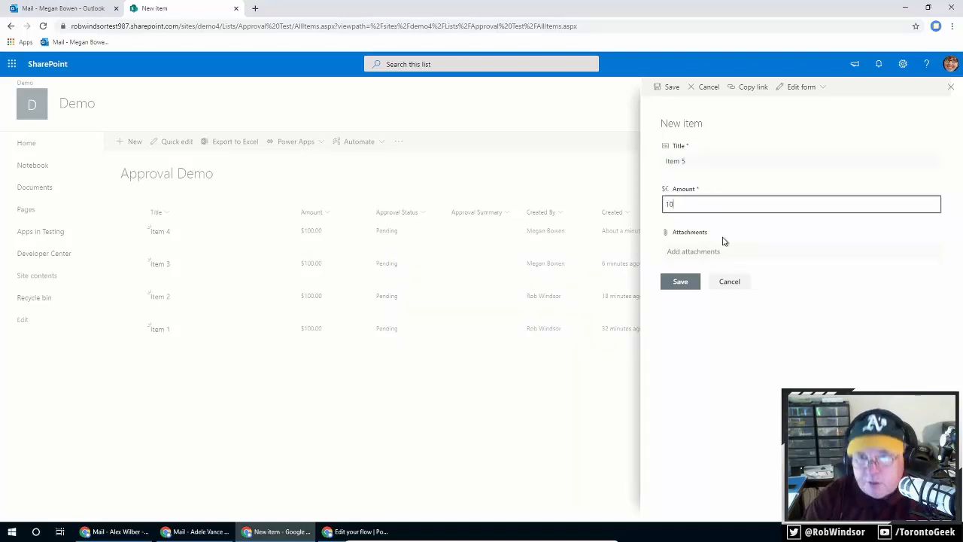
{"action": "type", "text": "0"}
{"action": "left_click", "coordinate": [682, 283]}
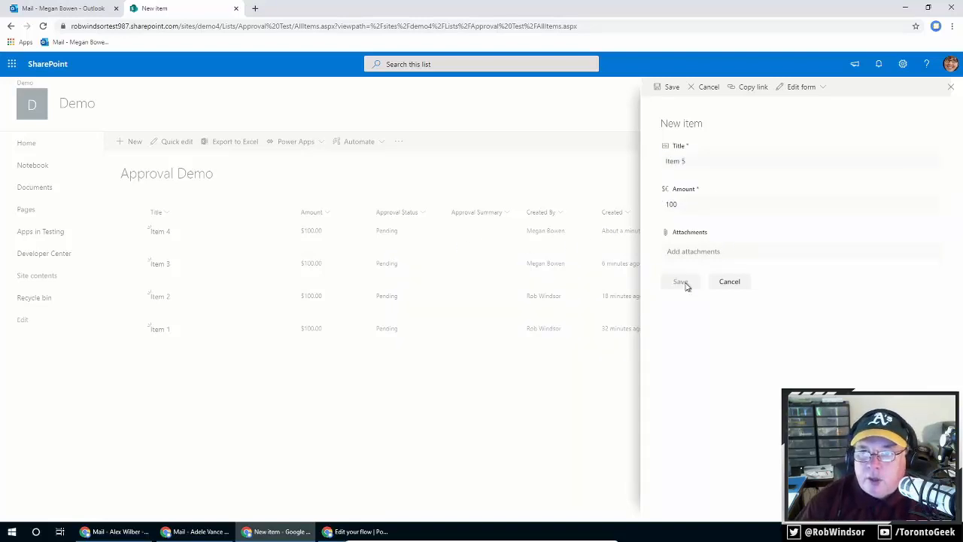
Step: Create another Approval Demo list item titled Item 6 with an amount of 1500
{"action": "left_click", "coordinate": [125, 144]}
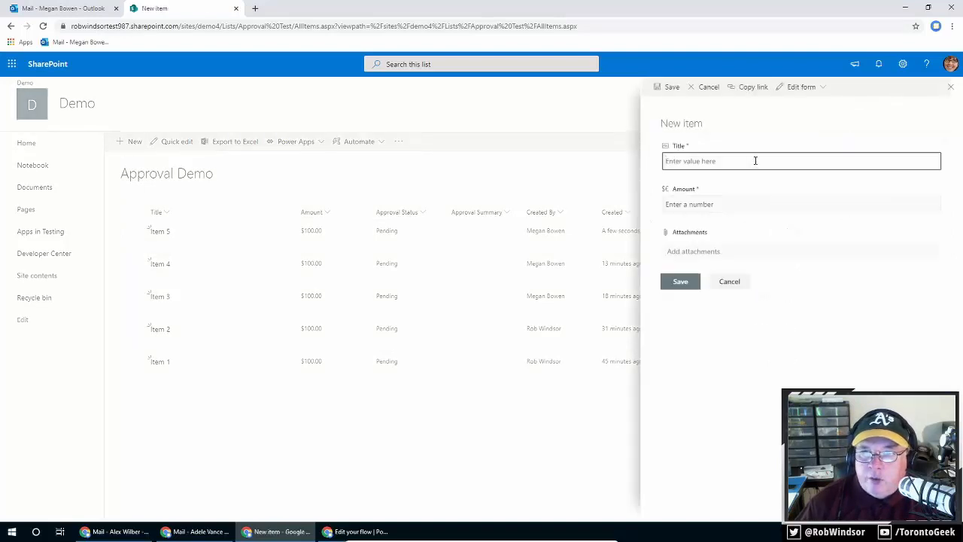
{"action": "type", "text": "Item 6"}
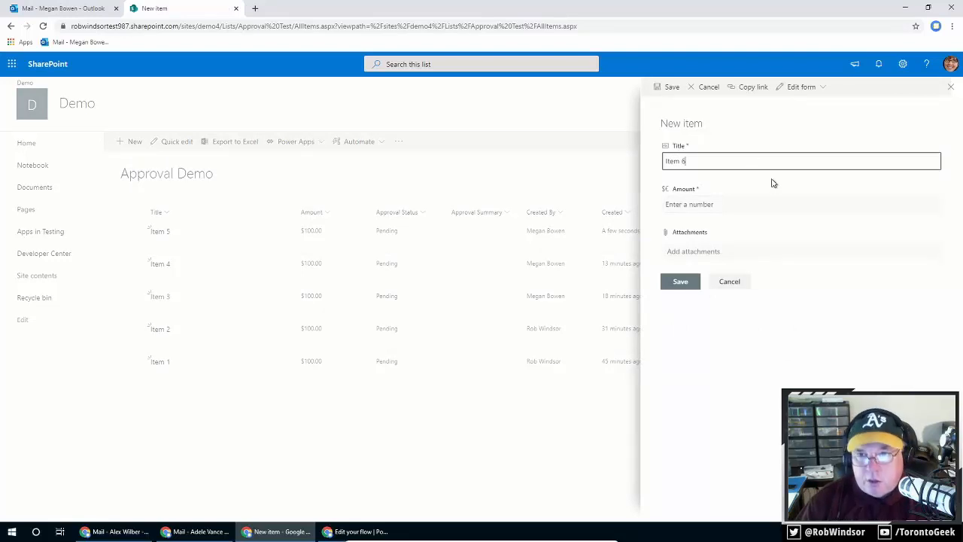
{"action": "key", "text": "ctrl+a"}
{"action": "left_click", "coordinate": [751, 202]}
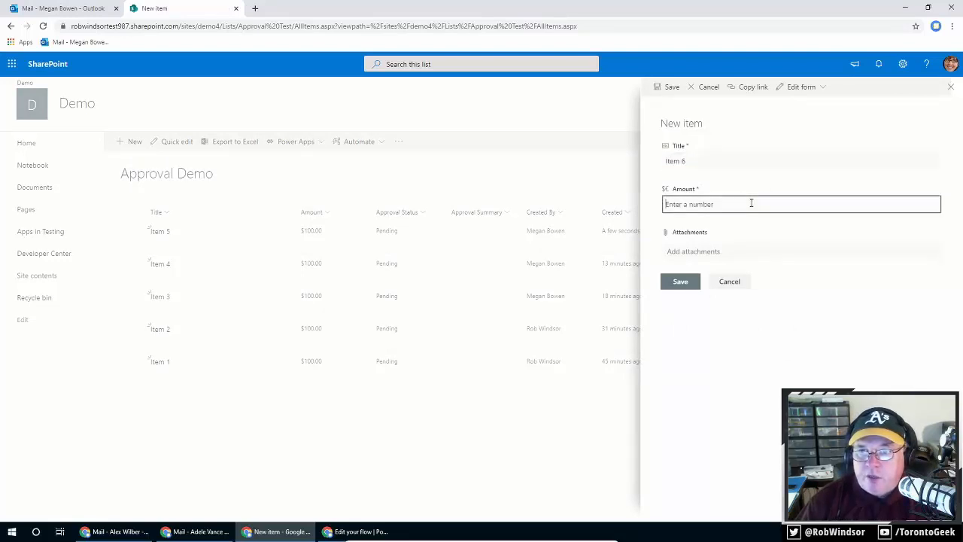
{"action": "type", "text": "1500"}
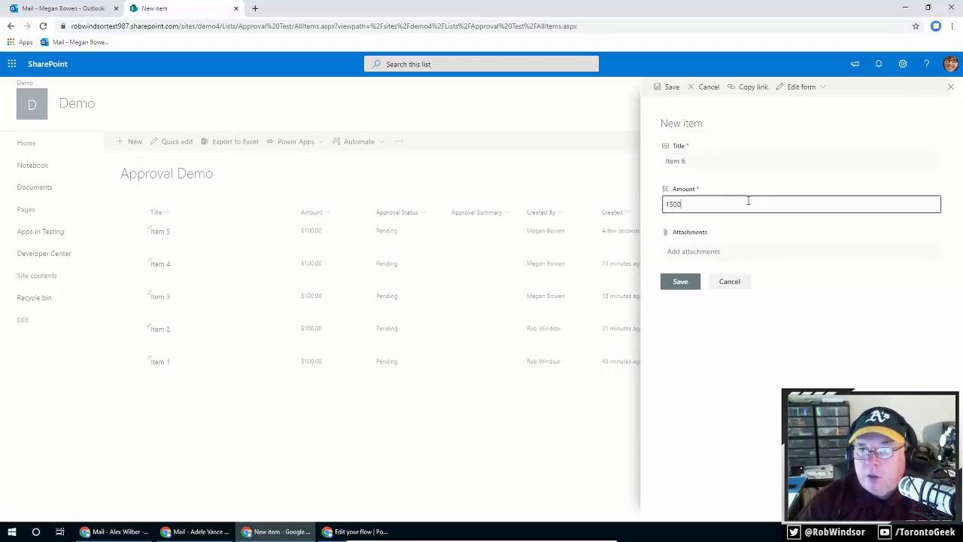
{"action": "left_click", "coordinate": [684, 284]}
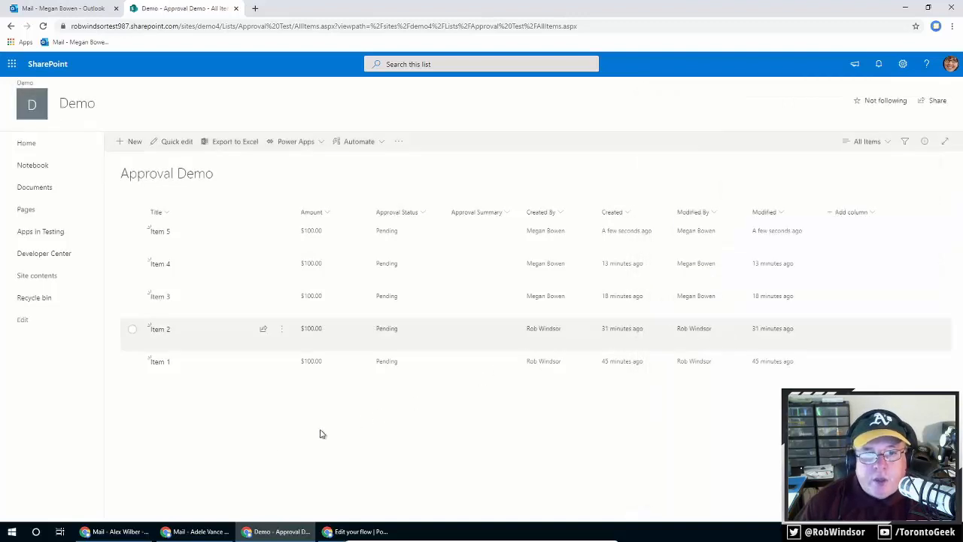
Step: Switch to the first approver's Outlook mailbox and approve the Item 5 review request without a reason
{"action": "left_click", "coordinate": [197, 531]}
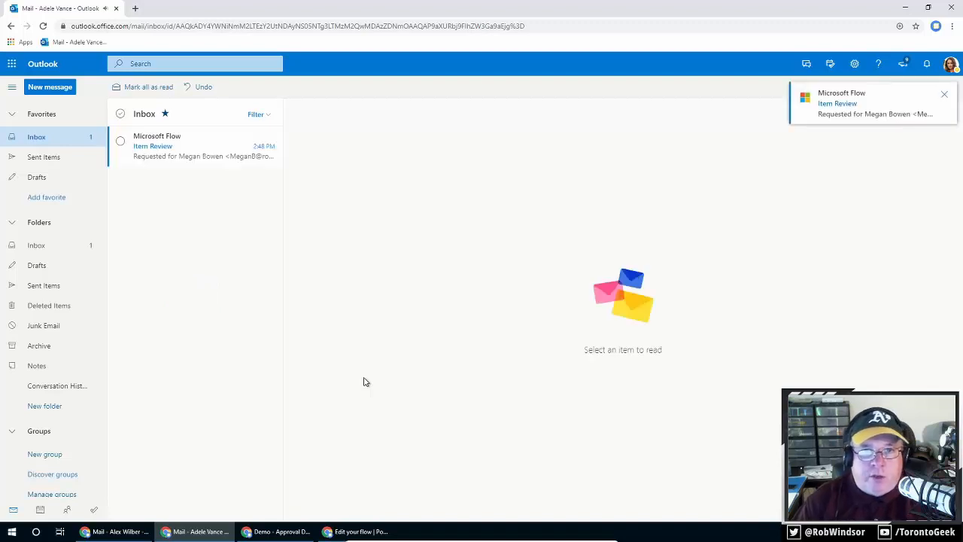
{"action": "left_click", "coordinate": [161, 151]}
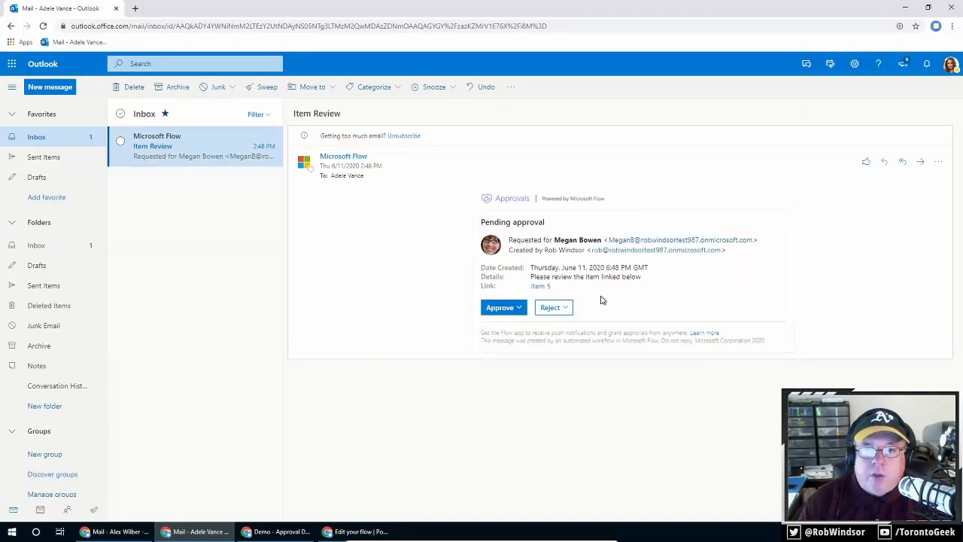
{"action": "left_click", "coordinate": [522, 308]}
{"action": "left_click", "coordinate": [498, 375]}
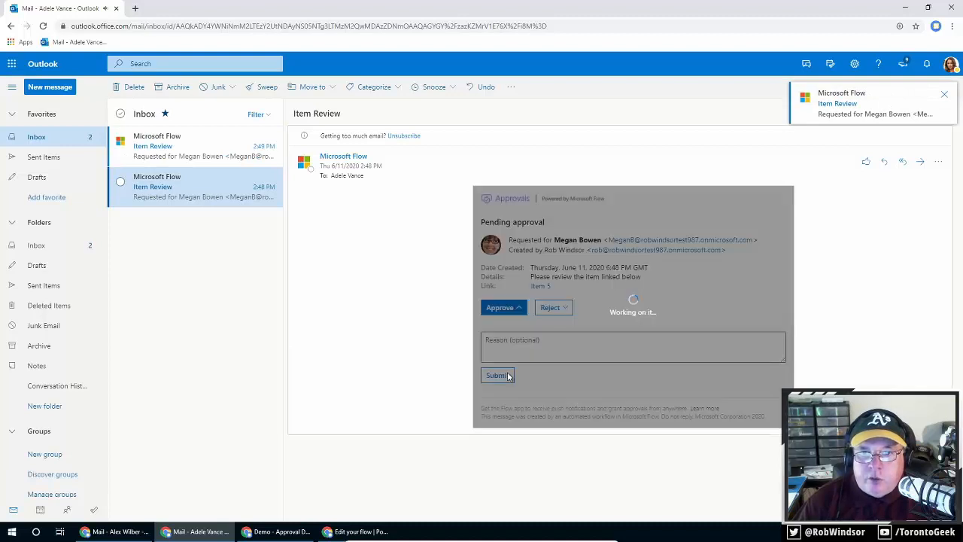
Step: Open the Item 6 review request in the inbox and approve it without a reason
{"action": "left_click", "coordinate": [162, 151]}
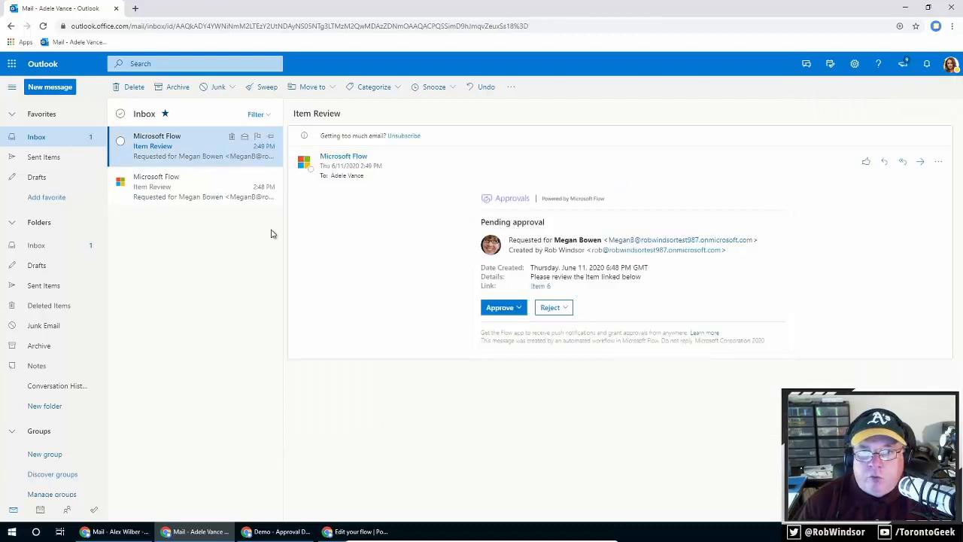
{"action": "left_click", "coordinate": [518, 310]}
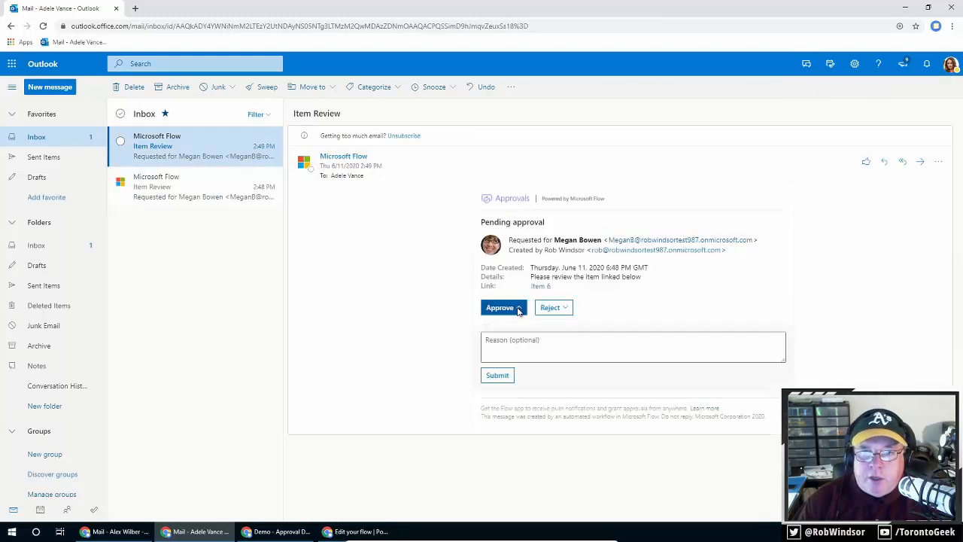
{"action": "left_click", "coordinate": [496, 376]}
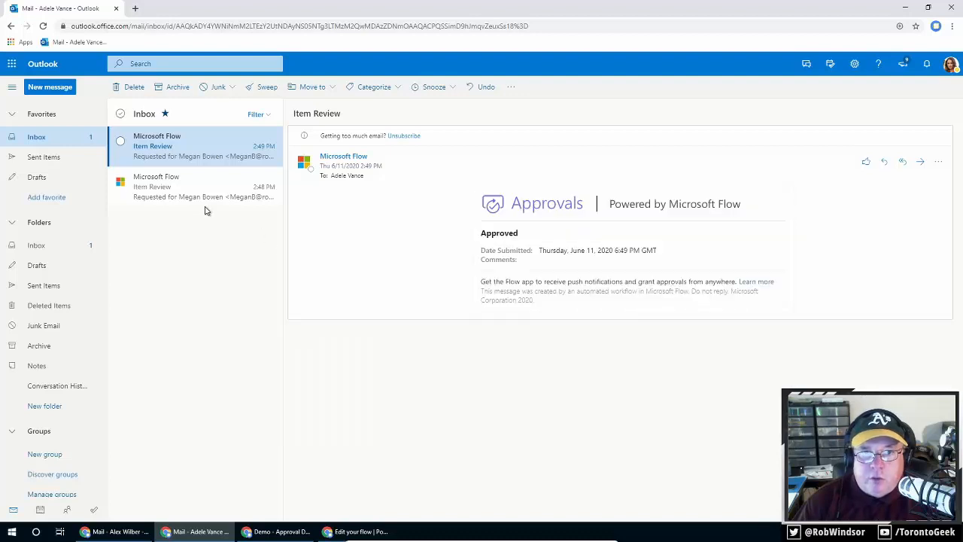
Step: Switch to the second approver's Outlook mailbox, reload it, and approve the Item 6 review request without a reason
{"action": "left_click", "coordinate": [195, 204]}
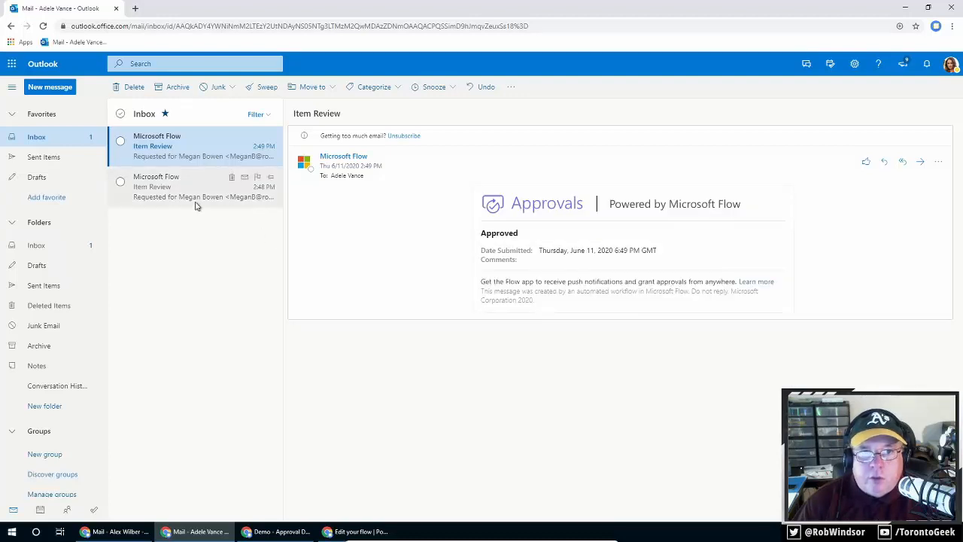
{"action": "left_click", "coordinate": [126, 532]}
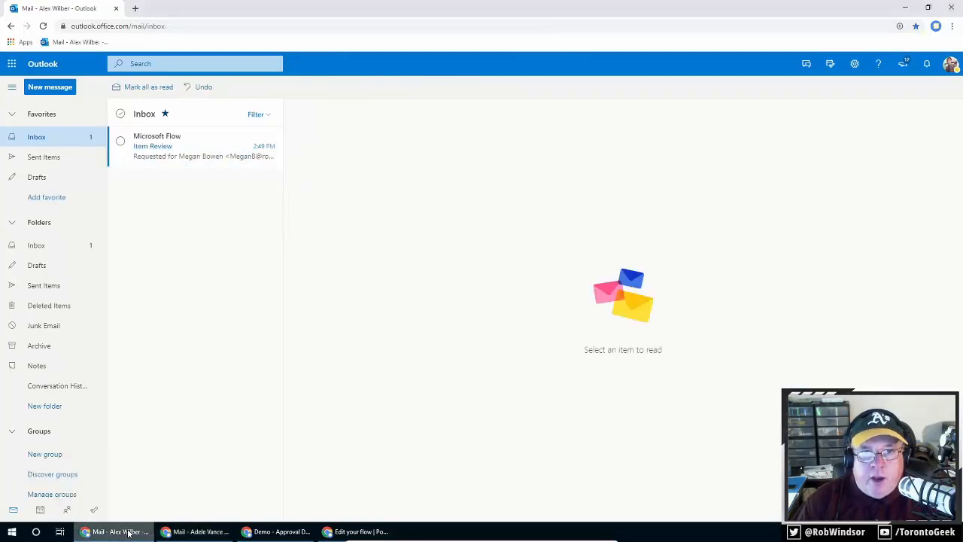
{"action": "left_click", "coordinate": [189, 159]}
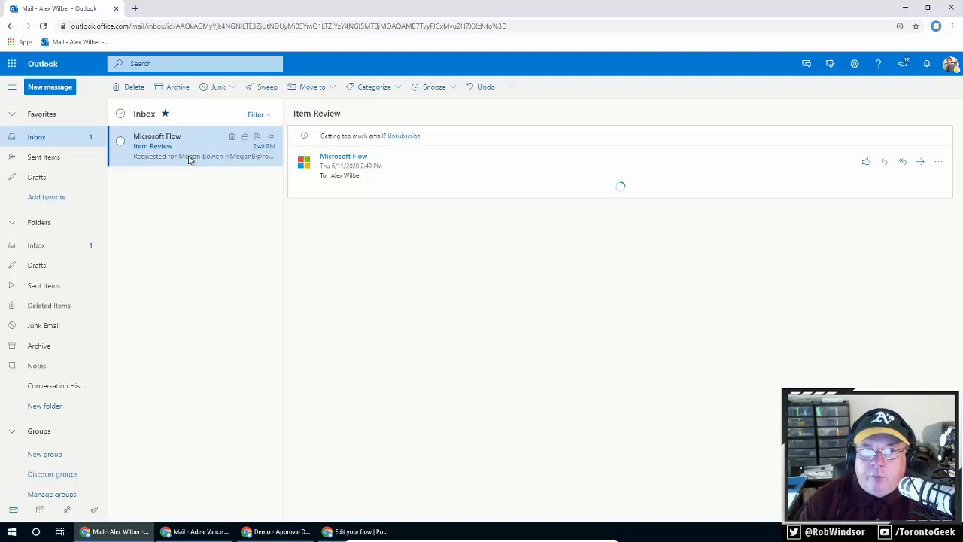
{"action": "left_click", "coordinate": [63, 45]}
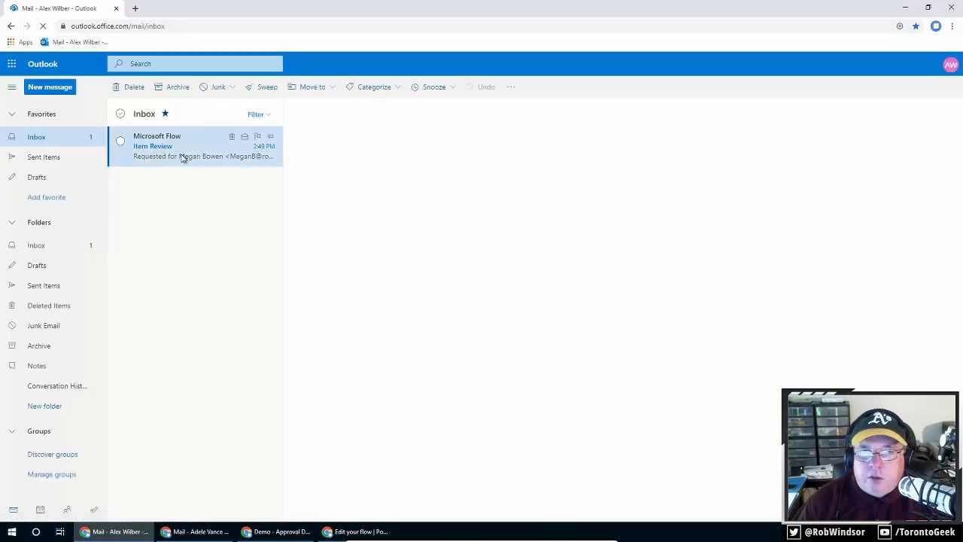
{"action": "left_click", "coordinate": [182, 157]}
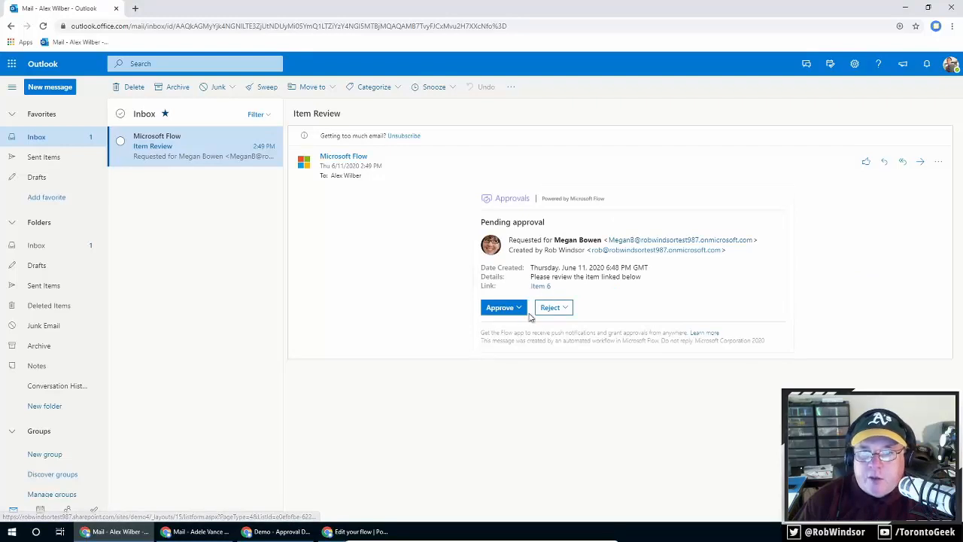
{"action": "left_click", "coordinate": [525, 315]}
{"action": "left_click", "coordinate": [499, 375]}
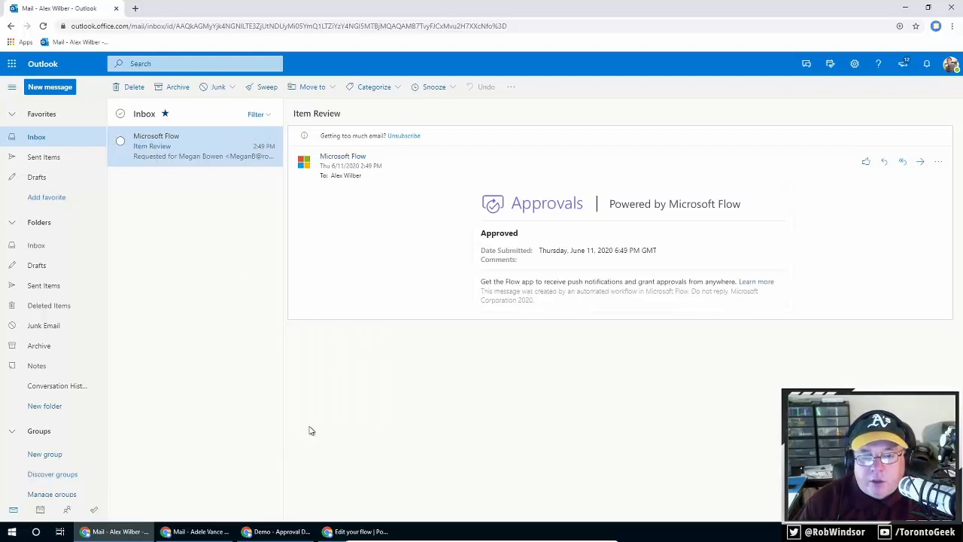
Step: Return to Power Automate, open the Item 5 run (duration 00:00:19) from the Approval Demo run history, and examine its trigger outputs
{"action": "left_click", "coordinate": [359, 527]}
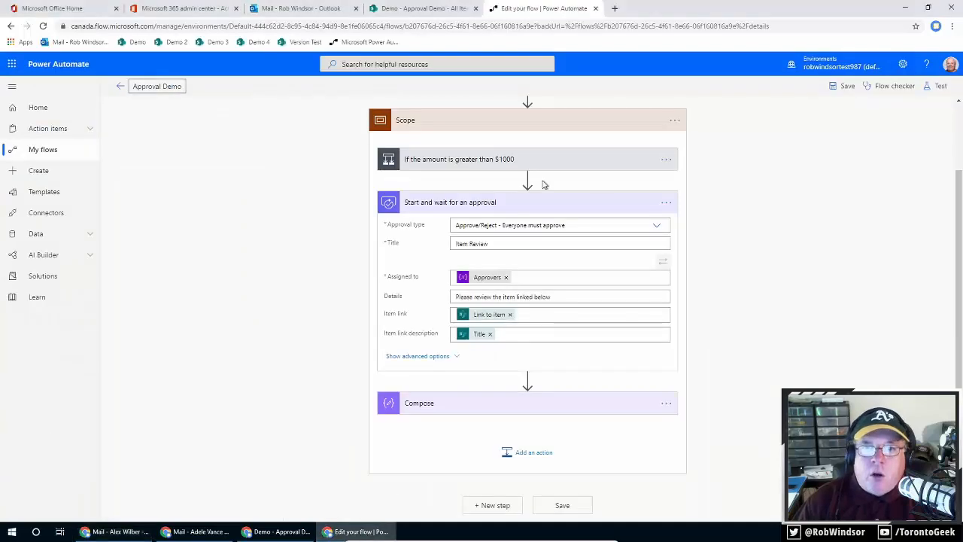
{"action": "left_click", "coordinate": [120, 87]}
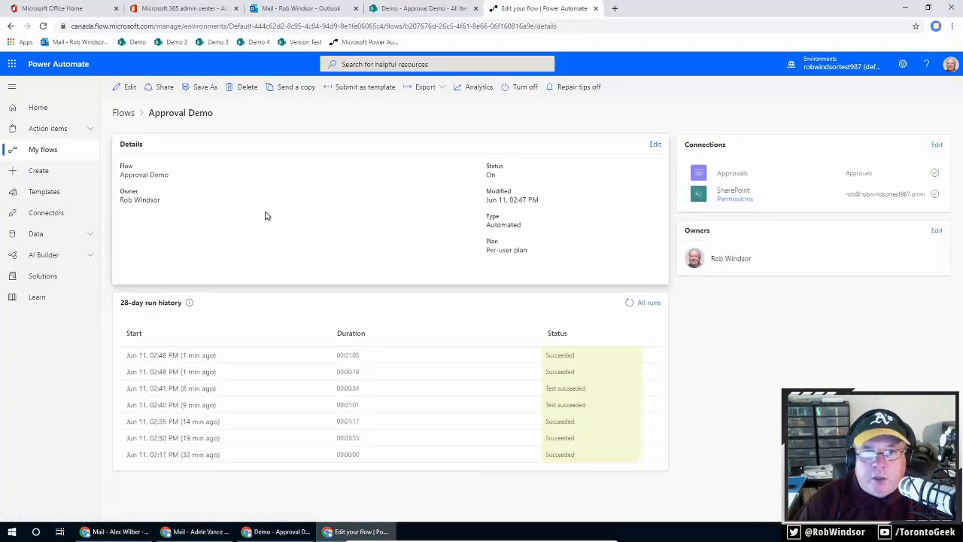
{"action": "left_click", "coordinate": [213, 379]}
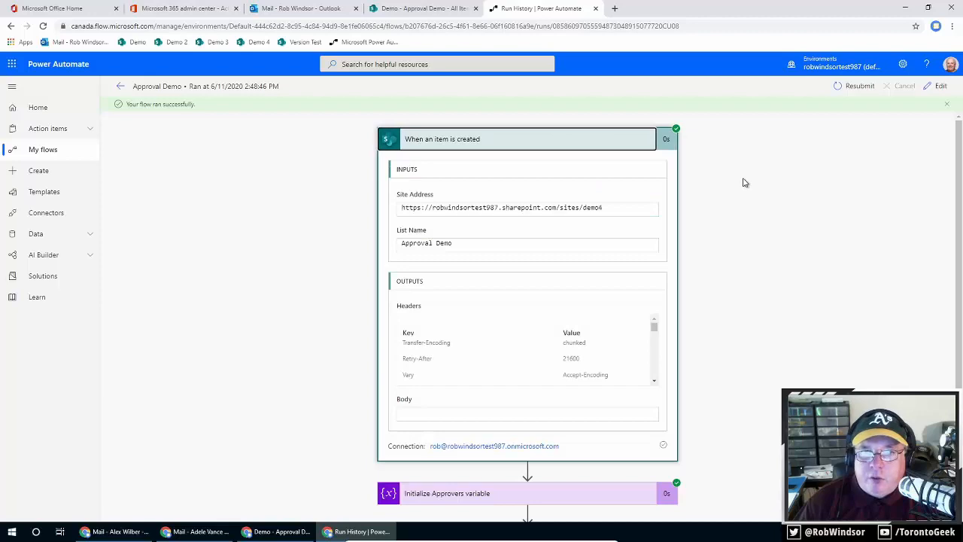
{"action": "scroll", "coordinate": [744, 183], "scroll_direction": "down", "scroll_amount": 7}
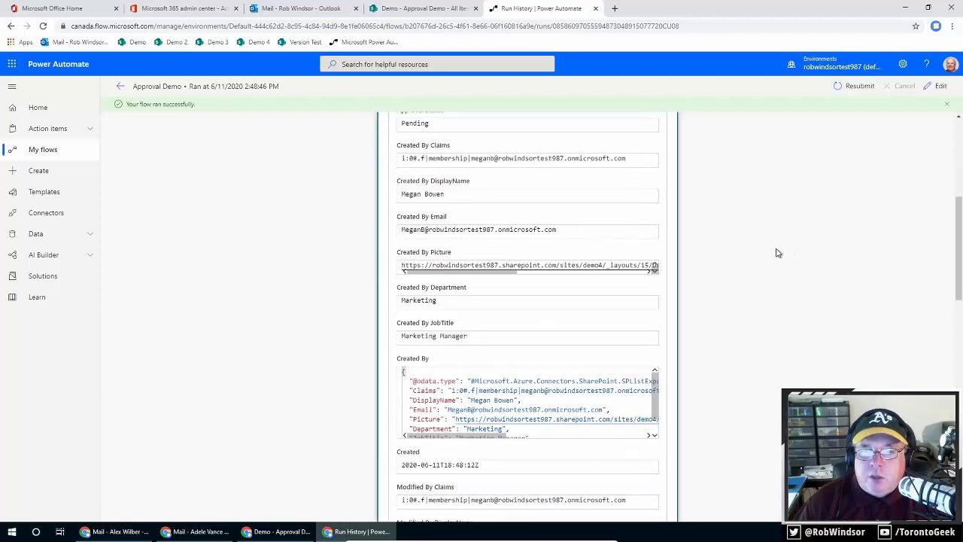
{"action": "scroll", "coordinate": [764, 231], "scroll_direction": "up", "scroll_amount": 5}
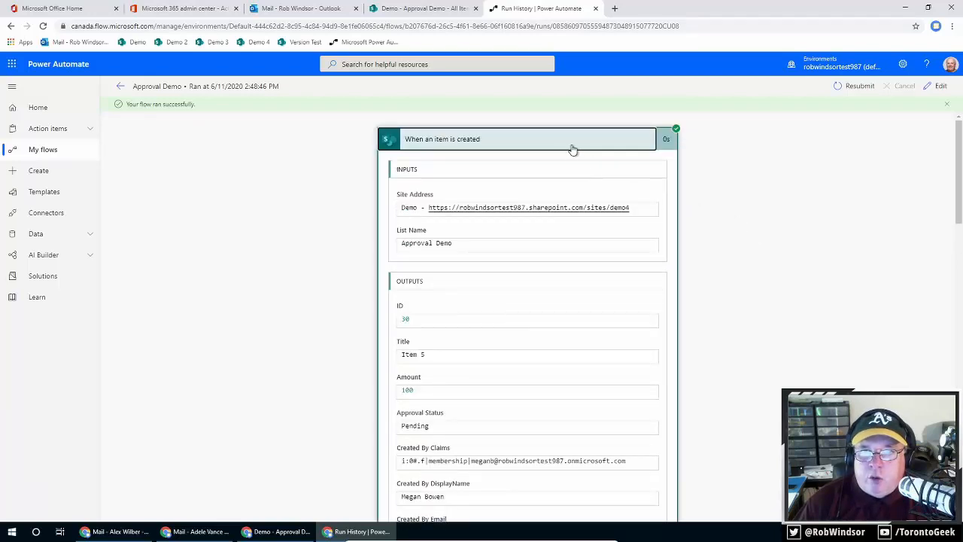
{"action": "left_click", "coordinate": [572, 150]}
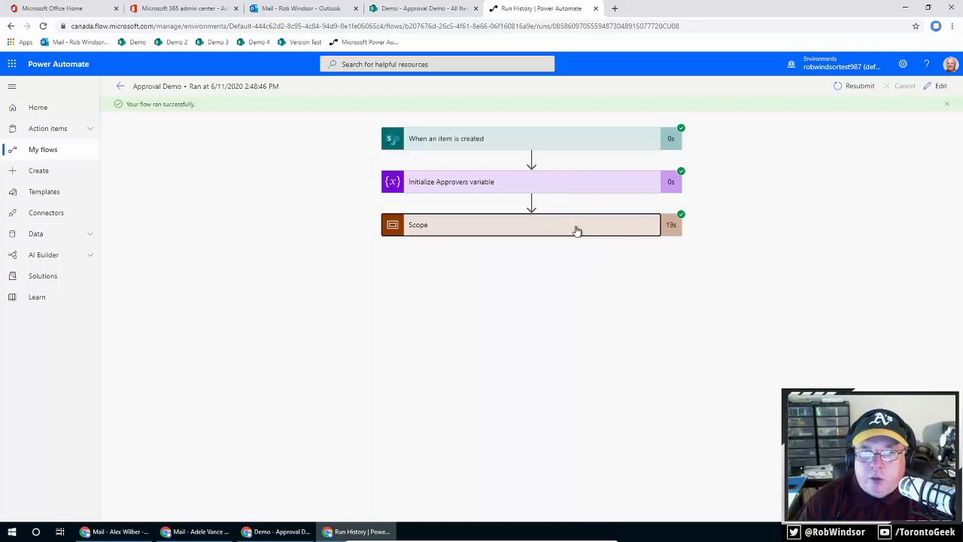
Step: Expand the run's Scope and examine the expression result and branches of the amount greater than $1000 condition
{"action": "left_click", "coordinate": [577, 230]}
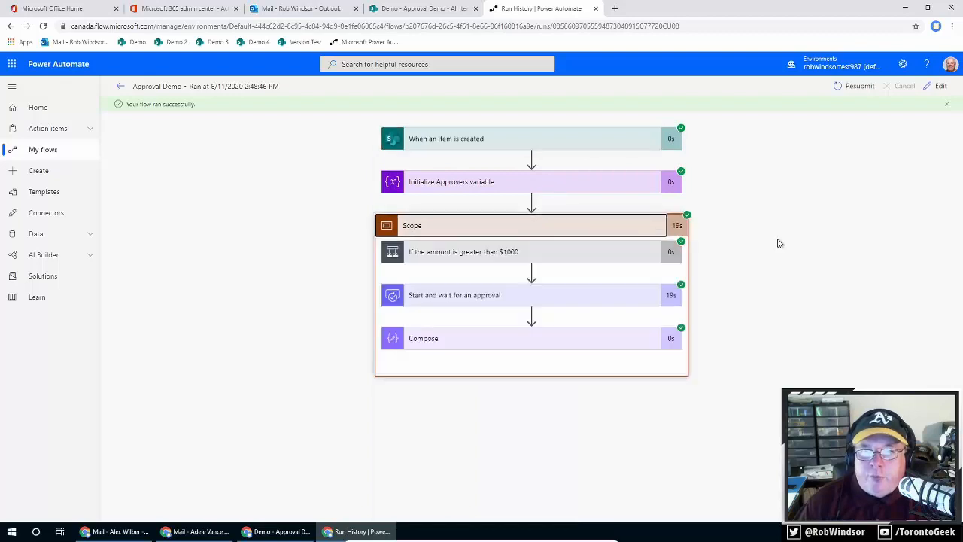
{"action": "left_click", "coordinate": [550, 261]}
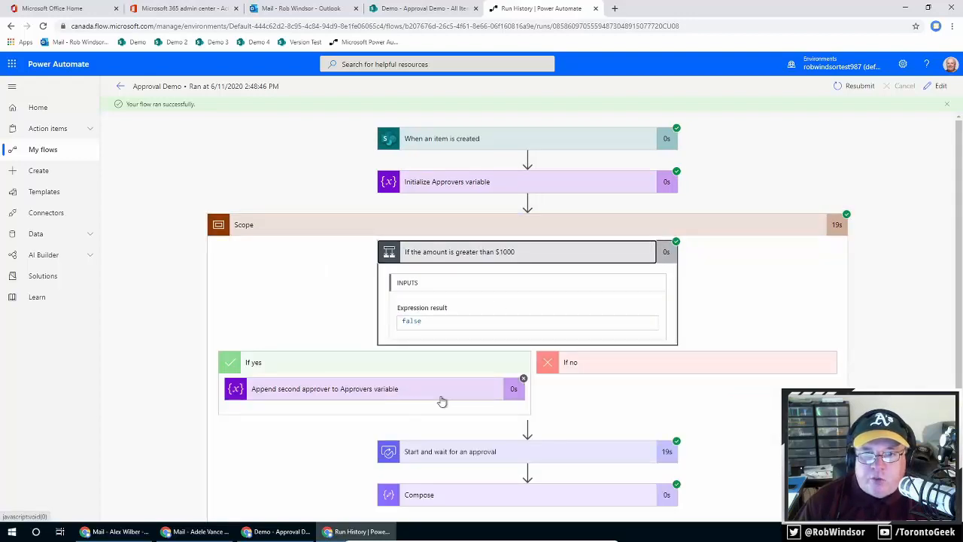
{"action": "left_click", "coordinate": [574, 231]}
{"action": "left_click", "coordinate": [561, 232]}
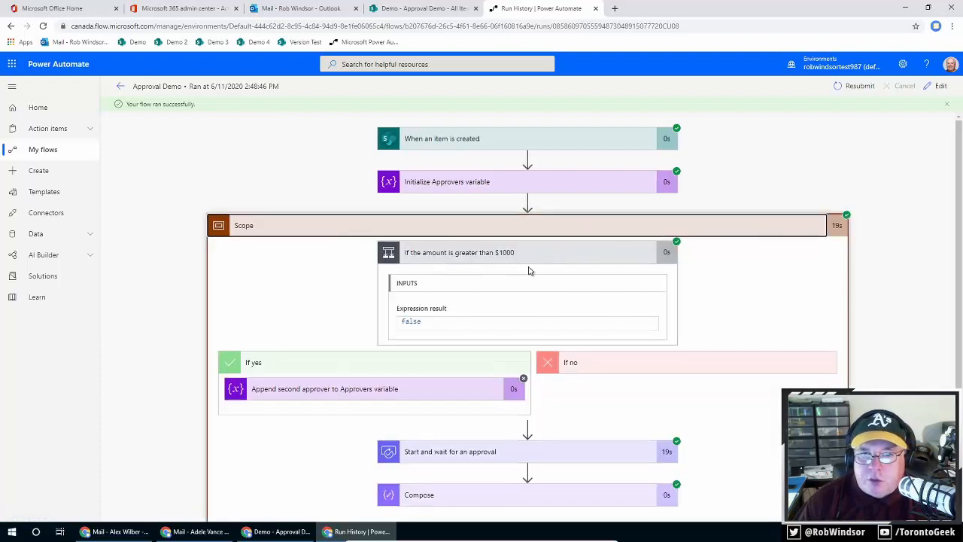
{"action": "left_click", "coordinate": [549, 256]}
Step: Examine the outputs of the Start and wait for an approval action, including its response summary, outcome and item details
{"action": "left_click", "coordinate": [587, 294]}
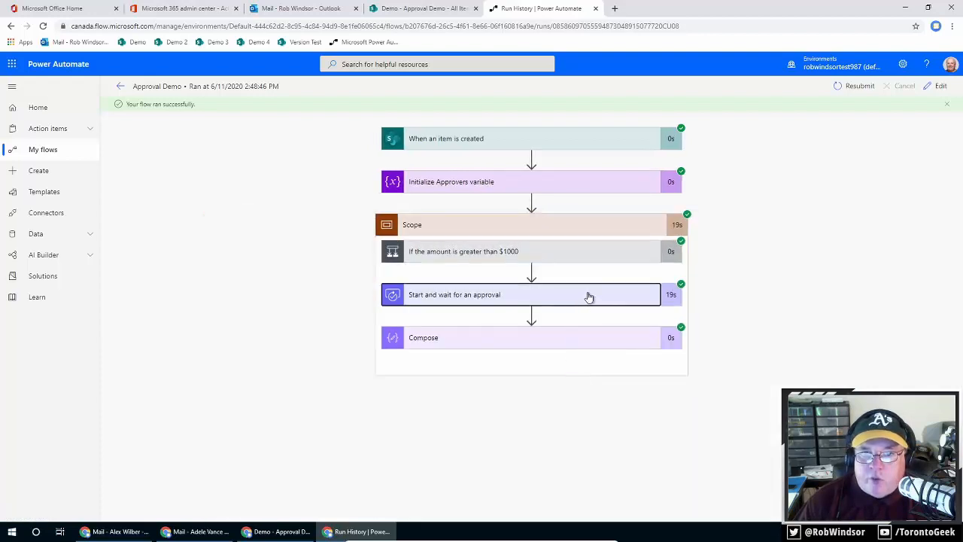
{"action": "scroll", "coordinate": [785, 285], "scroll_direction": "down", "scroll_amount": 1}
{"action": "scroll", "coordinate": [783, 286], "scroll_direction": "down", "scroll_amount": 1}
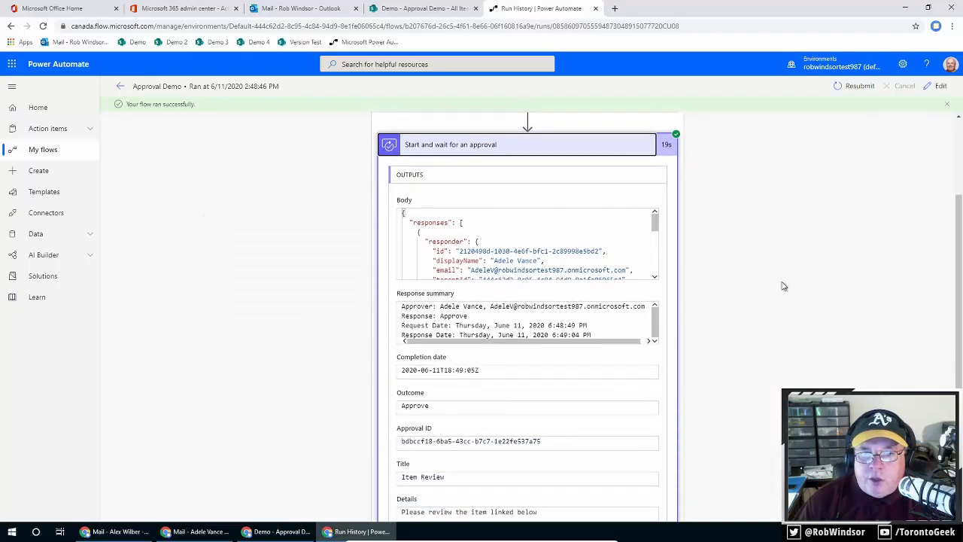
{"action": "scroll", "coordinate": [782, 286], "scroll_direction": "down", "scroll_amount": 2}
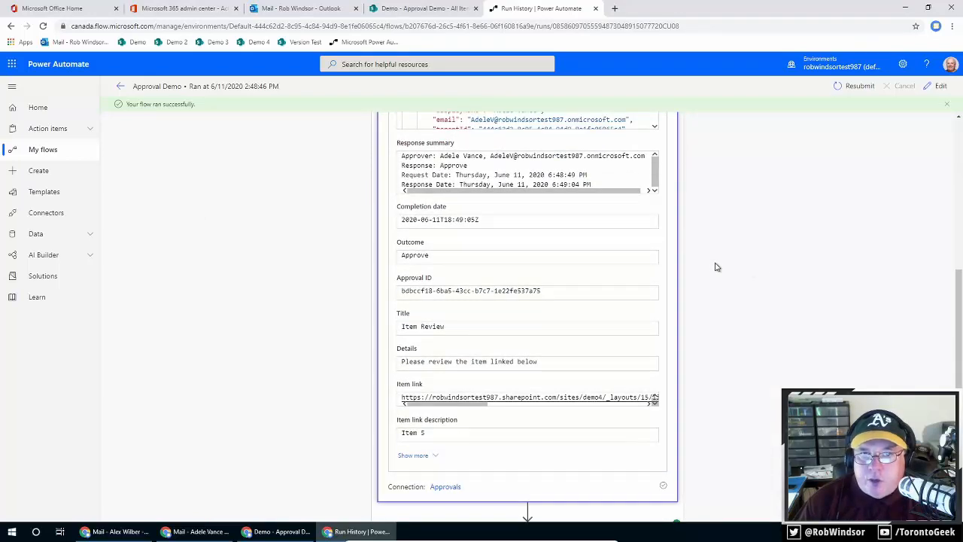
{"action": "scroll", "coordinate": [721, 265], "scroll_direction": "up", "scroll_amount": 1}
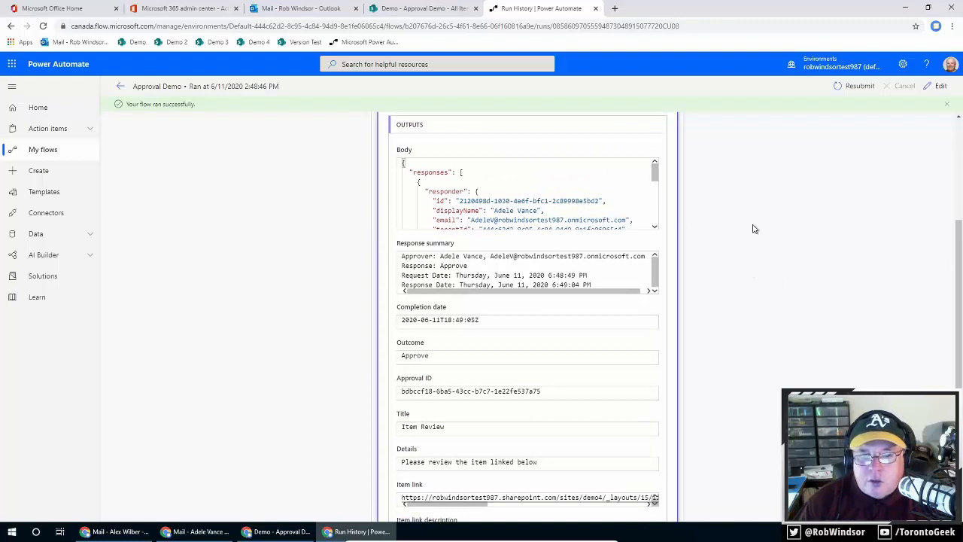
{"action": "scroll", "coordinate": [753, 228], "scroll_direction": "down", "scroll_amount": 1}
{"action": "scroll", "coordinate": [753, 228], "scroll_direction": "up", "scroll_amount": 1}
{"action": "scroll", "coordinate": [752, 228], "scroll_direction": "down", "scroll_amount": 2}
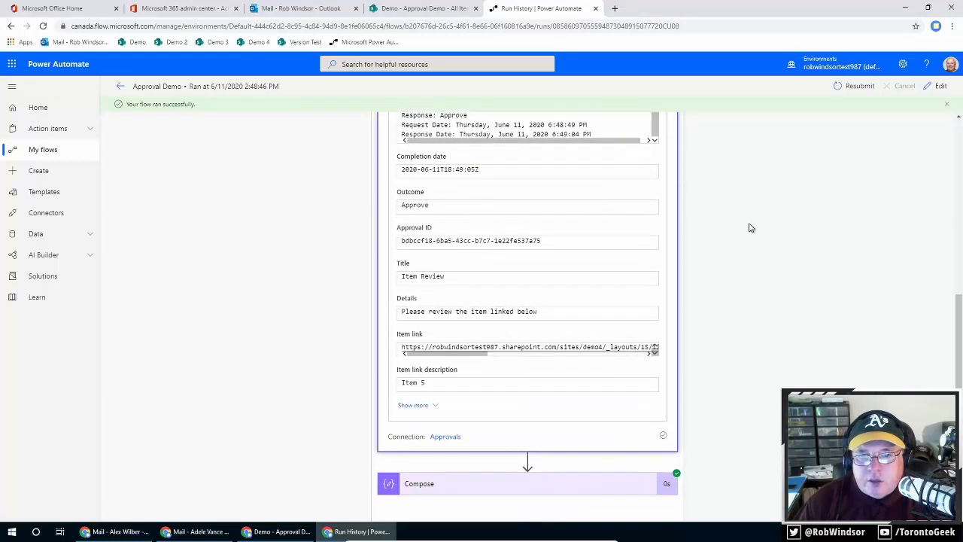
Step: Show the approval action's additional outputs, read through its responses and body, and check the initial value of the Approvers variable
{"action": "left_click", "coordinate": [435, 406]}
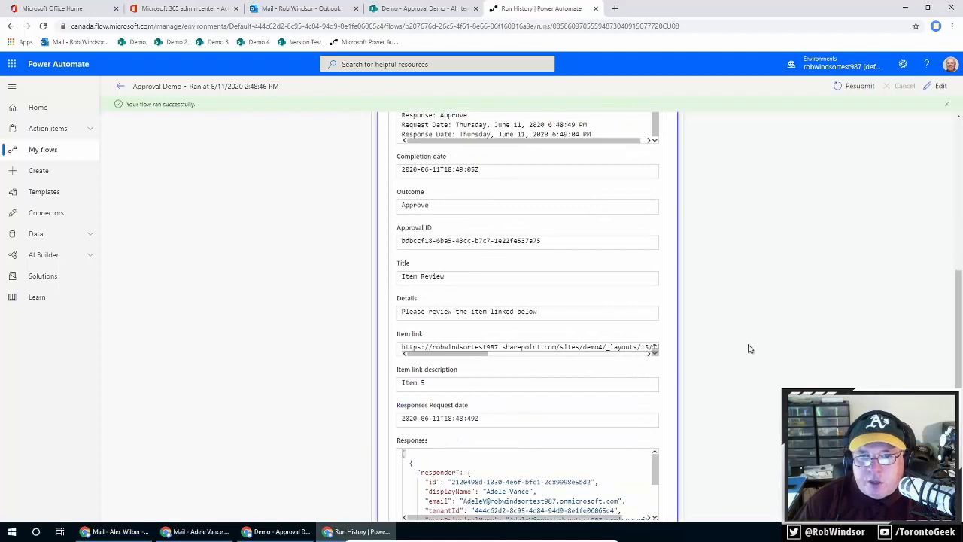
{"action": "scroll", "coordinate": [749, 346], "scroll_direction": "down", "scroll_amount": 2}
{"action": "scroll", "coordinate": [749, 345], "scroll_direction": "up", "scroll_amount": 3}
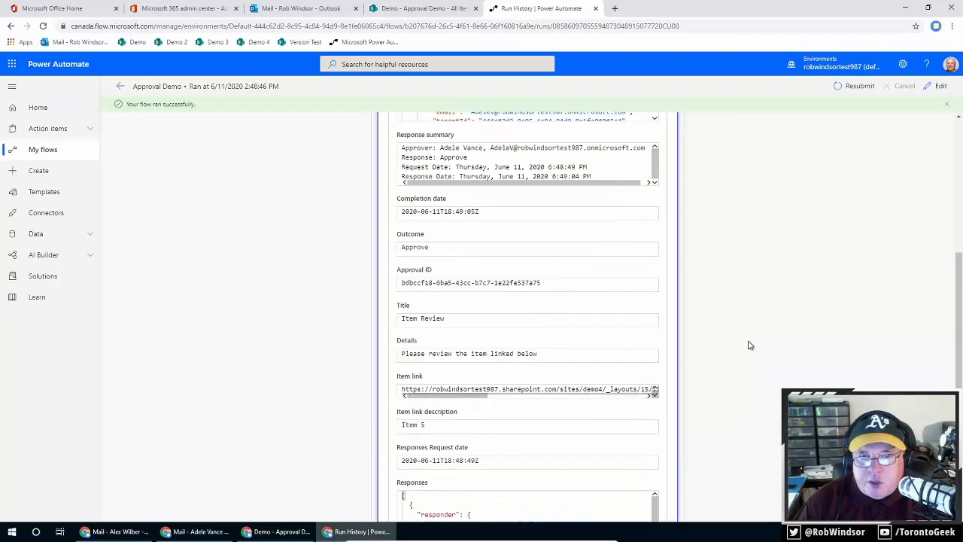
{"action": "scroll", "coordinate": [749, 345], "scroll_direction": "up", "scroll_amount": 2}
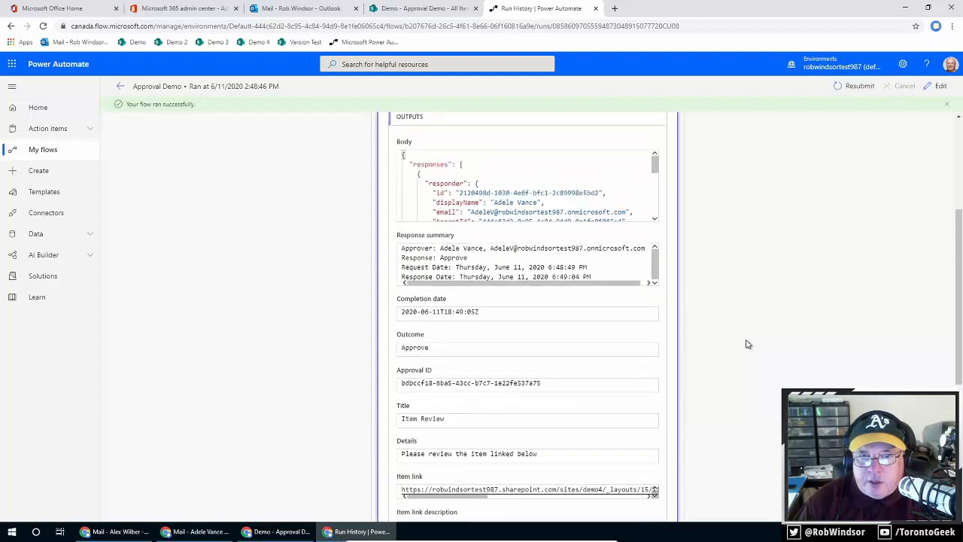
{"action": "scroll", "coordinate": [749, 344], "scroll_direction": "up", "scroll_amount": 2}
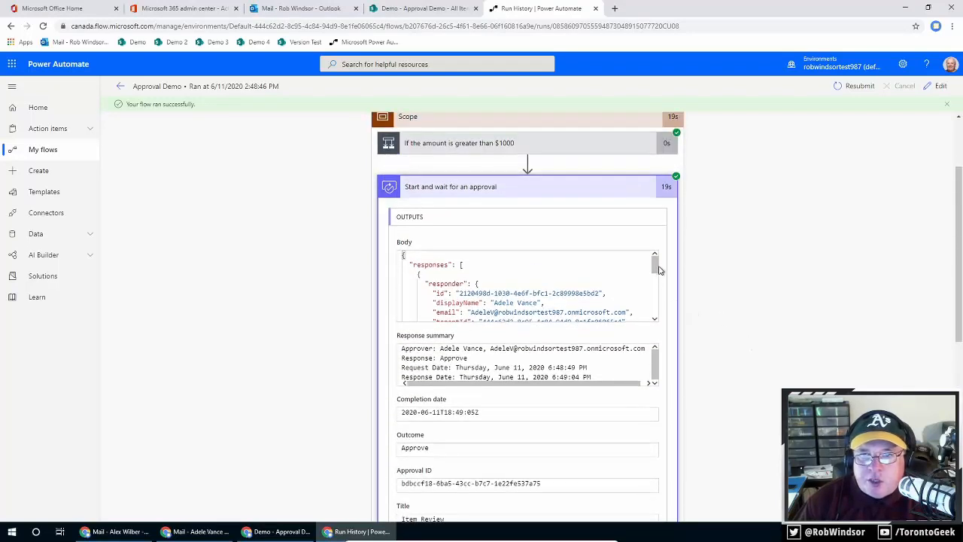
{"action": "left_click_drag", "start_coordinate": [655, 265], "coordinate": [655, 308]}
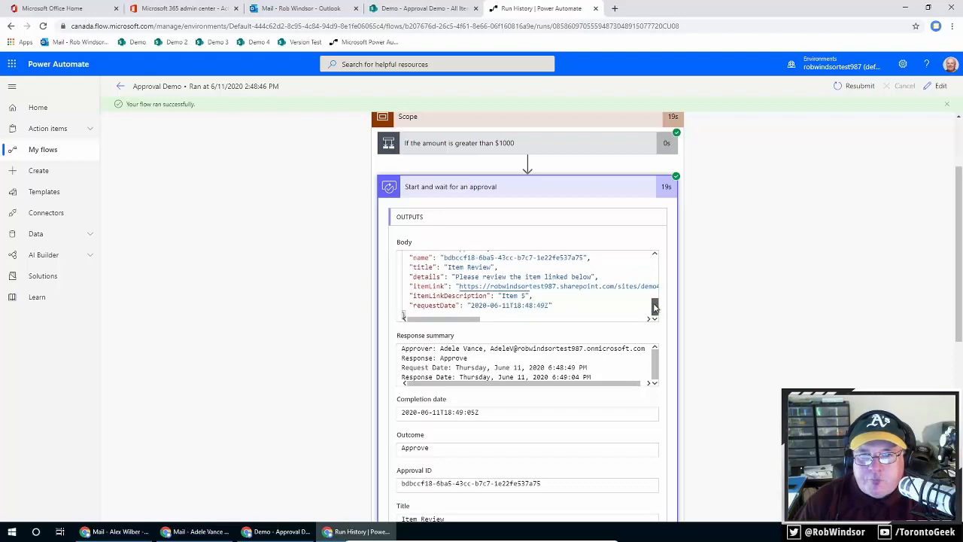
{"action": "left_click", "coordinate": [540, 188]}
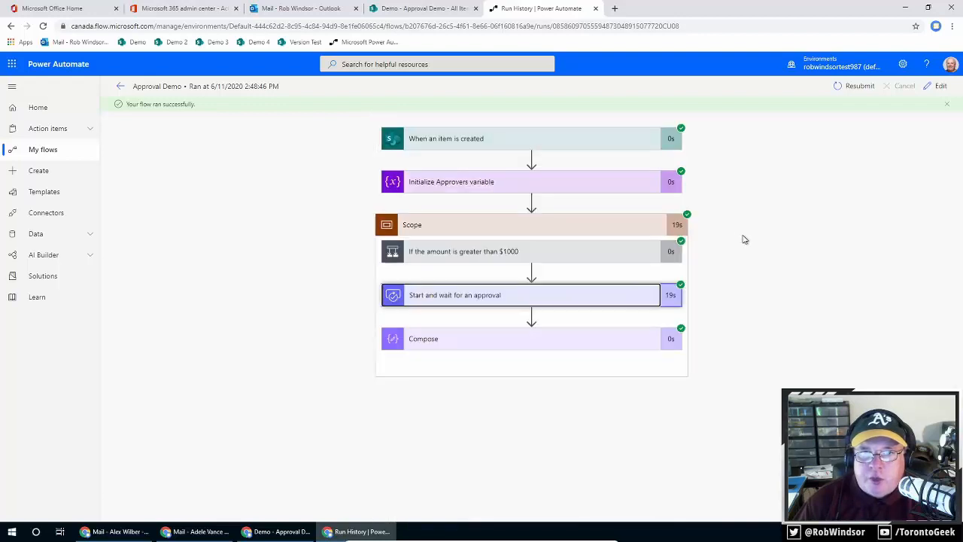
{"action": "left_click", "coordinate": [565, 188]}
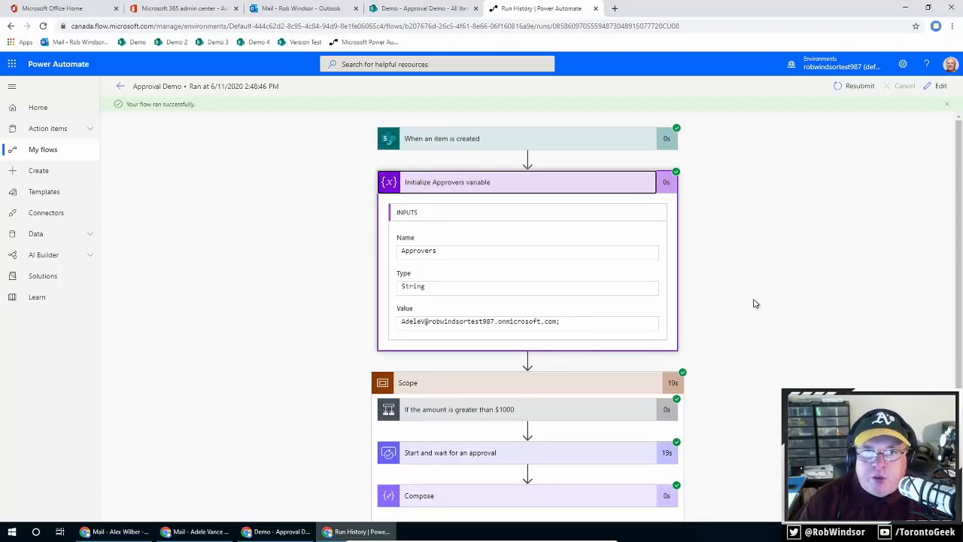
Step: Go back to the run history, open the Item 6 run, and examine the title and amount in its trigger outputs
{"action": "left_click", "coordinate": [121, 89]}
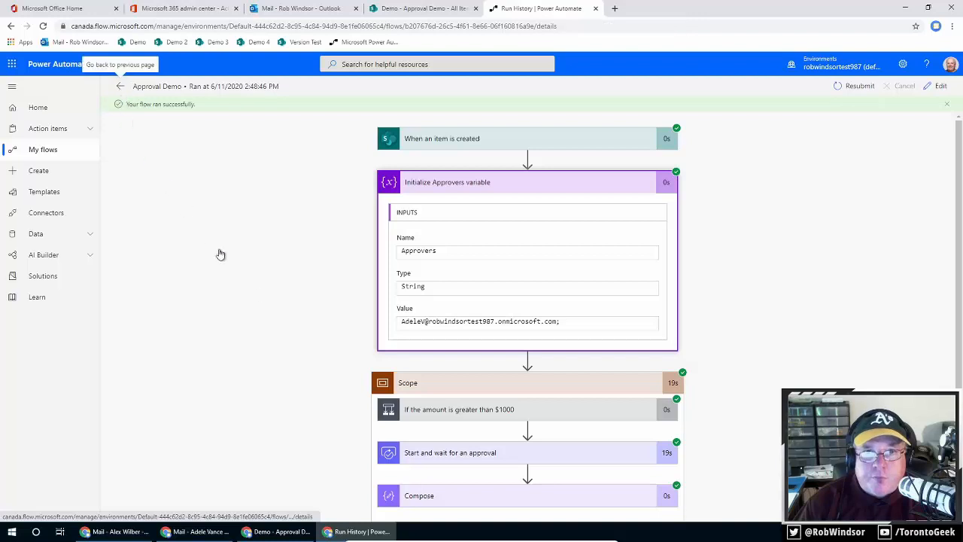
{"action": "left_click", "coordinate": [189, 359]}
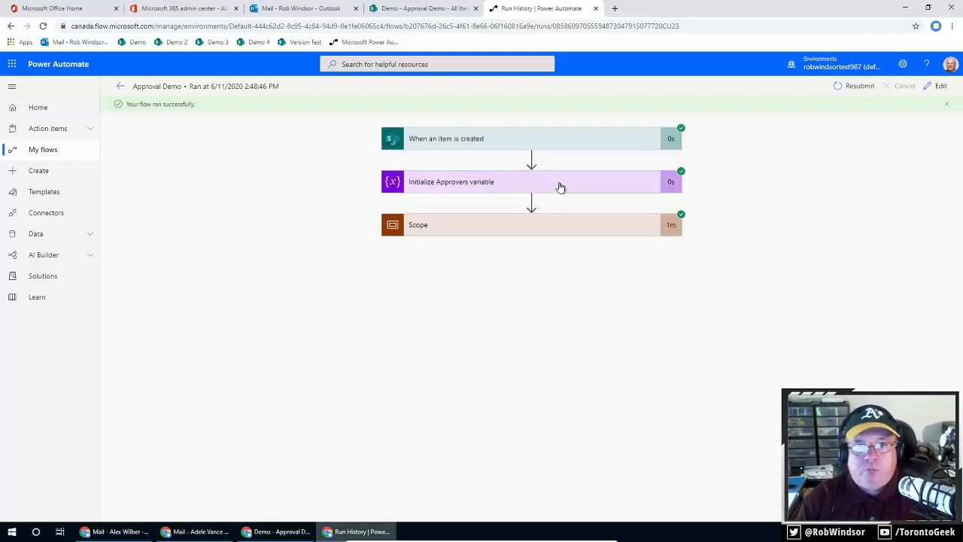
{"action": "left_click", "coordinate": [577, 142]}
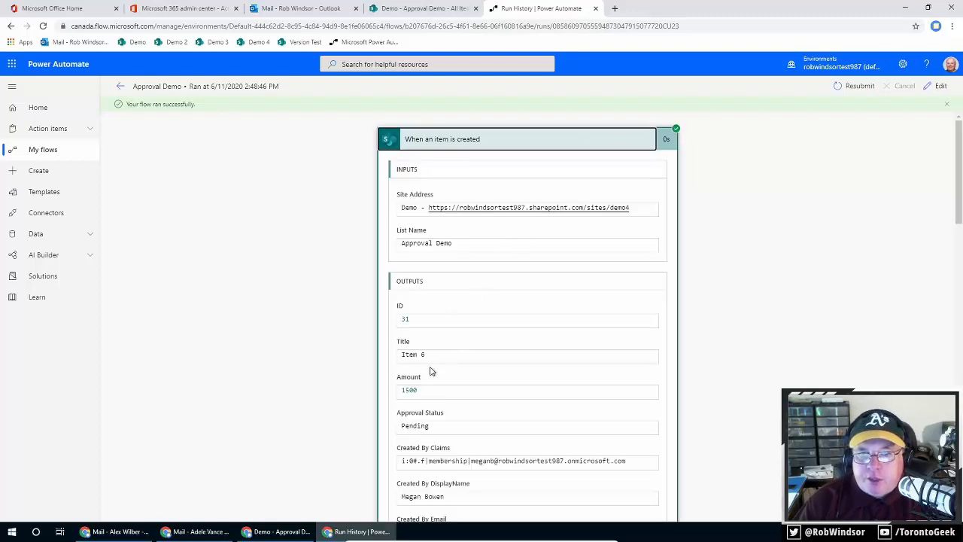
{"action": "left_click", "coordinate": [509, 141]}
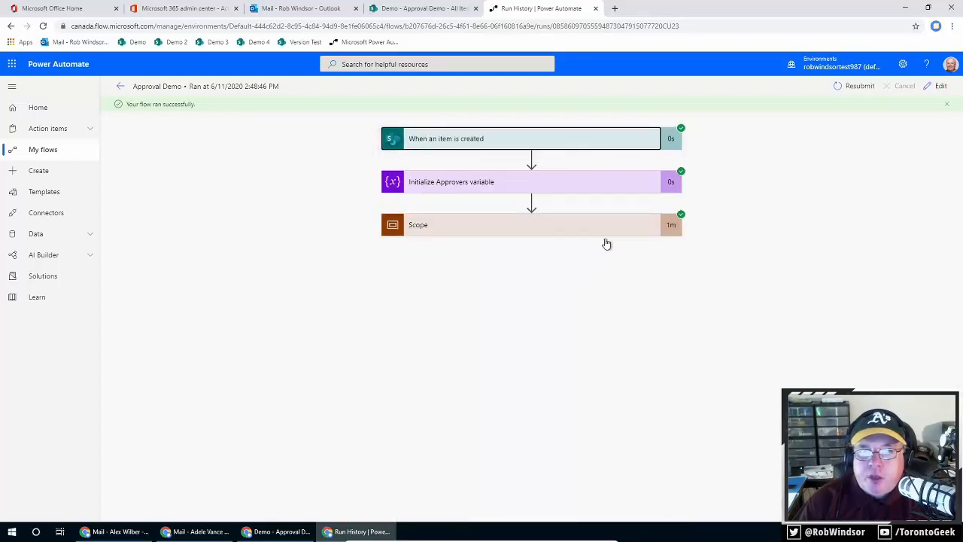
Step: Expand the Item 6 run's Scope and examine the amount condition's result and the value appended to the Approvers variable
{"action": "left_click", "coordinate": [548, 233]}
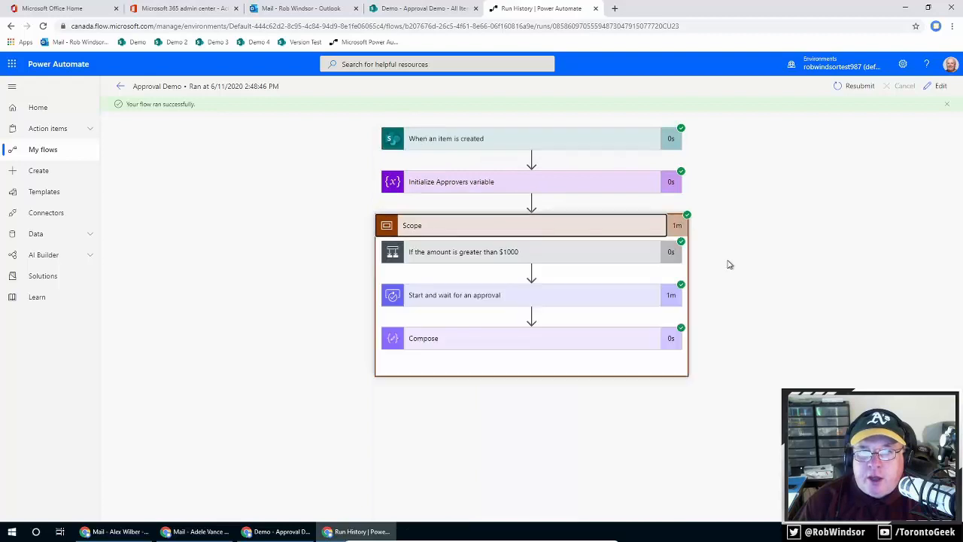
{"action": "left_click", "coordinate": [533, 257]}
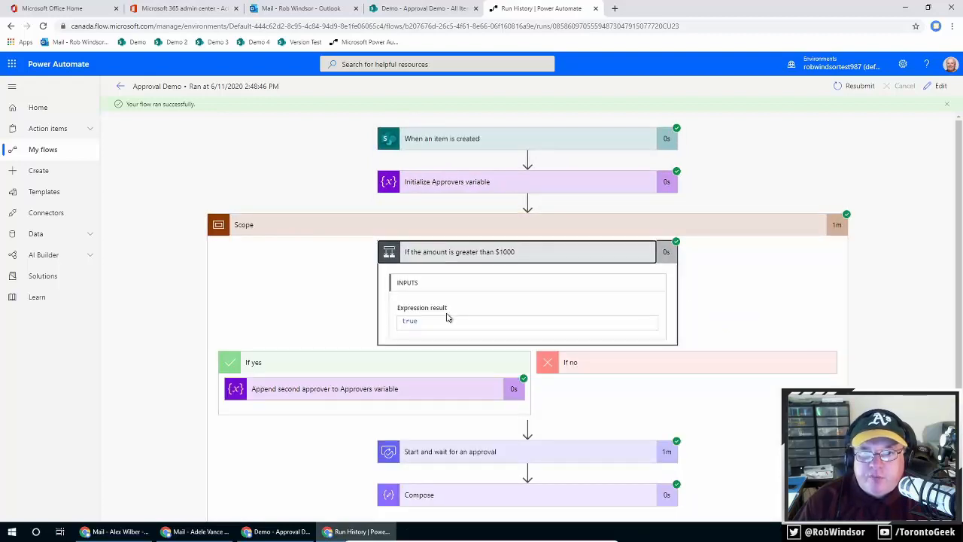
{"action": "left_click", "coordinate": [438, 385]}
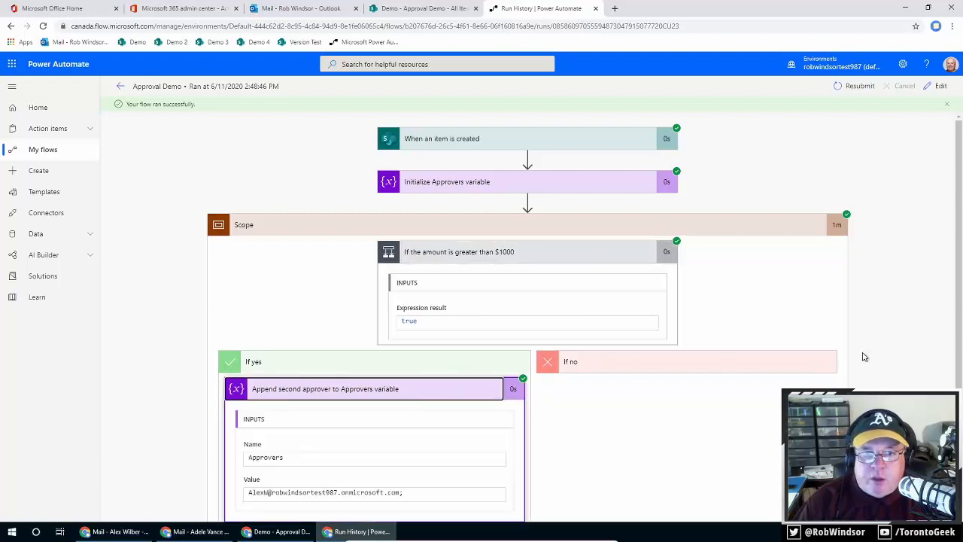
{"action": "scroll", "coordinate": [864, 356], "scroll_direction": "down", "scroll_amount": 2}
{"action": "scroll", "coordinate": [789, 366], "scroll_direction": "up", "scroll_amount": 1}
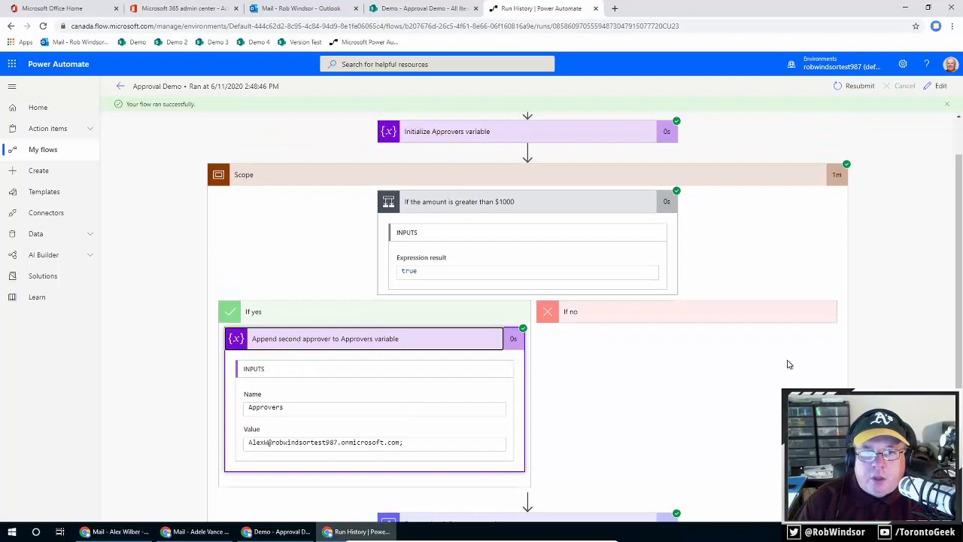
Step: Examine the Compose action's inputs and outputs in the Item 6 run and return to the flow's run history
{"action": "scroll", "coordinate": [789, 366], "scroll_direction": "down", "scroll_amount": 2}
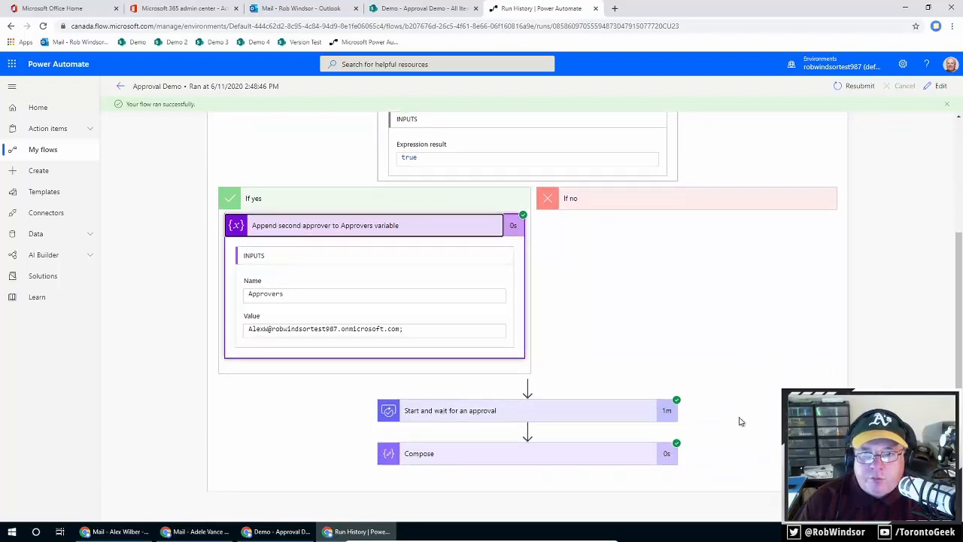
{"action": "left_click", "coordinate": [595, 457]}
{"action": "scroll", "coordinate": [879, 348], "scroll_direction": "down", "scroll_amount": 3}
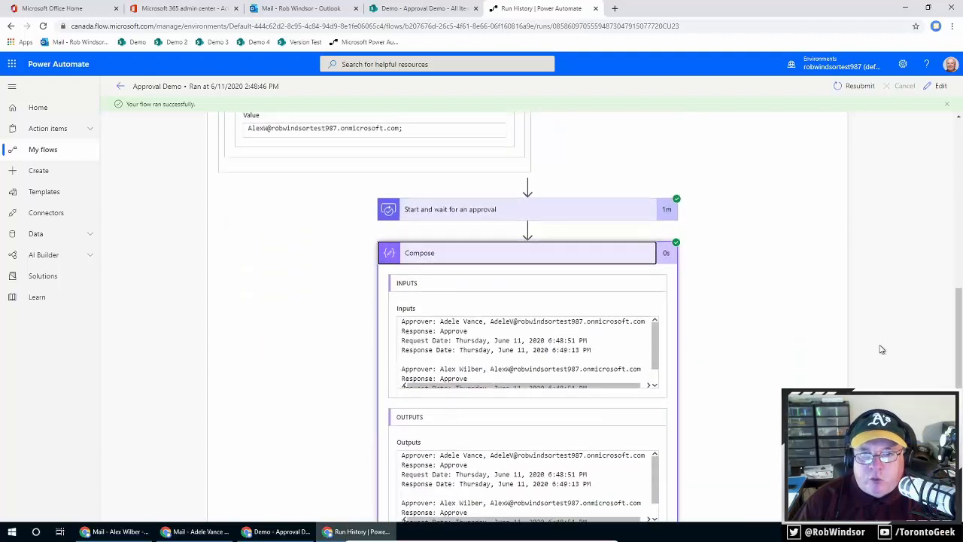
{"action": "scroll", "coordinate": [882, 350], "scroll_direction": "down", "scroll_amount": 1}
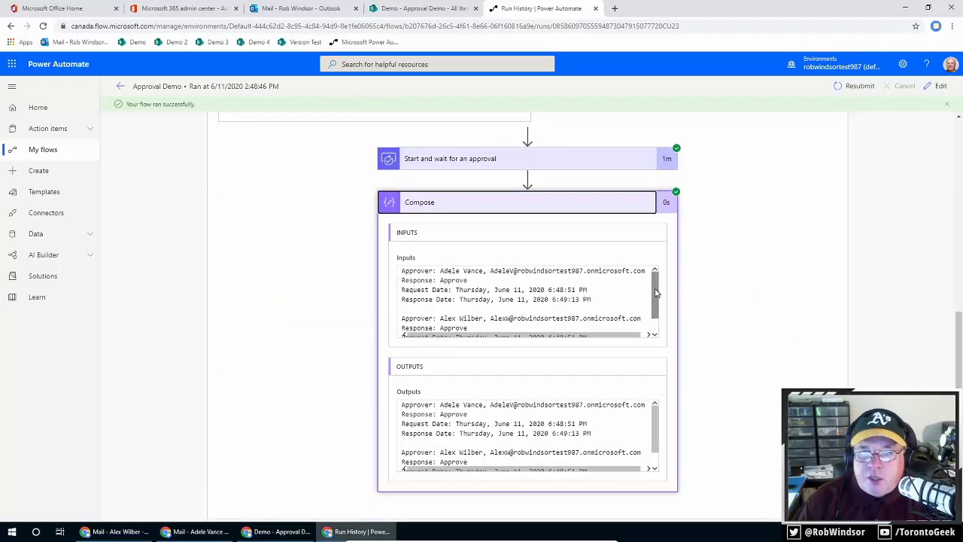
{"action": "left_click_drag", "start_coordinate": [655, 292], "coordinate": [701, 303]}
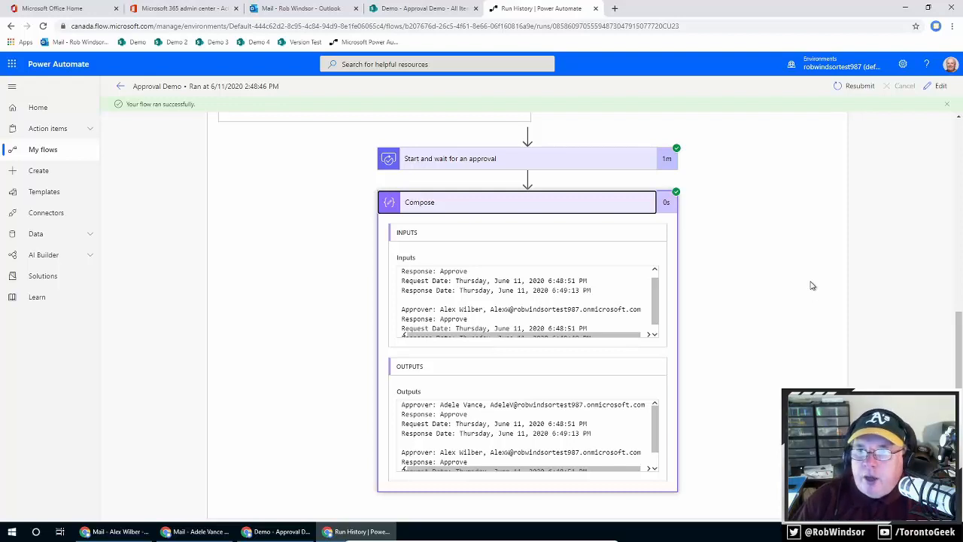
{"action": "left_click", "coordinate": [121, 86]}
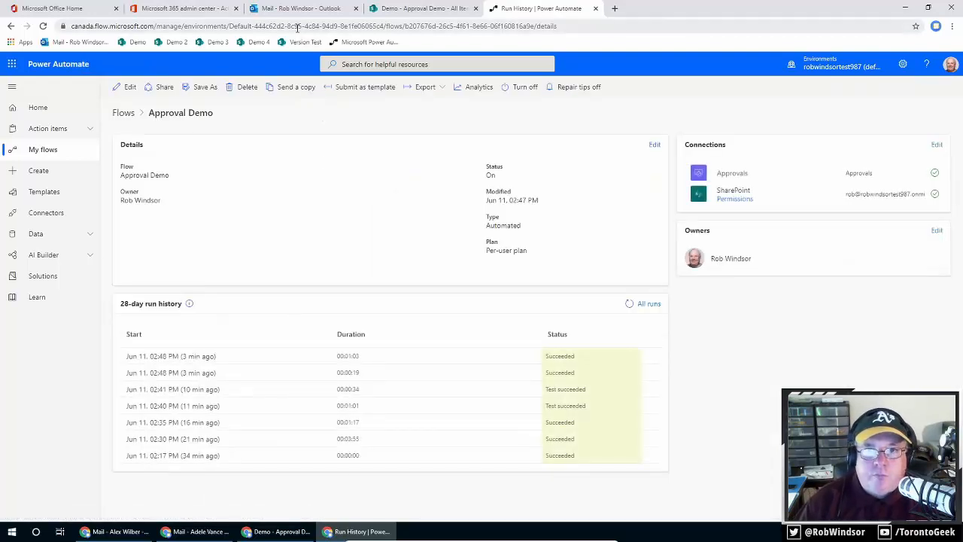
Step: Switch to the SharePoint list and create a new item titled Item 7 with an amount of 1500
{"action": "left_click", "coordinate": [274, 532]}
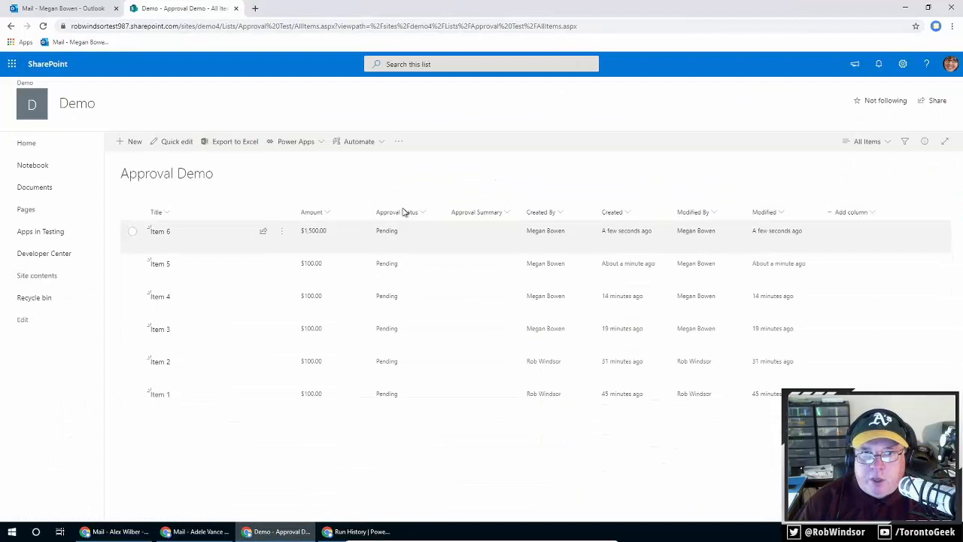
{"action": "left_click", "coordinate": [134, 141]}
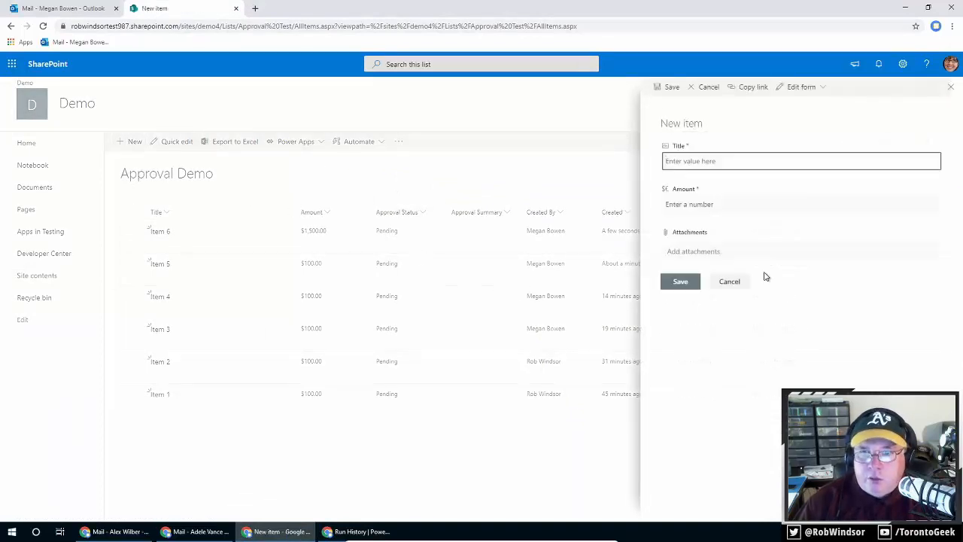
{"action": "type", "text": "Item"}
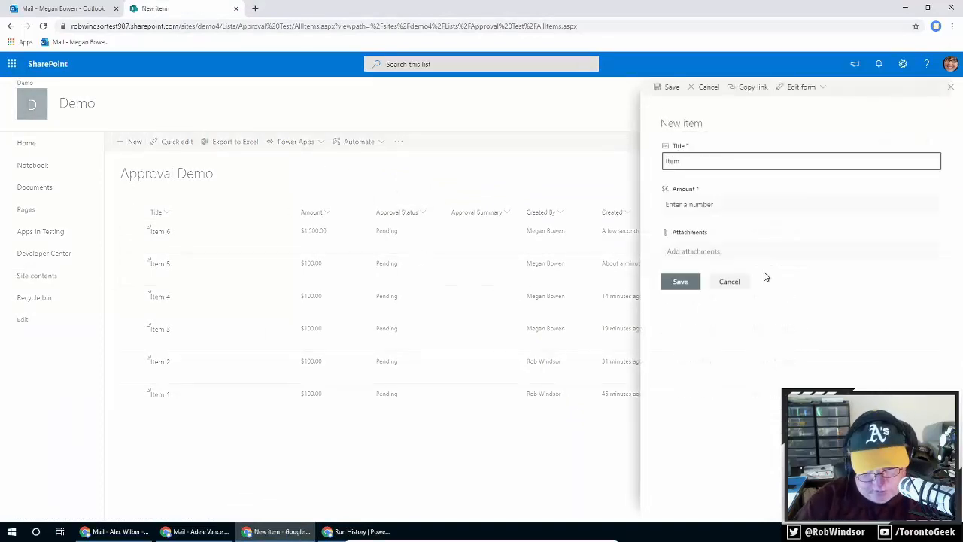
{"action": "type", "text": " 7"}
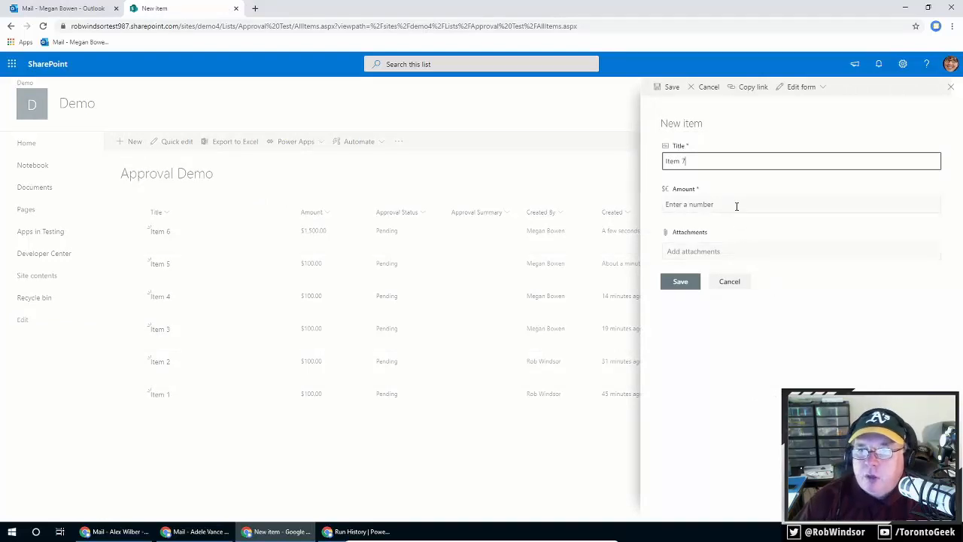
{"action": "key", "text": "ctrl+a"}
{"action": "left_click", "coordinate": [737, 203]}
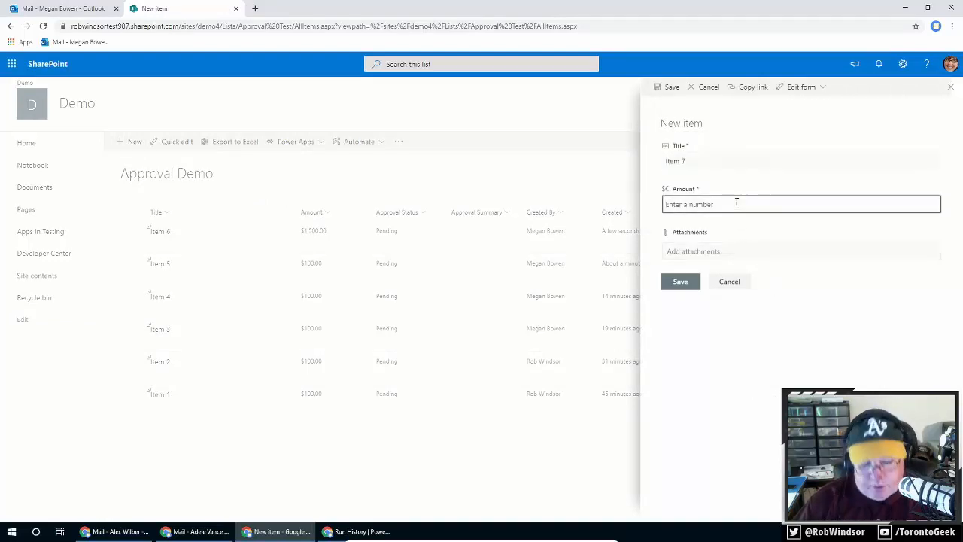
{"action": "type", "text": "1500"}
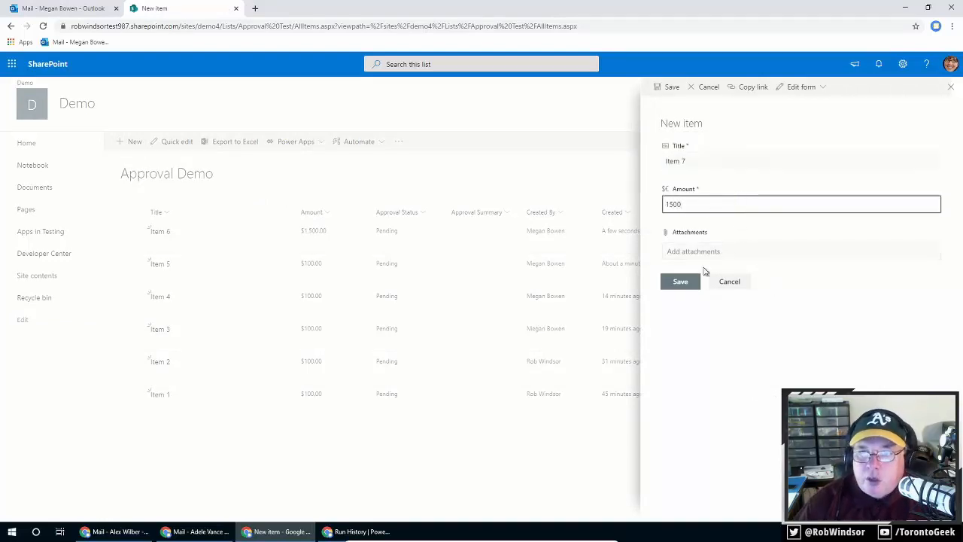
{"action": "left_click", "coordinate": [682, 281]}
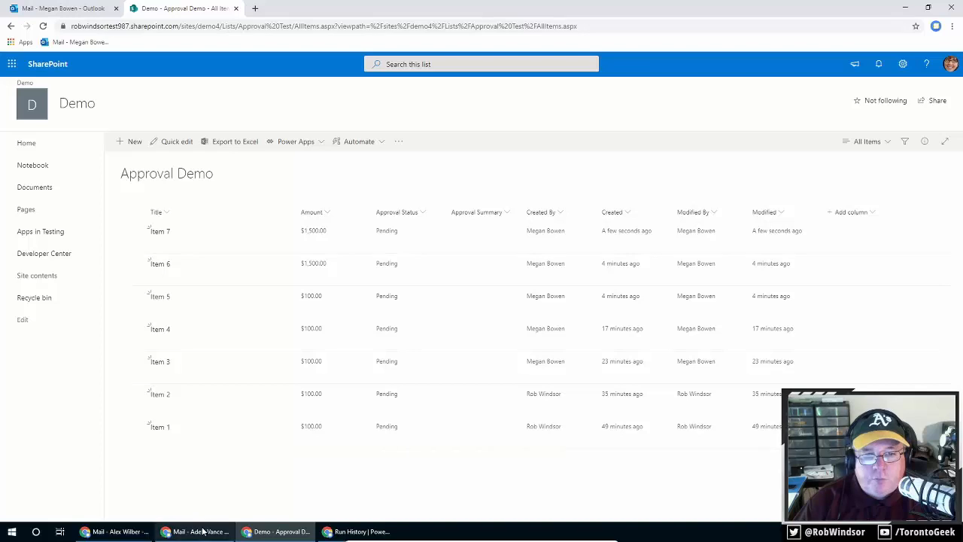
Step: Delete the old Item Review emails from both approvers' Outlook inboxes
{"action": "left_click", "coordinate": [117, 531]}
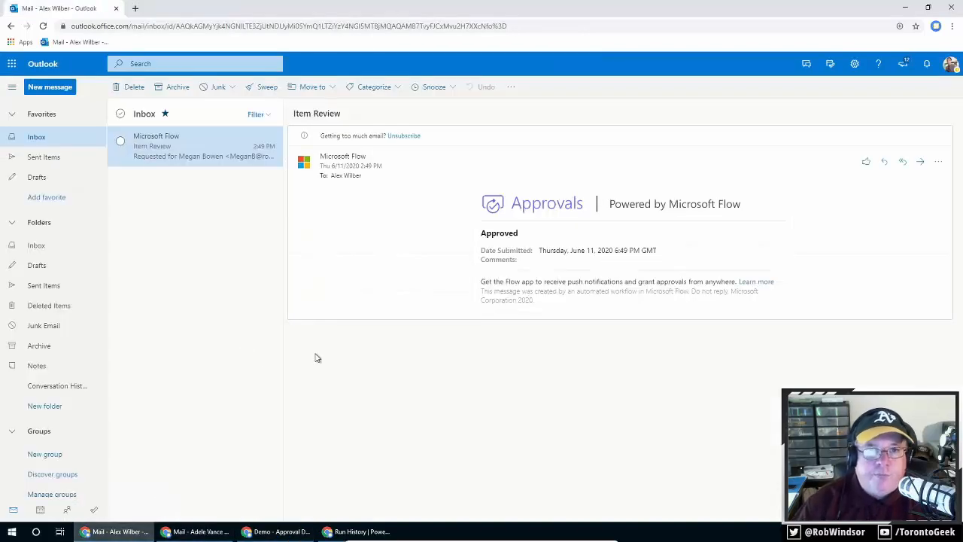
{"action": "left_click", "coordinate": [131, 89]}
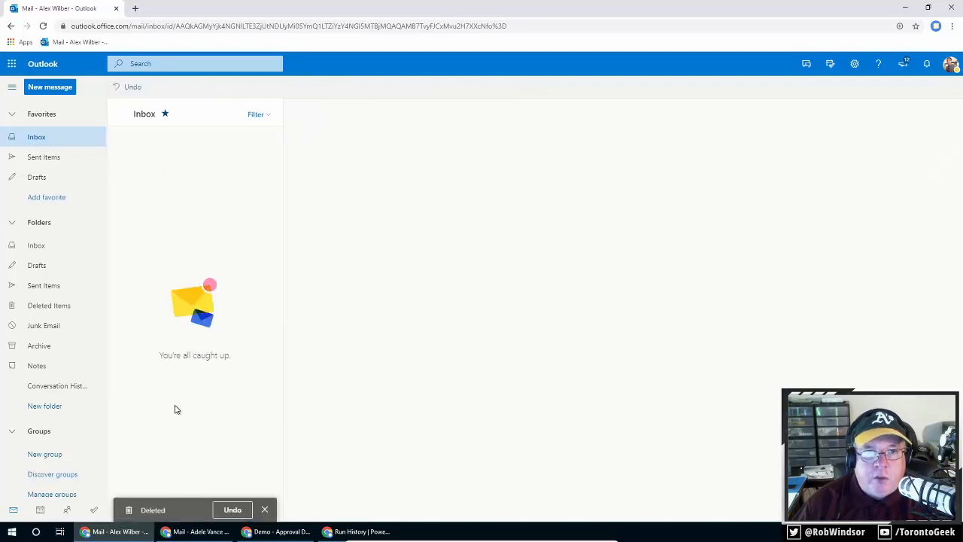
{"action": "left_click", "coordinate": [197, 532]}
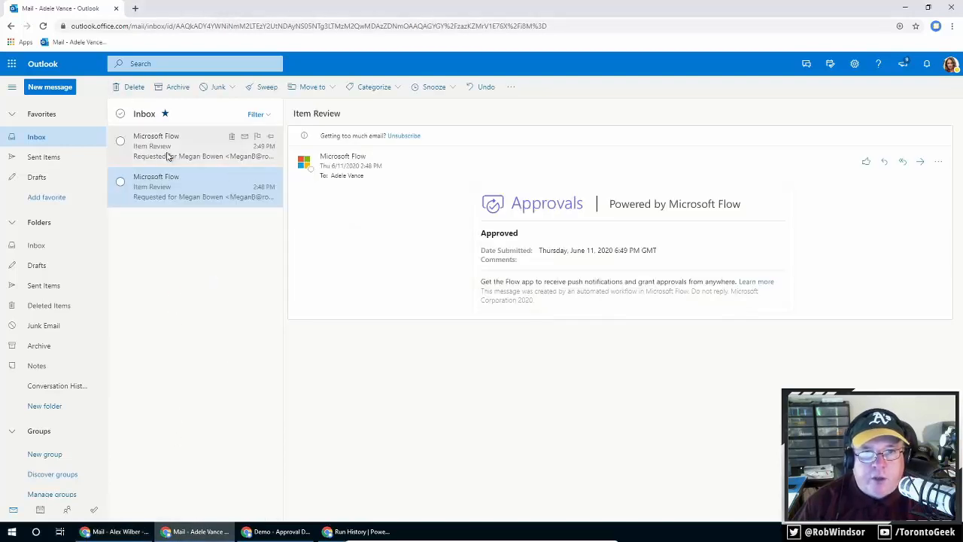
{"action": "left_click", "coordinate": [162, 179], "text": "shift"}
{"action": "left_click", "coordinate": [135, 89]}
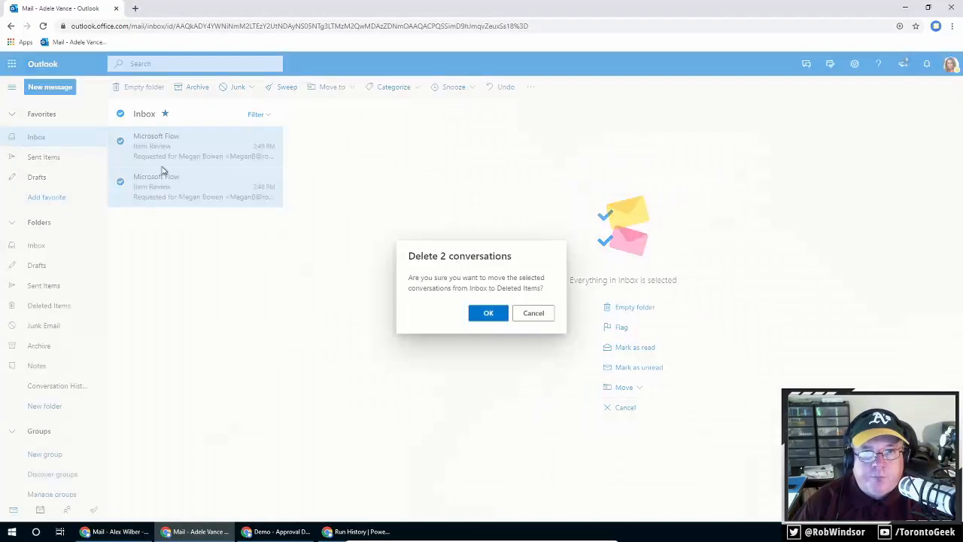
{"action": "left_click", "coordinate": [489, 313]}
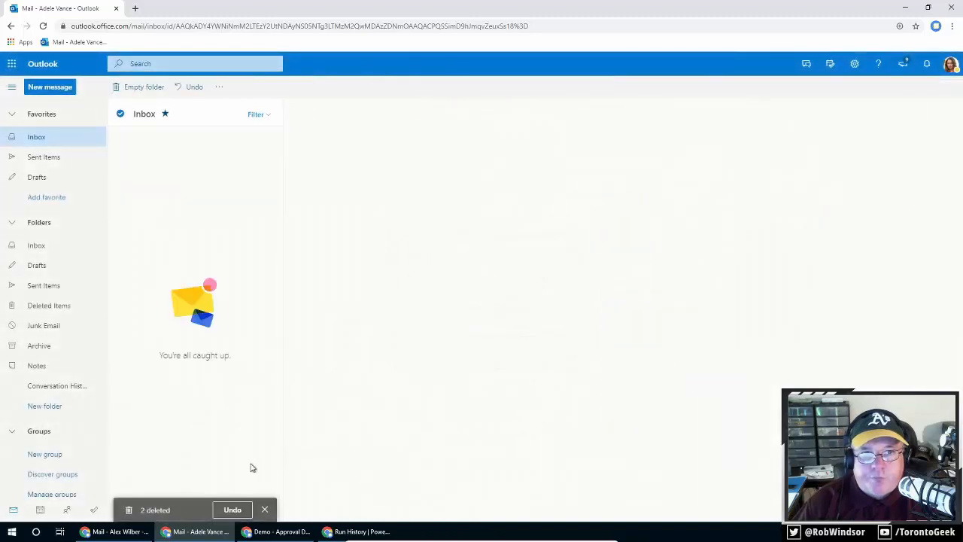
Step: Reject the Item 7 request without a reason from the second approver's mailbox, and open the matching request in the first approver's mailbox
{"action": "left_click", "coordinate": [116, 534]}
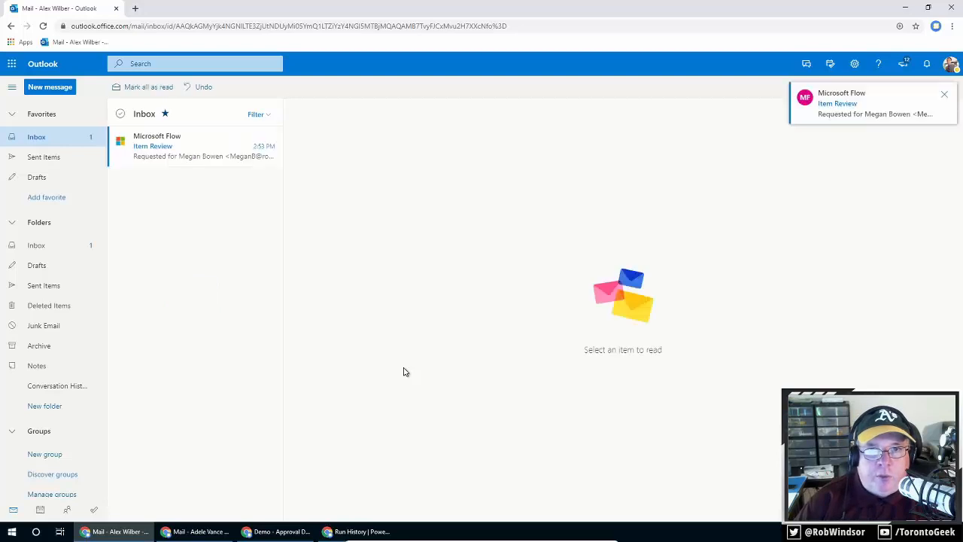
{"action": "left_click", "coordinate": [160, 148]}
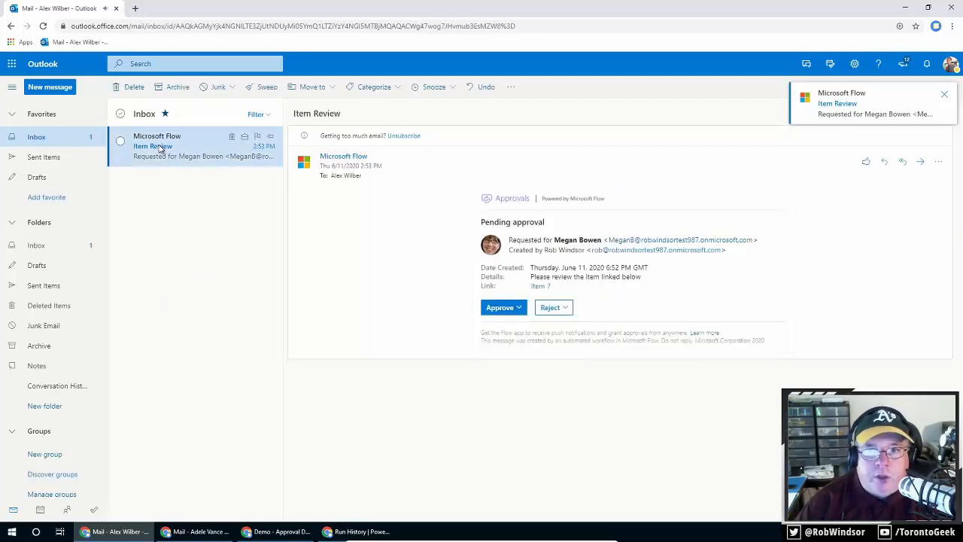
{"action": "left_click", "coordinate": [571, 309]}
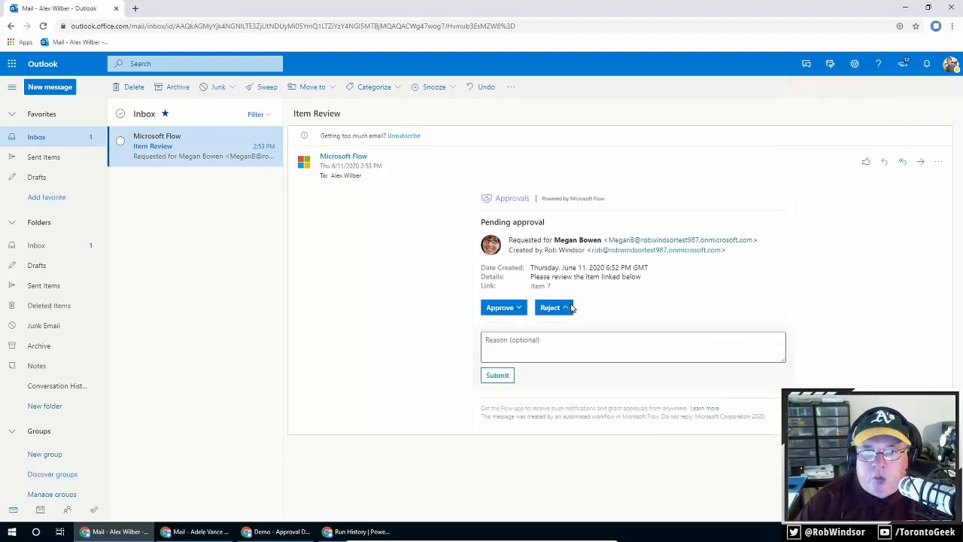
{"action": "left_click", "coordinate": [495, 374]}
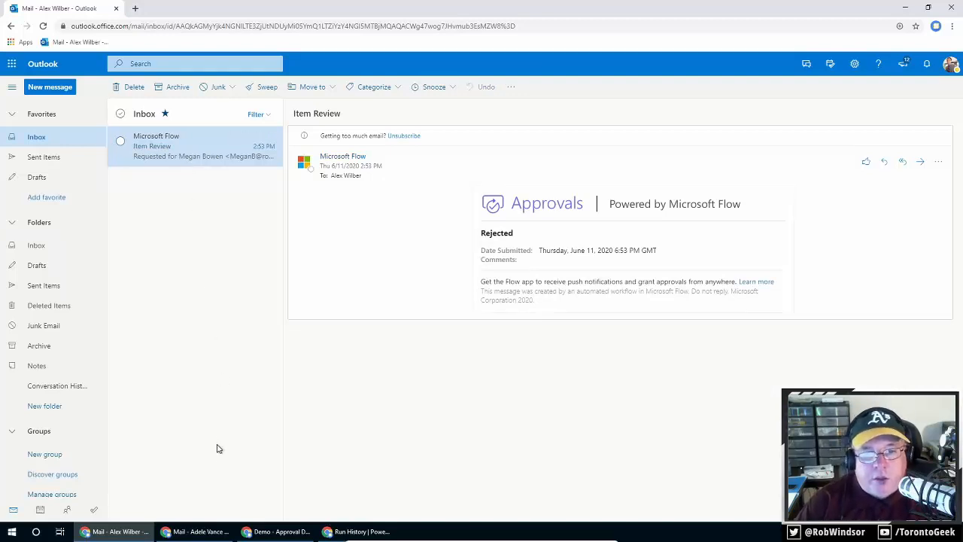
{"action": "left_click", "coordinate": [194, 532]}
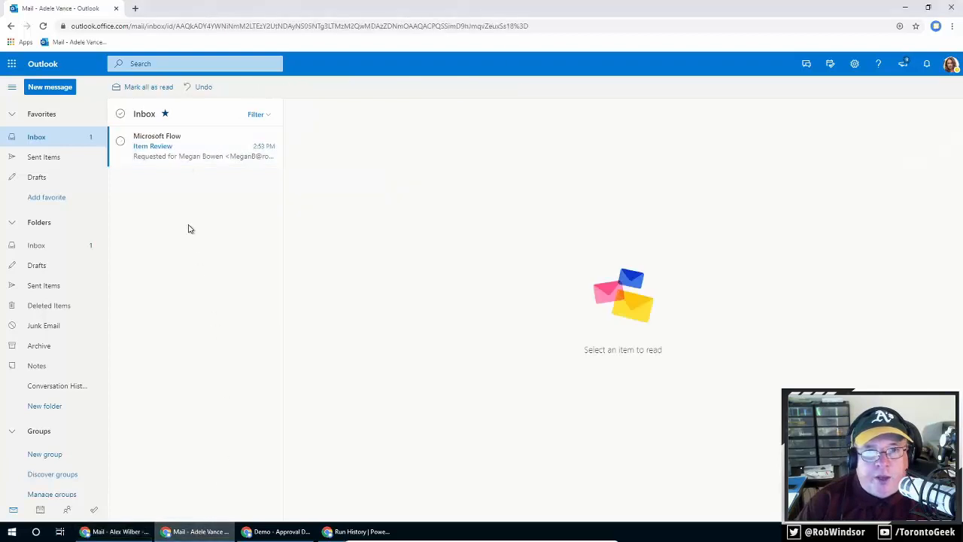
{"action": "left_click", "coordinate": [180, 148]}
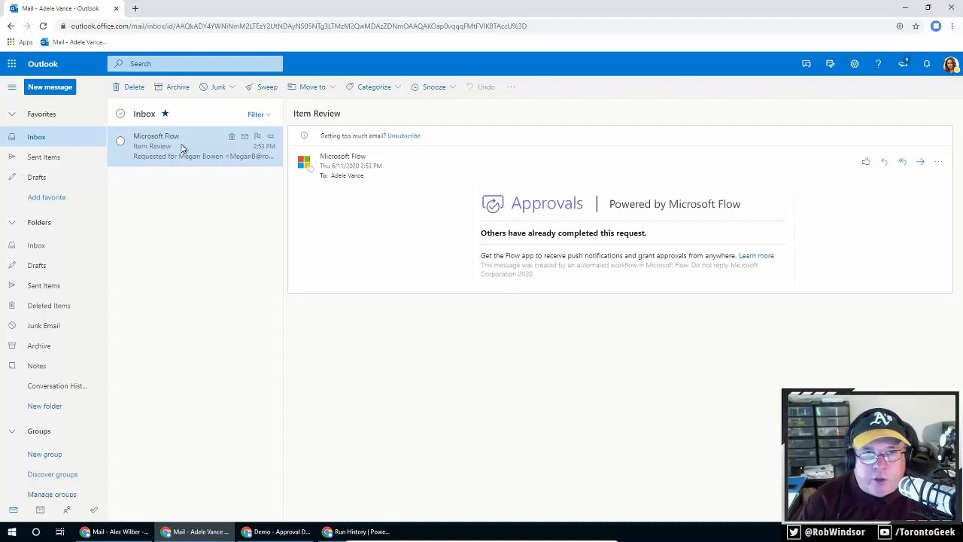
Step: Refresh the run history in Power Automate, open the latest run, and examine its Start and wait for an approval outputs within the Scope
{"action": "left_click", "coordinate": [357, 532]}
{"action": "left_click", "coordinate": [44, 26]}
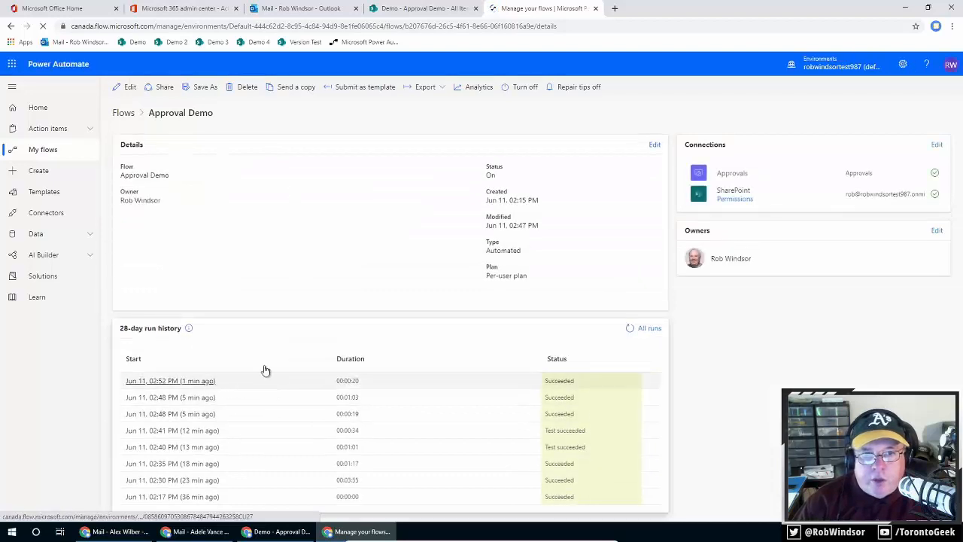
{"action": "left_click", "coordinate": [265, 372]}
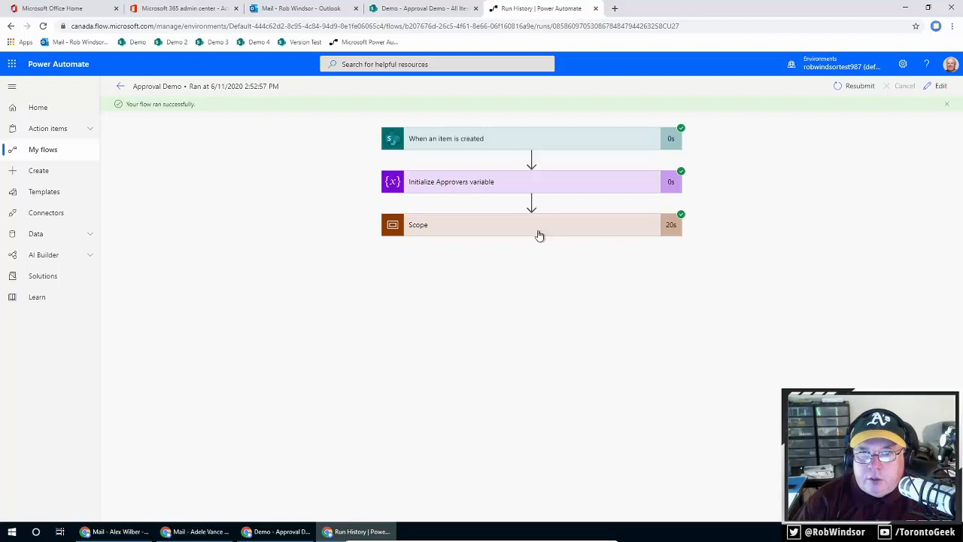
{"action": "left_click", "coordinate": [536, 232]}
{"action": "left_click", "coordinate": [606, 299]}
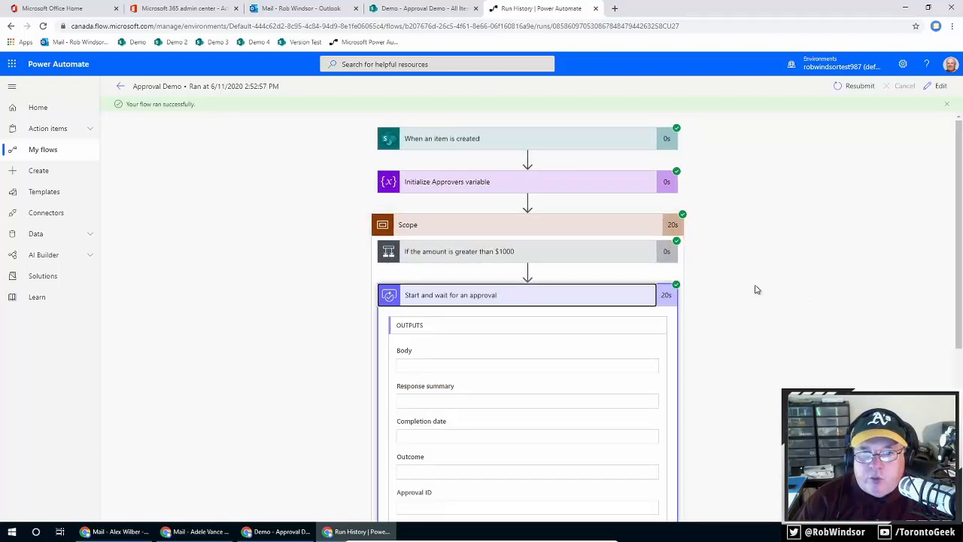
{"action": "scroll", "coordinate": [757, 289], "scroll_direction": "down", "scroll_amount": 2}
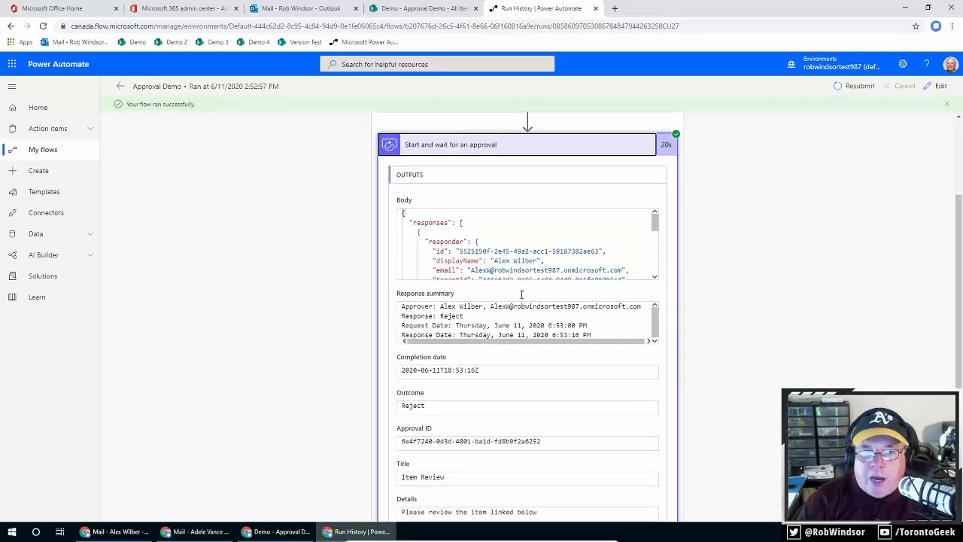
{"action": "left_click", "coordinate": [524, 148]}
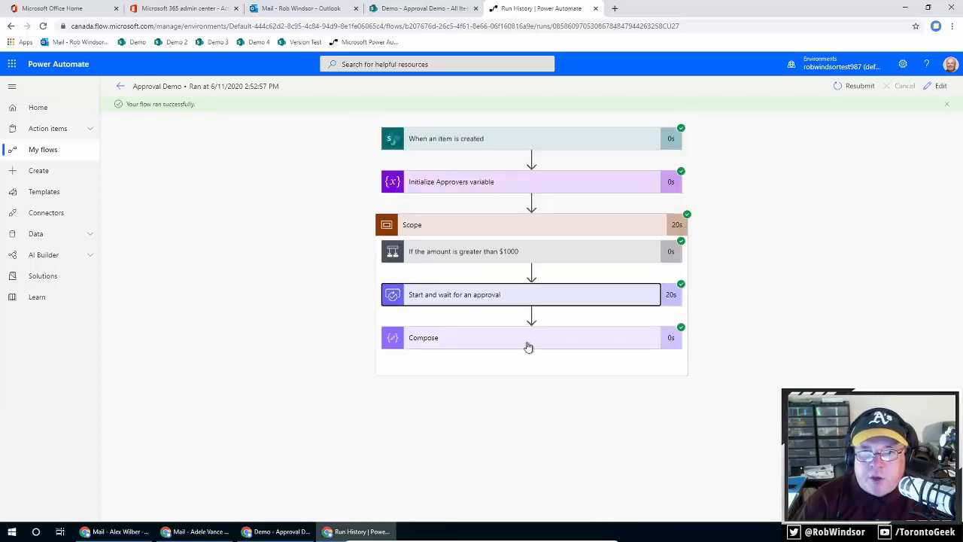
Step: Examine the Item 7 run's Compose inputs and outputs, and look over the approval columns in the SharePoint Approval Demo list
{"action": "left_click", "coordinate": [529, 346]}
{"action": "scroll", "coordinate": [778, 338], "scroll_direction": "down", "scroll_amount": 2}
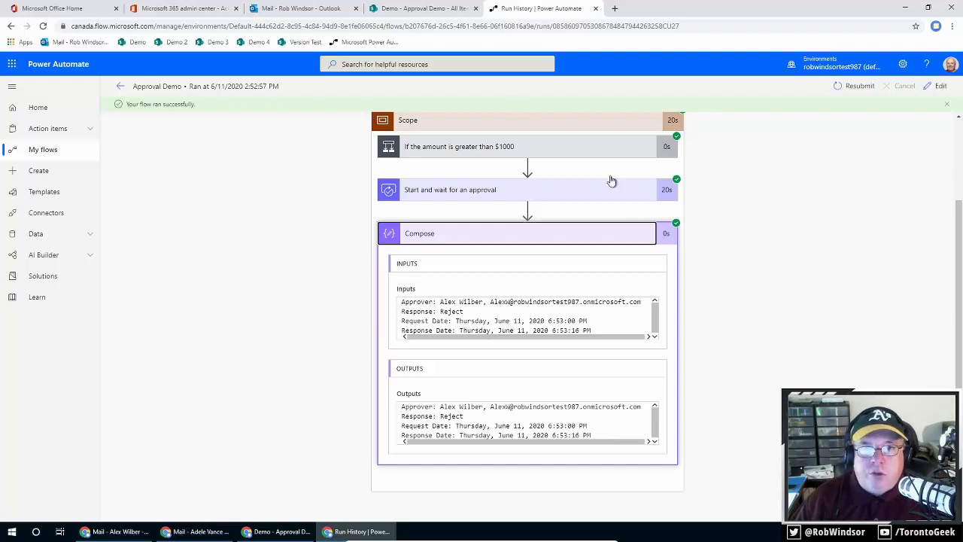
{"action": "left_click", "coordinate": [426, 8]}
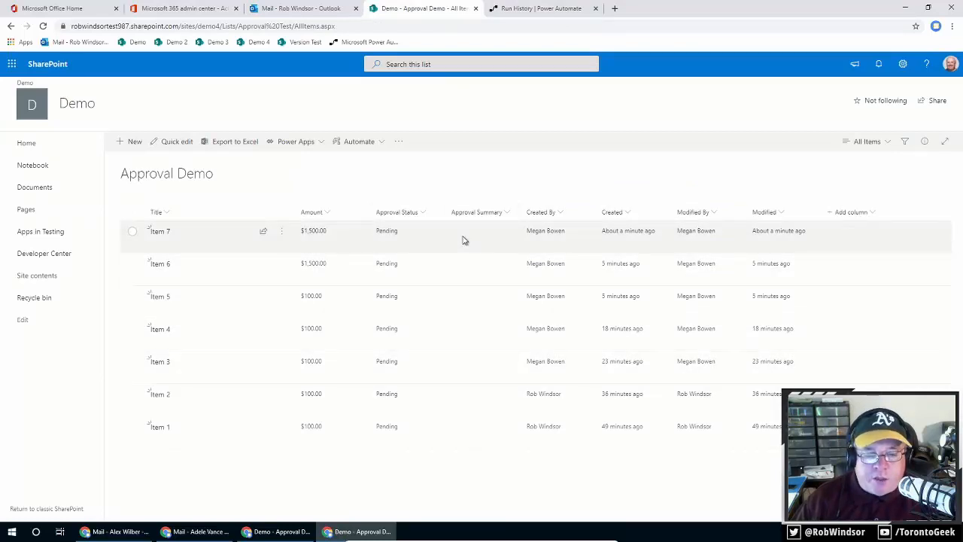
Step: Open the Approval Demo flow for editing in Power Automate and add a SharePoint Update item action after Compose inside the Scope
{"action": "left_click", "coordinate": [534, 12]}
{"action": "left_click", "coordinate": [939, 83]}
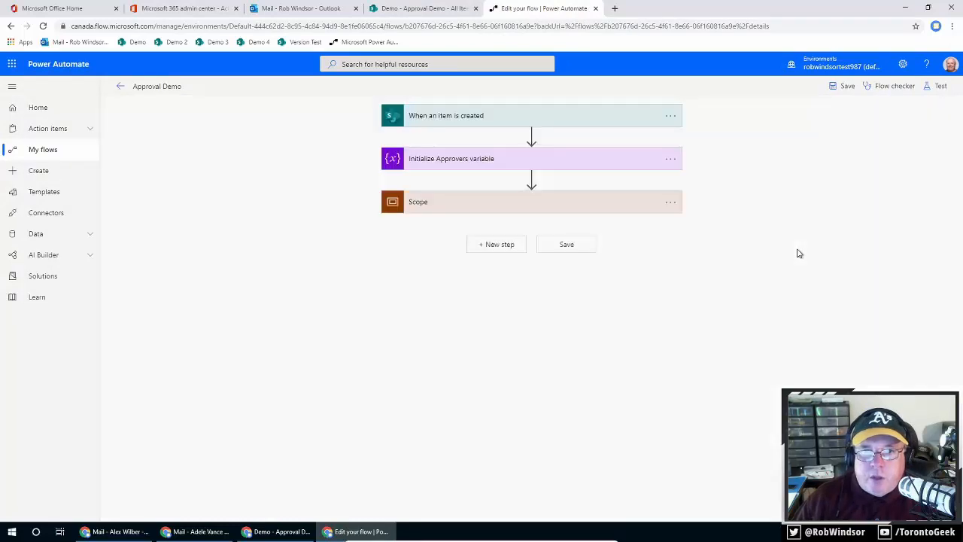
{"action": "left_click", "coordinate": [595, 201]}
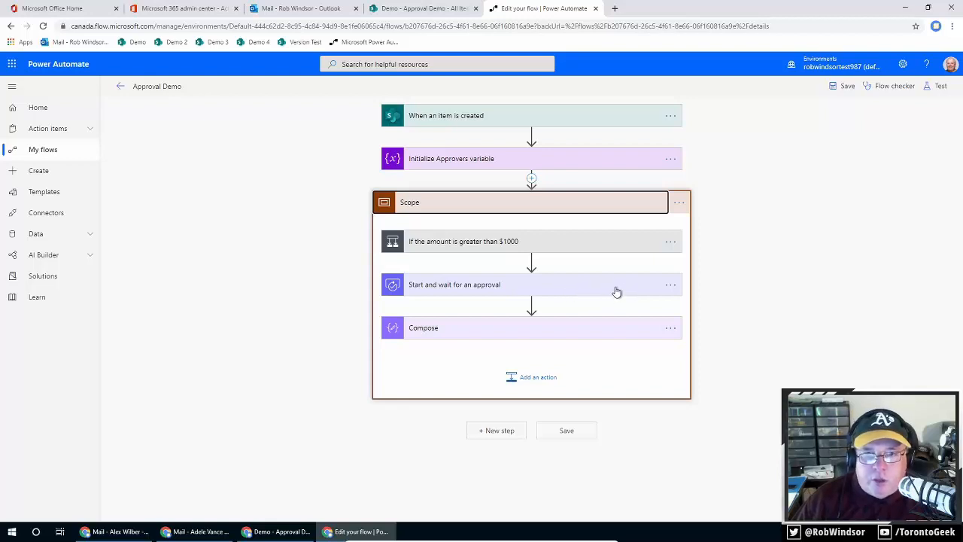
{"action": "left_click", "coordinate": [539, 378]}
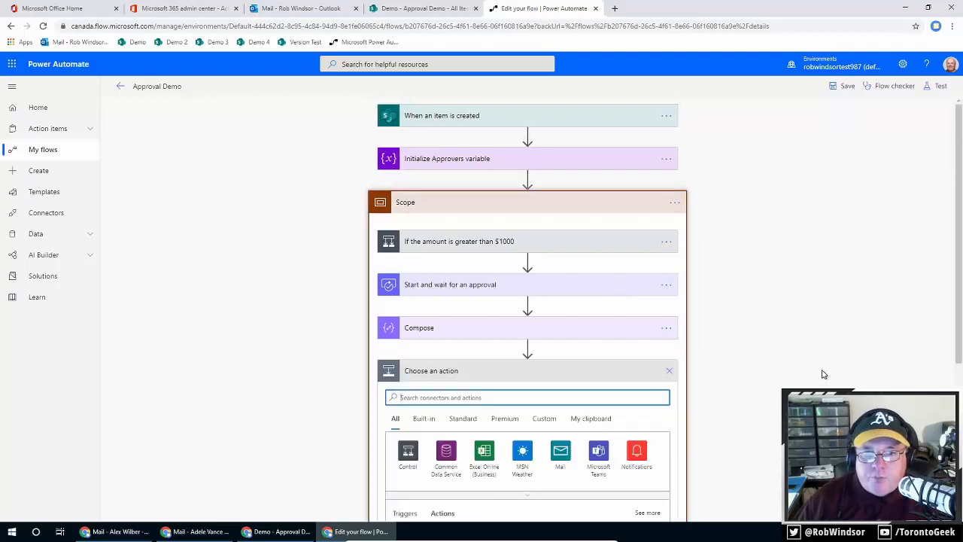
{"action": "type", "text": "sharepoim"}
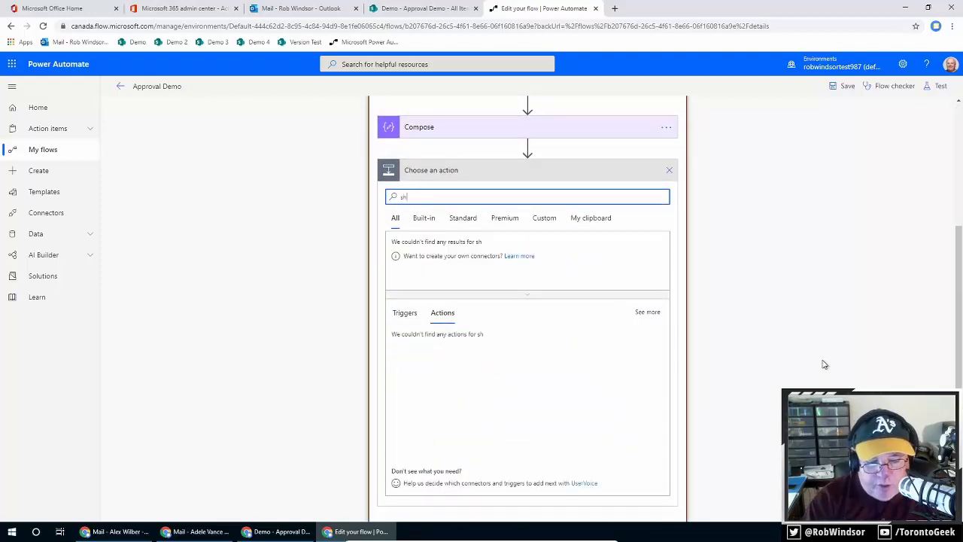
{"action": "key", "text": "BackSpace"}
{"action": "key", "text": "BackSpace"}
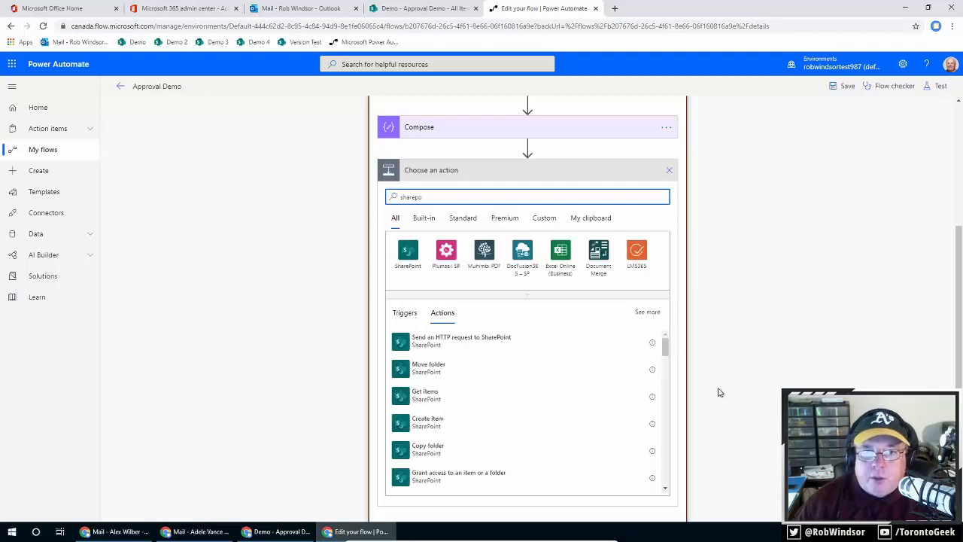
{"action": "left_click", "coordinate": [408, 252]}
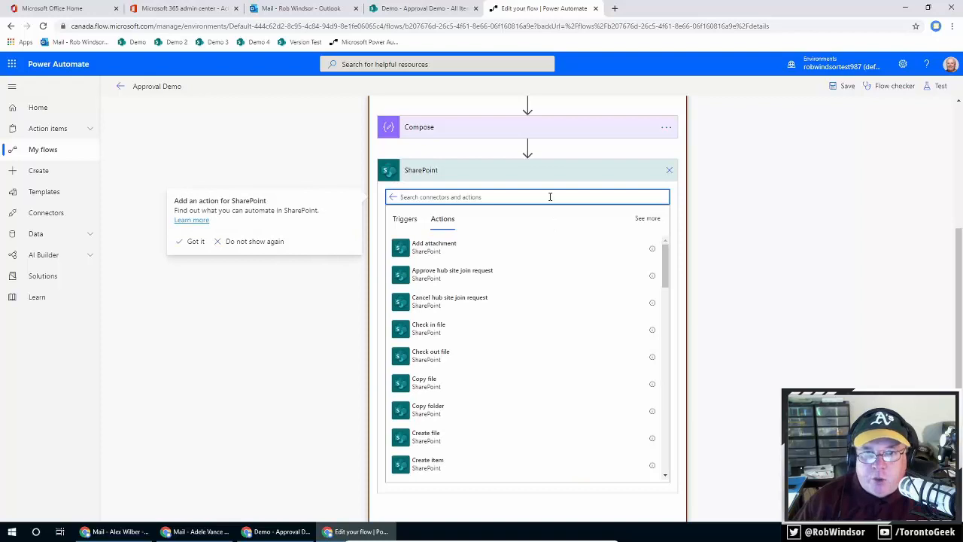
{"action": "type", "text": "update"}
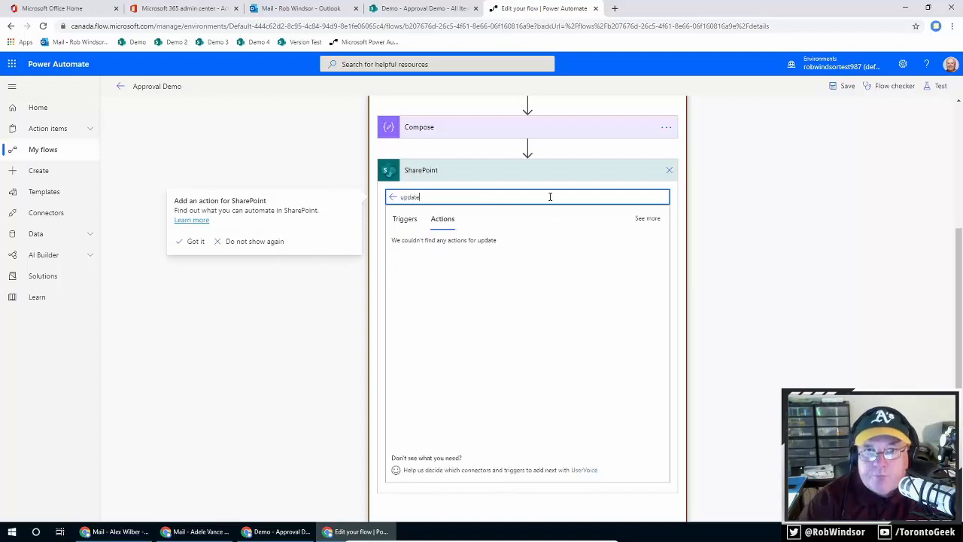
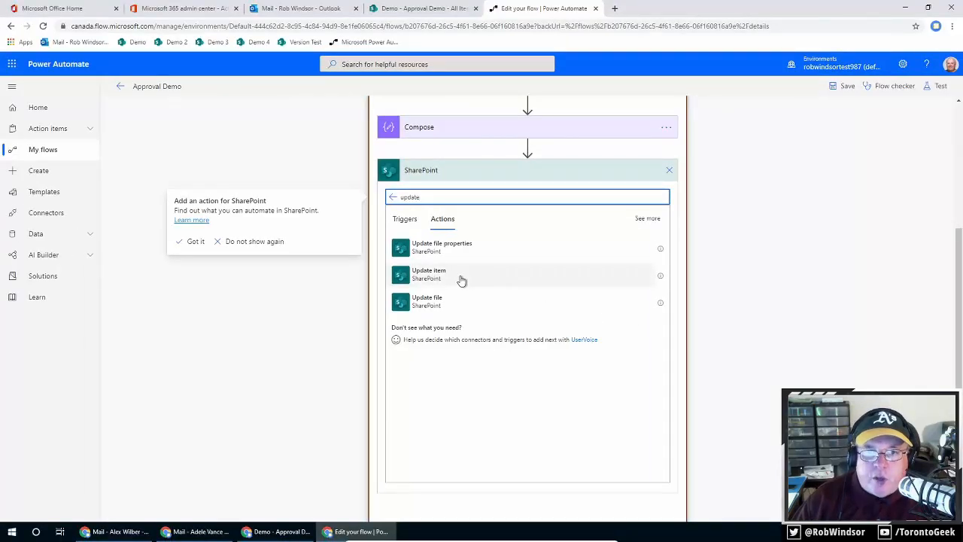
{"action": "left_click", "coordinate": [461, 280]}
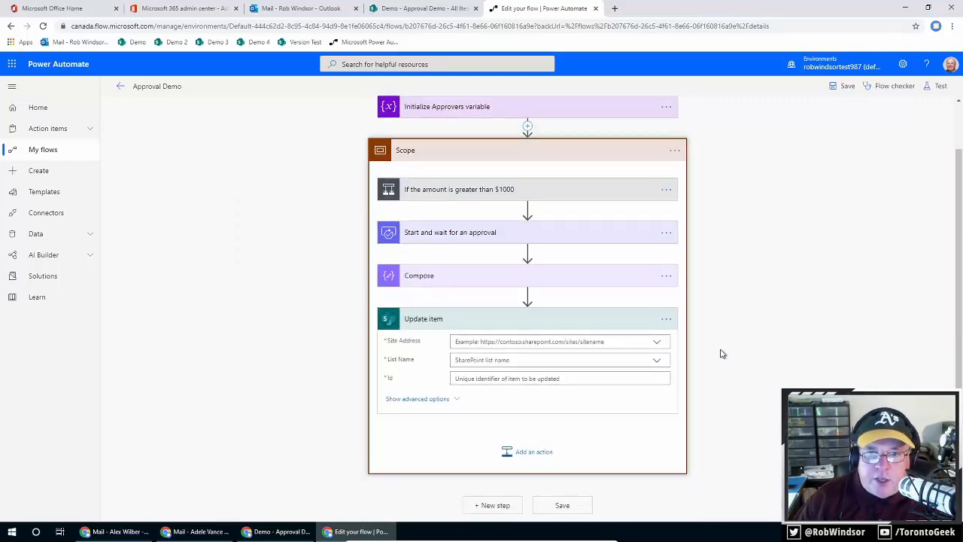
Step: Point the Update item action at the demo4 Demo site's Approval Demo list, and set Id to the trigger's ID
{"action": "left_click", "coordinate": [657, 342]}
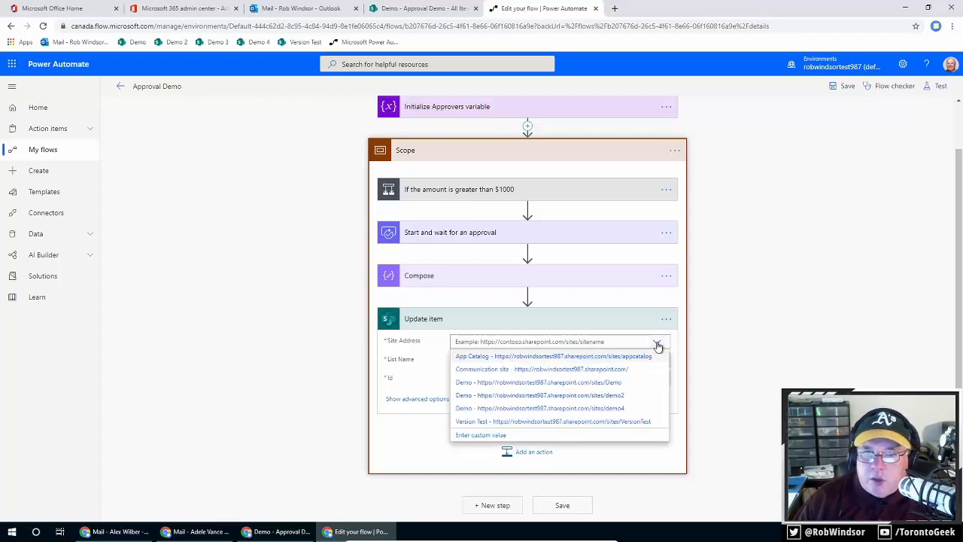
{"action": "left_click", "coordinate": [621, 408]}
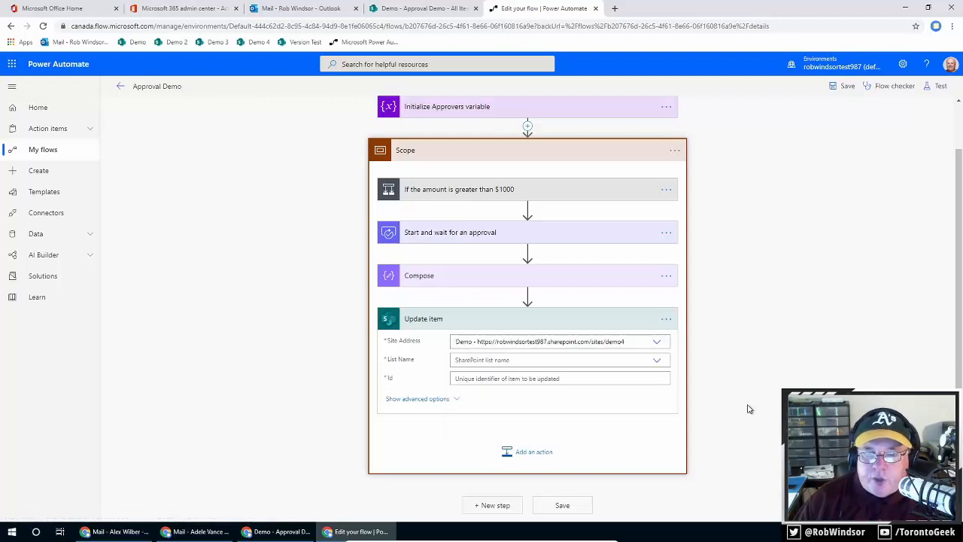
{"action": "left_click", "coordinate": [657, 361]}
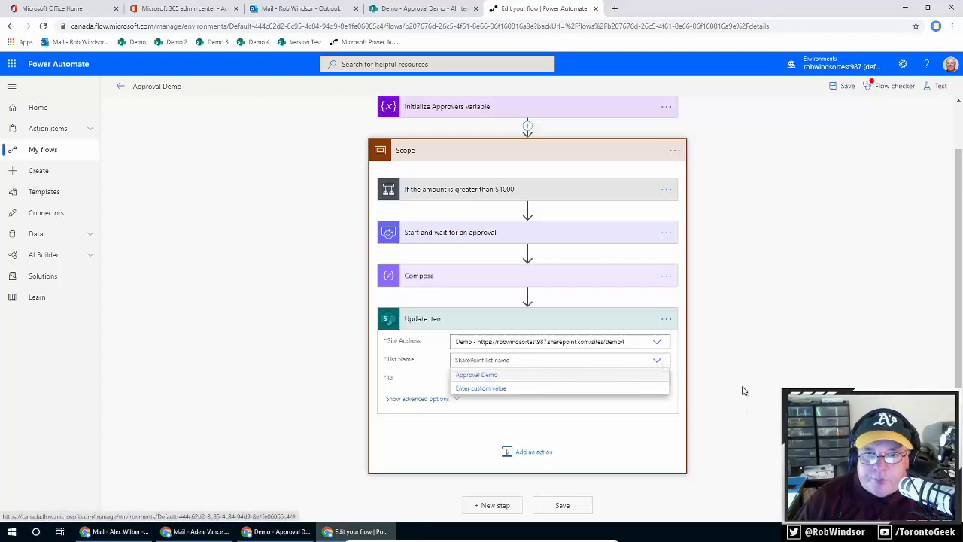
{"action": "left_click", "coordinate": [654, 374]}
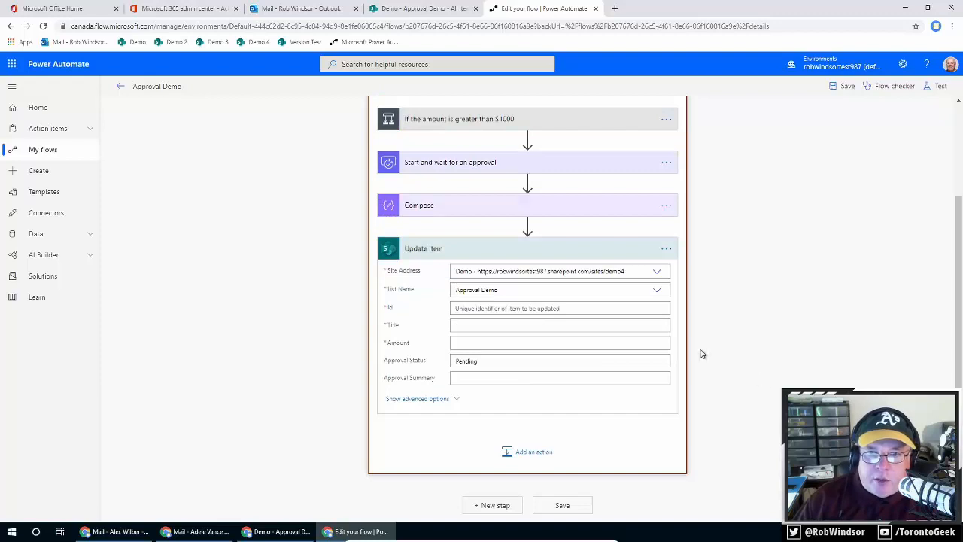
{"action": "left_click", "coordinate": [634, 309]}
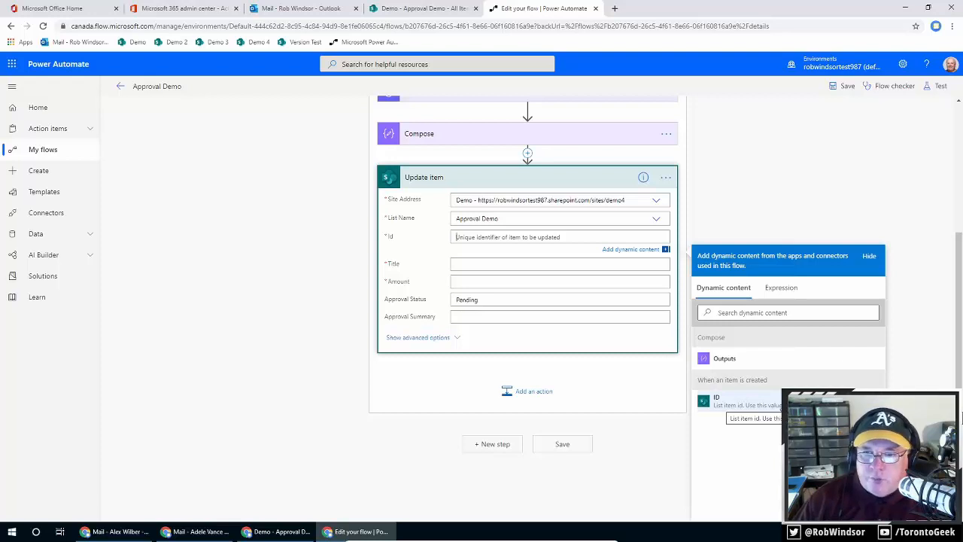
{"action": "left_click", "coordinate": [719, 403]}
{"action": "left_click", "coordinate": [796, 184]}
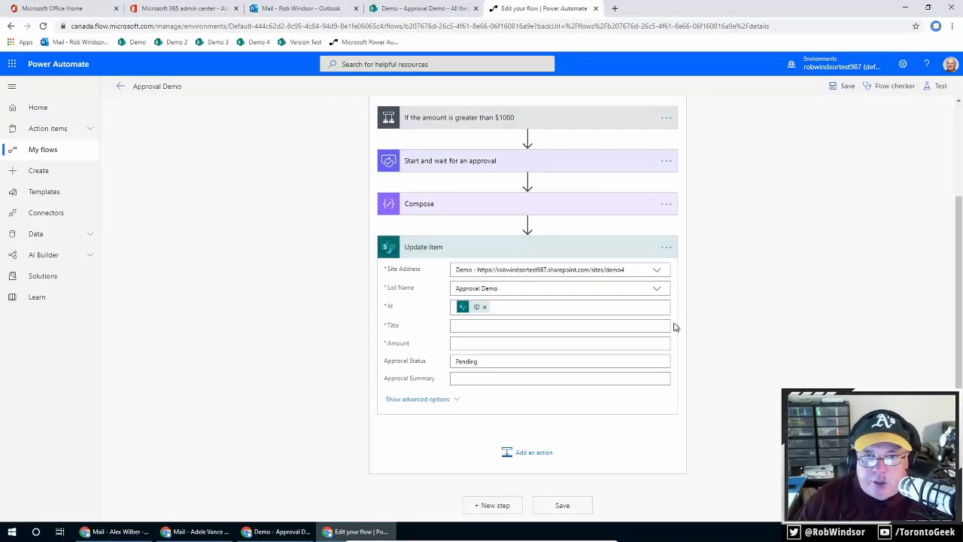
Step: Fill the Update item's Title with the Title value from the When an item is created trigger
{"action": "left_click", "coordinate": [568, 325]}
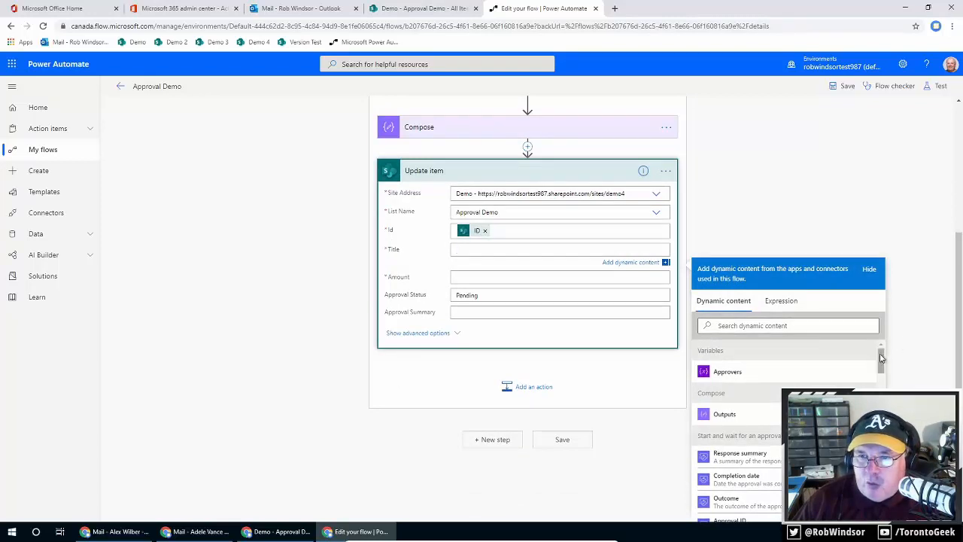
{"action": "left_click_drag", "start_coordinate": [881, 359], "coordinate": [881, 391]}
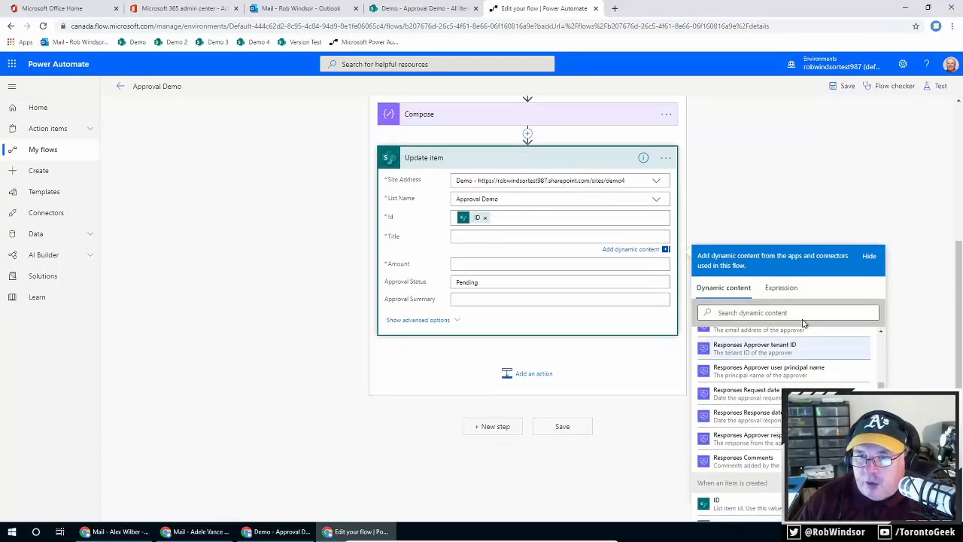
{"action": "left_click", "coordinate": [802, 316]}
{"action": "type", "text": "tit"}
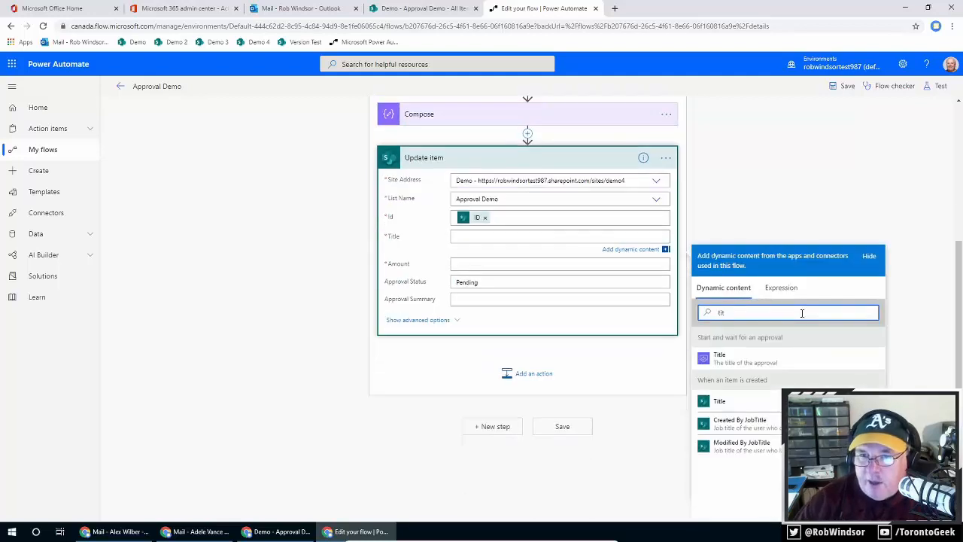
{"action": "left_click", "coordinate": [779, 401]}
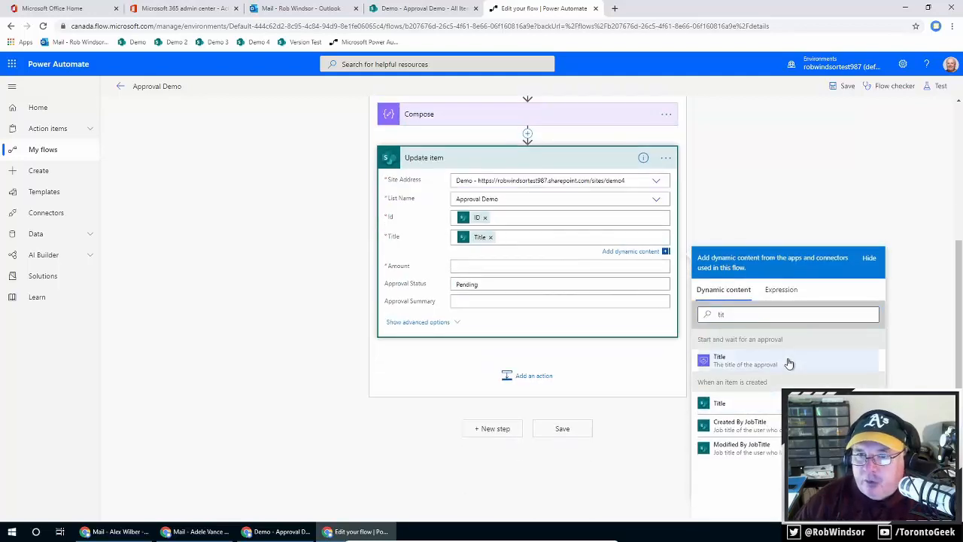
{"action": "left_click_drag", "start_coordinate": [751, 316], "coordinate": [665, 317]}
{"action": "type", "text": "a"}
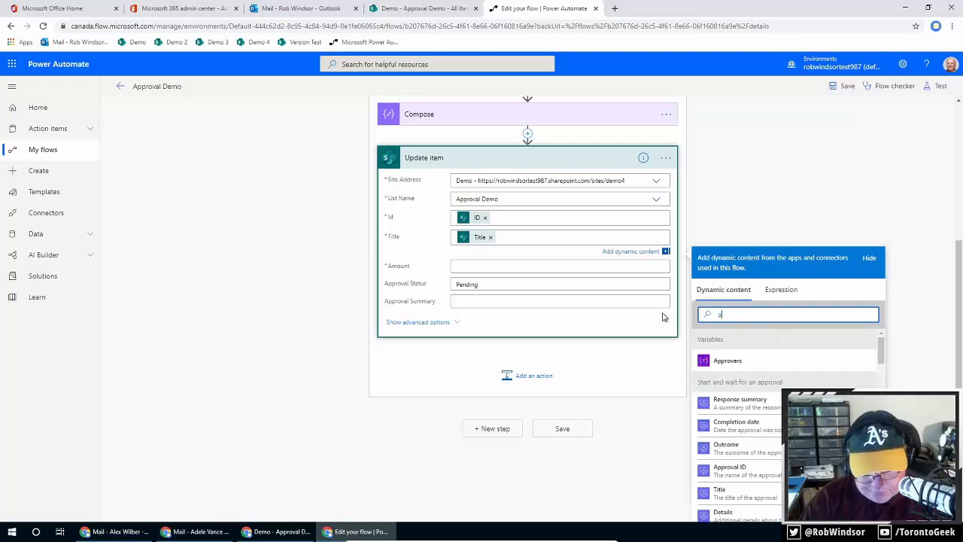
{"action": "type", "text": "mount"}
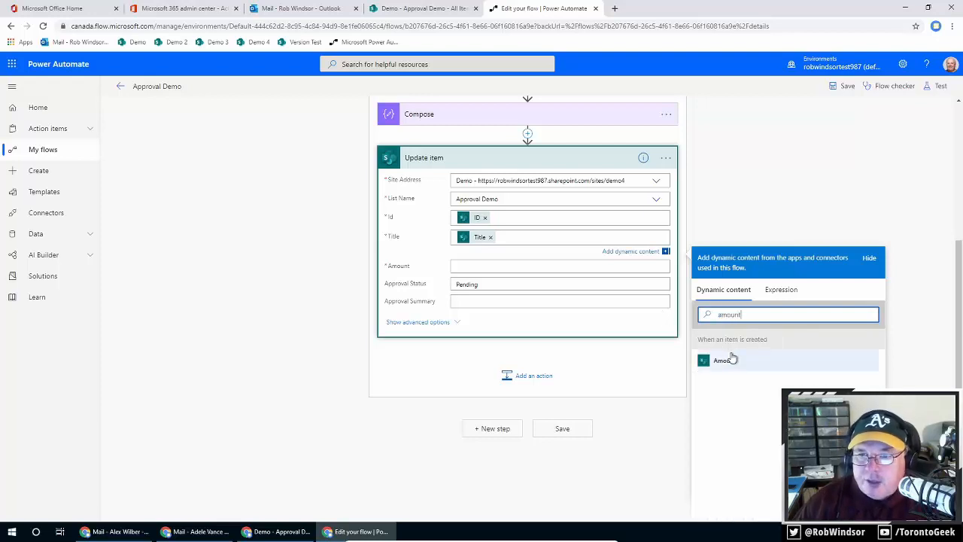
{"action": "left_click", "coordinate": [732, 360]}
{"action": "left_click", "coordinate": [755, 196]}
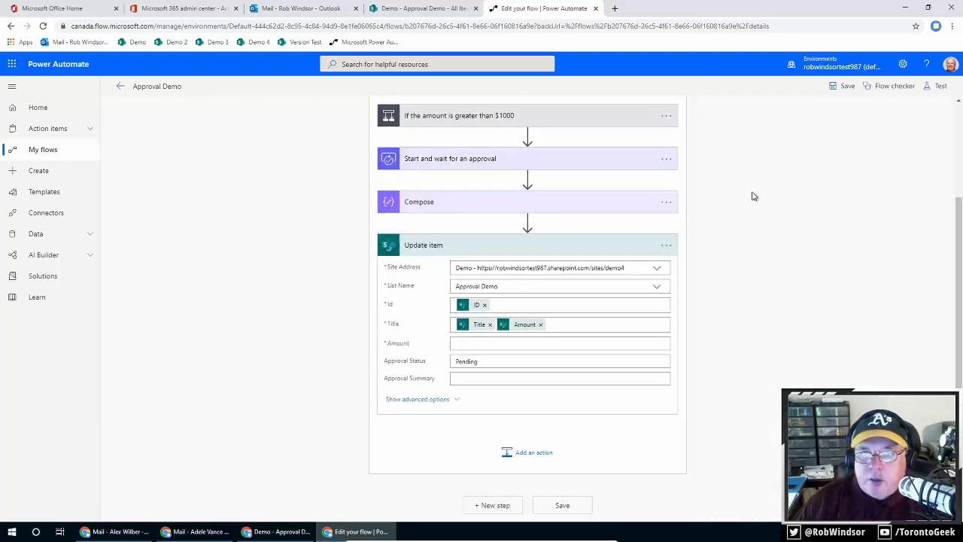
{"action": "left_click", "coordinate": [540, 325]}
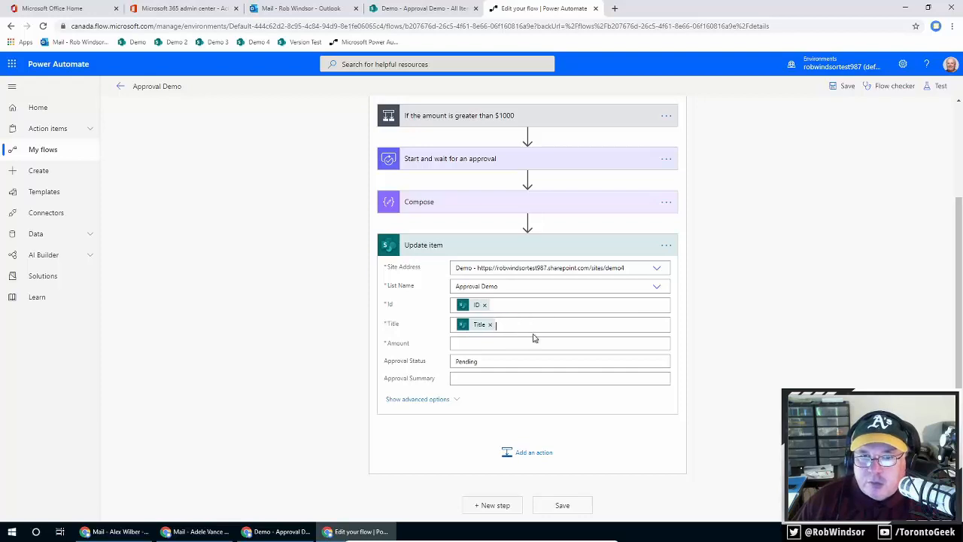
Step: Fill the Update item's Amount with the Amount value from the When an item is created trigger
{"action": "left_click", "coordinate": [532, 340]}
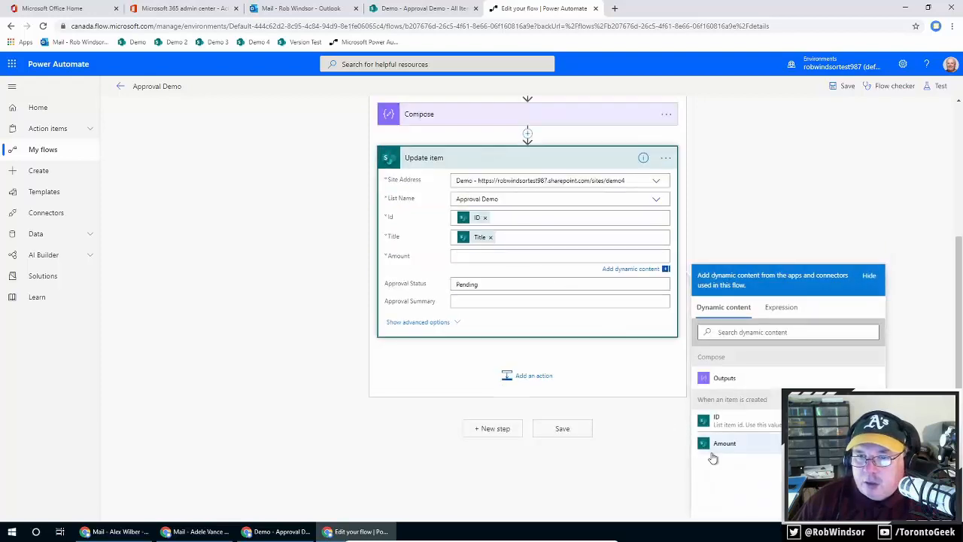
{"action": "left_click", "coordinate": [721, 445]}
{"action": "left_click", "coordinate": [757, 233]}
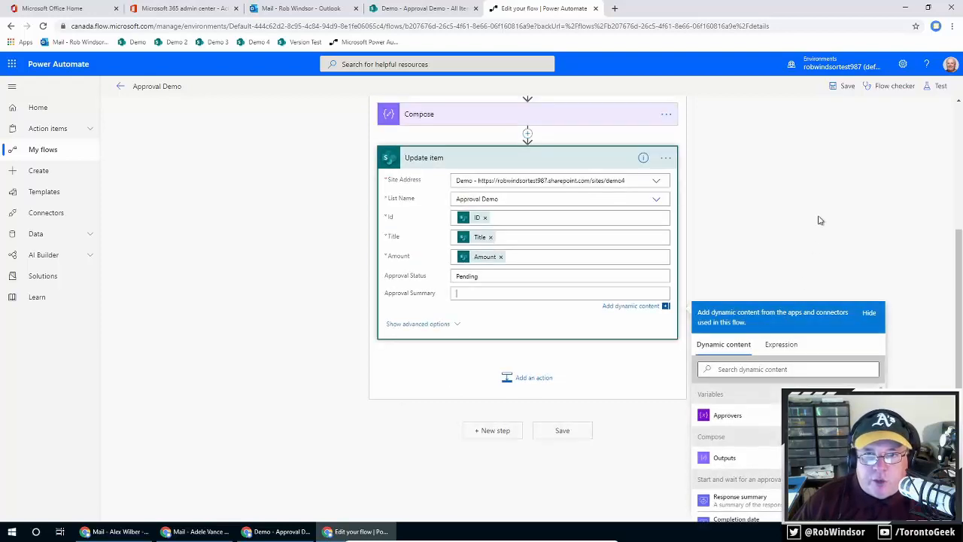
Step: Fill the Update item's Approval Summary with the approval's Response summary, and save the flow
{"action": "scroll", "coordinate": [819, 219], "scroll_direction": "up", "scroll_amount": 3}
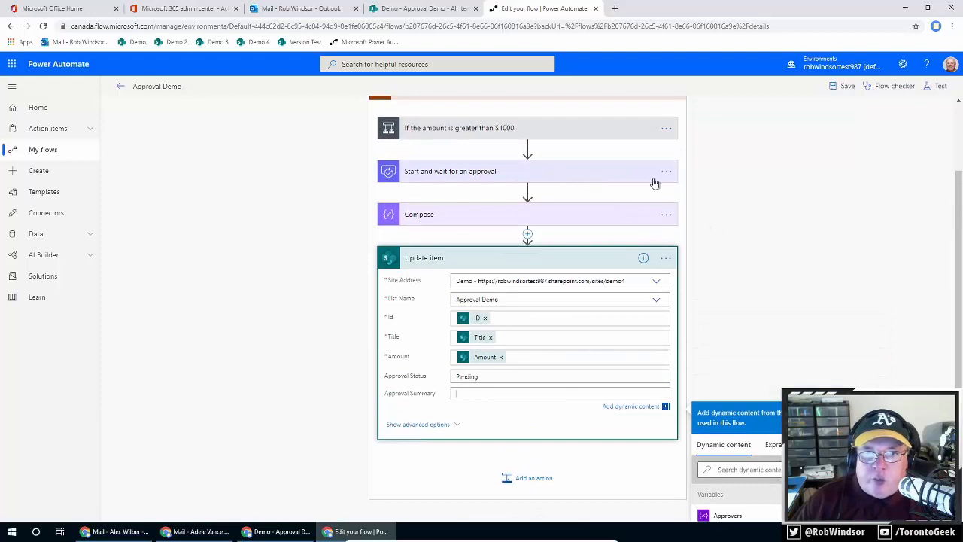
{"action": "scroll", "coordinate": [889, 211], "scroll_direction": "down", "scroll_amount": 5}
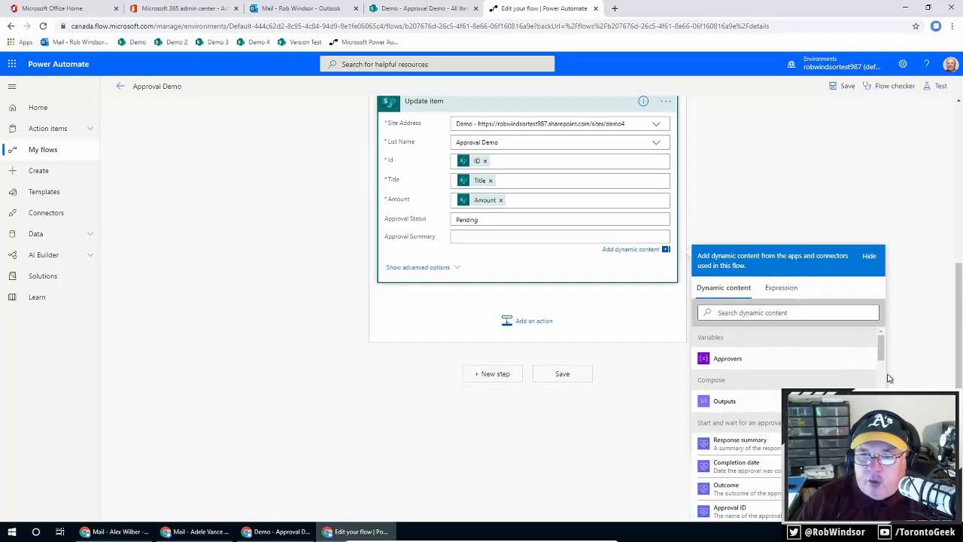
{"action": "left_click", "coordinate": [768, 446]}
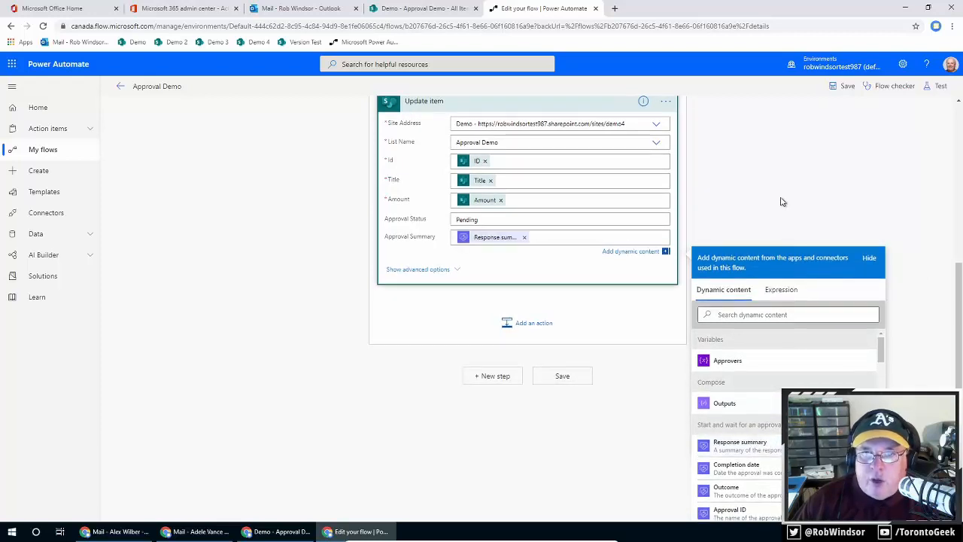
{"action": "left_click", "coordinate": [838, 90]}
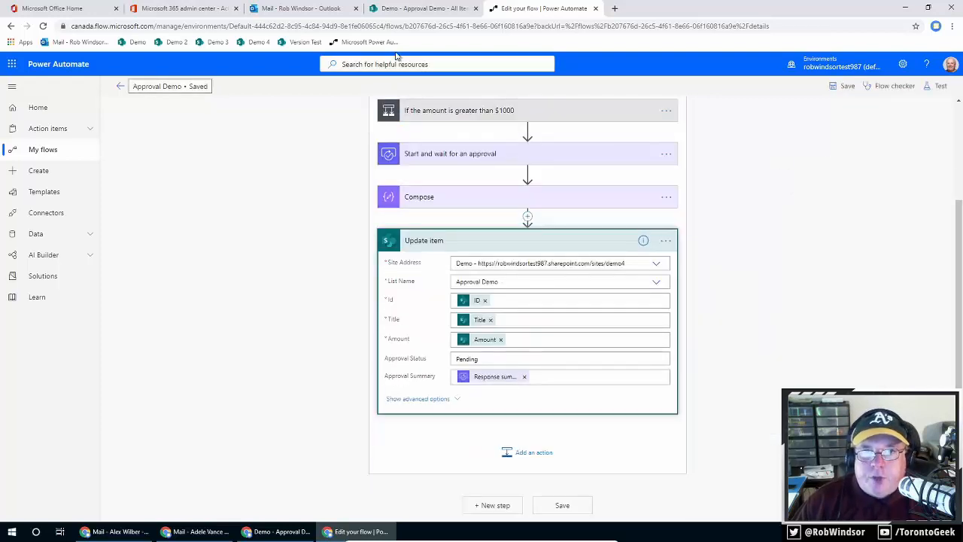
Step: Switch to the requester's SharePoint window and create an Approval Demo list item titled Item 8 with an amount of 1500
{"action": "left_click", "coordinate": [276, 531]}
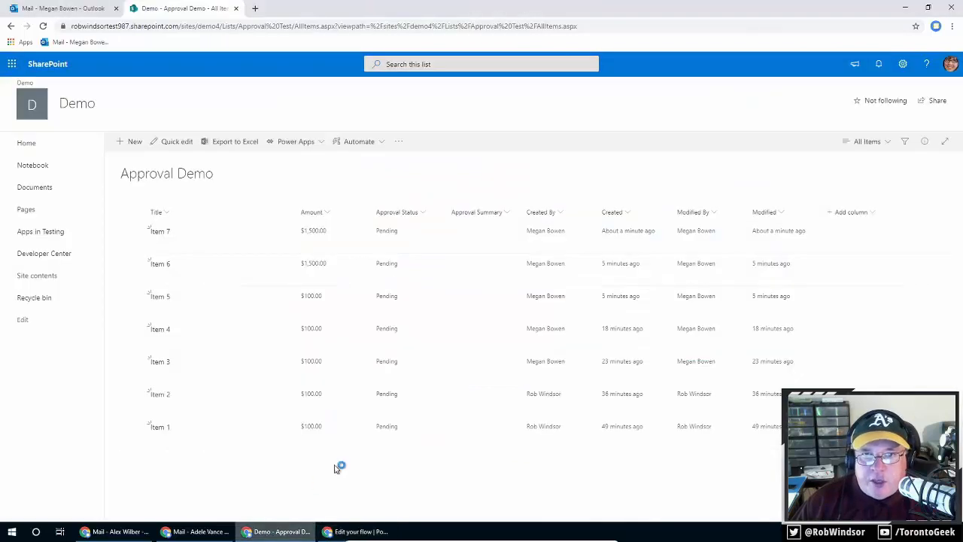
{"action": "left_click", "coordinate": [132, 142]}
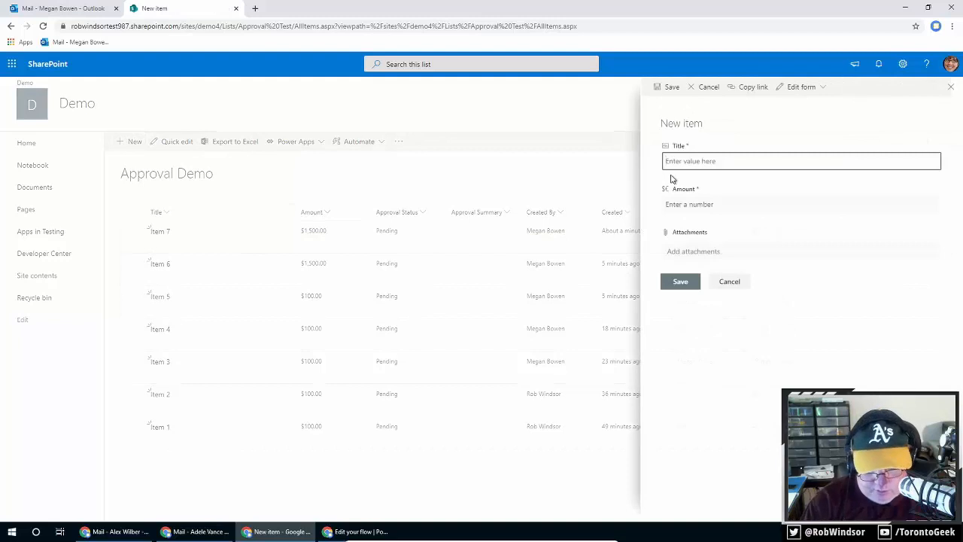
{"action": "type", "text": "Item "}
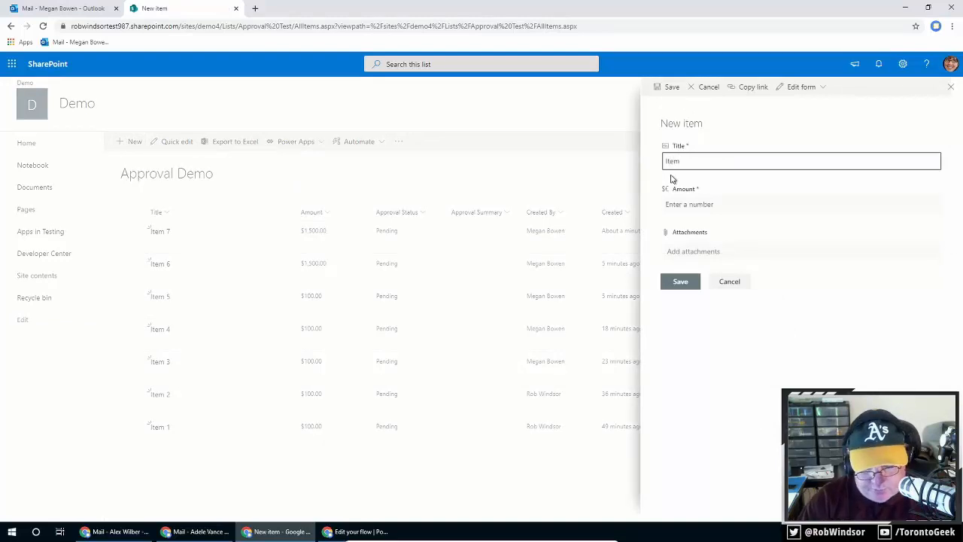
{"action": "type", "text": "8"}
{"action": "key", "text": "ctrl+a"}
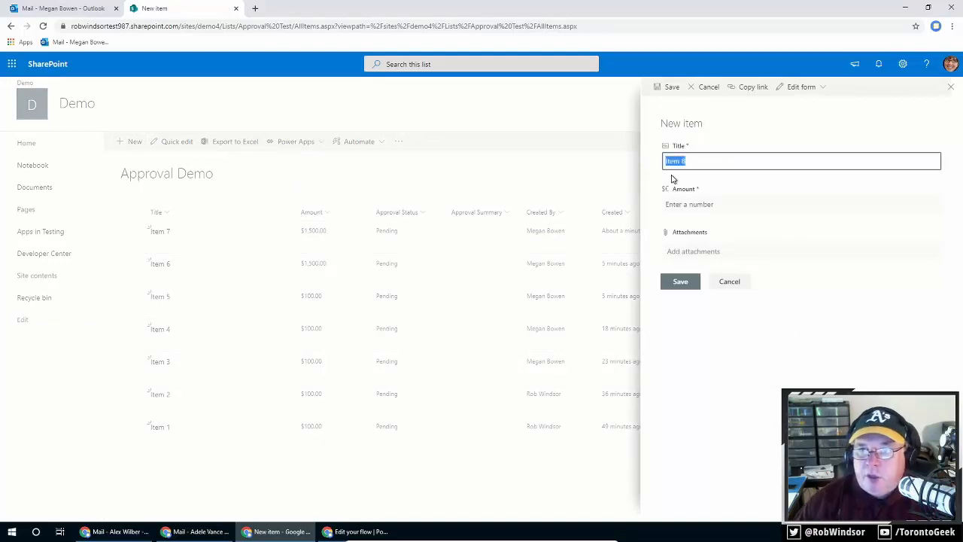
{"action": "left_click", "coordinate": [736, 203]}
{"action": "type", "text": "1500"}
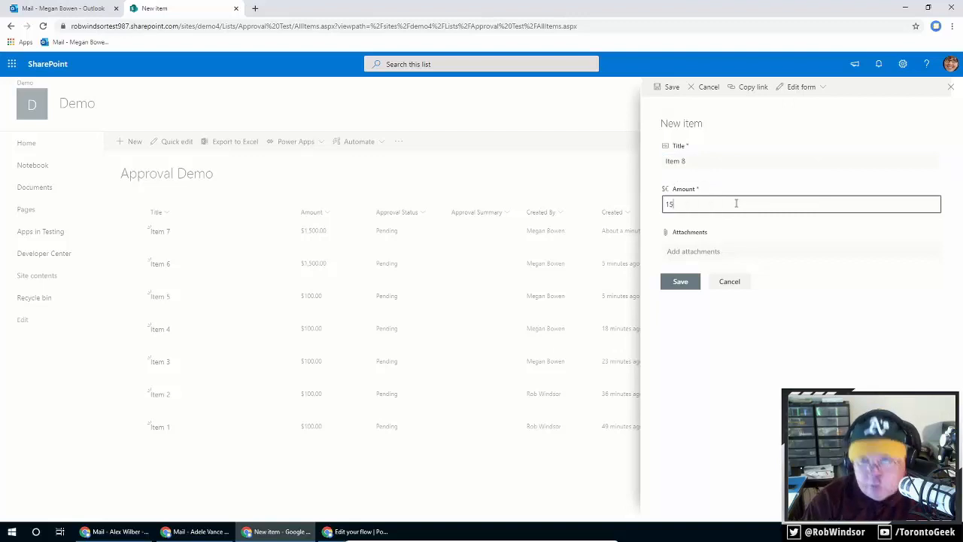
{"action": "left_click", "coordinate": [672, 280]}
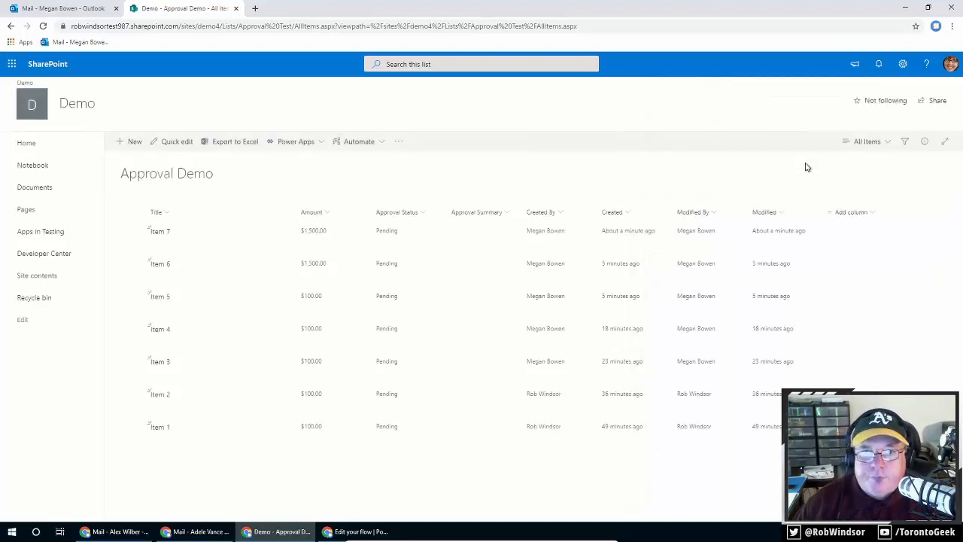
Step: Delete the old Item Review emails from both approvers' Outlook inboxes
{"action": "left_click", "coordinate": [197, 531]}
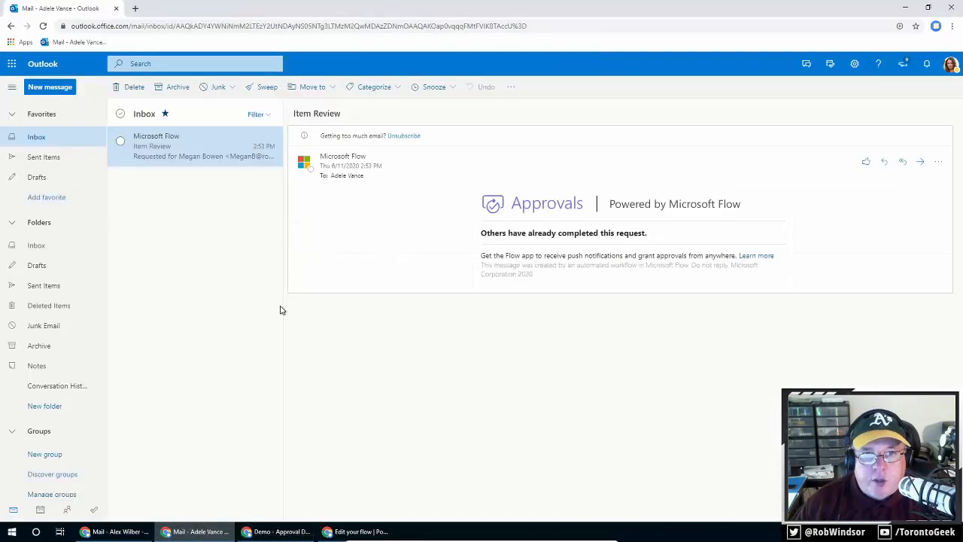
{"action": "left_click", "coordinate": [134, 87]}
{"action": "left_click", "coordinate": [121, 532]}
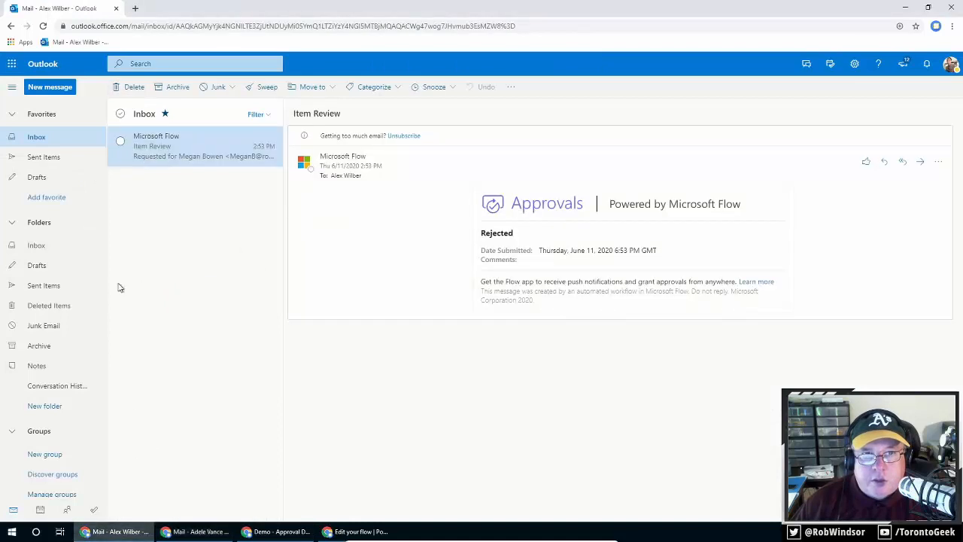
{"action": "key", "text": "Delete"}
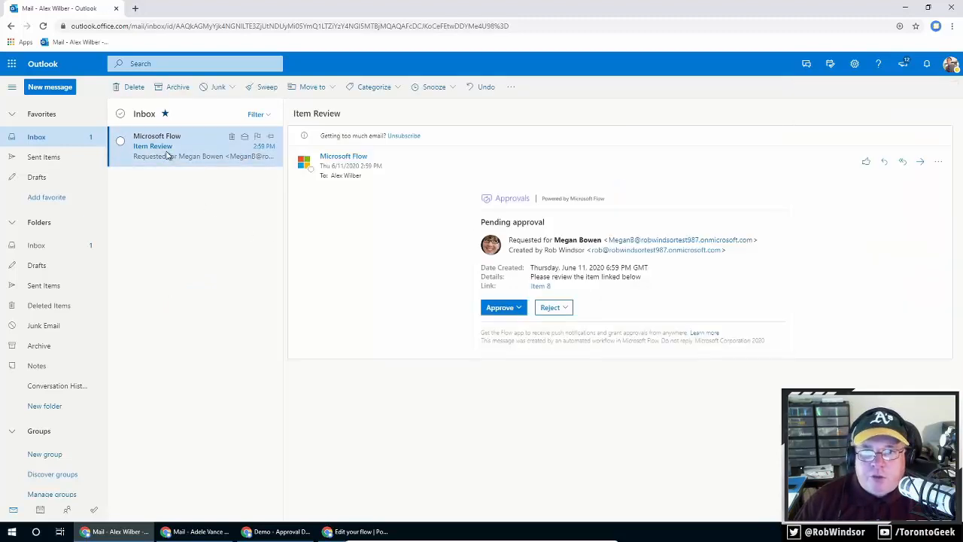
Step: Approve the Item 8 request in the first approver's mailbox with the comment "These are some comments"
{"action": "left_click", "coordinate": [517, 308]}
{"action": "left_click", "coordinate": [519, 342]}
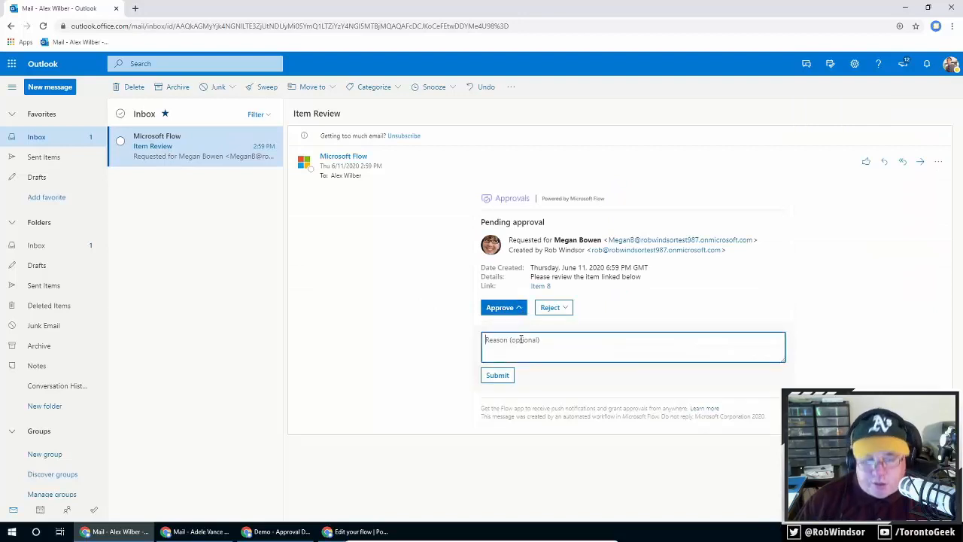
{"action": "type", "text": "These are"}
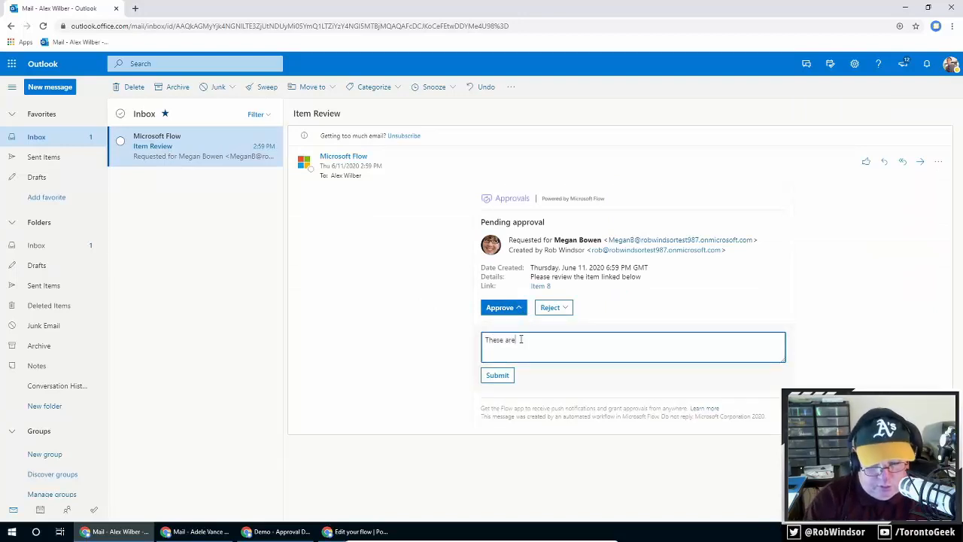
{"action": "type", "text": " some comment"}
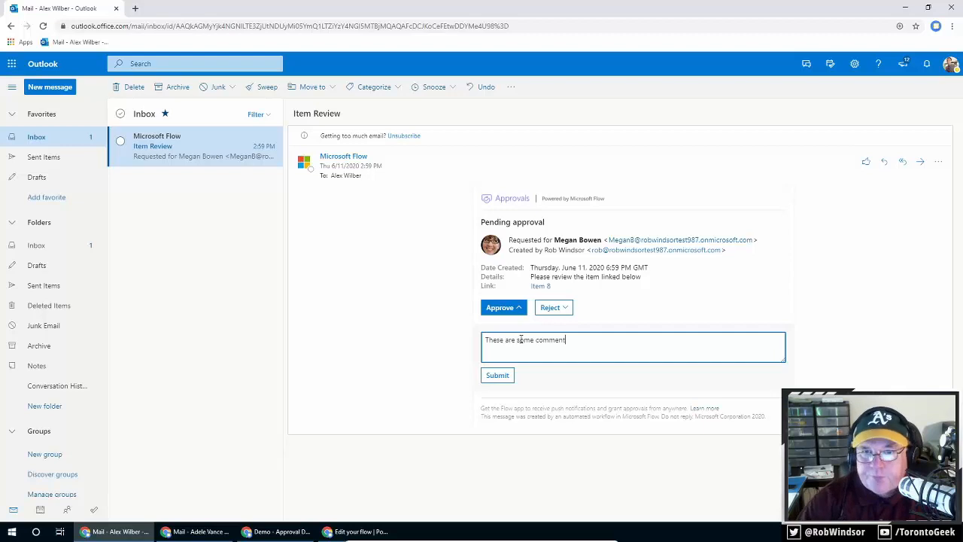
{"action": "type", "text": "s"}
{"action": "left_click", "coordinate": [508, 376]}
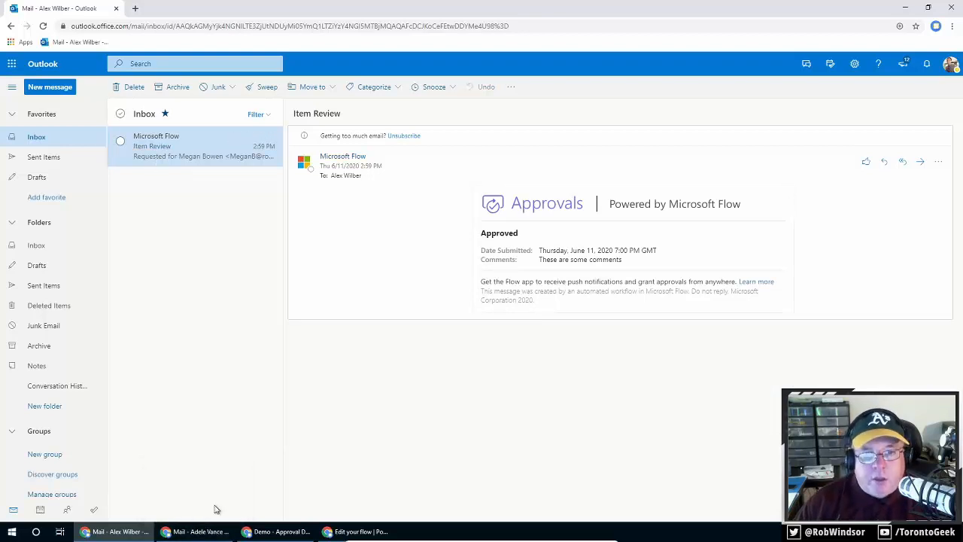
Step: Switch to the second approver's mailbox and approve the Item 8 request with the comment "These are some other comments"
{"action": "left_click", "coordinate": [200, 532]}
{"action": "left_click", "coordinate": [186, 155]}
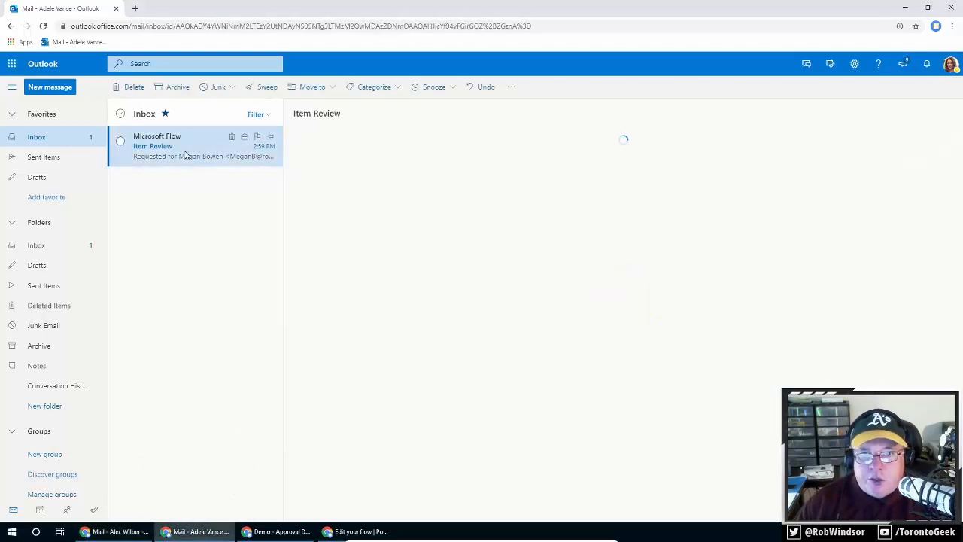
{"action": "left_click", "coordinate": [519, 308]}
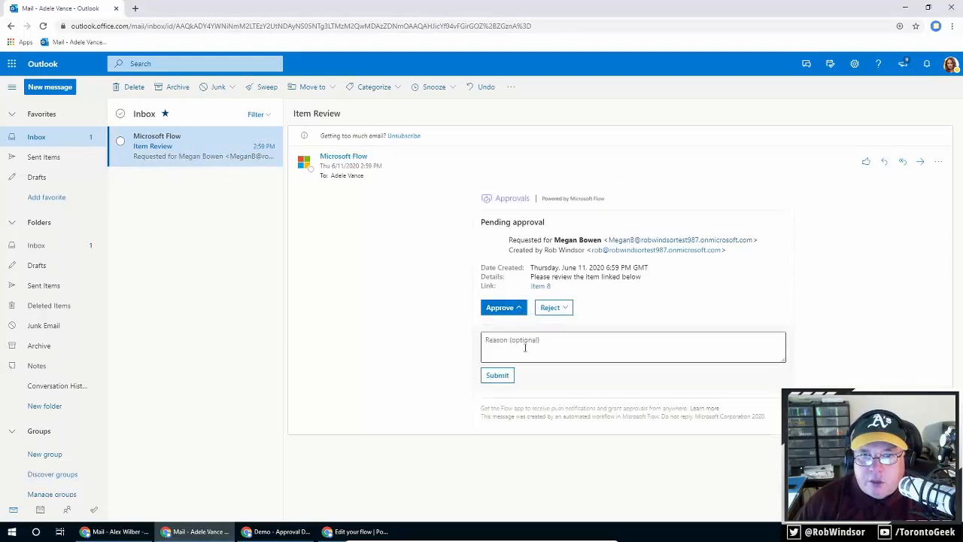
{"action": "left_click", "coordinate": [525, 346]}
{"action": "type", "text": "These"}
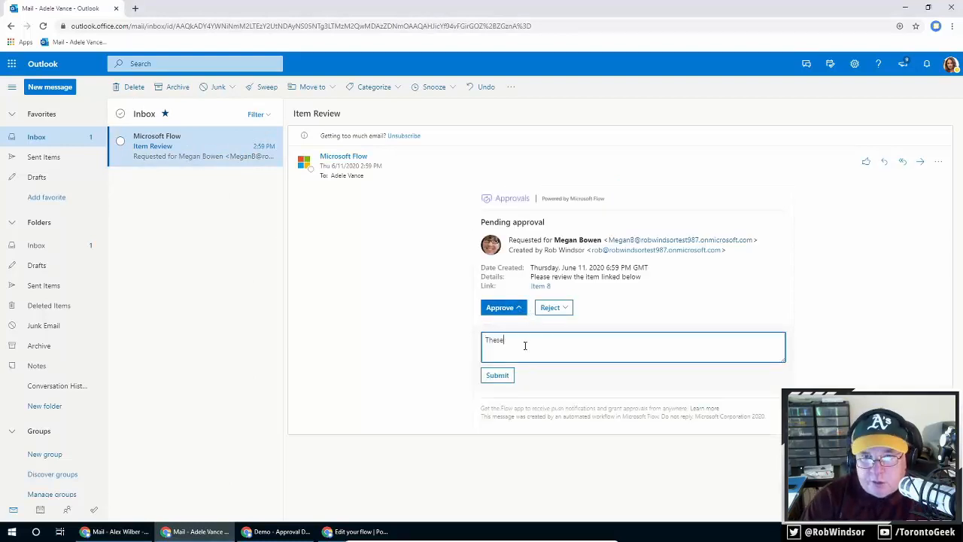
{"action": "type", "text": " are some ot"}
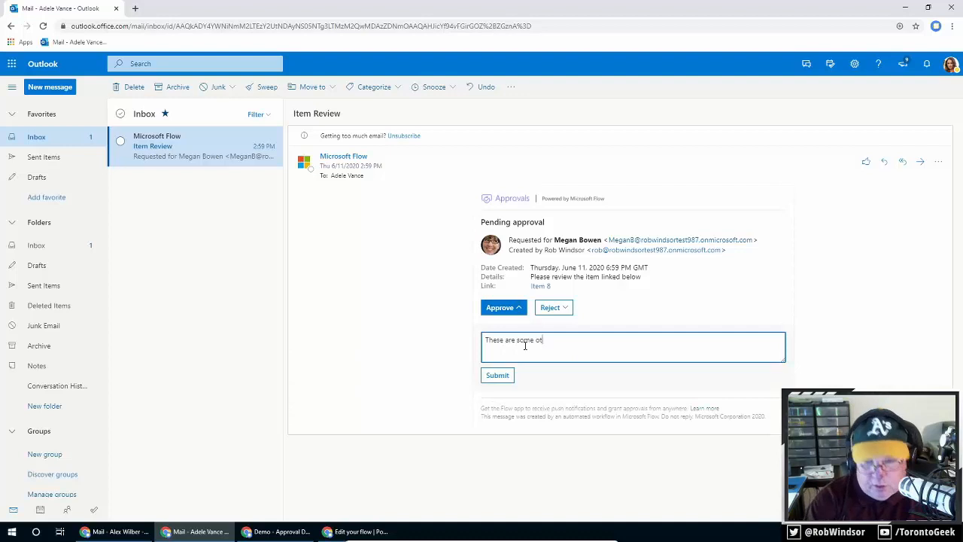
{"action": "type", "text": "her comments"}
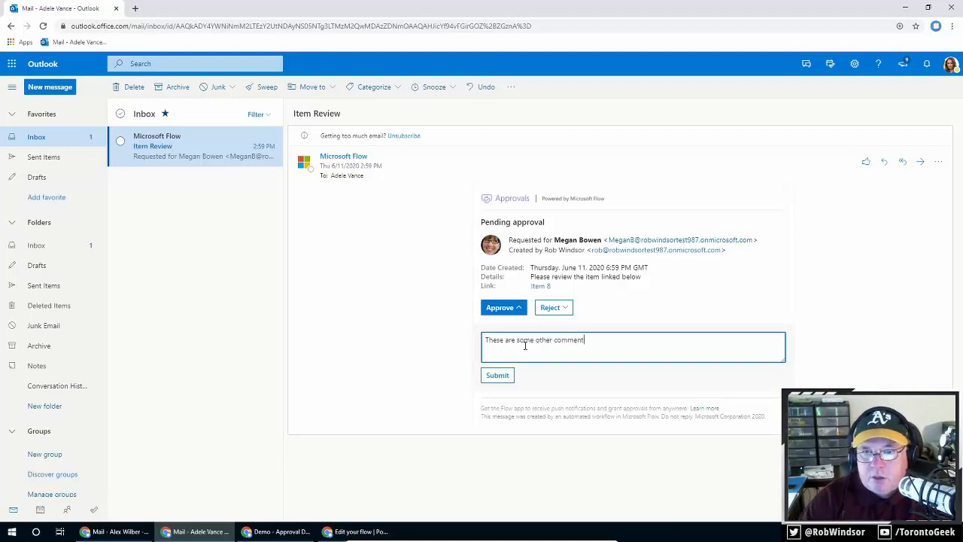
{"action": "left_click", "coordinate": [509, 376]}
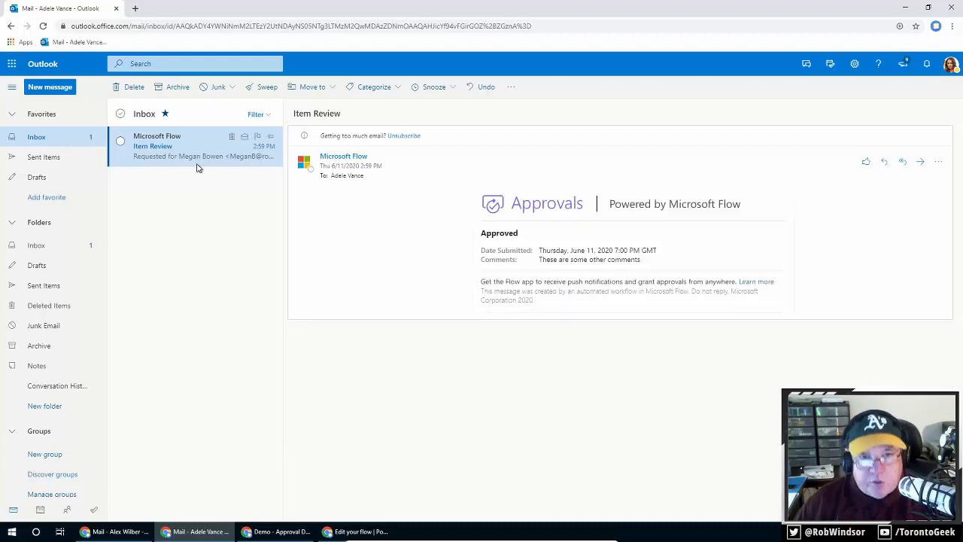
Step: Switch to the requester's SharePoint window and widen the Approval Summary column of the Approval Demo list
{"action": "left_click", "coordinate": [276, 531]}
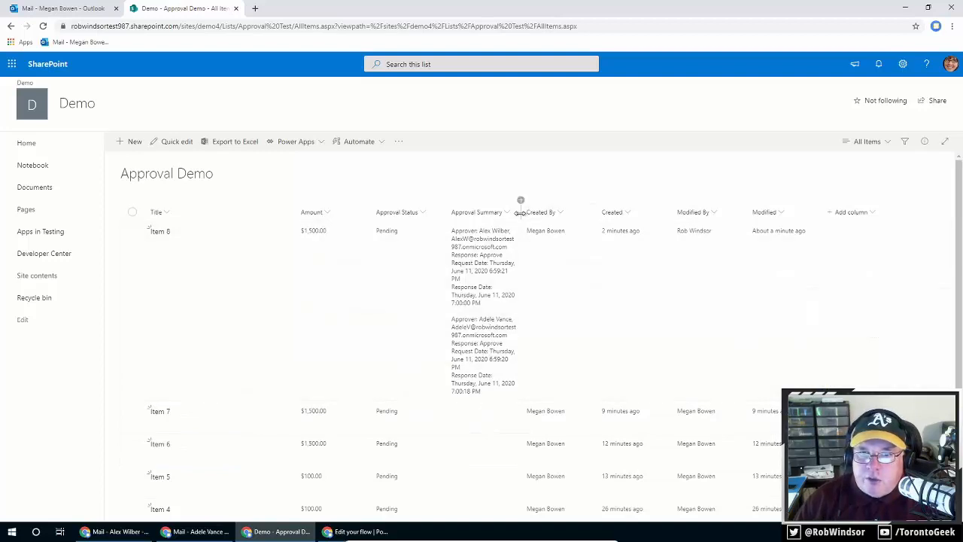
{"action": "left_click_drag", "start_coordinate": [522, 213], "coordinate": [627, 215]}
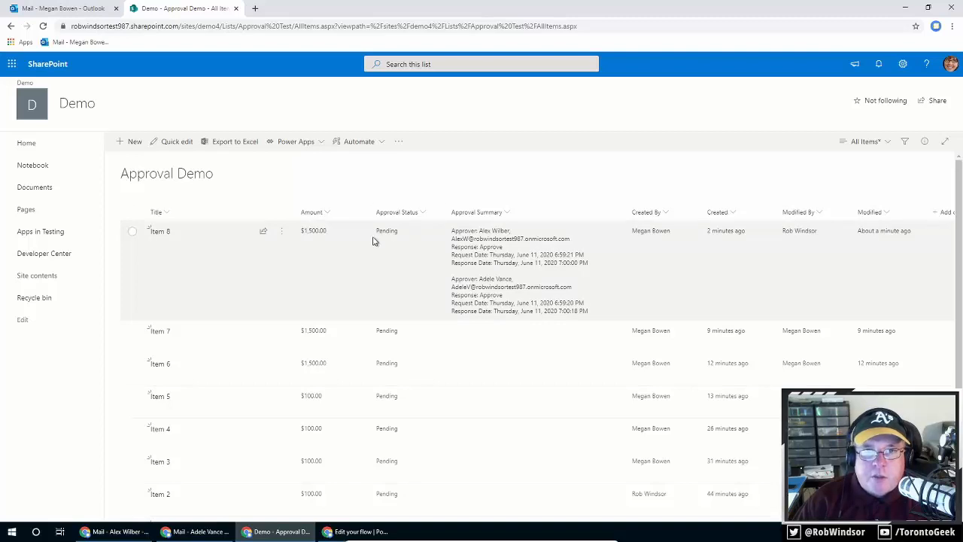
Step: Switch to Power Automate, open the latest Approval Demo run, and expand its Start and wait for an approval action inside the Scope
{"action": "left_click", "coordinate": [360, 532]}
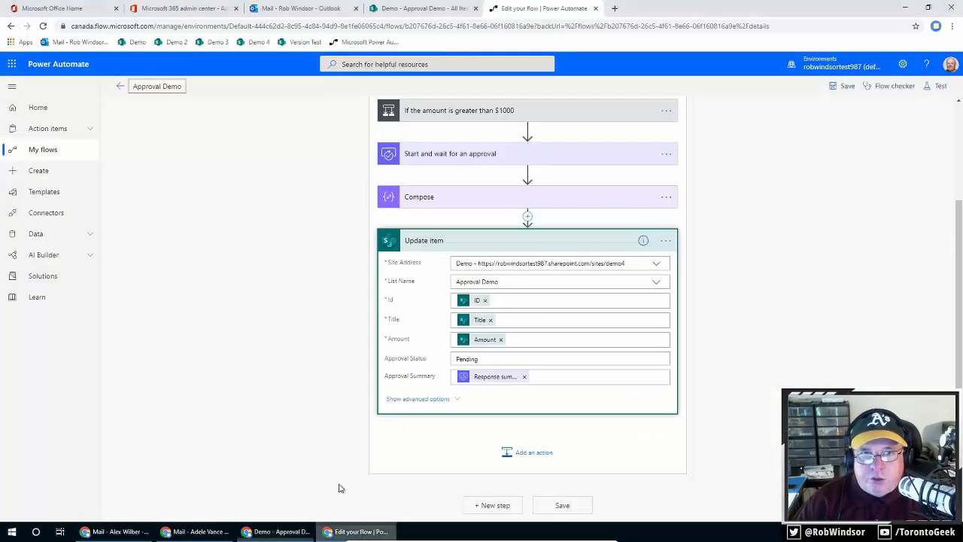
{"action": "left_click", "coordinate": [120, 89]}
{"action": "key", "text": "Escape"}
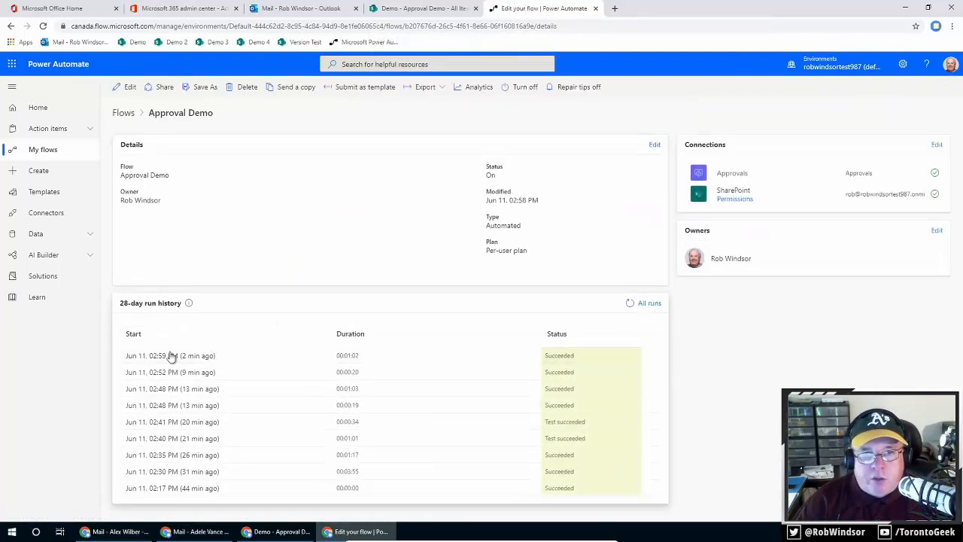
{"action": "left_click", "coordinate": [199, 355]}
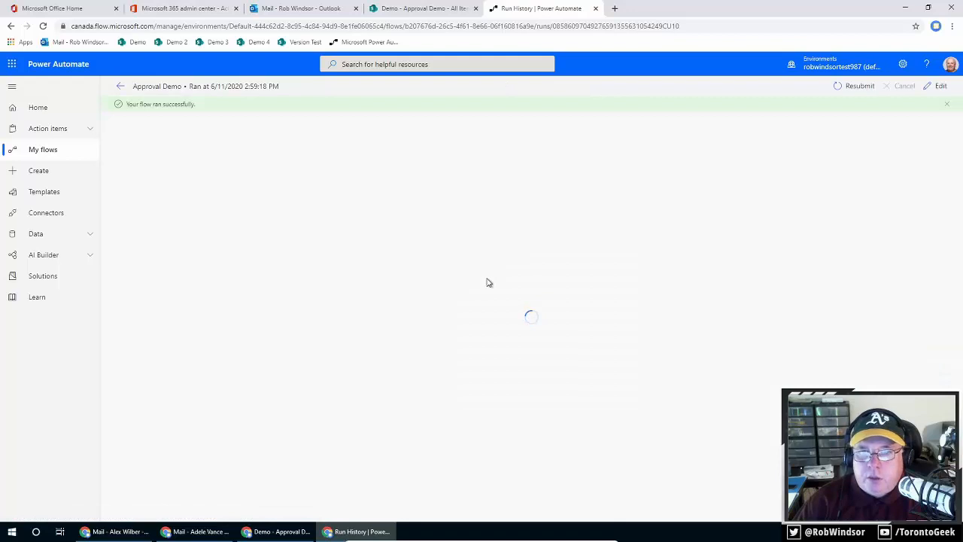
{"action": "left_click", "coordinate": [577, 235]}
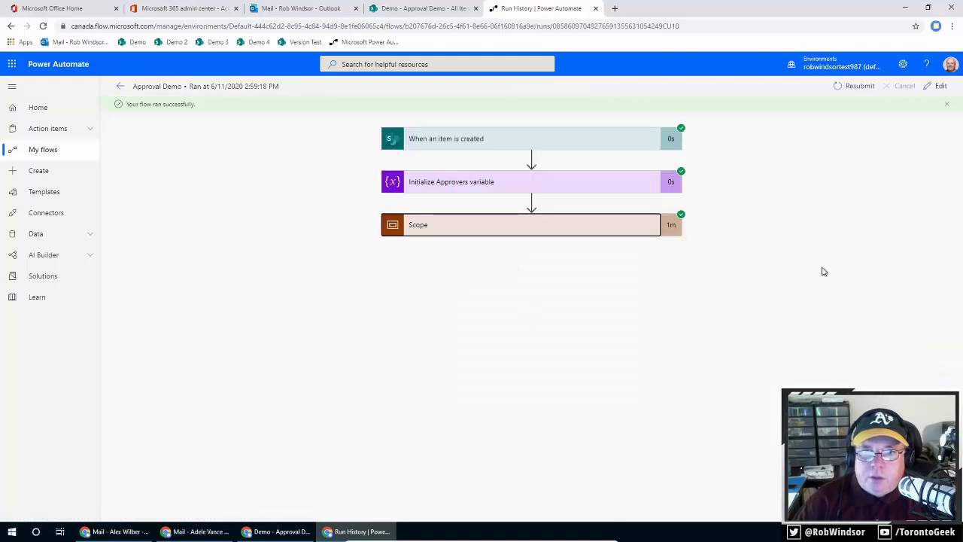
{"action": "left_click", "coordinate": [591, 297]}
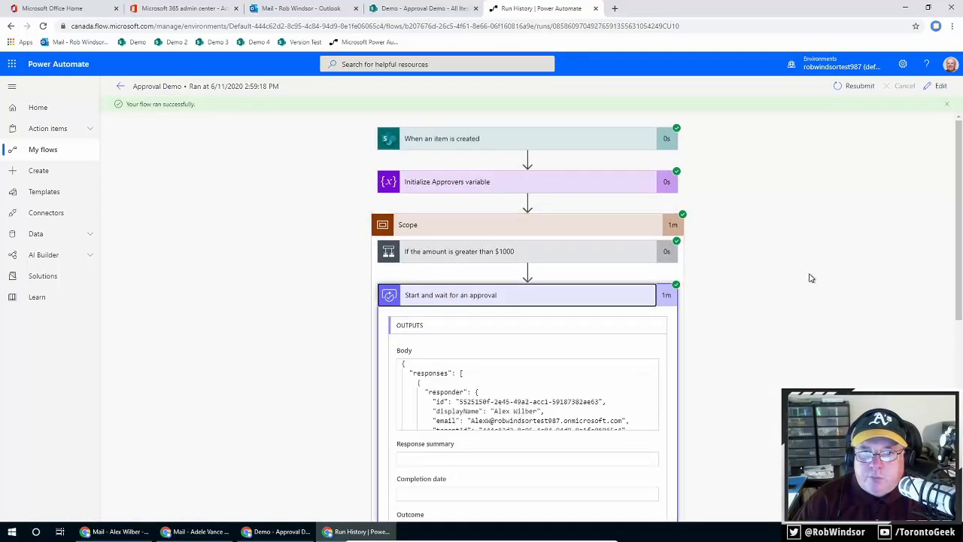
Step: Examine the approval action's outputs, including the full Responses data and the approver's comments
{"action": "scroll", "coordinate": [810, 278], "scroll_direction": "down", "scroll_amount": 2}
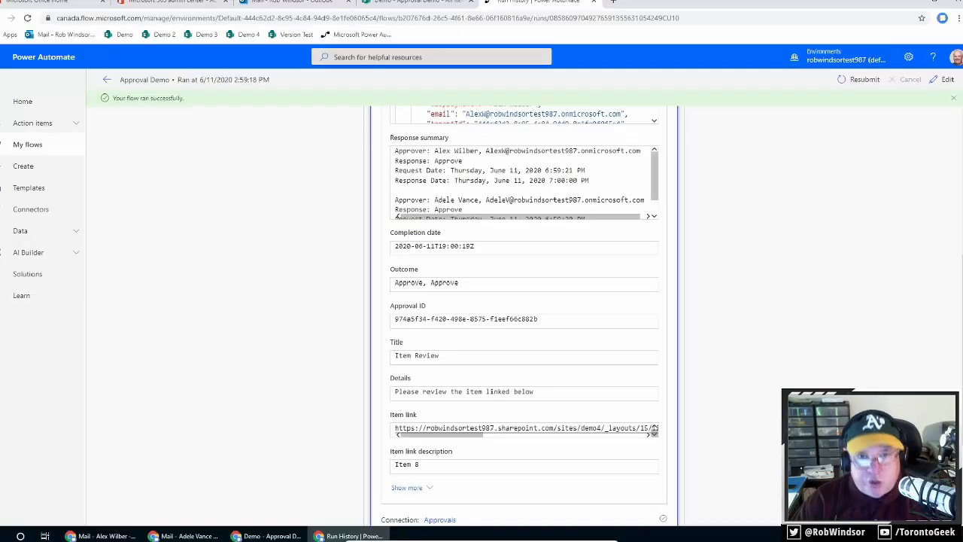
{"action": "scroll", "coordinate": [505, 435], "scroll_direction": "down", "scroll_amount": 1}
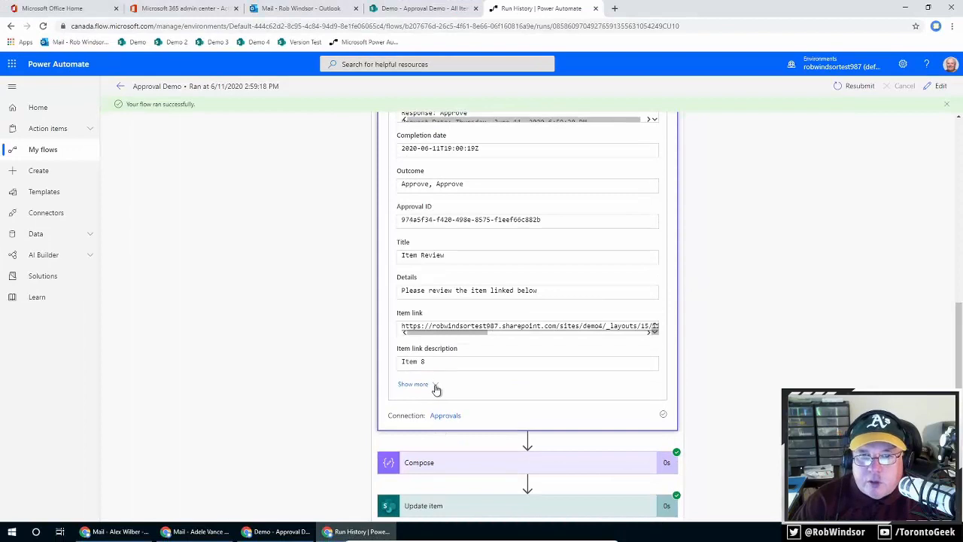
{"action": "left_click", "coordinate": [435, 384]}
{"action": "scroll", "coordinate": [771, 319], "scroll_direction": "down", "scroll_amount": 1}
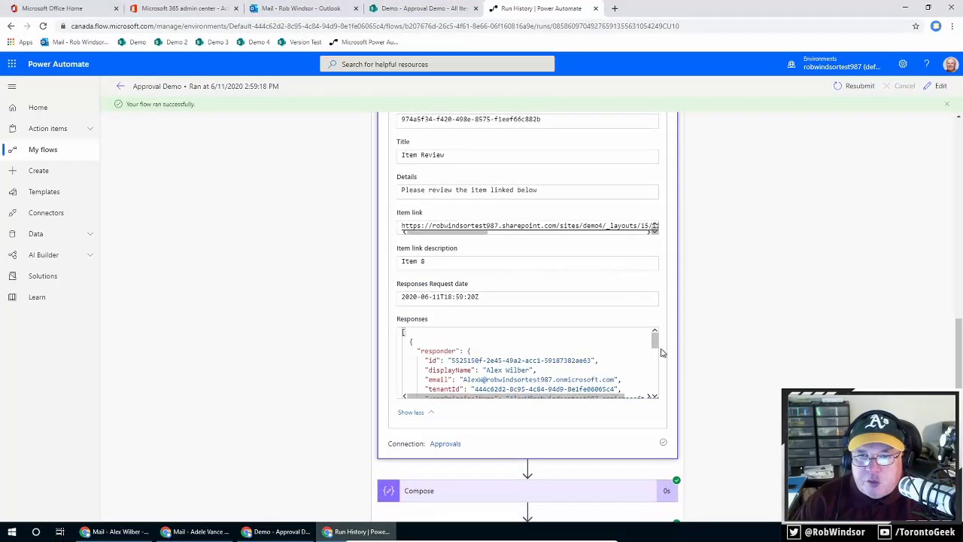
{"action": "left_click_drag", "start_coordinate": [655, 340], "coordinate": [655, 362]}
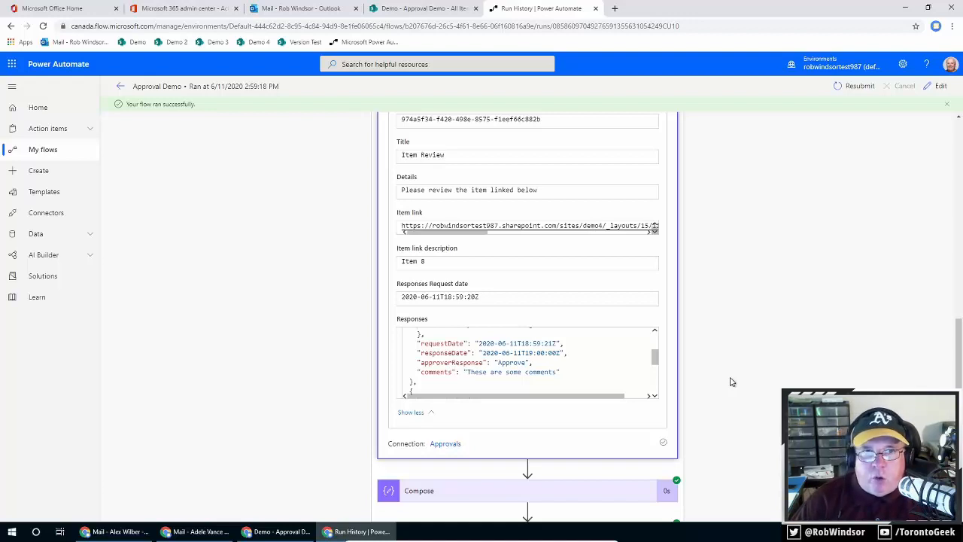
Step: Reopen the Approval Demo flow for editing and insert an Initialize variable action between Initialize Approvers variable and Scope
{"action": "left_click", "coordinate": [121, 86]}
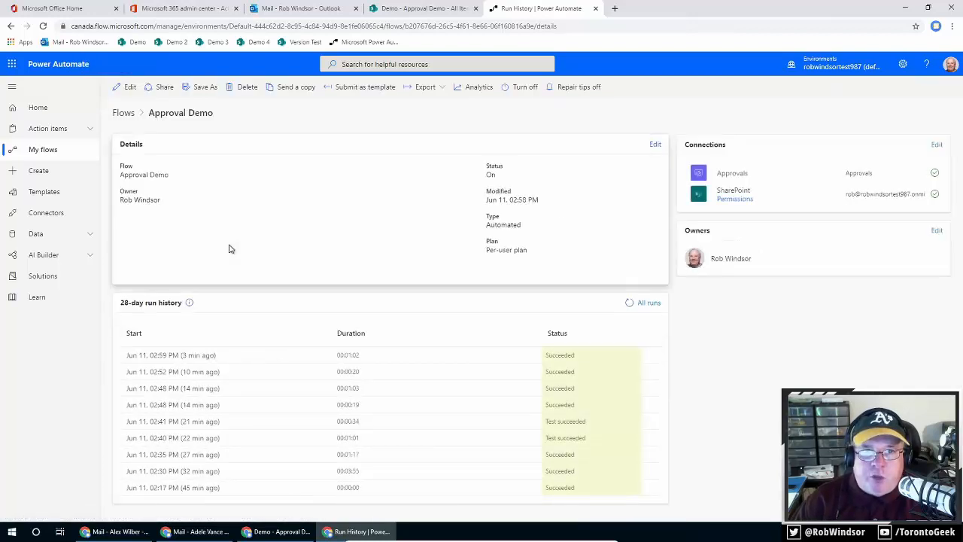
{"action": "left_click", "coordinate": [125, 87]}
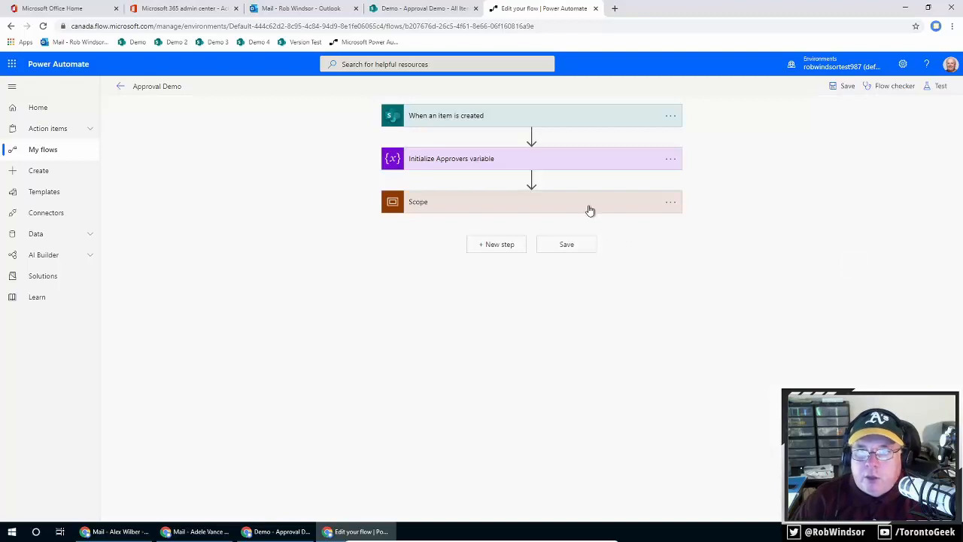
{"action": "left_click", "coordinate": [590, 210]}
{"action": "left_click", "coordinate": [532, 178]}
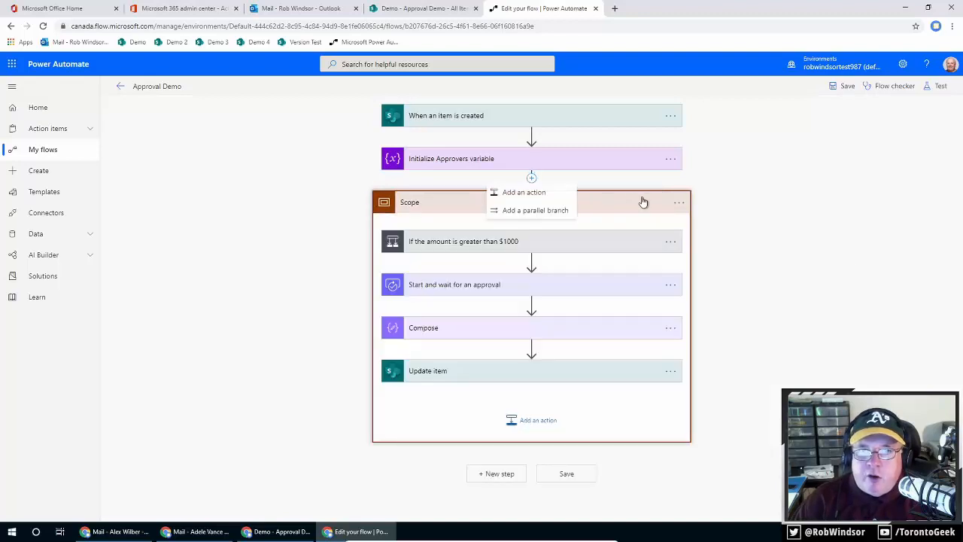
{"action": "left_click", "coordinate": [557, 193]}
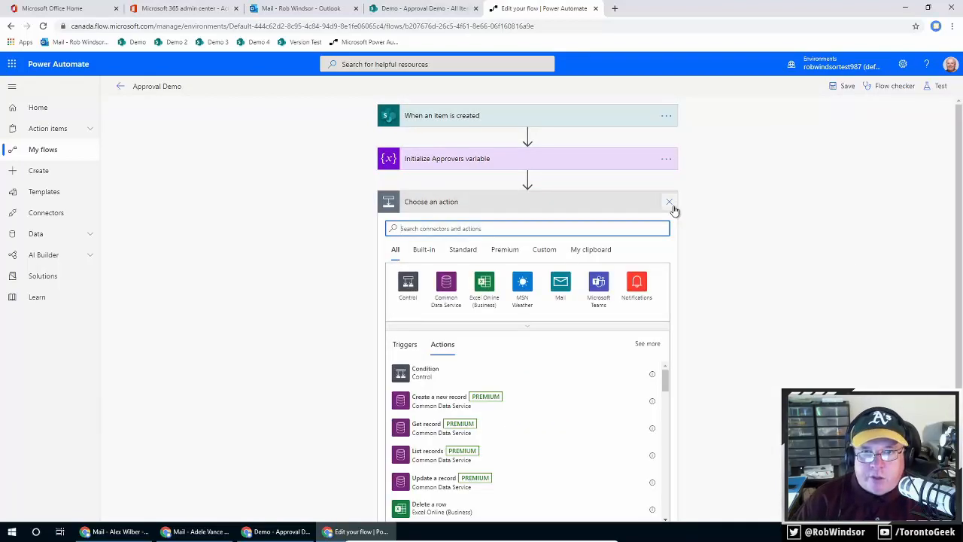
{"action": "type", "text": "var"}
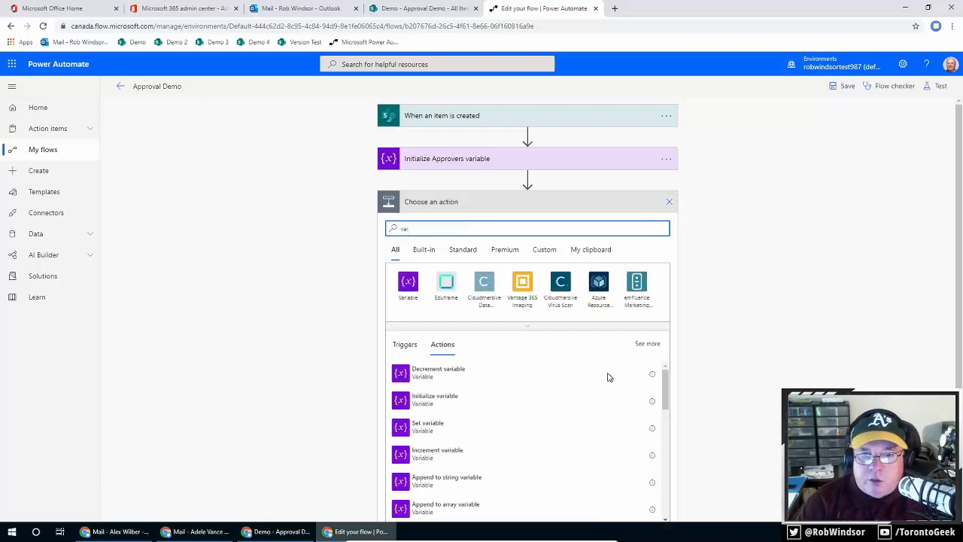
{"action": "left_click", "coordinate": [474, 397]}
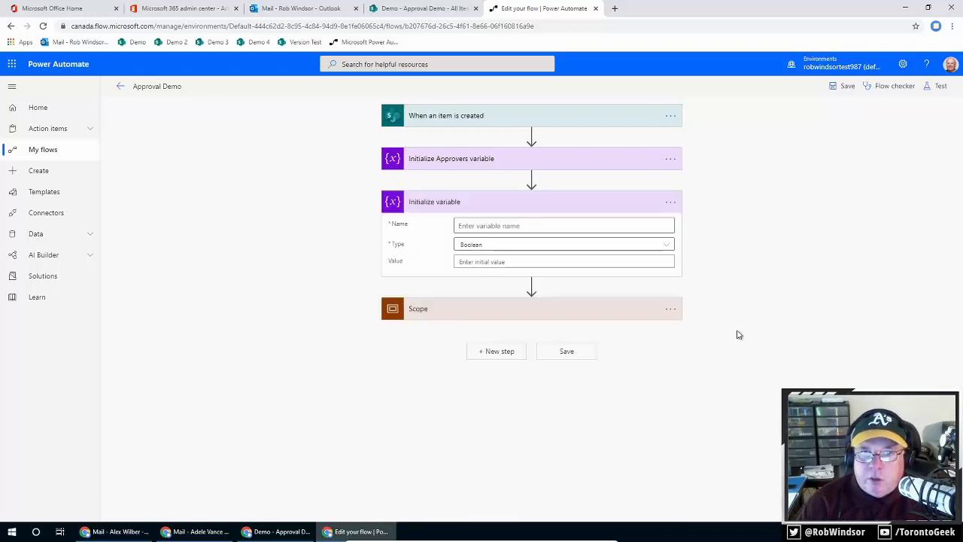
Step: Configure the new variable with the name ApprovalResponse, type String and initial value Approved
{"action": "left_click", "coordinate": [575, 223]}
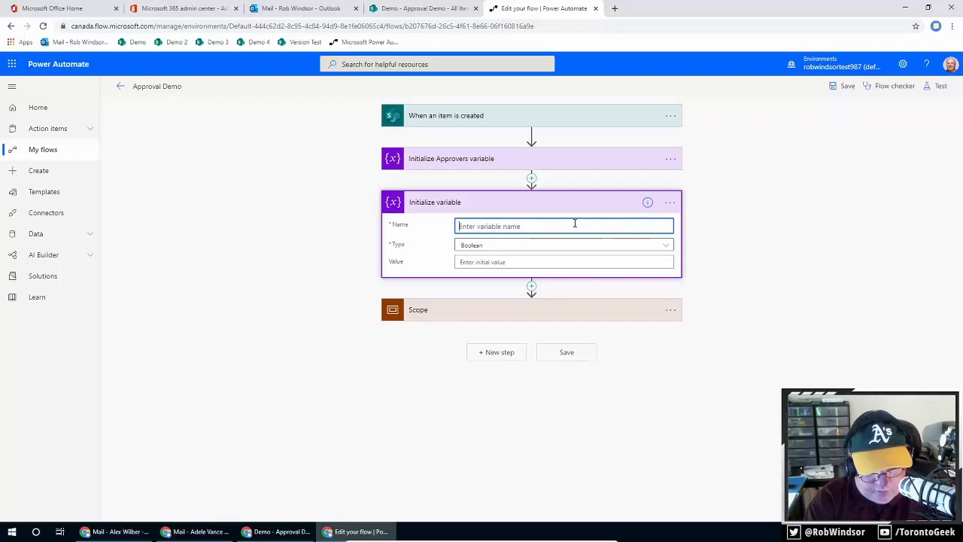
{"action": "type", "text": "ApprovalR"}
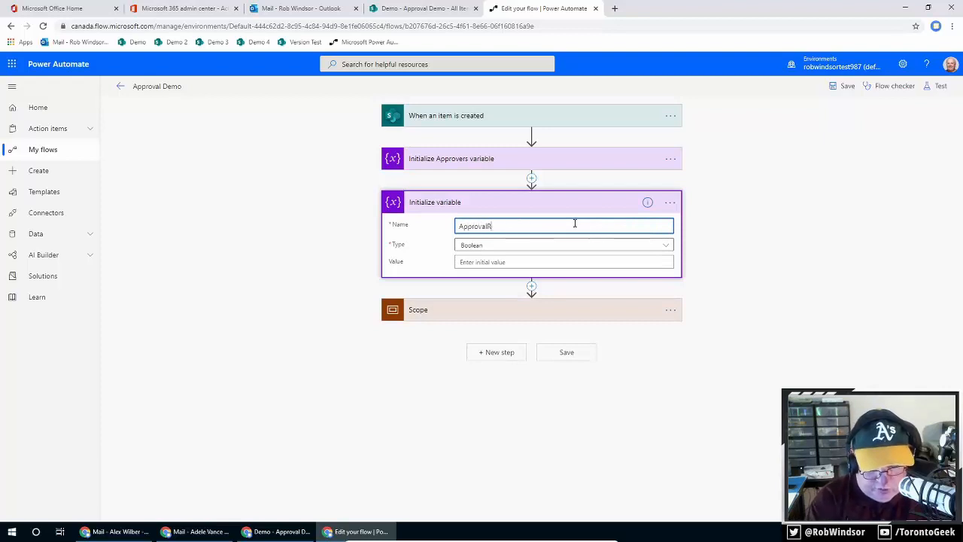
{"action": "type", "text": "esponse"}
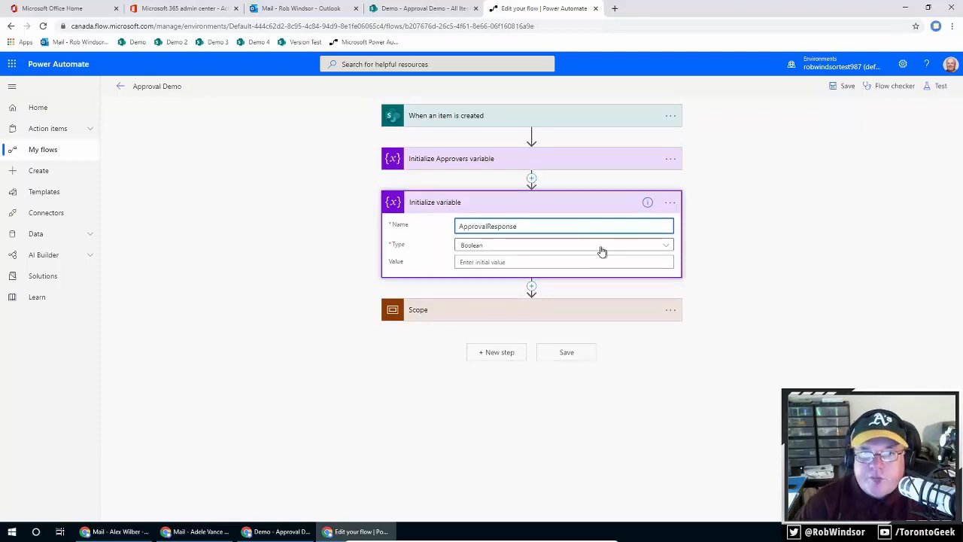
{"action": "left_click", "coordinate": [580, 247]}
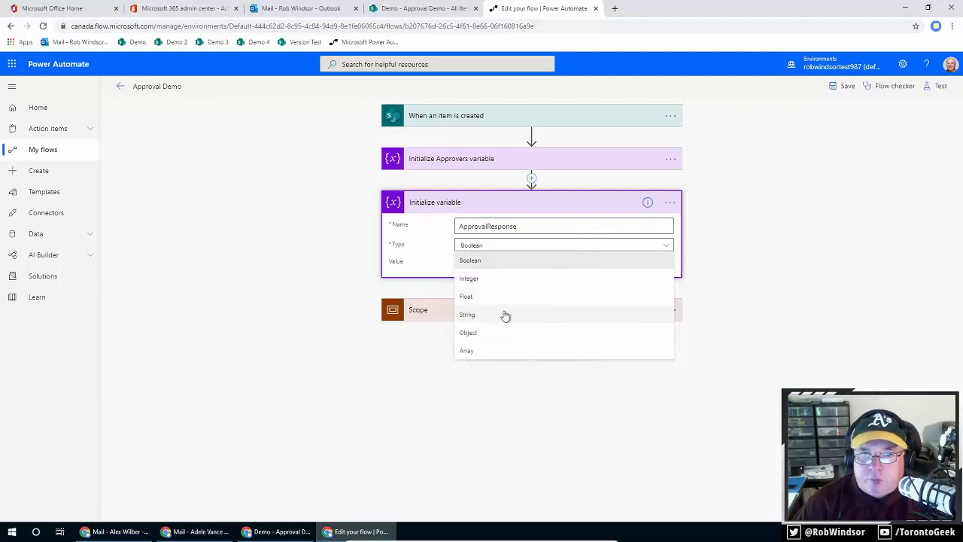
{"action": "left_click", "coordinate": [505, 316]}
{"action": "left_click", "coordinate": [559, 261]}
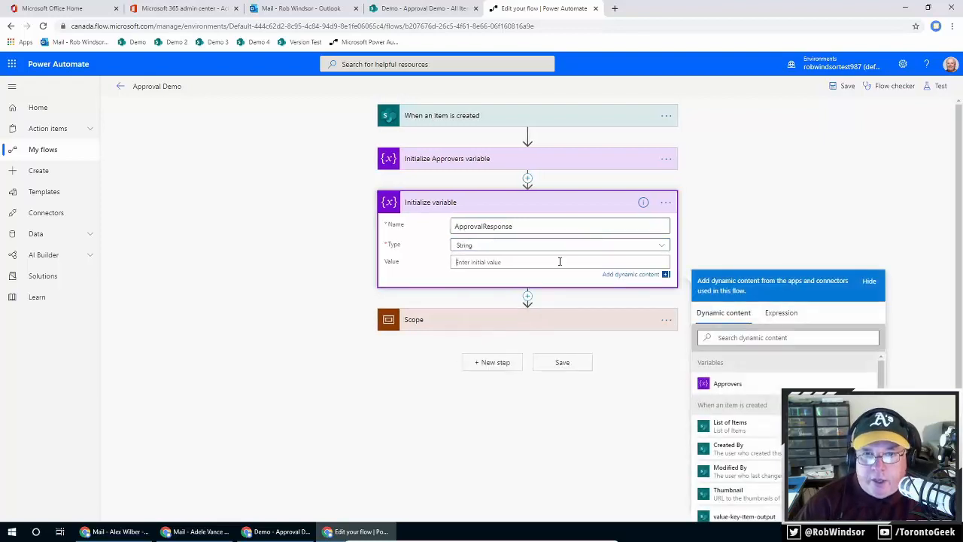
{"action": "type", "text": "Approved"}
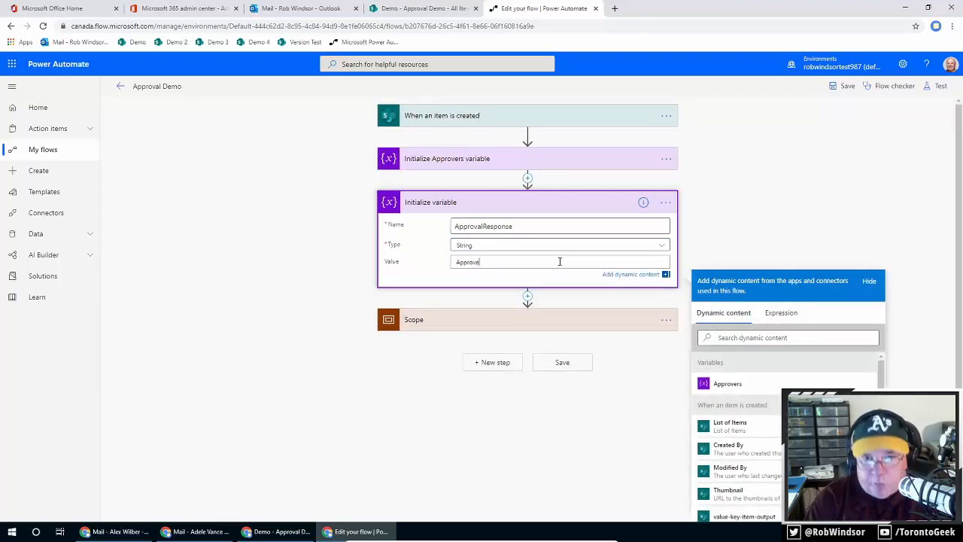
Step: Rename the new Initialize variable action as "Initialize ApprovalResponse variable"
{"action": "left_click", "coordinate": [666, 202]}
{"action": "left_click", "coordinate": [723, 218]}
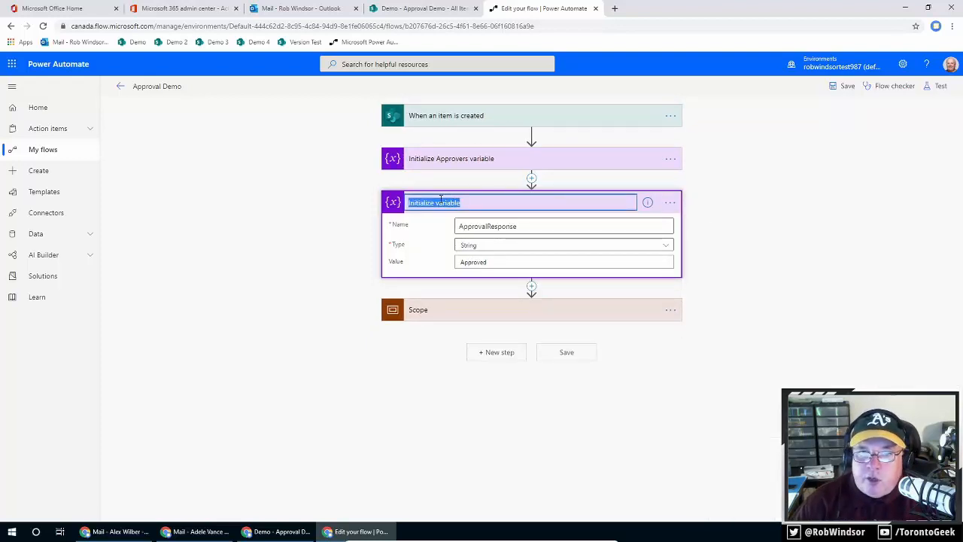
{"action": "key", "text": "ctrl+Left"}
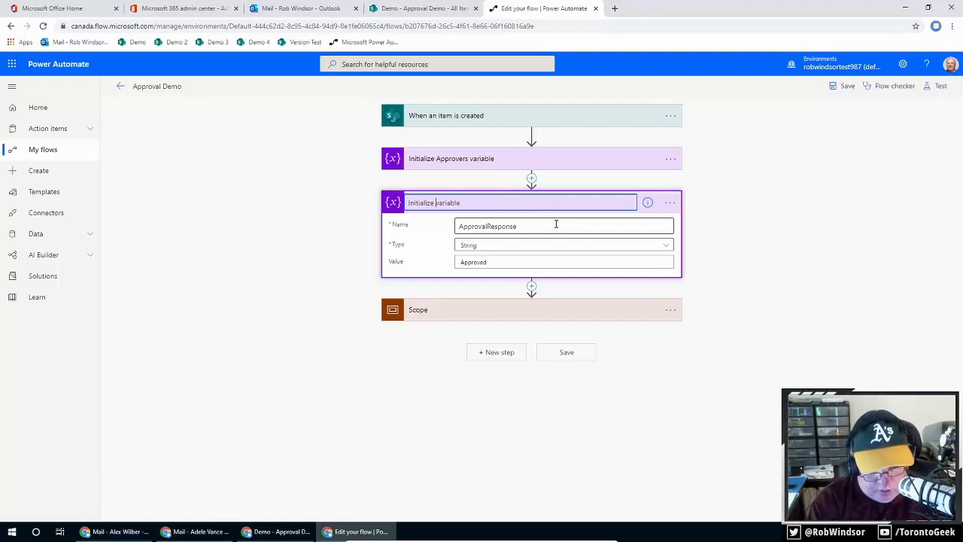
{"action": "type", "text": "ApprovalRe"}
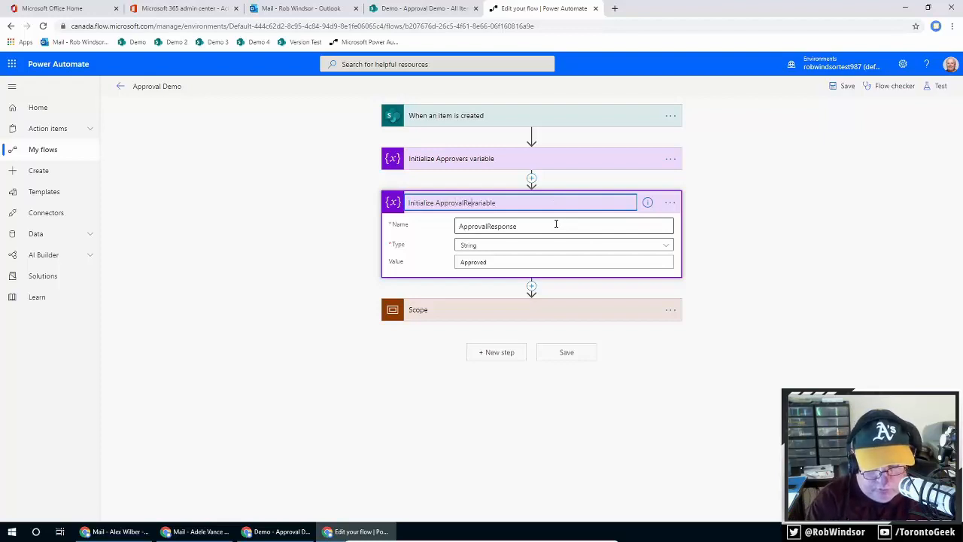
{"action": "type", "text": "sponse"}
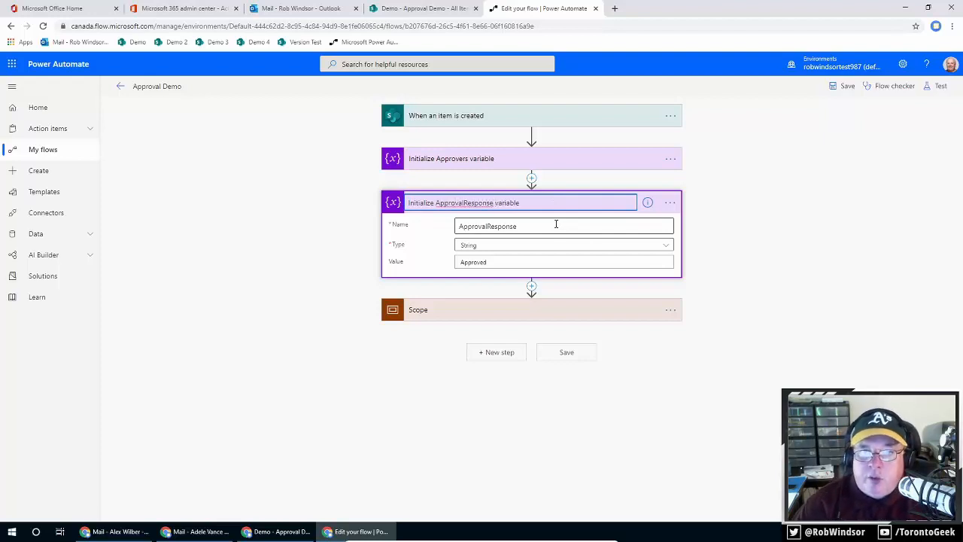
{"action": "key", "text": "Return"}
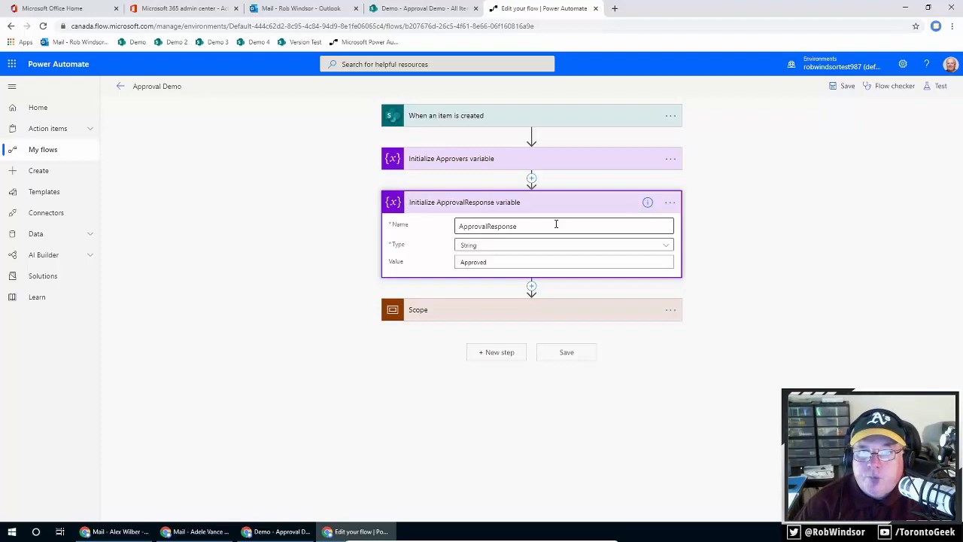
Step: Expand the Scope and insert an Apply to each control between Start and wait for an approval and Compose
{"action": "left_click", "coordinate": [570, 312]}
{"action": "scroll", "coordinate": [841, 276], "scroll_direction": "down", "scroll_amount": 1}
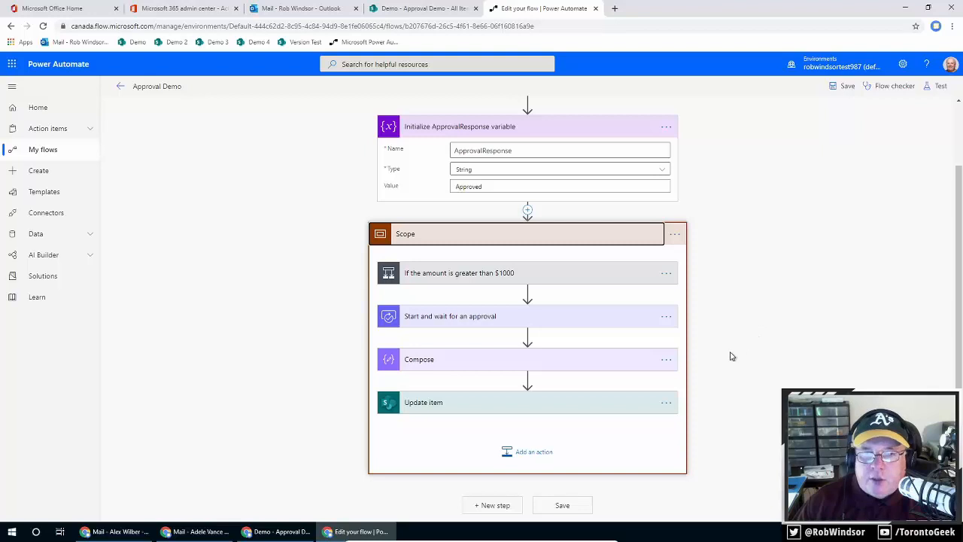
{"action": "left_click", "coordinate": [526, 337]}
{"action": "left_click", "coordinate": [503, 349]}
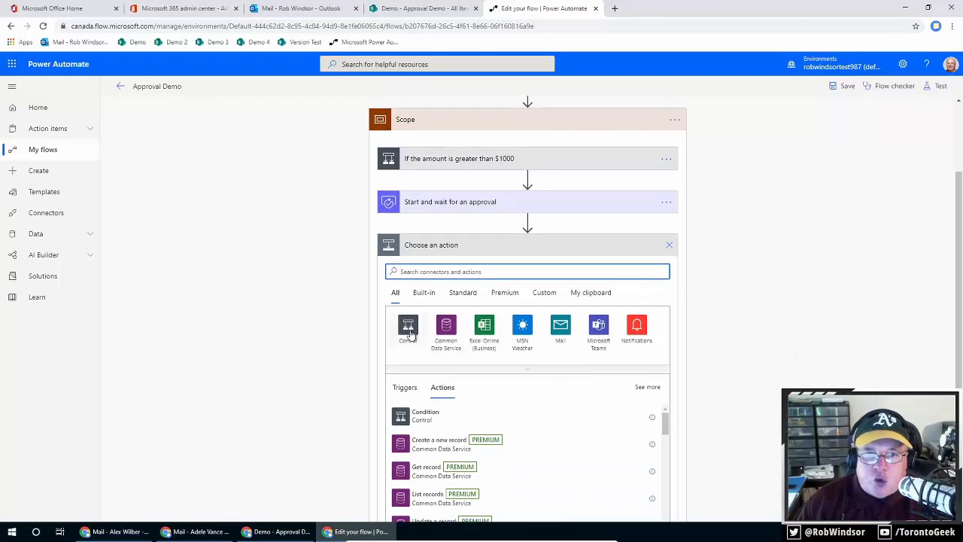
{"action": "left_click", "coordinate": [407, 329]}
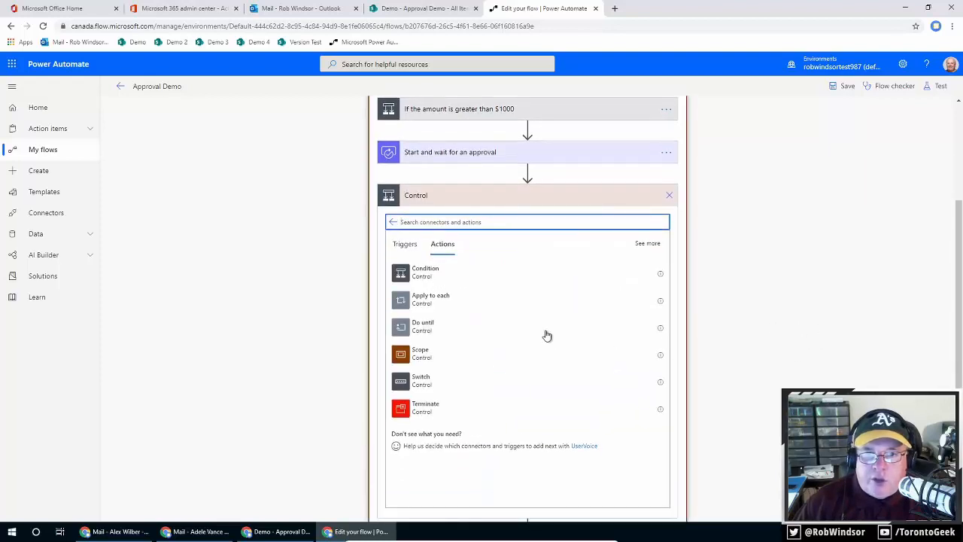
{"action": "left_click", "coordinate": [482, 304]}
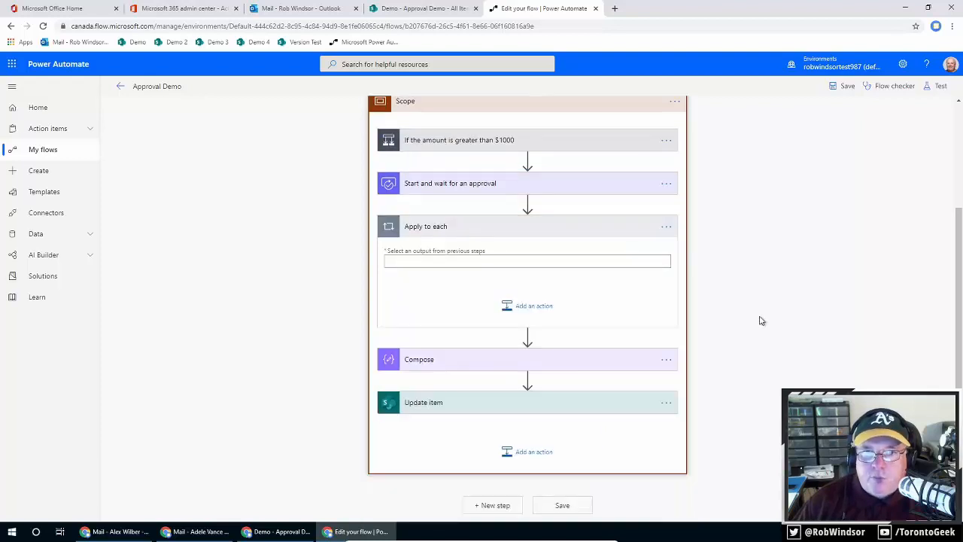
Step: Rename the Apply to each loop as "Apply to each approval response"
{"action": "left_click", "coordinate": [666, 226]}
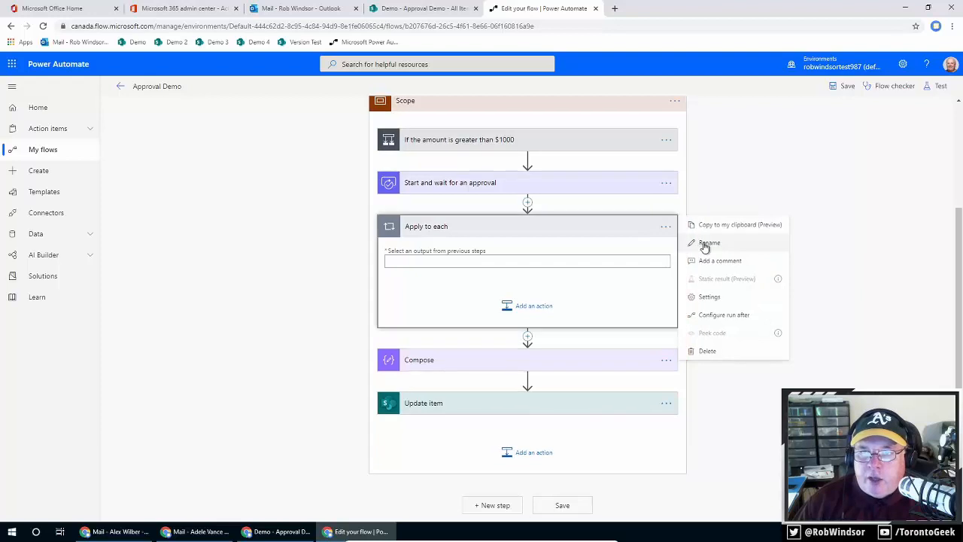
{"action": "left_click", "coordinate": [704, 245]}
{"action": "left_click", "coordinate": [583, 226]}
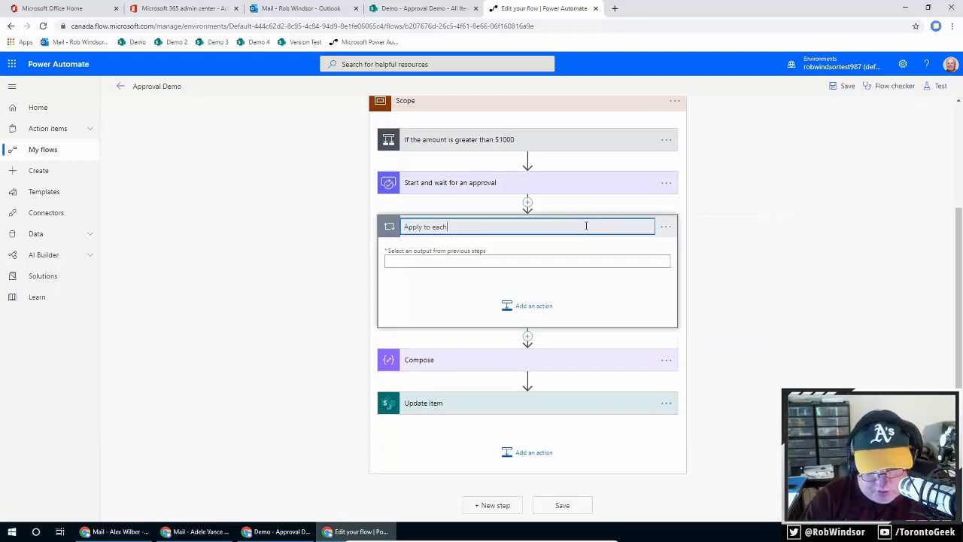
{"action": "type", "text": "approval r"}
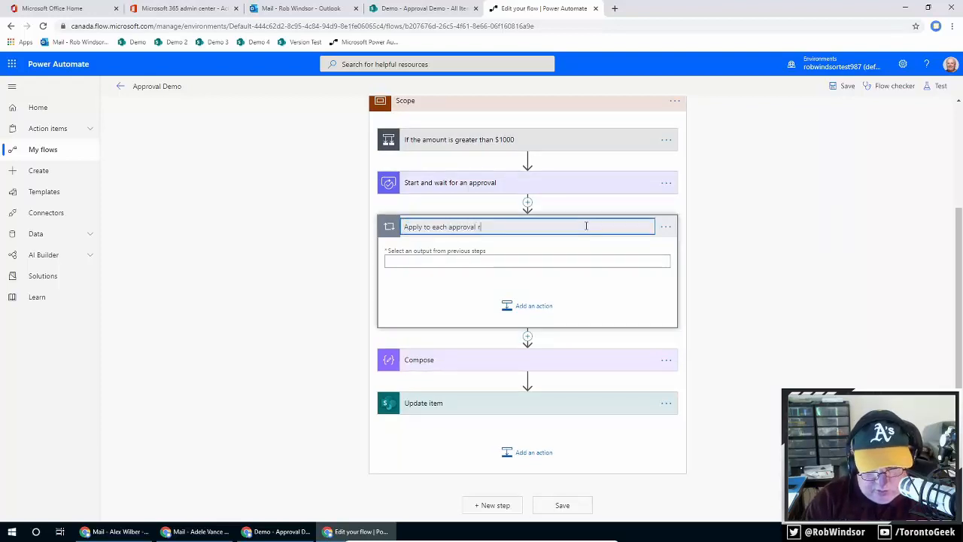
{"action": "type", "text": "esponse"}
{"action": "key", "text": "Return"}
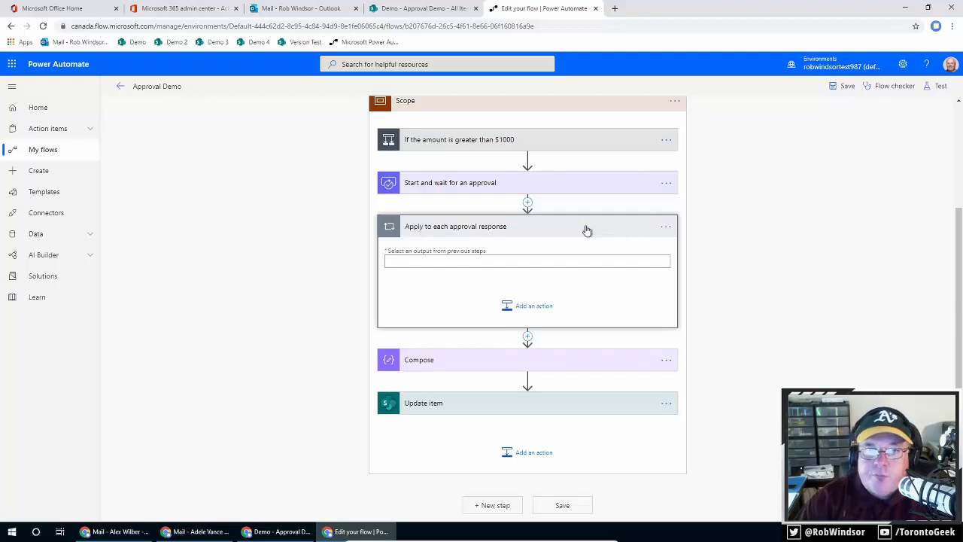
Step: Set the loop's input to the Responses output of the Start and wait for an approval action
{"action": "left_click", "coordinate": [458, 261]}
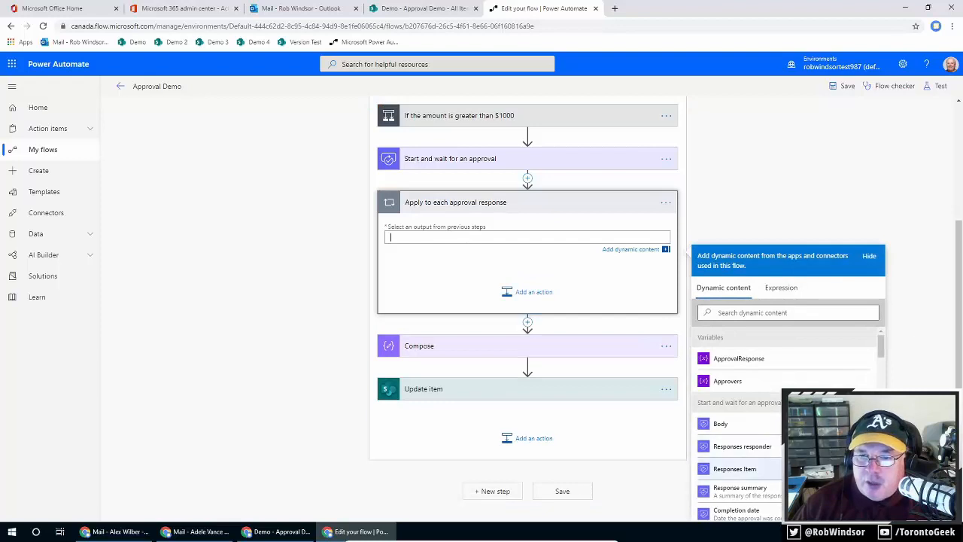
{"action": "scroll", "coordinate": [753, 445], "scroll_direction": "down", "scroll_amount": 1}
{"action": "scroll", "coordinate": [753, 444], "scroll_direction": "down", "scroll_amount": 3}
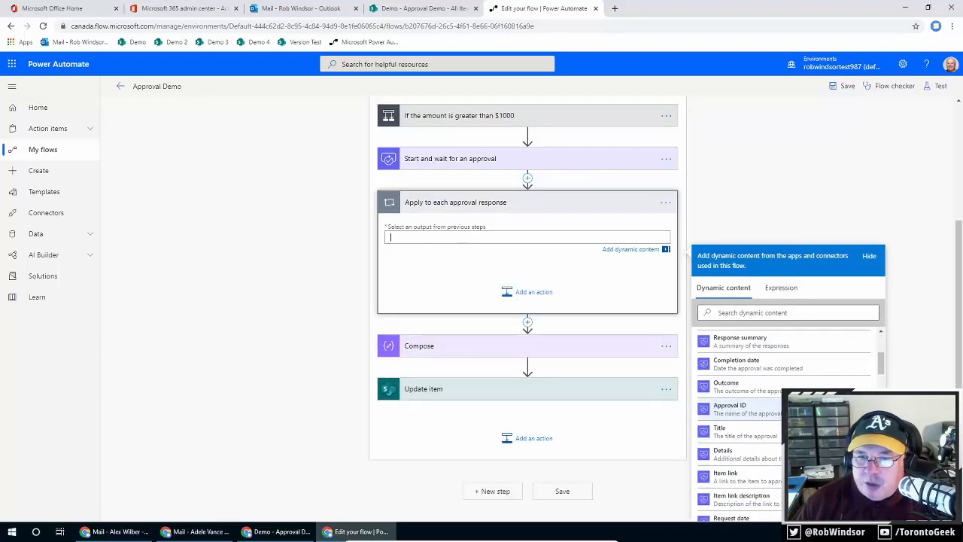
{"action": "scroll", "coordinate": [753, 421], "scroll_direction": "down", "scroll_amount": 5}
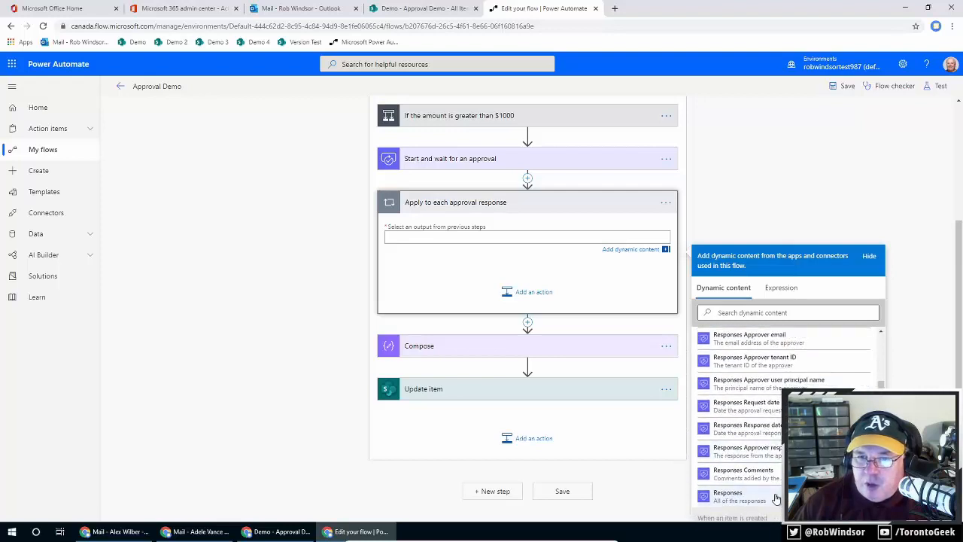
{"action": "left_click", "coordinate": [776, 497]}
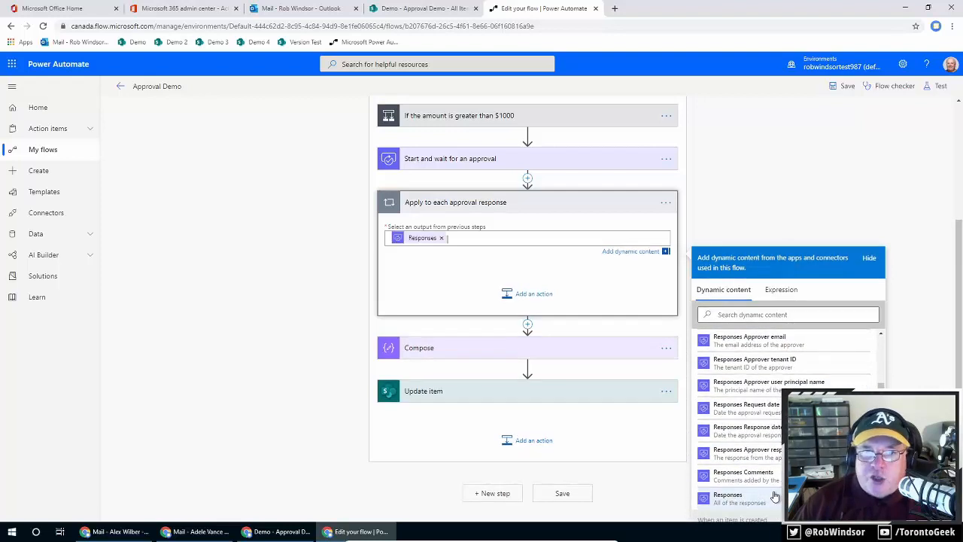
{"action": "left_click", "coordinate": [759, 167]}
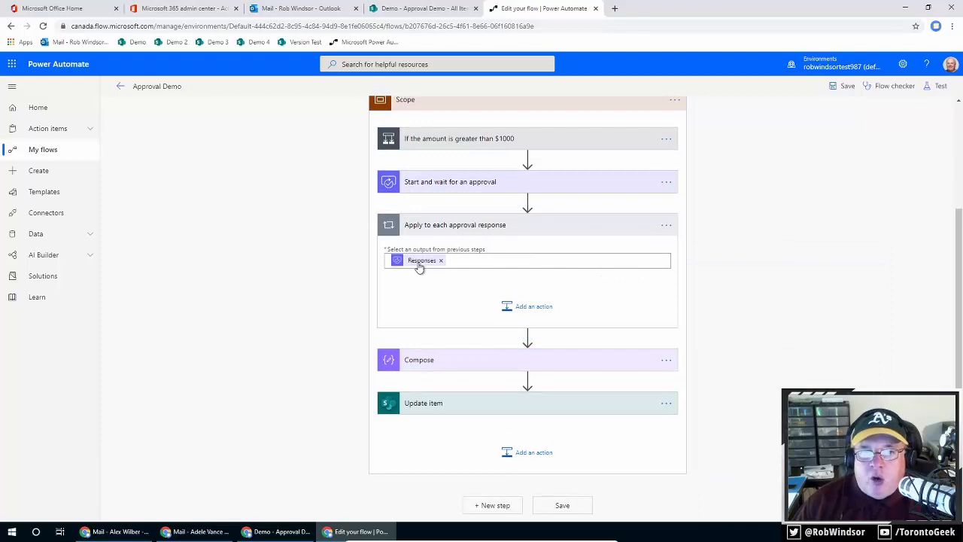
{"action": "mouse_move", "coordinate": [419, 269]}
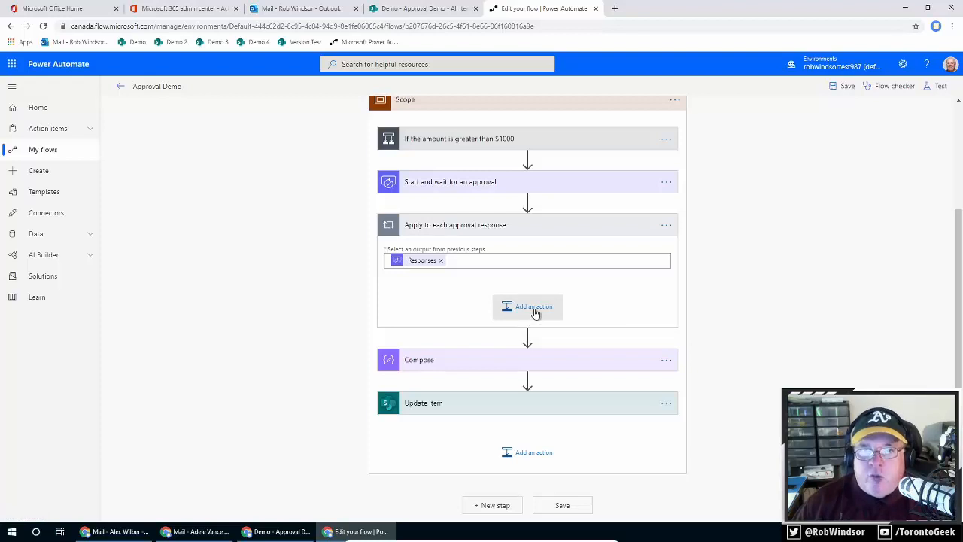
Step: Add a Condition control inside the Apply to each approval response loop
{"action": "scroll", "coordinate": [873, 327], "scroll_direction": "up", "scroll_amount": 3}
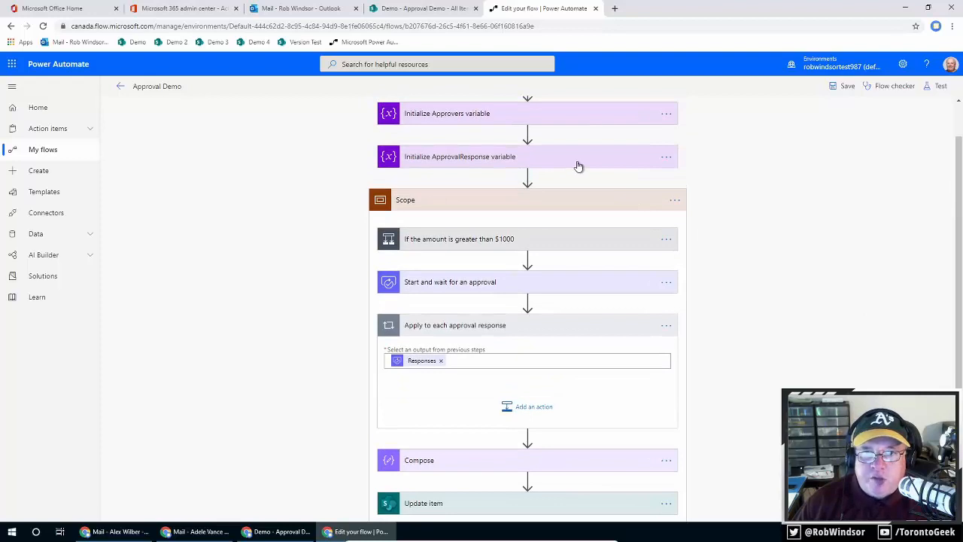
{"action": "scroll", "coordinate": [786, 212], "scroll_direction": "down", "scroll_amount": 3}
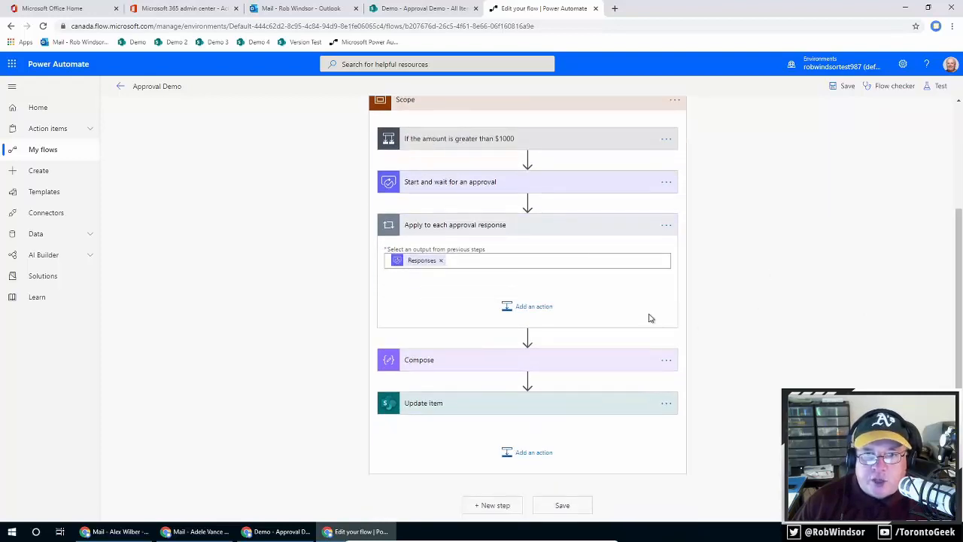
{"action": "left_click", "coordinate": [524, 309]}
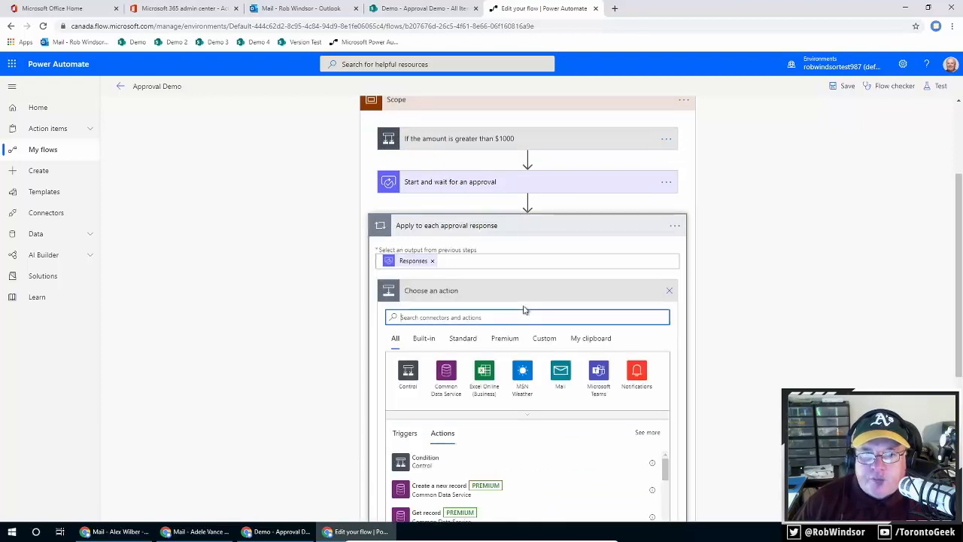
{"action": "left_click", "coordinate": [474, 462]}
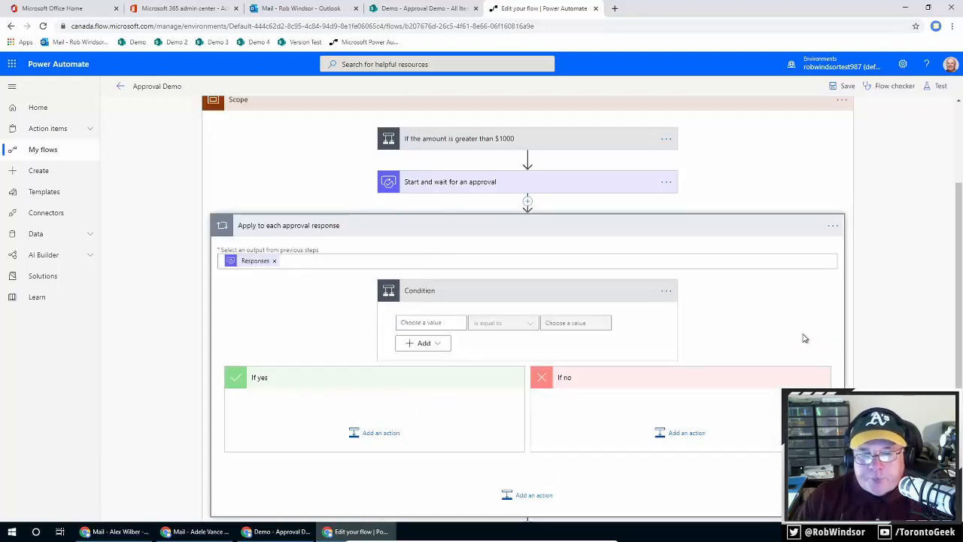
Step: Rename the loop's Condition as "If approval response was Reject"
{"action": "left_click", "coordinate": [666, 292]}
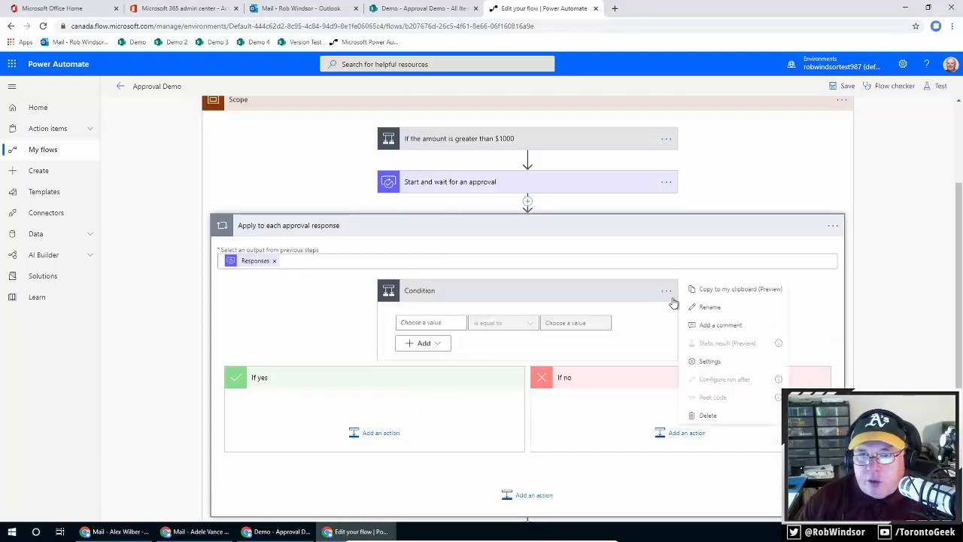
{"action": "left_click", "coordinate": [692, 307]}
{"action": "type", "text": "If"}
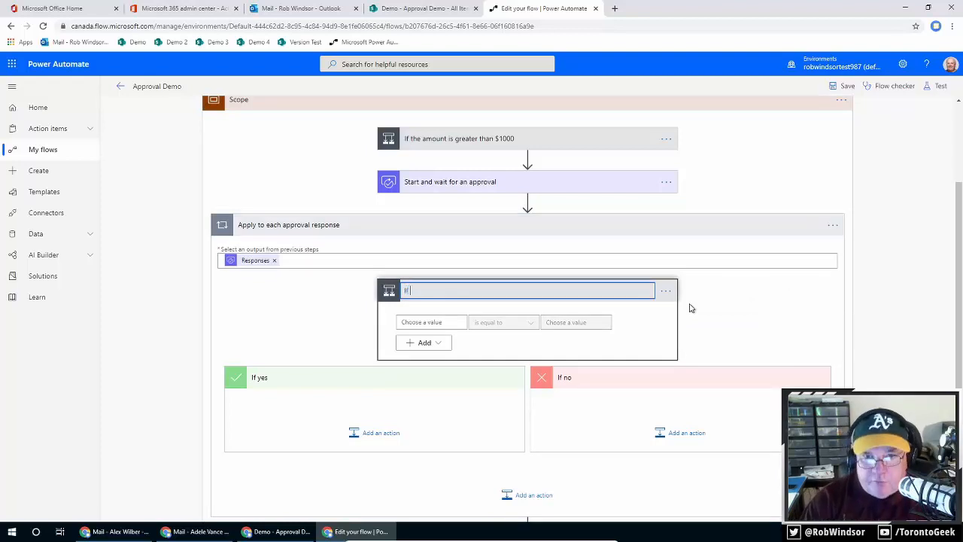
{"action": "type", "text": " appro"}
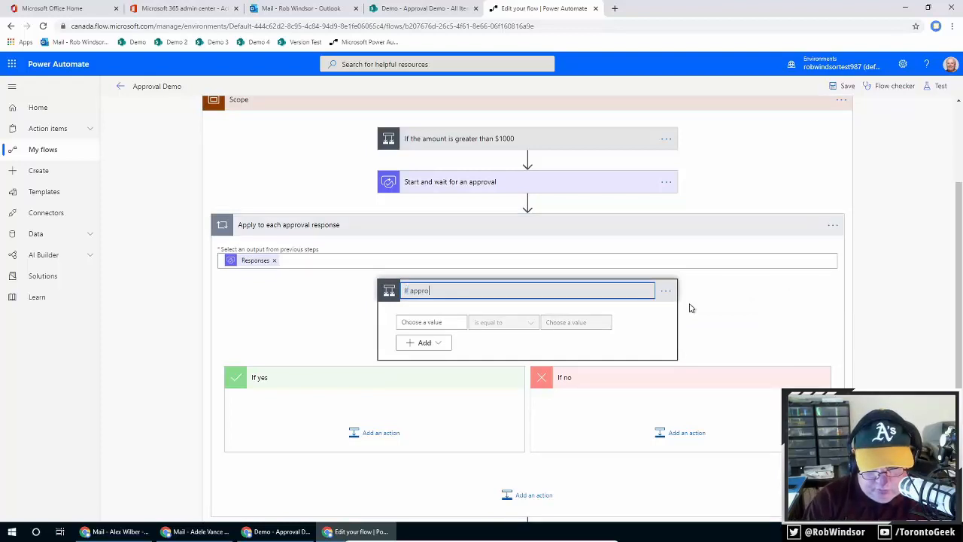
{"action": "type", "text": "val respons"}
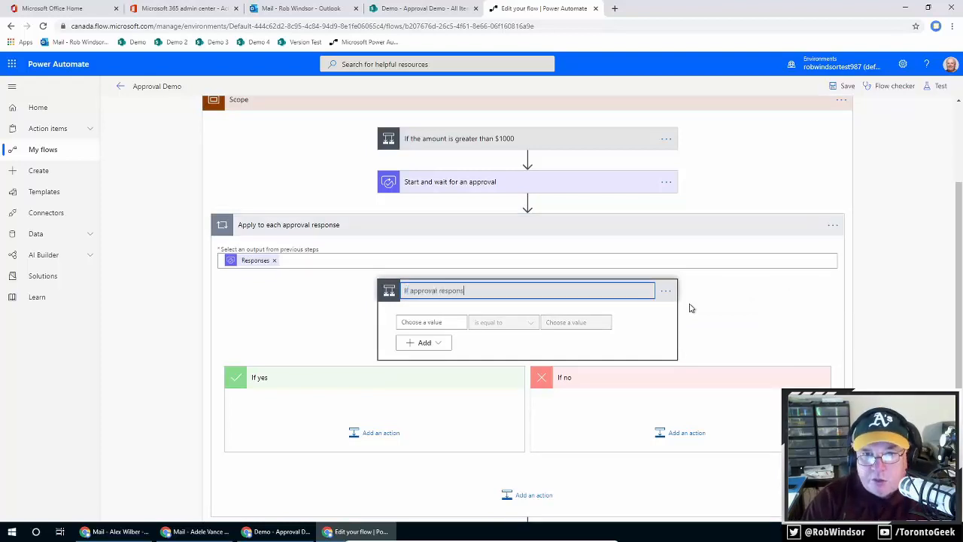
{"action": "type", "text": "e was Reject"}
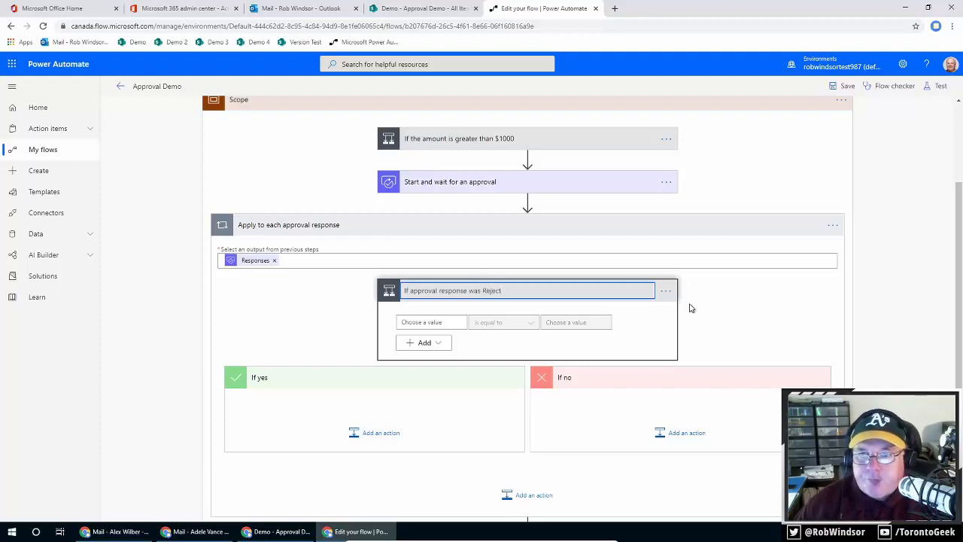
{"action": "key", "text": "Return"}
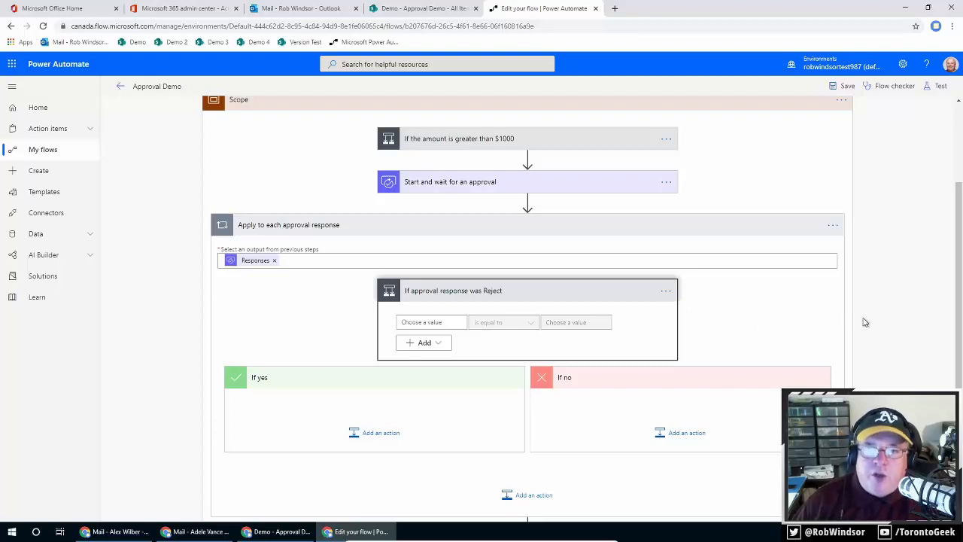
Step: Set the "If approval response was Reject" condition to check that Responses Approver response is equal to Reject
{"action": "scroll", "coordinate": [864, 317], "scroll_direction": "down", "scroll_amount": 1}
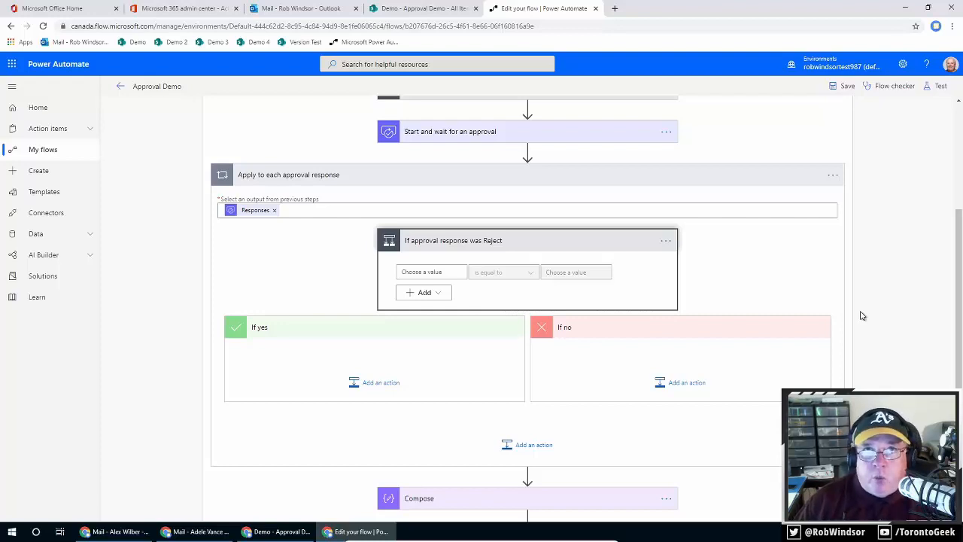
{"action": "left_click", "coordinate": [458, 274]}
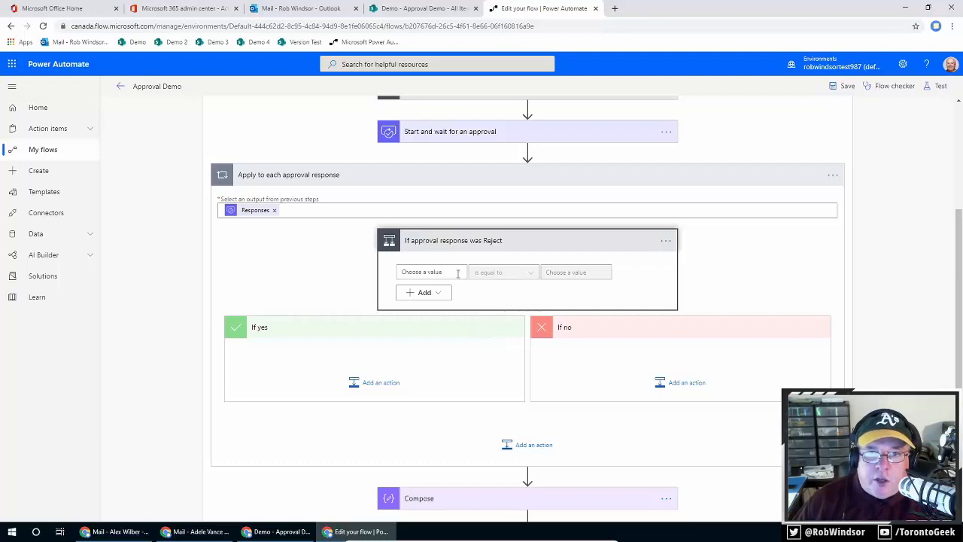
{"action": "scroll", "coordinate": [879, 317], "scroll_direction": "down", "scroll_amount": 1}
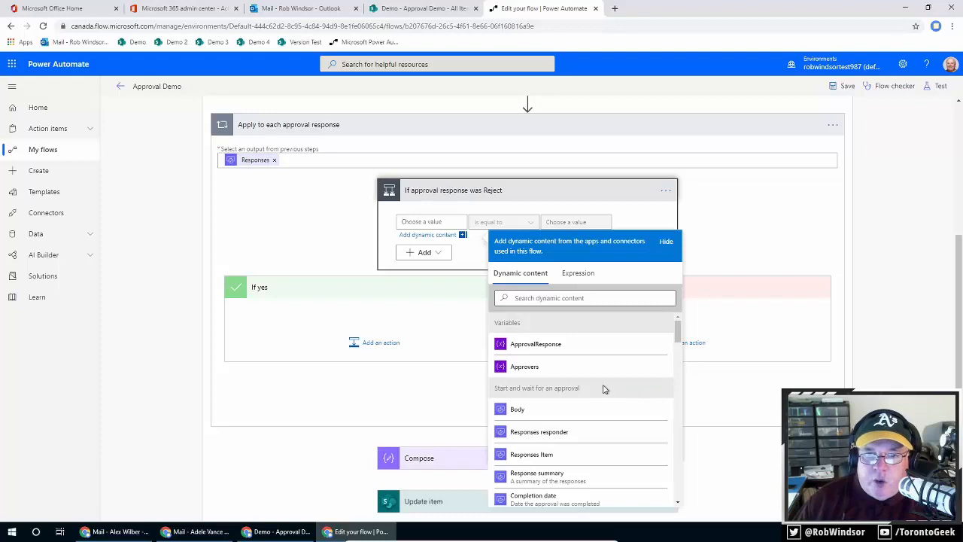
{"action": "left_click_drag", "start_coordinate": [677, 332], "coordinate": [676, 384]}
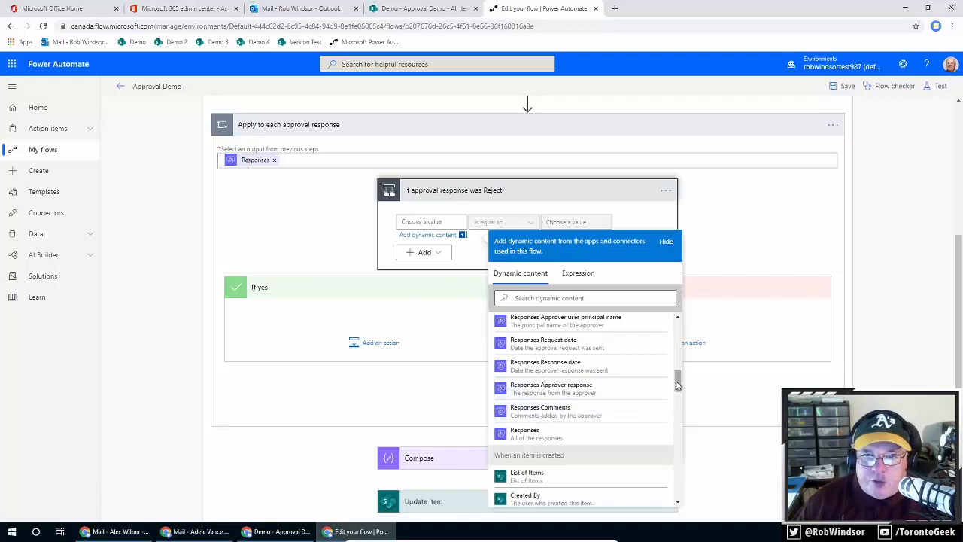
{"action": "left_click_drag", "start_coordinate": [678, 386], "coordinate": [677, 375]}
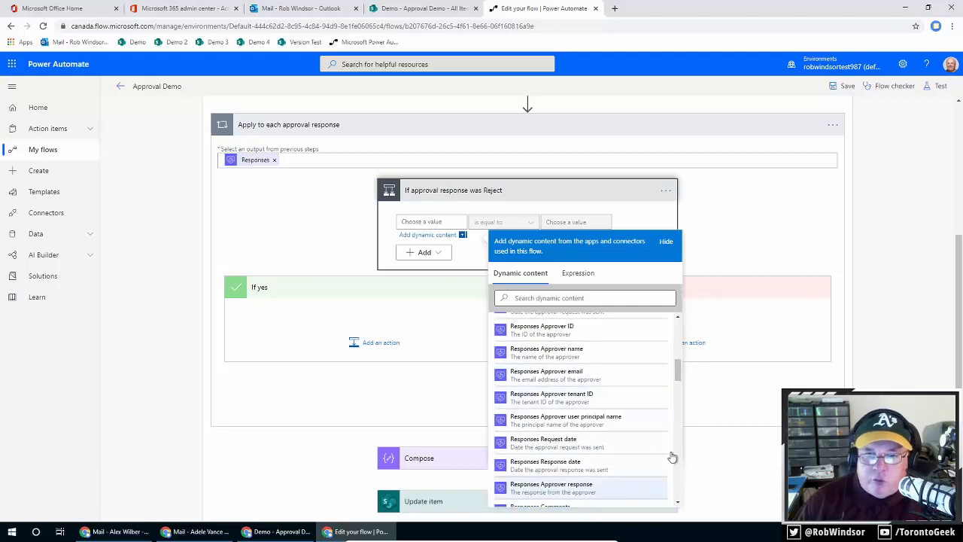
{"action": "left_click_drag", "start_coordinate": [677, 372], "coordinate": [677, 376]}
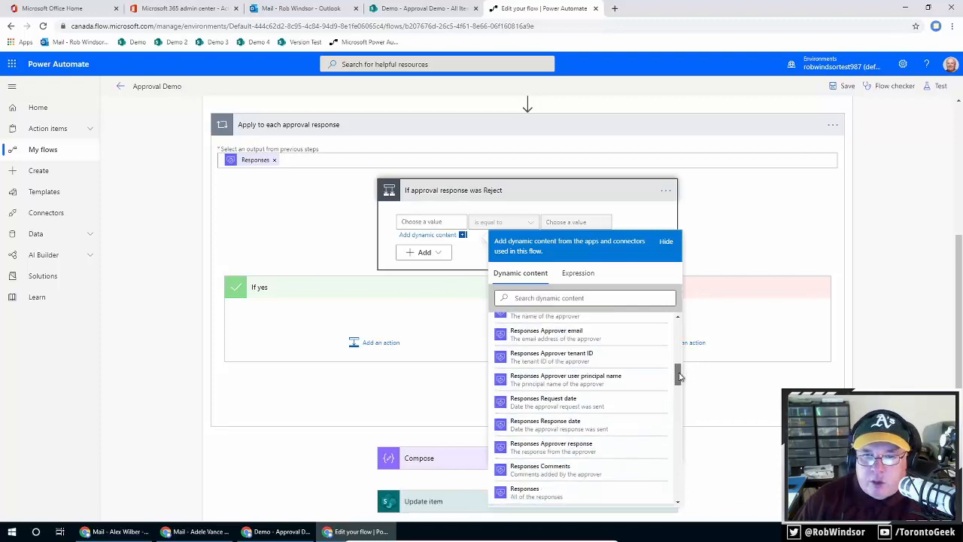
{"action": "left_click", "coordinate": [609, 445]}
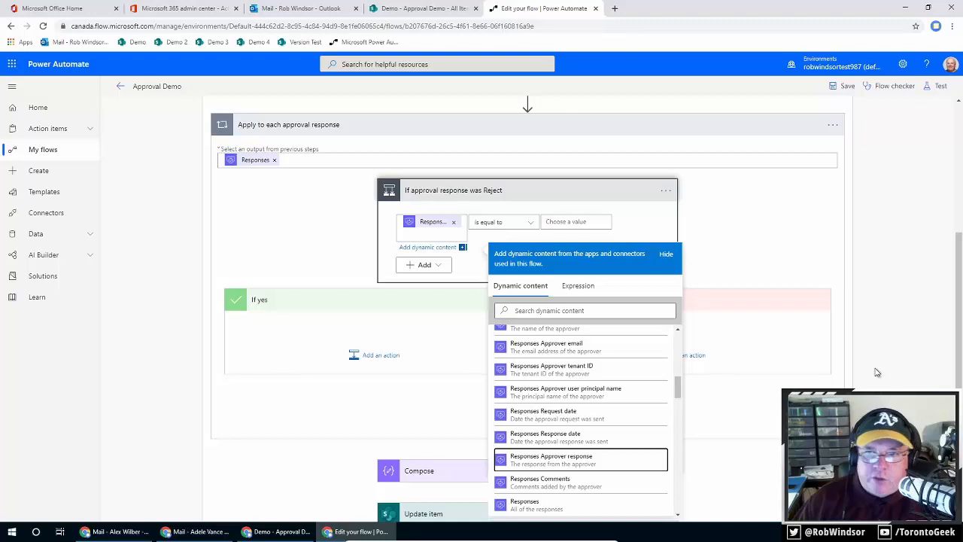
{"action": "left_click", "coordinate": [903, 359]}
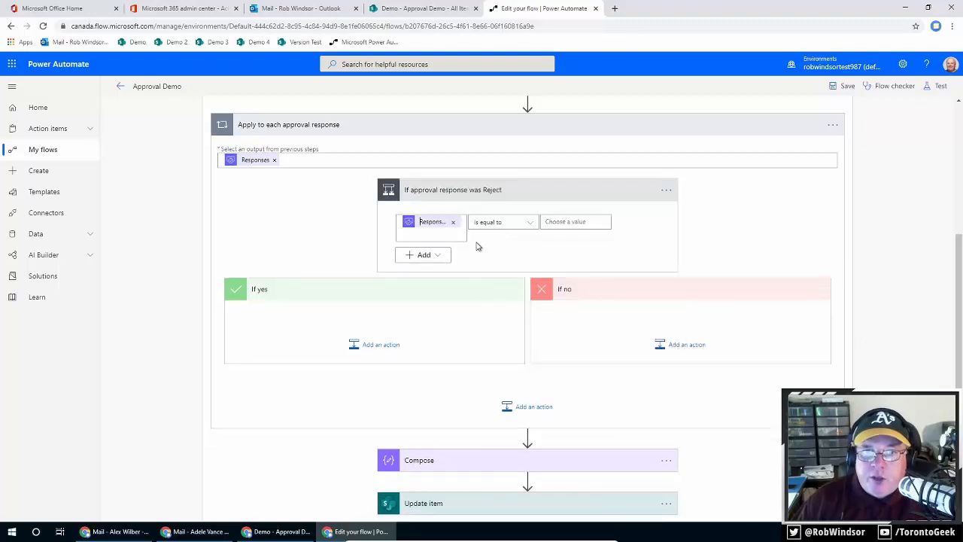
{"action": "left_click", "coordinate": [576, 222]}
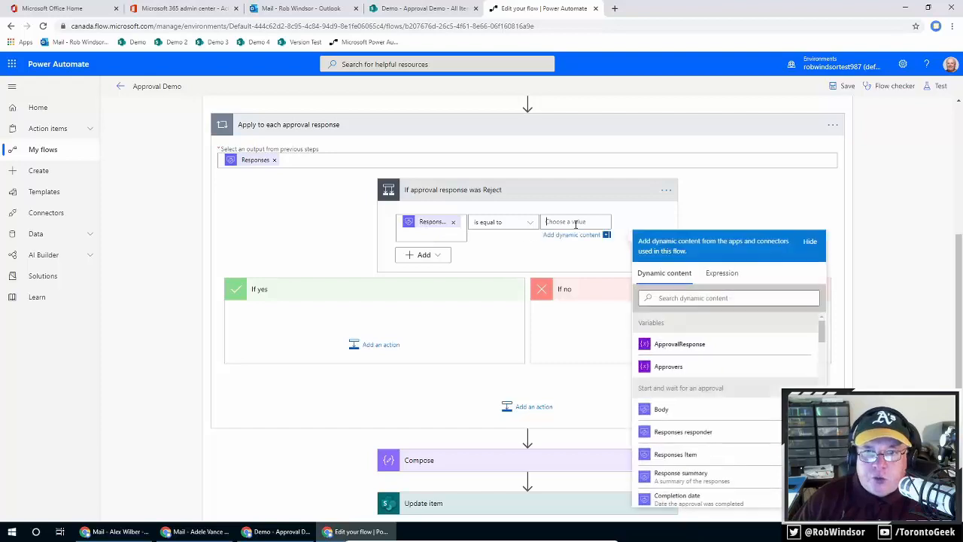
{"action": "type", "text": "Reject"}
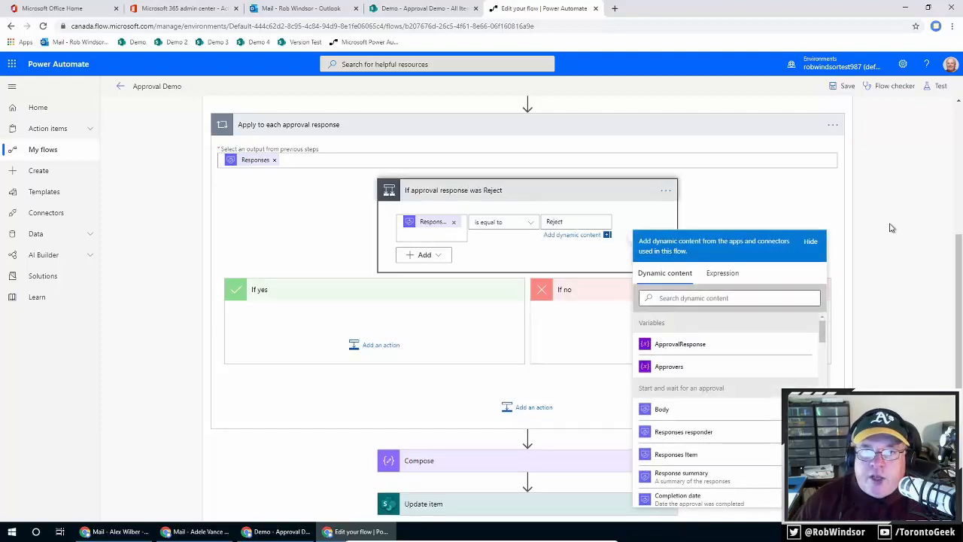
Step: Add a Set variable action to the If yes branch of the "If approval response was Reject" condition
{"action": "scroll", "coordinate": [891, 226], "scroll_direction": "up", "scroll_amount": 2}
{"action": "scroll", "coordinate": [863, 209], "scroll_direction": "up", "scroll_amount": 2}
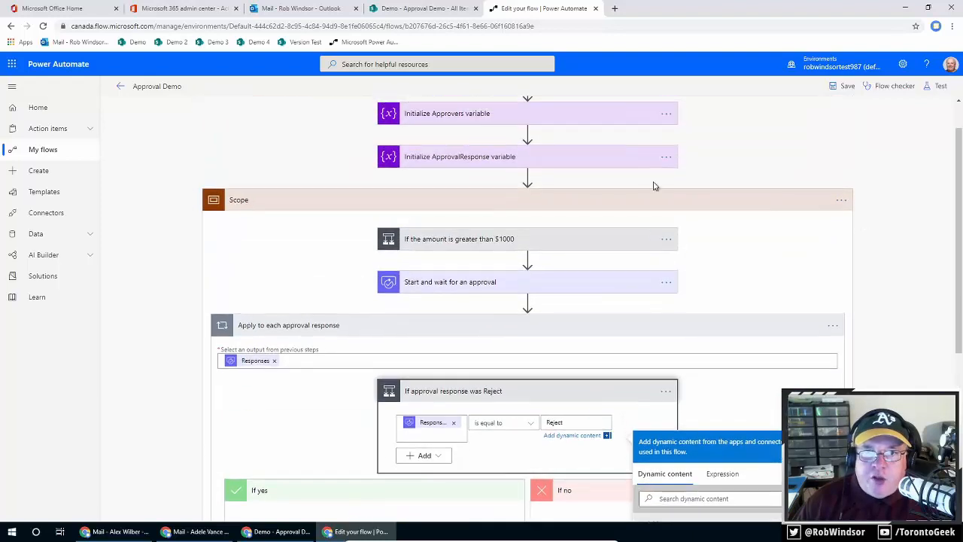
{"action": "scroll", "coordinate": [950, 218], "scroll_direction": "down", "scroll_amount": 4}
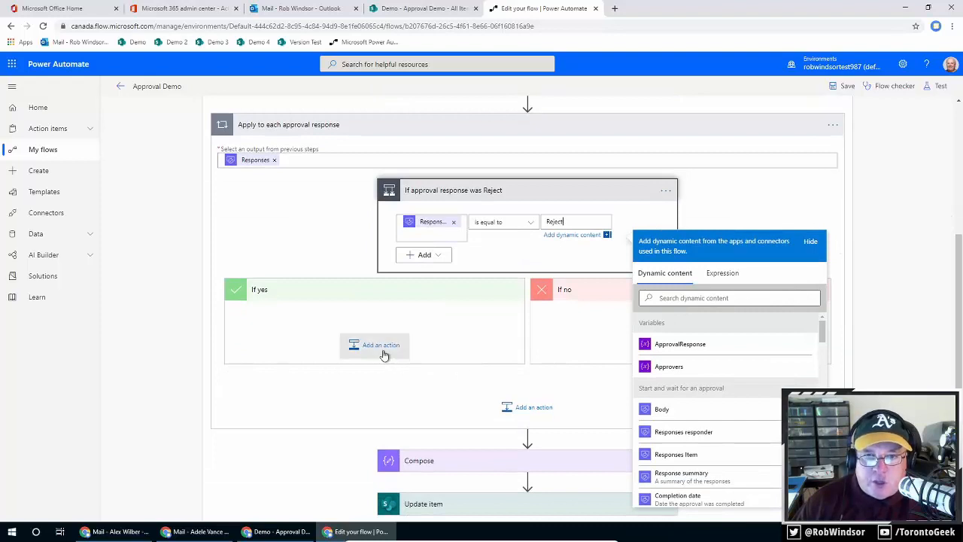
{"action": "left_click", "coordinate": [381, 346]}
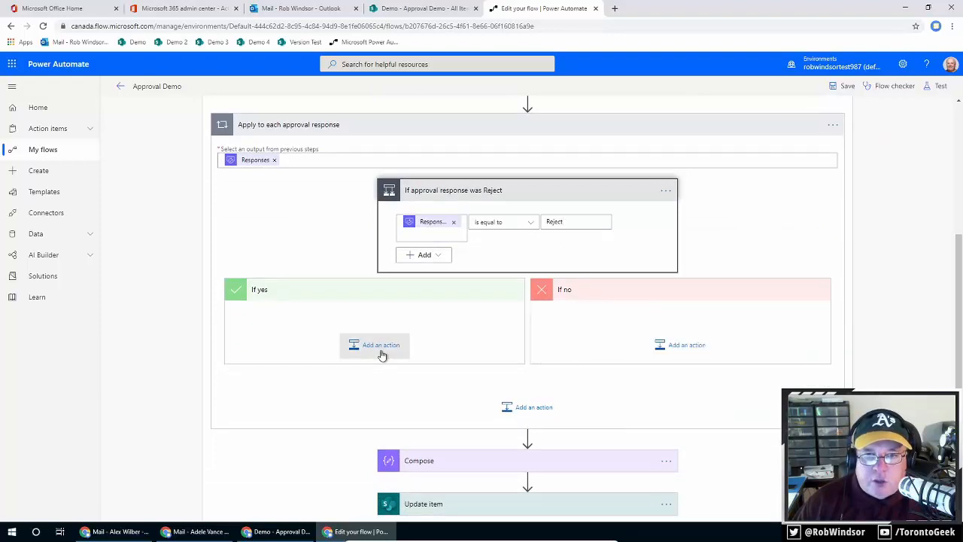
{"action": "left_click", "coordinate": [381, 348]}
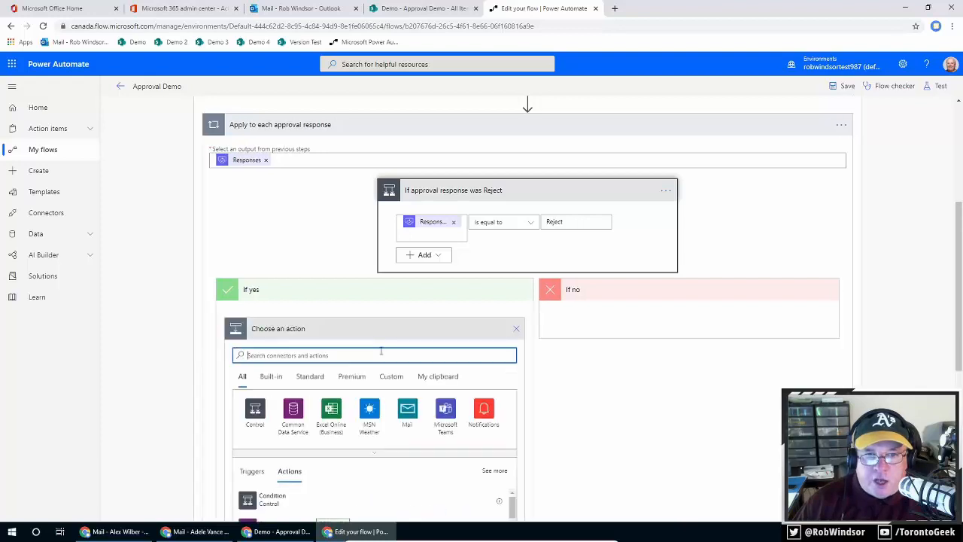
{"action": "type", "text": "var"}
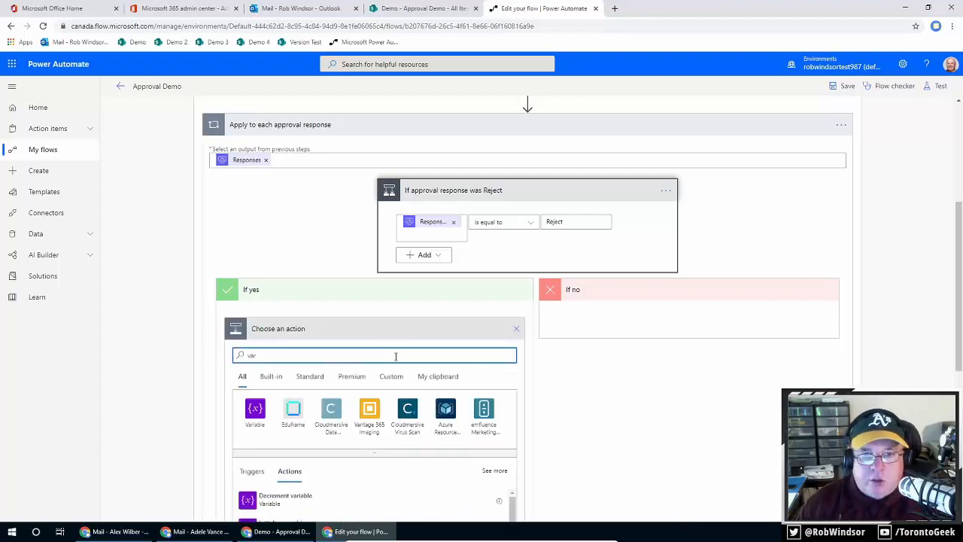
{"action": "scroll", "coordinate": [339, 346], "scroll_direction": "down", "scroll_amount": 2}
{"action": "left_click", "coordinate": [253, 260]}
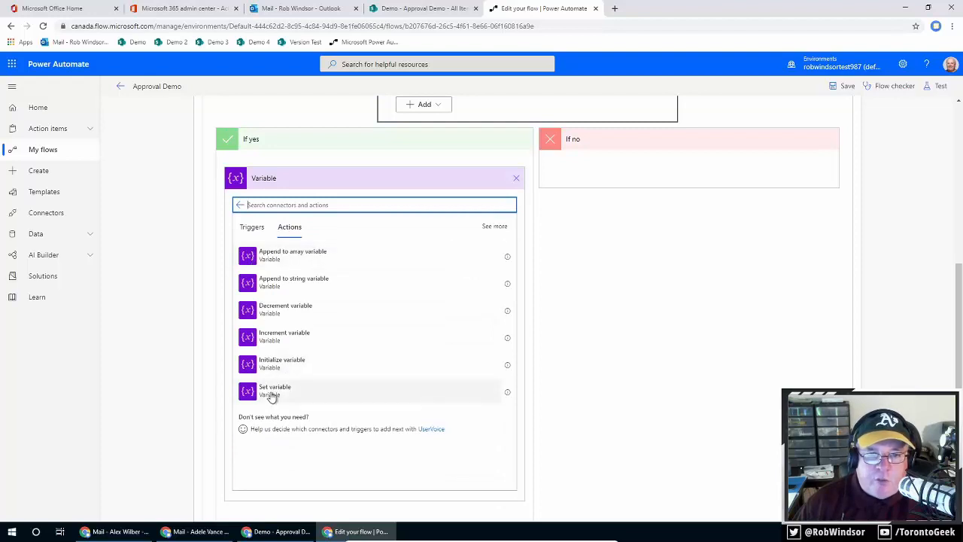
{"action": "left_click", "coordinate": [272, 392]}
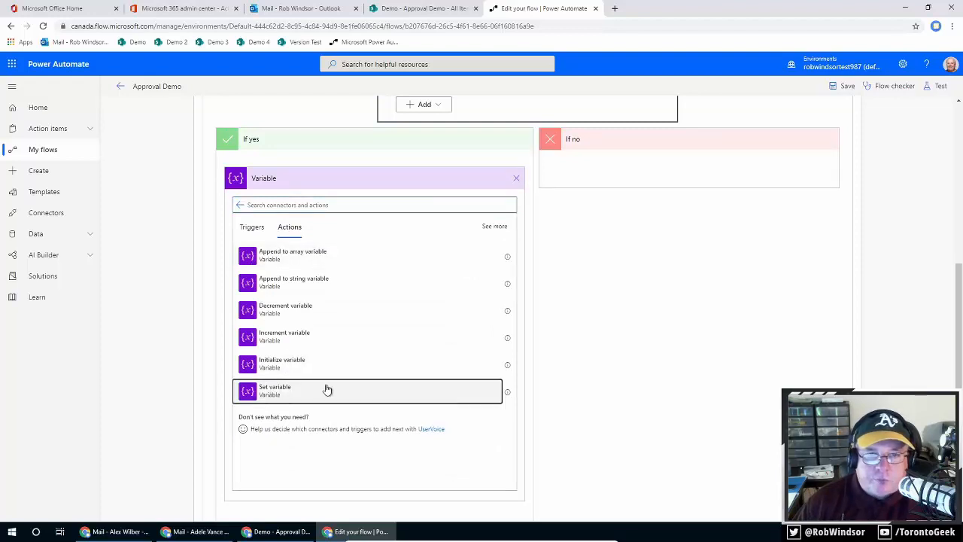
Step: Configure the Set variable action to assign the value Rejected to the ApprovalResponse variable
{"action": "left_click", "coordinate": [510, 201]}
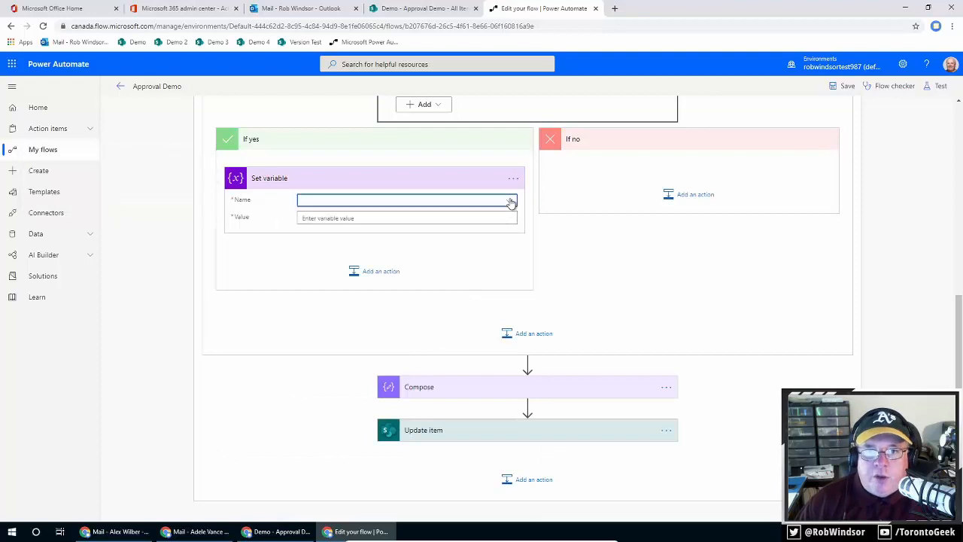
{"action": "left_click", "coordinate": [457, 233]}
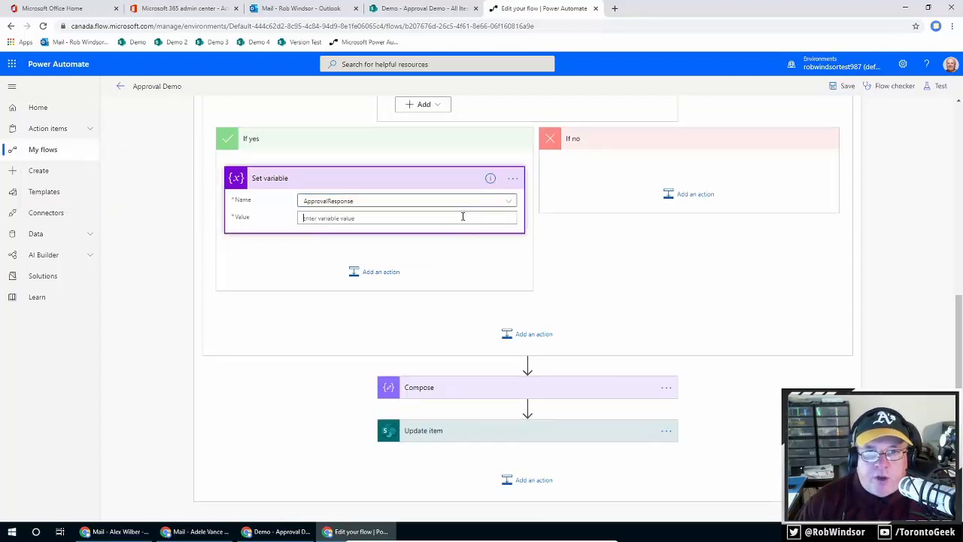
{"action": "left_click", "coordinate": [463, 217]}
{"action": "type", "text": "Re"}
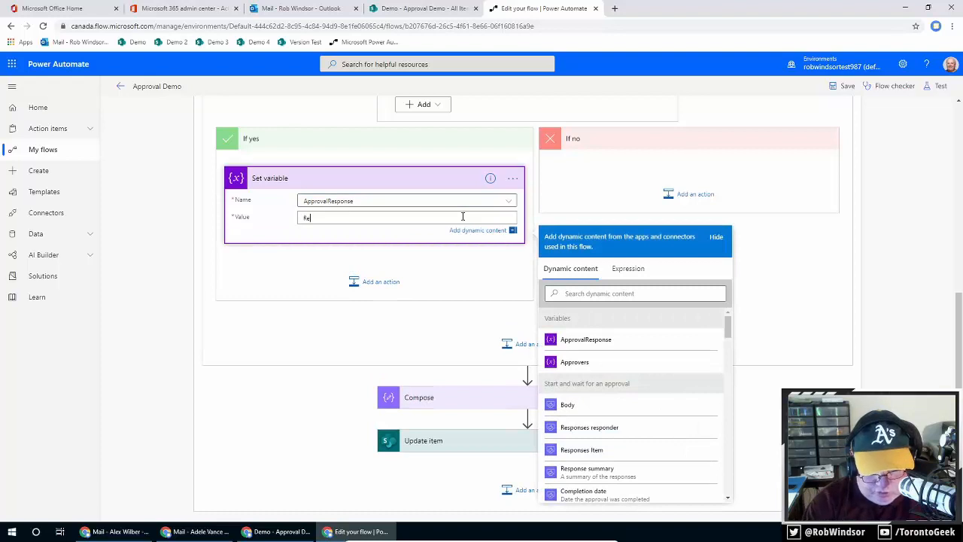
{"action": "type", "text": "jected"}
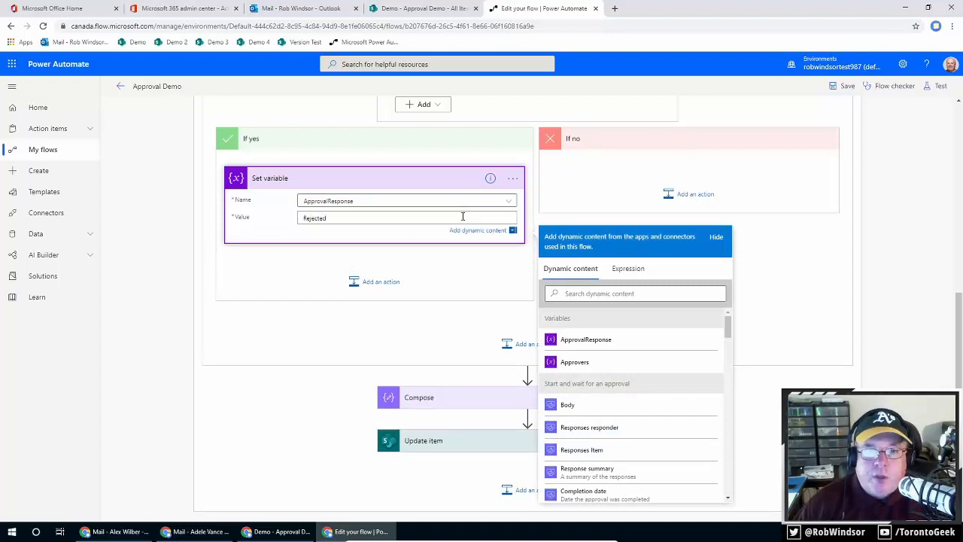
Step: Rename the Set variable action in the If yes branch as "Set ApprovalResponse variable to Rejected"
{"action": "left_click", "coordinate": [513, 179]}
{"action": "left_click", "coordinate": [561, 194]}
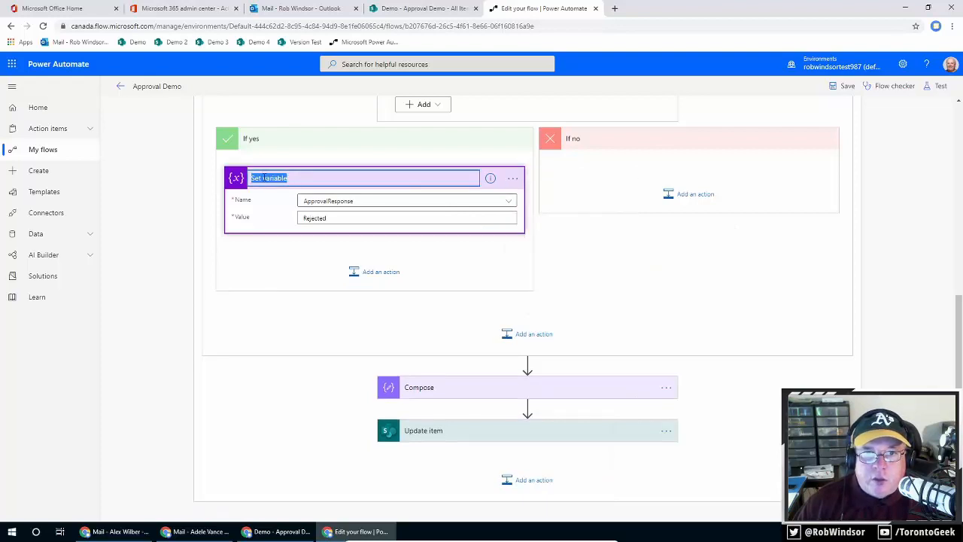
{"action": "left_click", "coordinate": [263, 177]}
{"action": "type", "text": "Appr"}
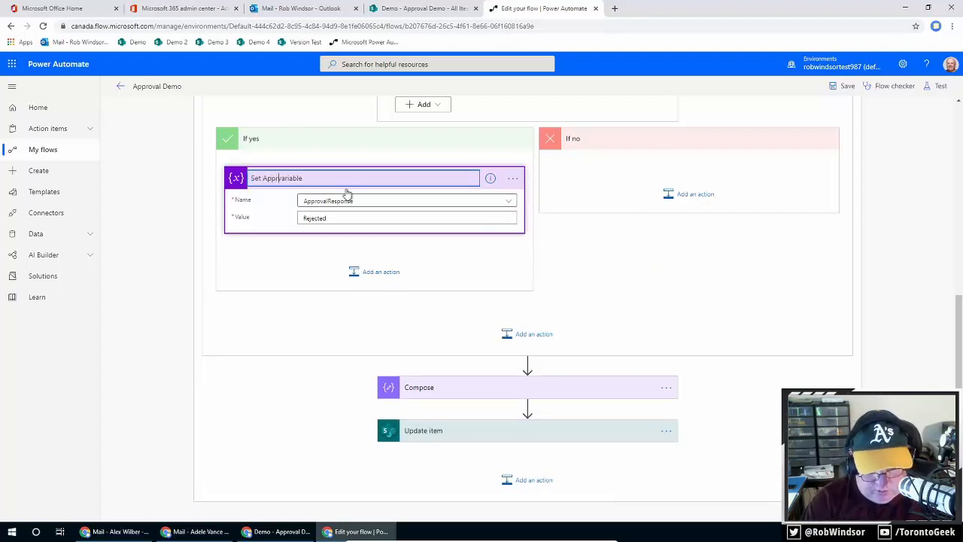
{"action": "type", "text": "ovalRespon"}
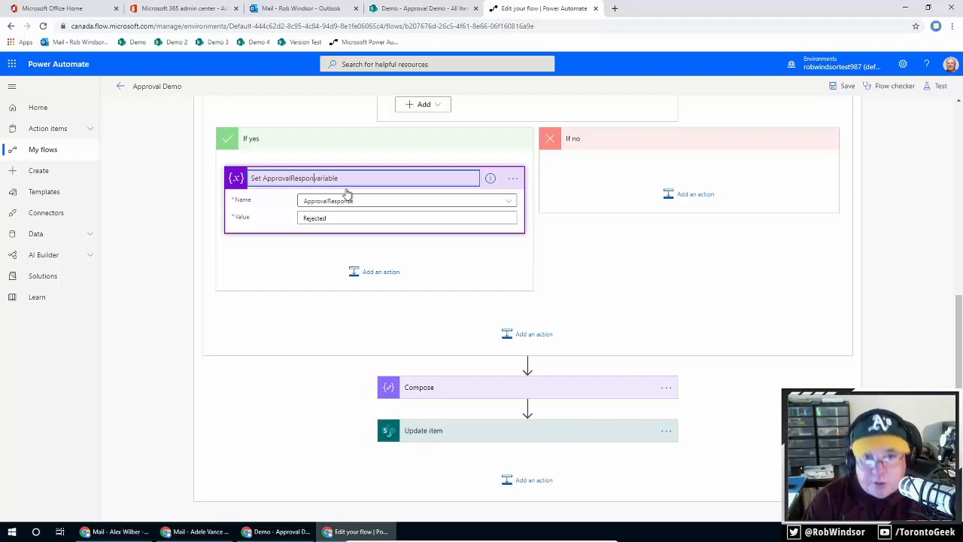
{"action": "type", "text": "se variable"}
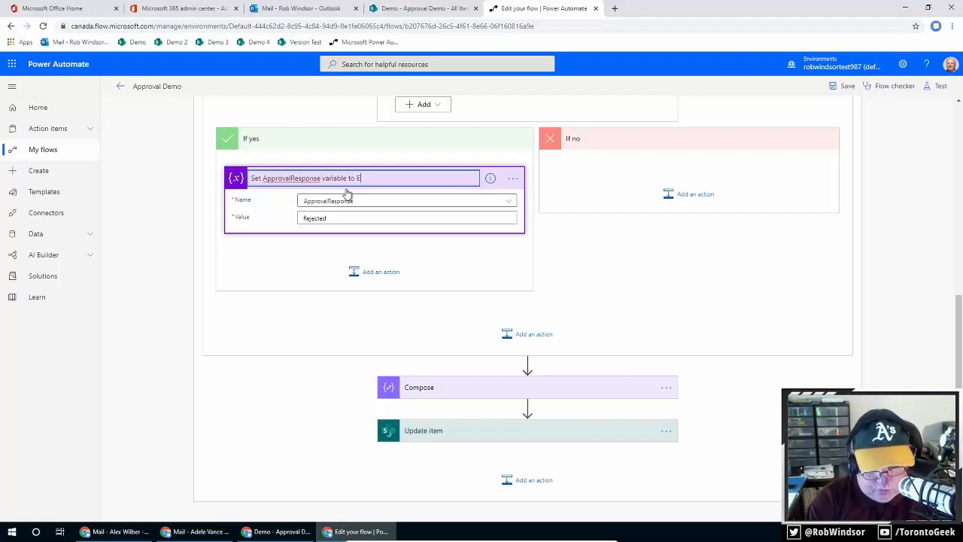
{"action": "type", "text": " to Rejected"}
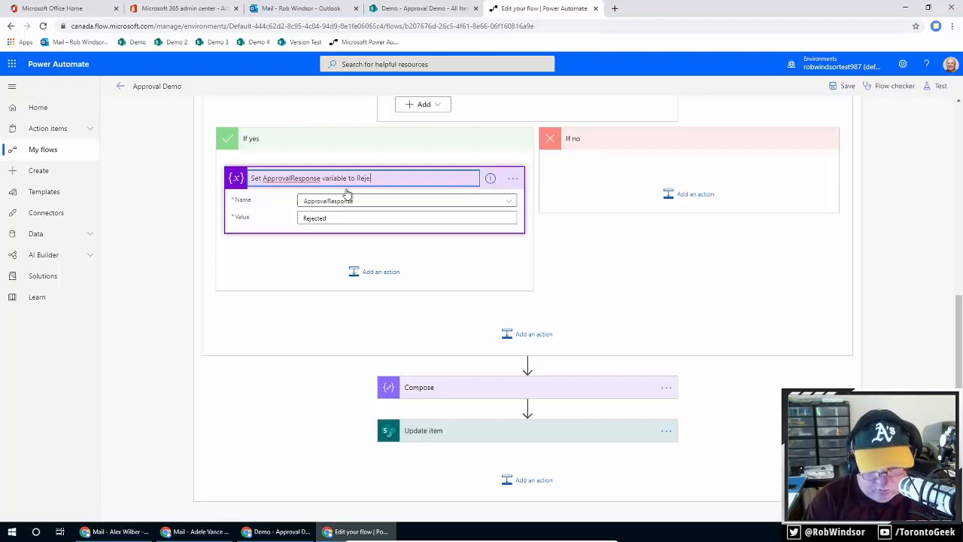
{"action": "left_click", "coordinate": [902, 299]}
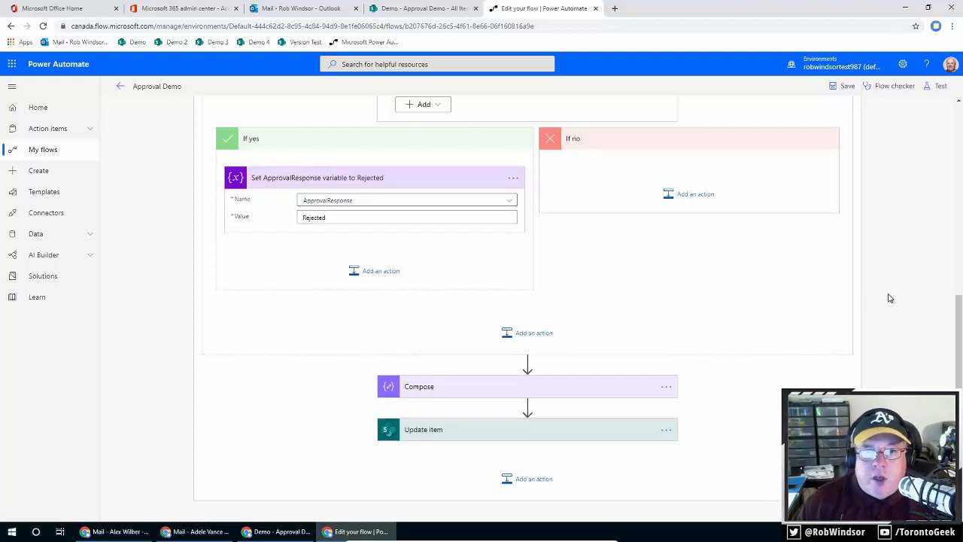
Step: Replace the Approval Status value in the Update item action with the ApprovalResponse variable
{"action": "left_click", "coordinate": [616, 434]}
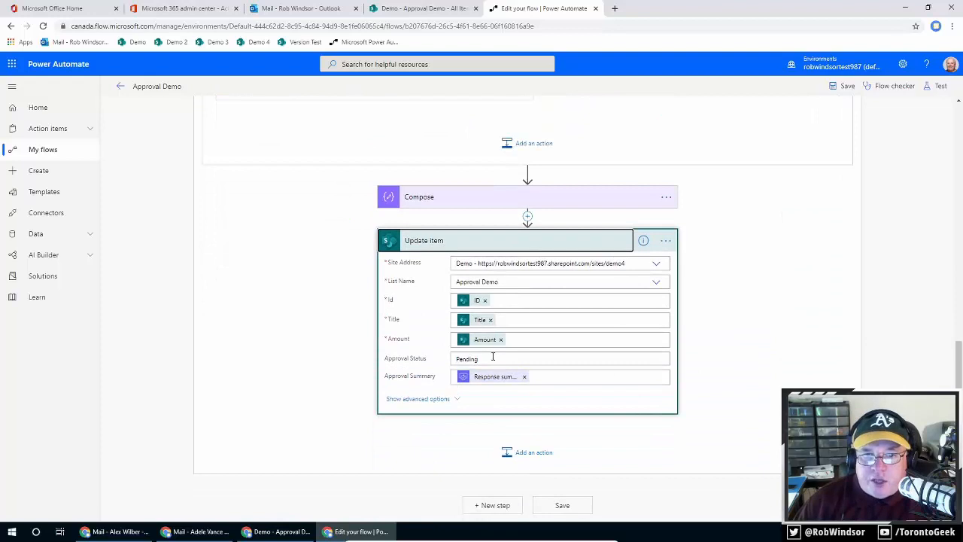
{"action": "left_click", "coordinate": [530, 358]}
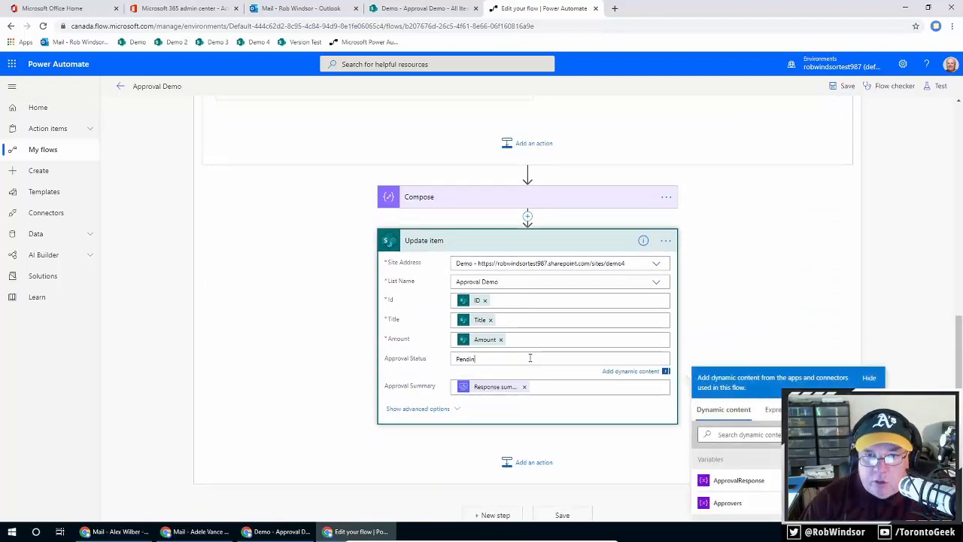
{"action": "key", "text": "BackSpace"}
{"action": "key", "text": "BackSpace"}
{"action": "key", "text": "BackSpace"}
{"action": "key", "text": "BackSpace"}
{"action": "key", "text": "BackSpace"}
{"action": "key", "text": "BackSpace"}
{"action": "scroll", "coordinate": [900, 346], "scroll_direction": "down", "scroll_amount": 2}
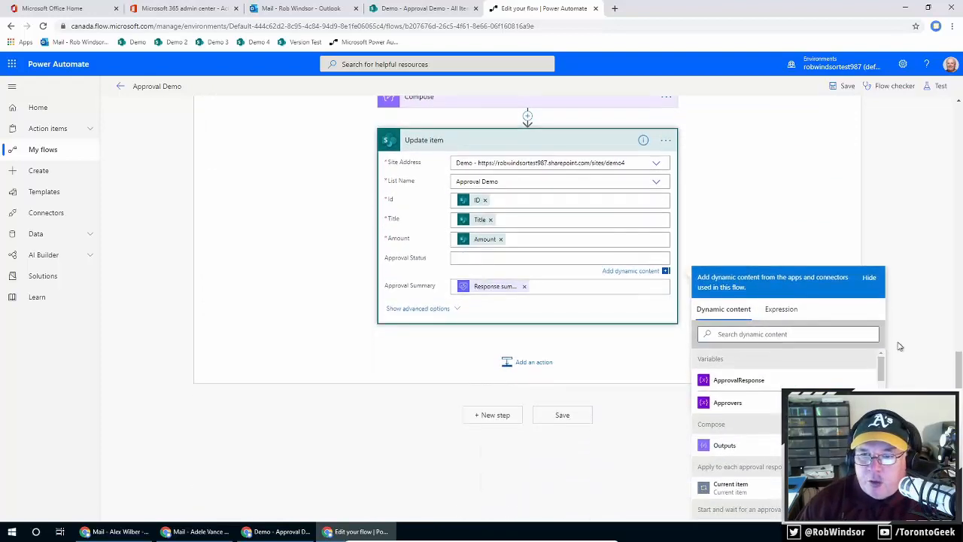
{"action": "left_click", "coordinate": [806, 382]}
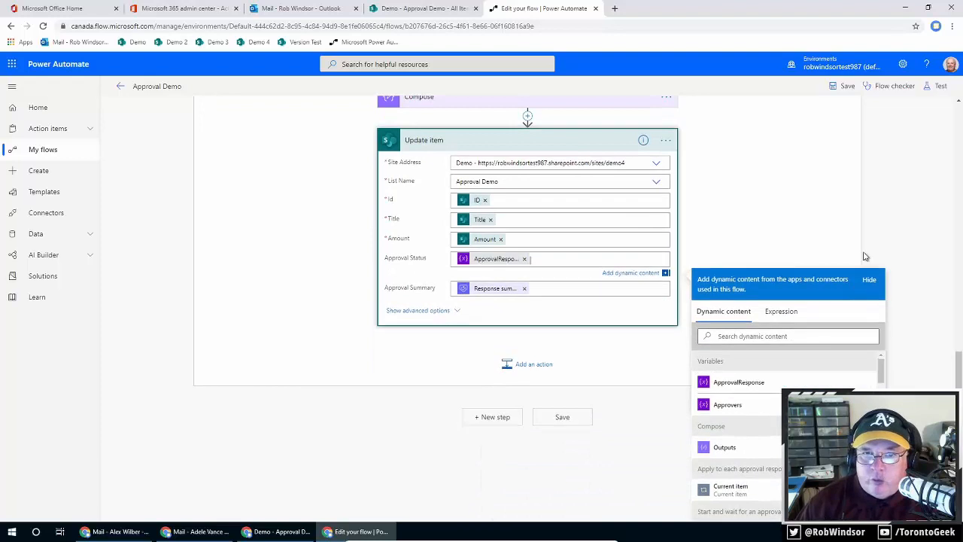
{"action": "left_click", "coordinate": [874, 201]}
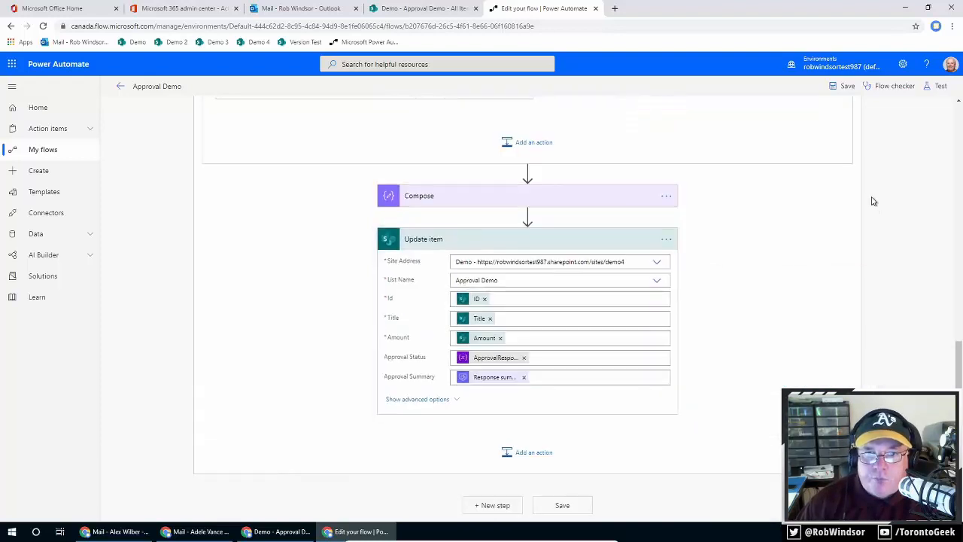
Step: Save the flow and switch to the Approval Demo list in SharePoint
{"action": "left_click", "coordinate": [844, 86]}
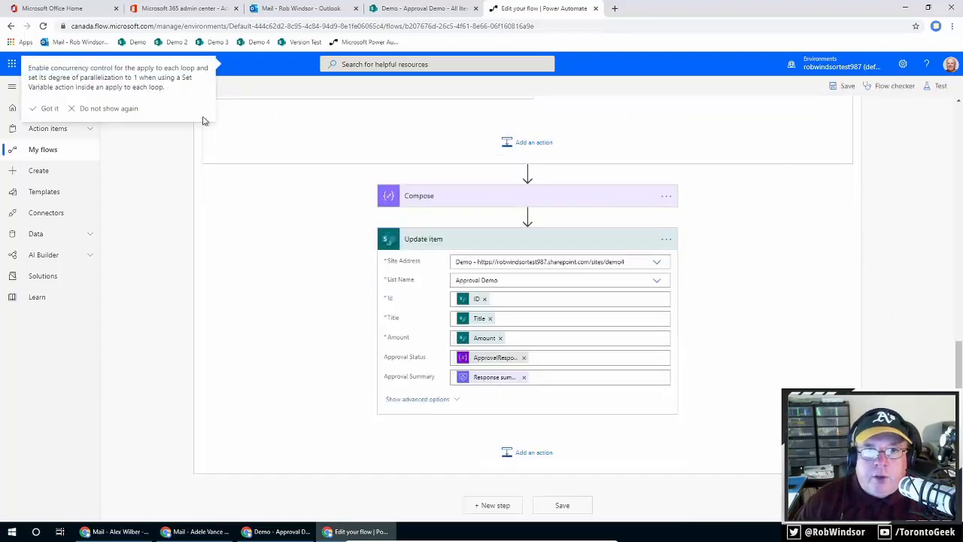
{"action": "left_click", "coordinate": [103, 111]}
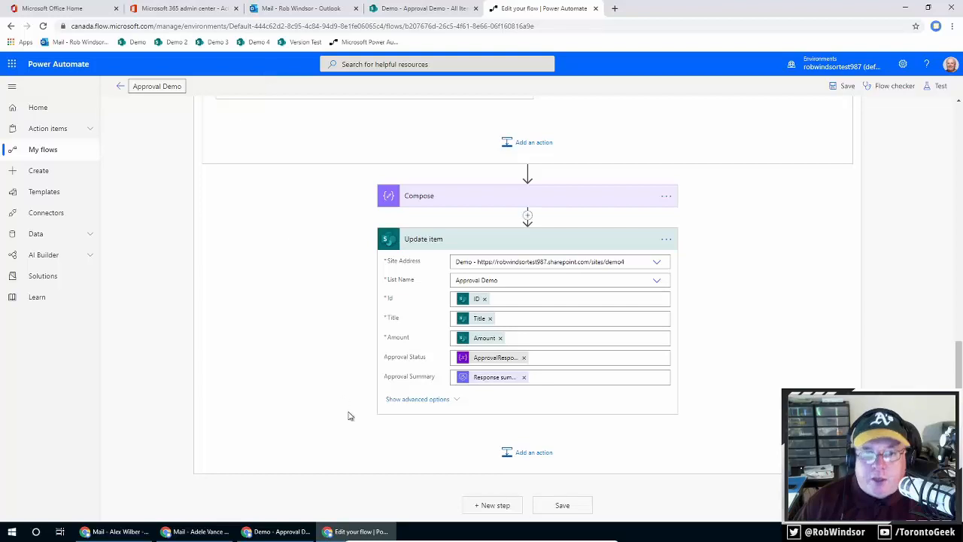
{"action": "left_click", "coordinate": [286, 530]}
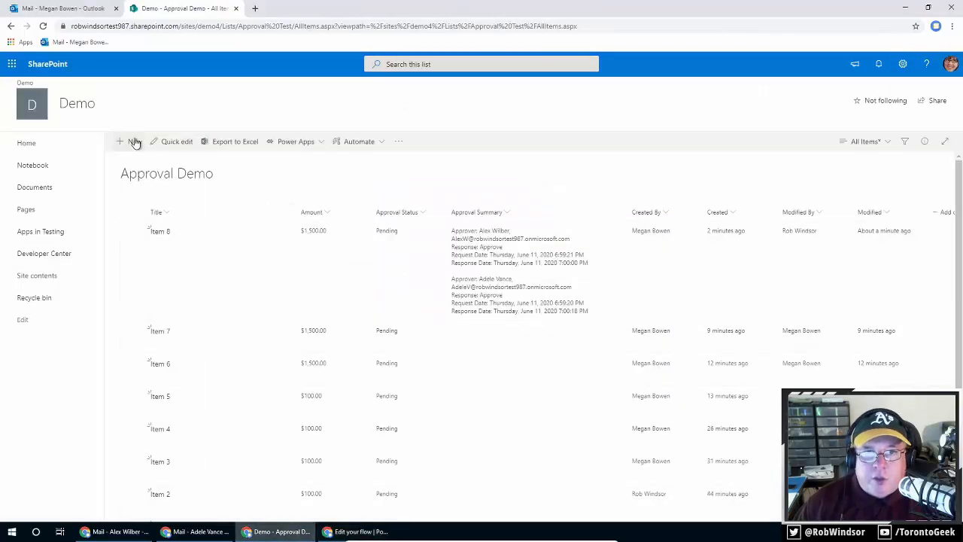
Step: Create a list item titled "Item 9" with an amount of 1500 in the Approval Demo list
{"action": "left_click", "coordinate": [133, 141]}
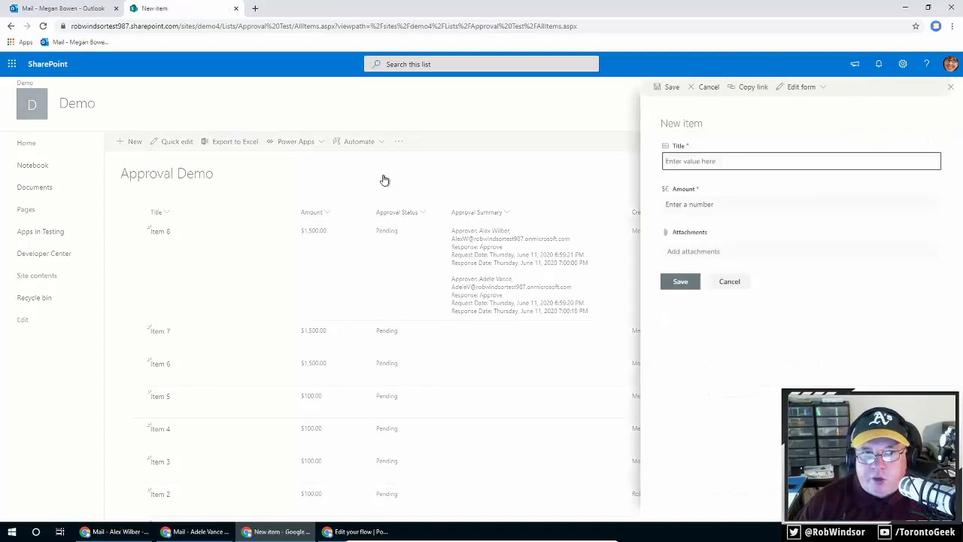
{"action": "type", "text": "Item "}
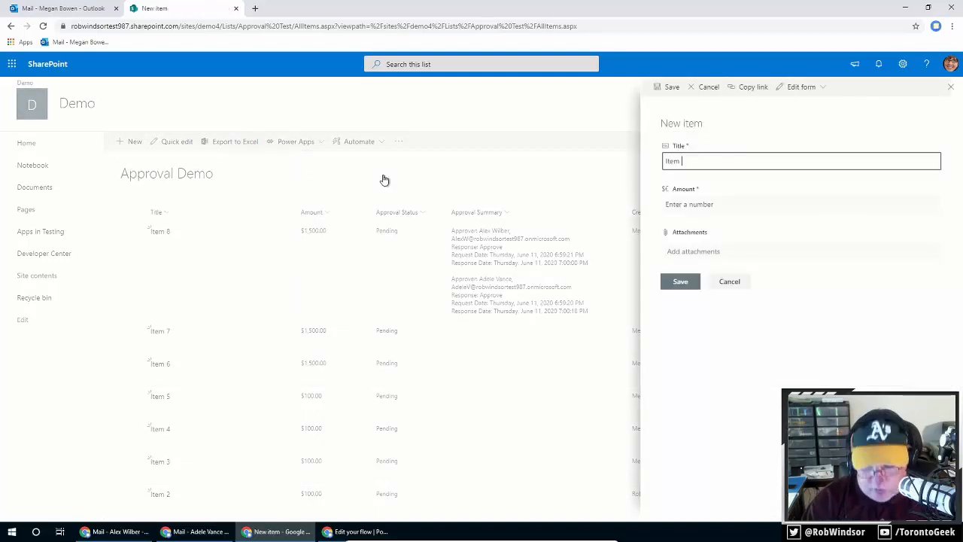
{"action": "type", "text": "9"}
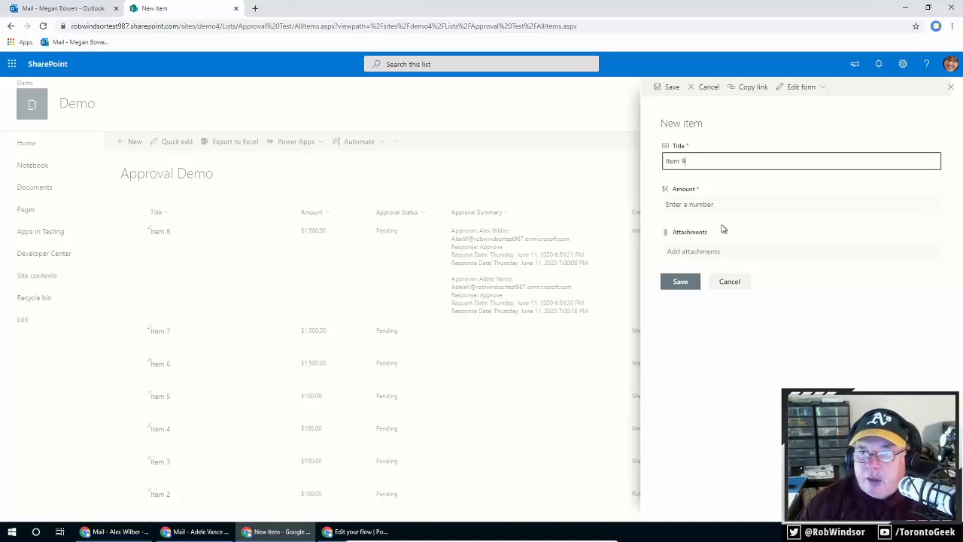
{"action": "key", "text": "ctrl+a"}
{"action": "left_click", "coordinate": [733, 202]}
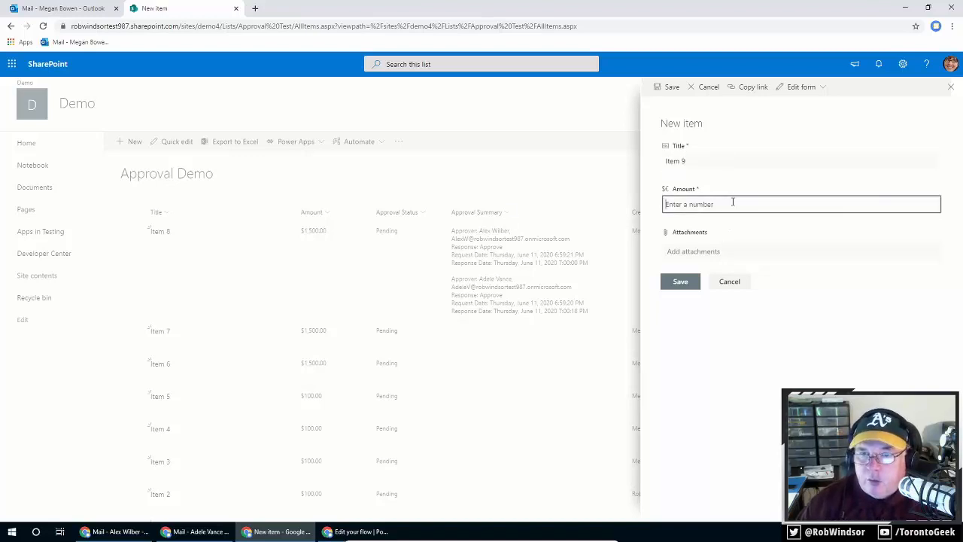
{"action": "type", "text": "1500"}
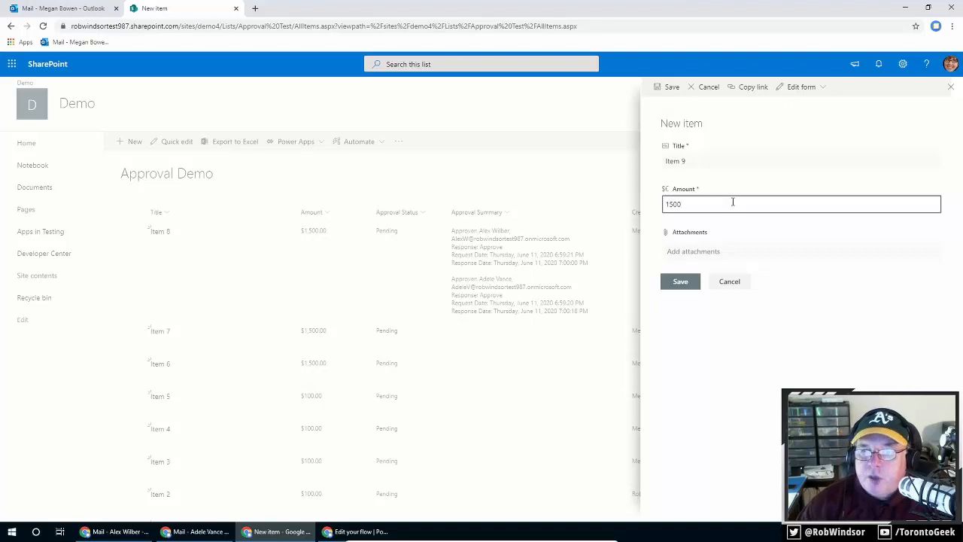
{"action": "left_click", "coordinate": [674, 283]}
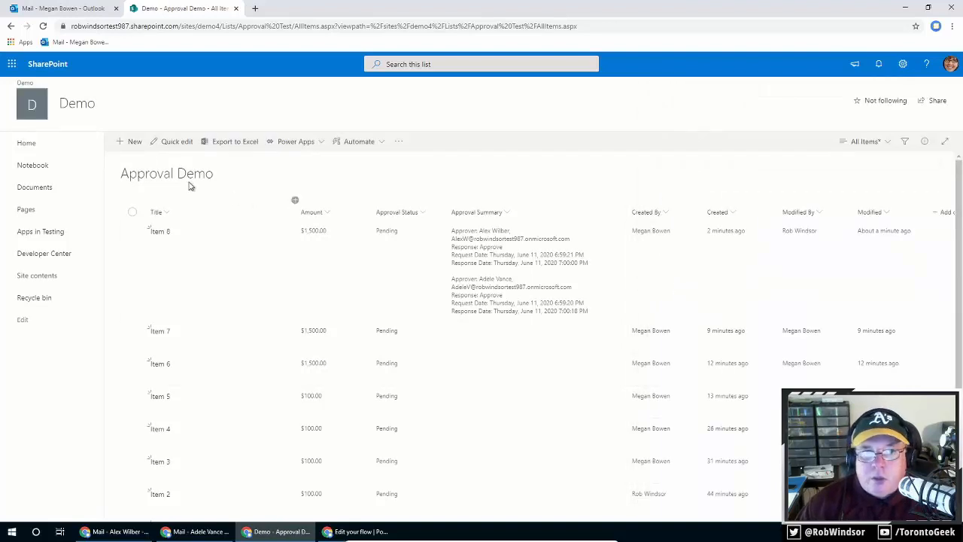
Step: Create another list item titled "Item 10" with an amount of 1500 and save it
{"action": "left_click", "coordinate": [126, 145]}
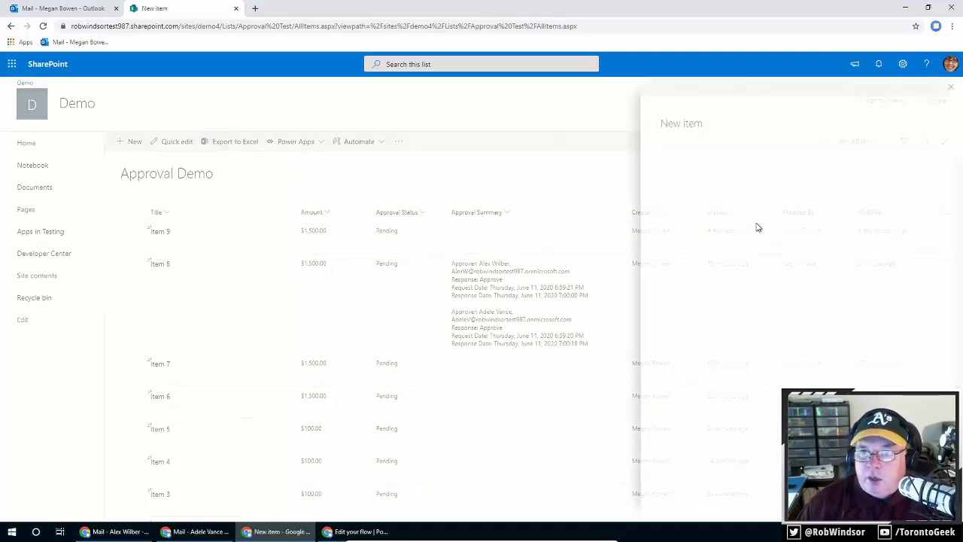
{"action": "type", "text": "I"}
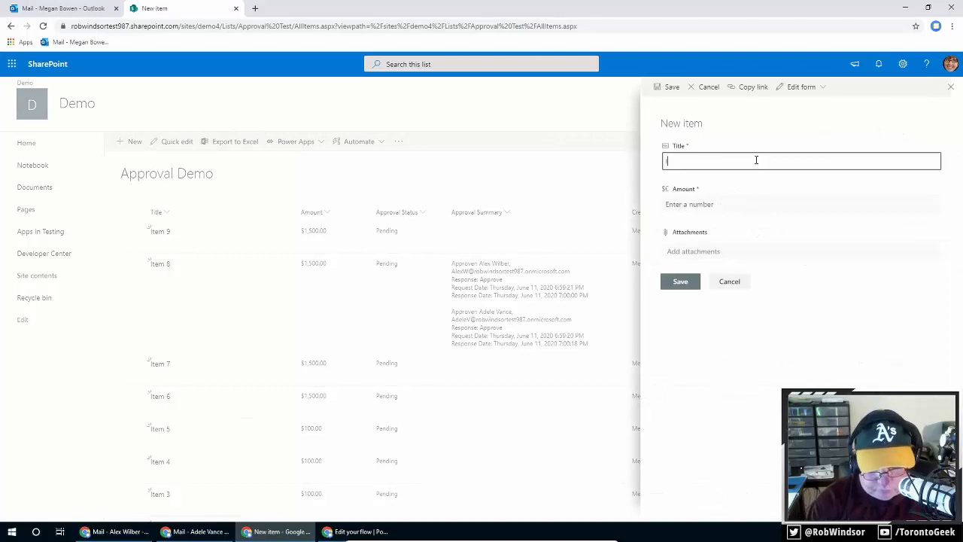
{"action": "type", "text": "tem 1"}
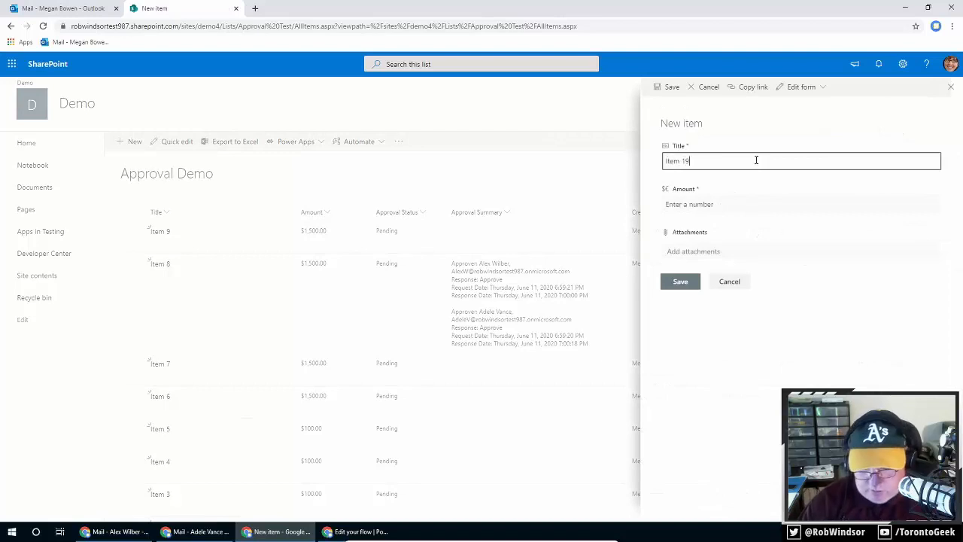
{"action": "type", "text": "0"}
{"action": "key", "text": "ctrl+a"}
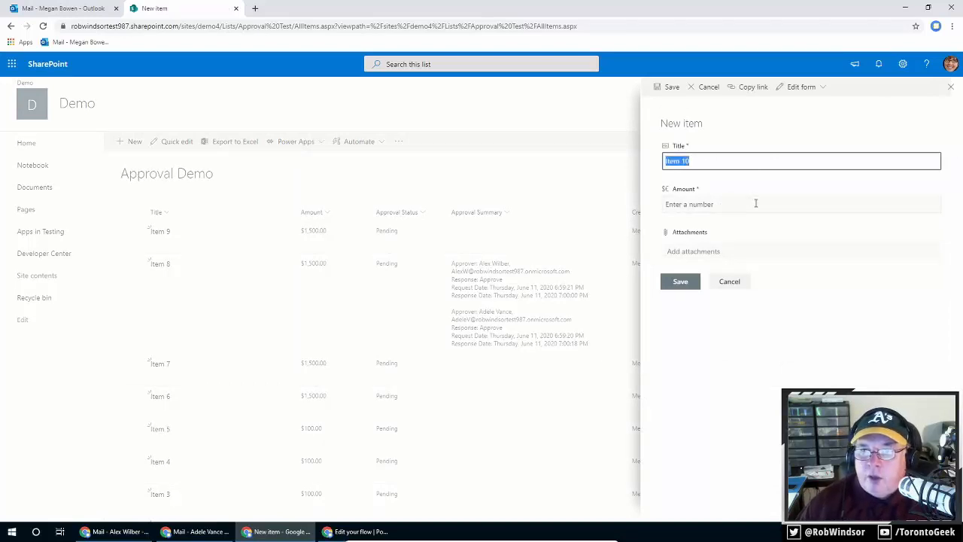
{"action": "left_click", "coordinate": [756, 203]}
{"action": "type", "text": "1500"}
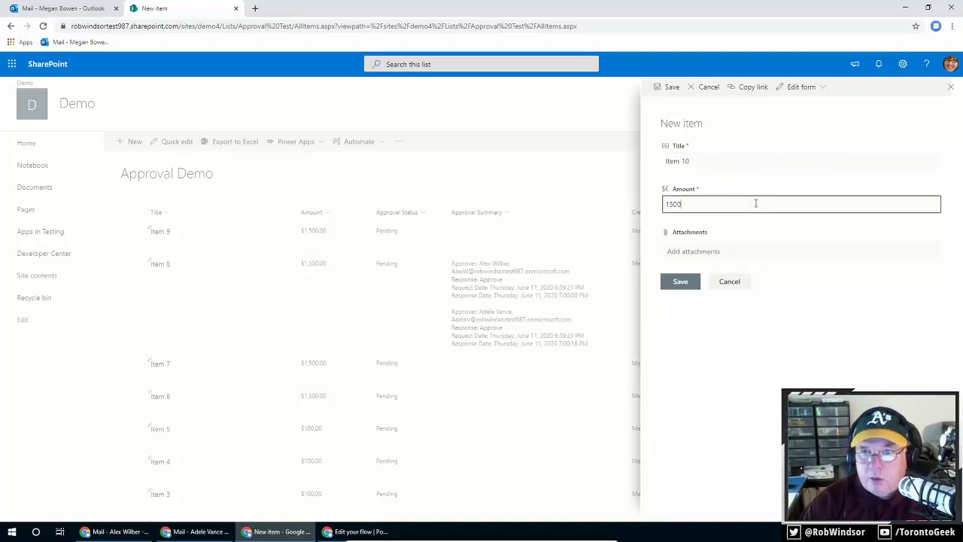
{"action": "left_click", "coordinate": [680, 282]}
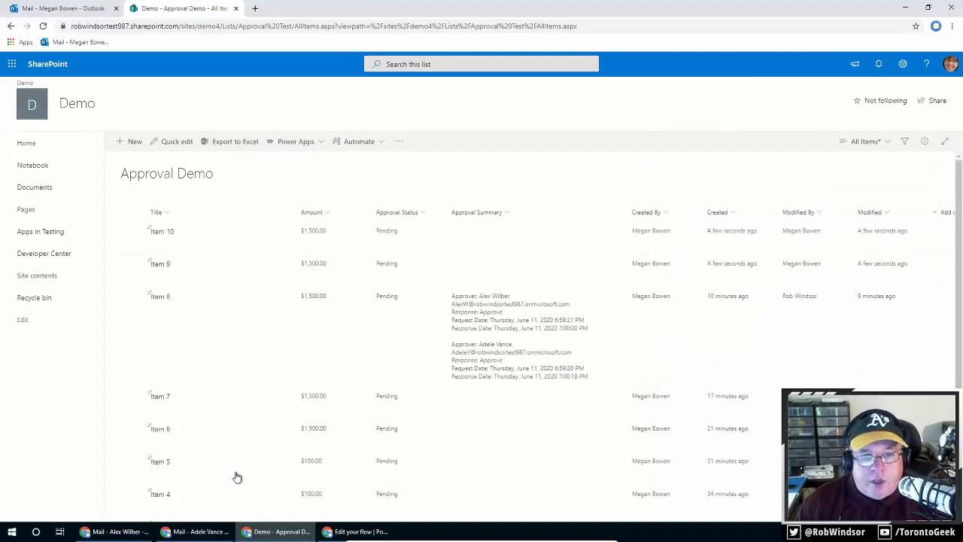
Step: Switch to the two approvers' Outlook mailboxes and delete the old Item Review message from each inbox
{"action": "left_click", "coordinate": [197, 531]}
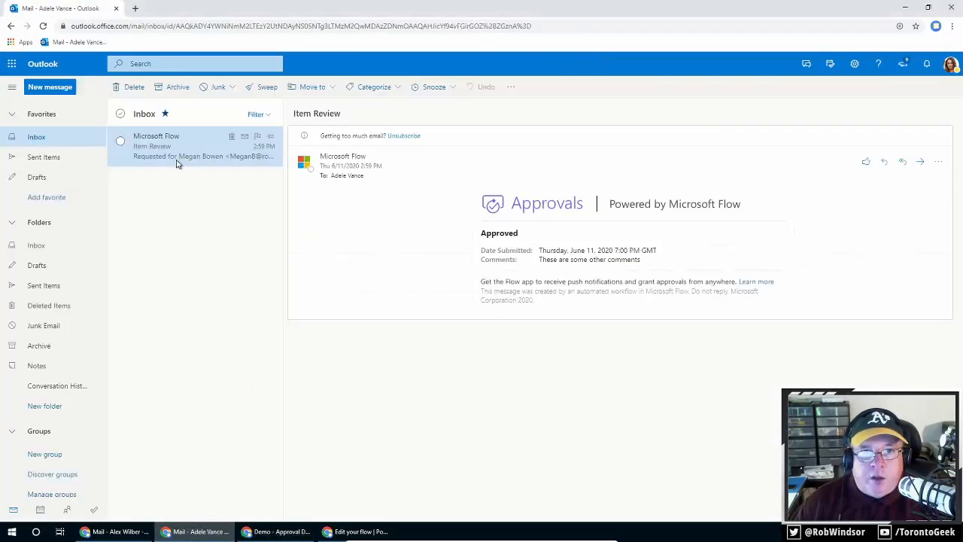
{"action": "key", "text": "Delete"}
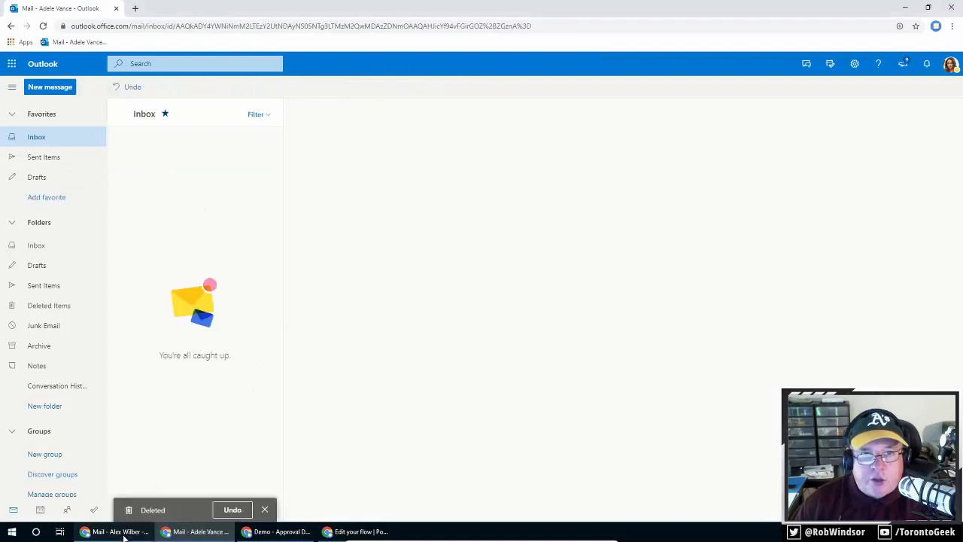
{"action": "left_click", "coordinate": [108, 530]}
{"action": "left_click", "coordinate": [127, 88]}
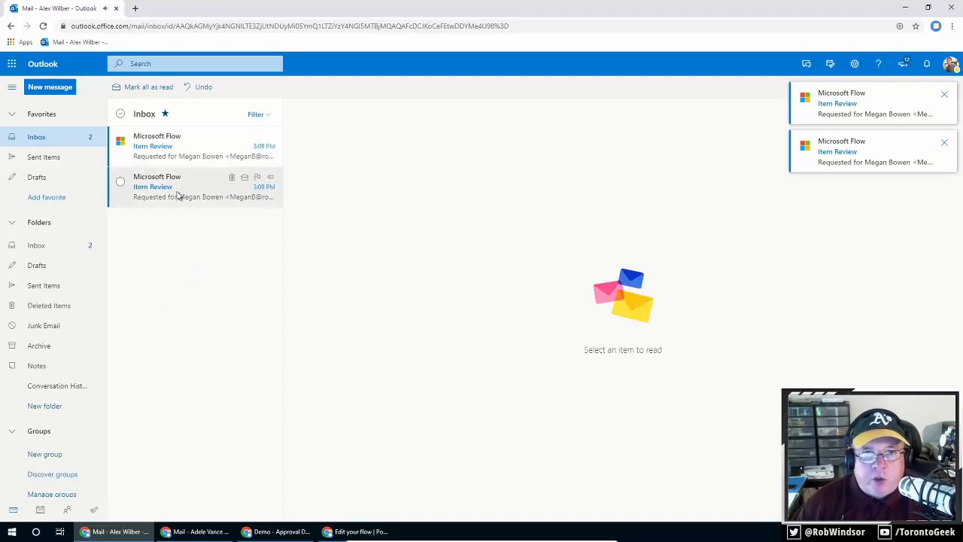
Step: Reject the approval request for Item 9 in the current approver's mailbox, submitting it without a reason
{"action": "left_click", "coordinate": [177, 196]}
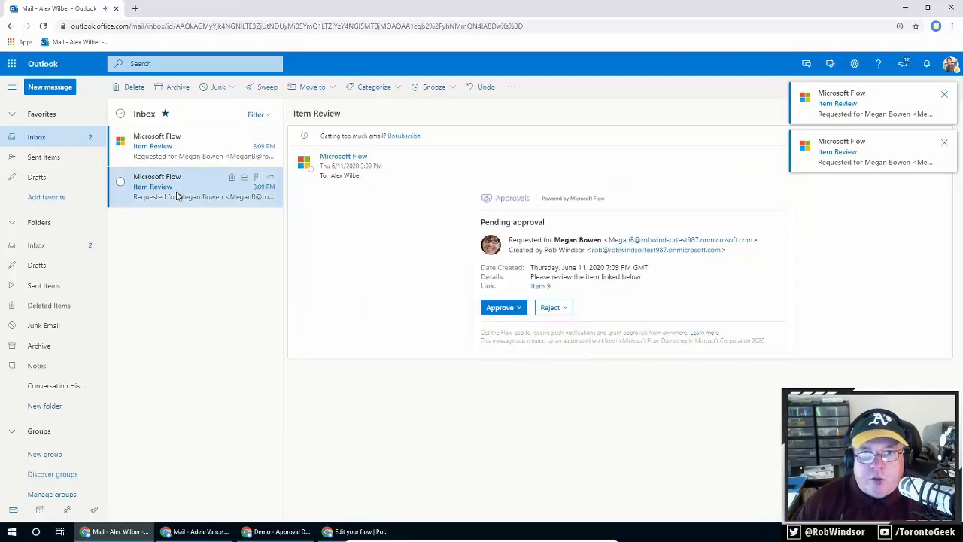
{"action": "left_click", "coordinate": [569, 310]}
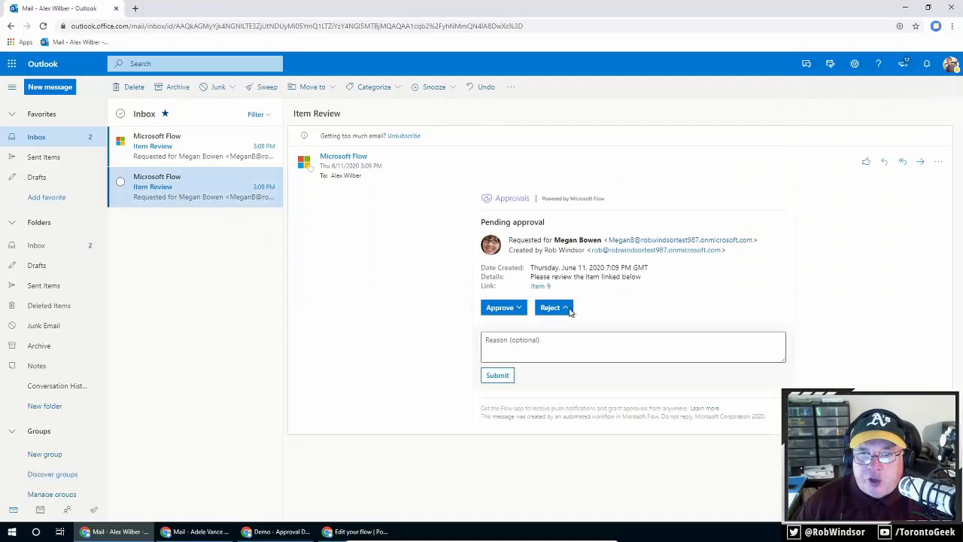
{"action": "left_click", "coordinate": [496, 376]}
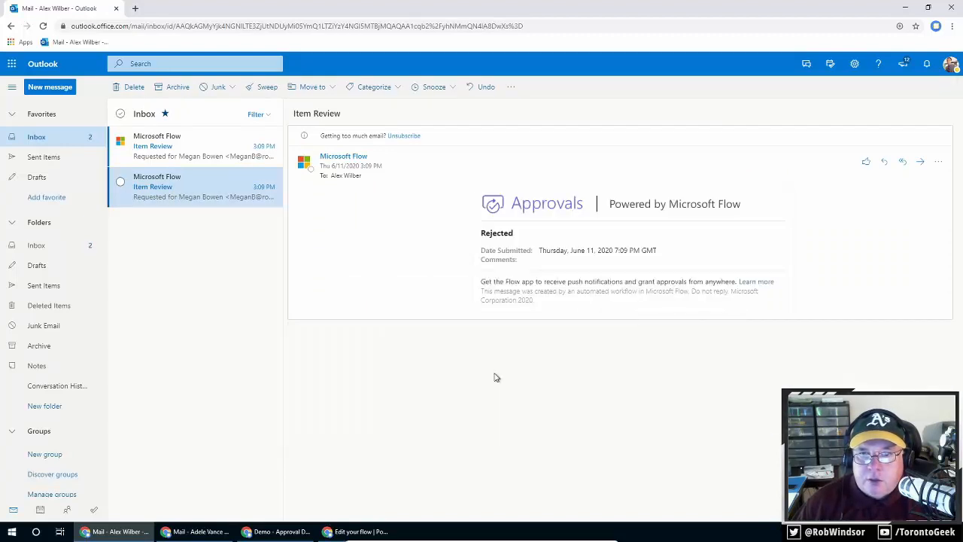
Step: Approve the request for Item 10 in the same approver's mailbox, submitting it without a reason
{"action": "left_click", "coordinate": [188, 146]}
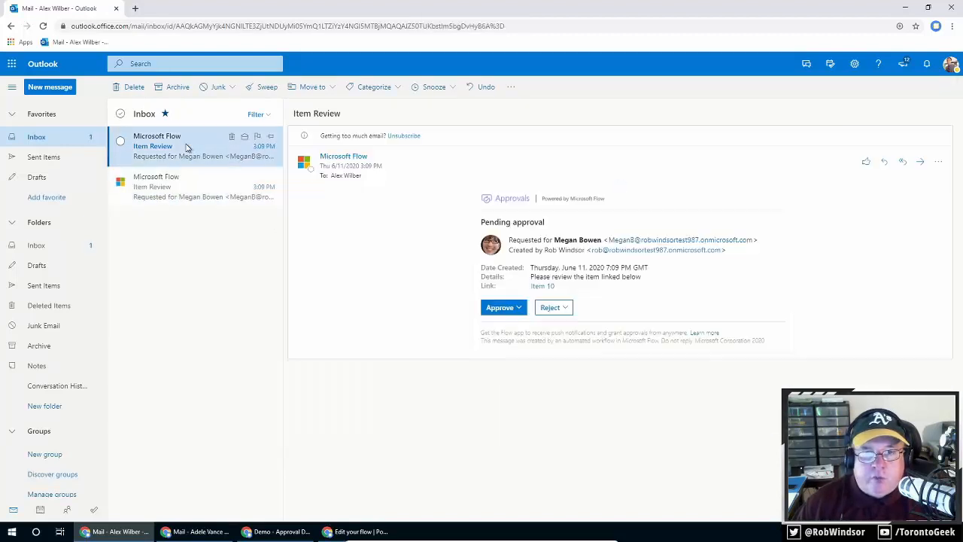
{"action": "left_click", "coordinate": [521, 313]}
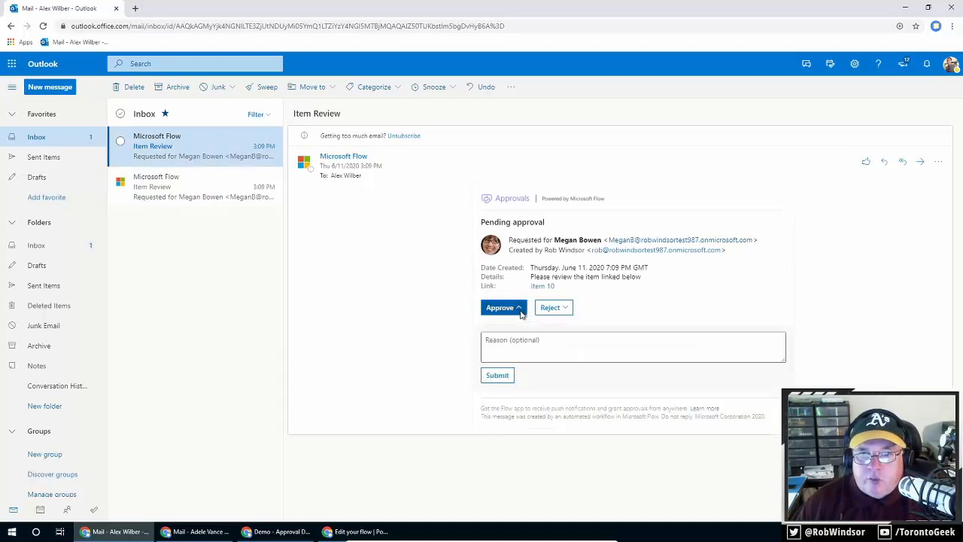
{"action": "left_click", "coordinate": [500, 375]}
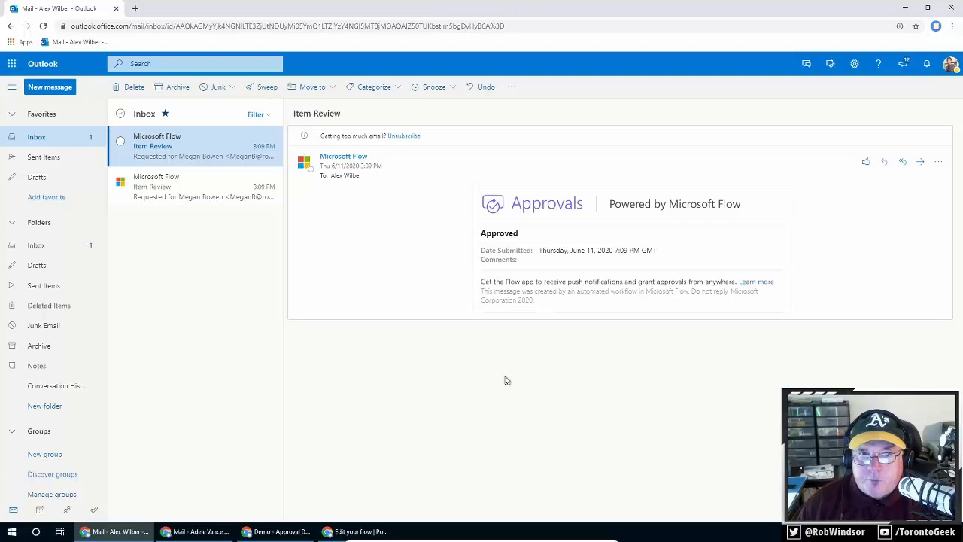
{"action": "left_click", "coordinate": [155, 180]}
{"action": "left_click", "coordinate": [161, 159]}
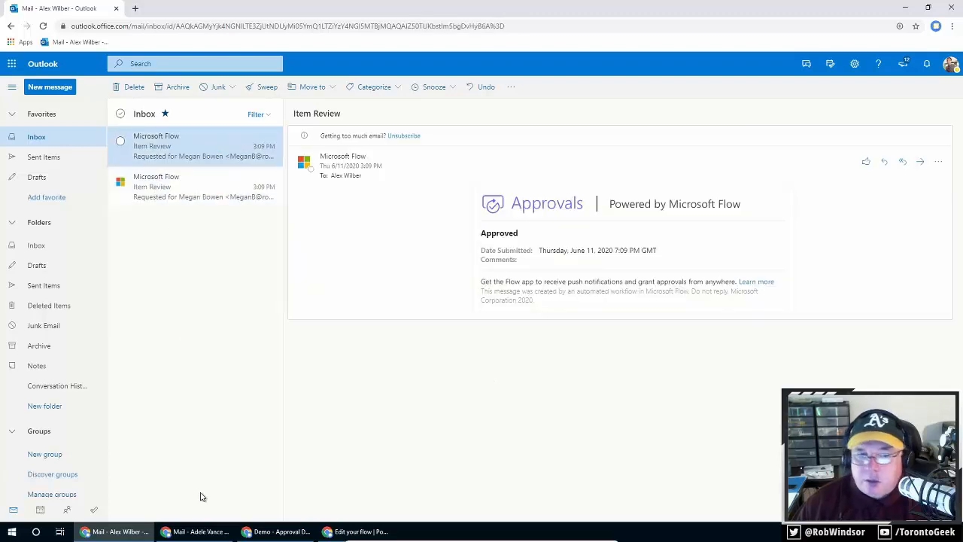
Step: Switch to the other approver's mailbox, check the Item 9 request, and approve the Item 10 request without a reason
{"action": "left_click", "coordinate": [190, 532]}
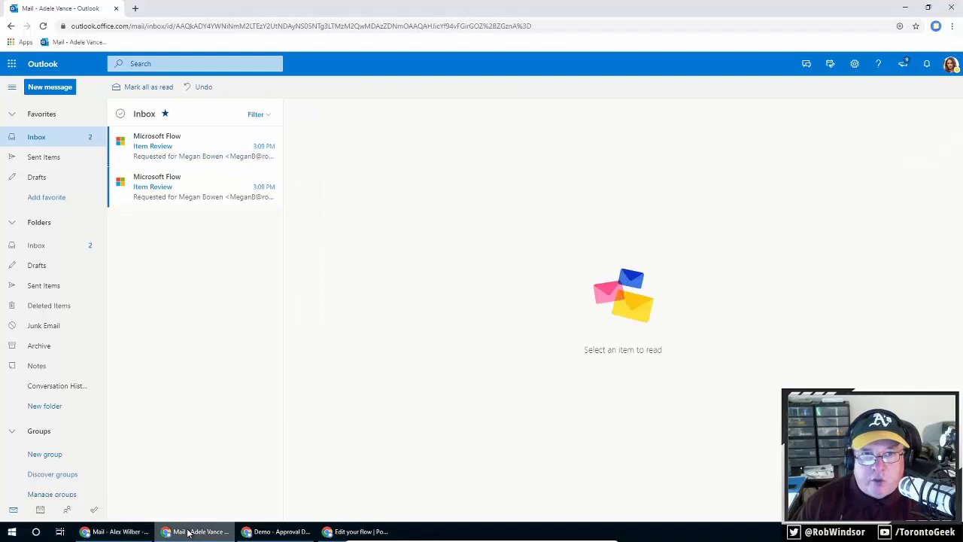
{"action": "left_click", "coordinate": [176, 191]}
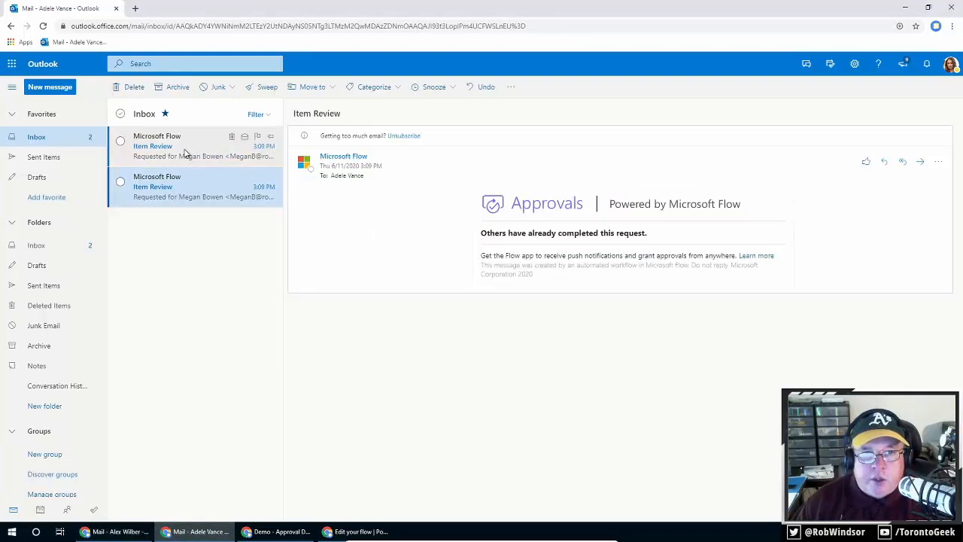
{"action": "left_click", "coordinate": [186, 153]}
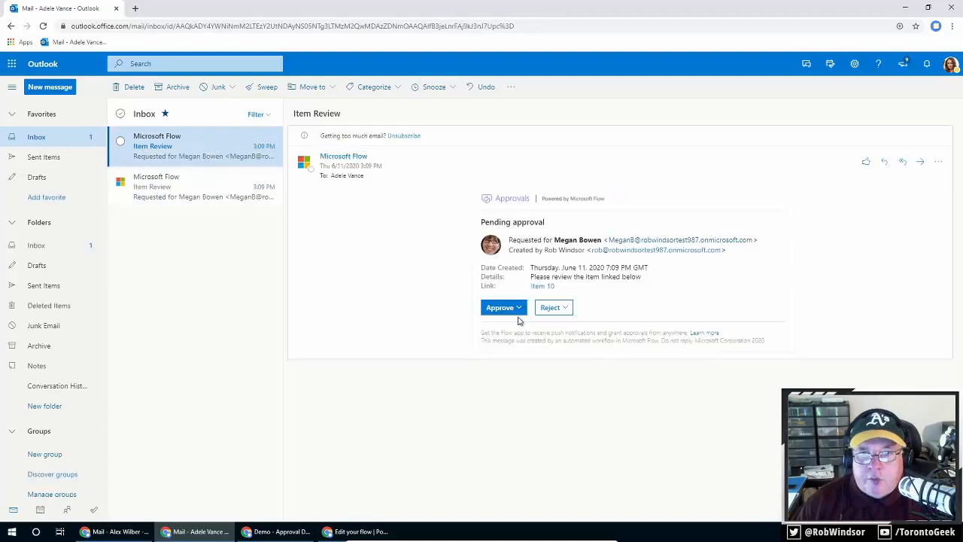
{"action": "left_click", "coordinate": [519, 310]}
{"action": "left_click", "coordinate": [510, 376]}
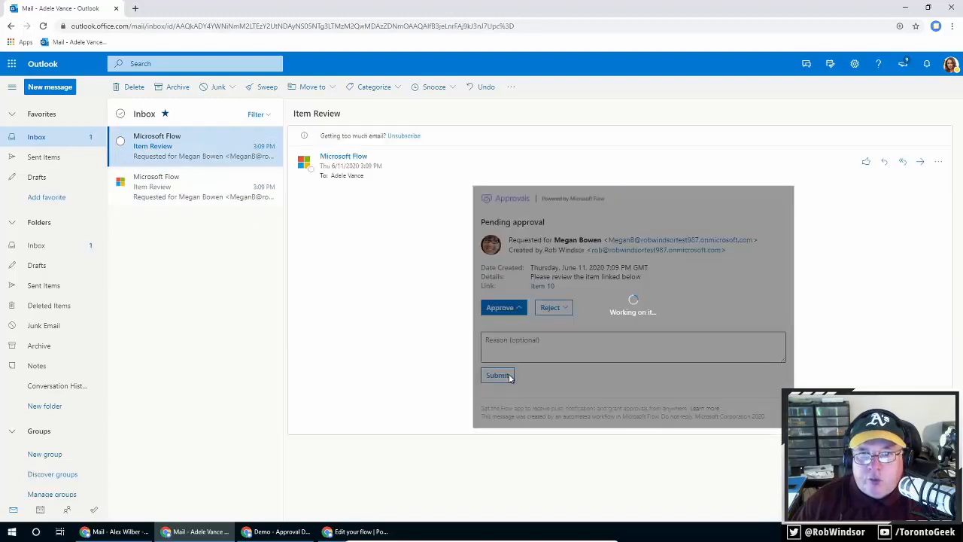
Step: Empty both approvers' inboxes by deleting all the Item Review conversations
{"action": "left_click", "coordinate": [187, 195]}
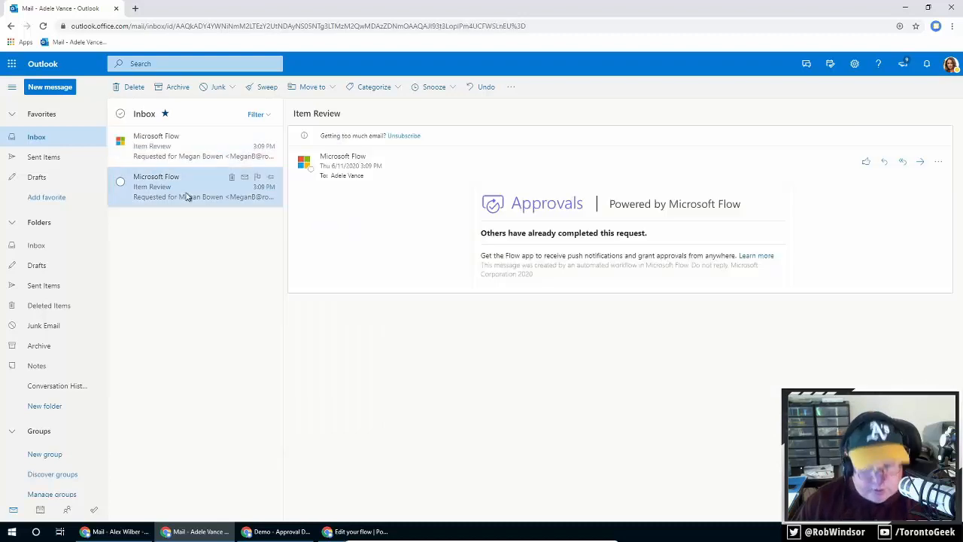
{"action": "left_click", "coordinate": [120, 114]}
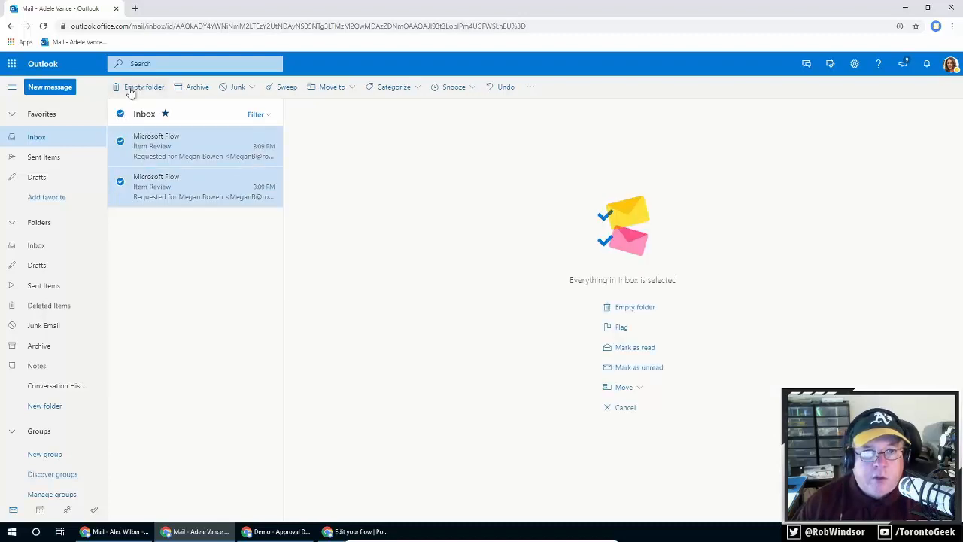
{"action": "left_click", "coordinate": [130, 88]}
{"action": "left_click", "coordinate": [487, 315]}
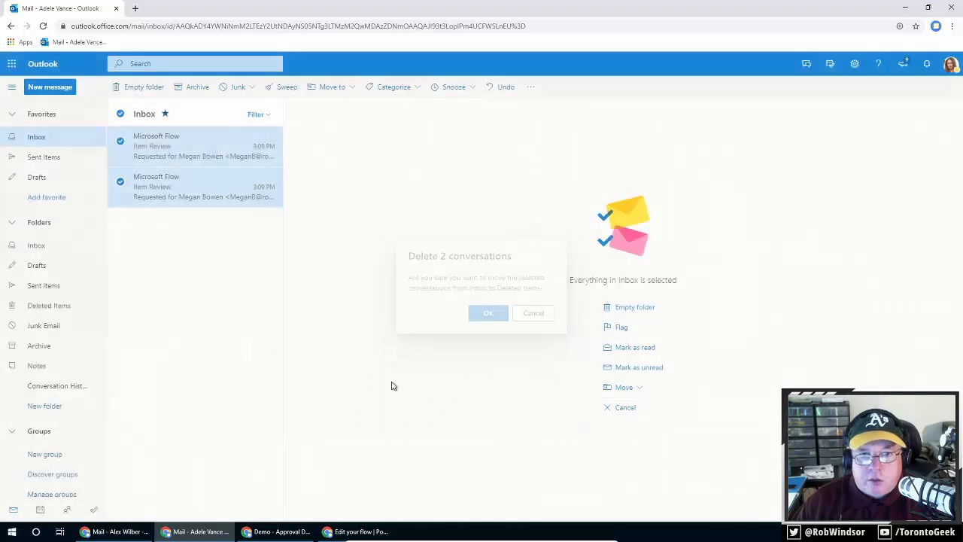
{"action": "left_click", "coordinate": [142, 534]}
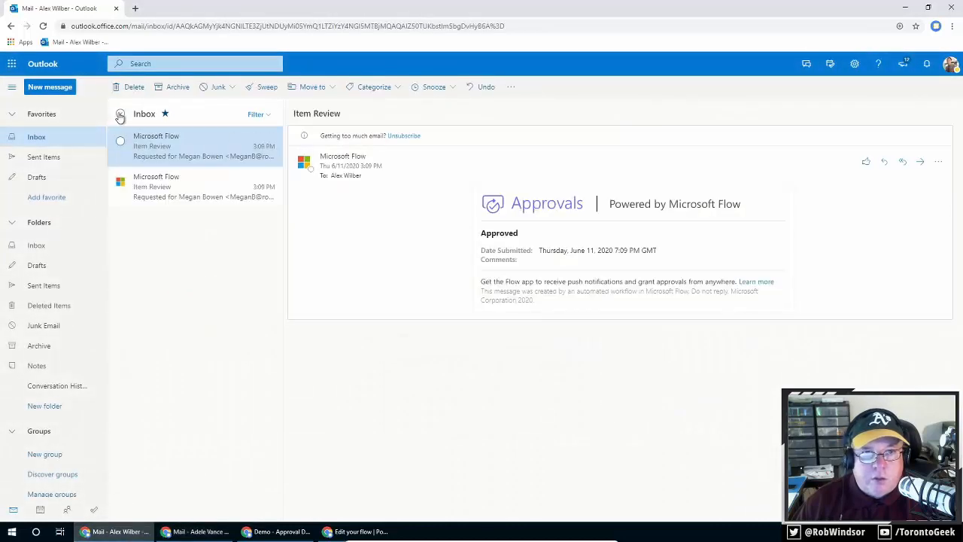
{"action": "left_click", "coordinate": [121, 114]}
{"action": "left_click", "coordinate": [132, 88]}
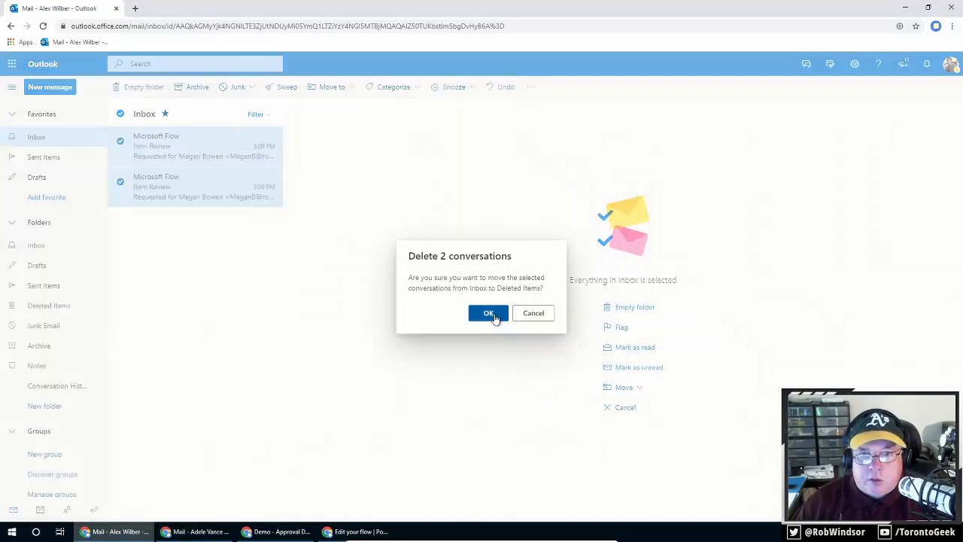
{"action": "left_click", "coordinate": [490, 313]}
Step: Switch to the Approval Demo list in SharePoint and examine the Approval Status and Approval Summary of Item 9 and Item 10
{"action": "left_click", "coordinate": [279, 531]}
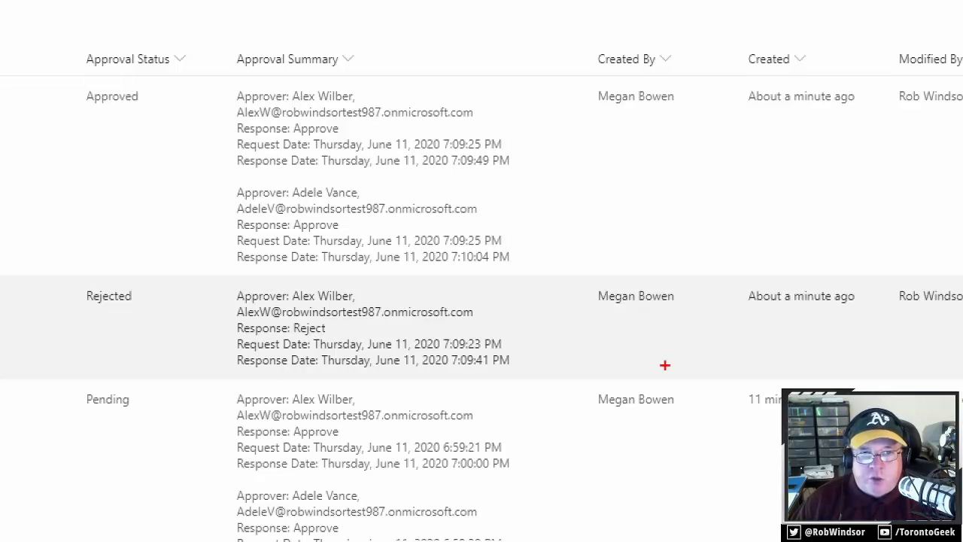
{"action": "left_click_drag", "start_coordinate": [70, 276], "coordinate": [529, 385]}
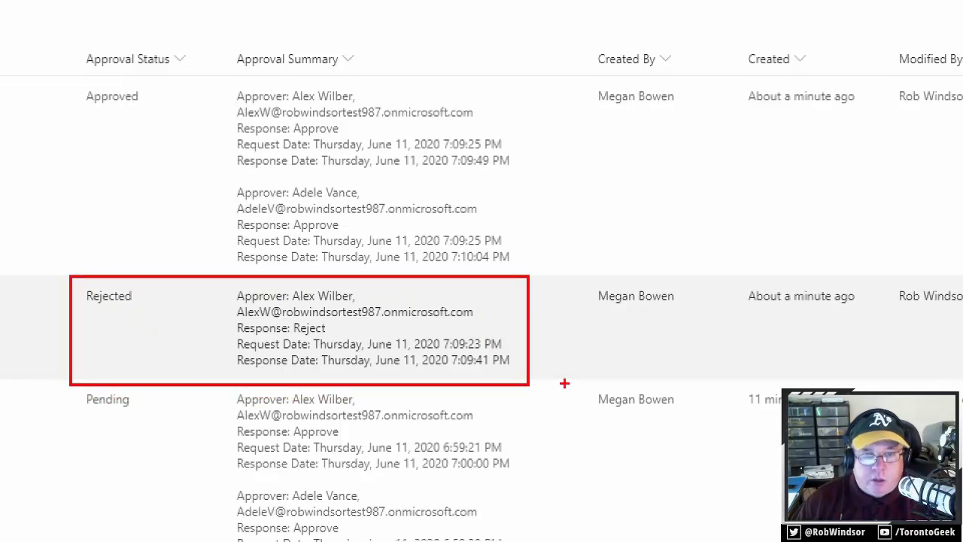
{"action": "key", "text": "e"}
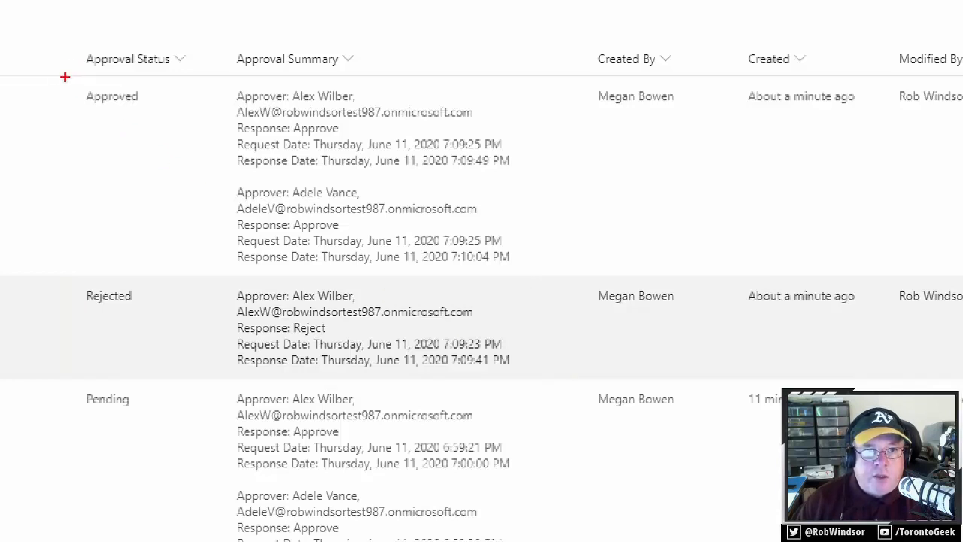
{"action": "mouse_move", "coordinate": [66, 80]}
{"action": "left_mouse_down"}
{"action": "mouse_move", "coordinate": [66, 171]}
{"action": "mouse_move", "coordinate": [557, 273]}
{"action": "mouse_move", "coordinate": [545, 272]}
{"action": "left_mouse_up"}
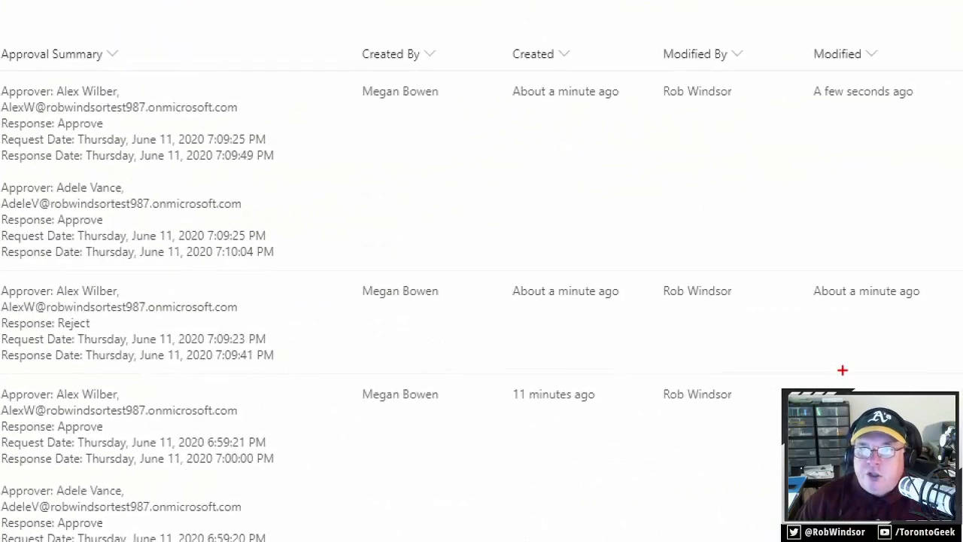
Step: Switch to the flow in Power Automate and examine the Update item action's connection options, opening the new-connection prompt and cancelling it
{"action": "left_click_drag", "start_coordinate": [647, 31], "coordinate": [760, 336]}
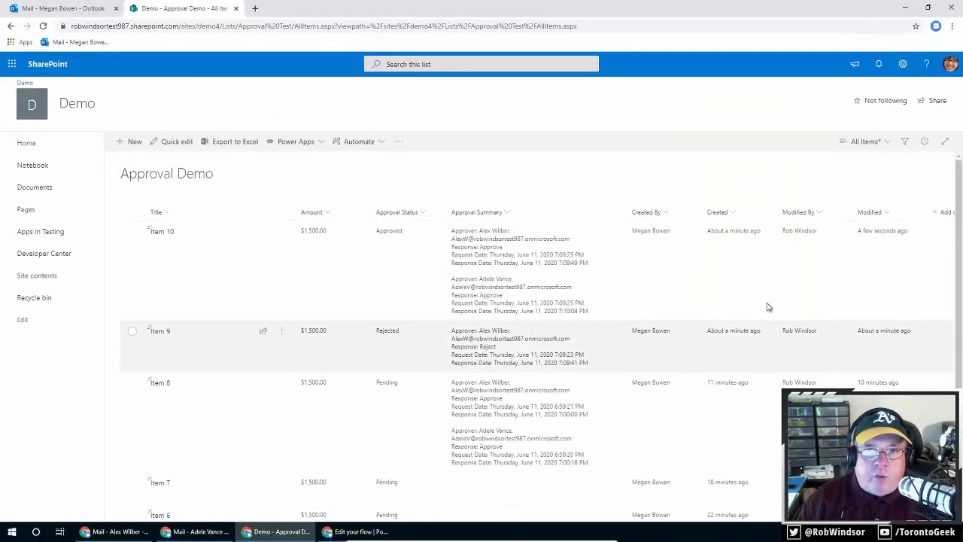
{"action": "left_click", "coordinate": [358, 531]}
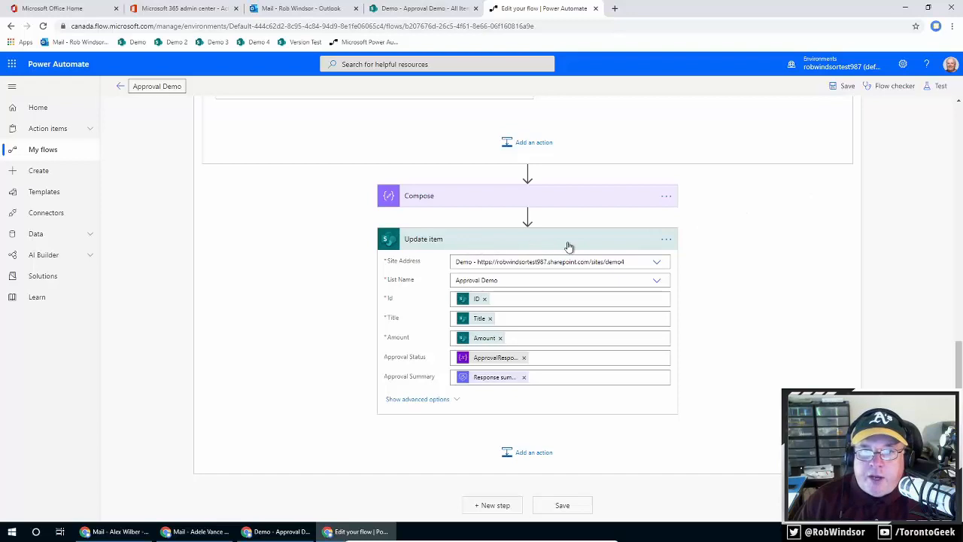
{"action": "left_click", "coordinate": [669, 241]}
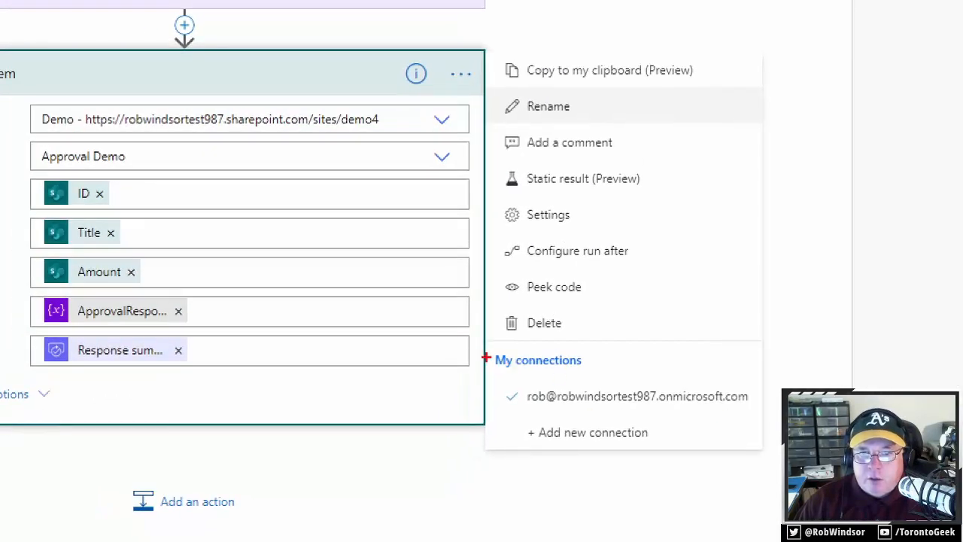
{"action": "left_click_drag", "start_coordinate": [484, 344], "coordinate": [704, 463]}
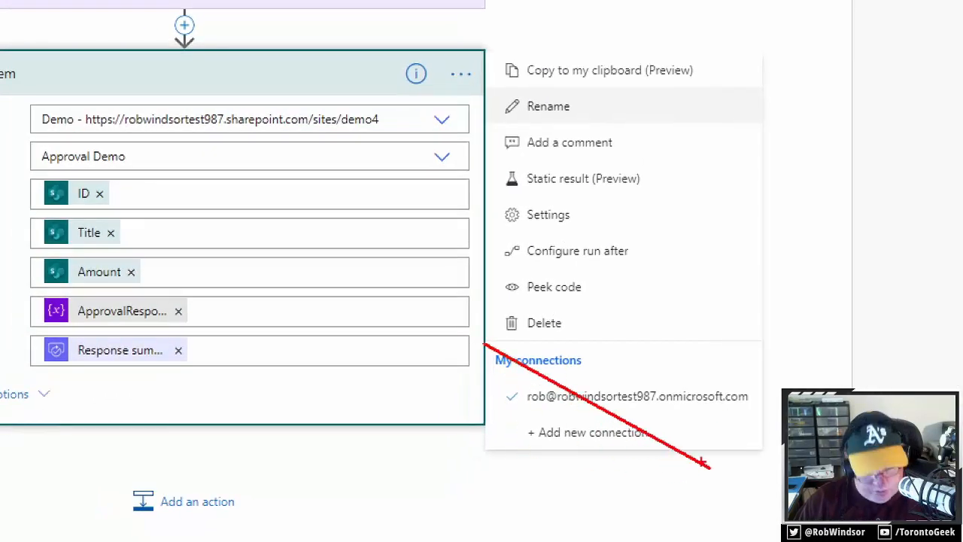
{"action": "key", "text": "e"}
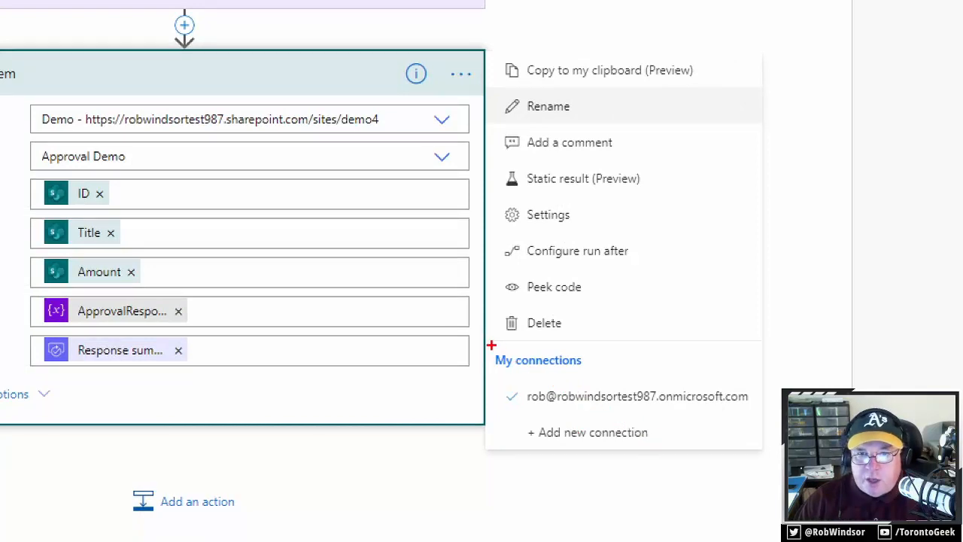
{"action": "mouse_move", "coordinate": [485, 335]}
{"action": "left_mouse_down"}
{"action": "mouse_move", "coordinate": [493, 376]}
{"action": "mouse_move", "coordinate": [716, 447]}
{"action": "mouse_move", "coordinate": [776, 456]}
{"action": "left_mouse_up"}
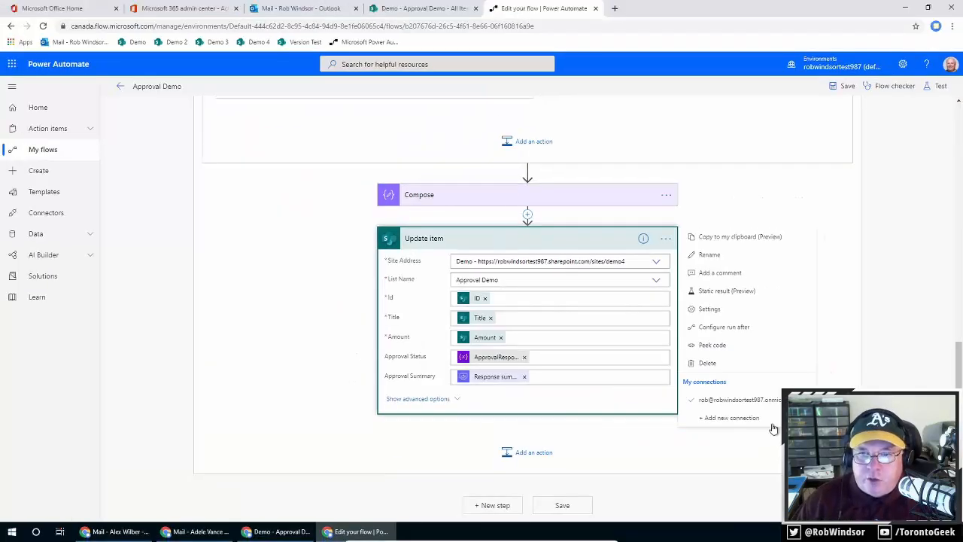
{"action": "left_click", "coordinate": [637, 432]}
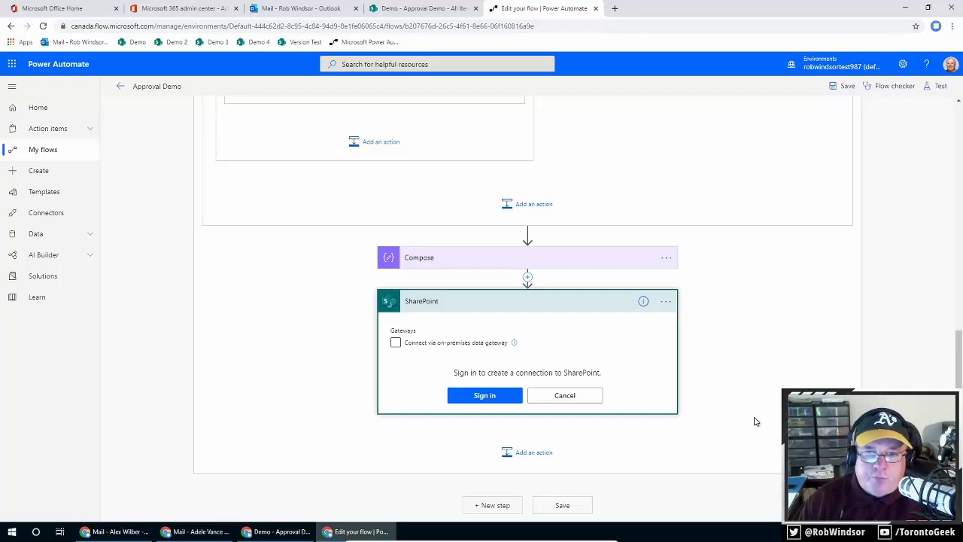
{"action": "left_click", "coordinate": [595, 397]}
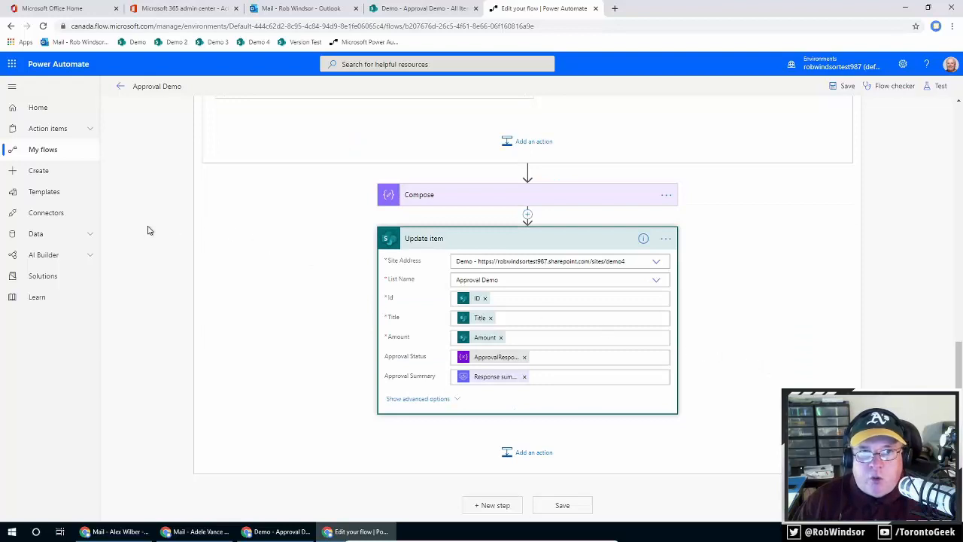
Step: Review the environment's data connections and return to the Approval Demo flow's details page
{"action": "left_click", "coordinate": [91, 238]}
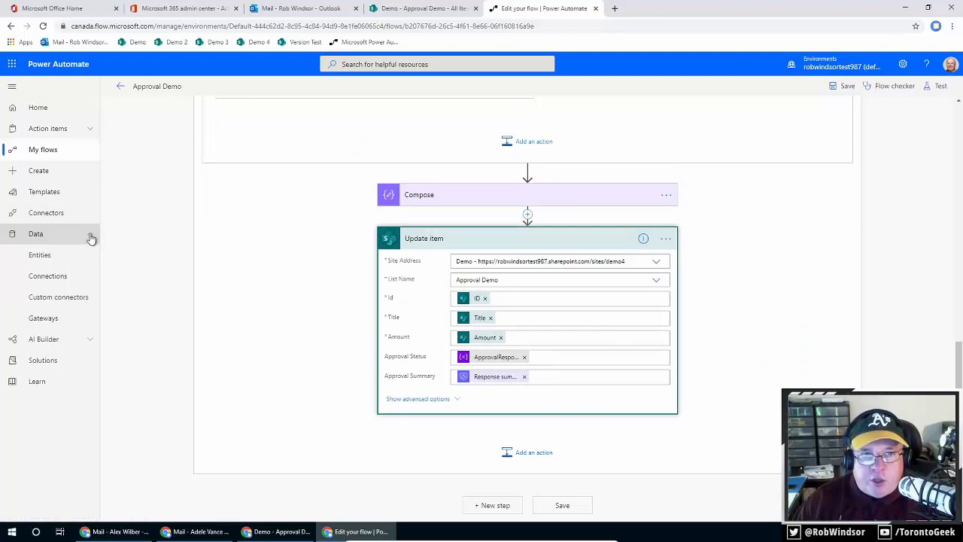
{"action": "left_click", "coordinate": [65, 277]}
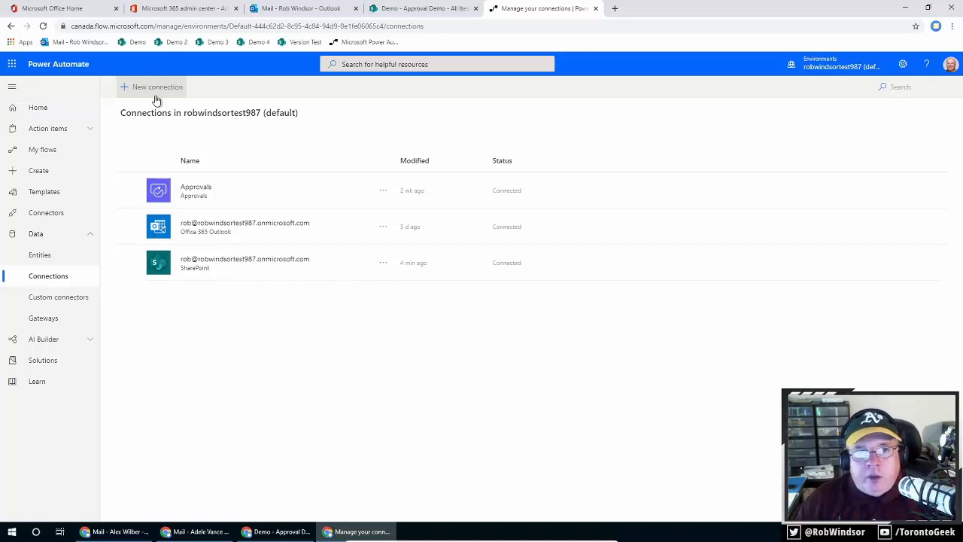
{"action": "left_click", "coordinate": [45, 151]}
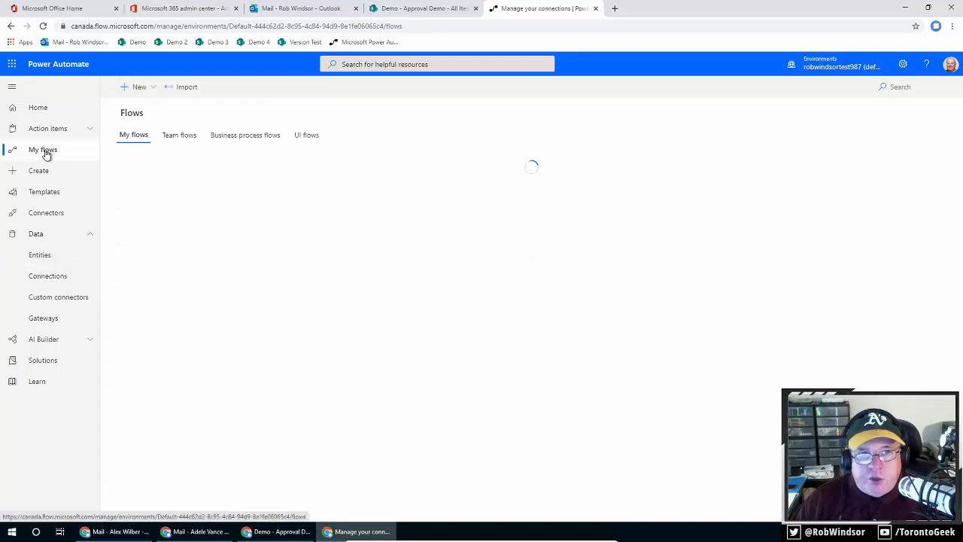
{"action": "left_click", "coordinate": [199, 201]}
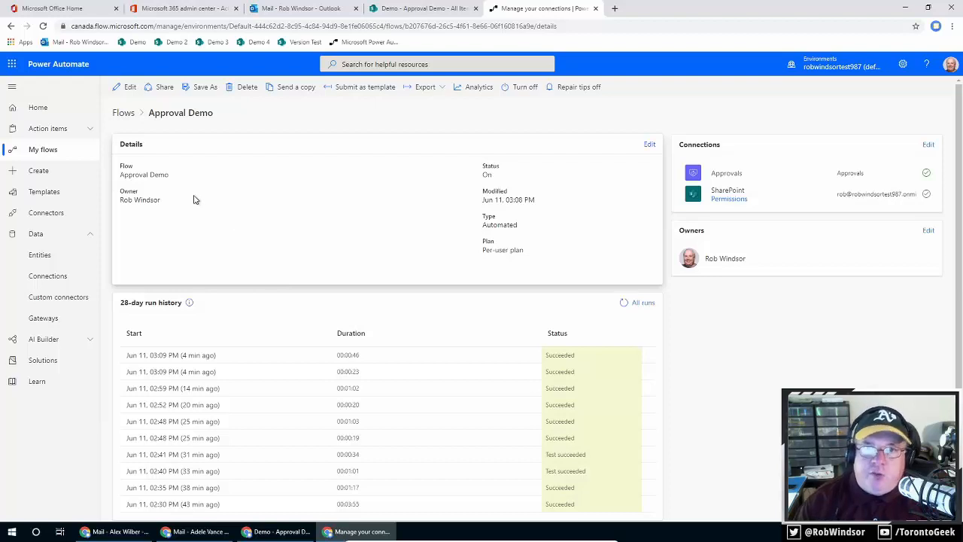
Step: Open the Approval Demo flow for editing, expand its Scope, and check the Approval Summary column in the SharePoint list
{"action": "left_click", "coordinate": [417, 9]}
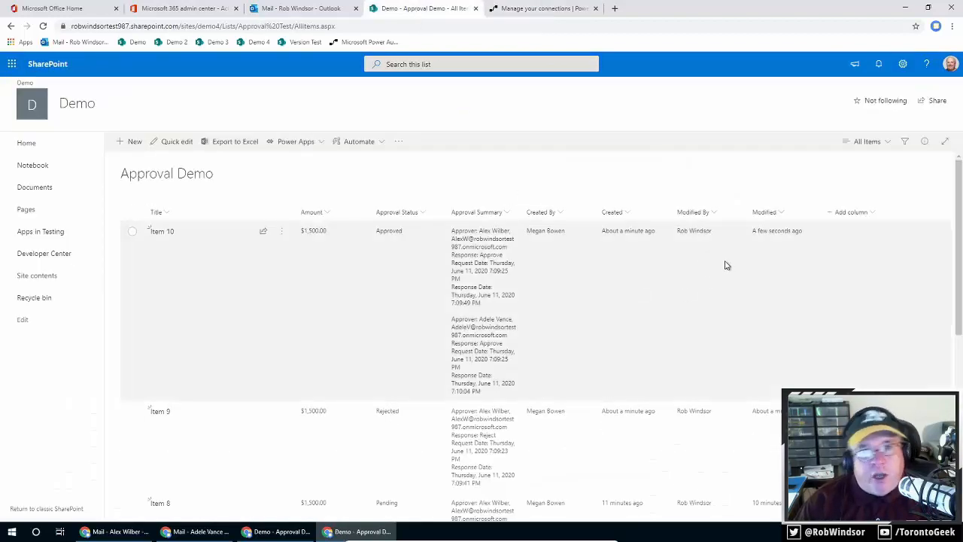
{"action": "left_click", "coordinate": [552, 14]}
{"action": "left_click", "coordinate": [125, 87]}
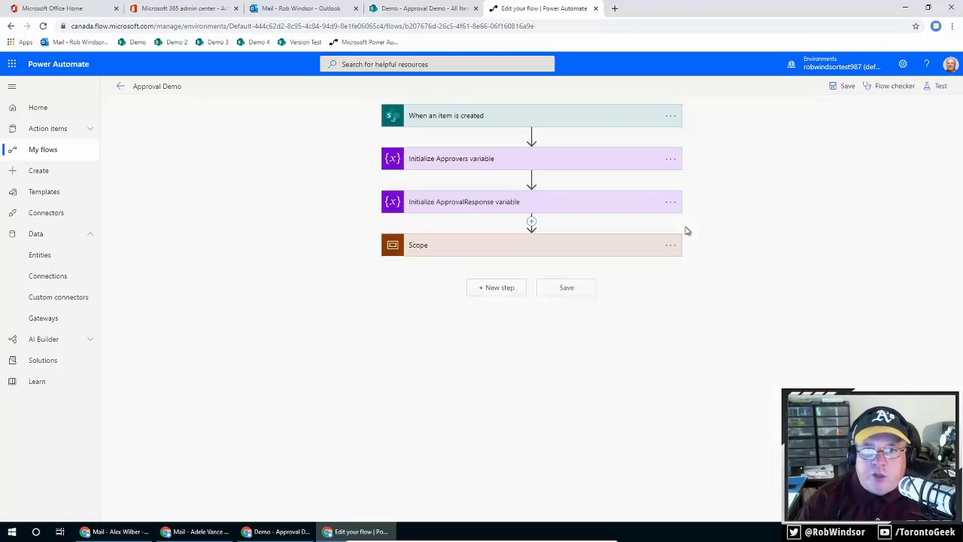
{"action": "left_click", "coordinate": [635, 251]}
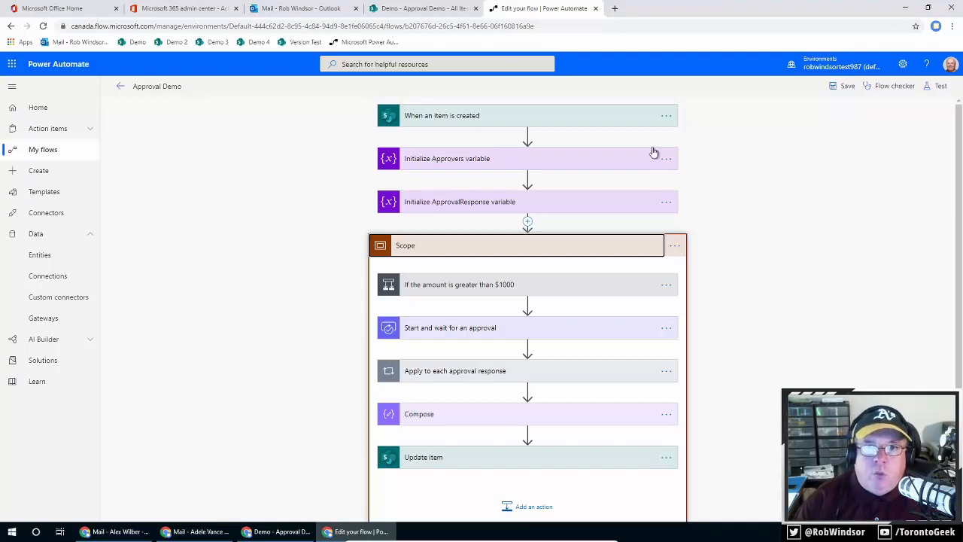
{"action": "left_click", "coordinate": [426, 9]}
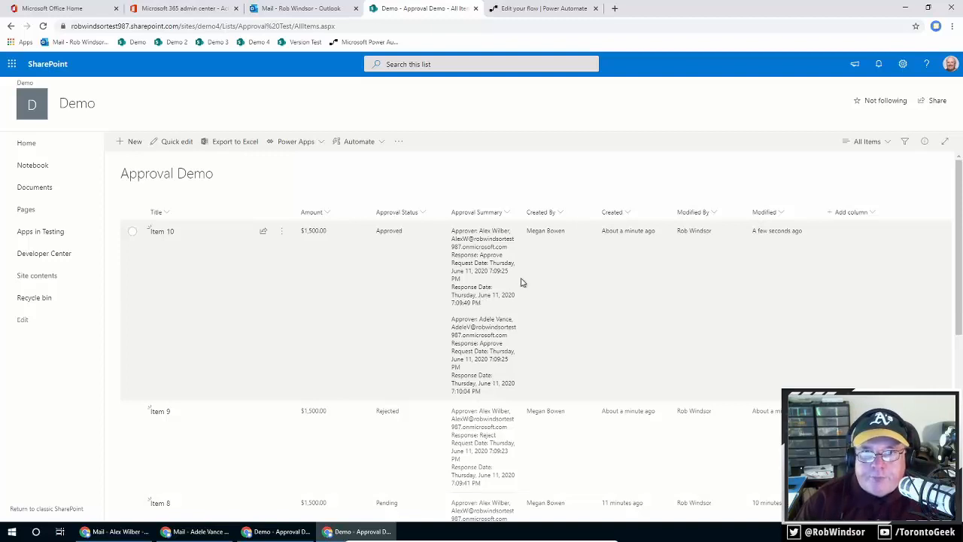
{"action": "left_click", "coordinate": [545, 9]}
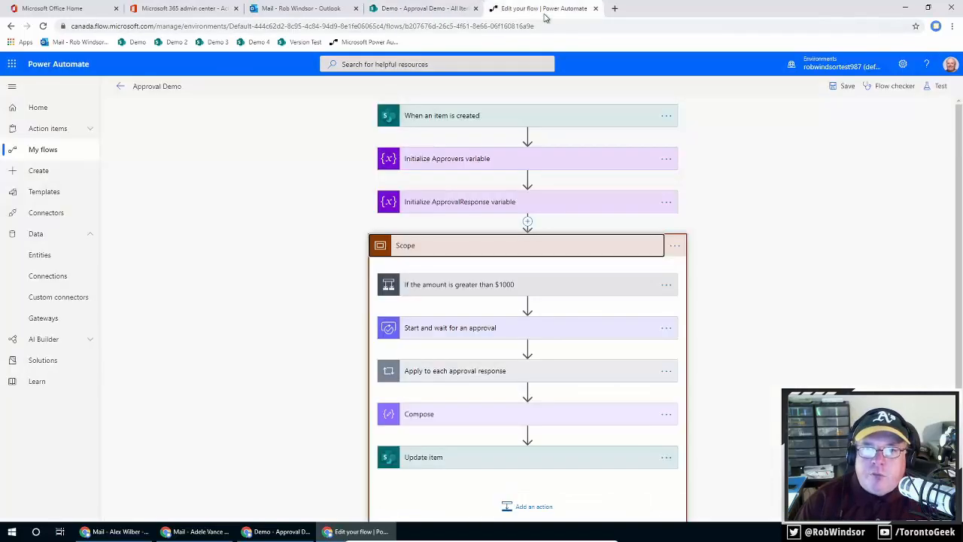
Step: Insert an Initialize variable action directly before the Scope, with the name ResponseSummary and the type String
{"action": "left_click", "coordinate": [528, 223]}
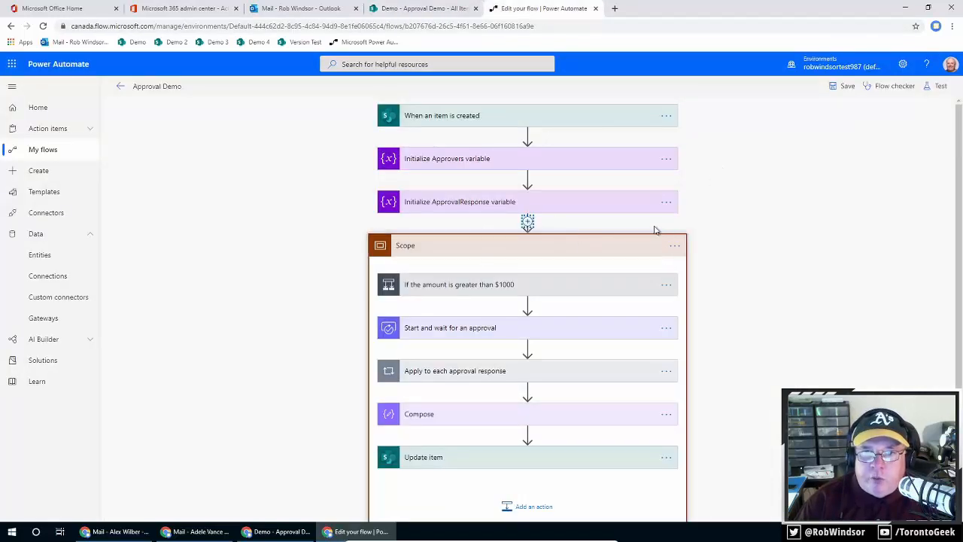
{"action": "left_click", "coordinate": [535, 237]}
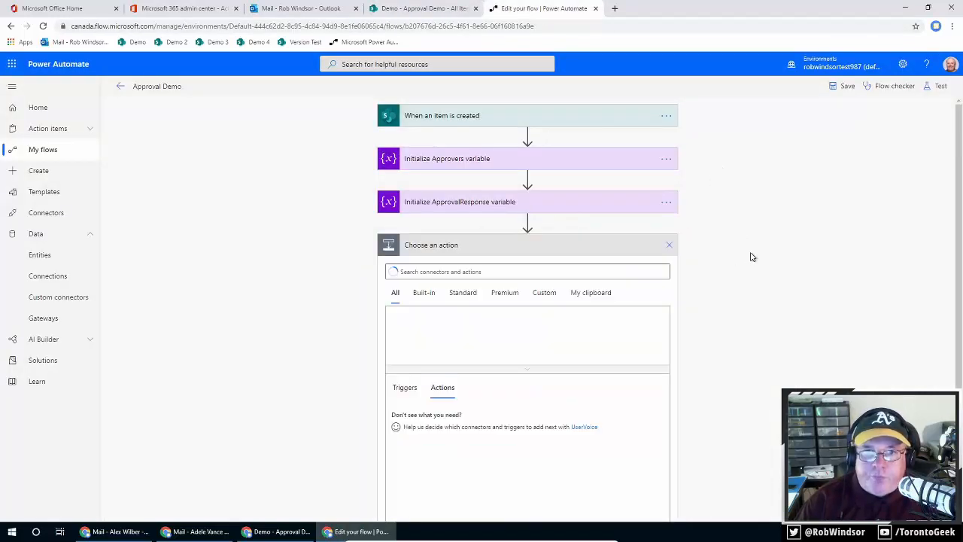
{"action": "type", "text": "var"}
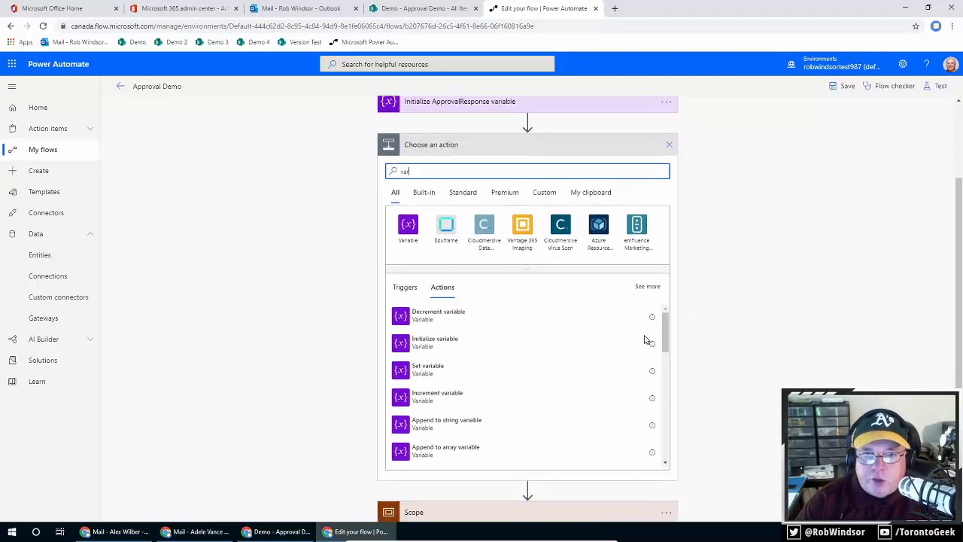
{"action": "left_click", "coordinate": [518, 347]}
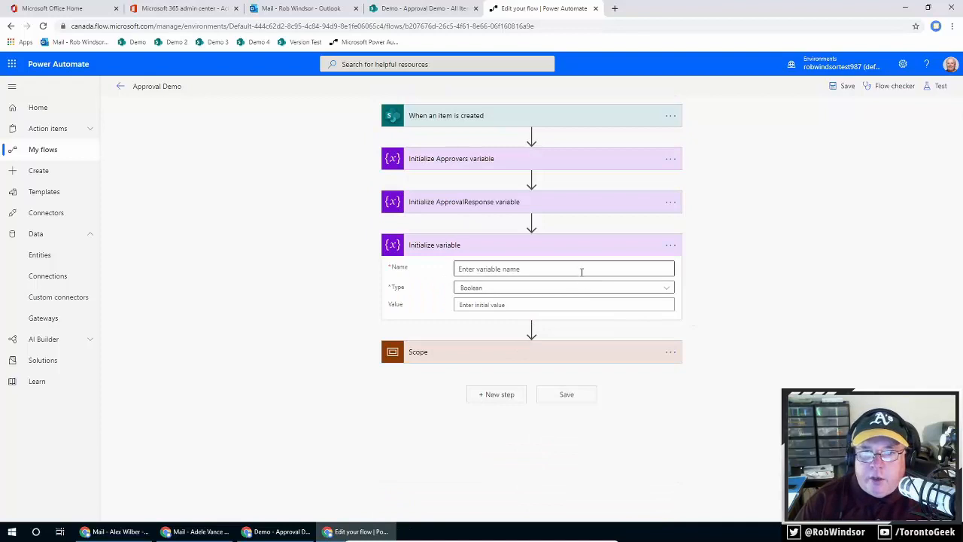
{"action": "left_click", "coordinate": [582, 270]}
{"action": "type", "text": "Response"}
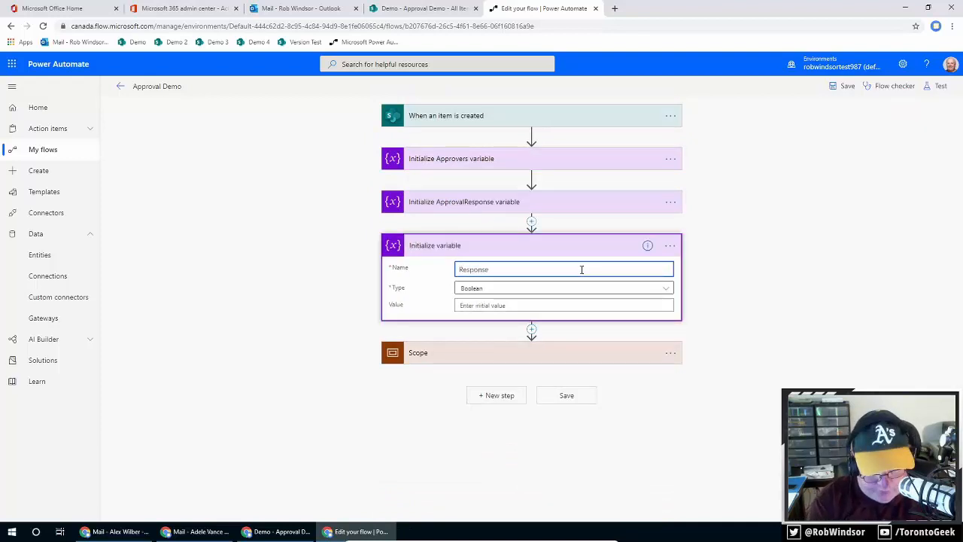
{"action": "type", "text": "Summary"}
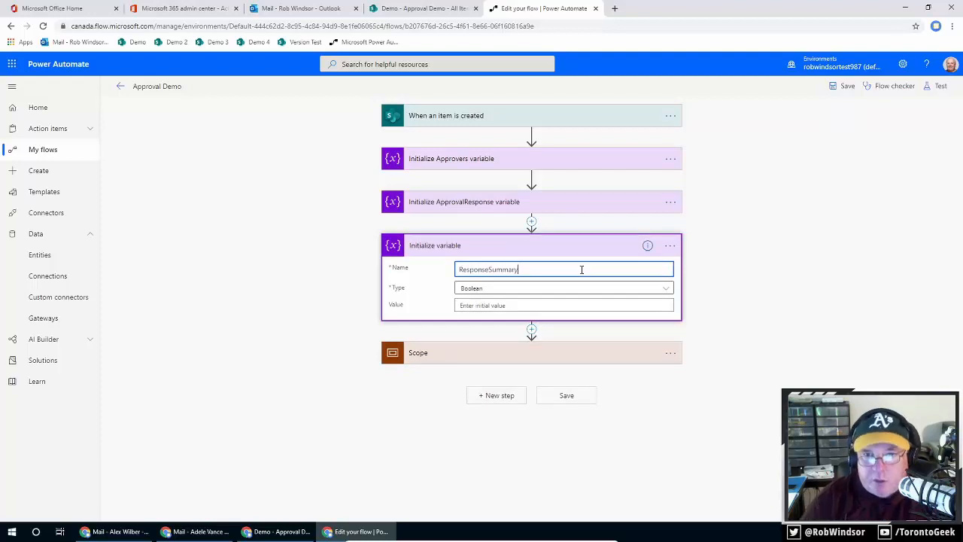
{"action": "left_click", "coordinate": [587, 293]}
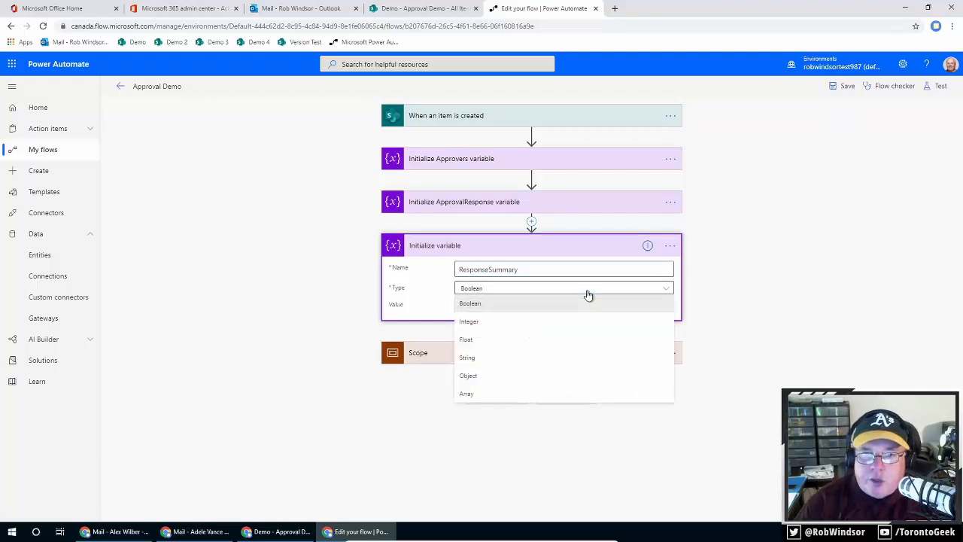
{"action": "left_click", "coordinate": [544, 357]}
Step: Rename the new variable action to "Initialize ResponseSummary variable", reusing the copied variable name
{"action": "left_click_drag", "start_coordinate": [530, 269], "coordinate": [458, 269]}
{"action": "key", "text": "ctrl+c"}
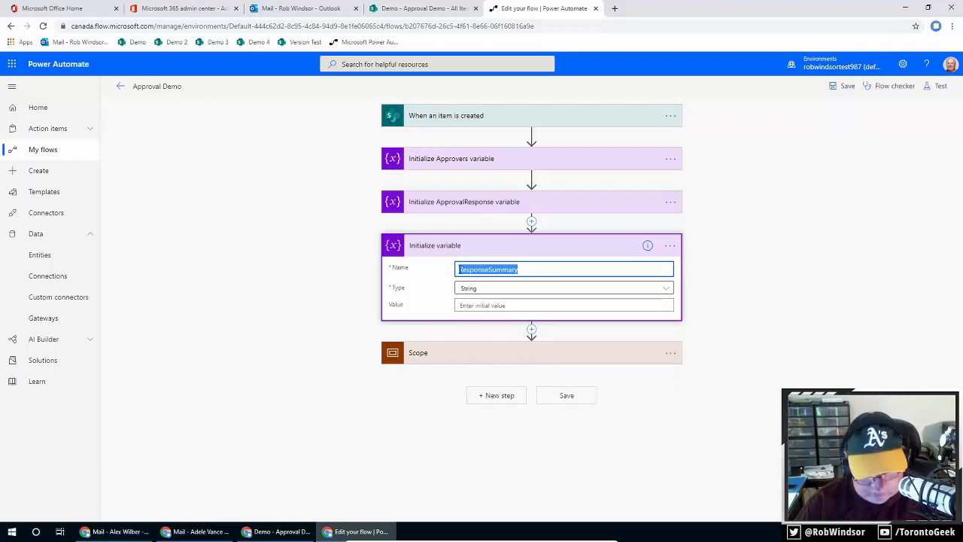
{"action": "left_click", "coordinate": [671, 245]}
{"action": "left_click", "coordinate": [711, 262]}
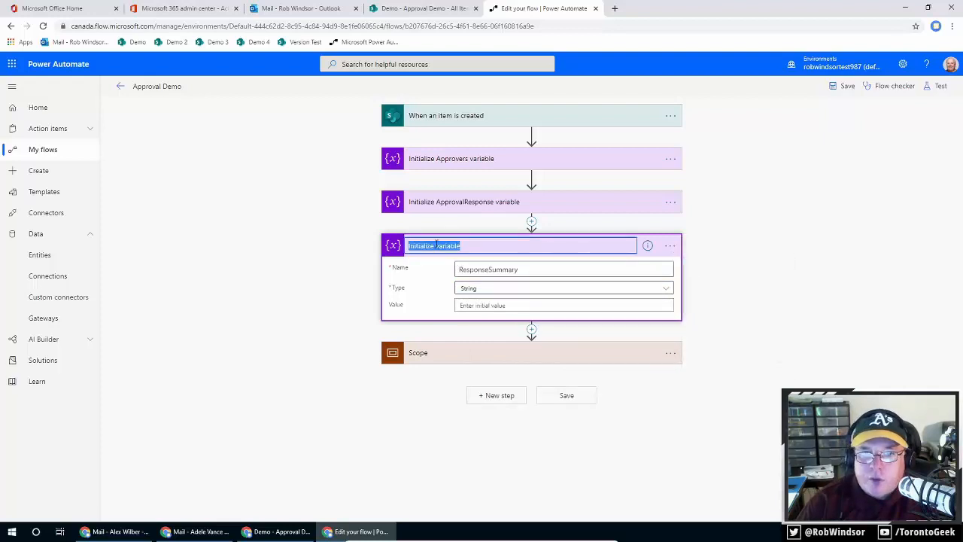
{"action": "left_click", "coordinate": [479, 261]}
{"action": "key", "text": "ctrl+v"}
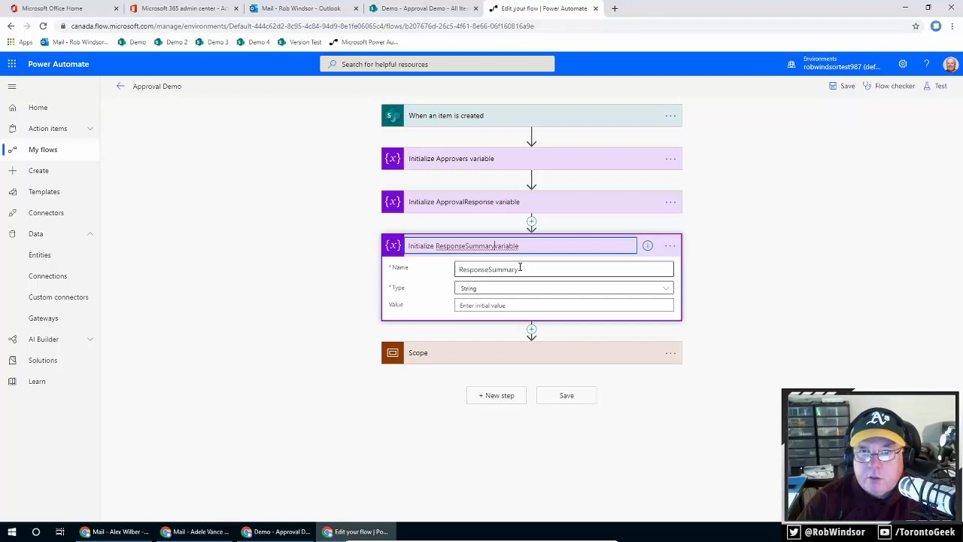
{"action": "left_click", "coordinate": [520, 267]}
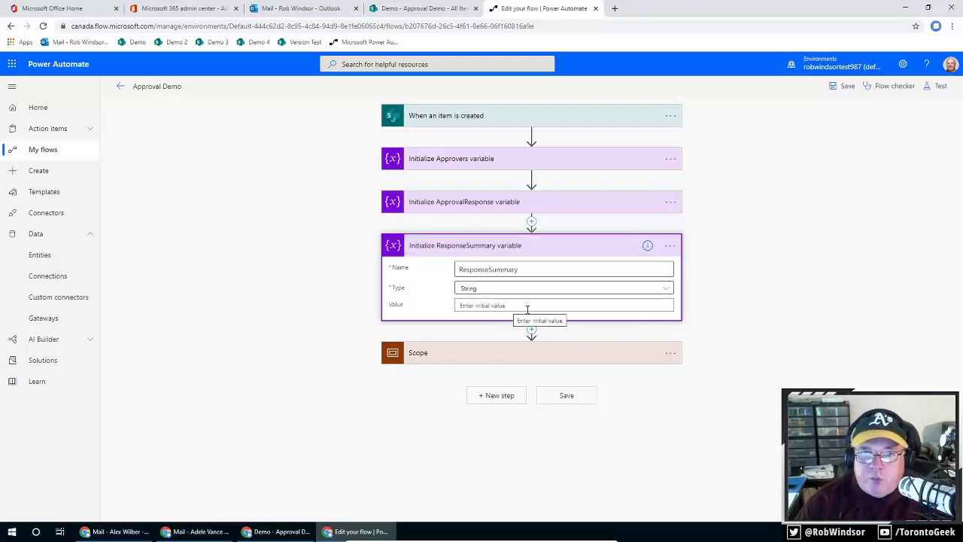
Step: Expand the Scope and the "Apply to each approval response" loop inside it
{"action": "left_click", "coordinate": [602, 356]}
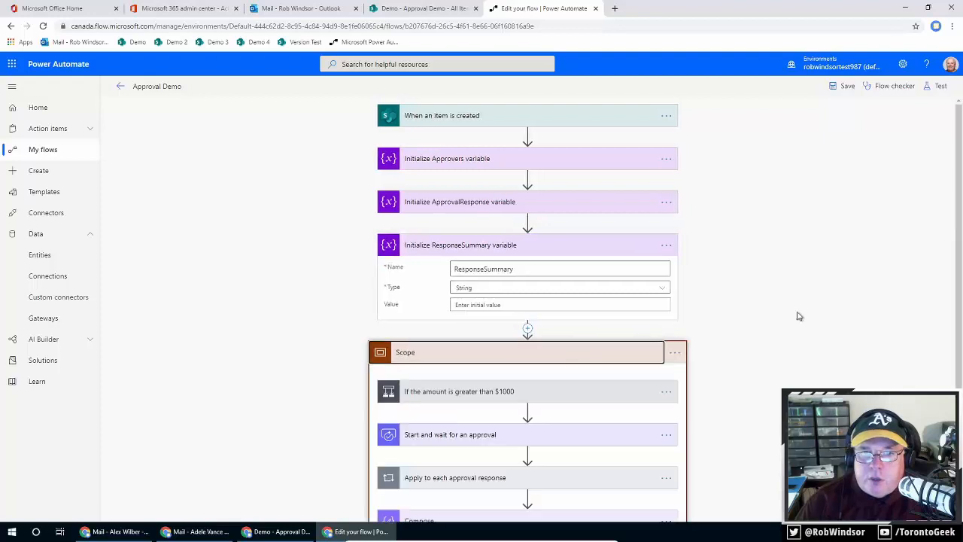
{"action": "scroll", "coordinate": [797, 316], "scroll_direction": "down", "scroll_amount": 3}
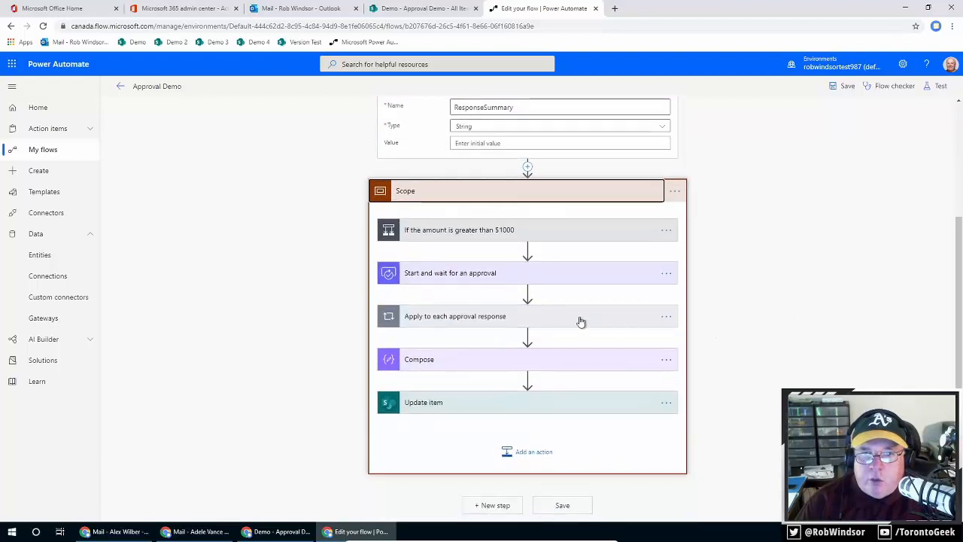
{"action": "left_click", "coordinate": [579, 323]}
{"action": "scroll", "coordinate": [808, 310], "scroll_direction": "down", "scroll_amount": 1}
{"action": "scroll", "coordinate": [808, 310], "scroll_direction": "up", "scroll_amount": 2}
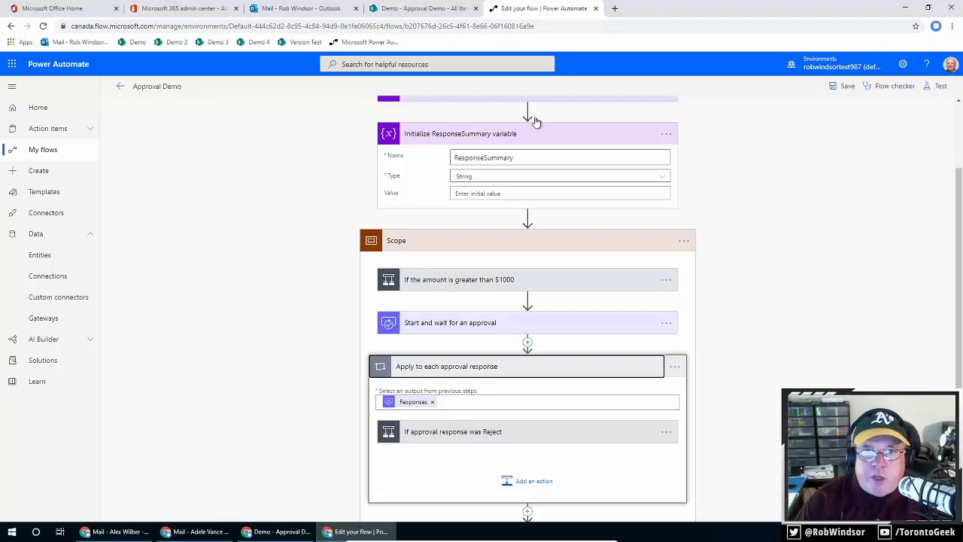
Step: Add an Append to string variable action after the reject condition inside the approval response loop
{"action": "left_click", "coordinate": [534, 483]}
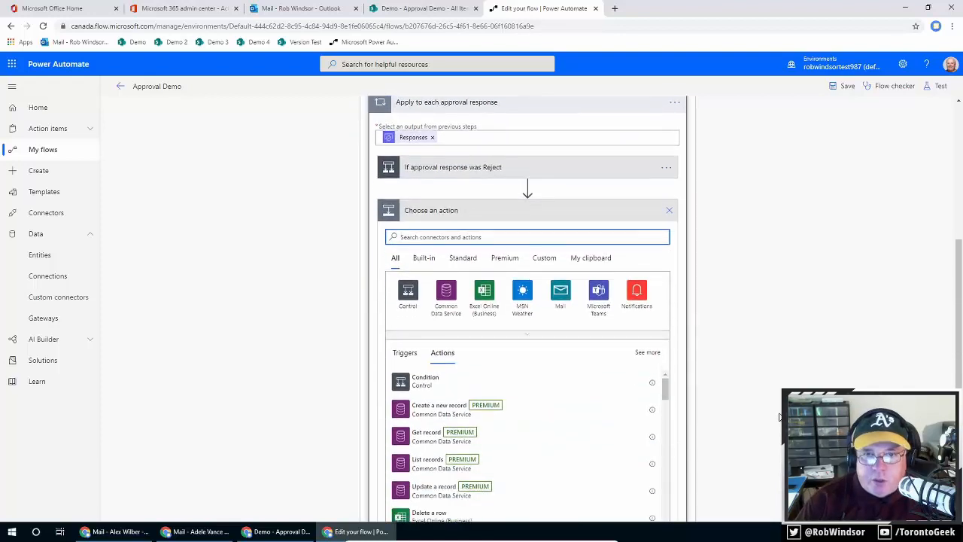
{"action": "type", "text": "var"}
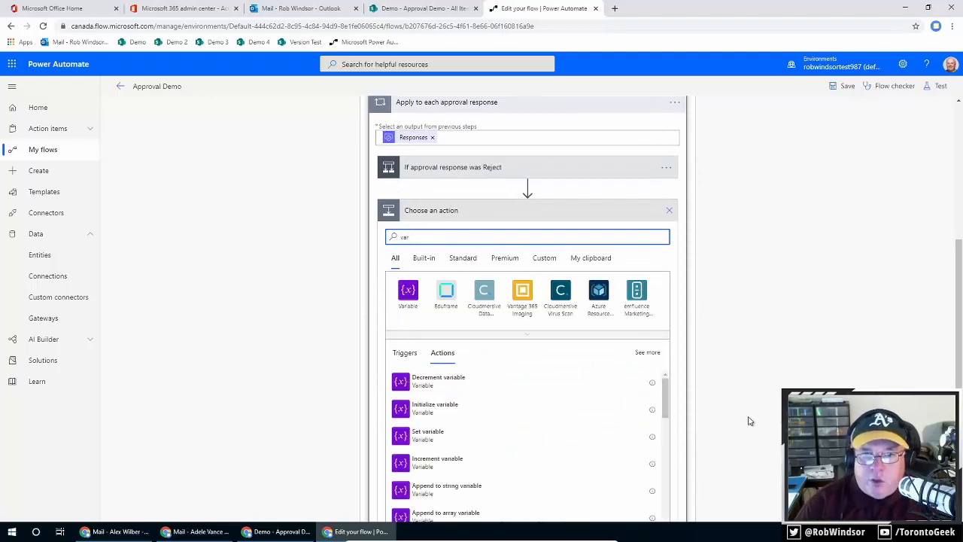
{"action": "scroll", "coordinate": [553, 461], "scroll_direction": "down", "scroll_amount": 1}
{"action": "scroll", "coordinate": [513, 428], "scroll_direction": "up", "scroll_amount": 1}
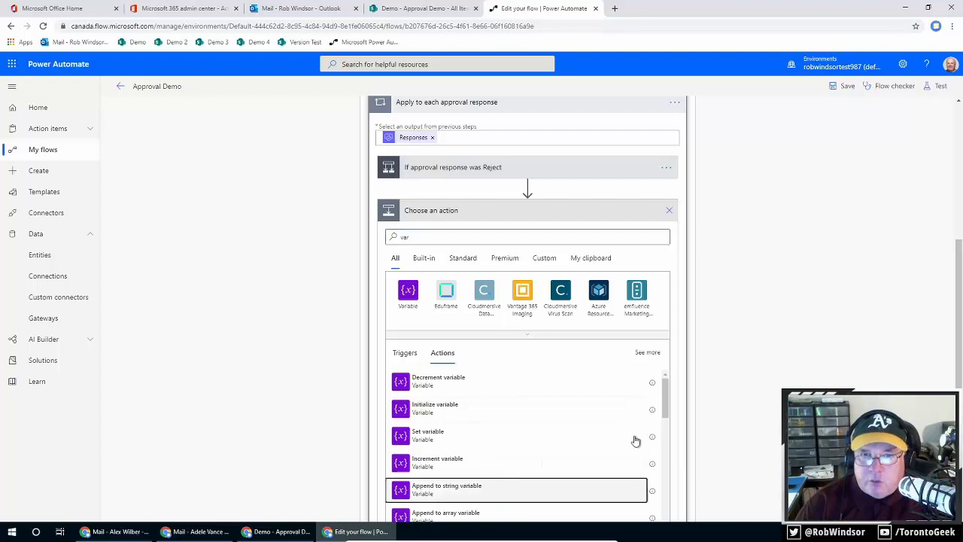
{"action": "left_click", "coordinate": [462, 487]}
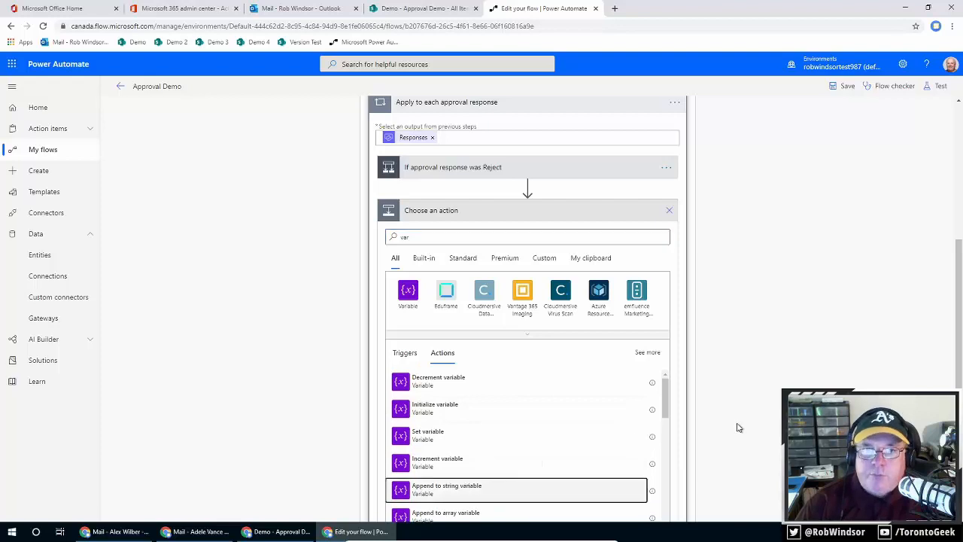
{"action": "left_click", "coordinate": [517, 491]}
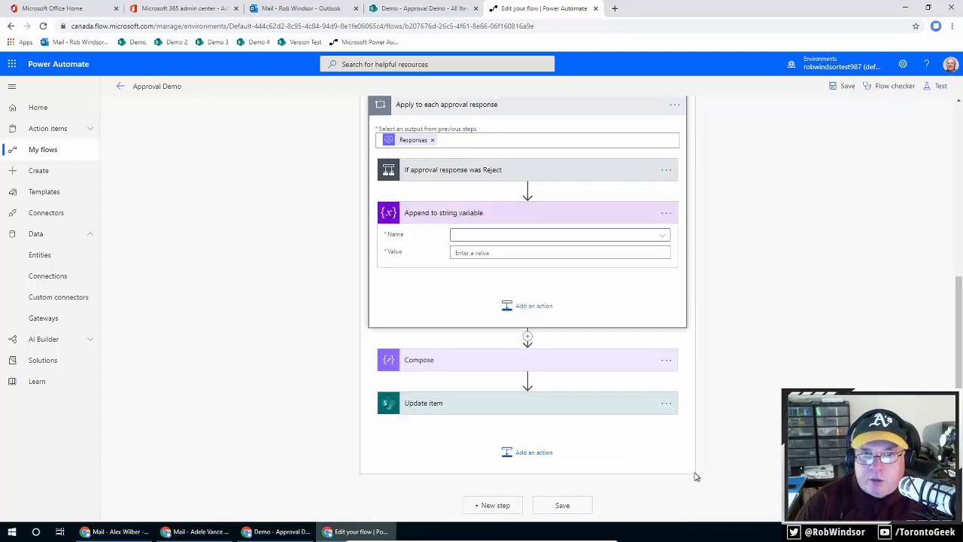
Step: Rename the new append action as "Append response summary to ResponseSummary variable"
{"action": "left_click", "coordinate": [669, 216]}
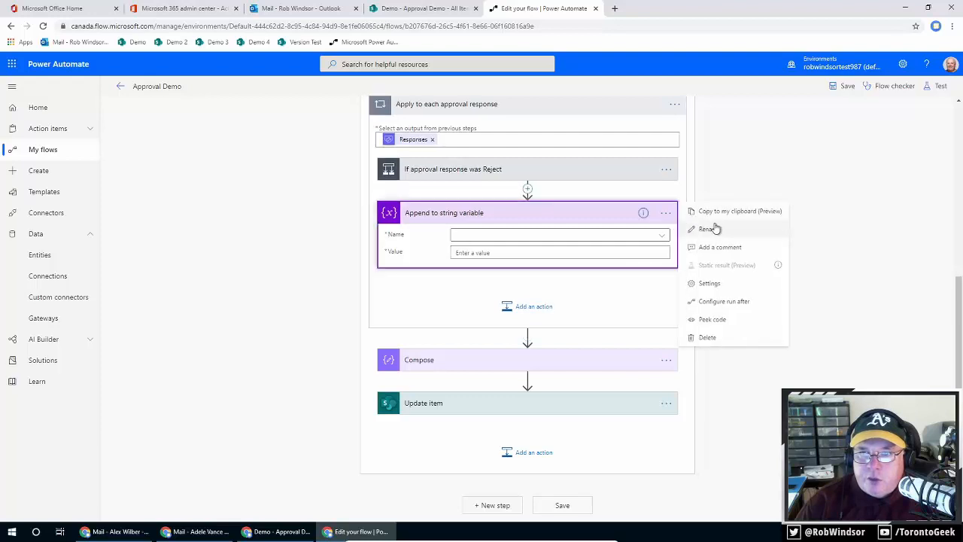
{"action": "left_click", "coordinate": [710, 228]}
{"action": "left_click", "coordinate": [431, 217]}
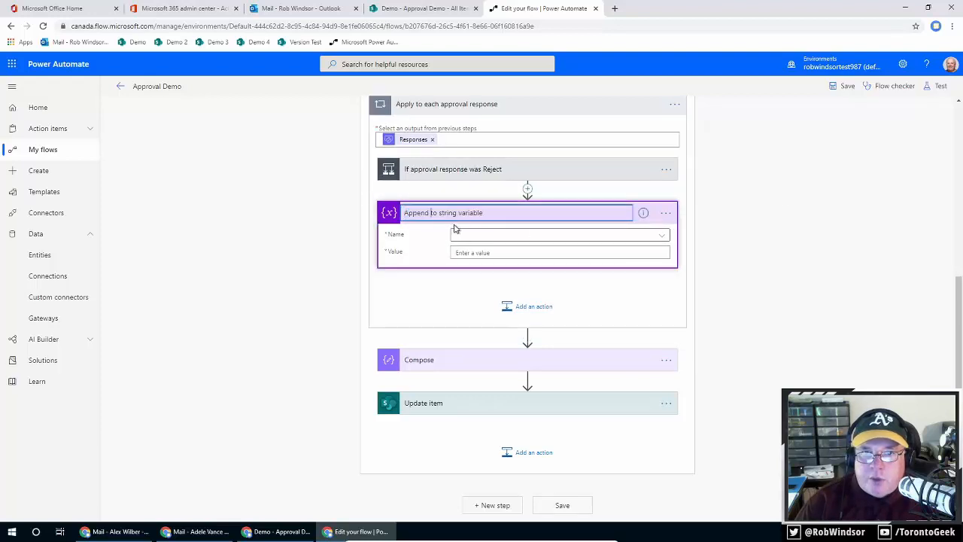
{"action": "type", "text": "reponse"}
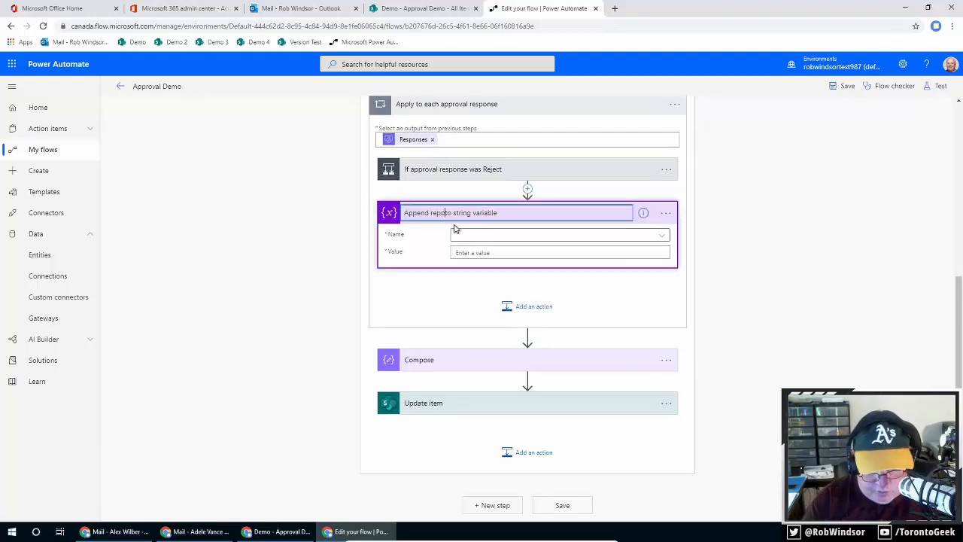
{"action": "key", "text": "BackSpace"}
{"action": "key", "text": "BackSpace"}
{"action": "key", "text": "BackSpace"}
{"action": "key", "text": "BackSpace"}
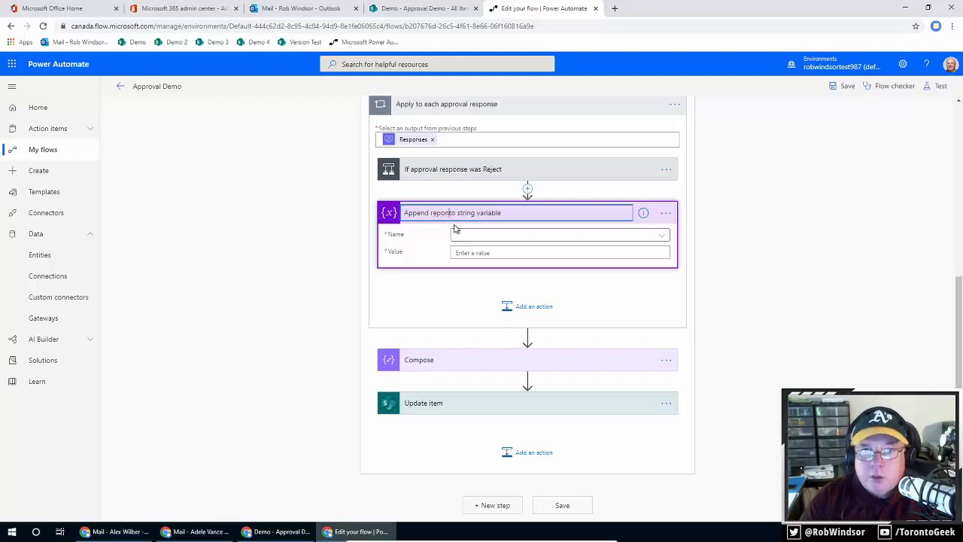
{"action": "key", "text": "BackSpace"}
{"action": "key", "text": "BackSpace"}
{"action": "type", "text": "spo"}
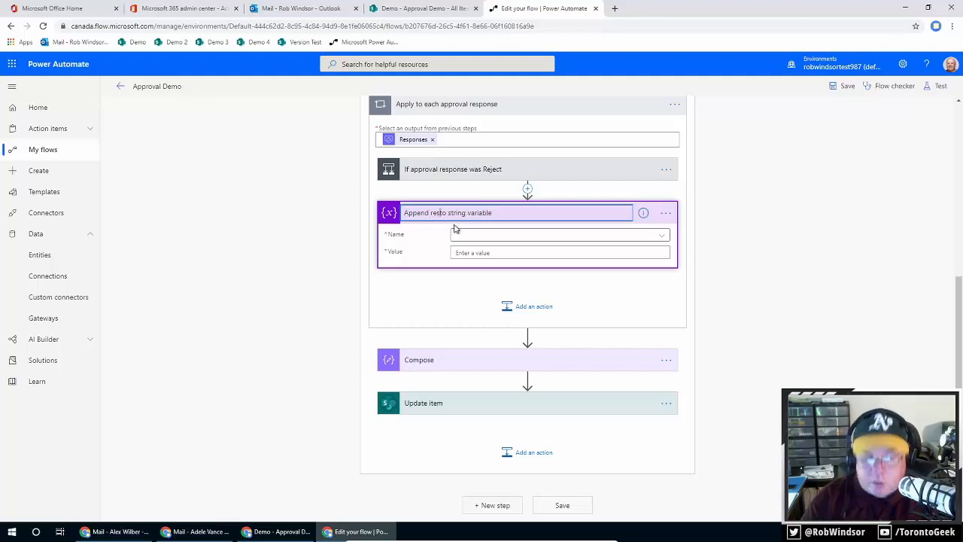
{"action": "type", "text": "nse summa"}
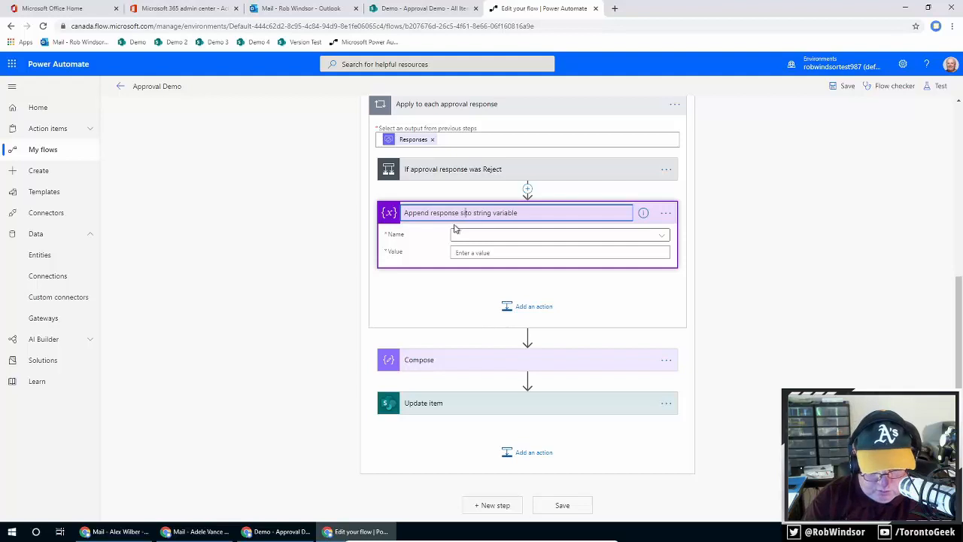
{"action": "type", "text": "ry"}
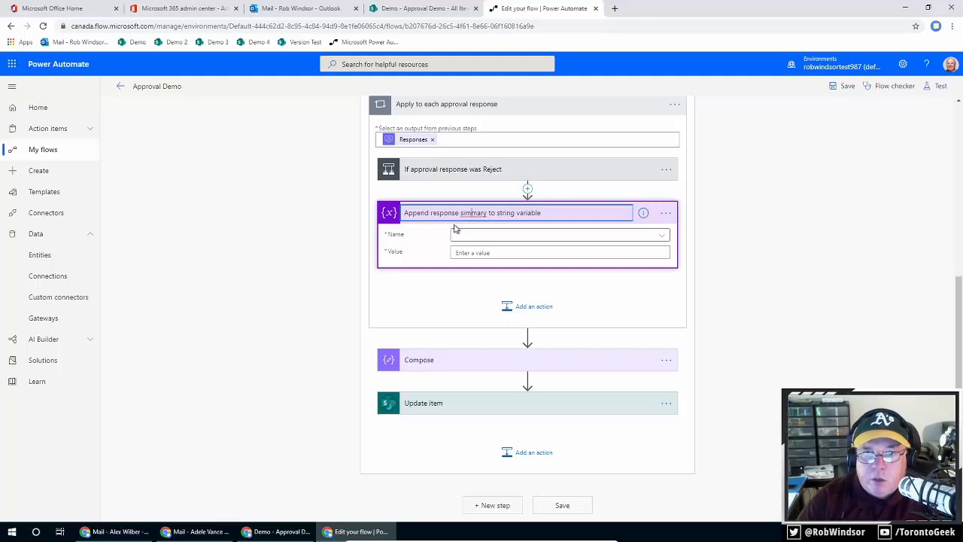
{"action": "key", "text": "Left"}
{"action": "key", "text": "Left"}
{"action": "key", "text": "Left"}
{"action": "key", "text": "Left"}
{"action": "key", "text": "Left"}
{"action": "key", "text": "Left"}
{"action": "key", "text": "BackSpace"}
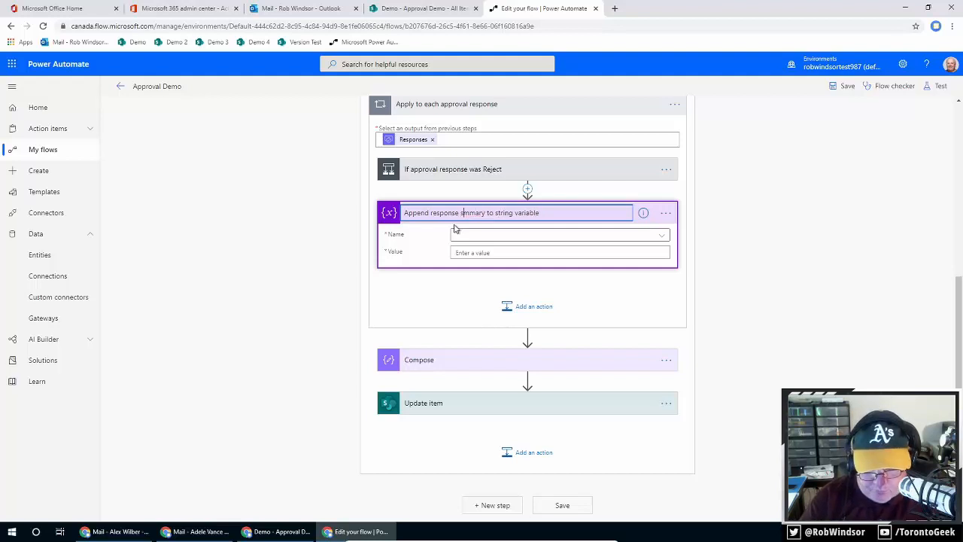
{"action": "type", "text": "u"}
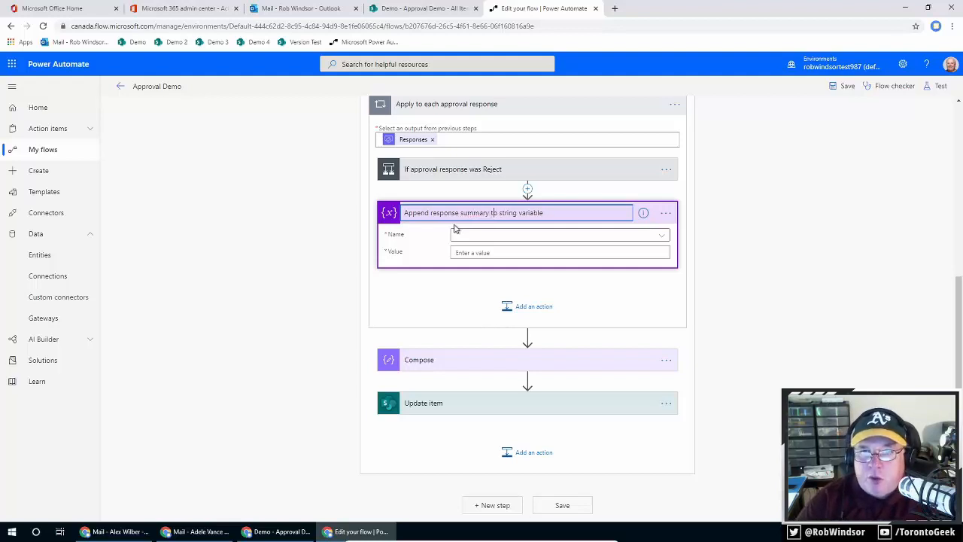
{"action": "key", "text": "BackSpace"}
{"action": "key", "text": "BackSpace"}
{"action": "key", "text": "BackSpace"}
{"action": "key", "text": "BackSpace"}
{"action": "key", "text": "BackSpace"}
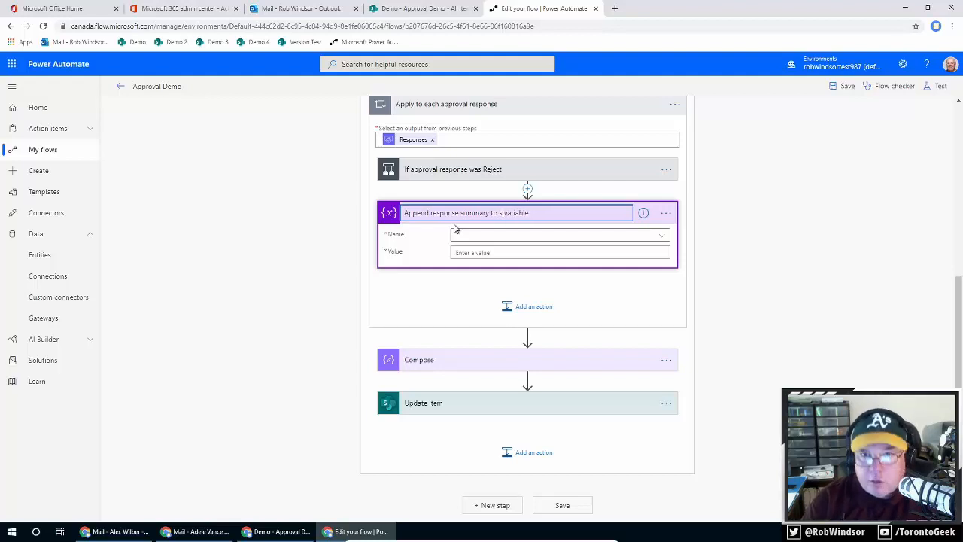
{"action": "key", "text": "BackSpace"}
{"action": "type", "text": "Respons"}
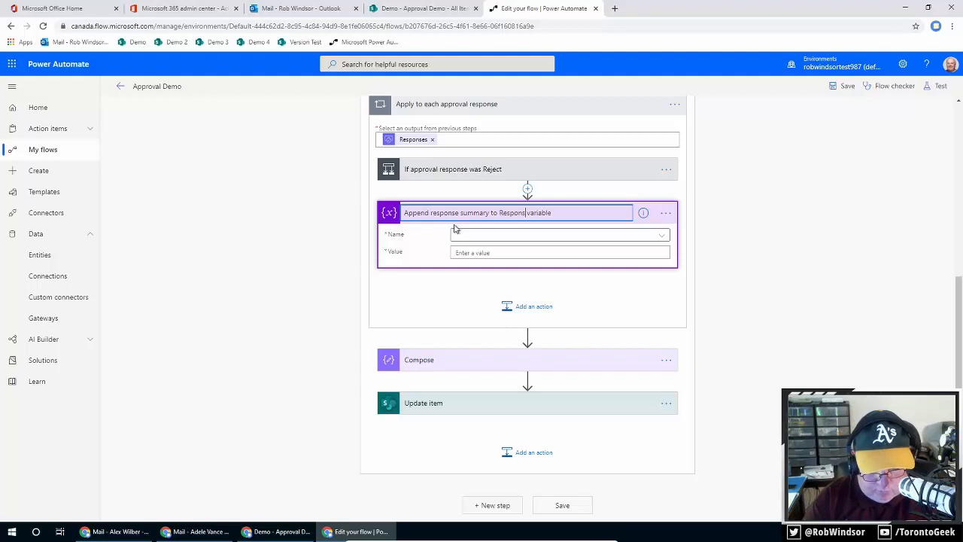
{"action": "type", "text": "eSumma"}
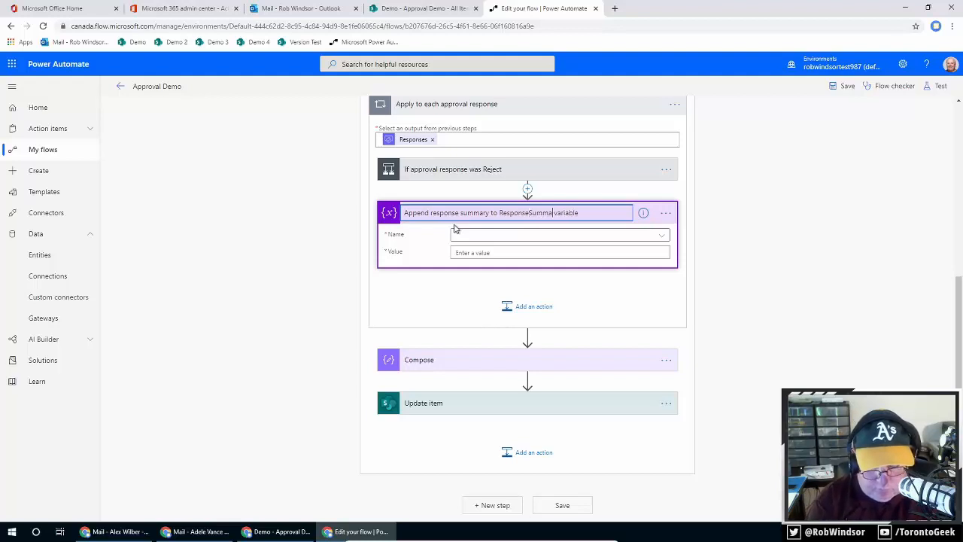
{"action": "type", "text": "ry"}
{"action": "key", "text": "Return"}
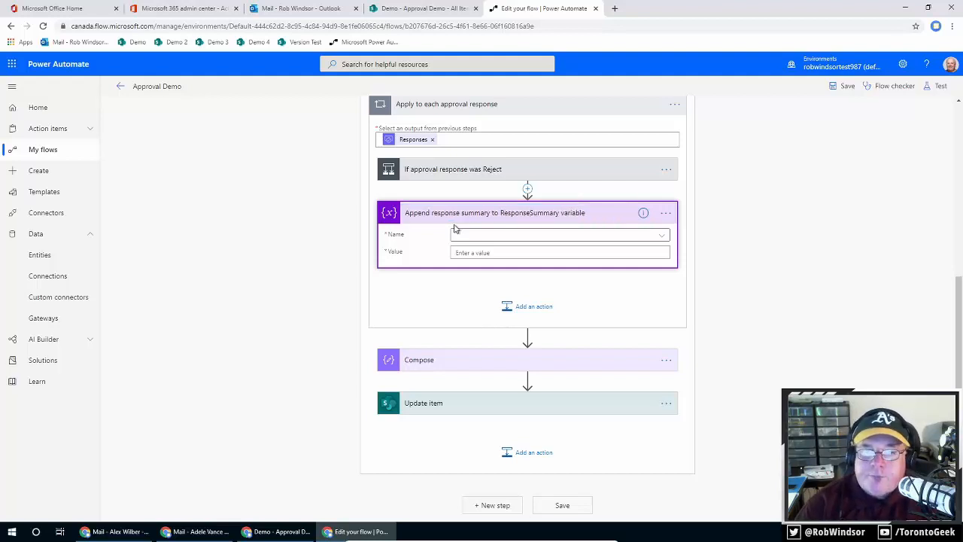
Step: Choose ResponseSummary as the variable that the action appends to
{"action": "left_click", "coordinate": [565, 235]}
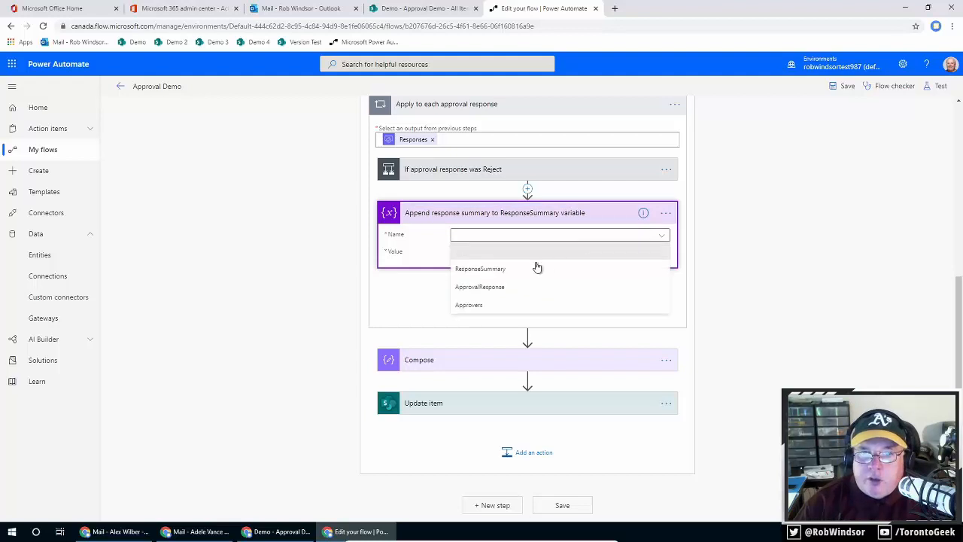
{"action": "left_click", "coordinate": [512, 270]}
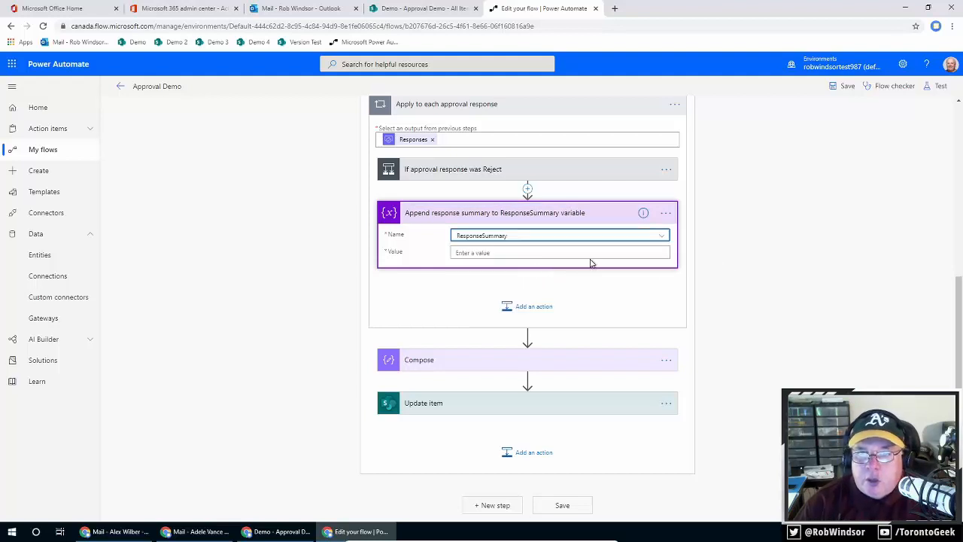
{"action": "left_click", "coordinate": [588, 252]}
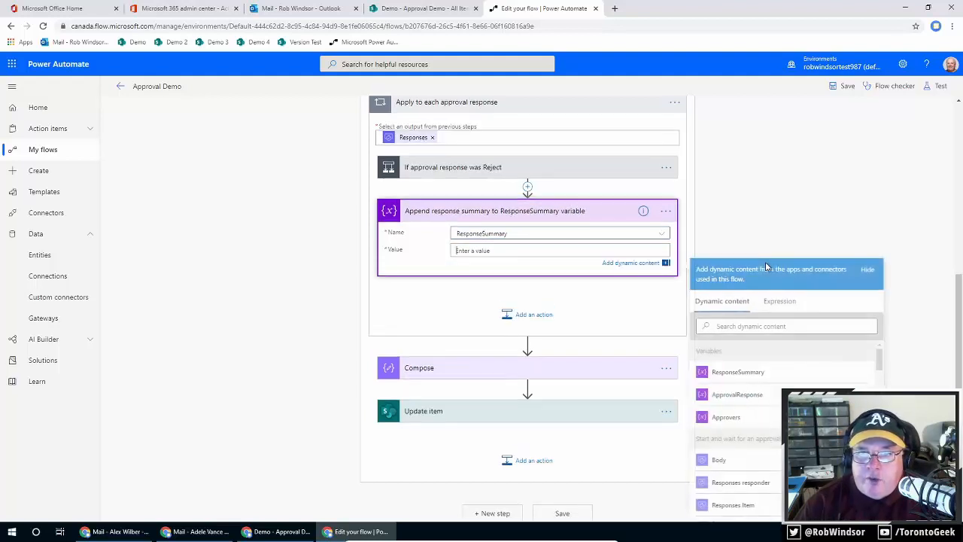
{"action": "left_click", "coordinate": [760, 217]}
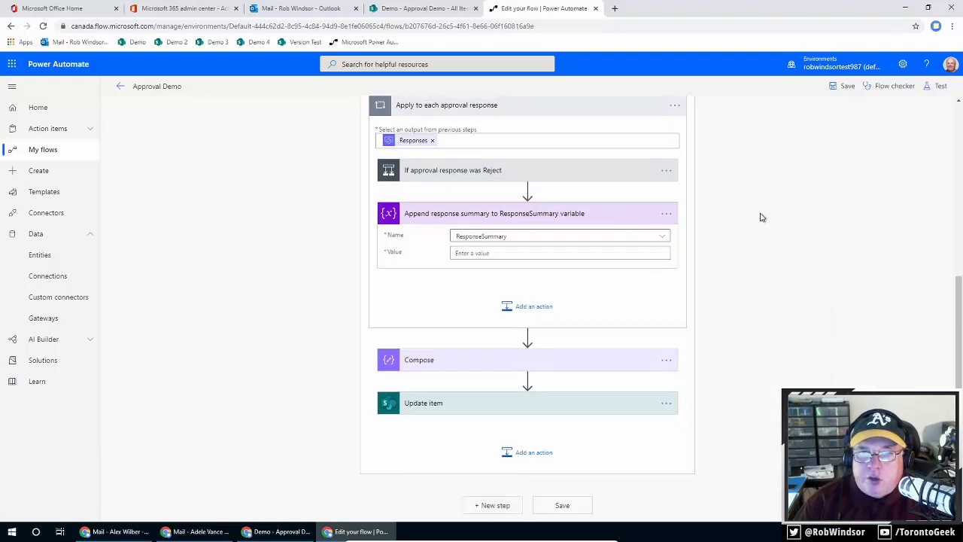
Step: Check the summary format in the SharePoint list, and start the appended value with "Approver:" followed by the Responses Approver name content
{"action": "left_click", "coordinate": [633, 253]}
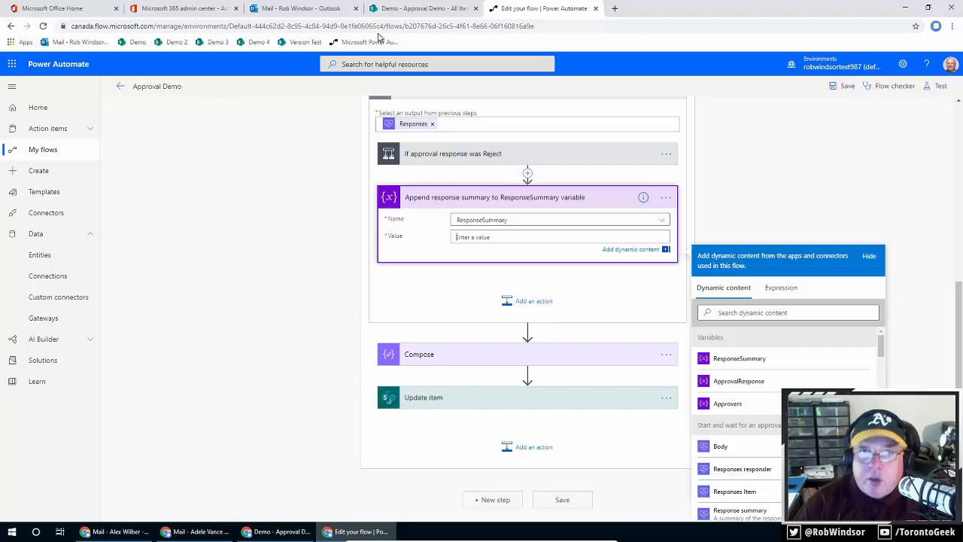
{"action": "left_click", "coordinate": [395, 9]}
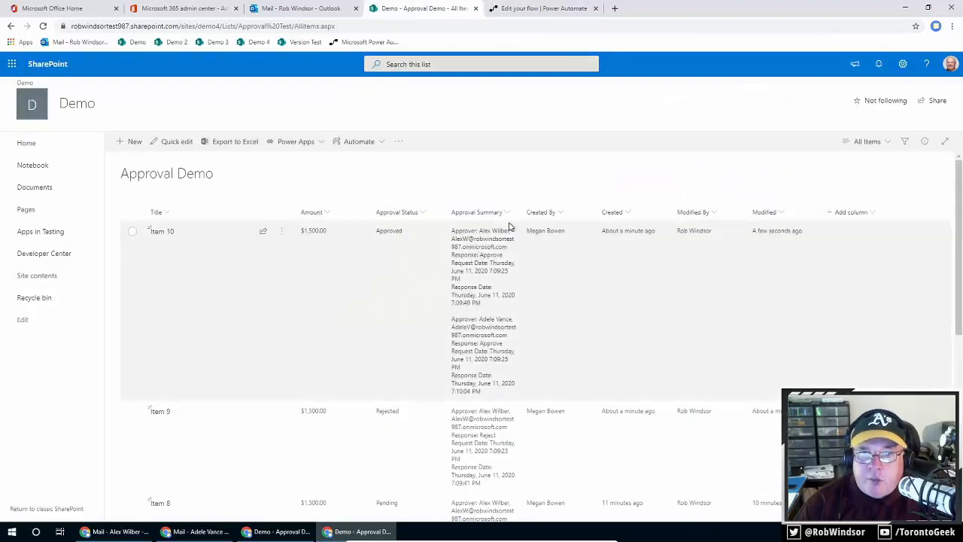
{"action": "left_click", "coordinate": [538, 9]}
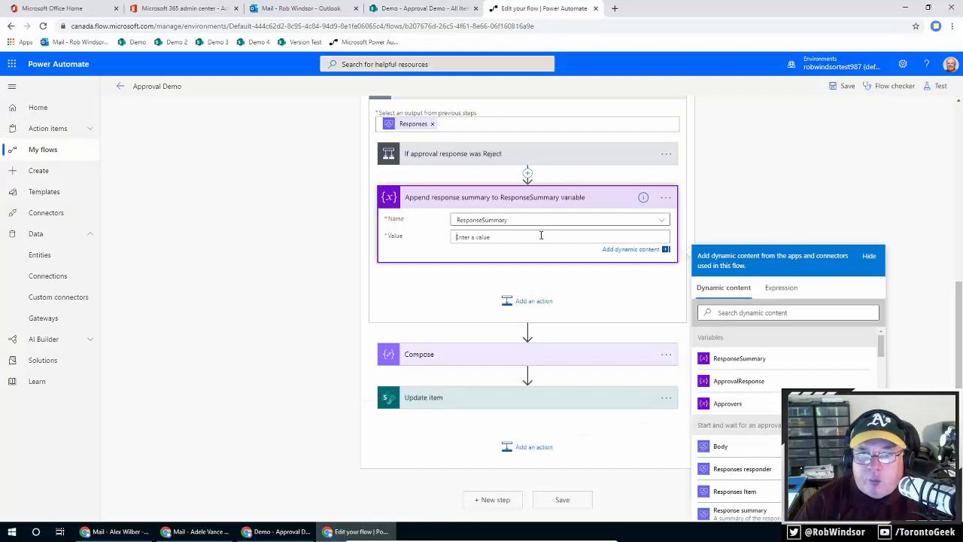
{"action": "type", "text": "Appro"}
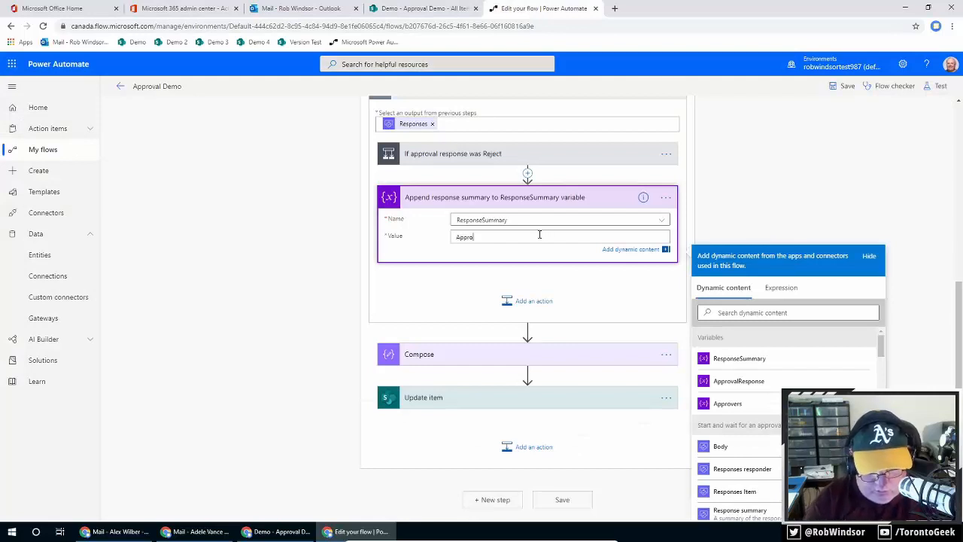
{"action": "type", "text": "ver:"}
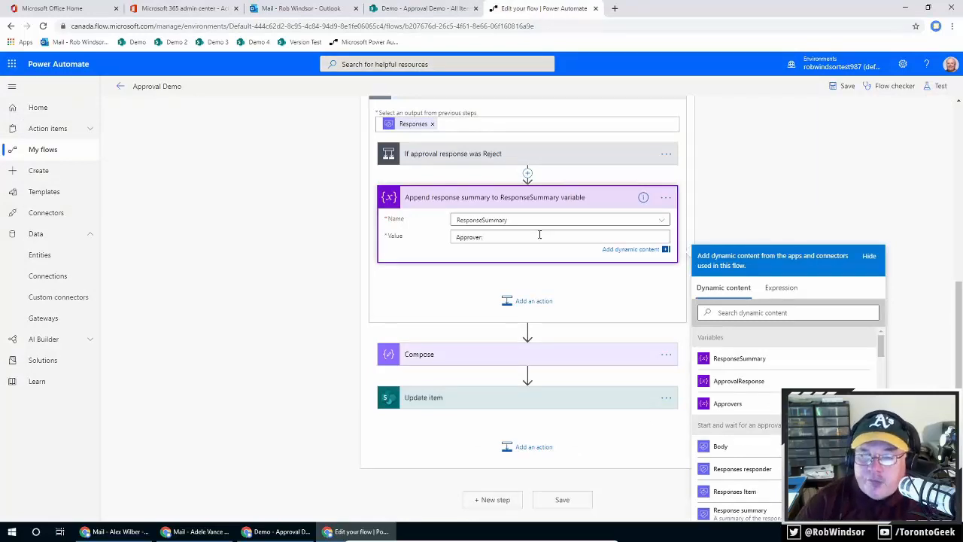
{"action": "scroll", "coordinate": [870, 380], "scroll_direction": "down", "scroll_amount": 1}
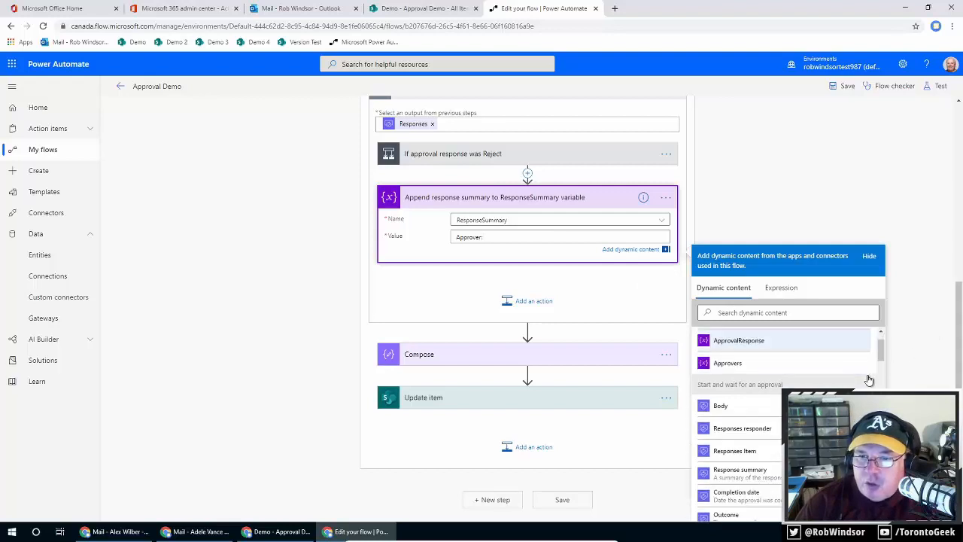
{"action": "scroll", "coordinate": [869, 380], "scroll_direction": "down", "scroll_amount": 1}
{"action": "scroll", "coordinate": [869, 378], "scroll_direction": "down", "scroll_amount": 2}
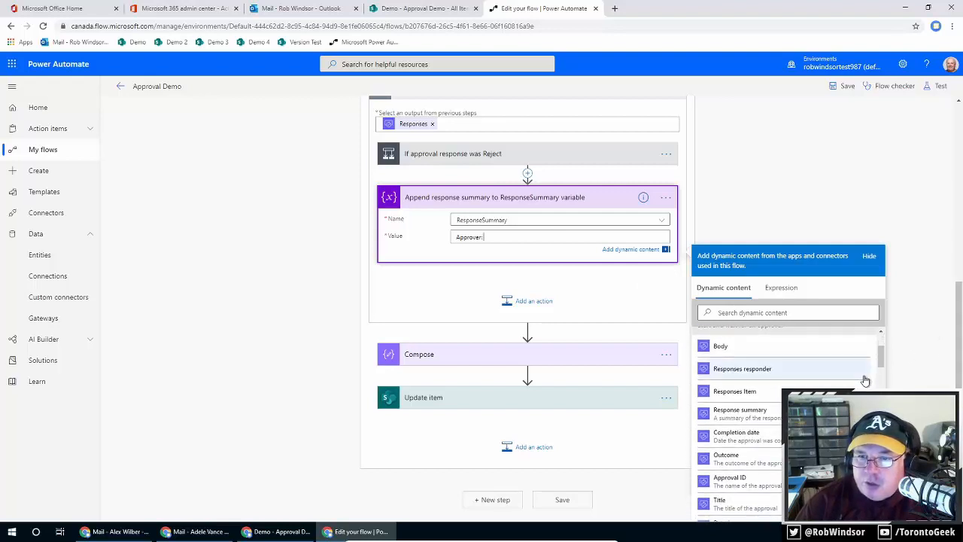
{"action": "scroll", "coordinate": [841, 386], "scroll_direction": "down", "scroll_amount": 6}
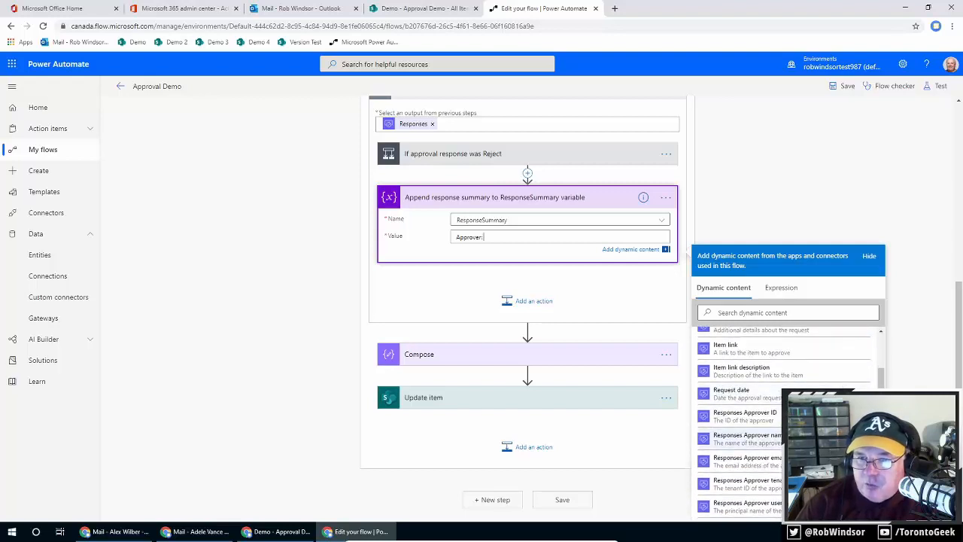
{"action": "left_click", "coordinate": [746, 438]}
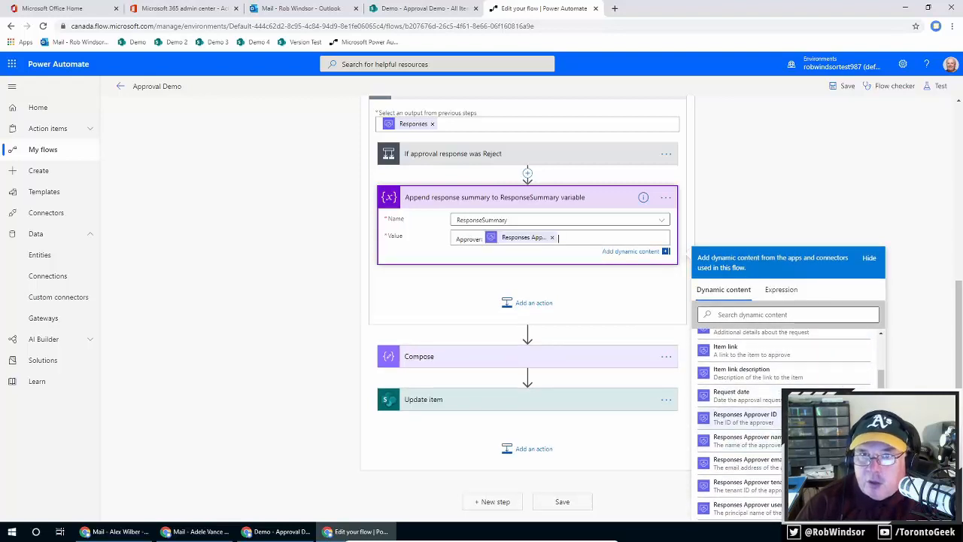
Step: Recheck the summary format in the SharePoint list, and extend the value with a comma and the Responses Approver email content
{"action": "left_click", "coordinate": [411, 8]}
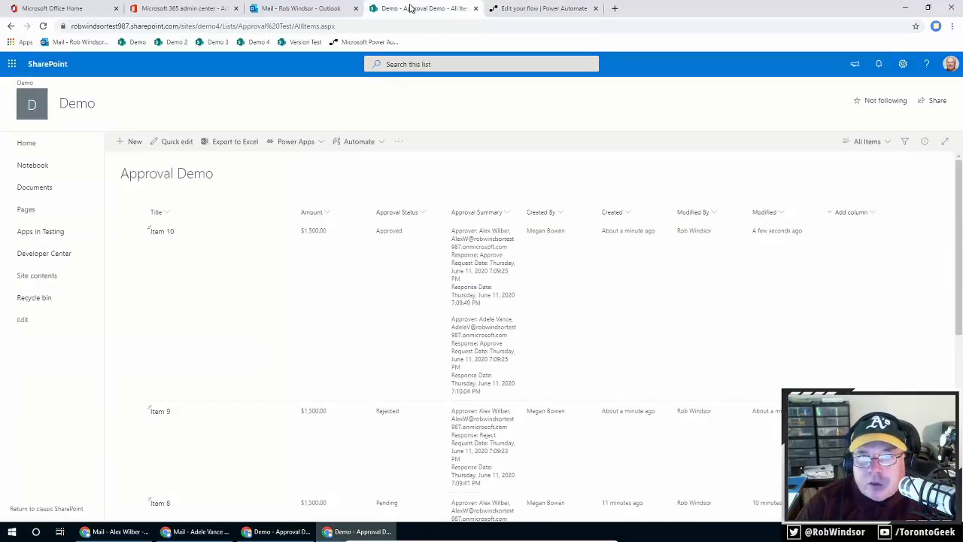
{"action": "left_click", "coordinate": [511, 10]}
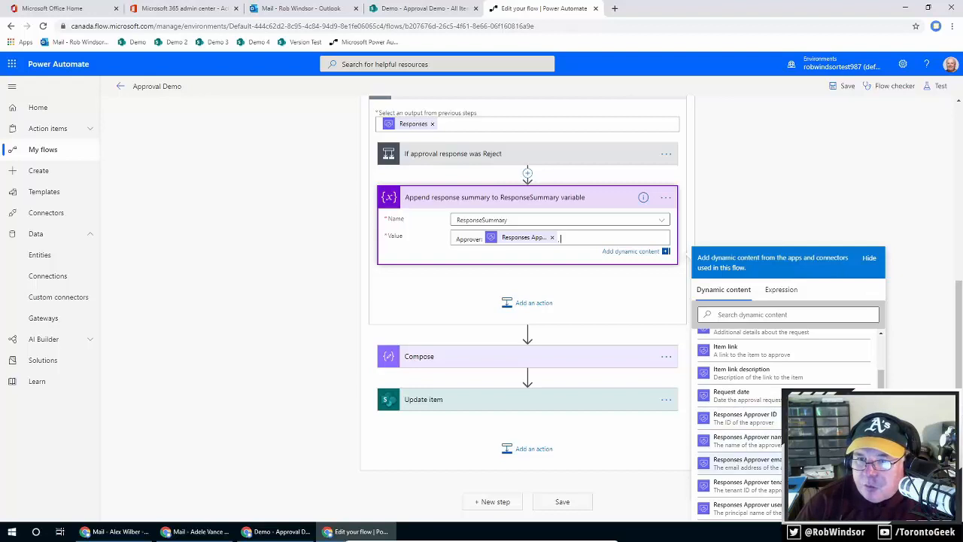
{"action": "left_click", "coordinate": [748, 462]}
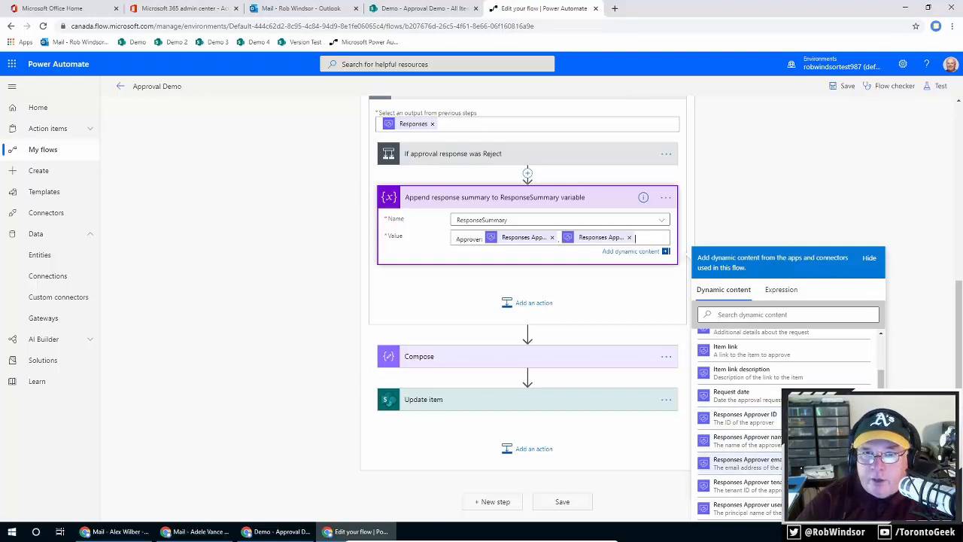
Step: Widen the Approval Summary column in the SharePoint list to check the summary format, and return to the flow
{"action": "left_click", "coordinate": [422, 10]}
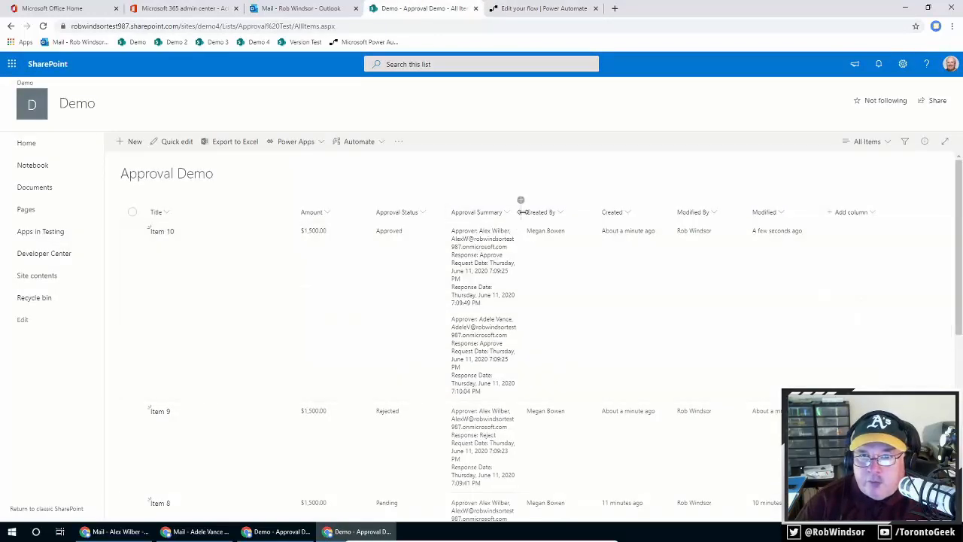
{"action": "left_click_drag", "start_coordinate": [521, 211], "coordinate": [638, 223]}
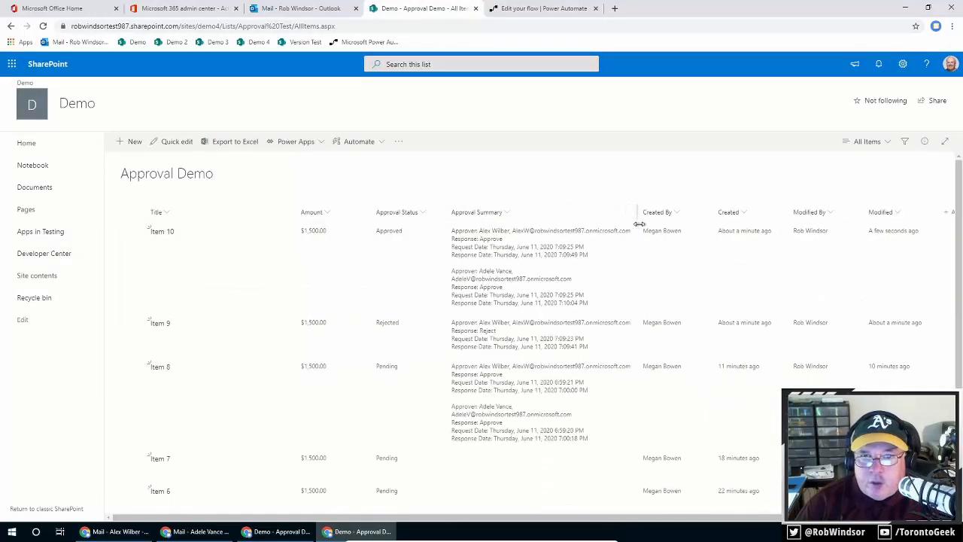
{"action": "left_click", "coordinate": [543, 8]}
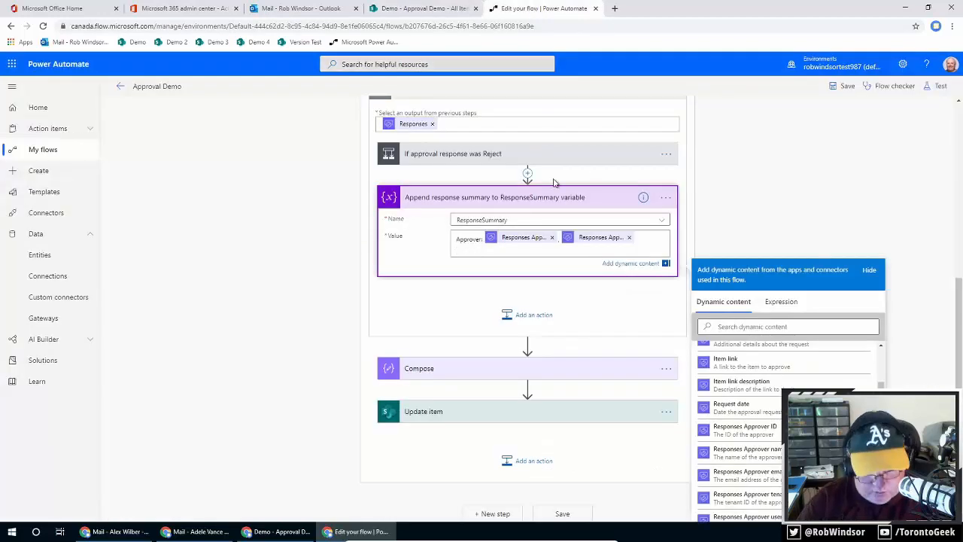
Step: Add a second line to the appended value reading "Response:" followed by the Responses Approver response content
{"action": "type", "text": "Response"}
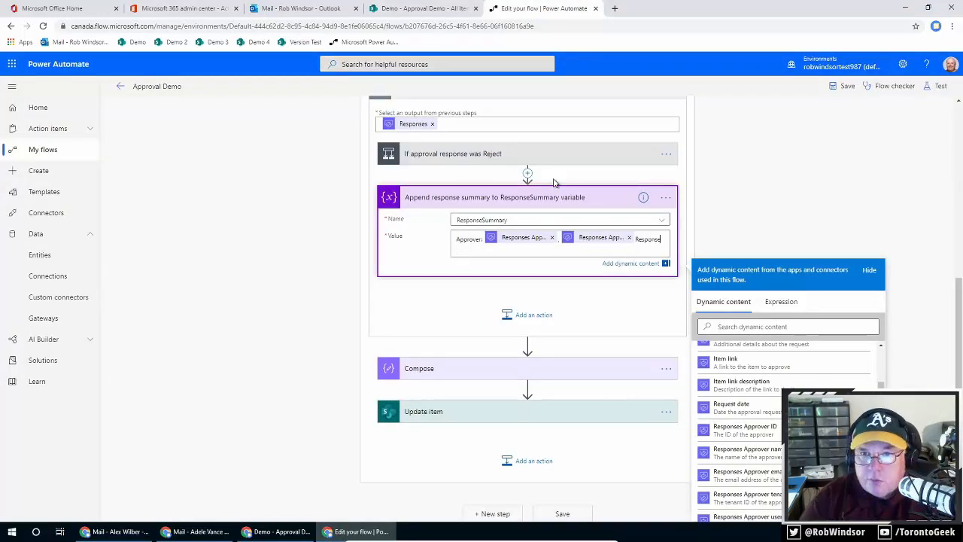
{"action": "key", "text": "BackSpace"}
{"action": "key", "text": "BackSpace"}
{"action": "key", "text": "BackSpace"}
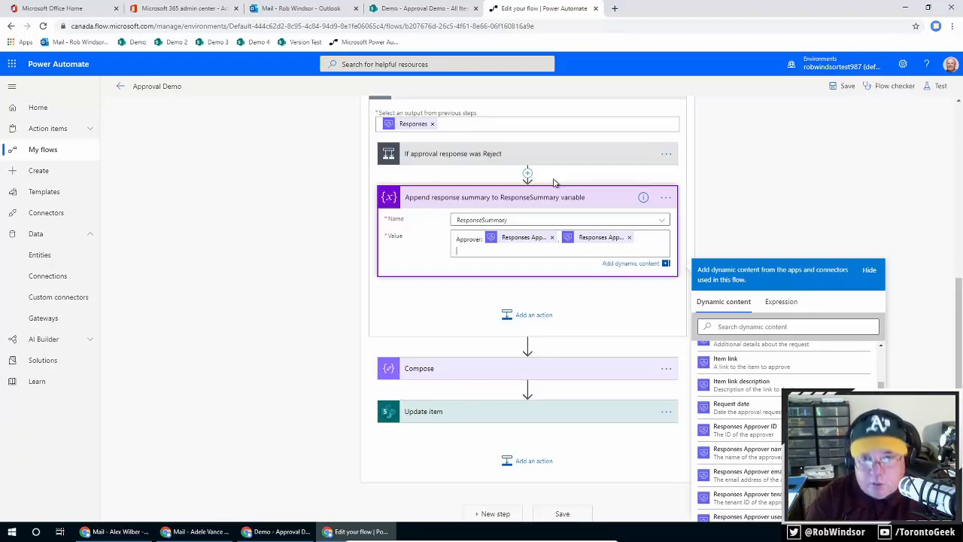
{"action": "type", "text": "Response"}
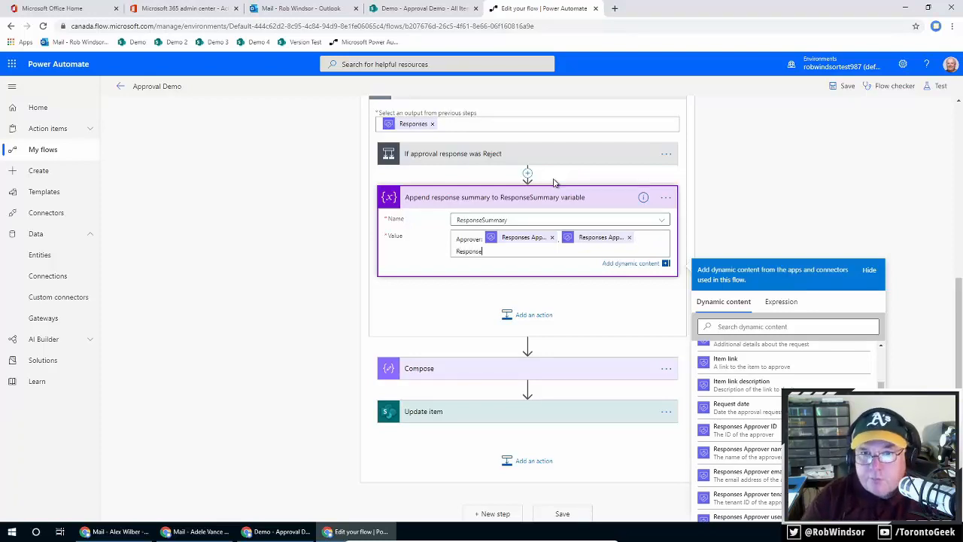
{"action": "type", "text": ":"}
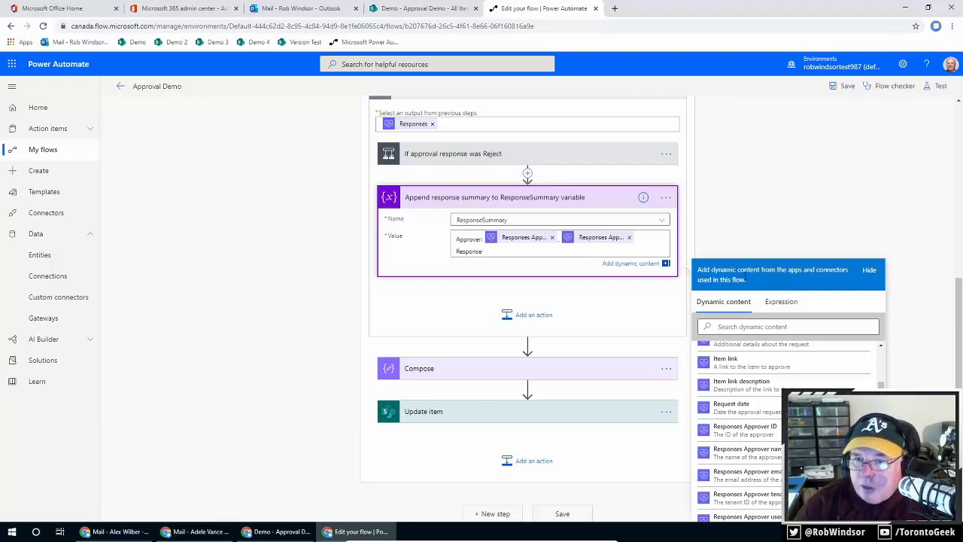
{"action": "scroll", "coordinate": [746, 407], "scroll_direction": "down", "scroll_amount": 2}
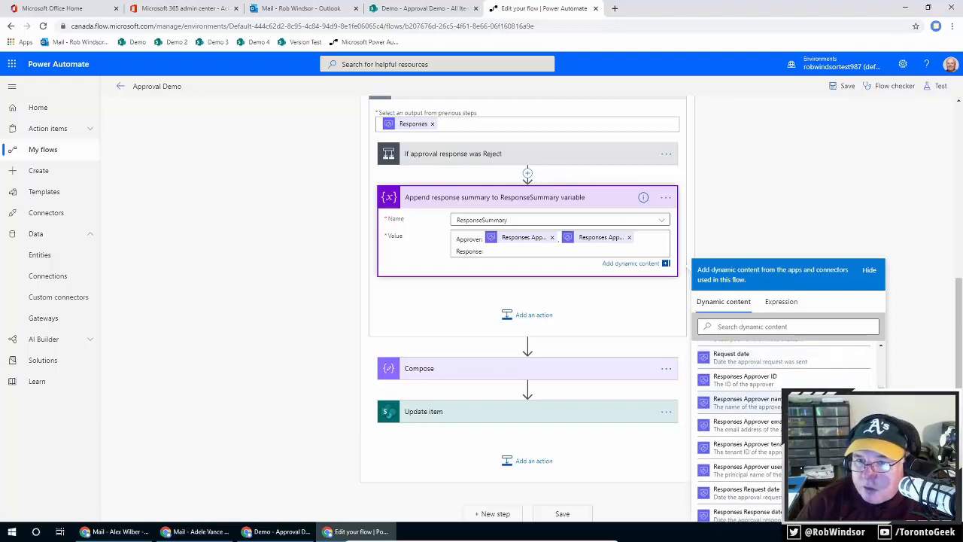
{"action": "scroll", "coordinate": [790, 405], "scroll_direction": "down", "scroll_amount": 1}
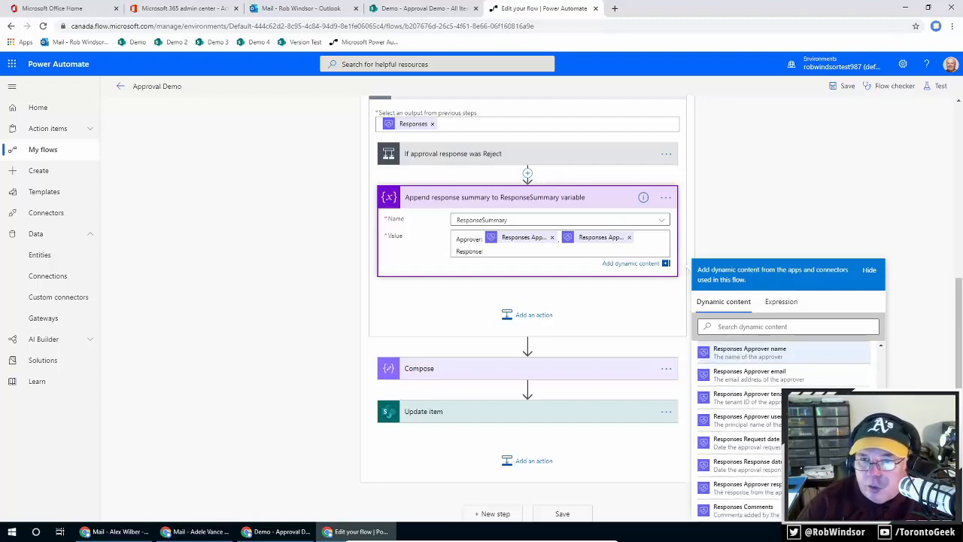
{"action": "left_click", "coordinate": [777, 493]}
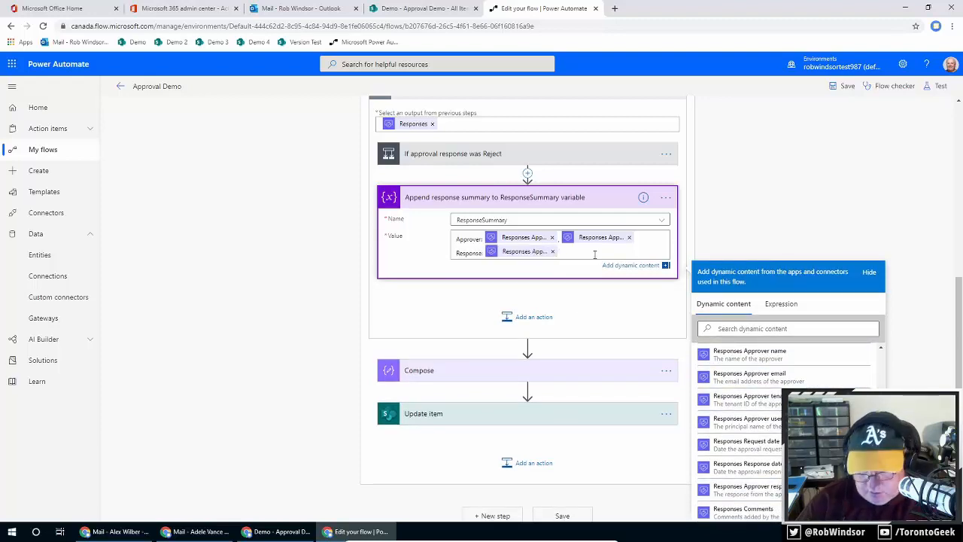
Step: Recheck the summary format in the SharePoint list, and add a "Request Date:" line with the Responses Request date content
{"action": "key", "text": "Return"}
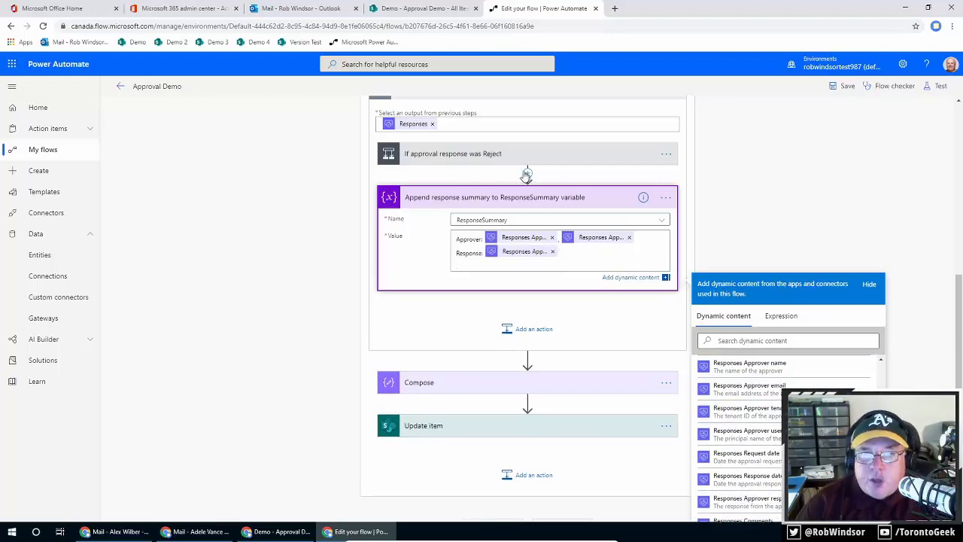
{"action": "left_click", "coordinate": [397, 8]}
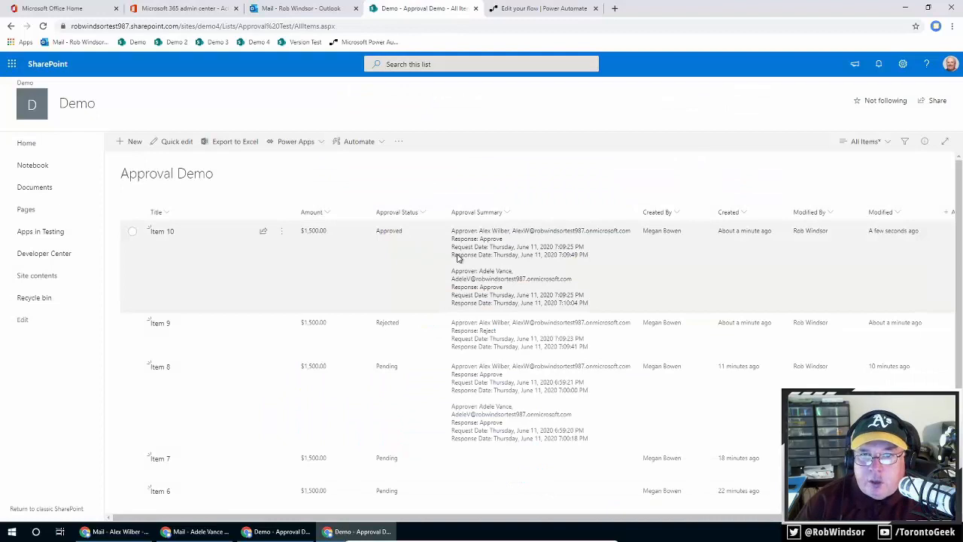
{"action": "left_click", "coordinate": [515, 7]}
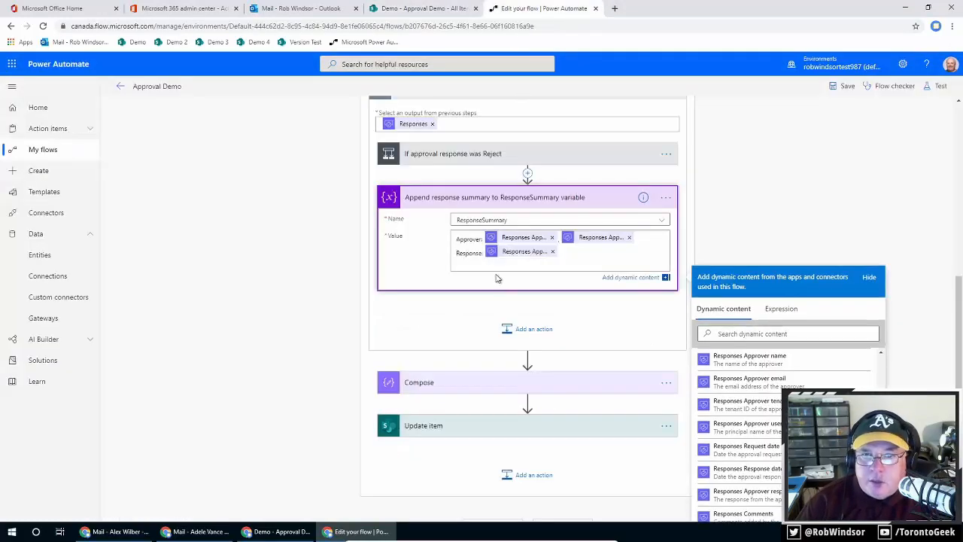
{"action": "type", "text": "Re"}
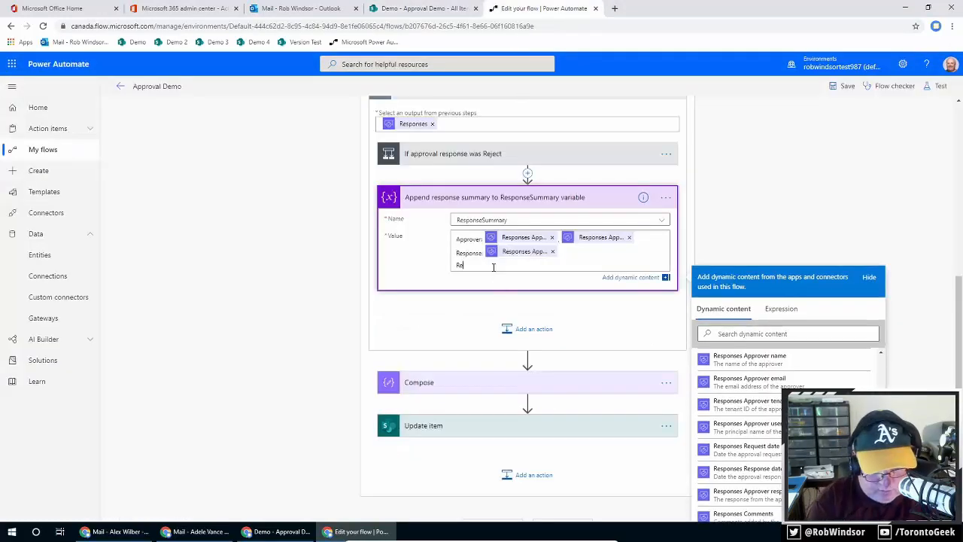
{"action": "type", "text": "quest"}
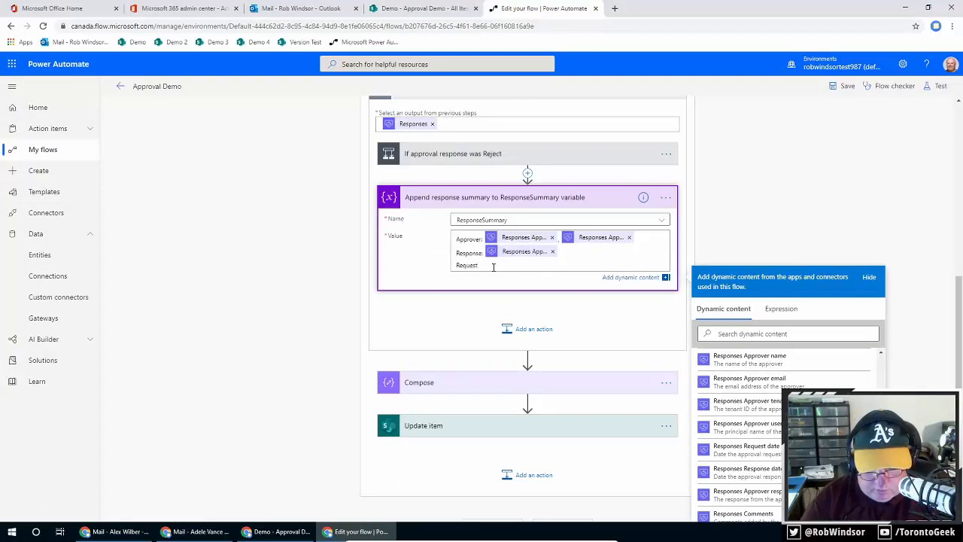
{"action": "type", "text": " date:"}
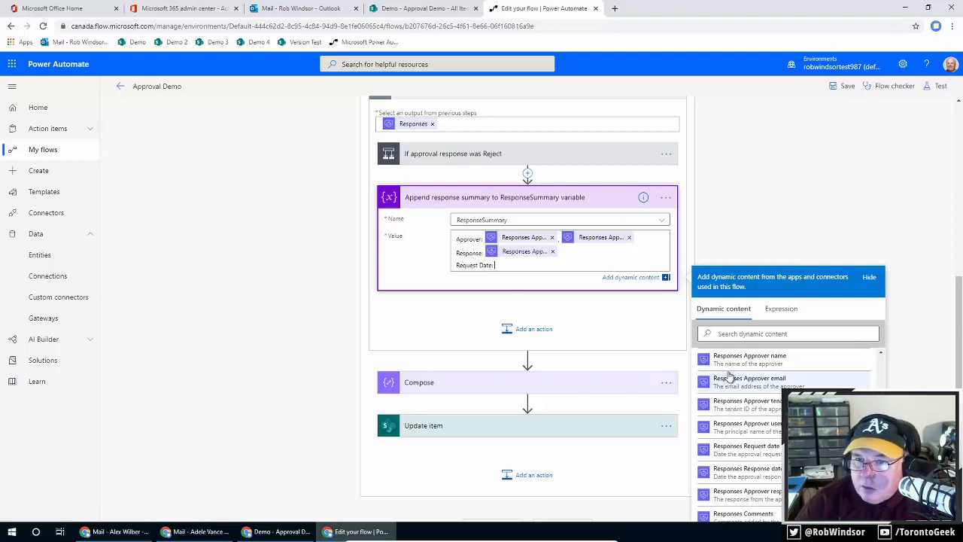
{"action": "left_click", "coordinate": [753, 449]}
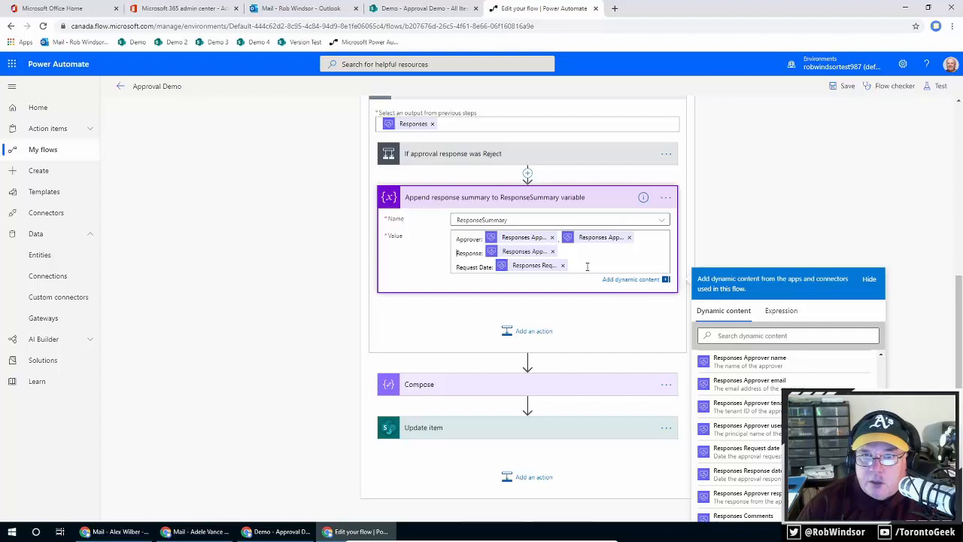
Step: Add a "Response Date:" line with the Responses Response date content to the appended value, and save the flow
{"action": "key", "text": "Return"}
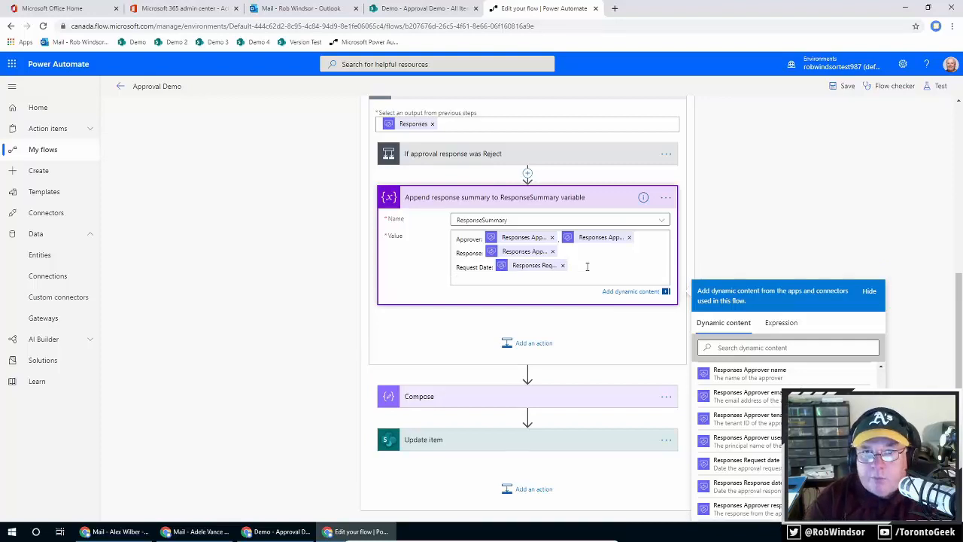
{"action": "type", "text": "res"}
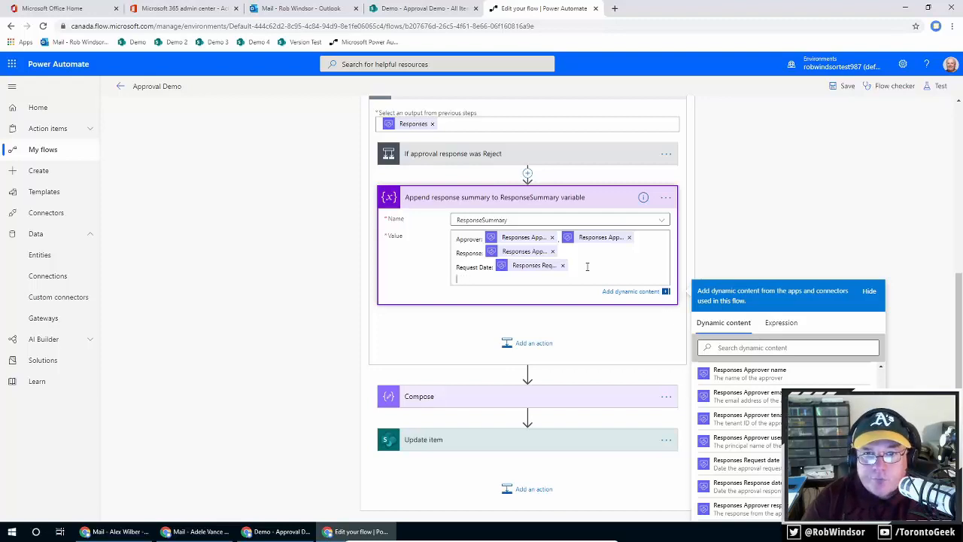
{"action": "type", "text": "sponse"}
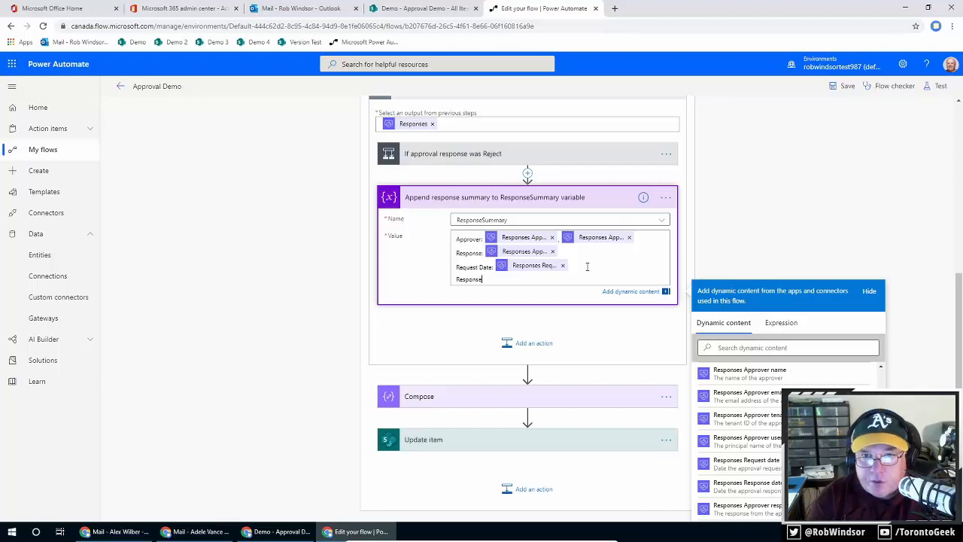
{"action": "type", "text": " s"}
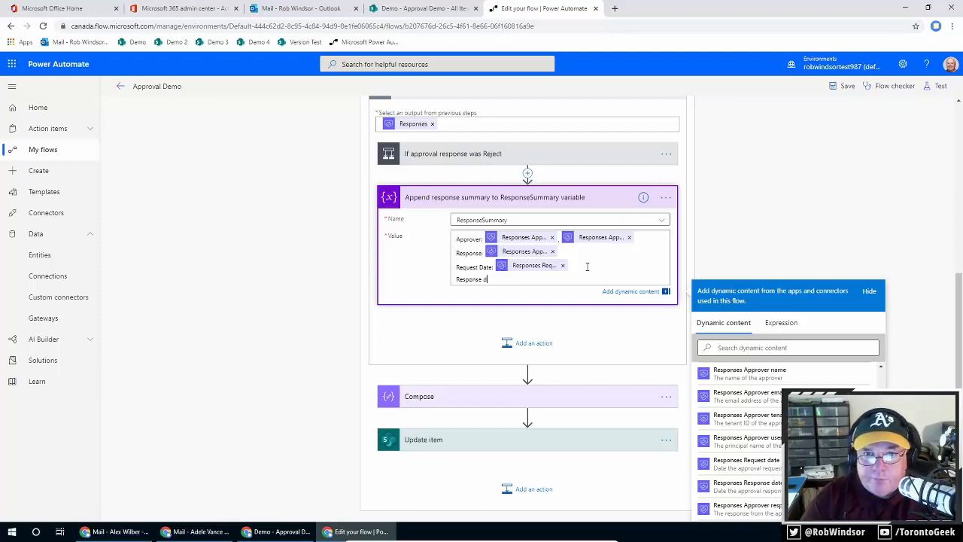
{"action": "type", "text": "Date:"}
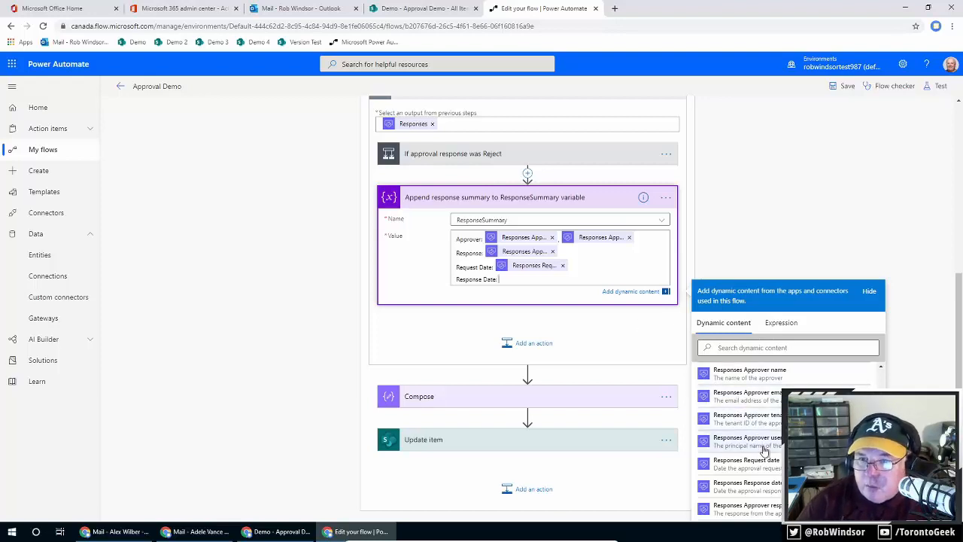
{"action": "left_click", "coordinate": [748, 485]}
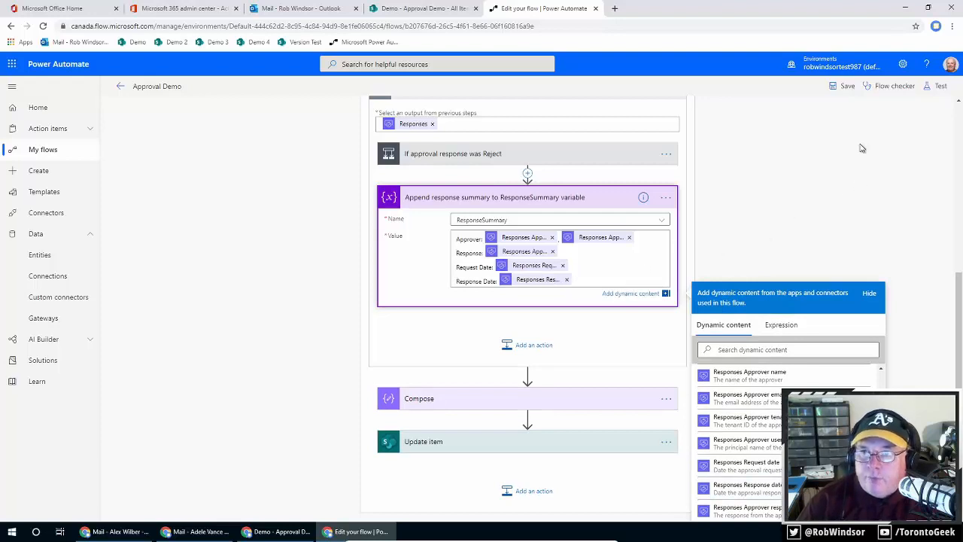
{"action": "left_click", "coordinate": [846, 89]}
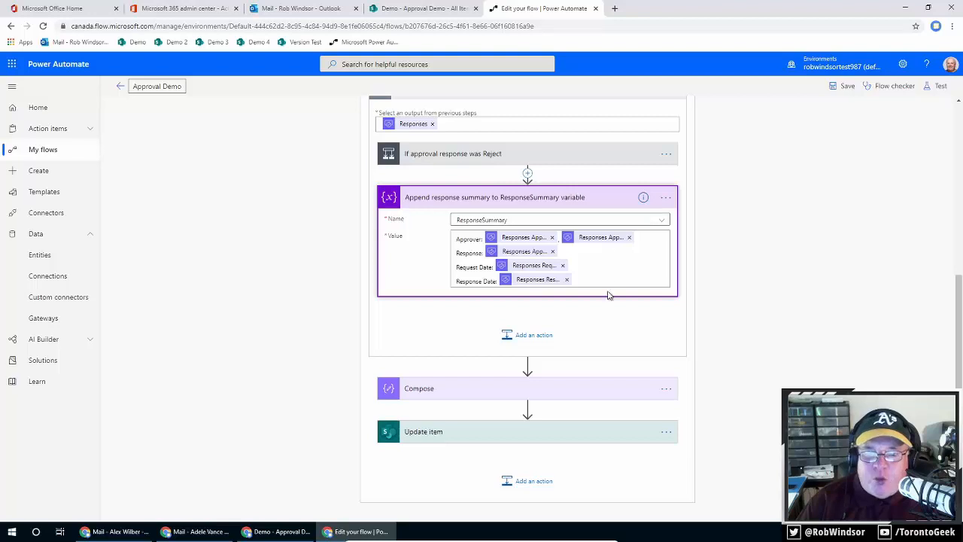
Step: Add a Condition after the append action inside the loop and rename it "If the approver made comments"
{"action": "left_click", "coordinate": [536, 337]}
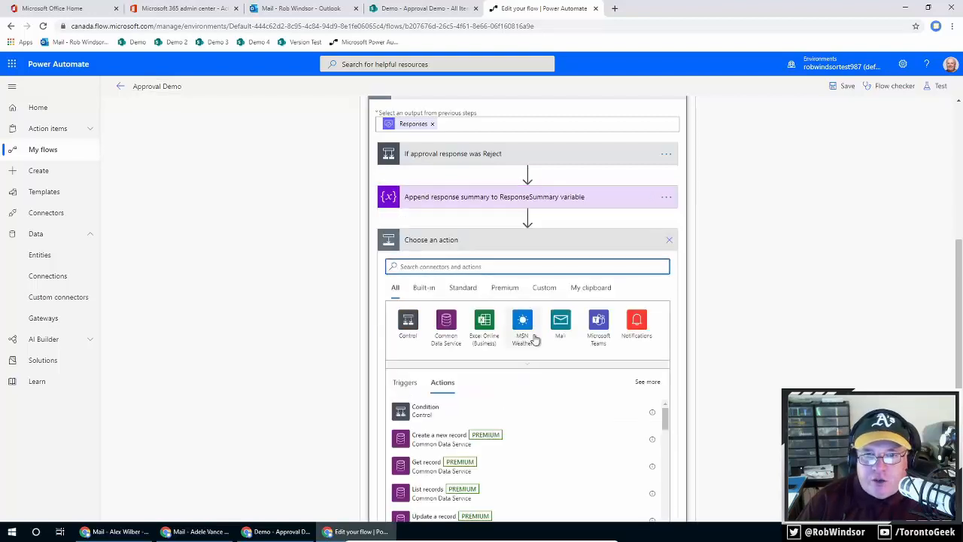
{"action": "left_click", "coordinate": [451, 413]}
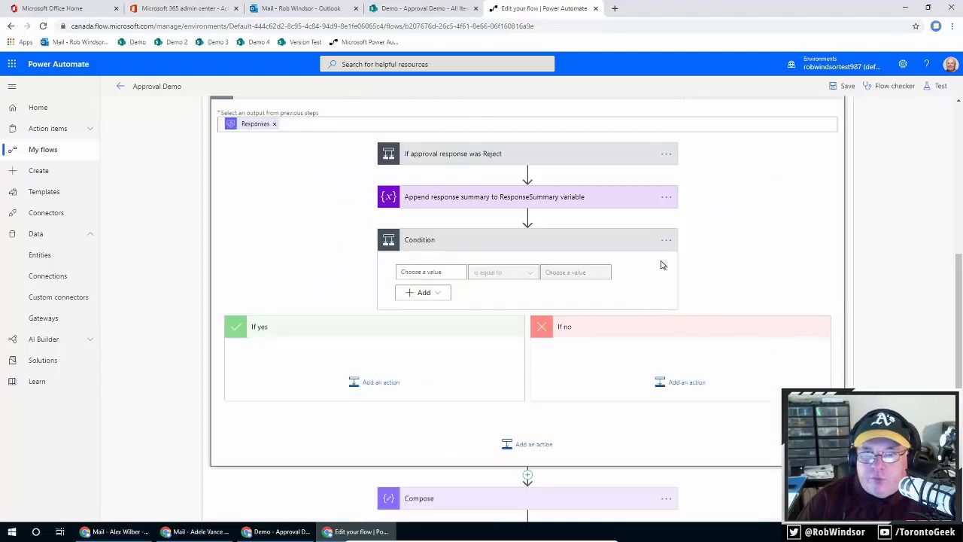
{"action": "left_click", "coordinate": [668, 242]}
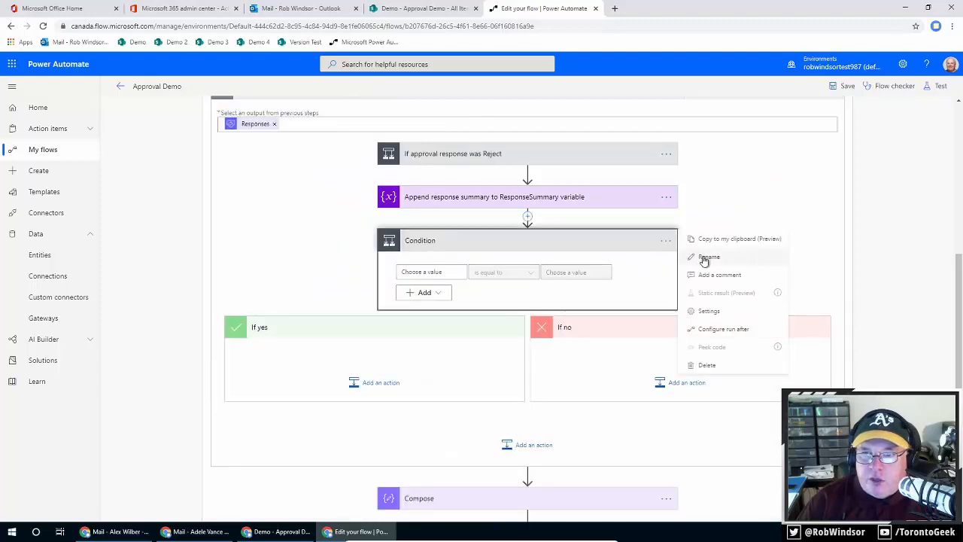
{"action": "left_click", "coordinate": [704, 258]}
{"action": "left_click", "coordinate": [556, 243]}
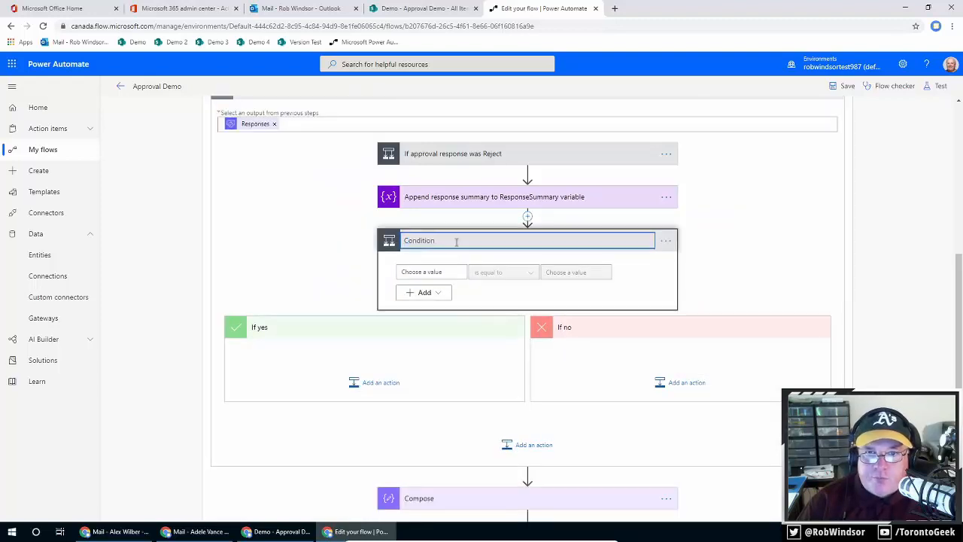
{"action": "left_click_drag", "start_coordinate": [457, 243], "coordinate": [384, 237]}
{"action": "type", "text": "I"}
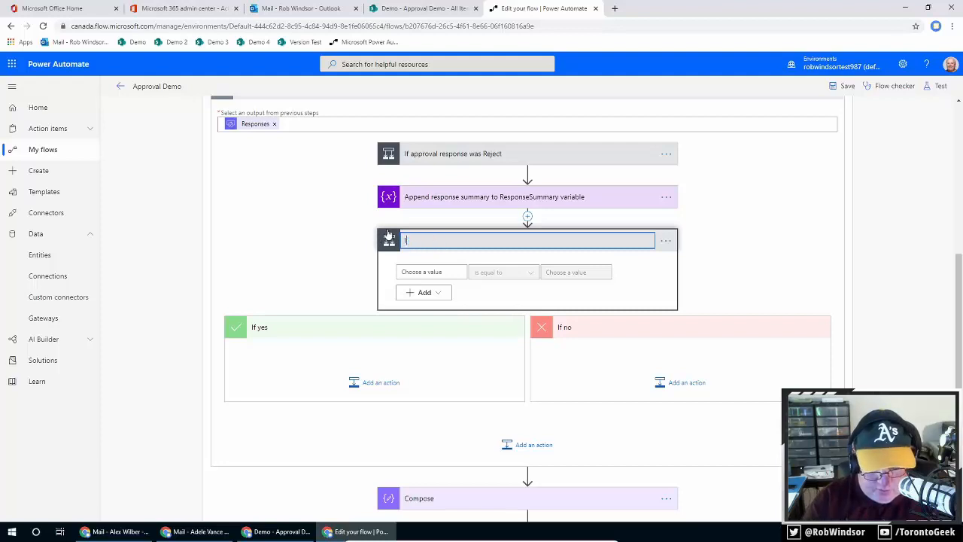
{"action": "type", "text": "f the appro"}
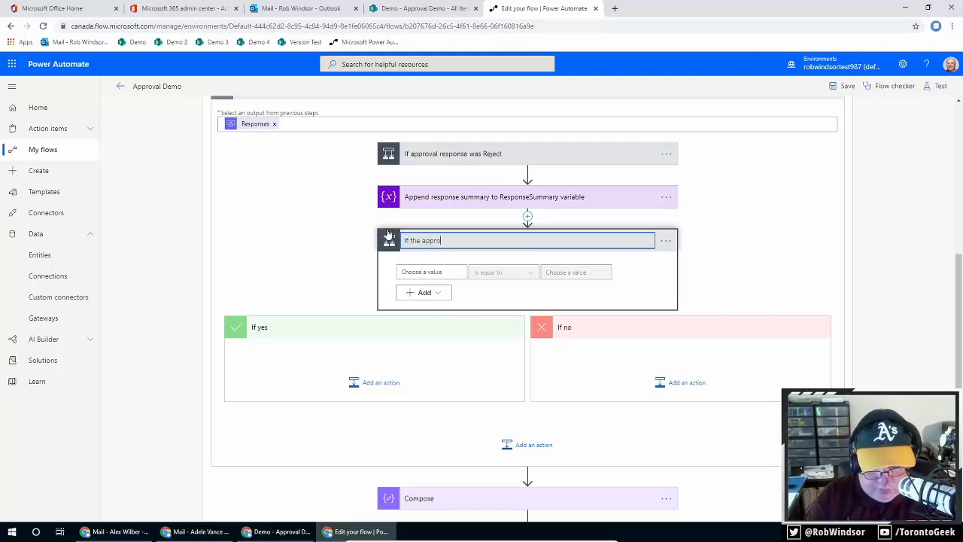
{"action": "type", "text": "ver made"}
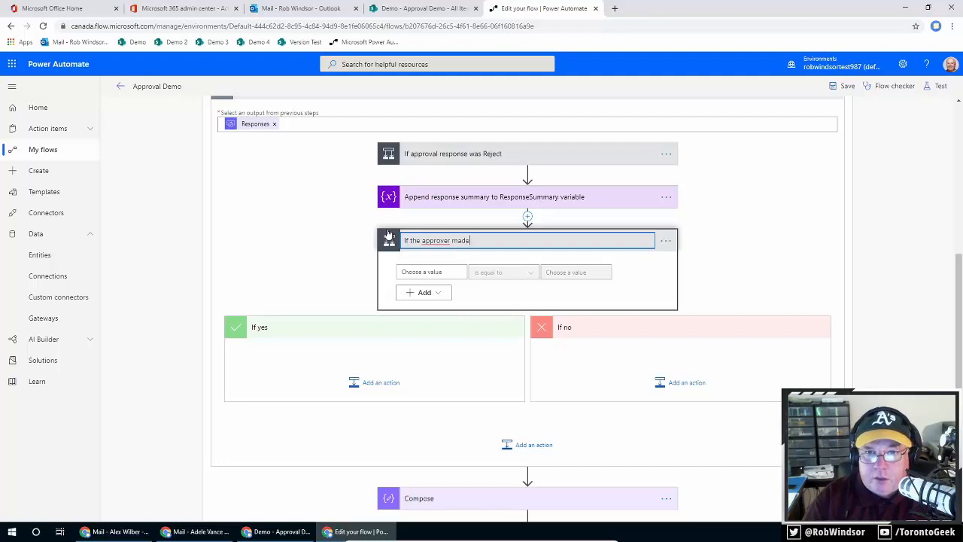
{"action": "type", "text": " comments"}
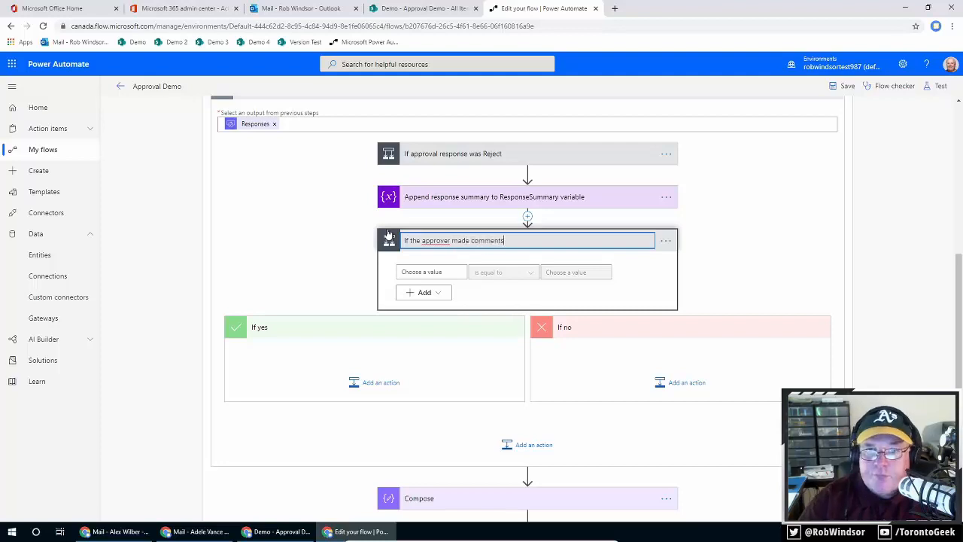
Step: Set the first value of the "If the approver made comments" condition to the Responses Comments content
{"action": "left_click", "coordinate": [452, 272]}
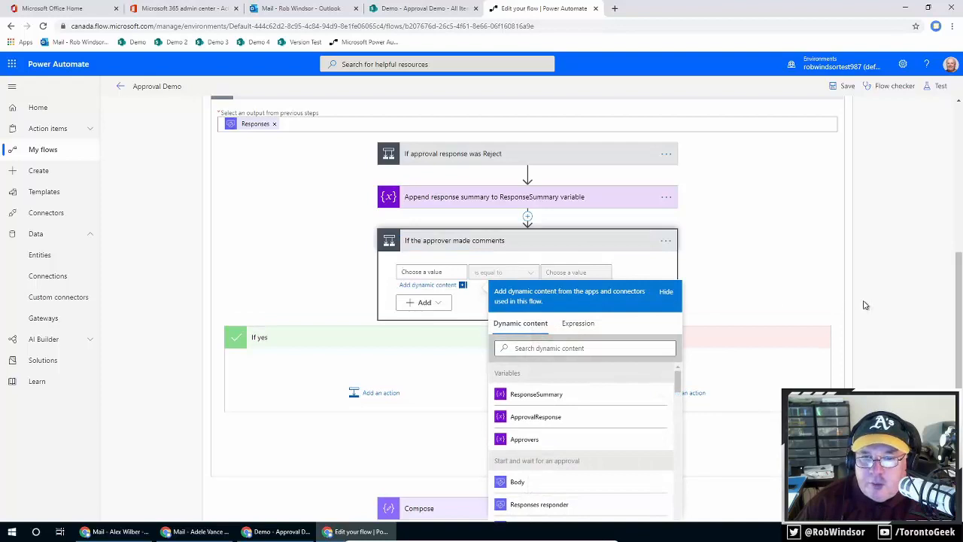
{"action": "scroll", "coordinate": [866, 306], "scroll_direction": "down", "scroll_amount": 2}
{"action": "scroll", "coordinate": [609, 362], "scroll_direction": "down", "scroll_amount": 3}
{"action": "scroll", "coordinate": [606, 362], "scroll_direction": "down", "scroll_amount": 6}
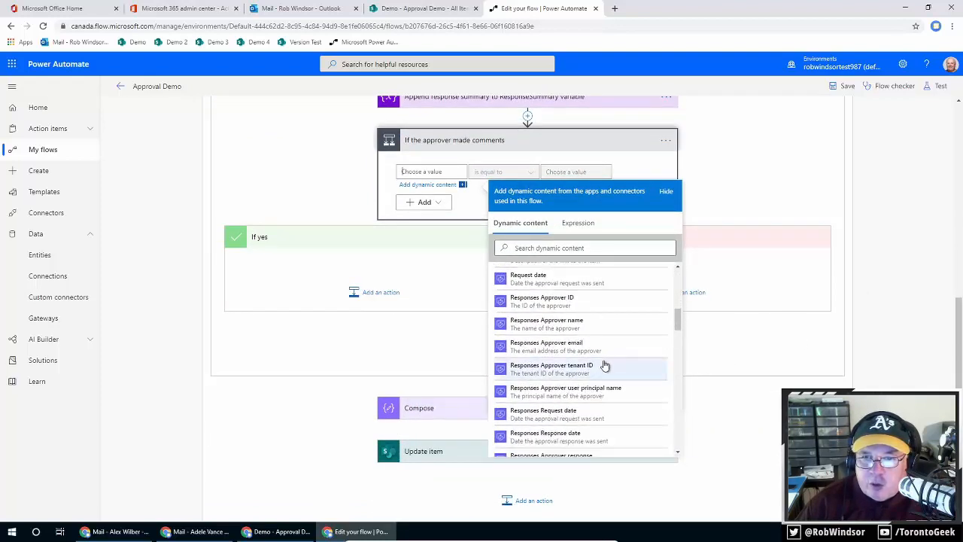
{"action": "scroll", "coordinate": [607, 365], "scroll_direction": "down", "scroll_amount": 1}
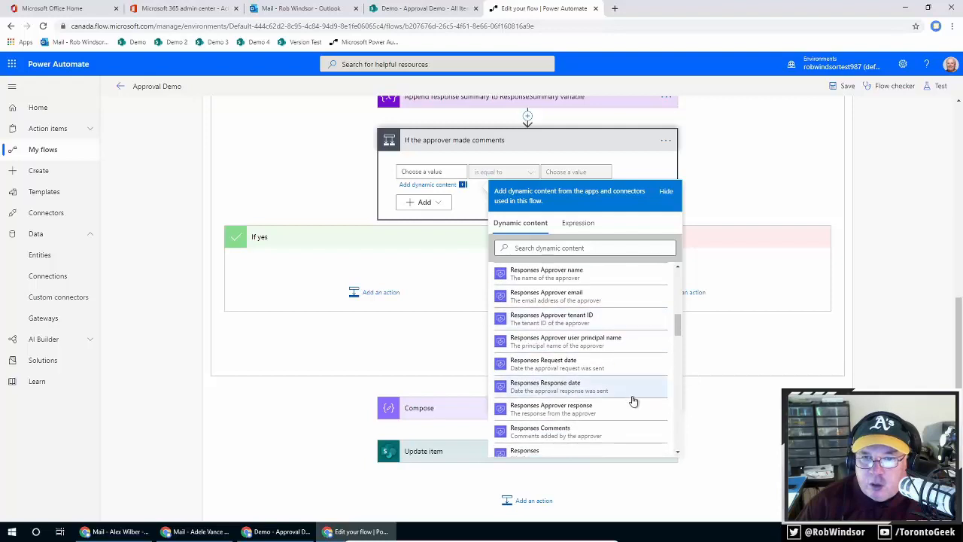
{"action": "left_click", "coordinate": [599, 432]}
{"action": "left_click", "coordinate": [788, 172]}
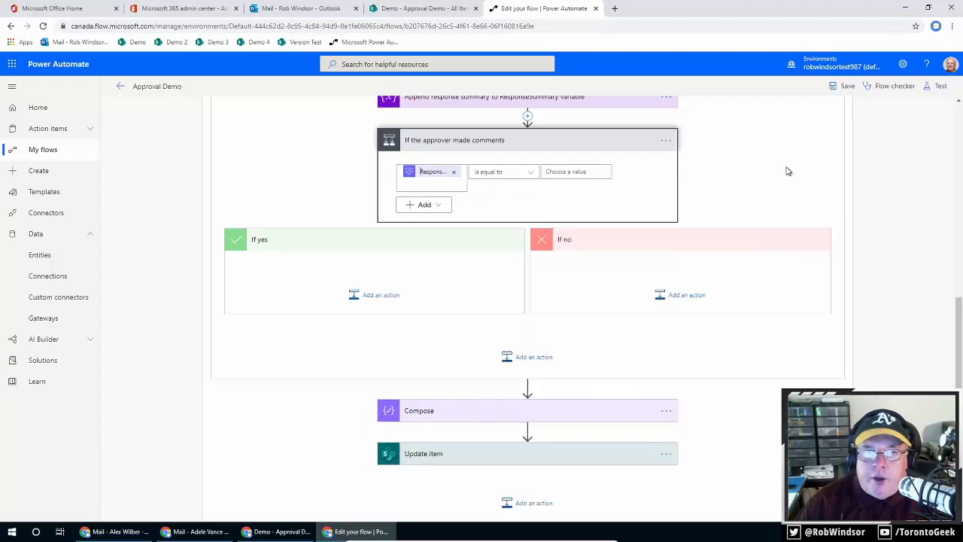
Step: Set the condition's operator to "is not equal to" and clear the Responses Comments content from its first value
{"action": "left_click", "coordinate": [543, 172]}
{"action": "left_click", "coordinate": [529, 172]}
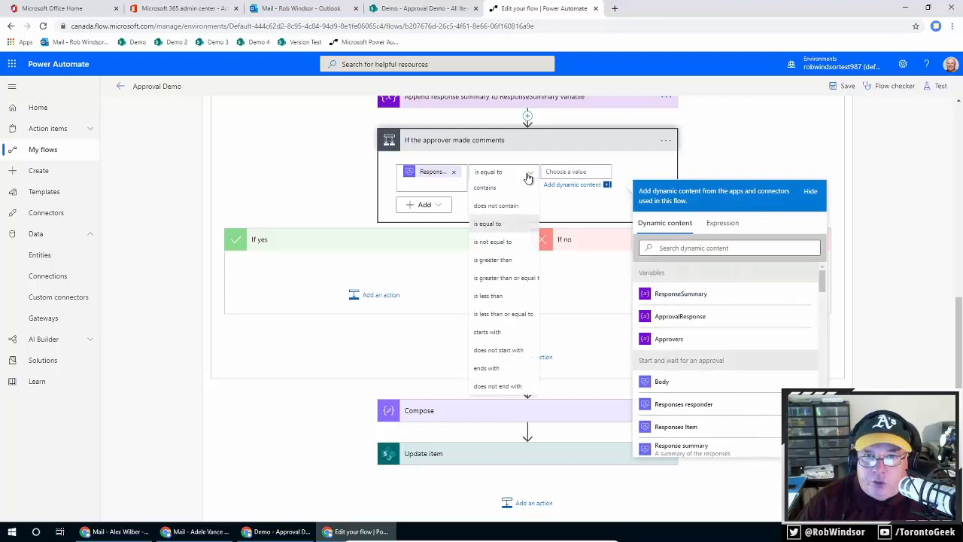
{"action": "left_click", "coordinate": [503, 245]}
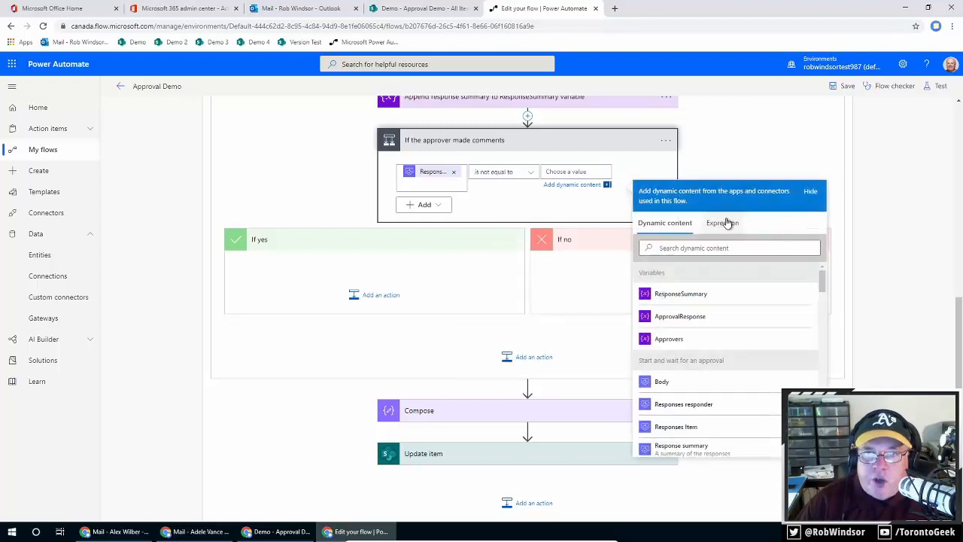
{"action": "left_click", "coordinate": [724, 222]}
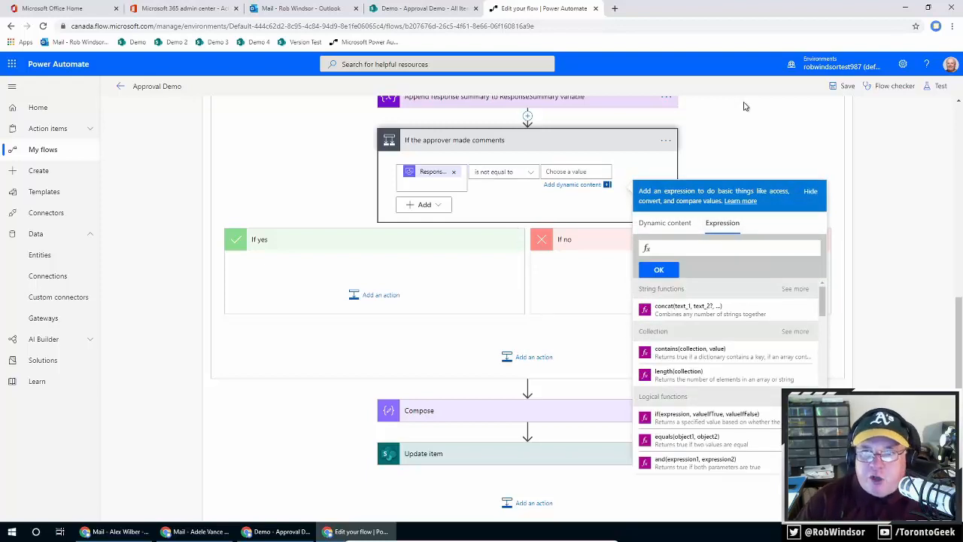
{"action": "left_click", "coordinate": [670, 223]}
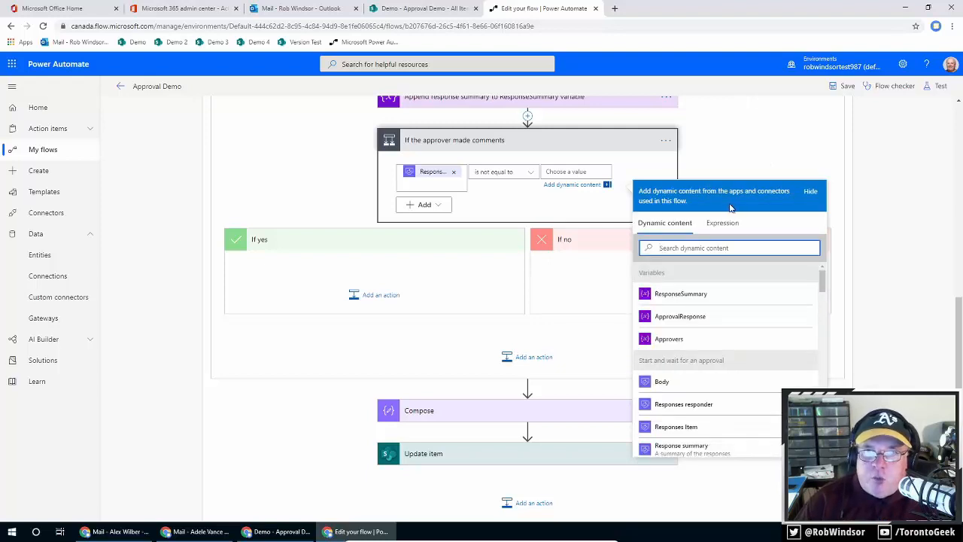
{"action": "left_click", "coordinate": [741, 134]}
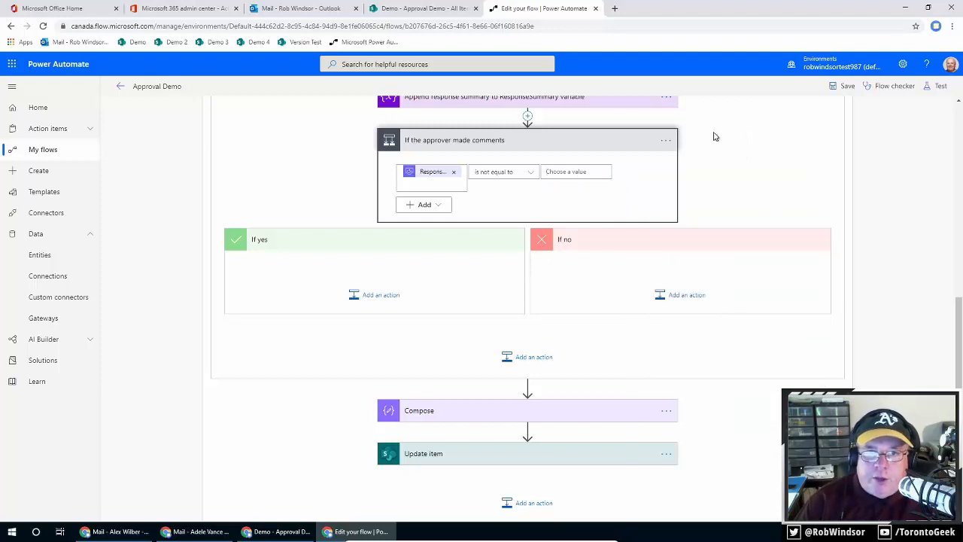
{"action": "left_click", "coordinate": [454, 171]}
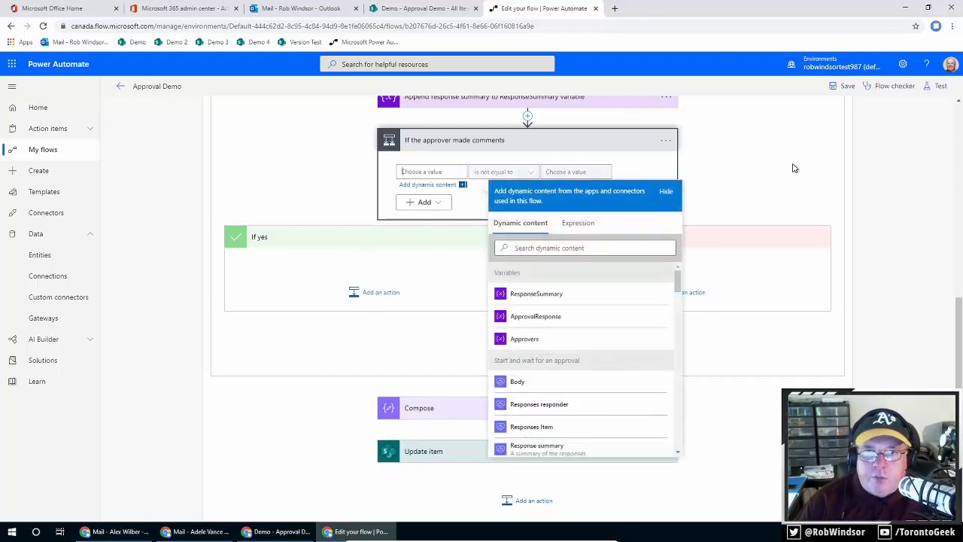
{"action": "left_click", "coordinate": [764, 161]}
Step: Insert a Compose action between the append action and the comments condition, with Responses Comments as its input
{"action": "scroll", "coordinate": [760, 163], "scroll_direction": "up", "scroll_amount": 2}
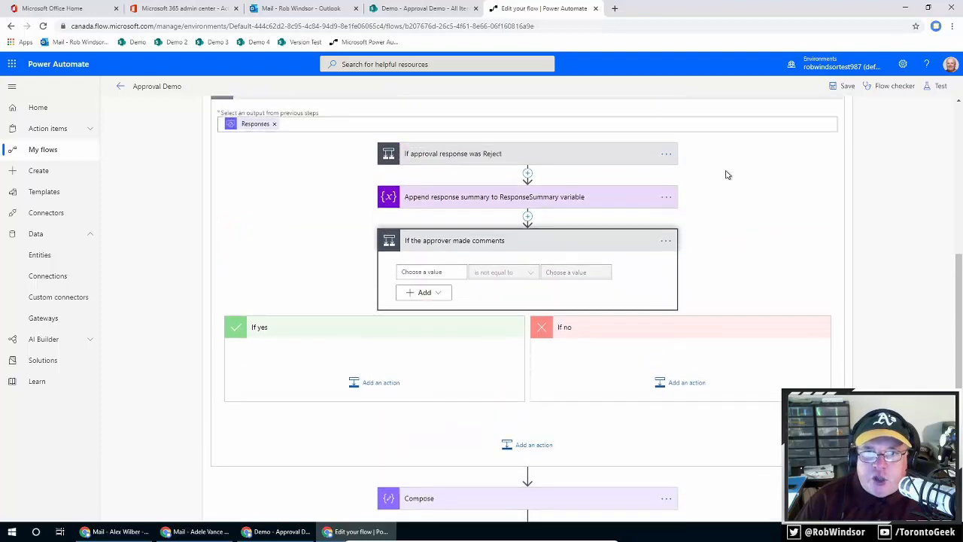
{"action": "left_click", "coordinate": [527, 217]}
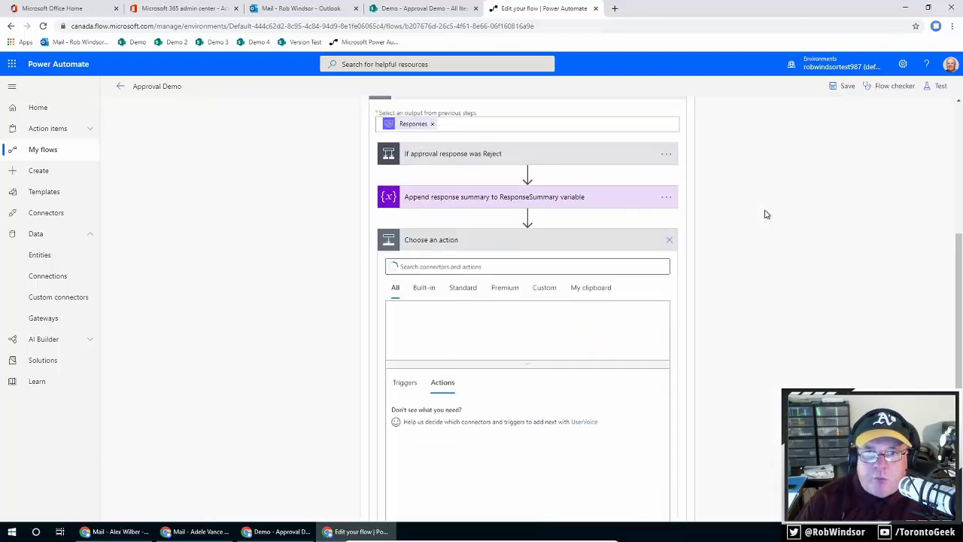
{"action": "type", "text": "compose"}
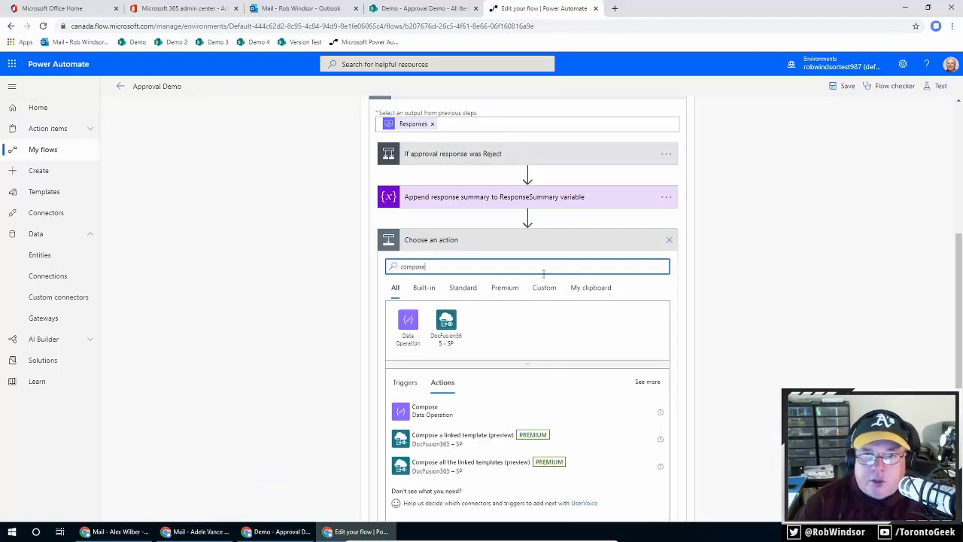
{"action": "left_click", "coordinate": [422, 408]}
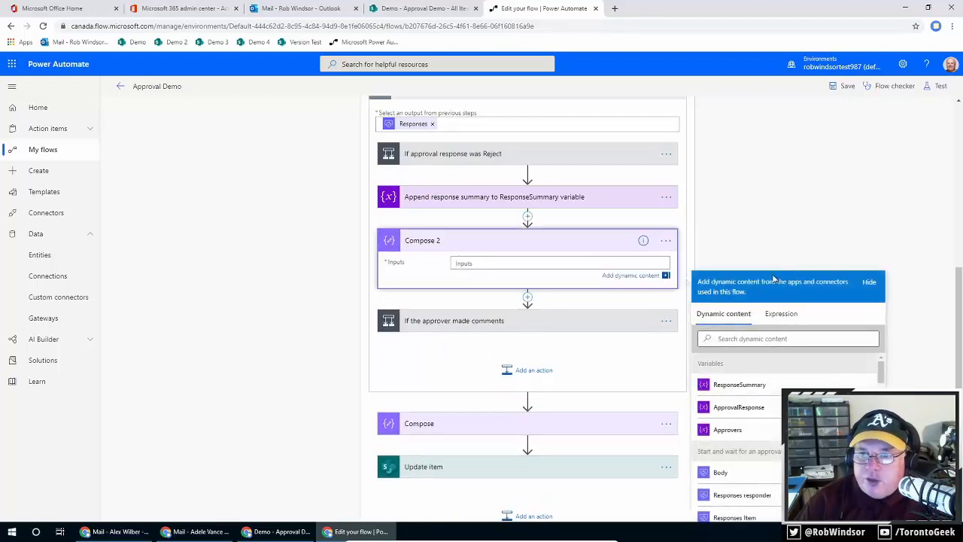
{"action": "scroll", "coordinate": [783, 422], "scroll_direction": "down", "scroll_amount": 1}
{"action": "scroll", "coordinate": [786, 376], "scroll_direction": "down", "scroll_amount": 5}
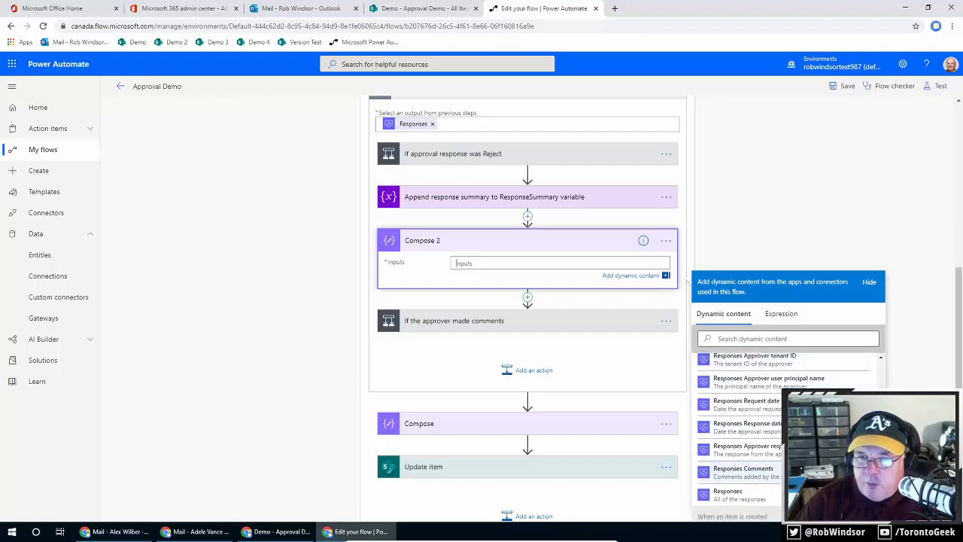
{"action": "left_click", "coordinate": [743, 471]}
{"action": "left_click", "coordinate": [826, 217]}
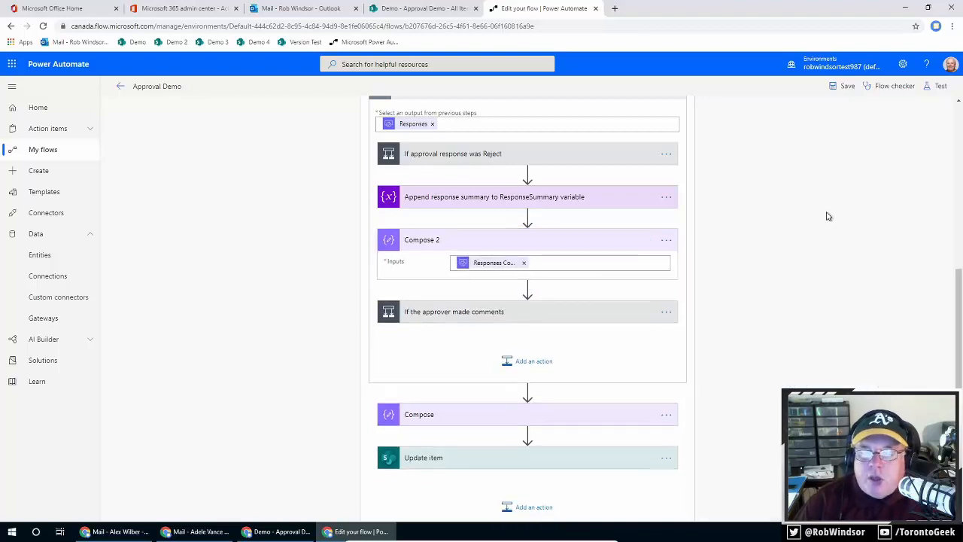
Step: Peek at the code of the new Compose action and copy its items('Apply_to_each_approval_response')?['comments'] expression without the @ sign
{"action": "left_click", "coordinate": [668, 242]}
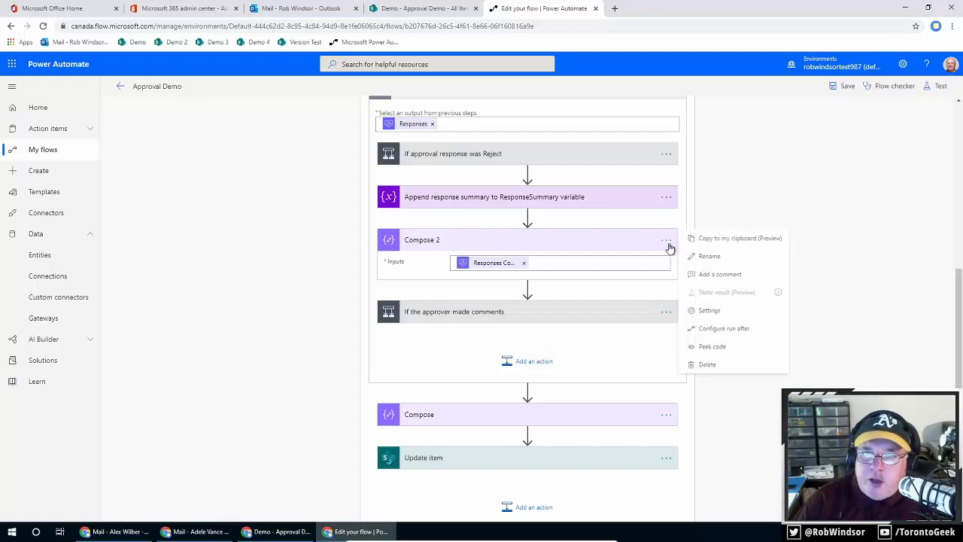
{"action": "left_click", "coordinate": [727, 350]}
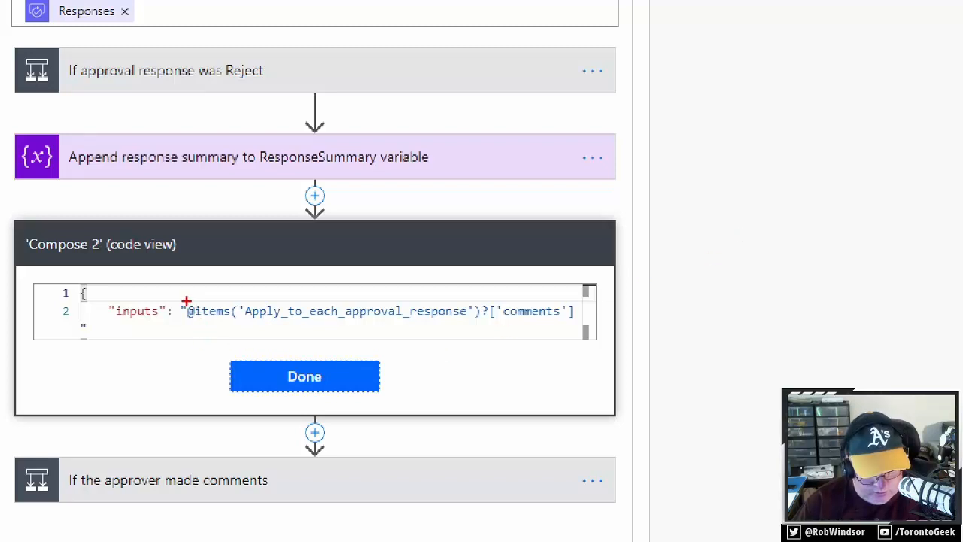
{"action": "mouse_move", "coordinate": [186, 301]}
{"action": "left_mouse_down"}
{"action": "mouse_move", "coordinate": [228, 320]}
{"action": "mouse_move", "coordinate": [586, 322]}
{"action": "mouse_move", "coordinate": [577, 323]}
{"action": "left_mouse_up"}
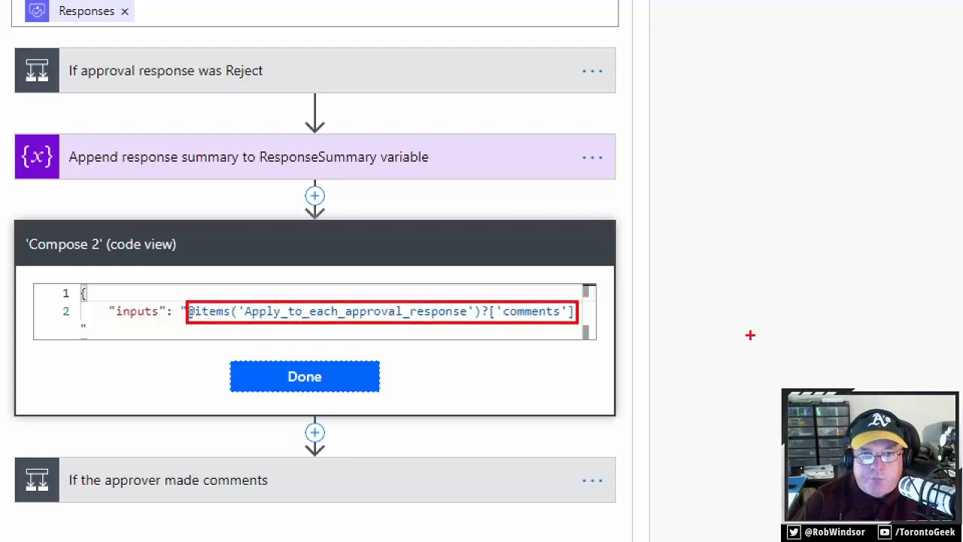
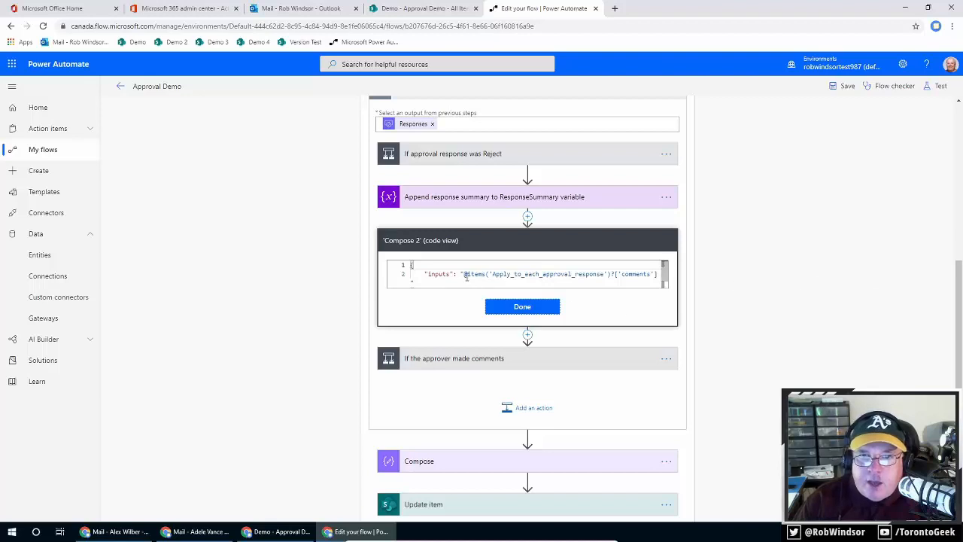
{"action": "left_click_drag", "start_coordinate": [466, 274], "coordinate": [660, 274]}
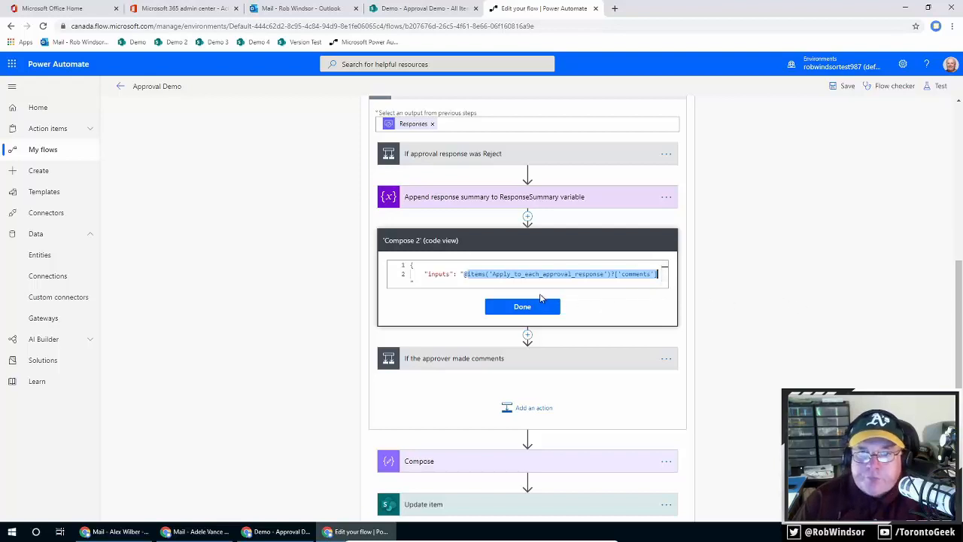
{"action": "left_click", "coordinate": [539, 312]}
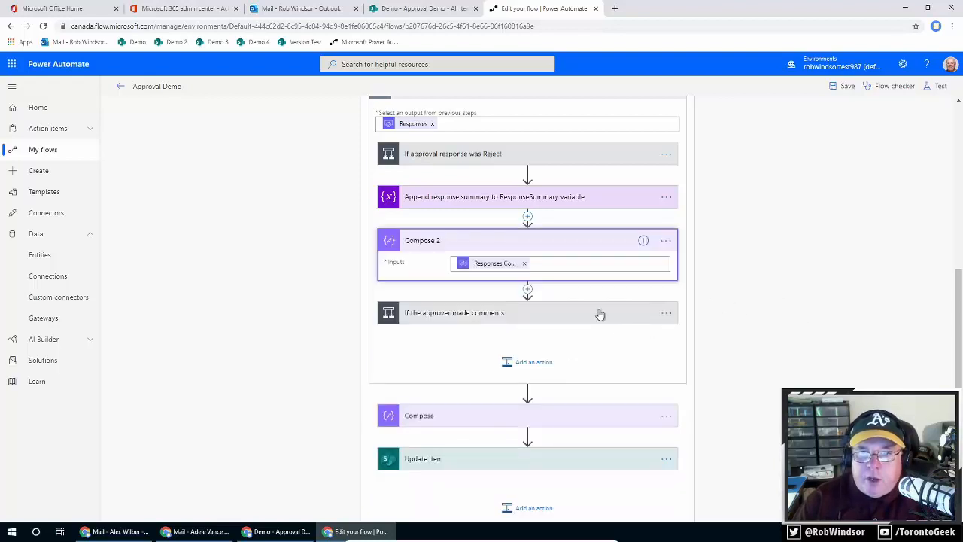
Step: Set the comments condition's first value to the expression coalesce(items('Apply_to_each_approval_response')?['comments'],'')
{"action": "left_click", "coordinate": [600, 314]}
{"action": "scroll", "coordinate": [798, 319], "scroll_direction": "down", "scroll_amount": 1}
{"action": "left_click", "coordinate": [443, 293]}
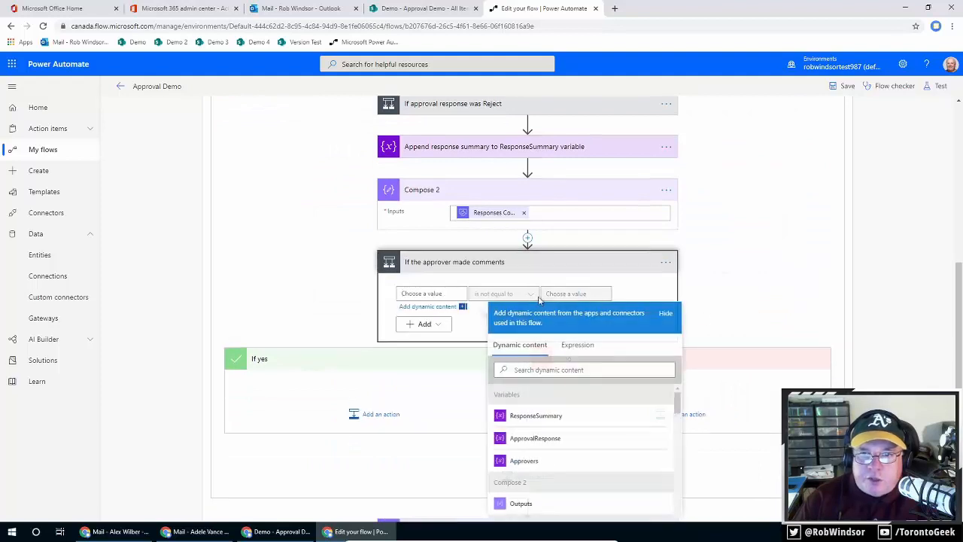
{"action": "left_click", "coordinate": [581, 344]}
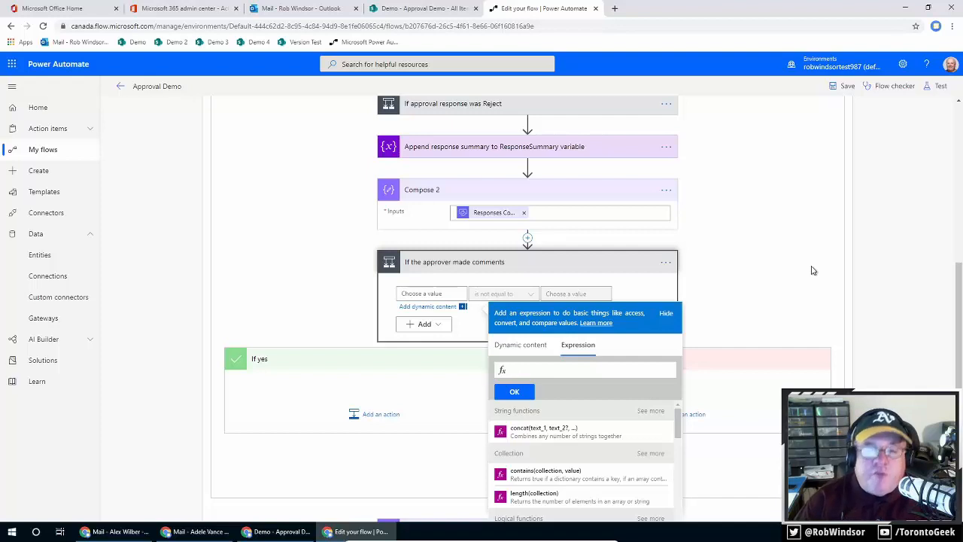
{"action": "type", "text": "coa"}
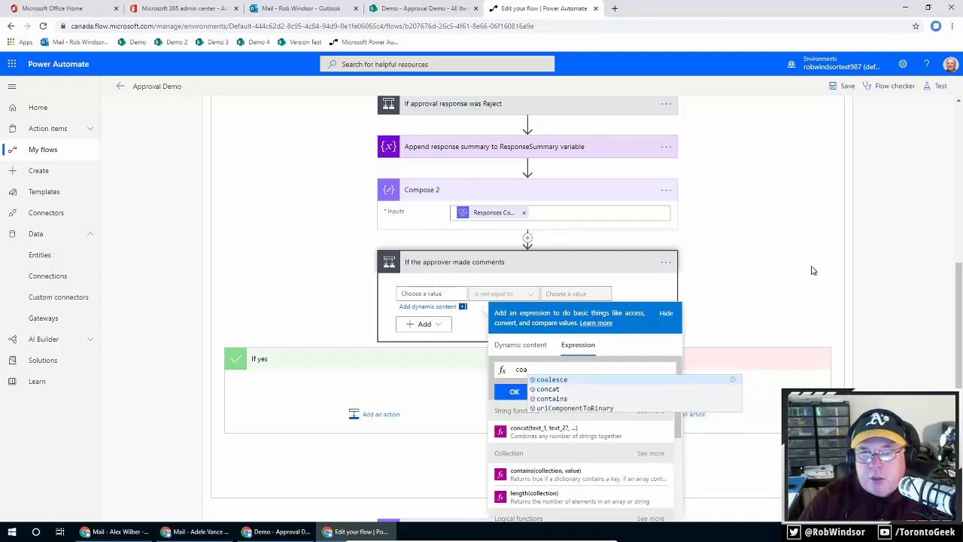
{"action": "key", "text": "Return"}
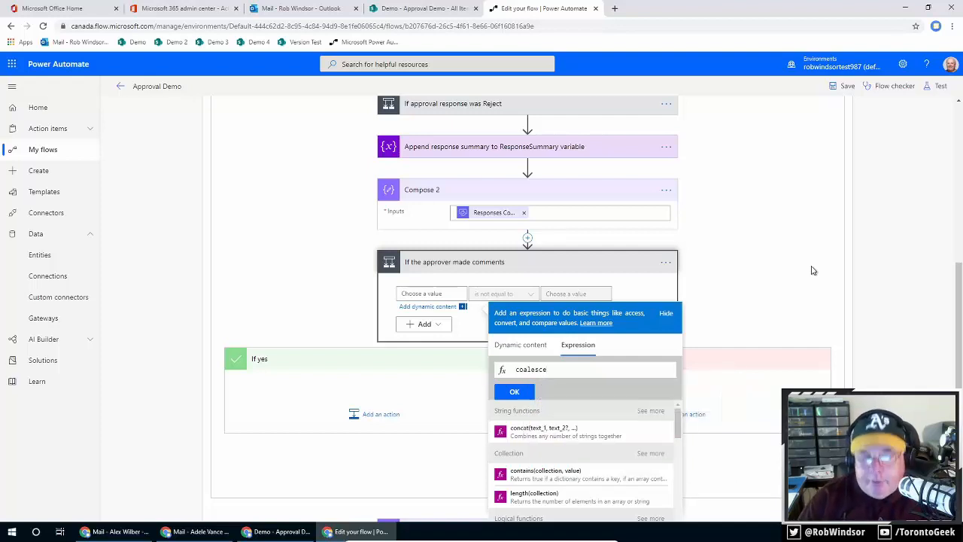
{"action": "type", "text": "("}
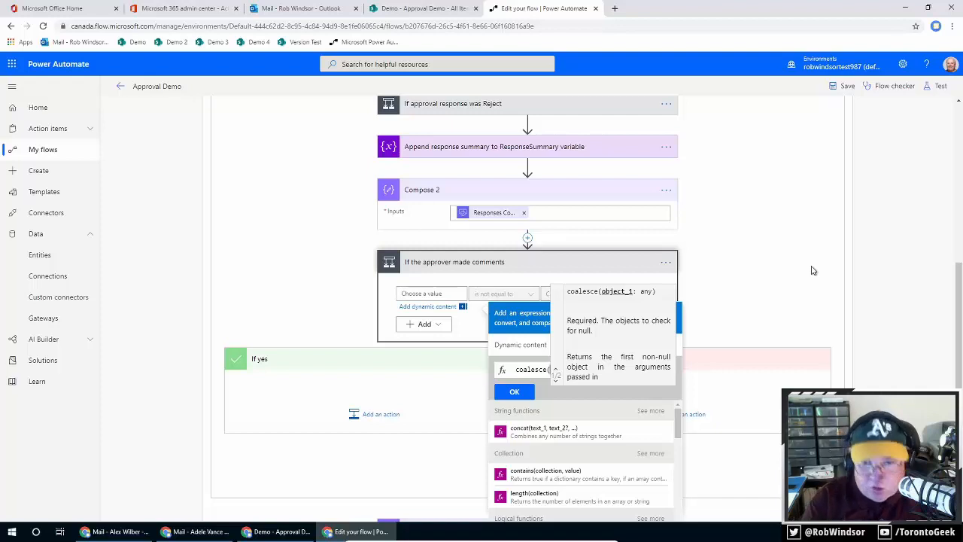
{"action": "key", "text": "ctrl+v"}
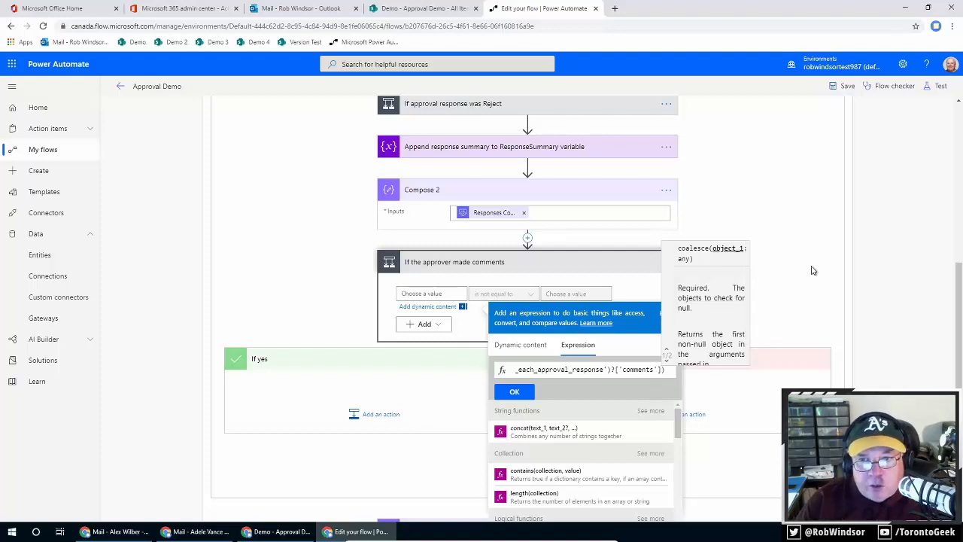
{"action": "type", "text": ","}
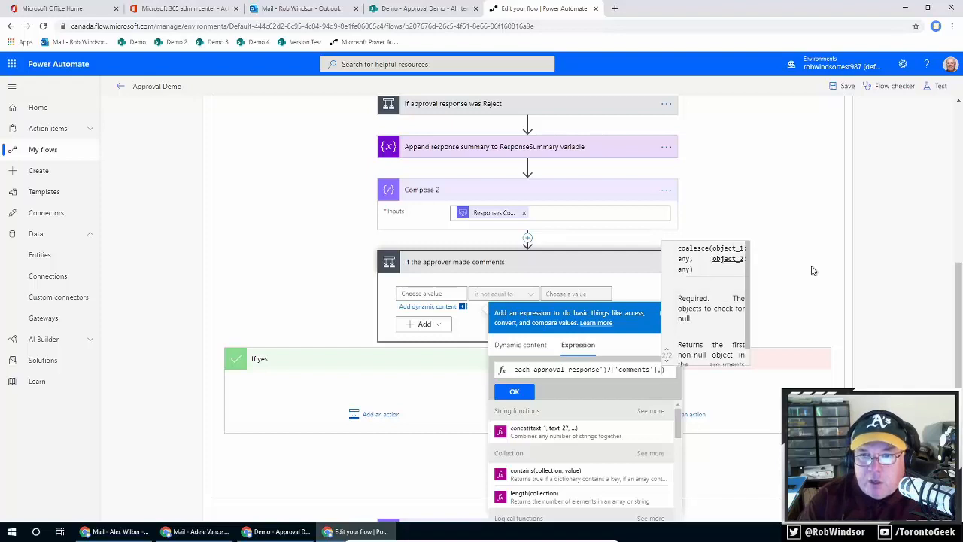
{"action": "type", "text": "''"}
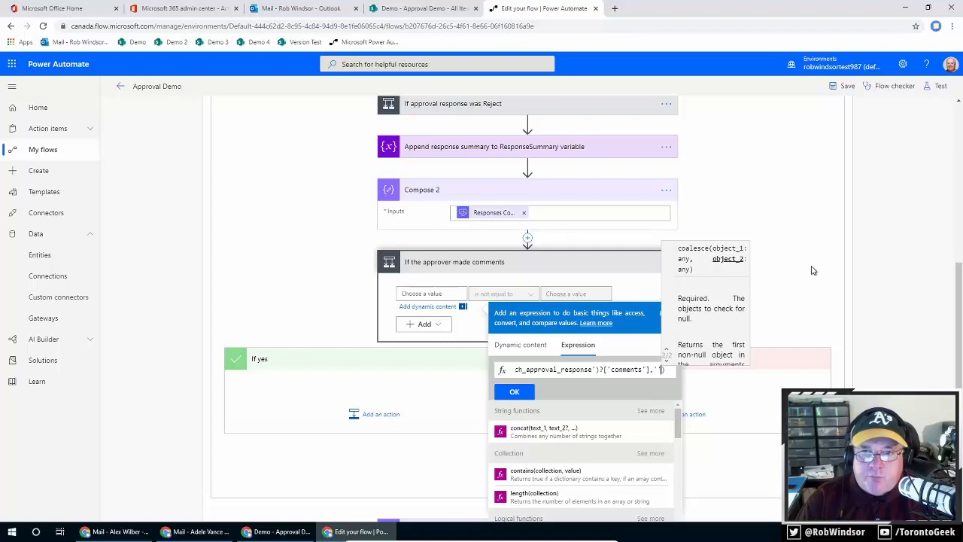
{"action": "left_click", "coordinate": [512, 393]}
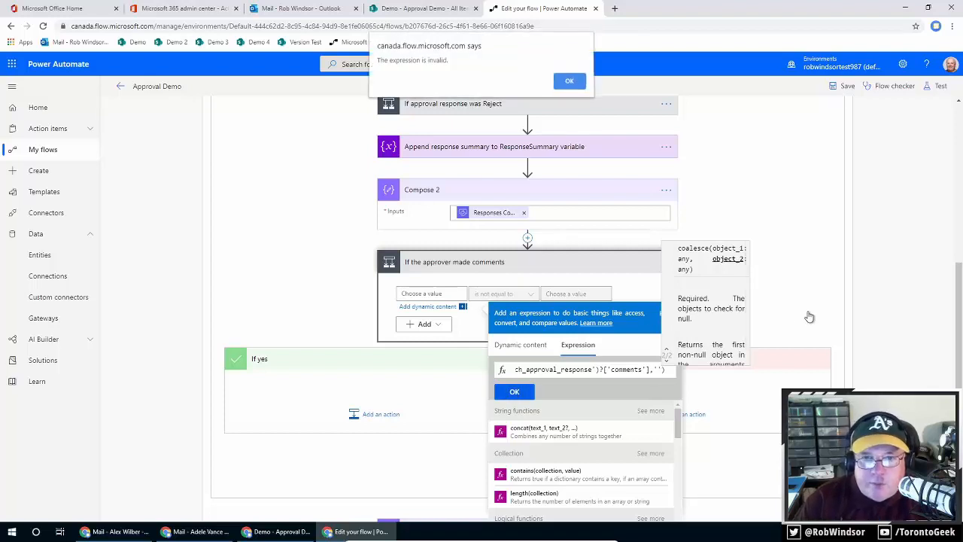
{"action": "left_click", "coordinate": [574, 88]}
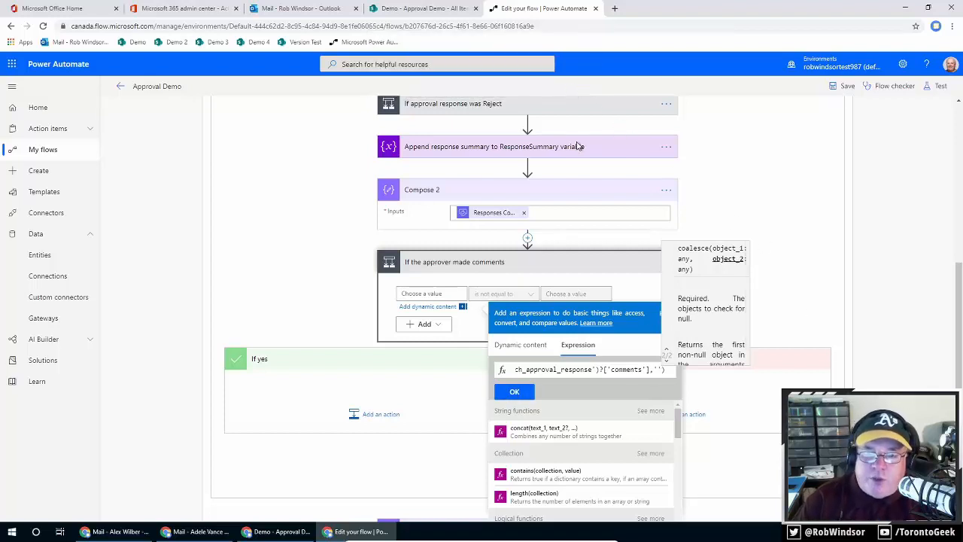
{"action": "left_click", "coordinate": [515, 392]}
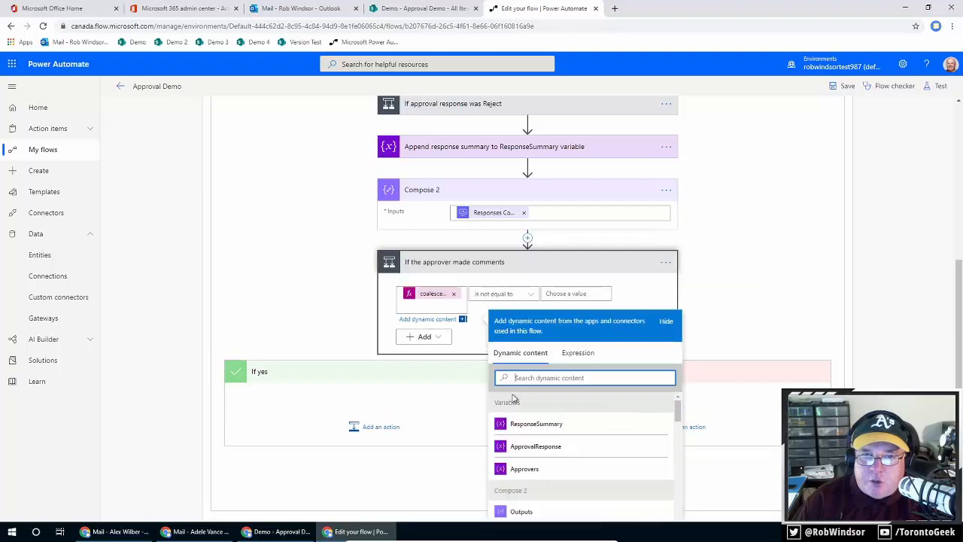
{"action": "left_click", "coordinate": [767, 287]}
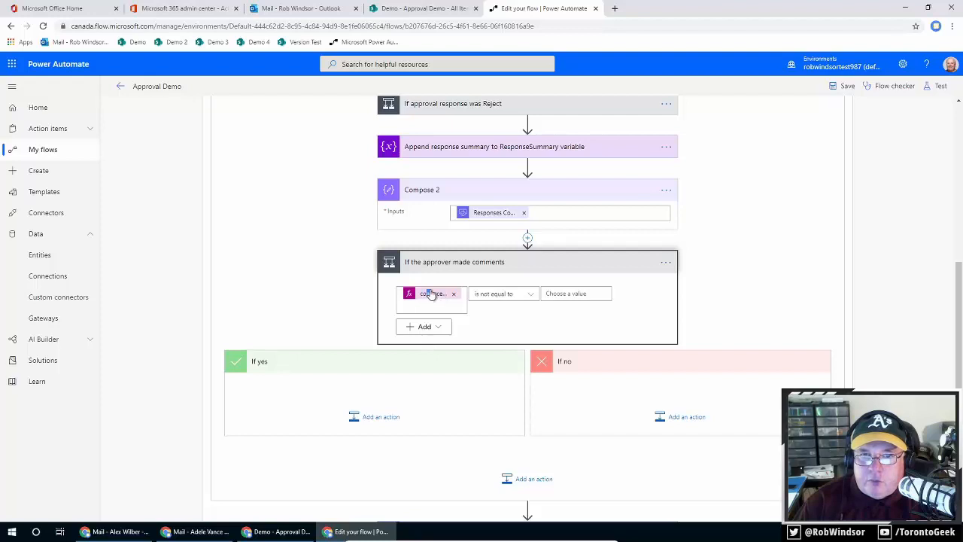
{"action": "left_click", "coordinate": [789, 219]}
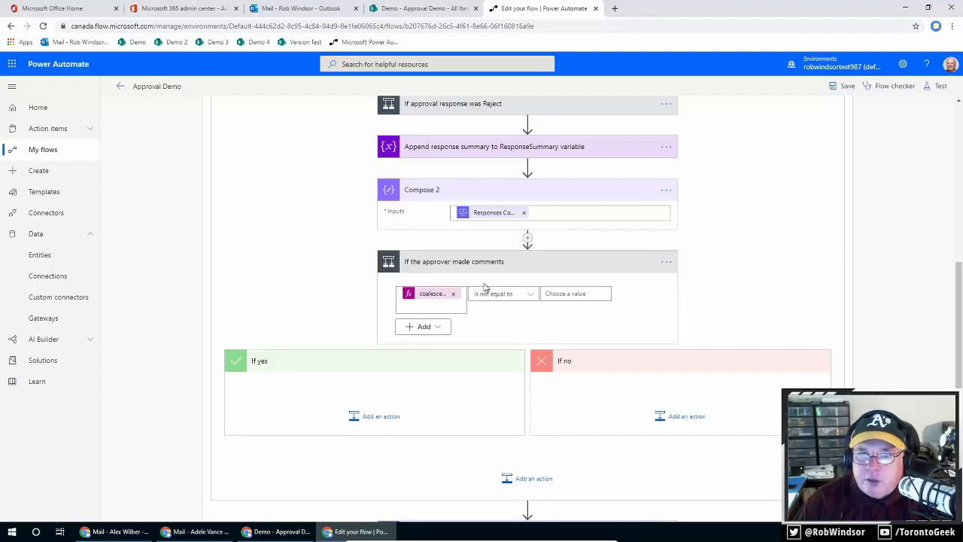
Step: Try to wrap the existing coalesce expression in the comments condition's first value in a length() function
{"action": "left_click", "coordinate": [435, 296]}
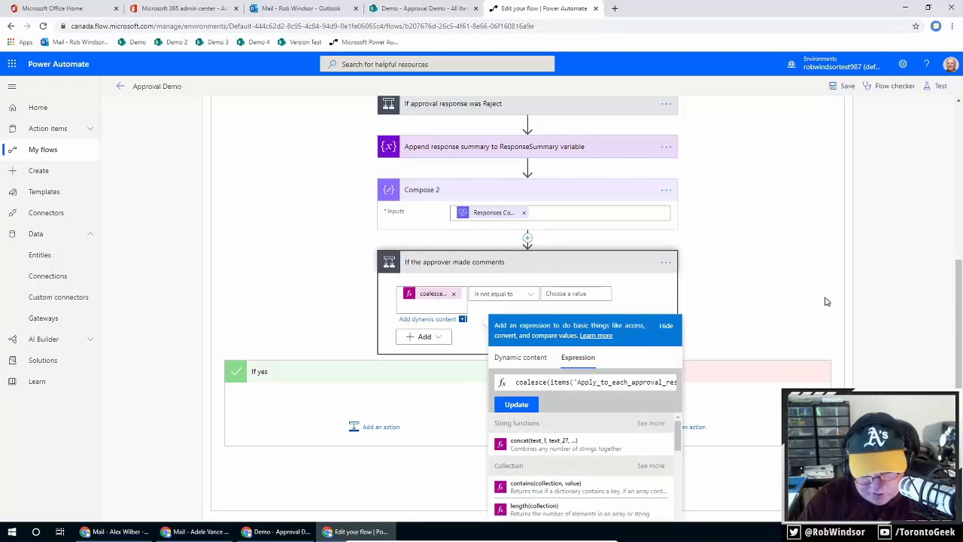
{"action": "type", "text": "le"}
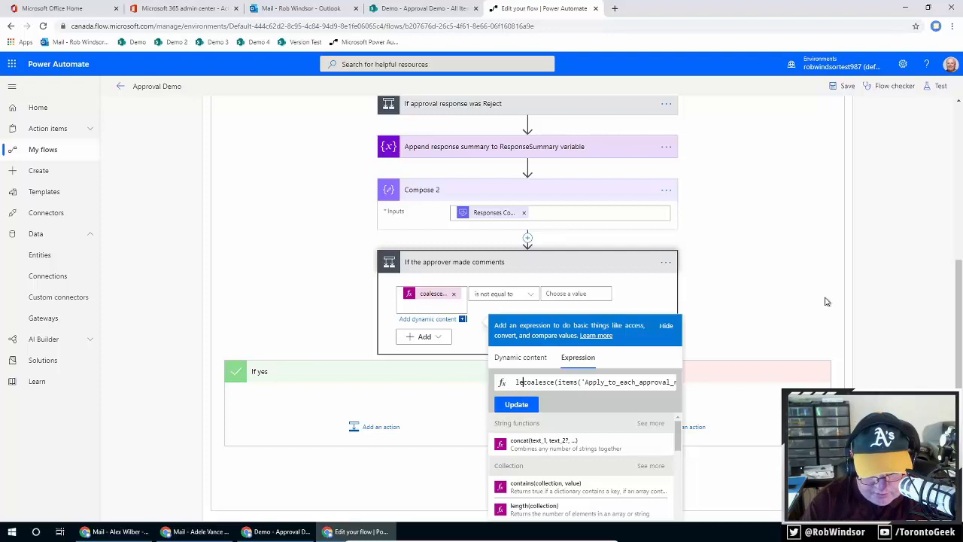
{"action": "type", "text": "ngth"}
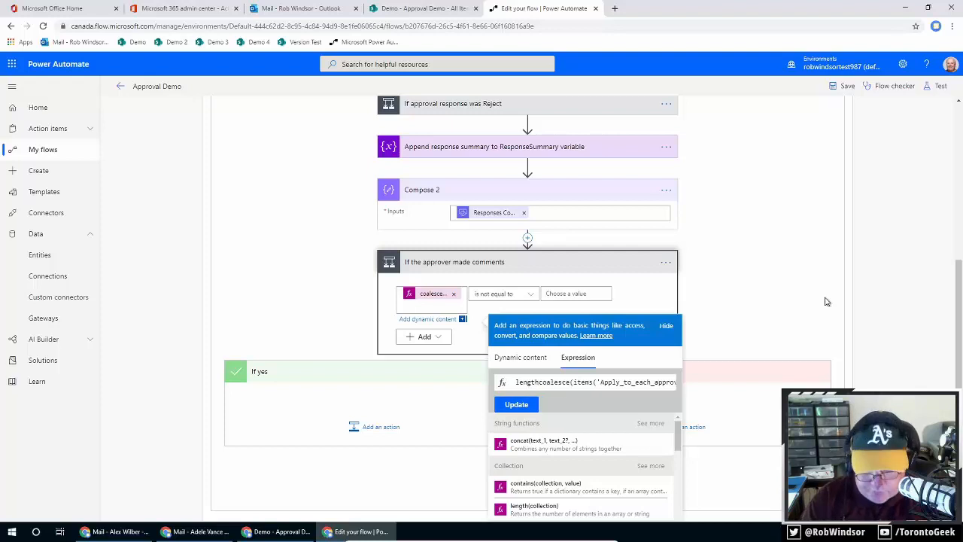
{"action": "type", "text": "("}
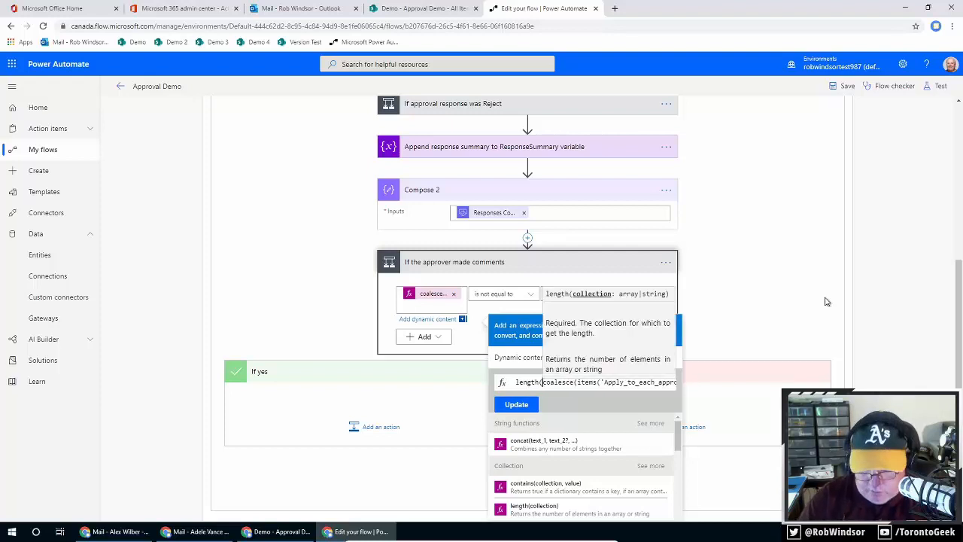
{"action": "key", "text": "End"}
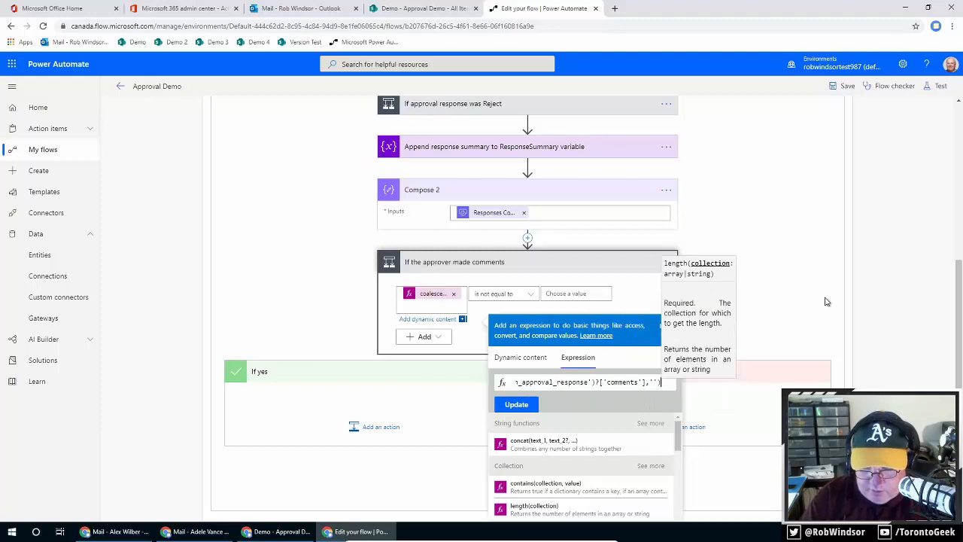
{"action": "type", "text": ")"}
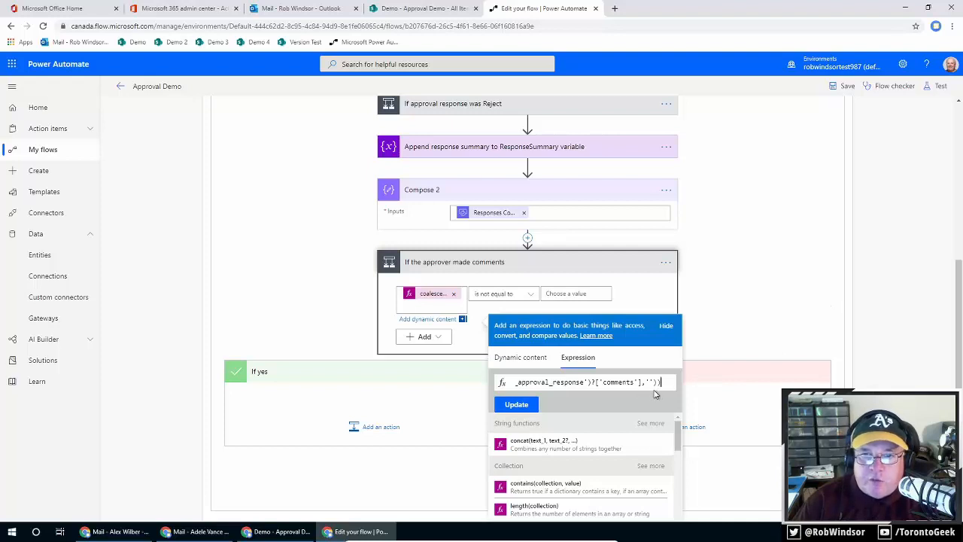
{"action": "left_click", "coordinate": [516, 407]}
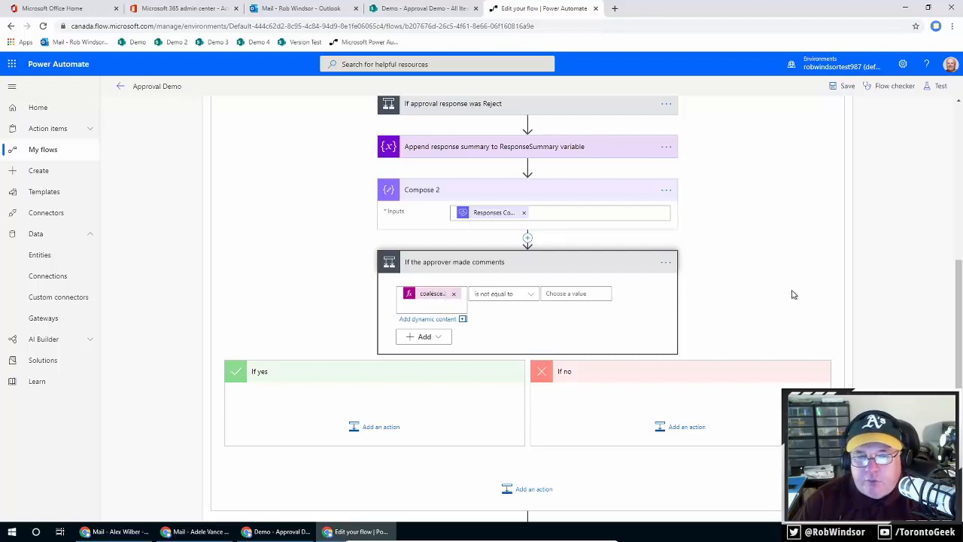
Step: Cut the coalesce expression text from the comments condition's first value and remove the expression token
{"action": "left_click", "coordinate": [442, 294]}
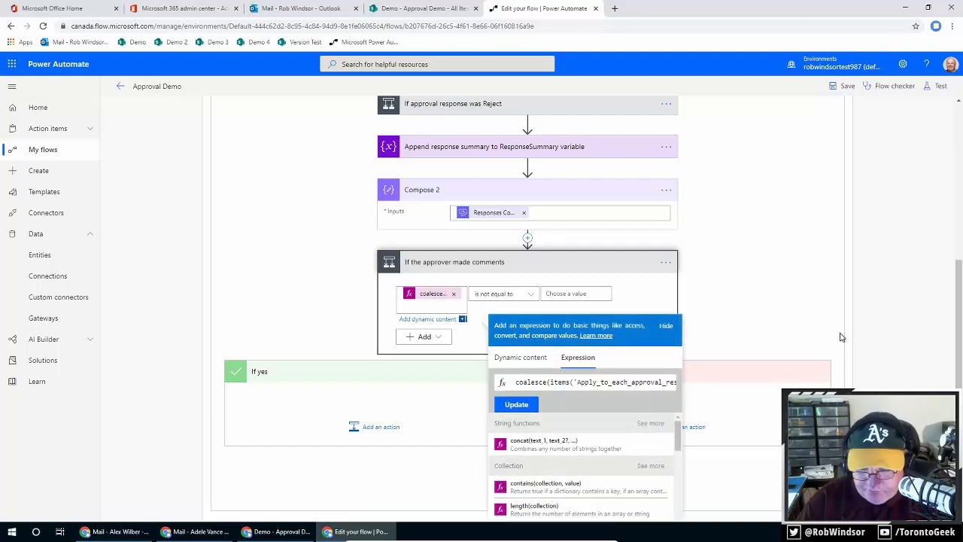
{"action": "key", "text": "ctrl+a"}
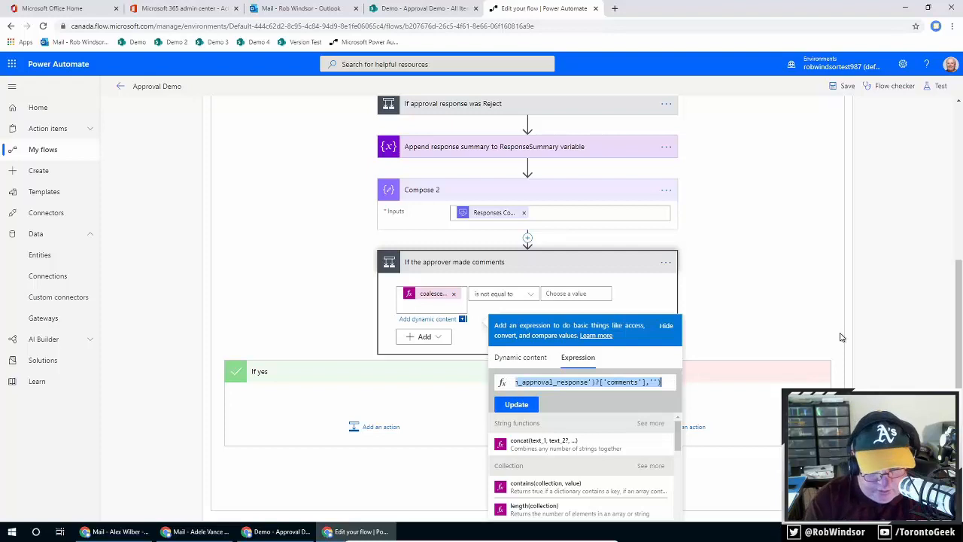
{"action": "key", "text": "ctrl+x"}
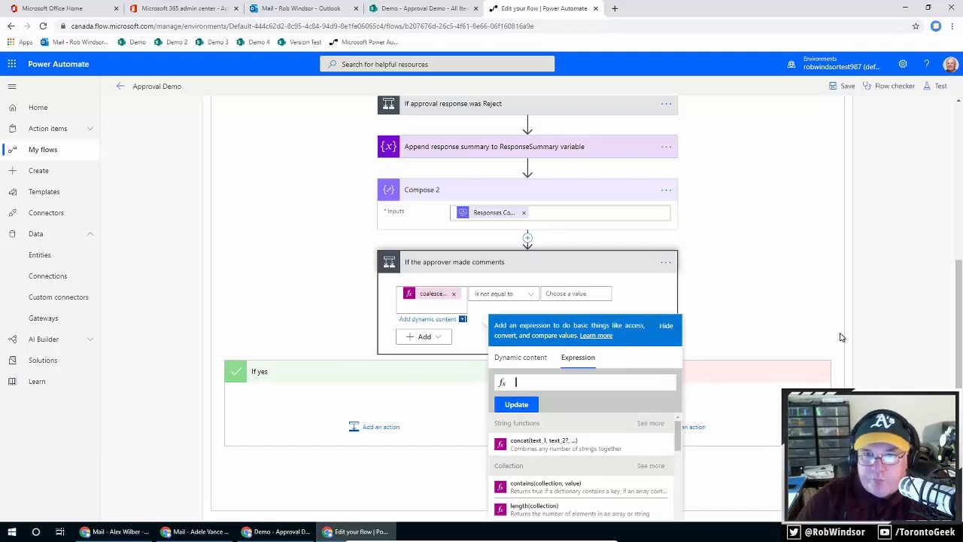
{"action": "left_click", "coordinate": [839, 335]}
{"action": "left_click", "coordinate": [456, 296]}
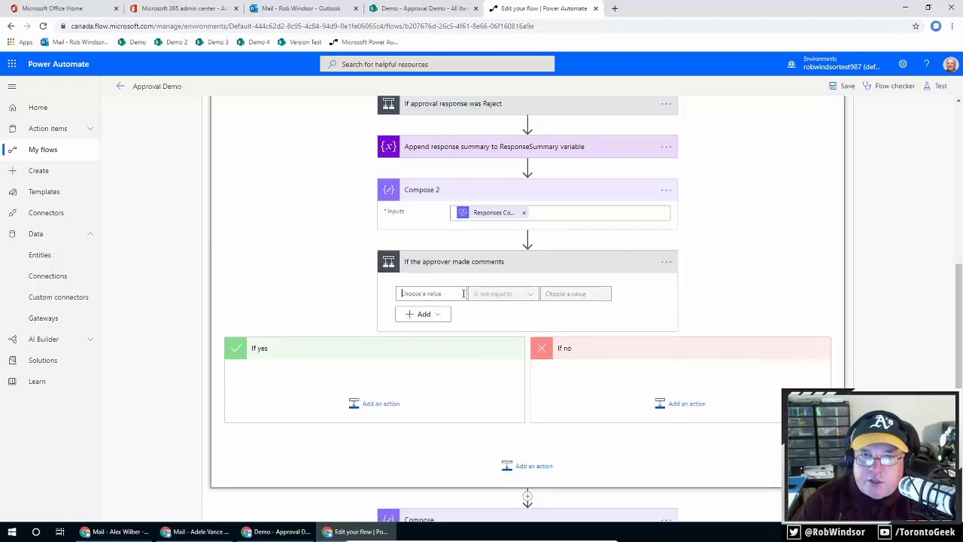
Step: Set the comments condition's first value to the expression length(coalesce(items('Apply_to_each_approval_response')?['comments'],''))
{"action": "left_click", "coordinate": [589, 350]}
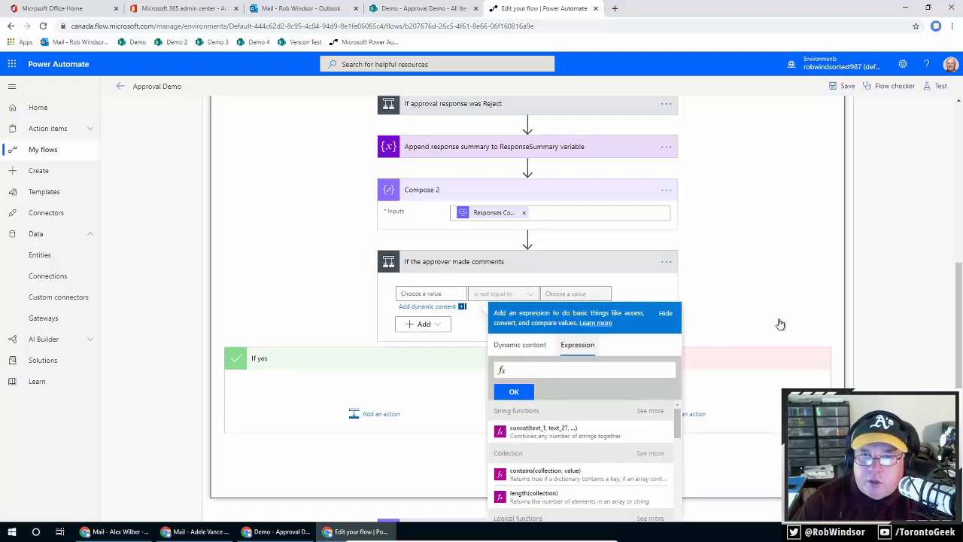
{"action": "type", "text": "length("}
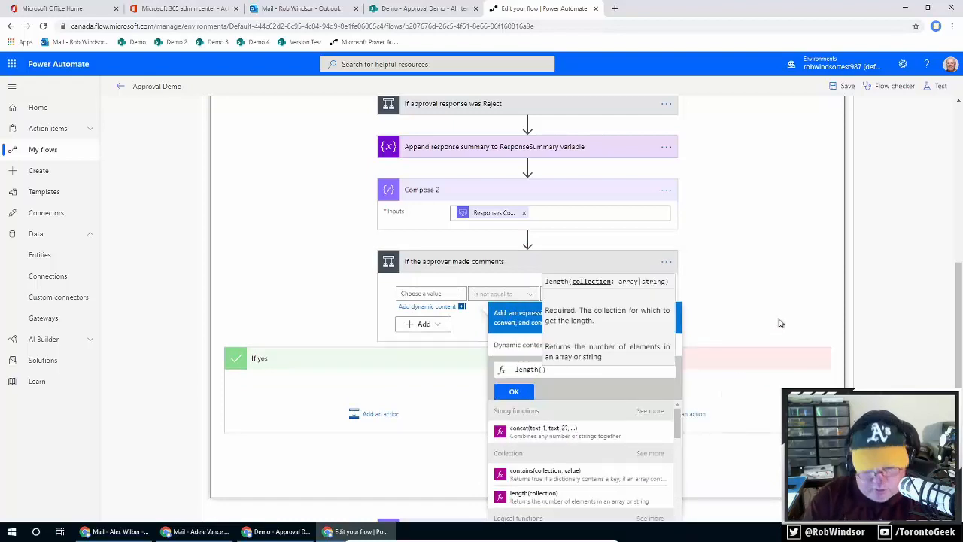
{"action": "key", "text": "ctrl+v"}
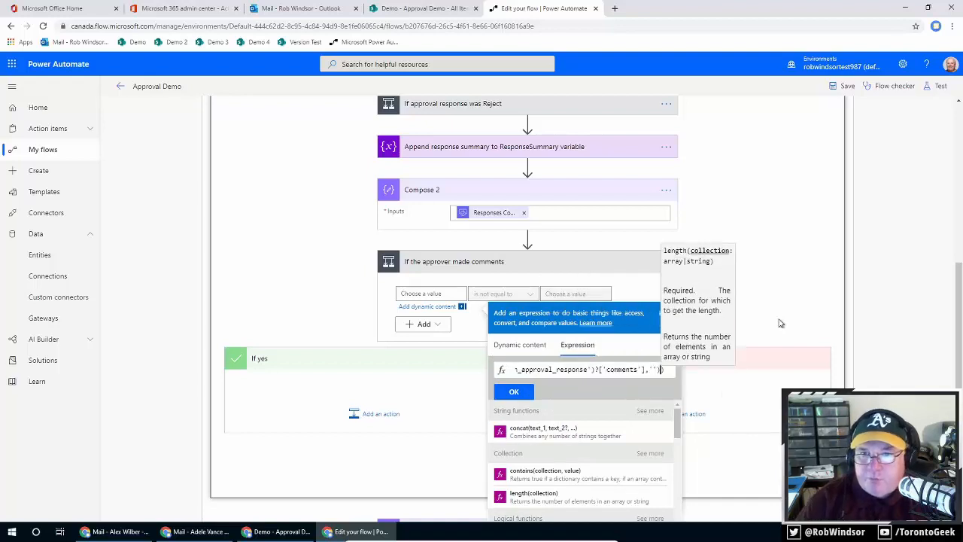
{"action": "left_click", "coordinate": [504, 393]}
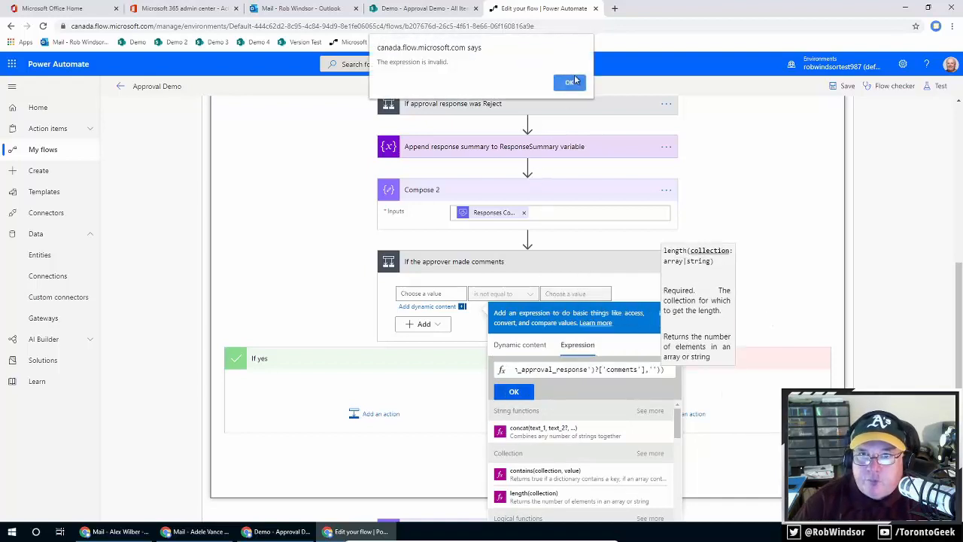
{"action": "left_click", "coordinate": [570, 82]}
{"action": "left_click", "coordinate": [514, 393]}
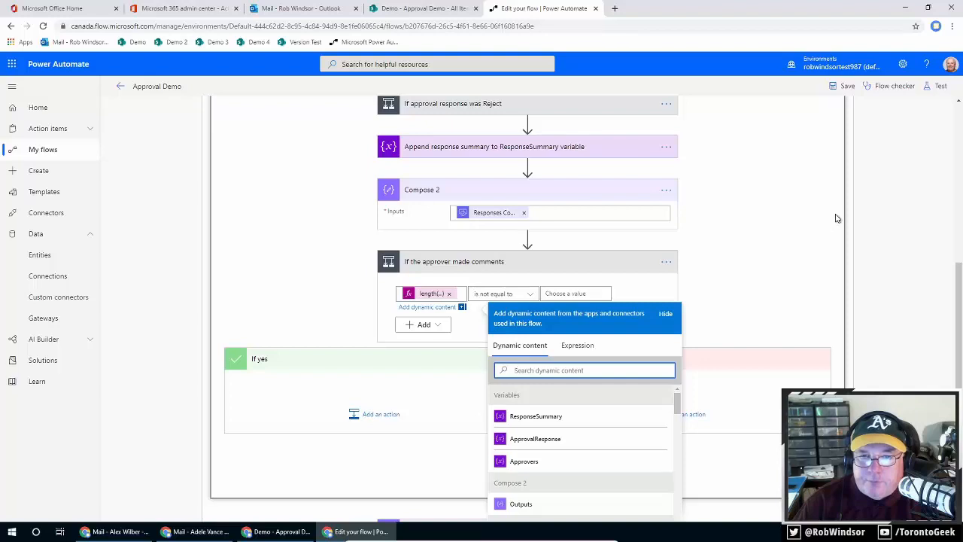
{"action": "left_click", "coordinate": [835, 217]}
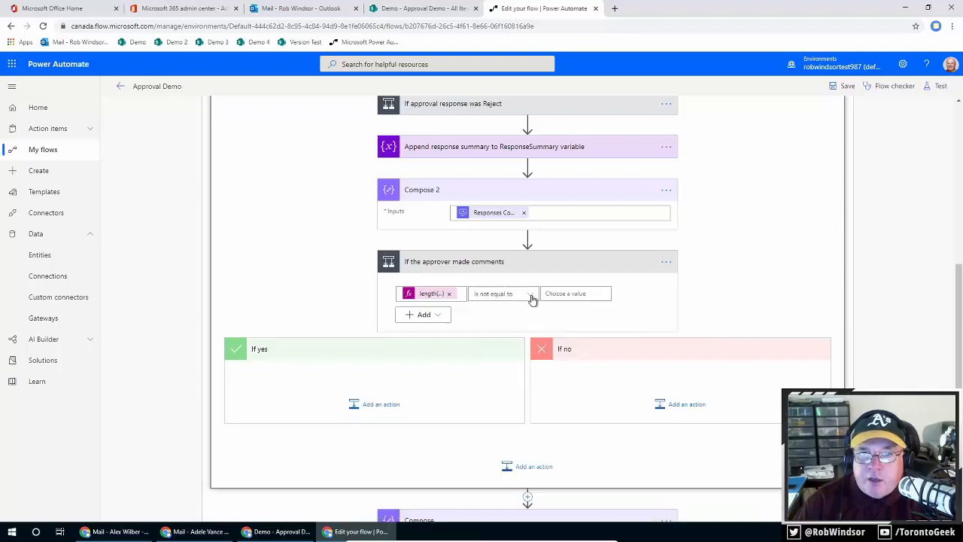
Step: Set the comments condition's operator to "is greater than" and its comparison value to 0
{"action": "left_click", "coordinate": [532, 299]}
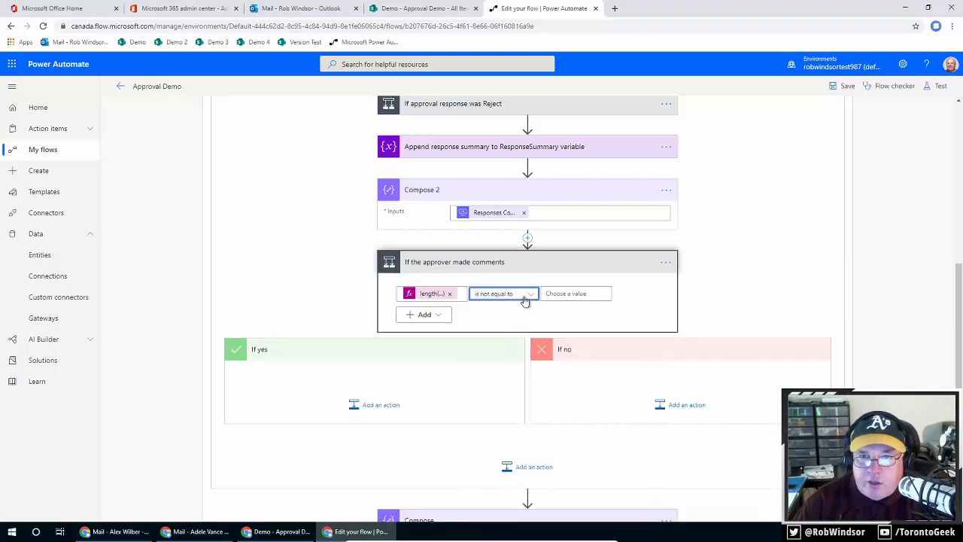
{"action": "left_click", "coordinate": [534, 294]}
{"action": "left_click", "coordinate": [500, 381]}
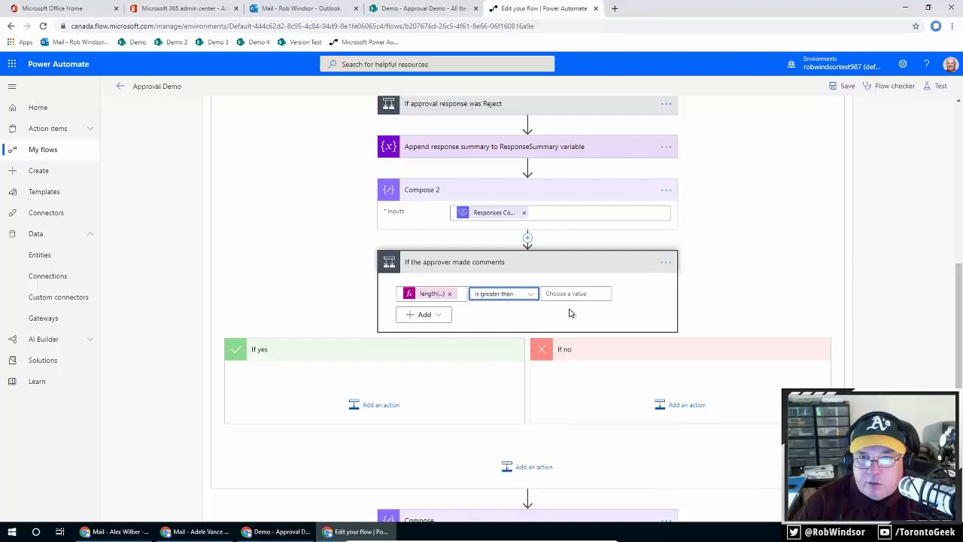
{"action": "left_click", "coordinate": [576, 294]}
{"action": "type", "text": "0"}
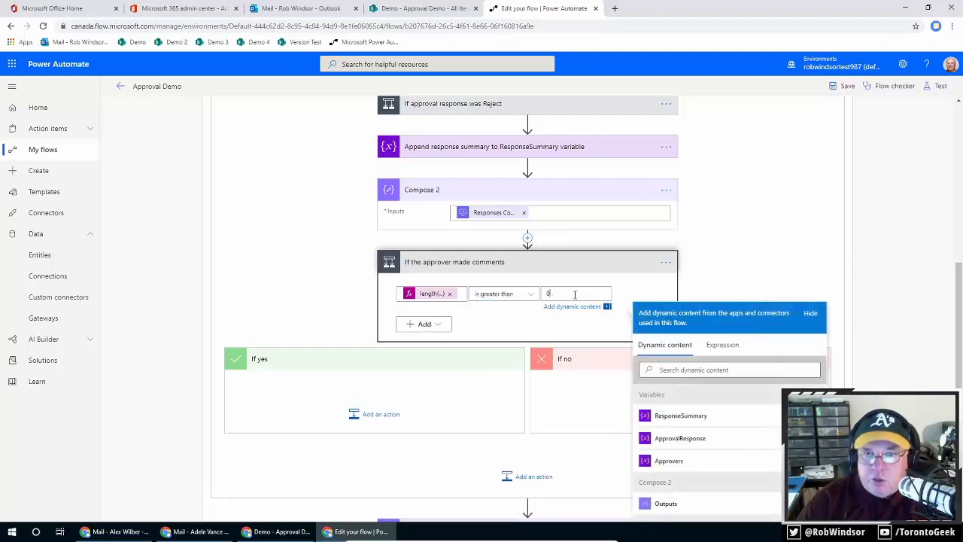
{"action": "left_click", "coordinate": [764, 258]}
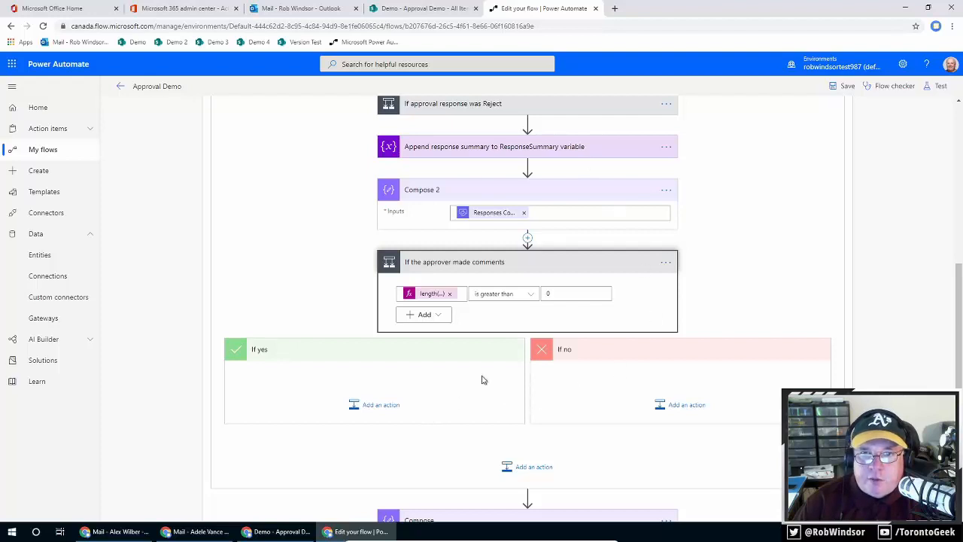
Step: Delete the Compose 2 action above the comments condition
{"action": "left_click", "coordinate": [666, 190]}
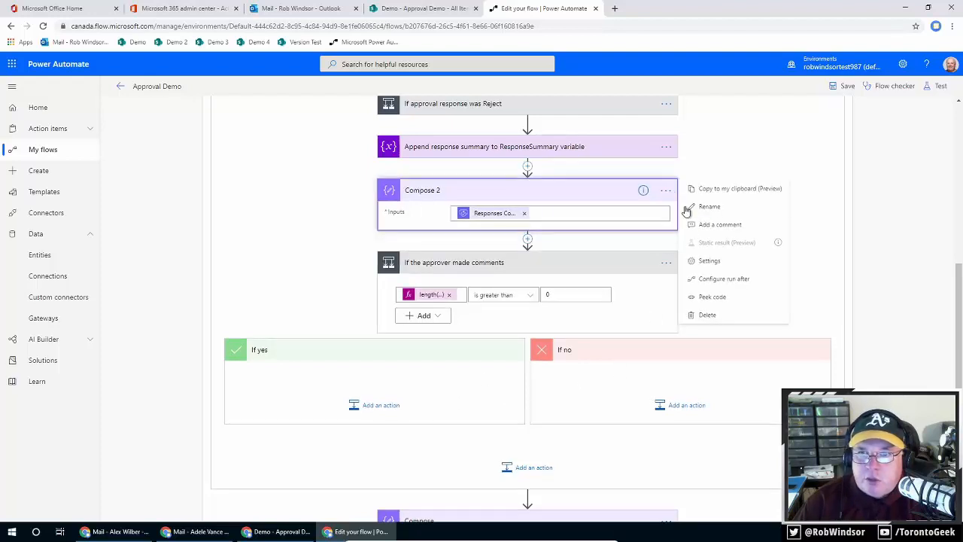
{"action": "left_click", "coordinate": [709, 315]}
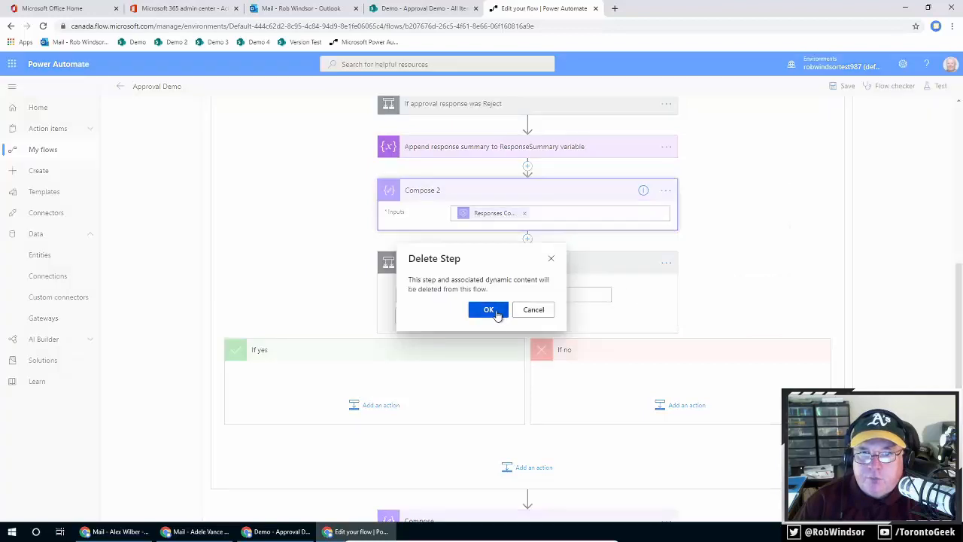
{"action": "left_click", "coordinate": [488, 309]}
Step: Add an "Append to string variable" action to the comments condition's If yes branch, targeting the ResponseSummary variable
{"action": "left_click", "coordinate": [387, 336]}
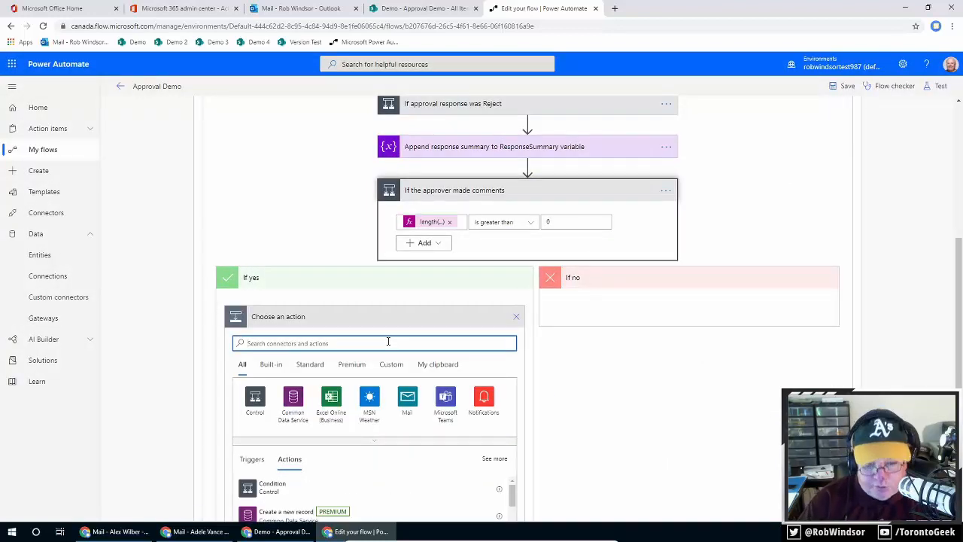
{"action": "type", "text": "var"}
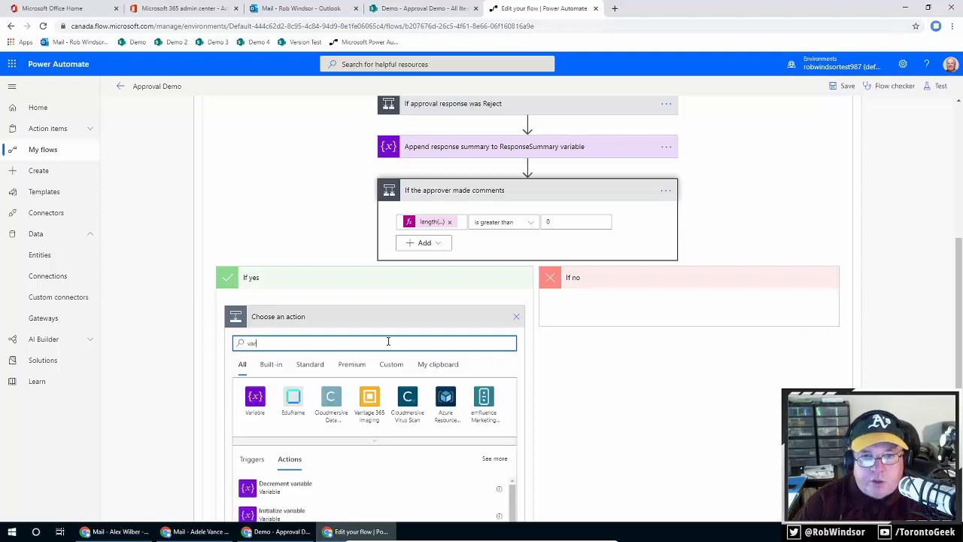
{"action": "scroll", "coordinate": [380, 384], "scroll_direction": "down", "scroll_amount": 1}
{"action": "scroll", "coordinate": [374, 426], "scroll_direction": "down", "scroll_amount": 2}
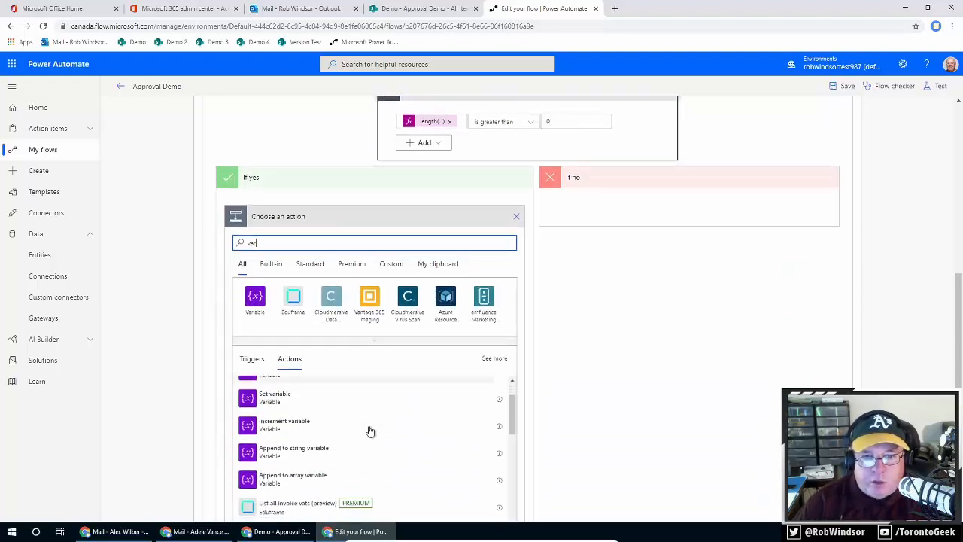
{"action": "left_click", "coordinate": [310, 445]}
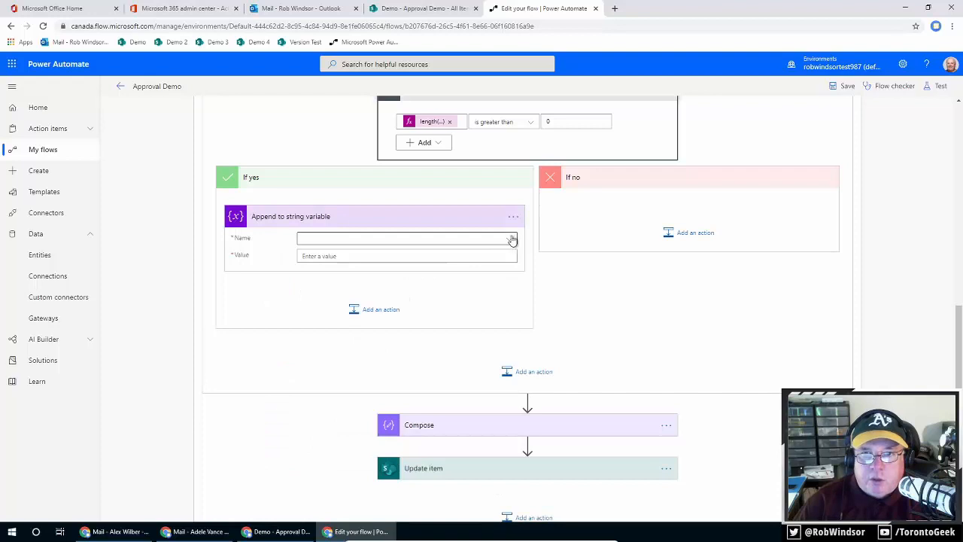
{"action": "left_click", "coordinate": [509, 240]}
{"action": "left_click", "coordinate": [500, 240]}
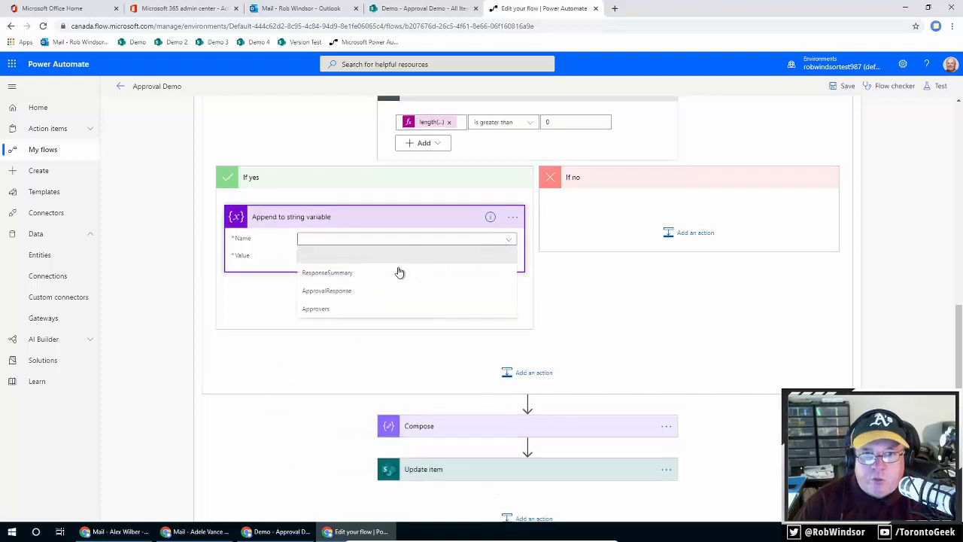
{"action": "left_click", "coordinate": [391, 274]}
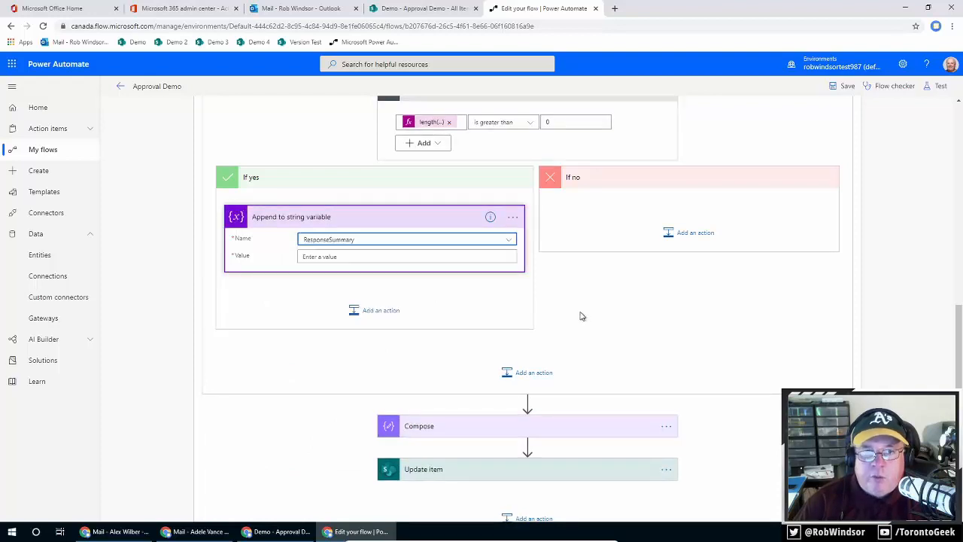
Step: Set the append action's value to a line break followed by "Comments:" and the Responses Comments dynamic content
{"action": "left_click", "coordinate": [458, 257]}
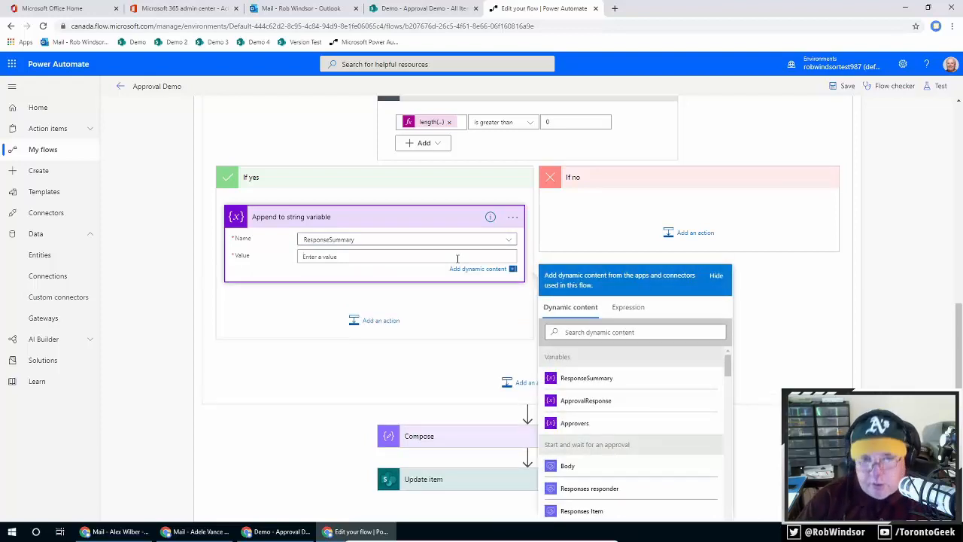
{"action": "key", "text": "Return"}
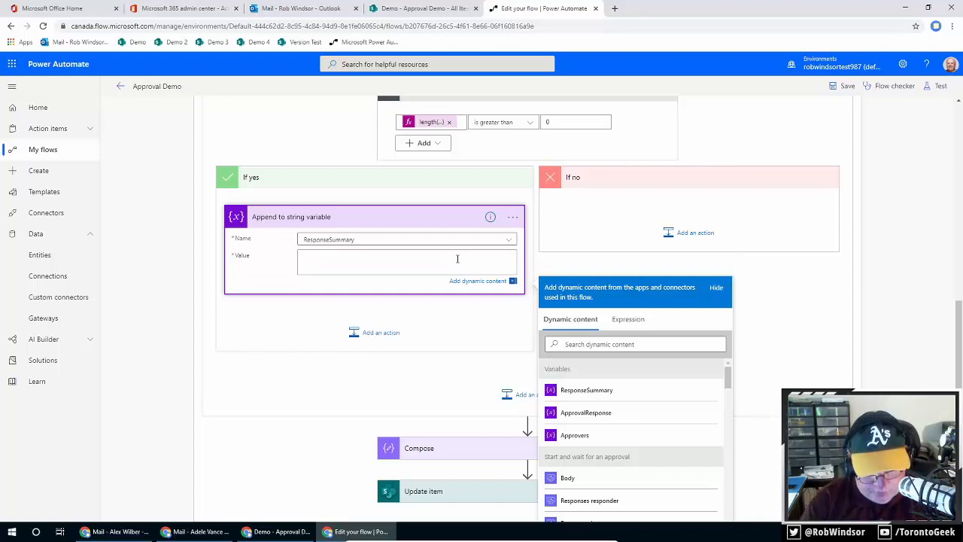
{"action": "type", "text": "Comments:"}
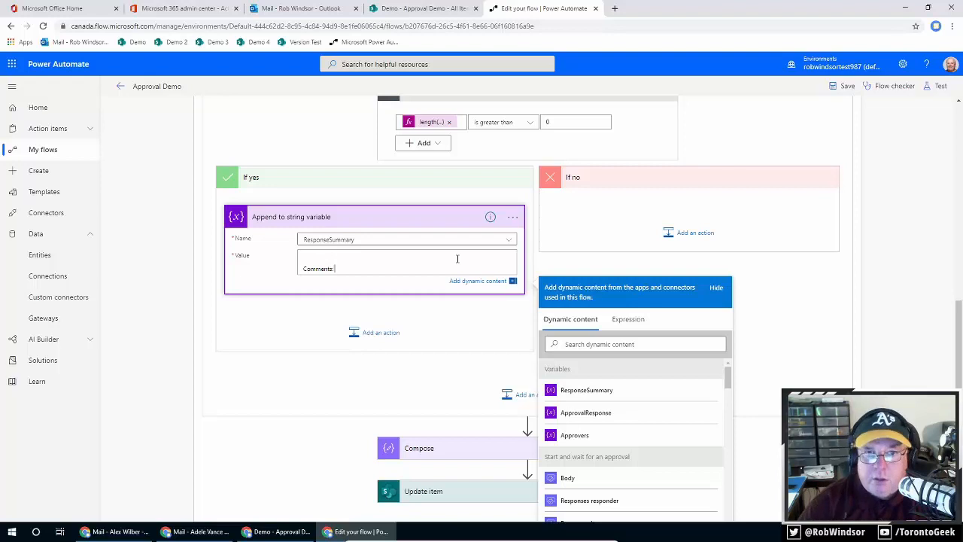
{"action": "scroll", "coordinate": [868, 320], "scroll_direction": "down", "scroll_amount": 1}
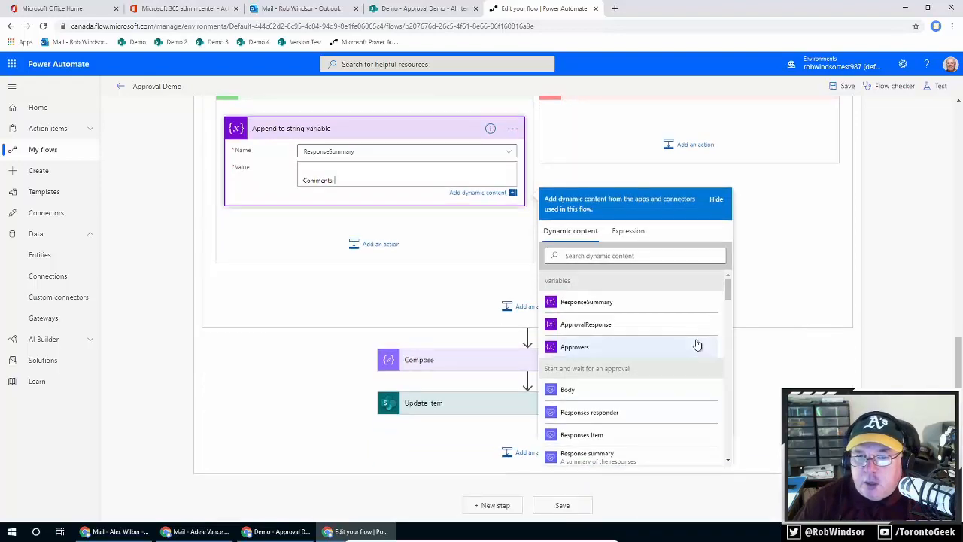
{"action": "scroll", "coordinate": [696, 344], "scroll_direction": "down", "scroll_amount": 6}
{"action": "scroll", "coordinate": [698, 344], "scroll_direction": "down", "scroll_amount": 5}
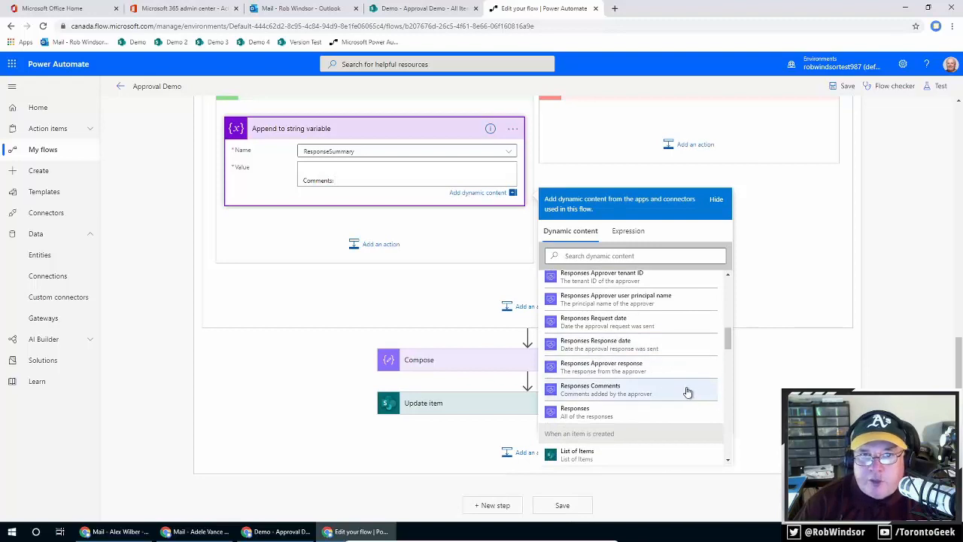
{"action": "left_click", "coordinate": [687, 392]}
{"action": "left_click", "coordinate": [906, 345]}
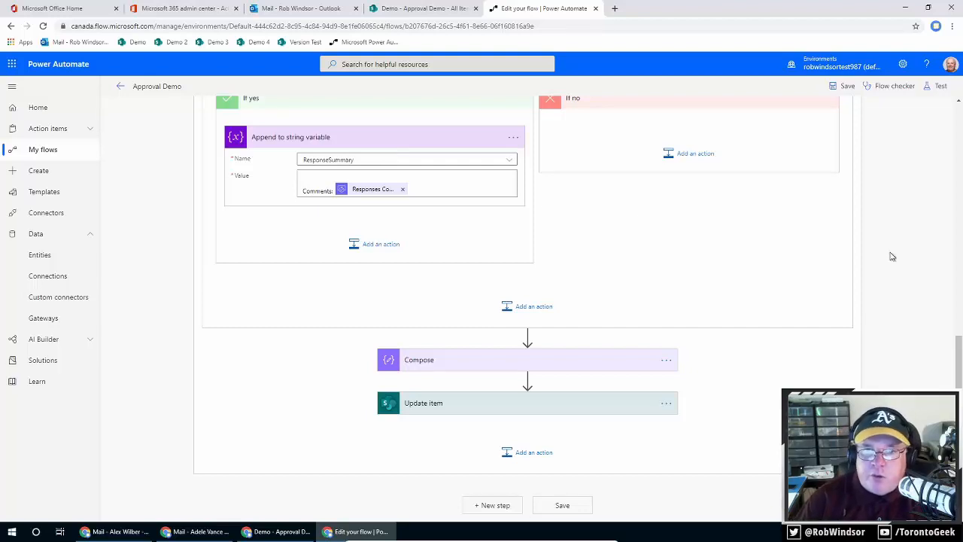
Step: Collapse the comments condition and add an "Append to string variable" action below it inside the approval response loop
{"action": "scroll", "coordinate": [908, 258], "scroll_direction": "up", "scroll_amount": 2}
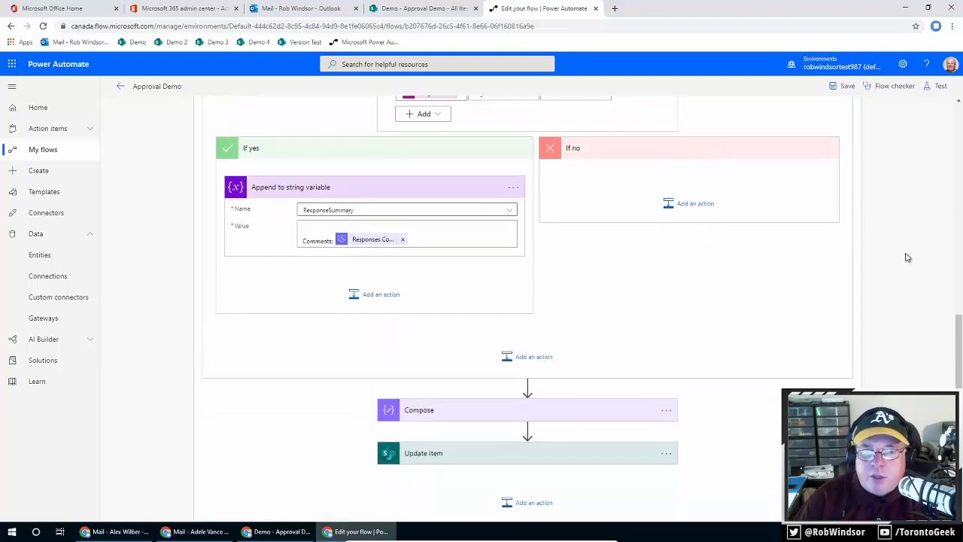
{"action": "scroll", "coordinate": [907, 257], "scroll_direction": "up", "scroll_amount": 1}
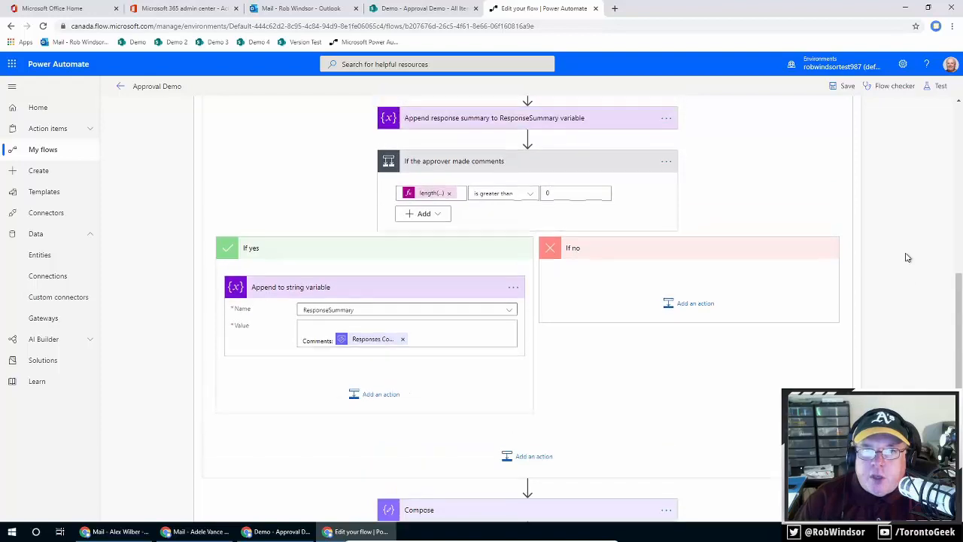
{"action": "left_click", "coordinate": [570, 165]}
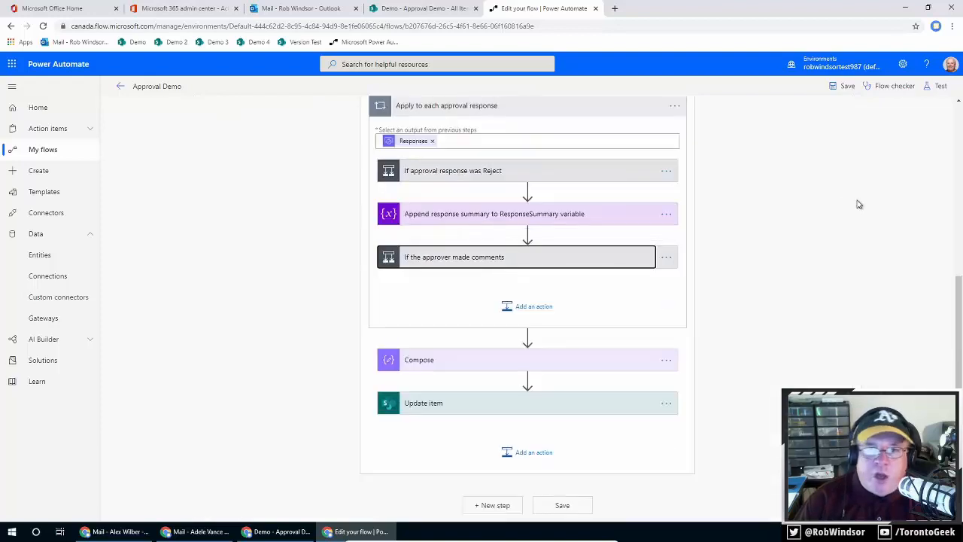
{"action": "left_click", "coordinate": [529, 310]}
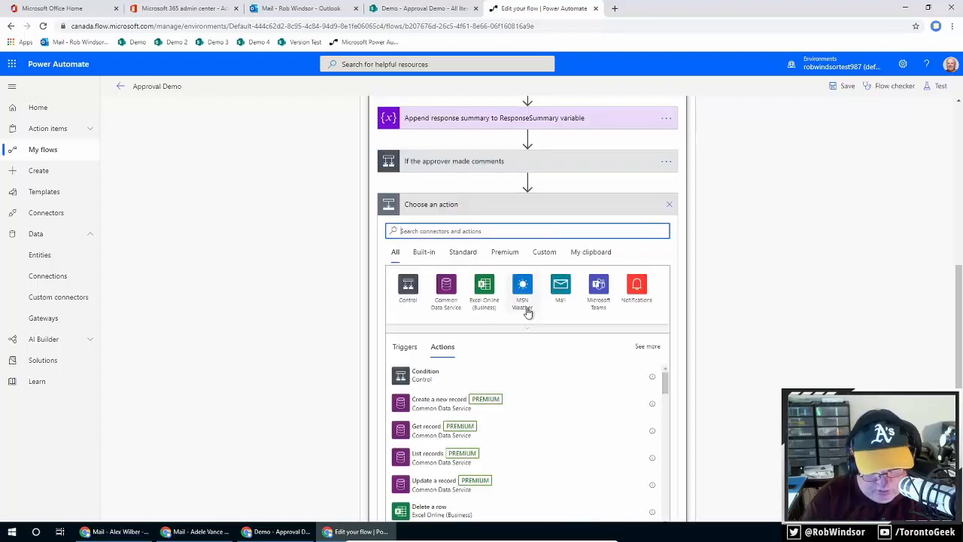
{"action": "type", "text": "var"}
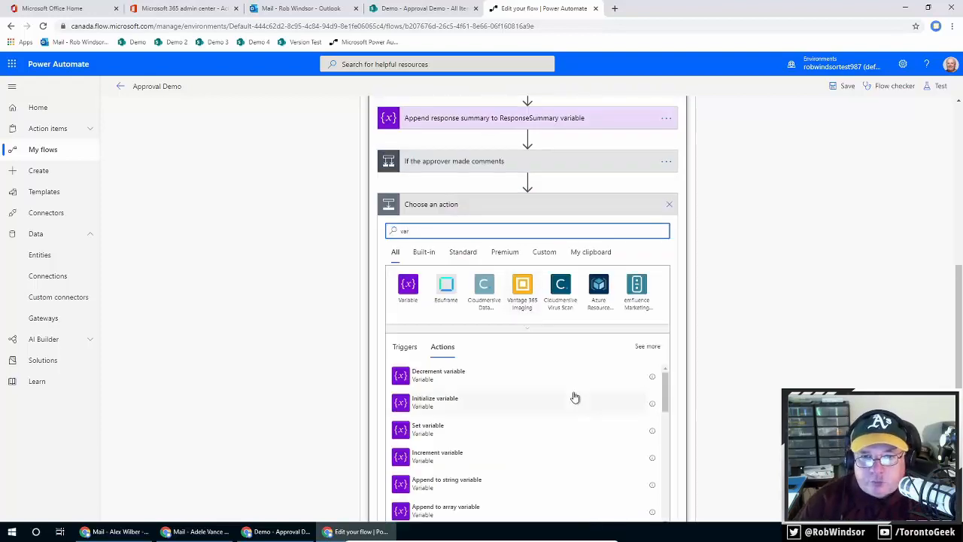
{"action": "scroll", "coordinate": [575, 396], "scroll_direction": "down", "scroll_amount": 1}
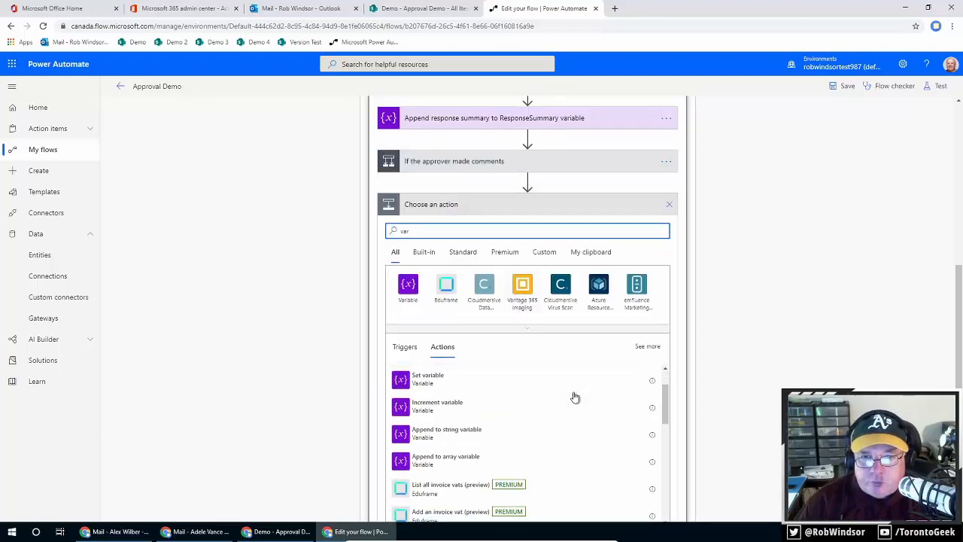
{"action": "left_click", "coordinate": [474, 434]}
Step: Target the new append action at the ApprovalResponse variable with line breaks as its value, and save the flow
{"action": "left_click", "coordinate": [607, 243]}
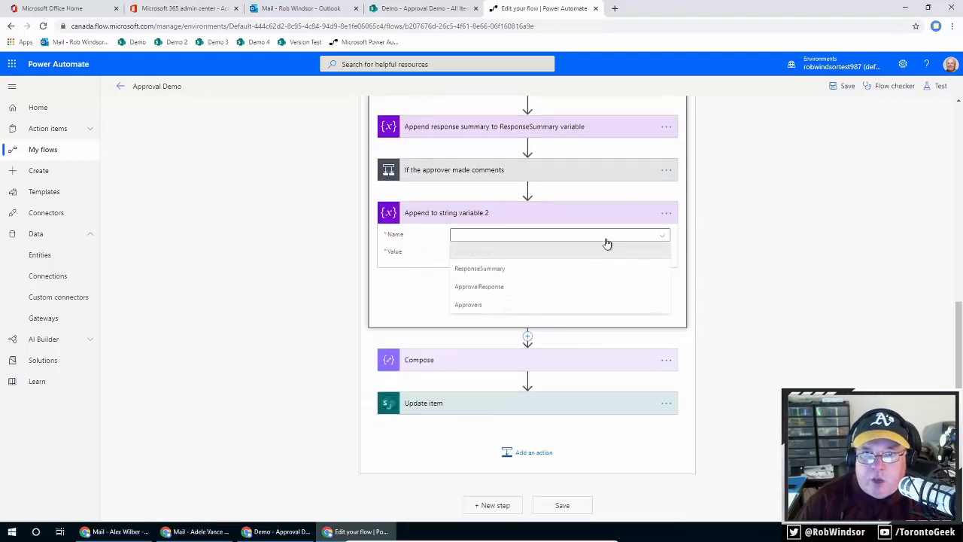
{"action": "left_click", "coordinate": [564, 287]}
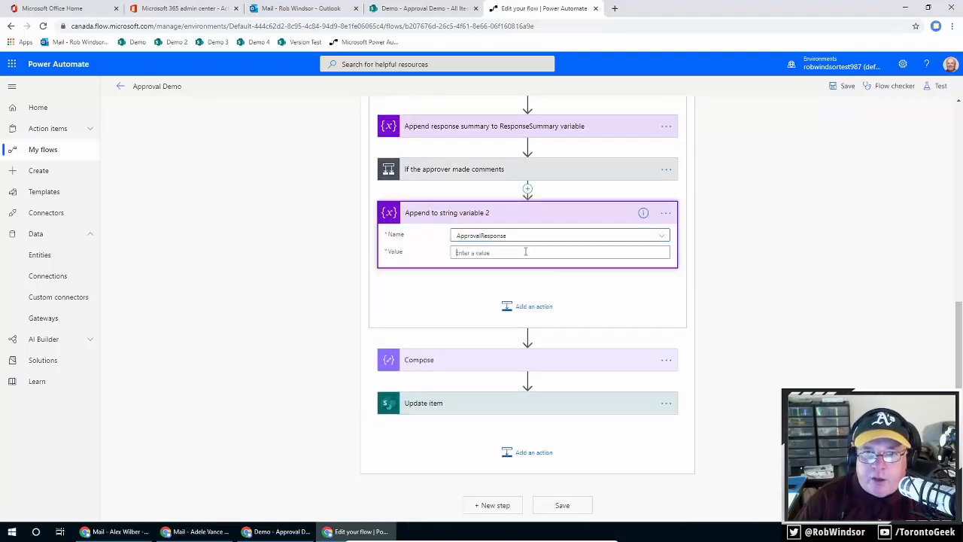
{"action": "left_click", "coordinate": [529, 253]}
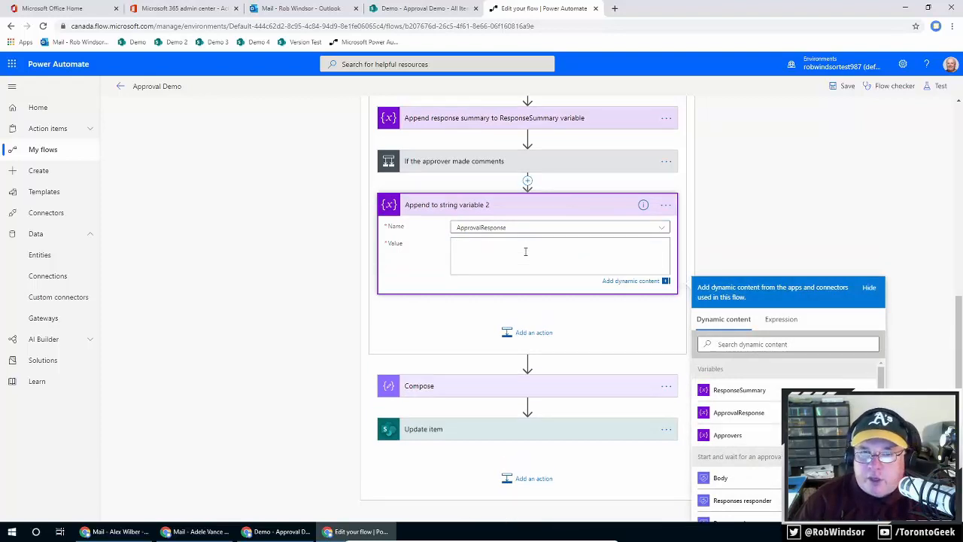
{"action": "left_click", "coordinate": [845, 88]}
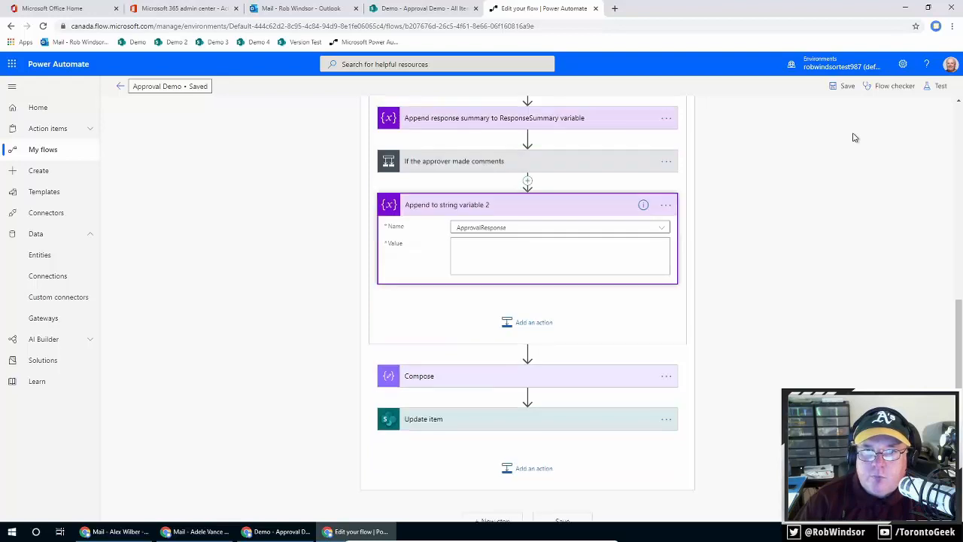
Step: Replace the Update item action's Approval Summary content with the ResponseSummary variable and save the flow
{"action": "left_click", "coordinate": [606, 426]}
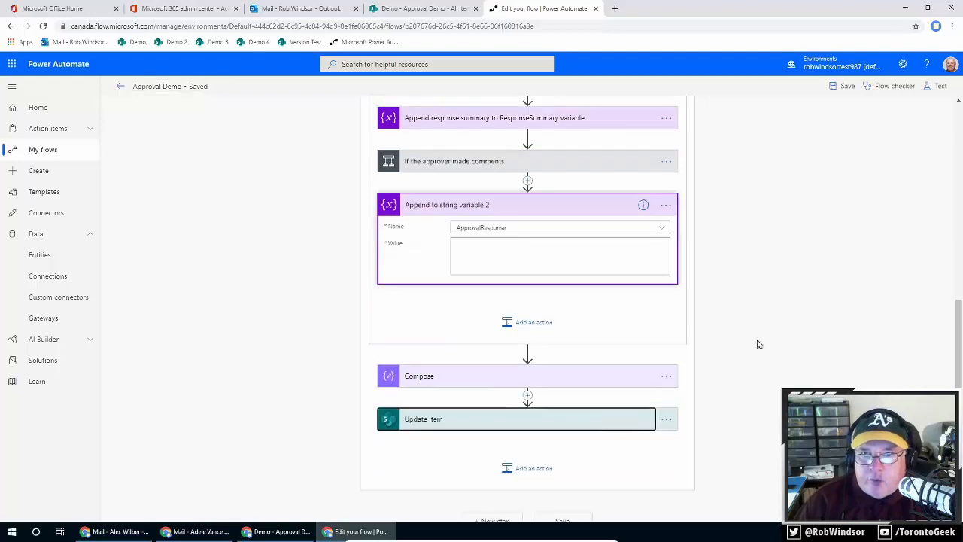
{"action": "scroll", "coordinate": [849, 300], "scroll_direction": "down", "scroll_amount": 4}
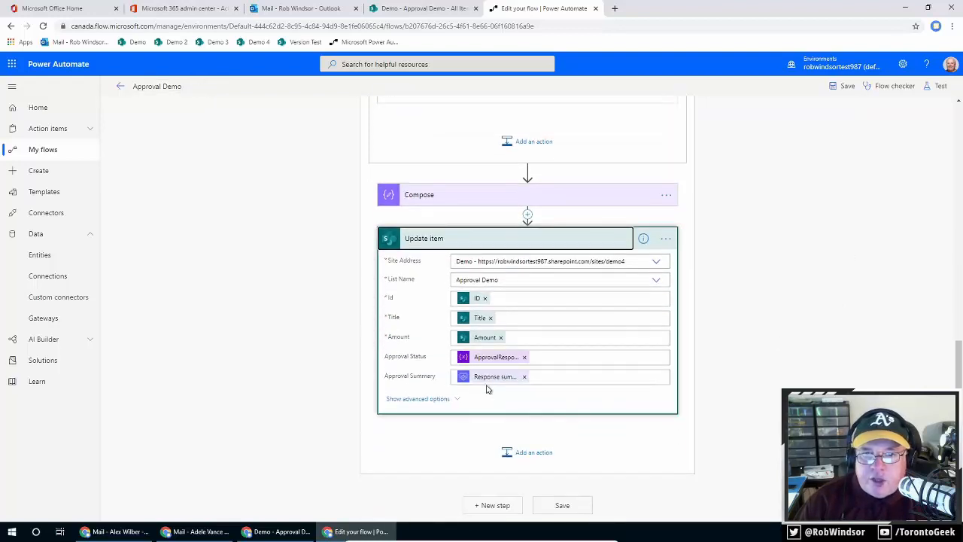
{"action": "left_click", "coordinate": [525, 377]}
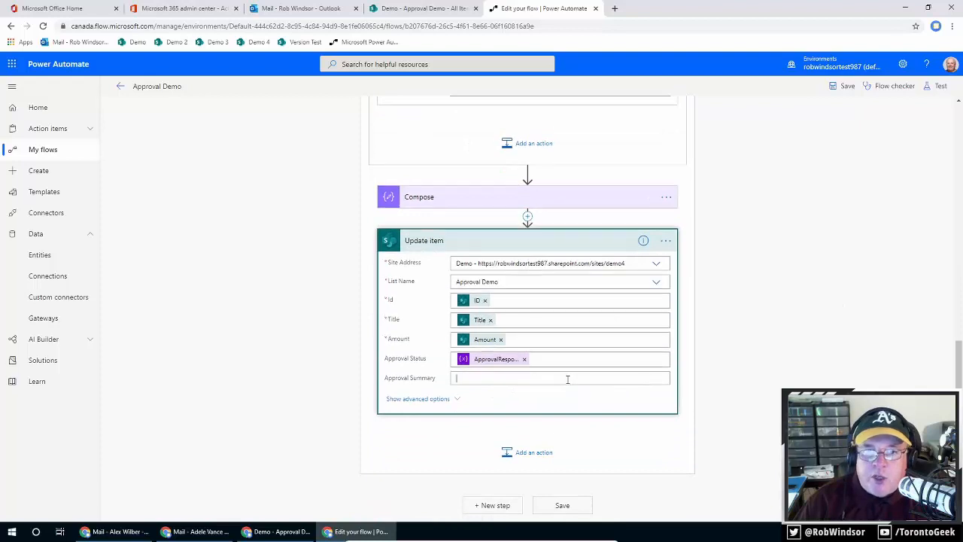
{"action": "left_click", "coordinate": [568, 378]}
{"action": "scroll", "coordinate": [742, 287], "scroll_direction": "up", "scroll_amount": 1}
{"action": "scroll", "coordinate": [743, 288], "scroll_direction": "down", "scroll_amount": 2}
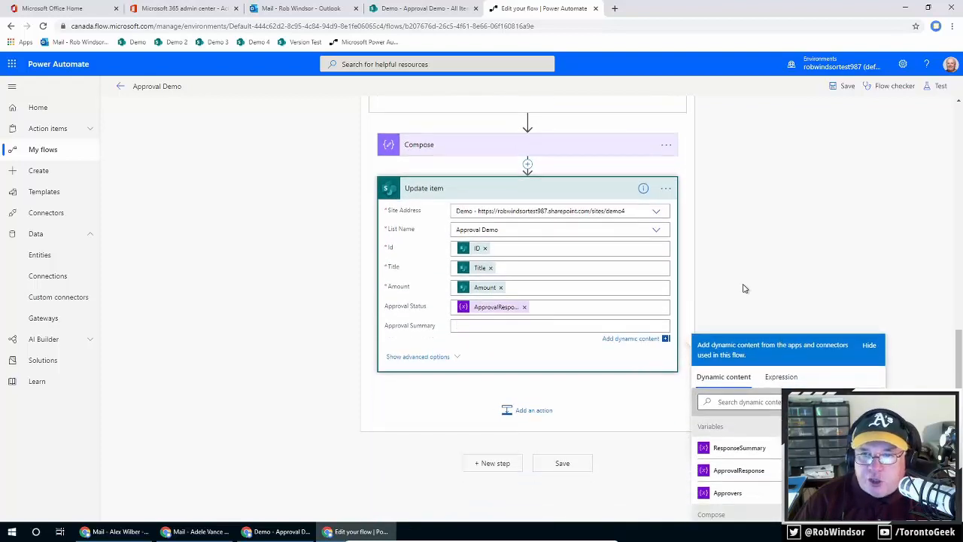
{"action": "left_click", "coordinate": [756, 448]}
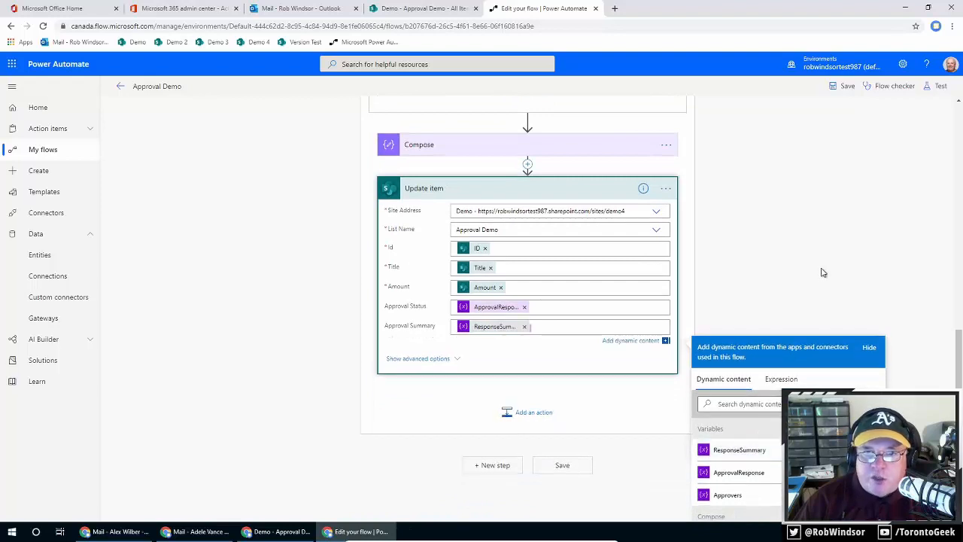
{"action": "left_click", "coordinate": [846, 88]}
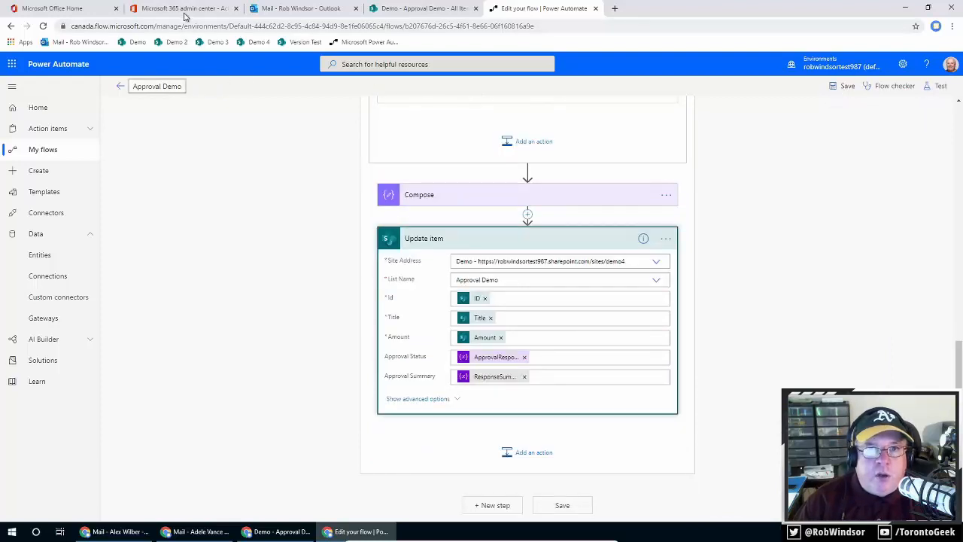
Step: Switch to the SharePoint Approval Demo list and create an item titled "Item 11" with an amount of 1500
{"action": "left_click", "coordinate": [283, 529]}
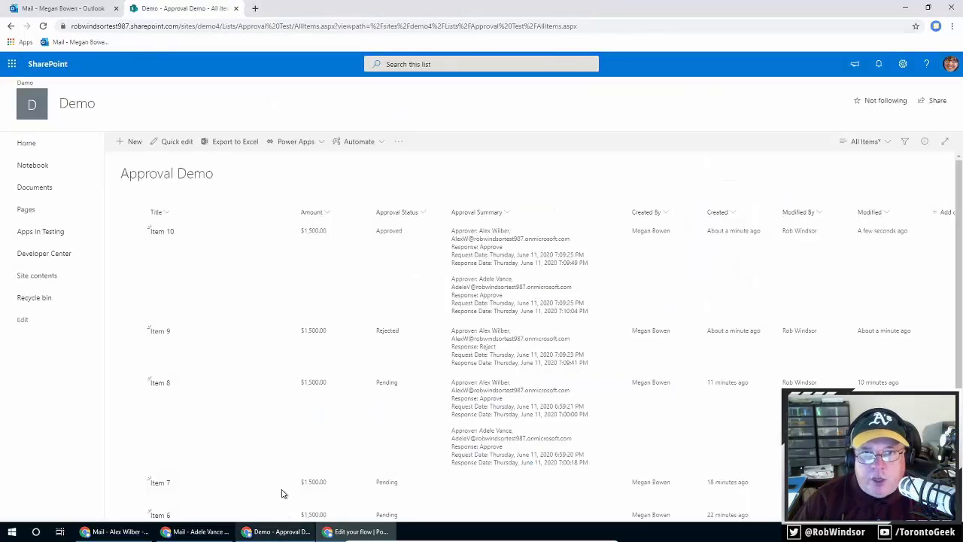
{"action": "left_click", "coordinate": [132, 143]}
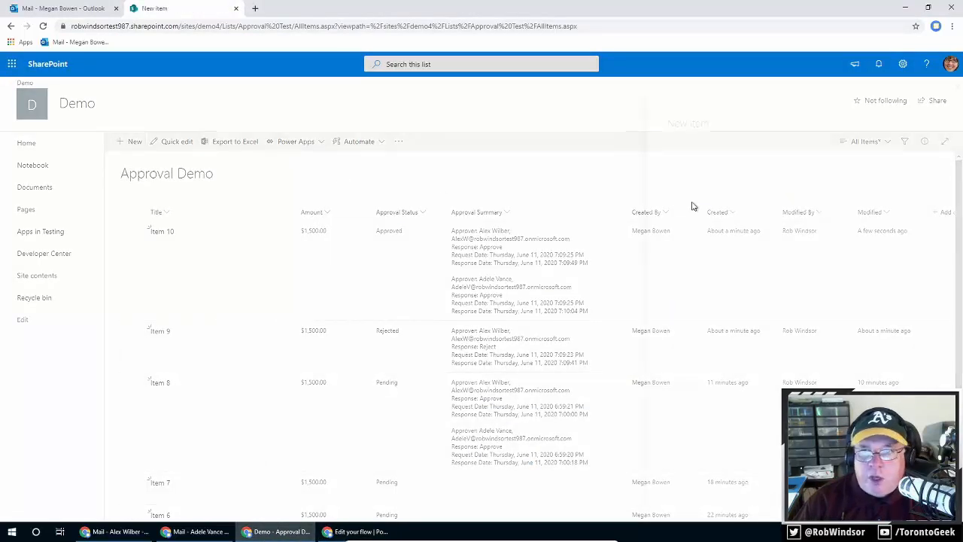
{"action": "type", "text": "Item 11"}
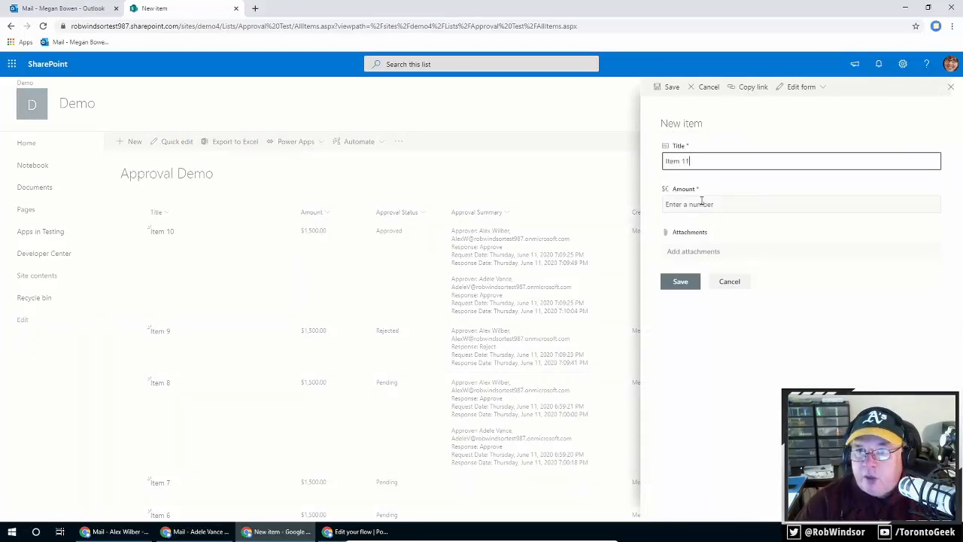
{"action": "key", "text": "ctrl+a"}
{"action": "left_click", "coordinate": [711, 209]}
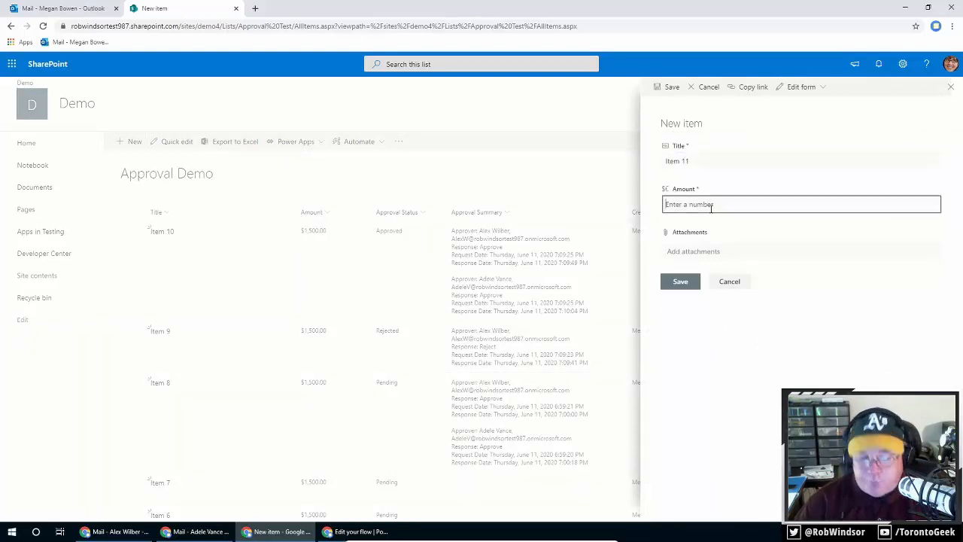
{"action": "type", "text": "1500"}
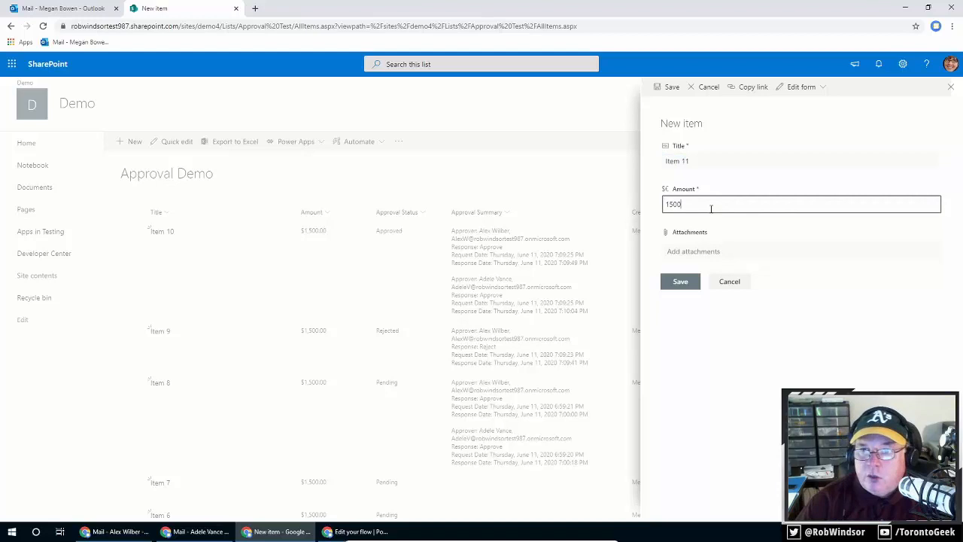
{"action": "left_click", "coordinate": [695, 287]}
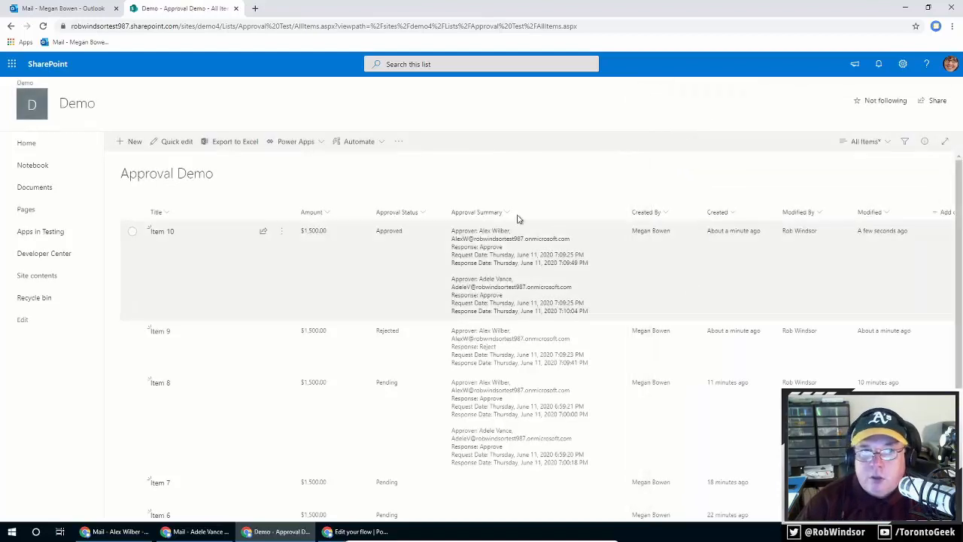
Step: Create another list item titled "Item 12" with an amount of 1500
{"action": "left_click", "coordinate": [129, 141]}
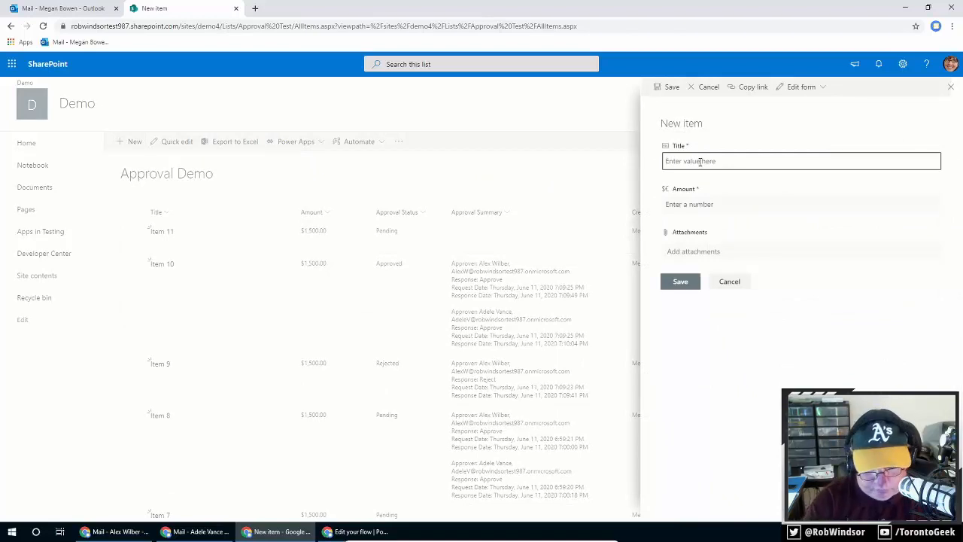
{"action": "type", "text": "Item 12"}
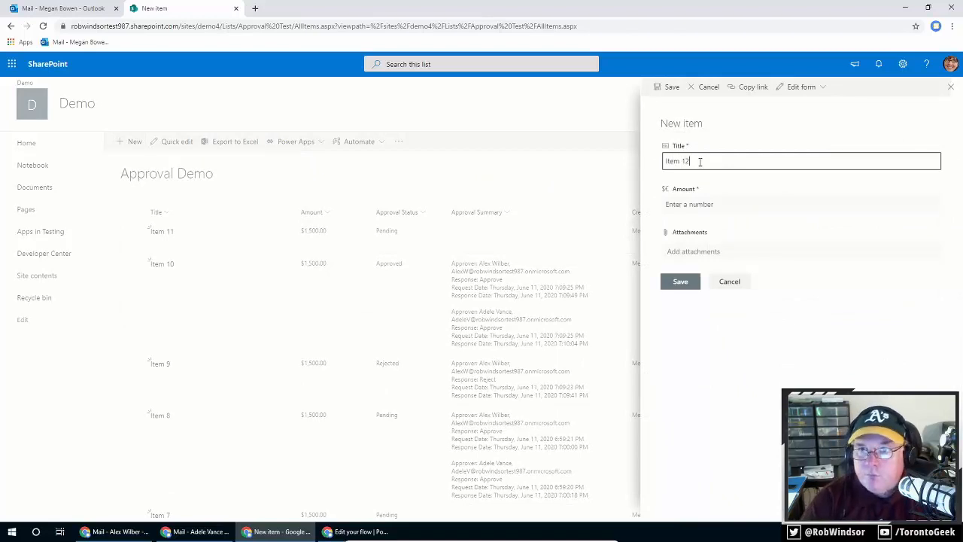
{"action": "key", "text": "ctrl+a"}
{"action": "left_click", "coordinate": [711, 203]}
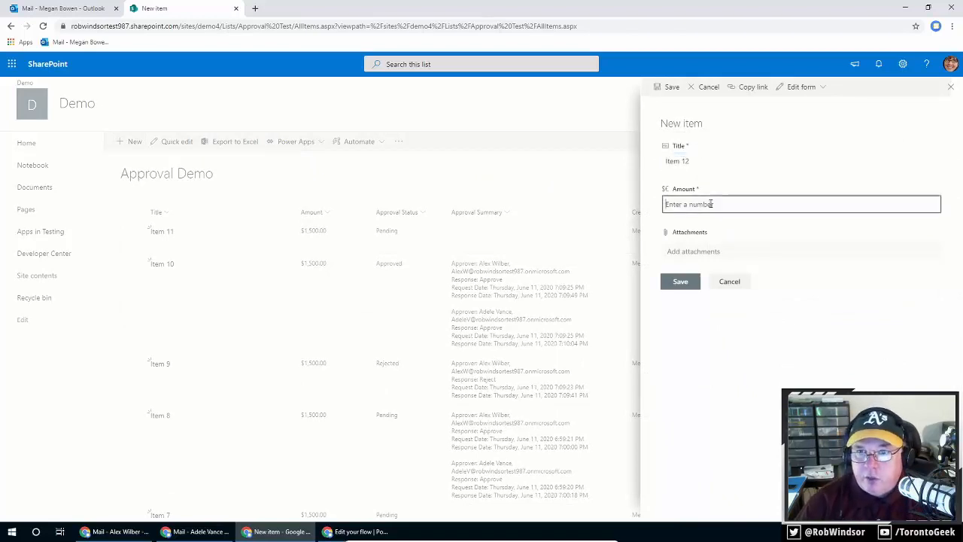
{"action": "type", "text": "1500"}
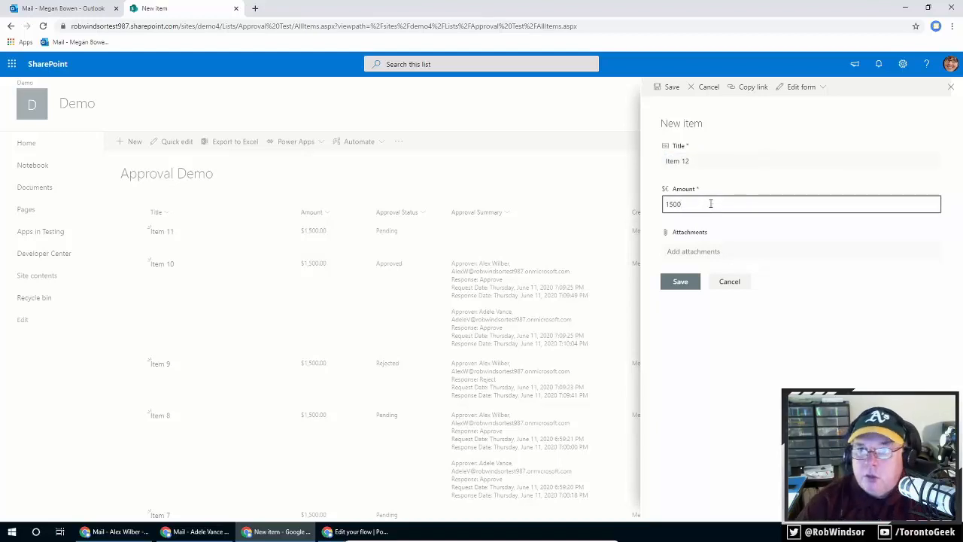
{"action": "left_click", "coordinate": [680, 282]}
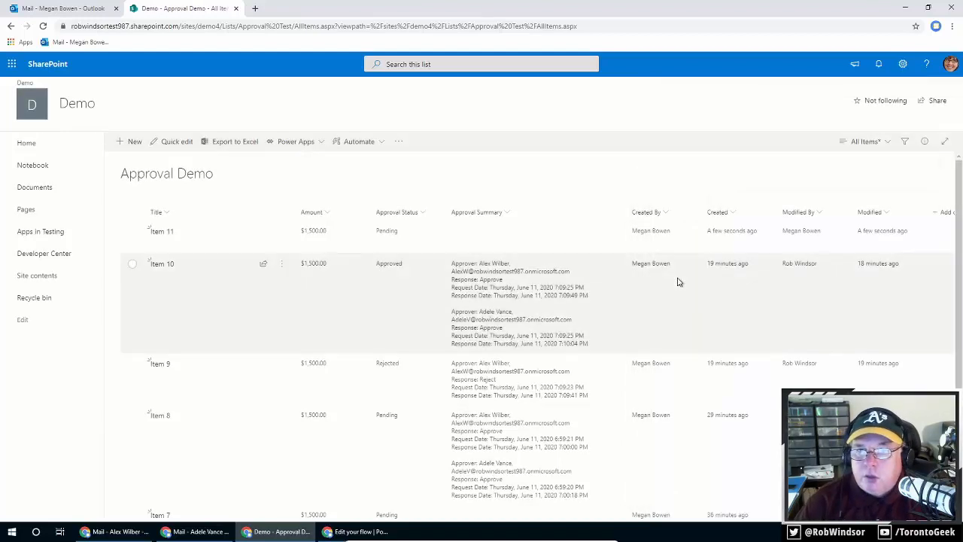
Step: Switch to the approver's Outlook mailbox and reject the Item 11 approval request with the reason "These are some comments"
{"action": "left_click", "coordinate": [214, 532]}
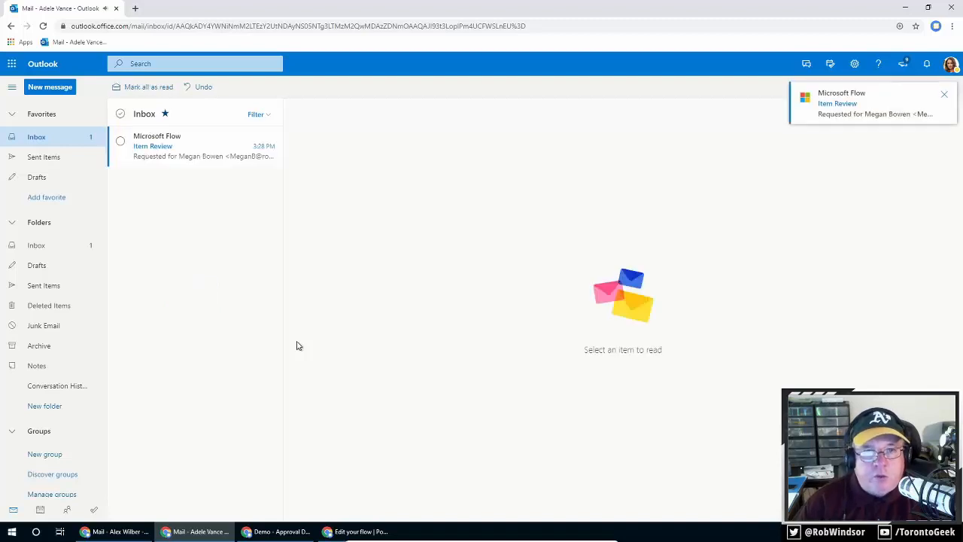
{"action": "left_click", "coordinate": [171, 156]}
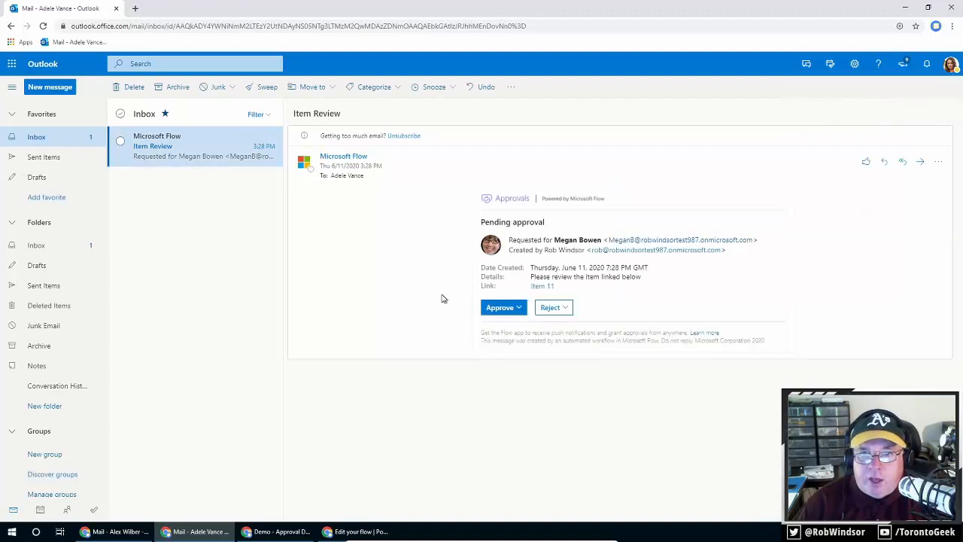
{"action": "left_click", "coordinate": [569, 312]}
{"action": "left_click", "coordinate": [562, 341]}
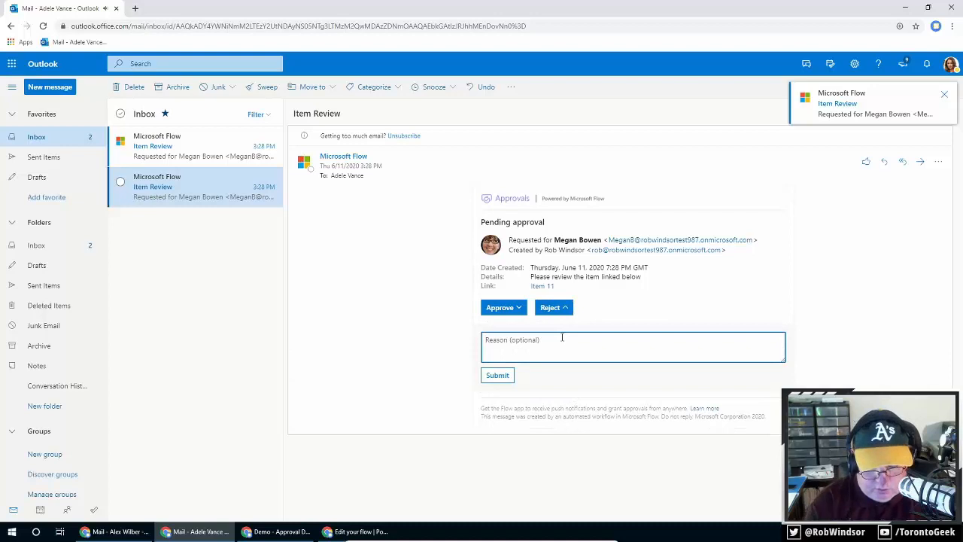
{"action": "type", "text": "These are"}
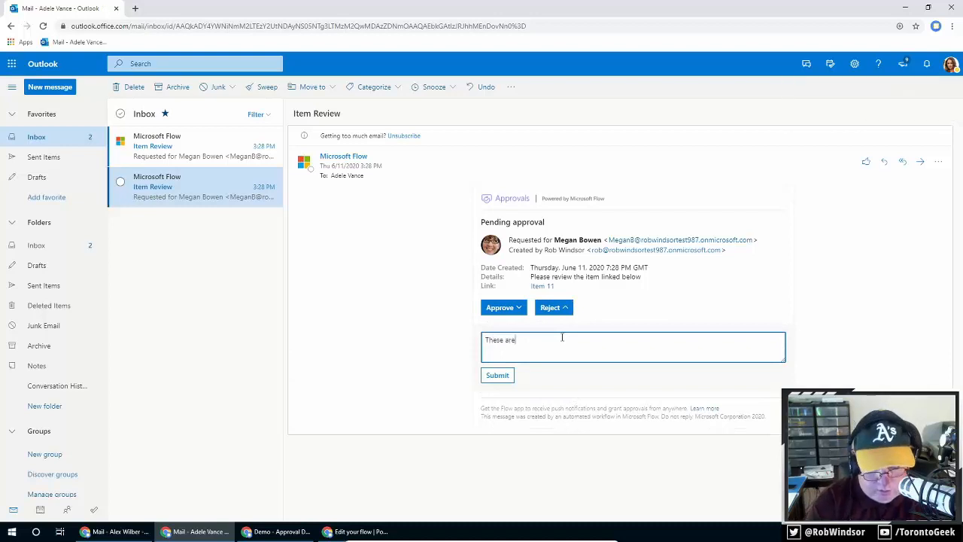
{"action": "type", "text": " some comments"}
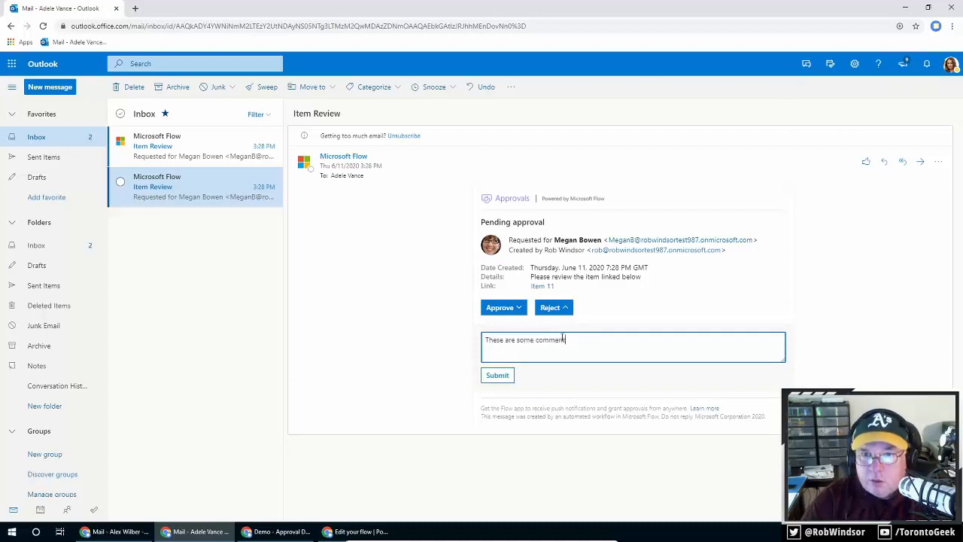
{"action": "left_click", "coordinate": [503, 379]}
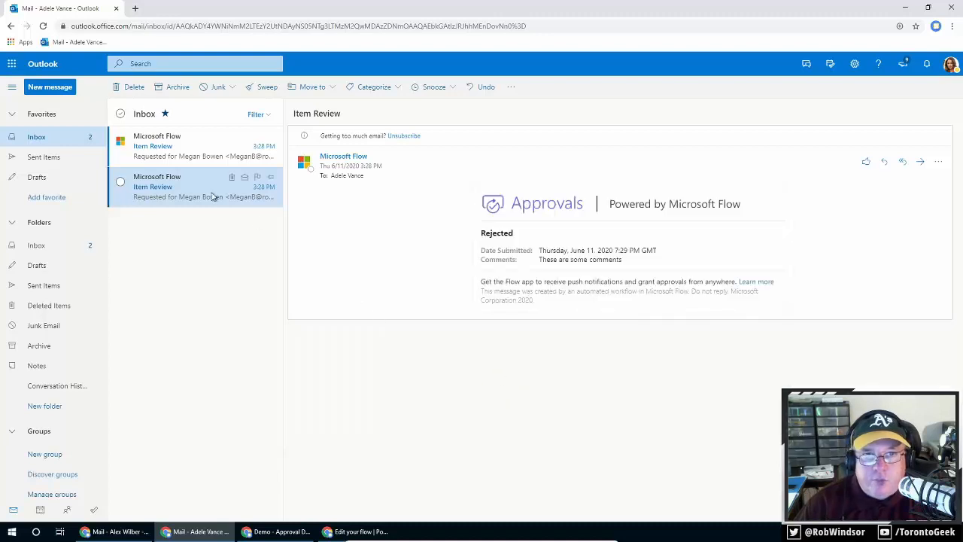
Step: Open the Item 12 approval request and approve it with the reason "These are some other comments"
{"action": "left_click", "coordinate": [156, 145]}
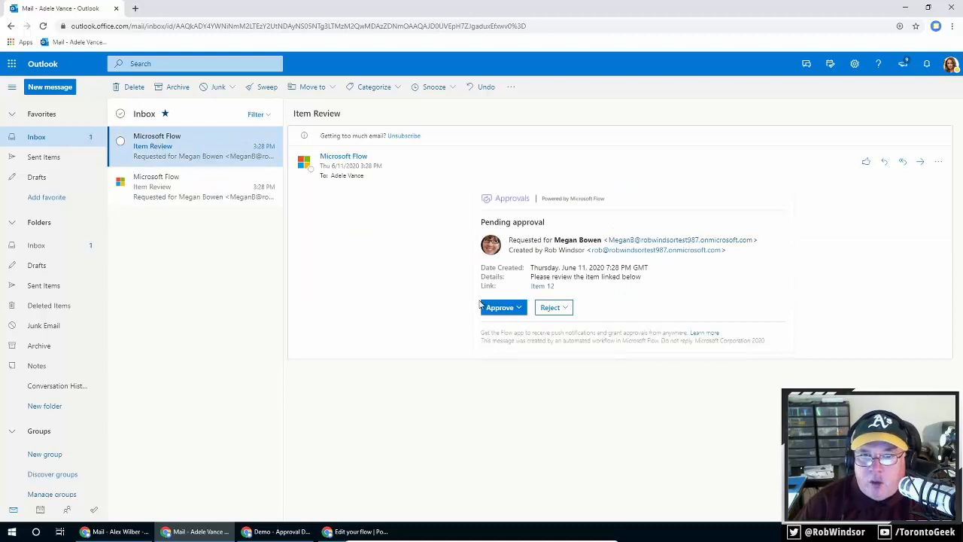
{"action": "left_click", "coordinate": [518, 312]}
{"action": "left_click", "coordinate": [515, 340]}
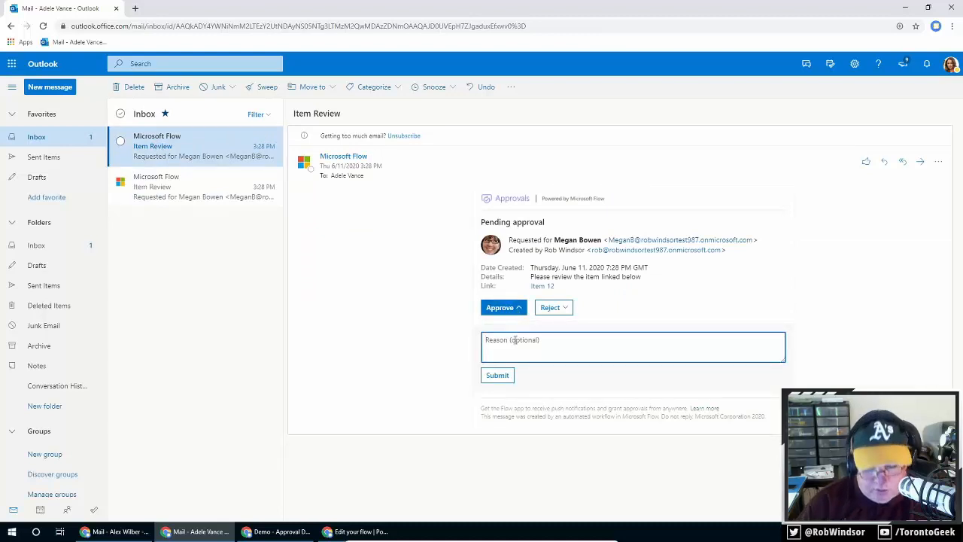
{"action": "type", "text": "These are"}
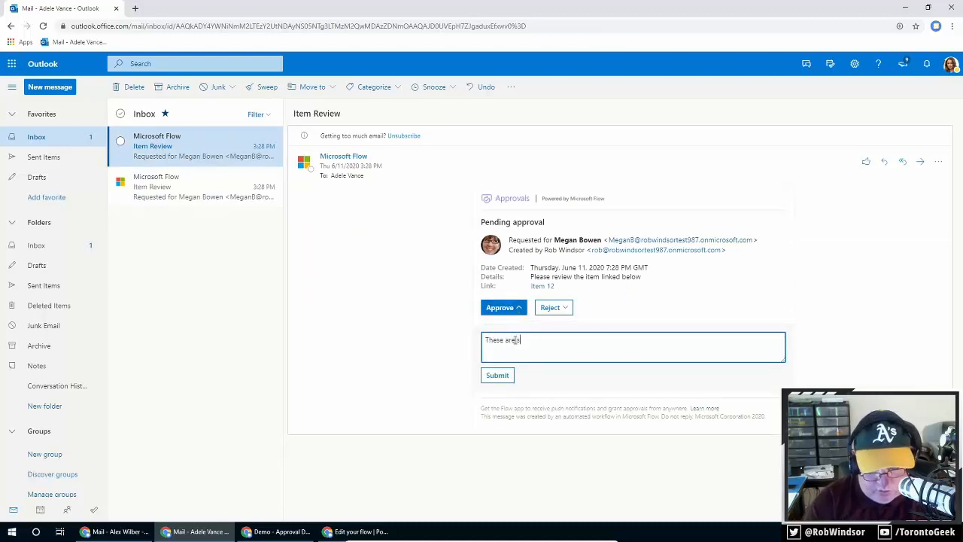
{"action": "type", "text": " some other com"}
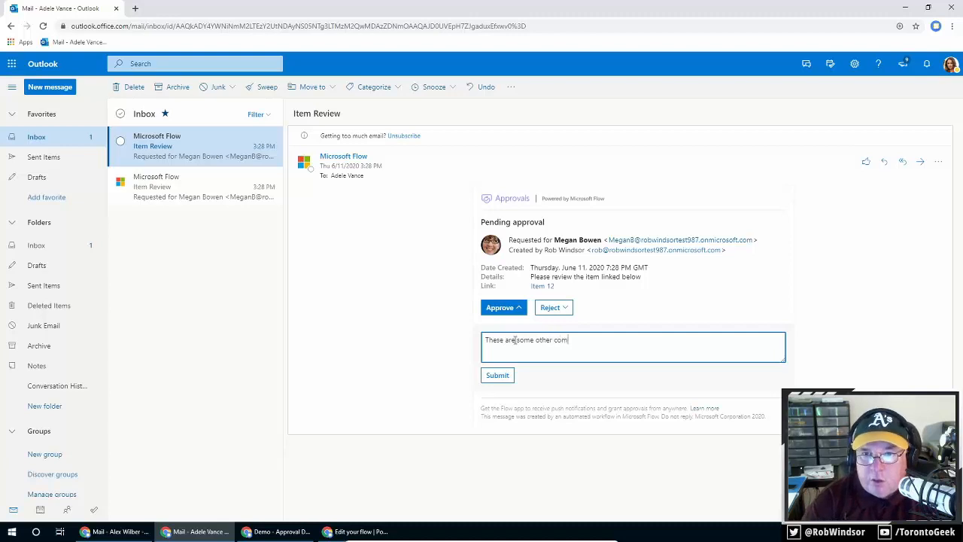
{"action": "type", "text": "ments"}
{"action": "left_click", "coordinate": [508, 376]}
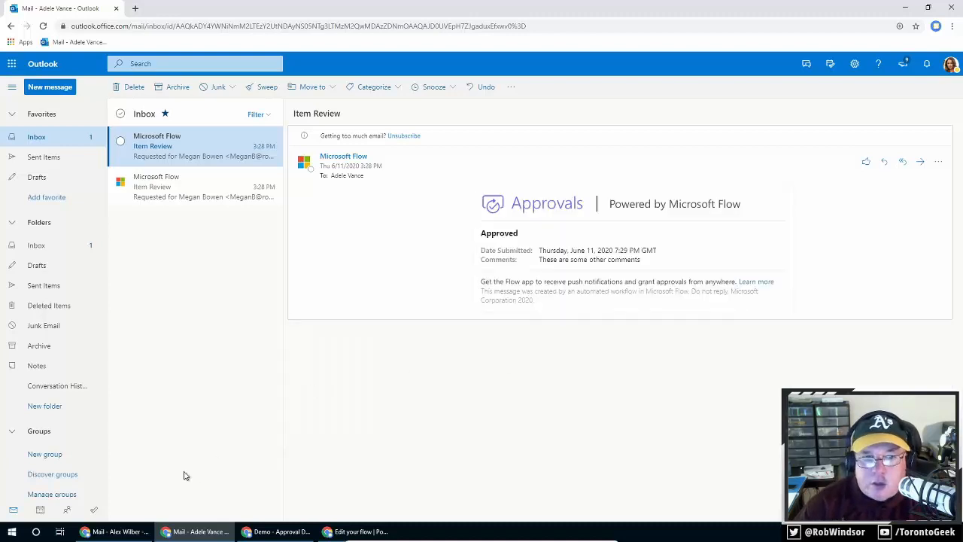
Step: Switch to the other approver's Outlook mailbox and approve the Item 12 request without entering a reason
{"action": "left_click", "coordinate": [117, 532]}
{"action": "left_click", "coordinate": [171, 188]}
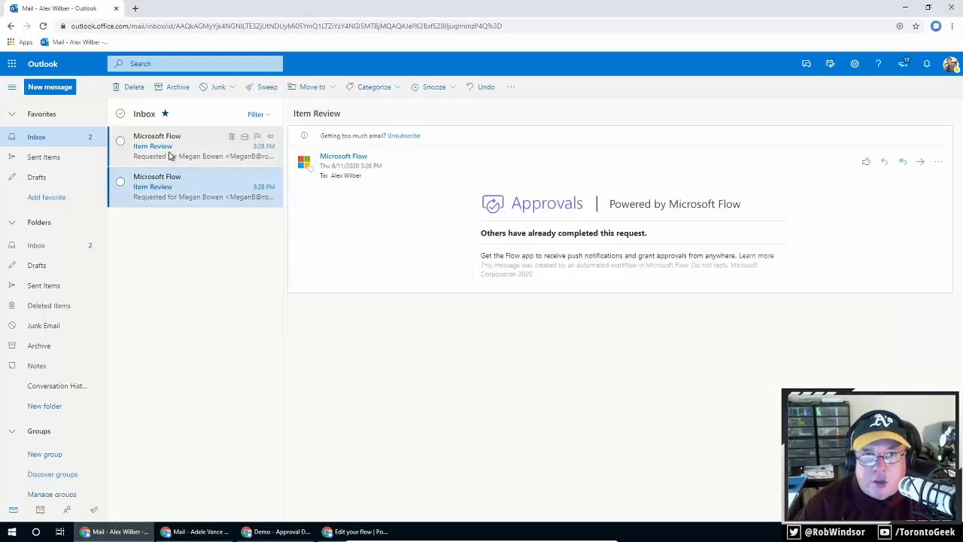
{"action": "left_click", "coordinate": [170, 156]}
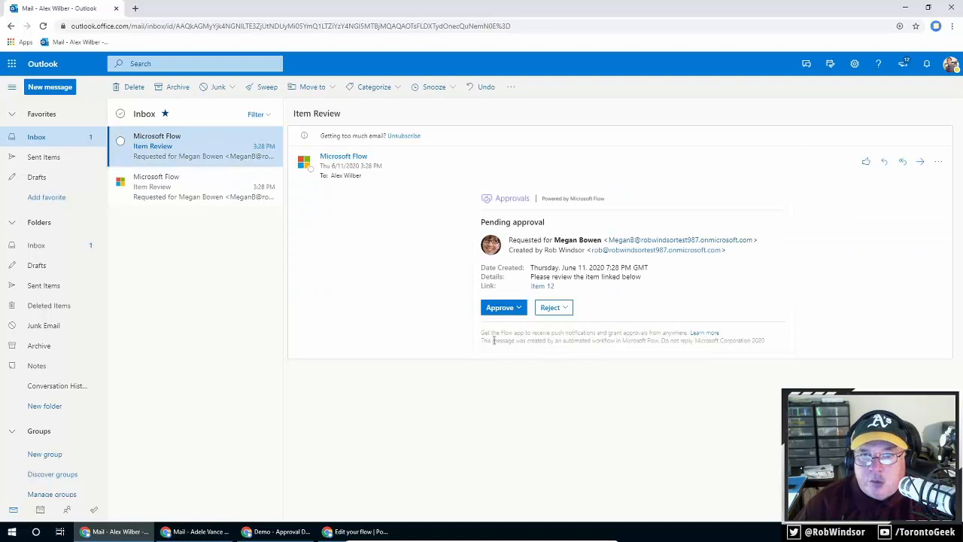
{"action": "left_click", "coordinate": [522, 307]}
{"action": "left_click", "coordinate": [512, 340]}
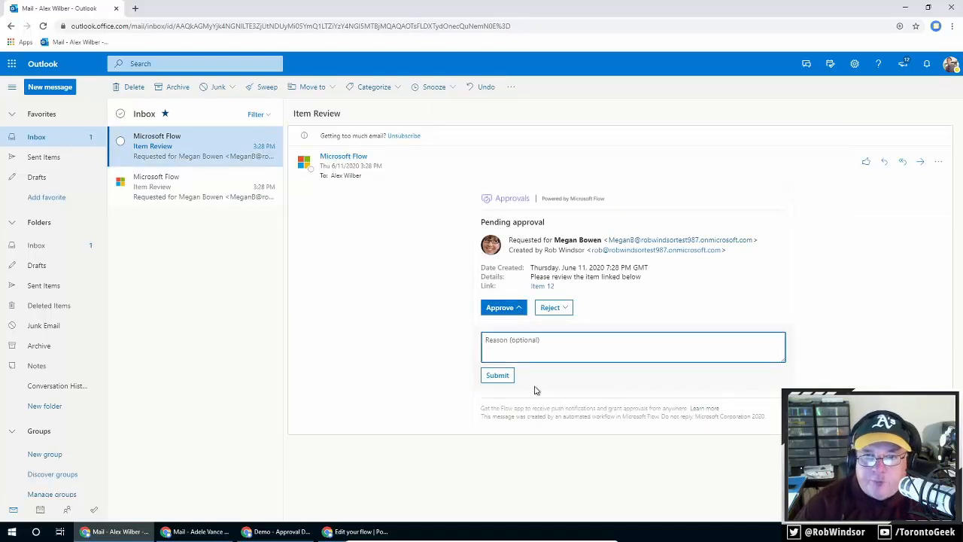
{"action": "left_click", "coordinate": [508, 378]}
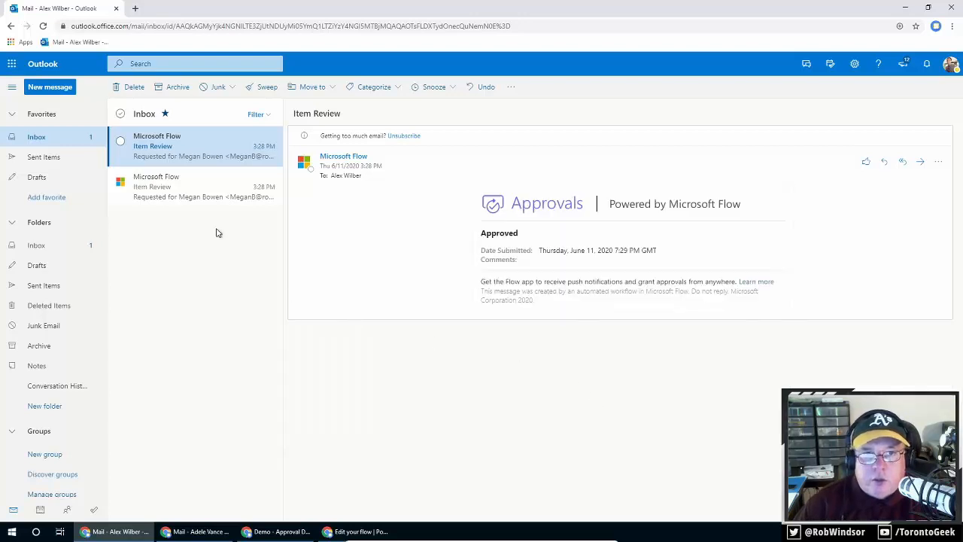
Step: View the answered Item Review messages in both approvers' Outlook mailboxes
{"action": "left_click", "coordinate": [195, 197]}
{"action": "left_click", "coordinate": [185, 154]}
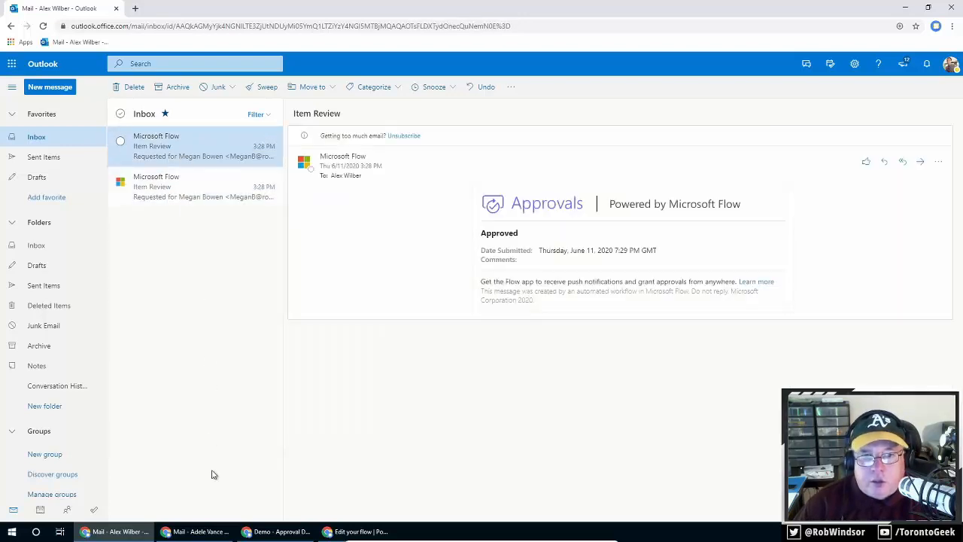
{"action": "left_click", "coordinate": [200, 531]}
{"action": "left_click", "coordinate": [162, 187]}
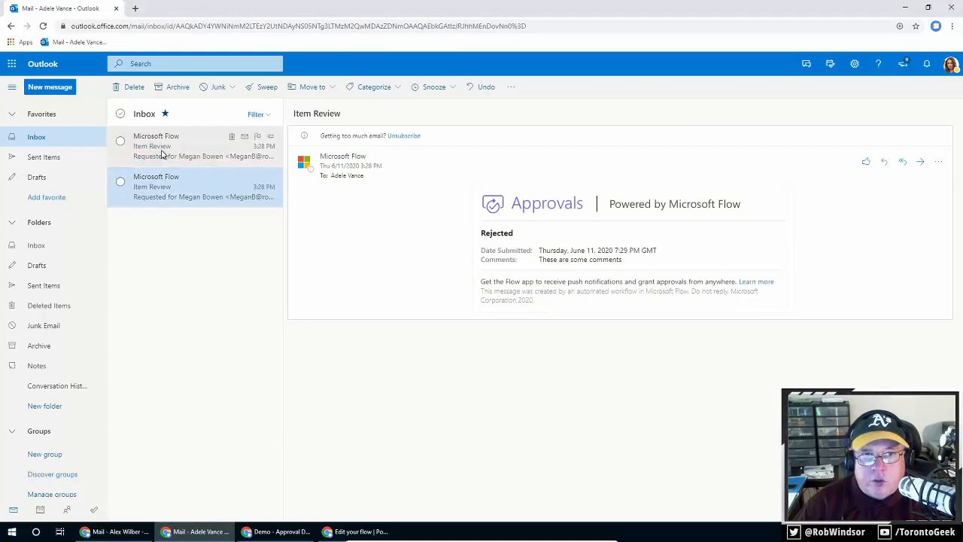
{"action": "left_click", "coordinate": [162, 154]}
Step: Switch to the SharePoint Approval Demo list, widen the Approval Summary column and examine the comments written for Item 11 and Item 12
{"action": "left_click", "coordinate": [358, 532]}
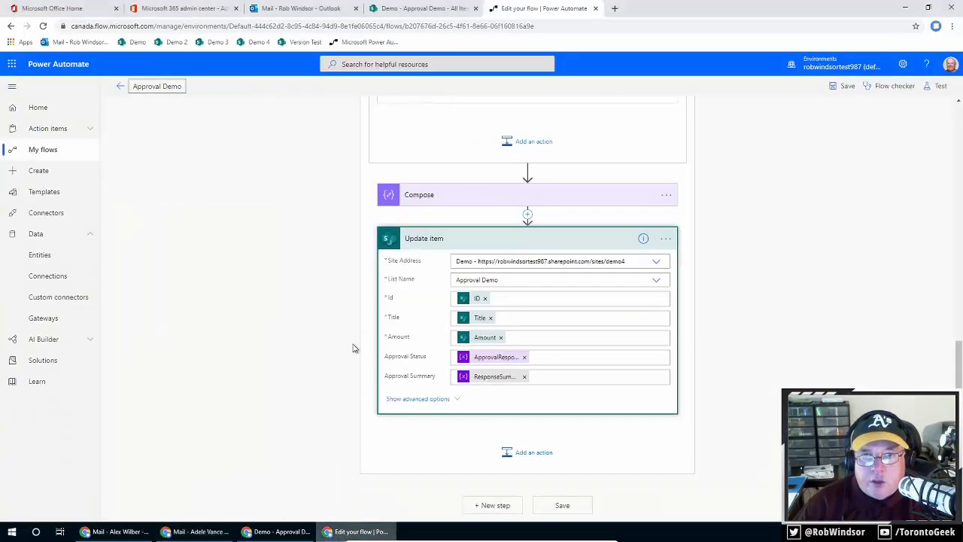
{"action": "left_click", "coordinate": [288, 537]}
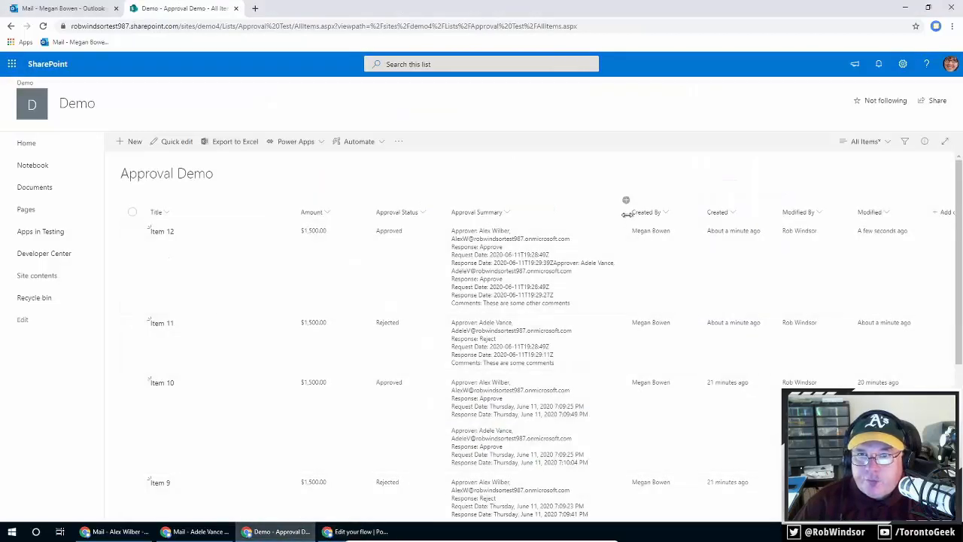
{"action": "left_click_drag", "start_coordinate": [626, 212], "coordinate": [656, 212]}
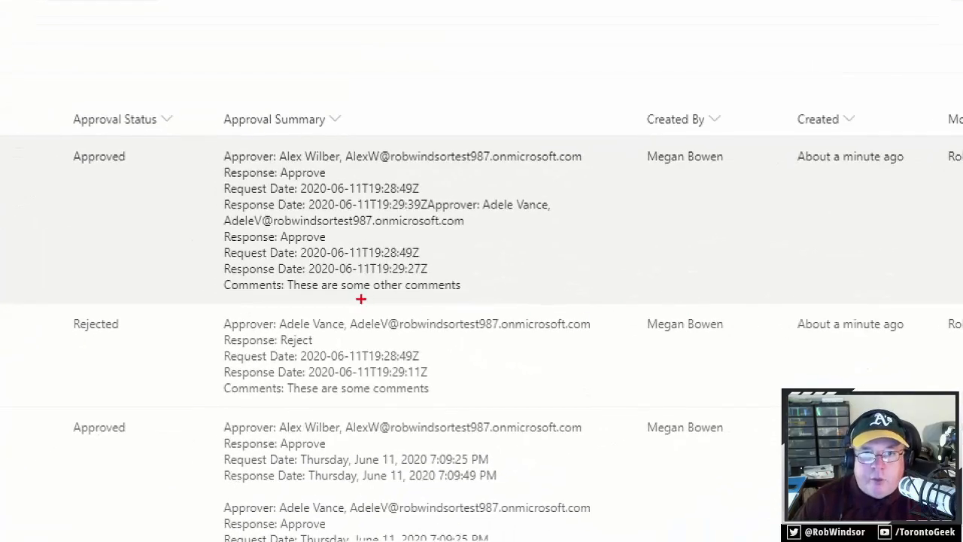
{"action": "mouse_move", "coordinate": [216, 269]}
{"action": "left_mouse_down"}
{"action": "mouse_move", "coordinate": [216, 300]}
{"action": "mouse_move", "coordinate": [473, 299]}
{"action": "left_mouse_up"}
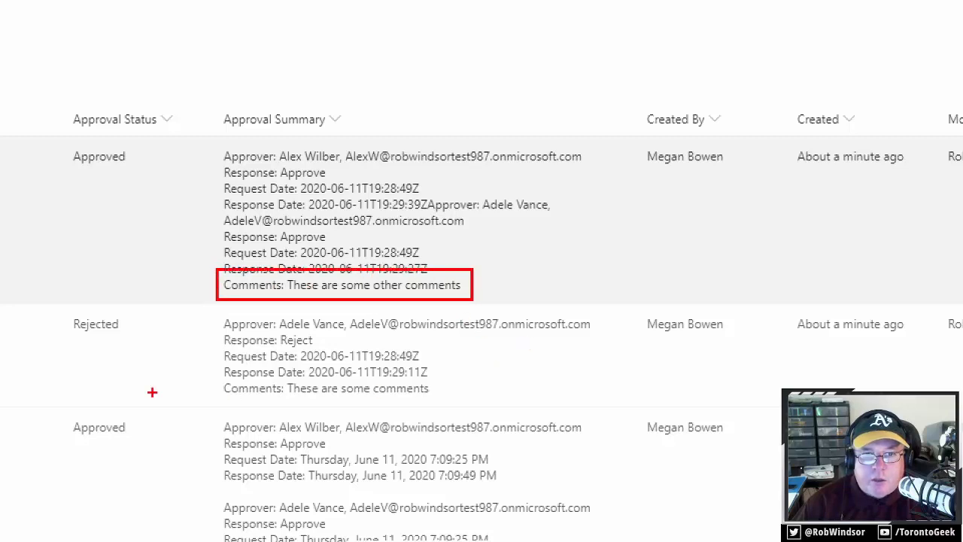
{"action": "left_click_drag", "start_coordinate": [219, 378], "coordinate": [471, 398]}
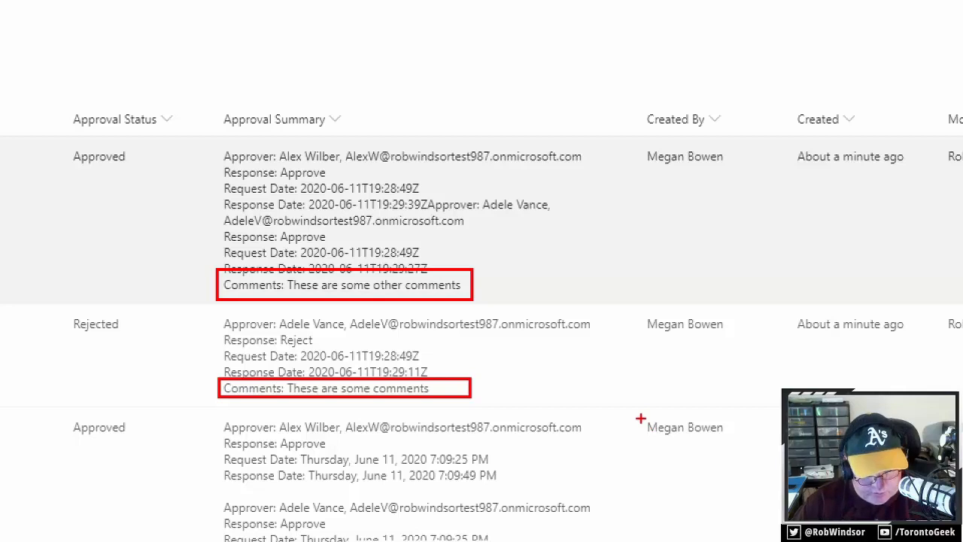
{"action": "key", "text": "ctrl+z"}
{"action": "key", "text": "ctrl+z"}
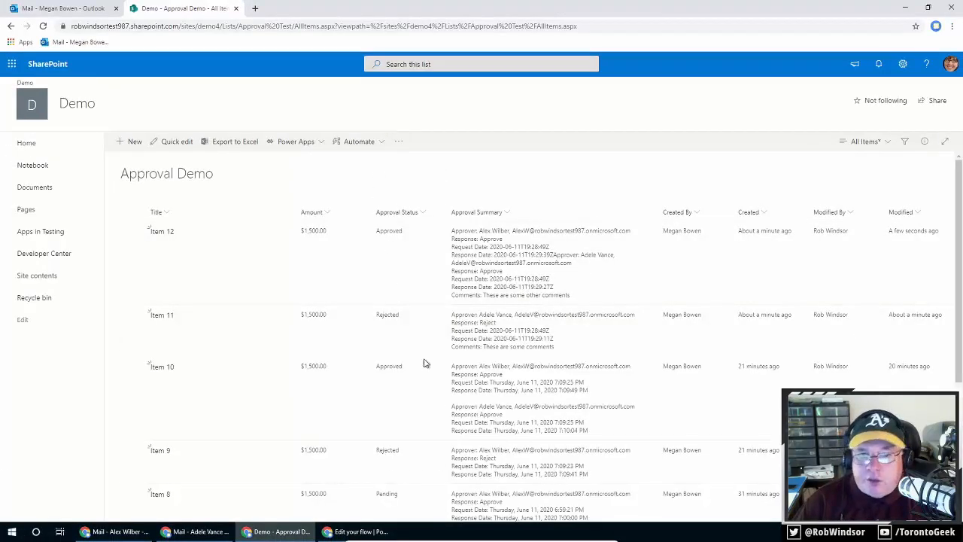
Step: Switch to Power Automate, make the Append to string variable 2 action append blank lines to the ResponseSummary variable, and save the flow
{"action": "left_click", "coordinate": [358, 531]}
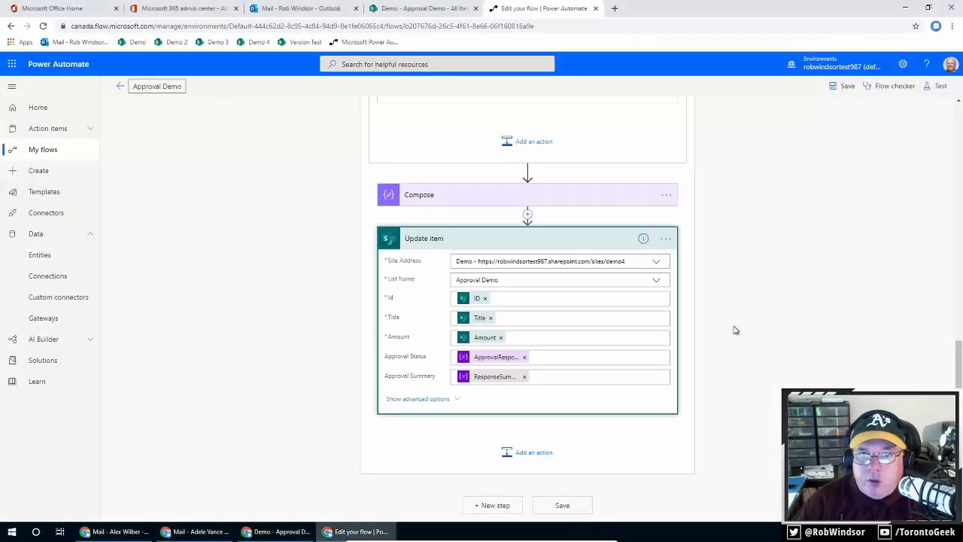
{"action": "scroll", "coordinate": [735, 330], "scroll_direction": "up", "scroll_amount": 4}
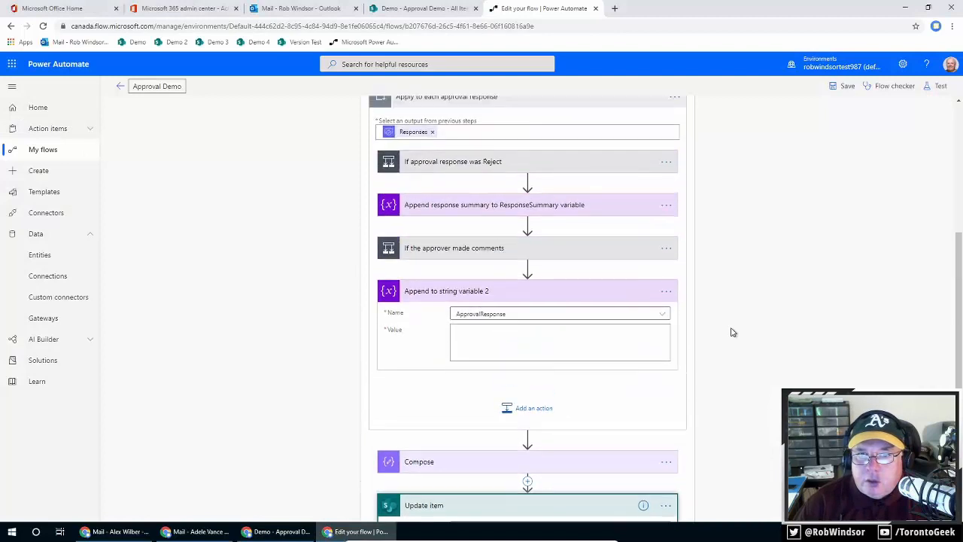
{"action": "scroll", "coordinate": [734, 332], "scroll_direction": "up", "scroll_amount": 1}
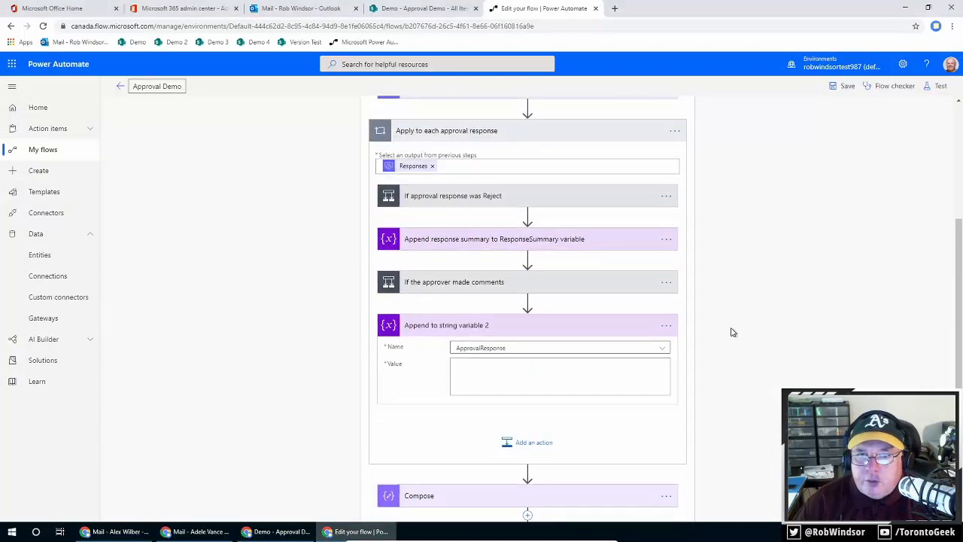
{"action": "left_click", "coordinate": [601, 370]}
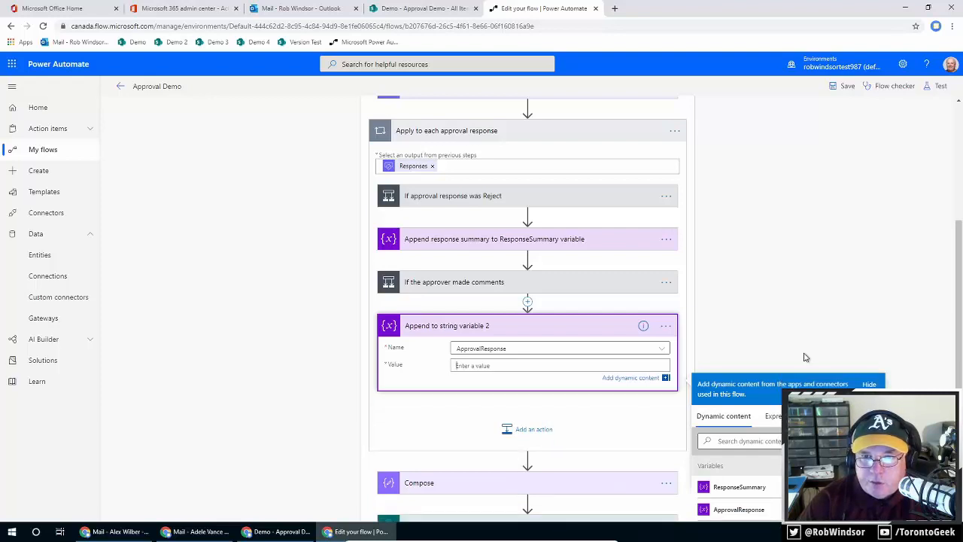
{"action": "key", "text": "Return"}
{"action": "key", "text": "Return"}
{"action": "key", "text": "Return"}
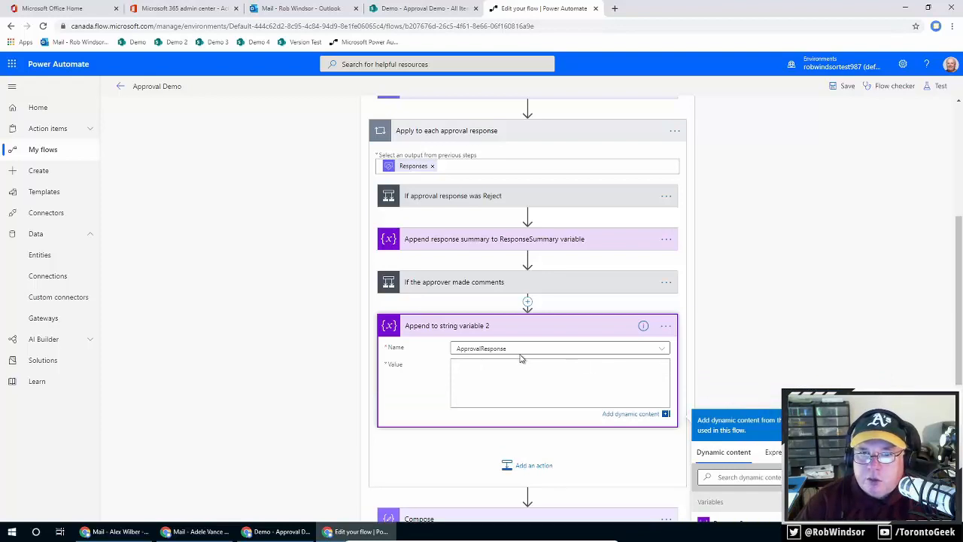
{"action": "left_click", "coordinate": [593, 353]}
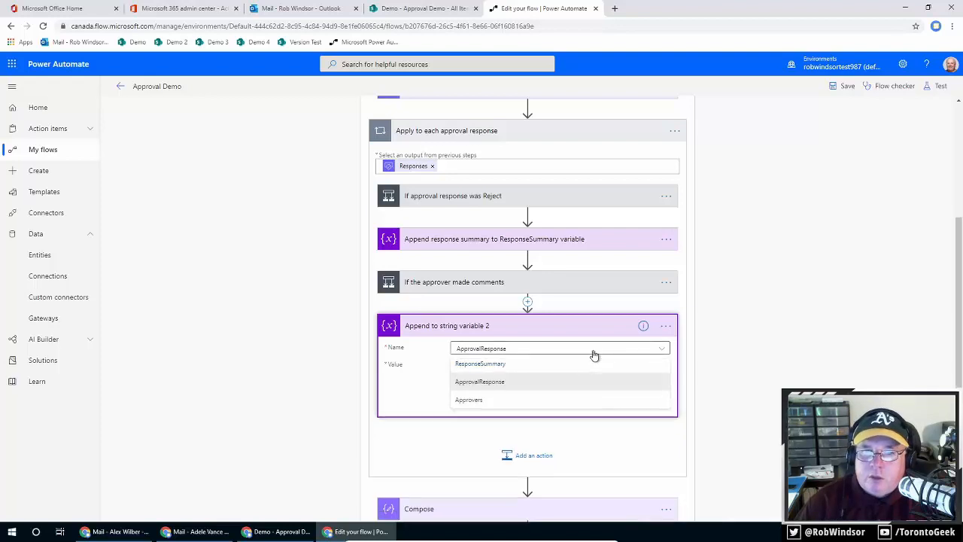
{"action": "left_click", "coordinate": [514, 366]}
{"action": "left_click", "coordinate": [521, 376]}
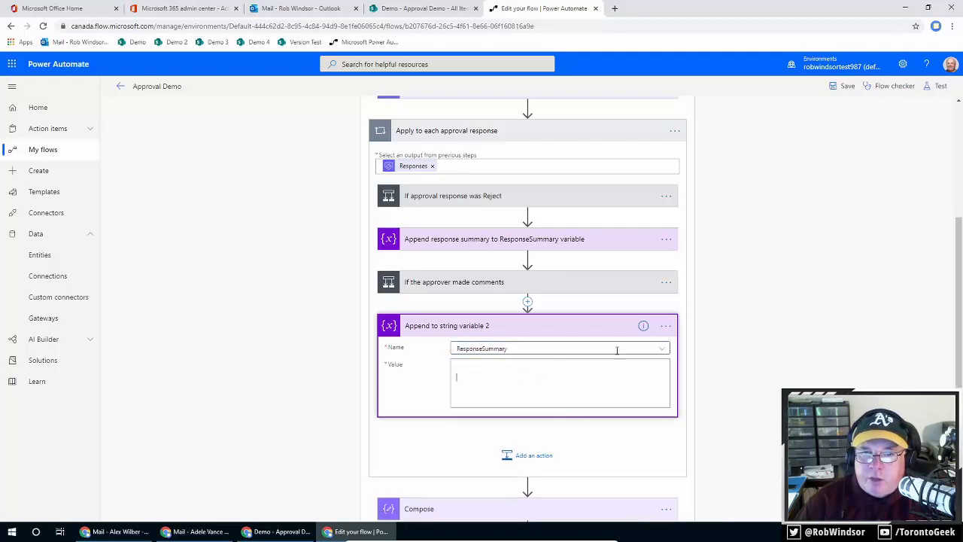
{"action": "left_click", "coordinate": [843, 85]}
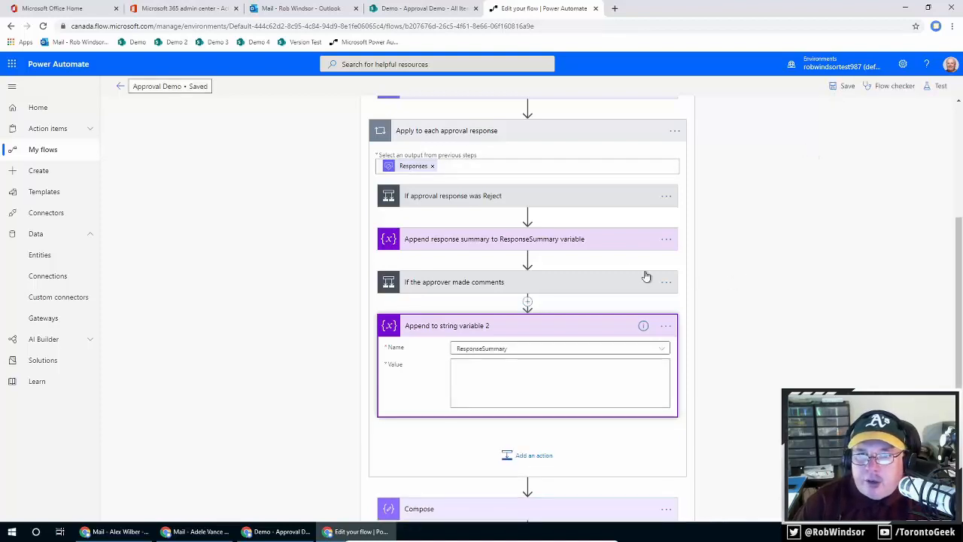
Step: Remove the request date and response date tokens from the Append response summary to ResponseSummary variable action, keeping their labels
{"action": "left_click", "coordinate": [625, 245]}
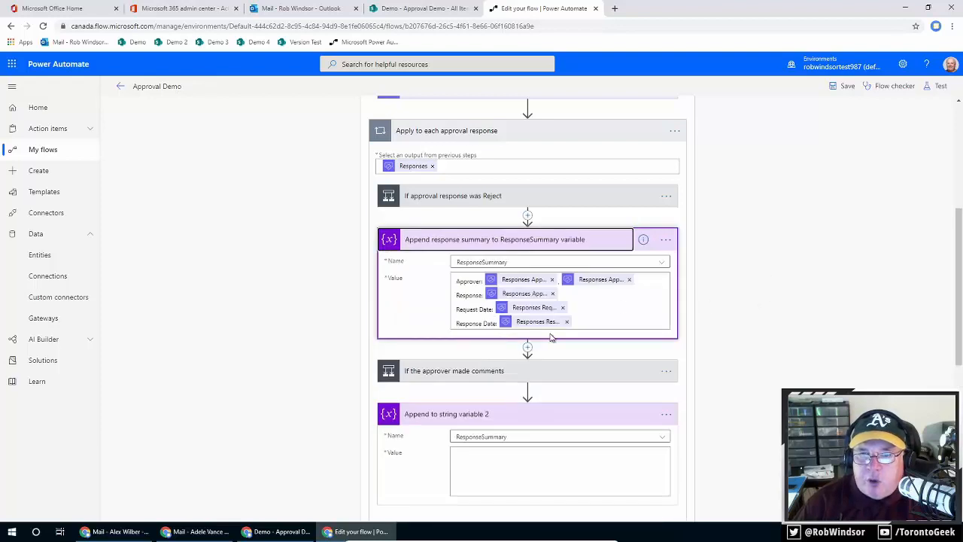
{"action": "left_click", "coordinate": [562, 307]}
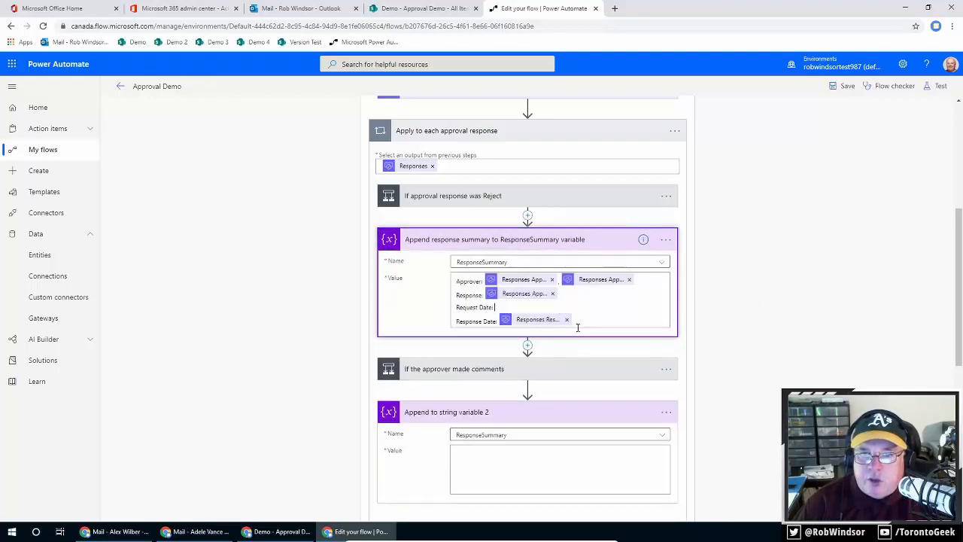
{"action": "left_click", "coordinate": [568, 320]}
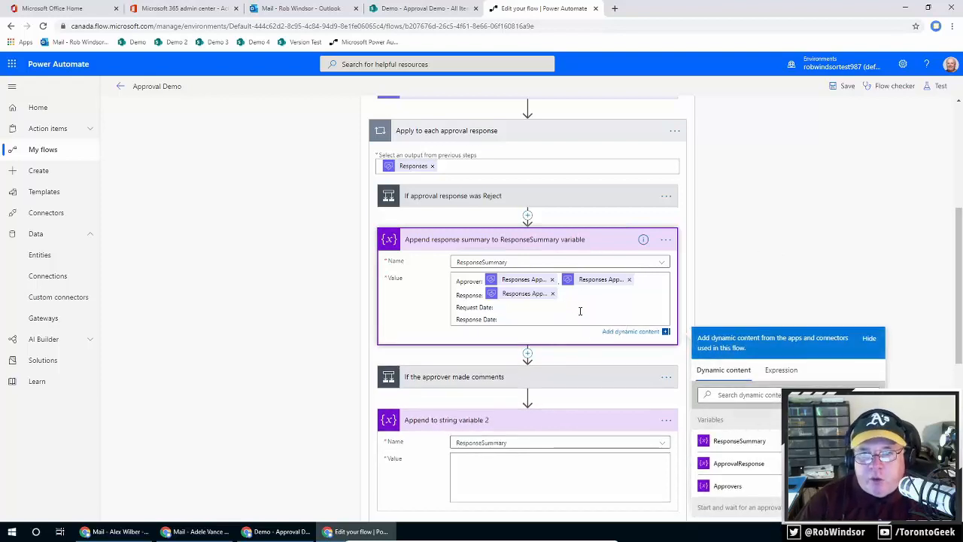
{"action": "left_click", "coordinate": [581, 307]}
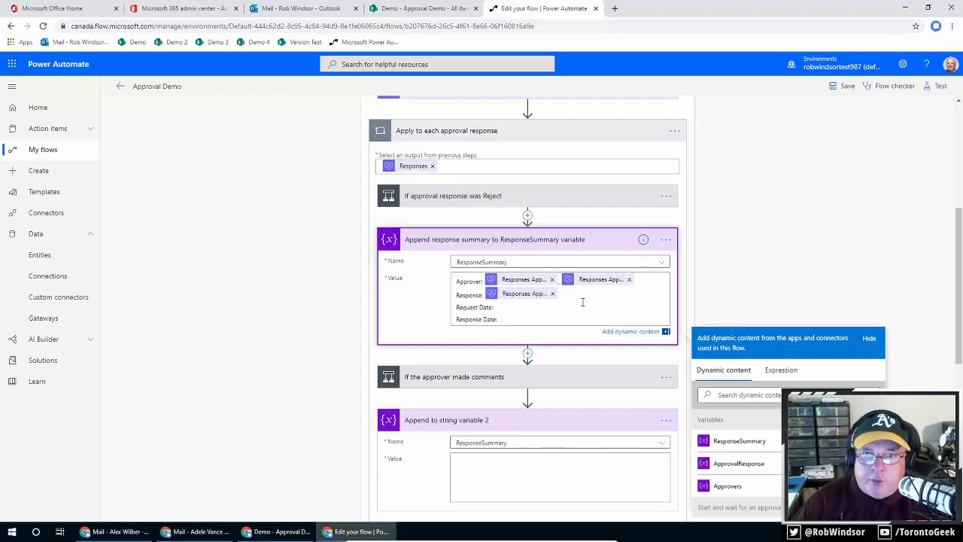
Step: Insert a Date Time Convert time zone action between the Reject condition and the response summary append action
{"action": "left_click", "coordinate": [528, 215]}
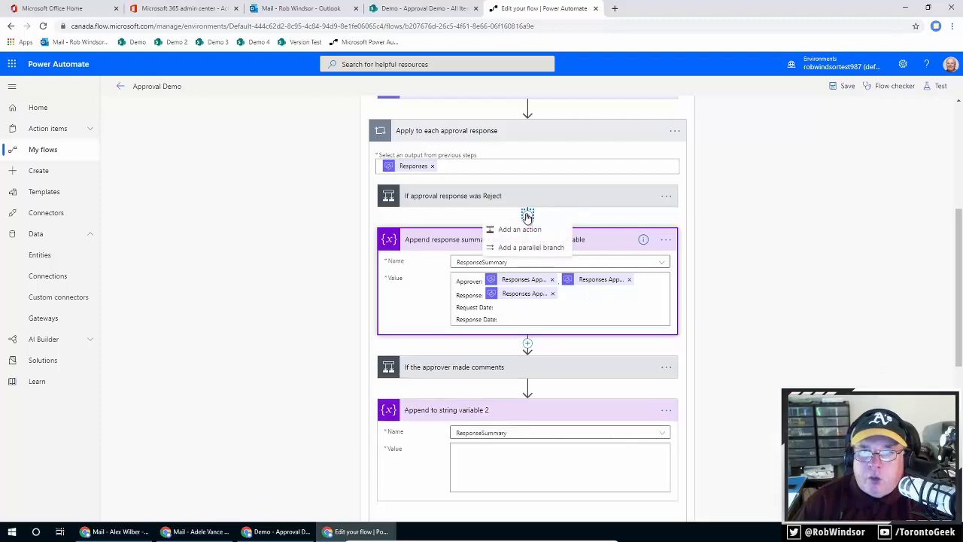
{"action": "left_click", "coordinate": [519, 229]}
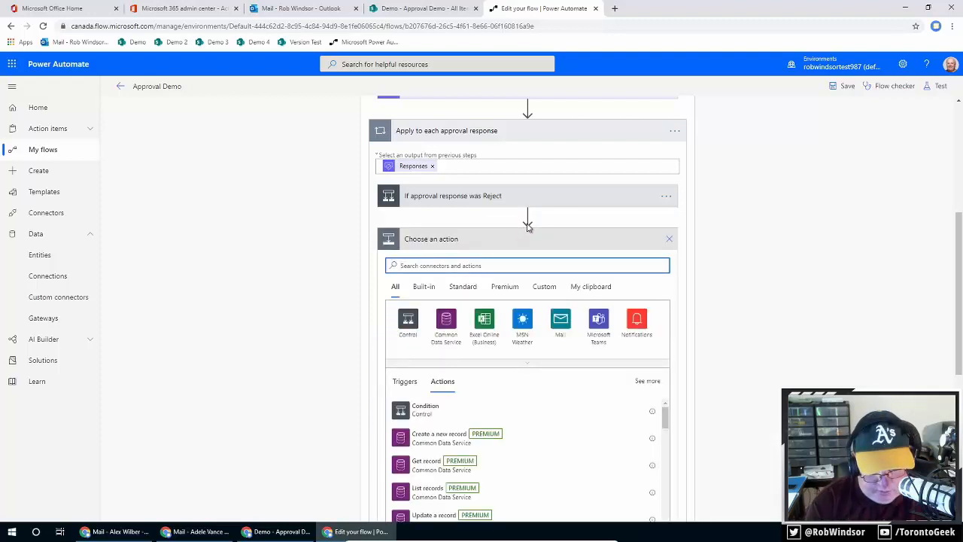
{"action": "type", "text": "date"}
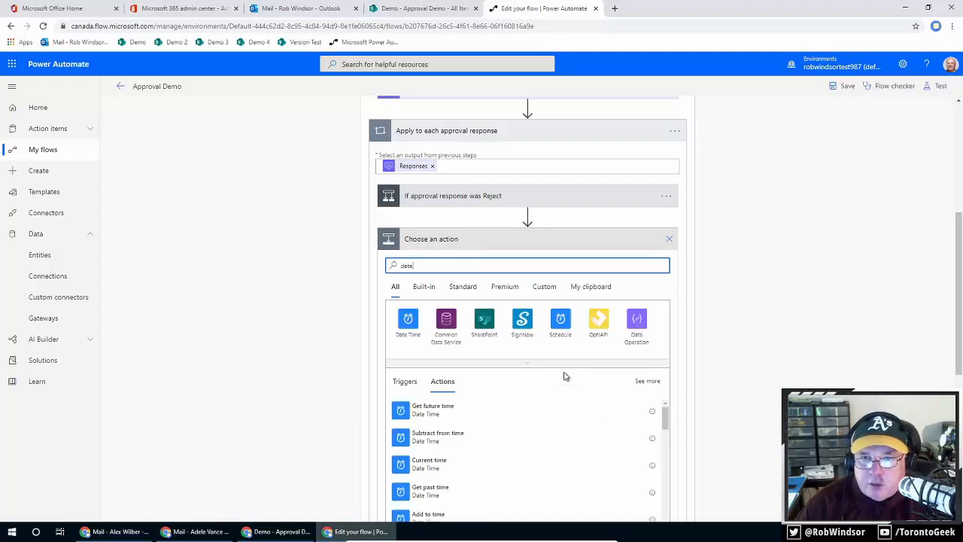
{"action": "left_click", "coordinate": [406, 322]}
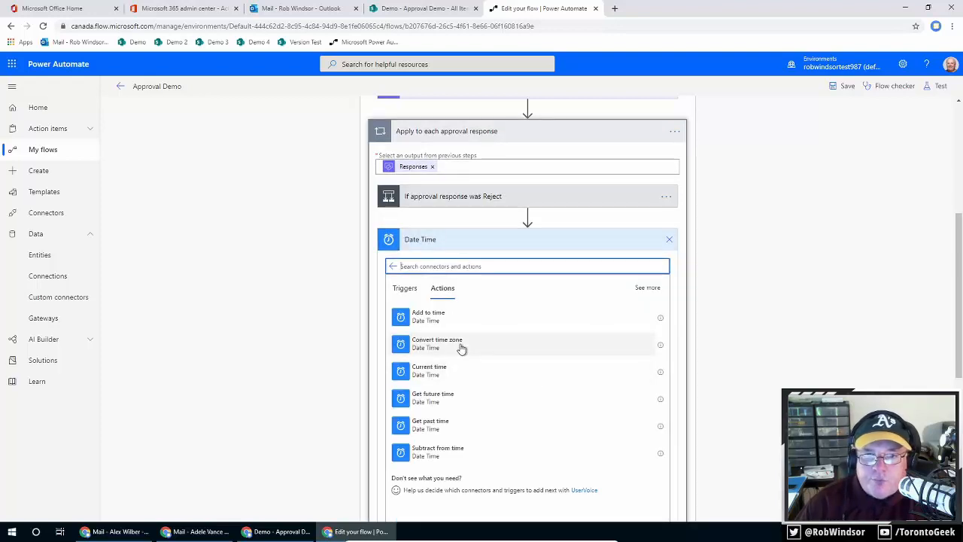
{"action": "left_click", "coordinate": [474, 348]}
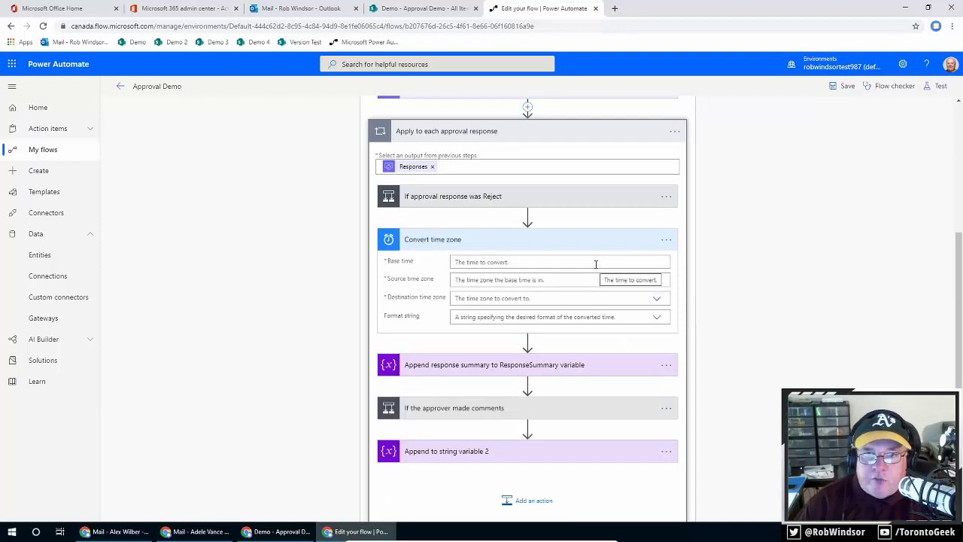
Step: Rename the Convert time zone action as Convert request date
{"action": "left_click", "coordinate": [666, 240]}
{"action": "left_click", "coordinate": [710, 256]}
{"action": "left_click", "coordinate": [540, 241]}
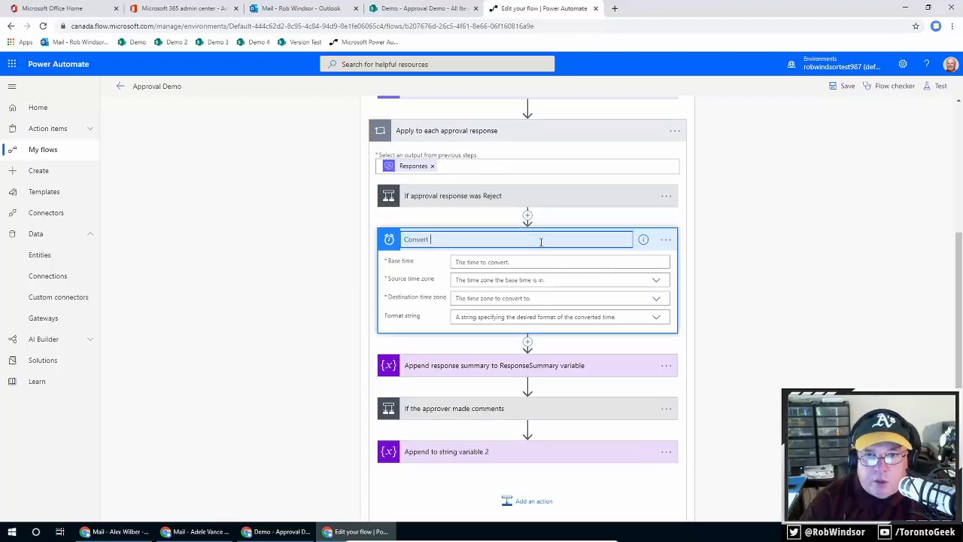
{"action": "type", "text": "request"}
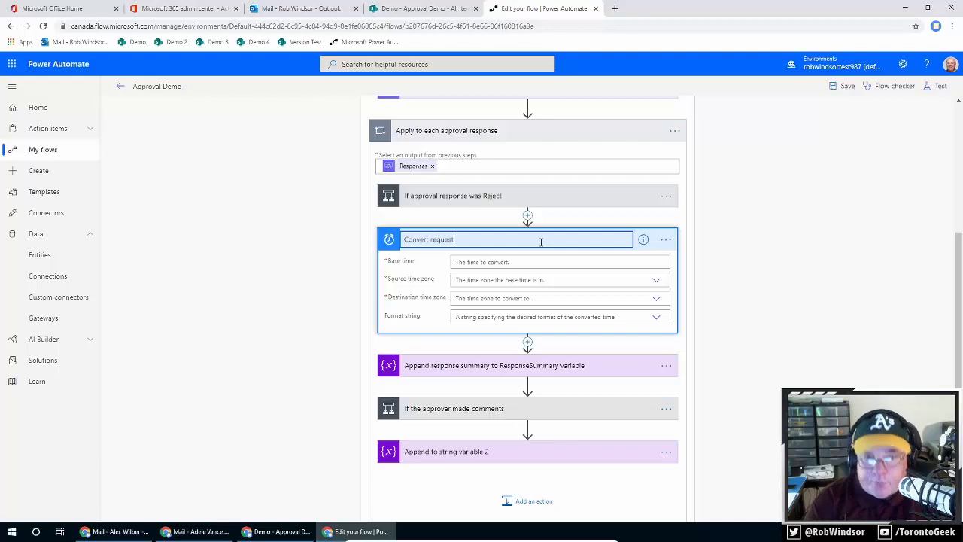
{"action": "type", "text": " date"}
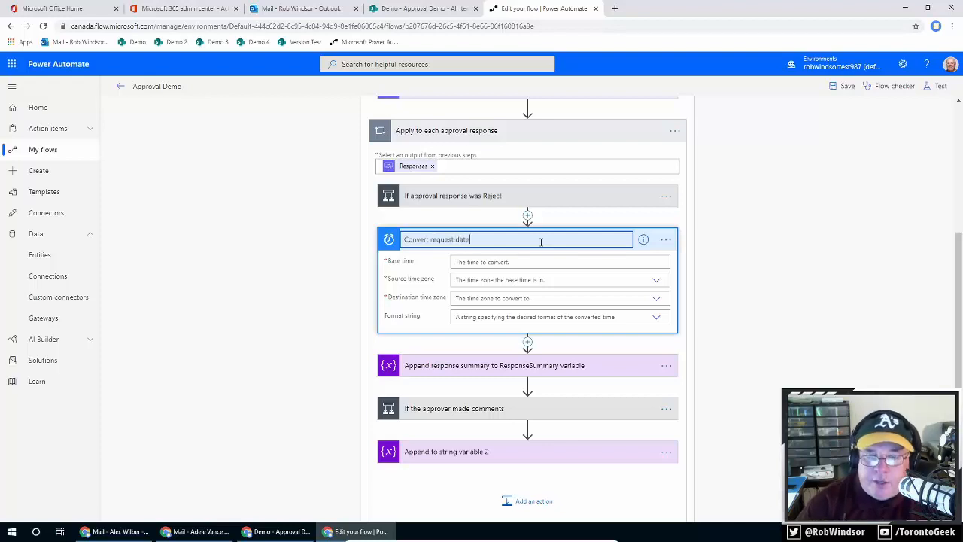
Step: Set the Base time of Convert request date to the Responses Request date dynamic content
{"action": "left_click", "coordinate": [563, 262]}
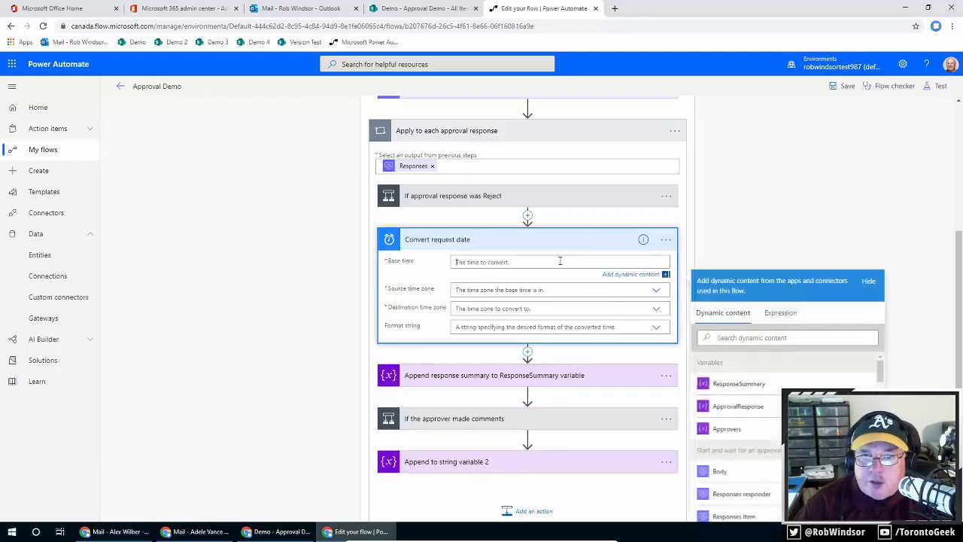
{"action": "scroll", "coordinate": [767, 353], "scroll_direction": "down", "scroll_amount": 5}
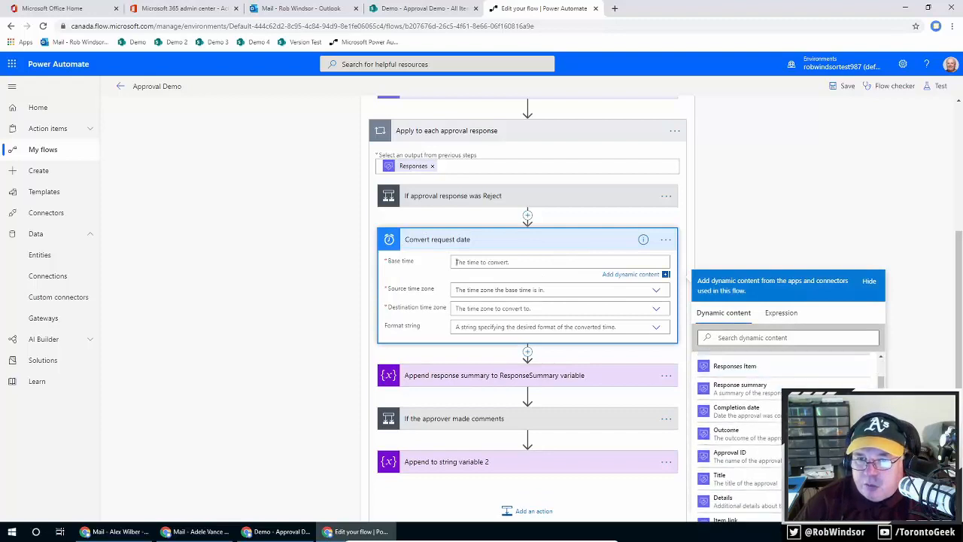
{"action": "scroll", "coordinate": [787, 437], "scroll_direction": "down", "scroll_amount": 8}
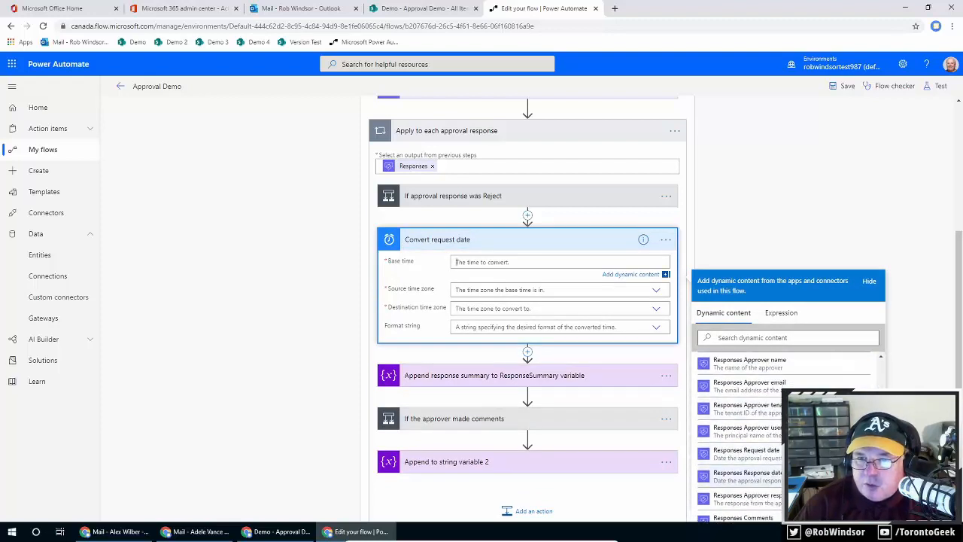
{"action": "left_click", "coordinate": [745, 453]}
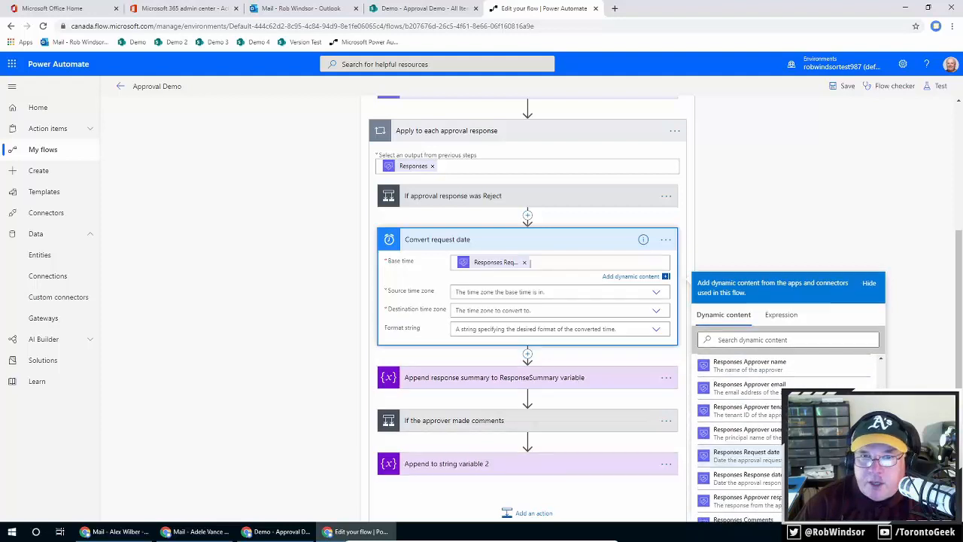
Step: Set the source time zone of Convert request date to (UTC) Coordinated Universal Time
{"action": "left_click", "coordinate": [527, 295]}
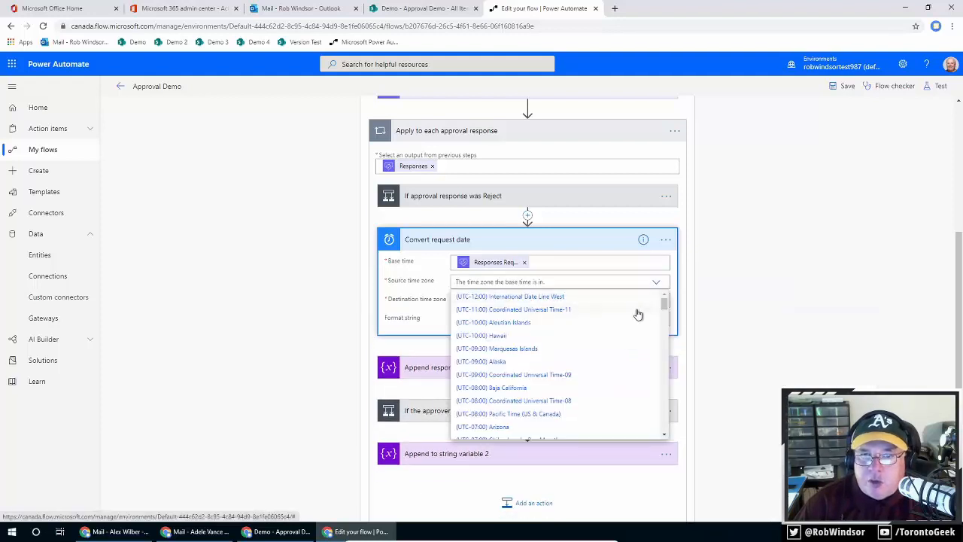
{"action": "scroll", "coordinate": [639, 324], "scroll_direction": "down", "scroll_amount": 5}
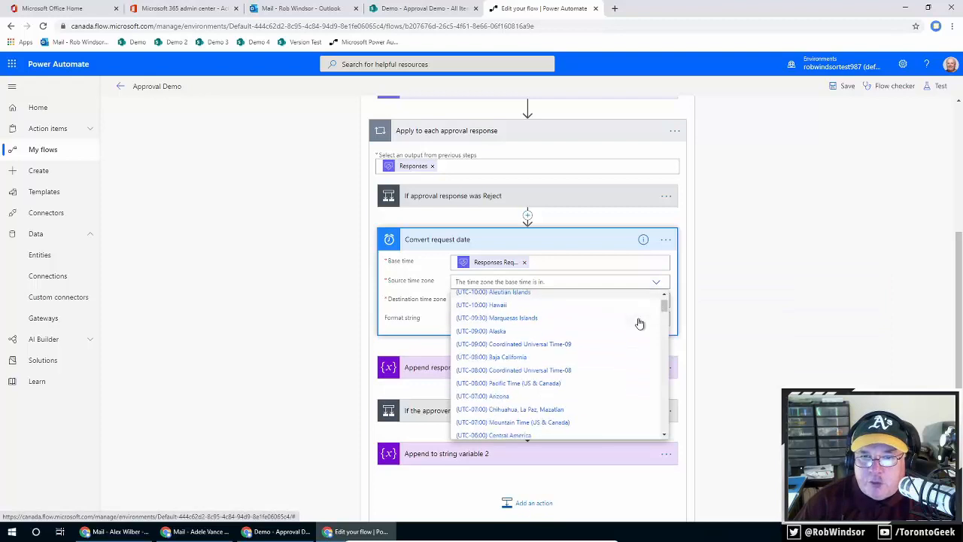
{"action": "scroll", "coordinate": [639, 324], "scroll_direction": "down", "scroll_amount": 5}
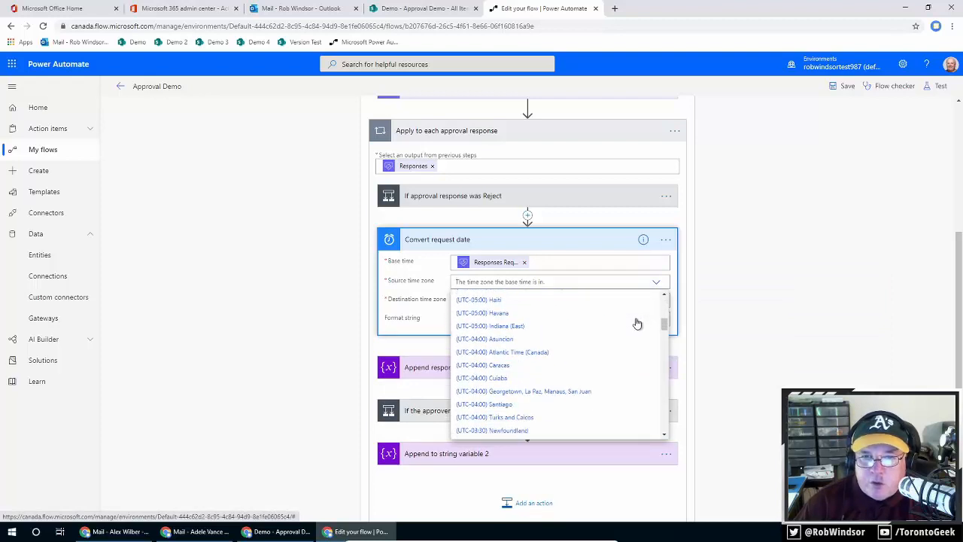
{"action": "scroll", "coordinate": [637, 324], "scroll_direction": "down", "scroll_amount": 5}
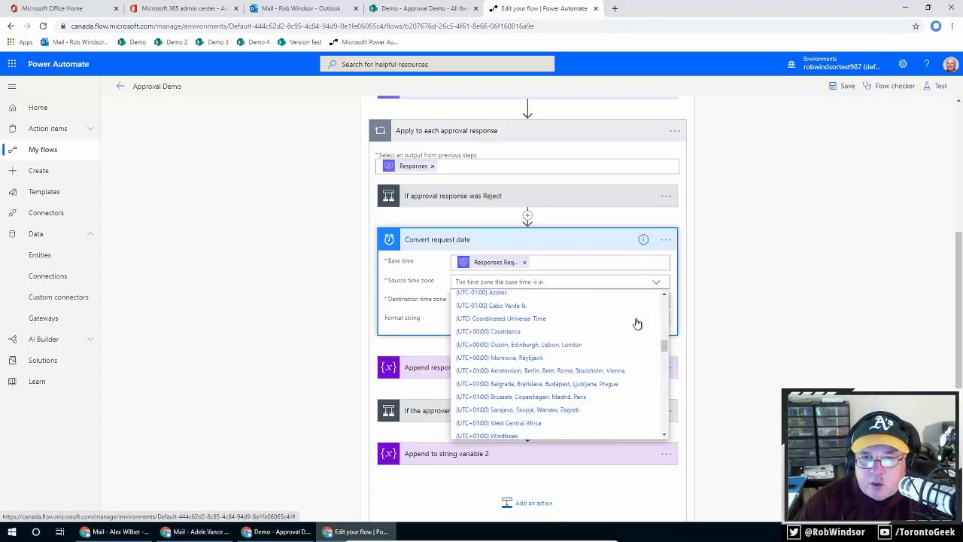
{"action": "scroll", "coordinate": [637, 324], "scroll_direction": "down", "scroll_amount": 5}
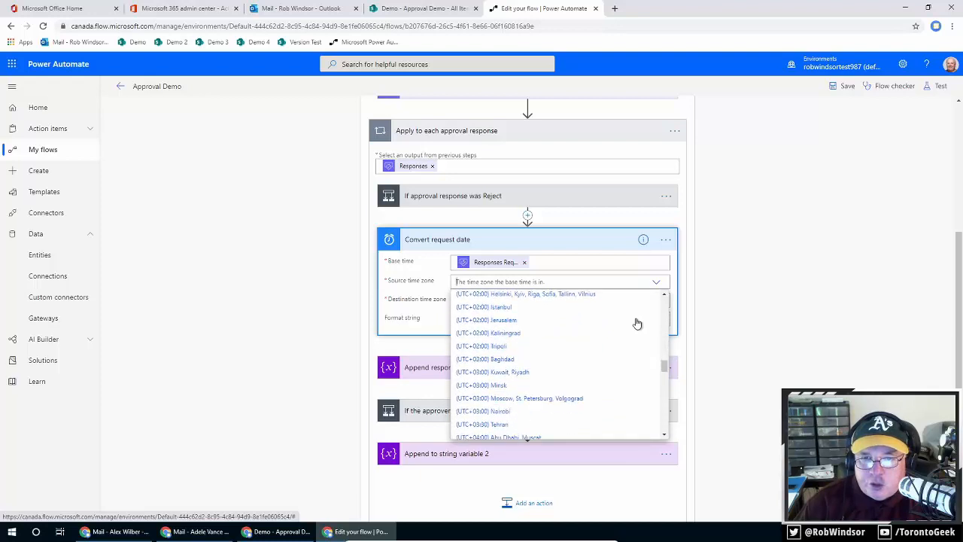
{"action": "scroll", "coordinate": [637, 324], "scroll_direction": "down", "scroll_amount": 5}
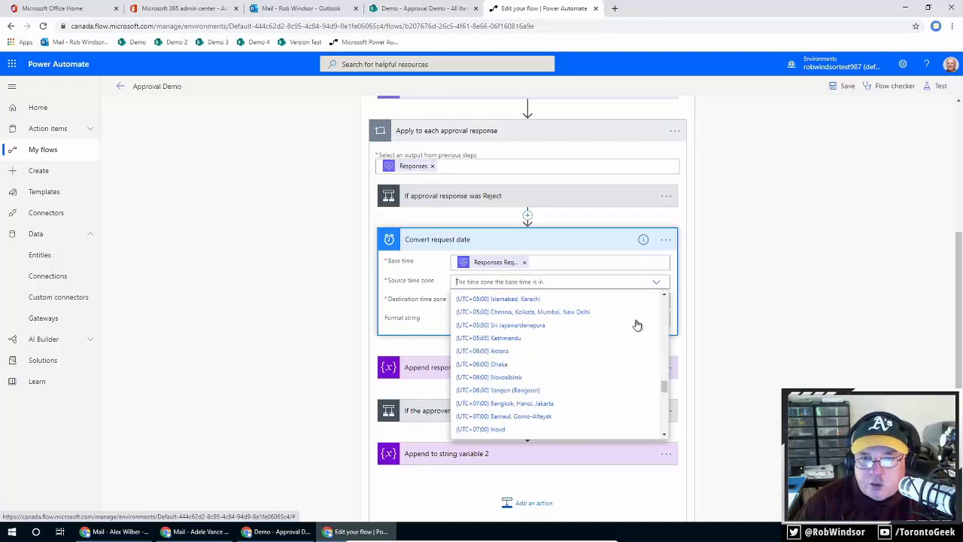
{"action": "scroll", "coordinate": [637, 324], "scroll_direction": "down", "scroll_amount": 5}
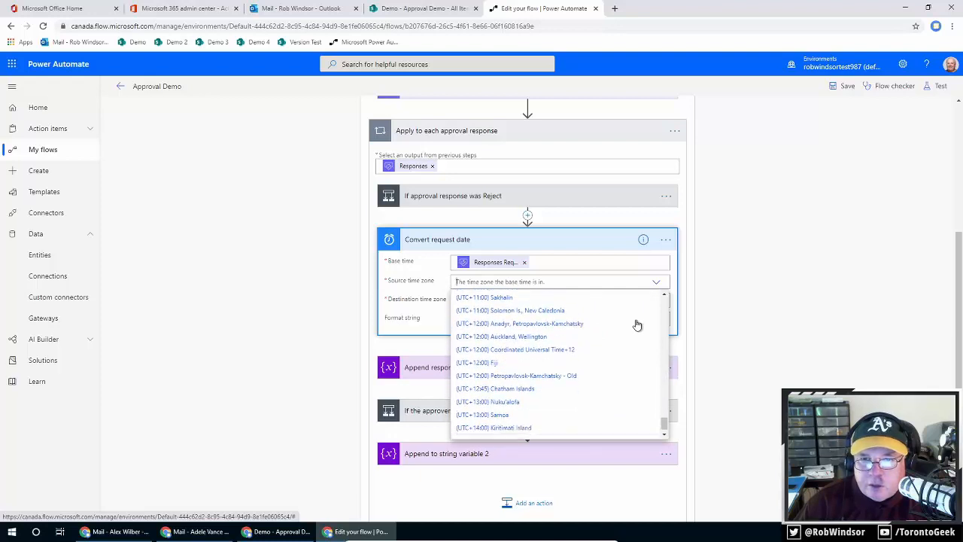
{"action": "scroll", "coordinate": [637, 324], "scroll_direction": "up", "scroll_amount": 2}
{"action": "scroll", "coordinate": [637, 325], "scroll_direction": "up", "scroll_amount": 10}
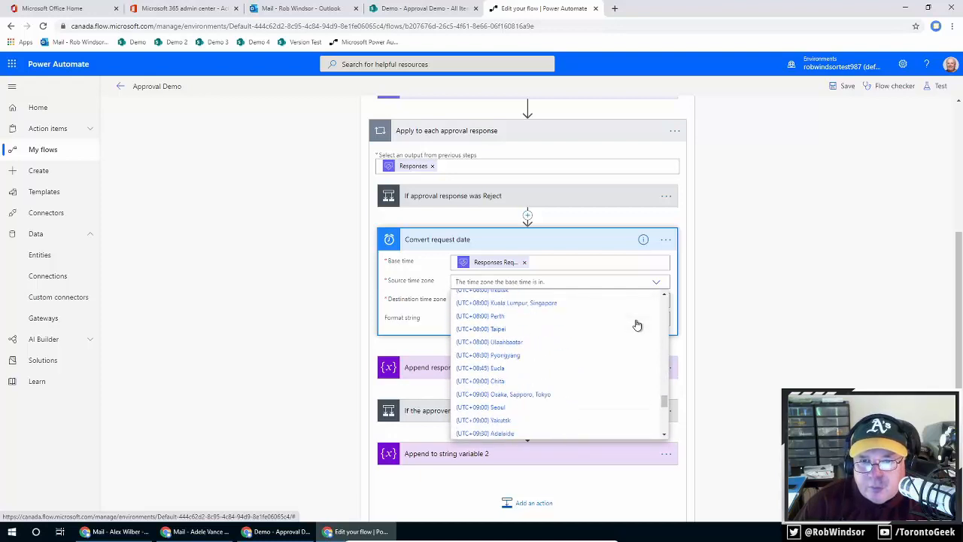
{"action": "scroll", "coordinate": [637, 325], "scroll_direction": "up", "scroll_amount": 7}
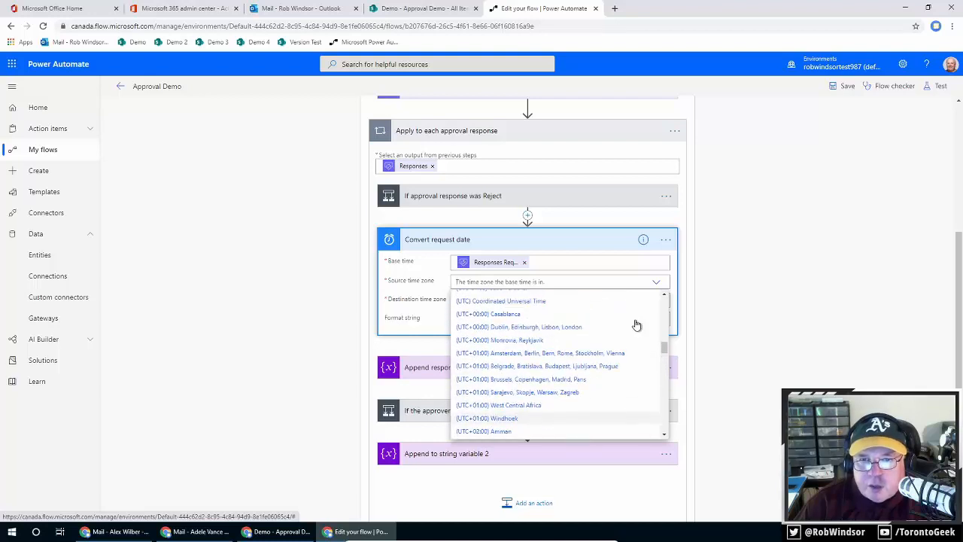
{"action": "scroll", "coordinate": [542, 344], "scroll_direction": "up", "scroll_amount": 2}
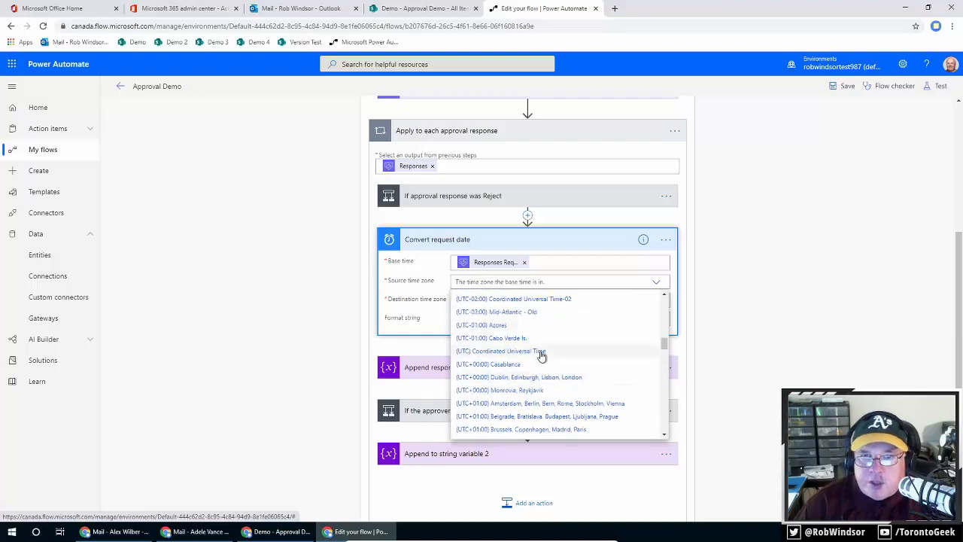
{"action": "left_click", "coordinate": [542, 353]}
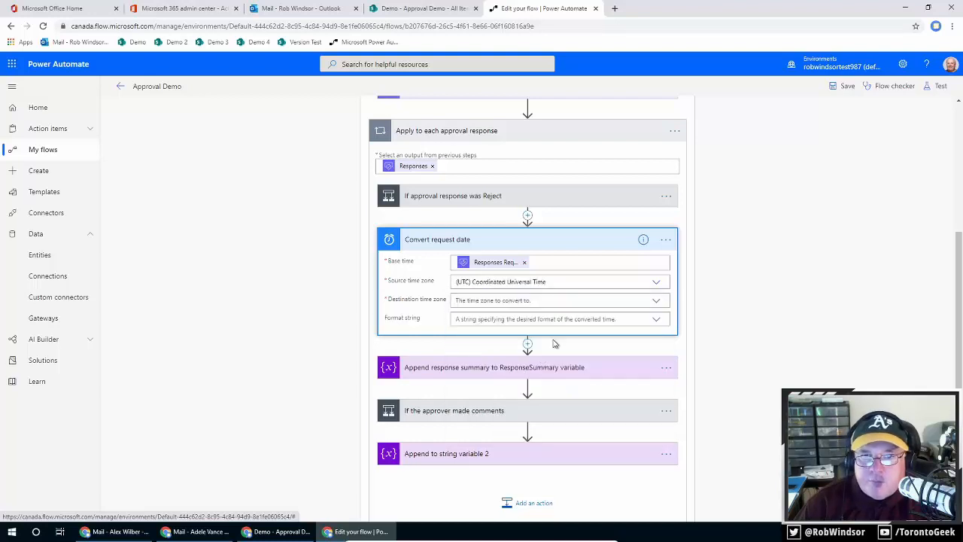
Step: Set the destination time zone to (UTC-05:00) Eastern Time (US & Canada) and the format string to Full date/time pattern (long time)
{"action": "left_click", "coordinate": [658, 301]}
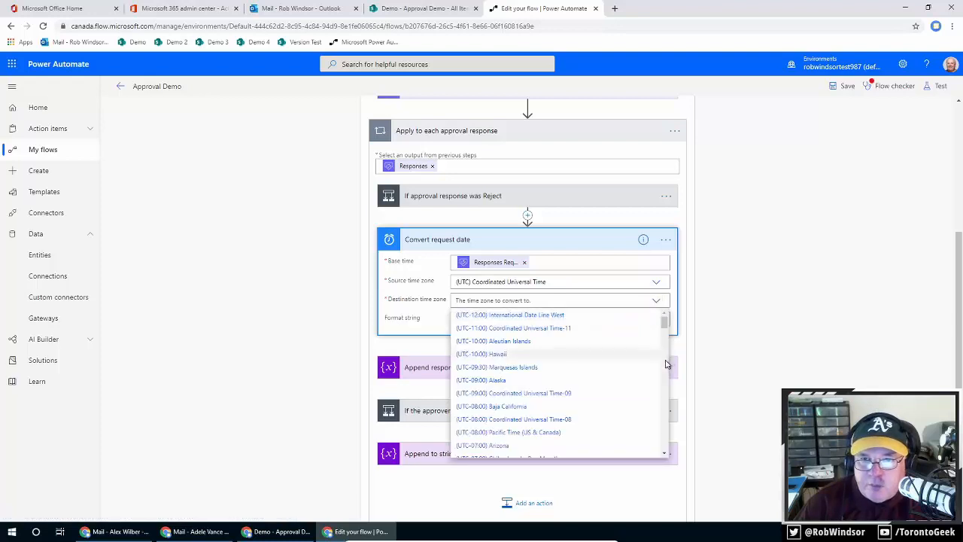
{"action": "scroll", "coordinate": [666, 364], "scroll_direction": "down", "scroll_amount": 3}
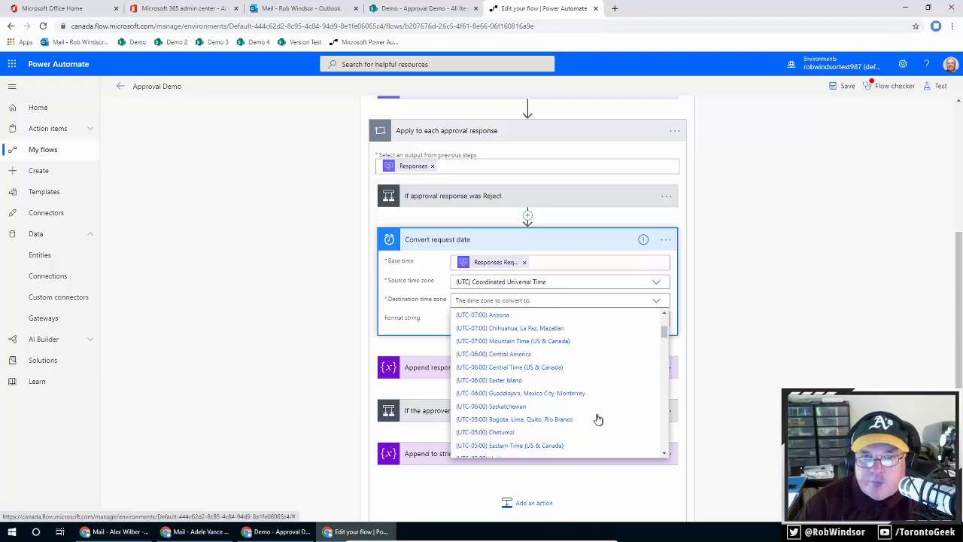
{"action": "left_click", "coordinate": [595, 445]}
{"action": "left_click", "coordinate": [660, 319]}
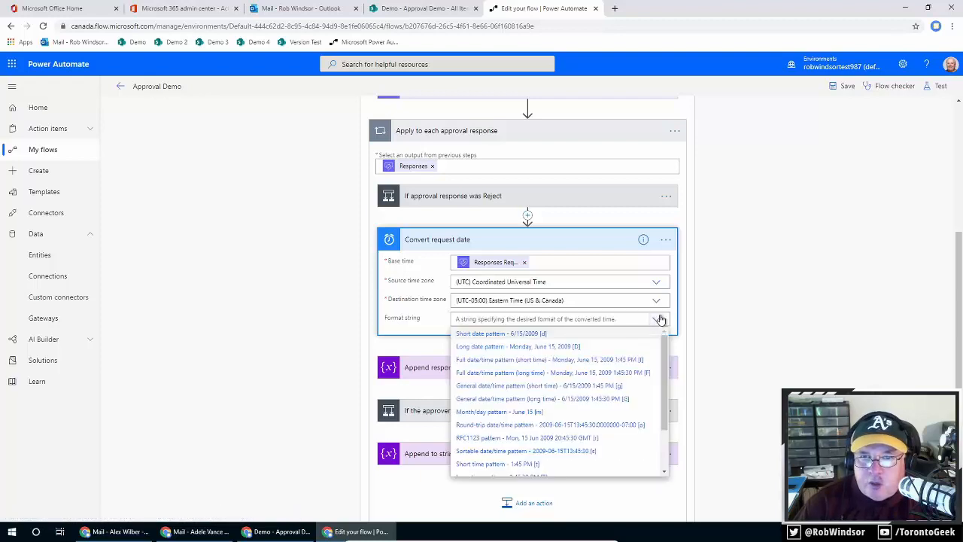
{"action": "left_click", "coordinate": [632, 373]}
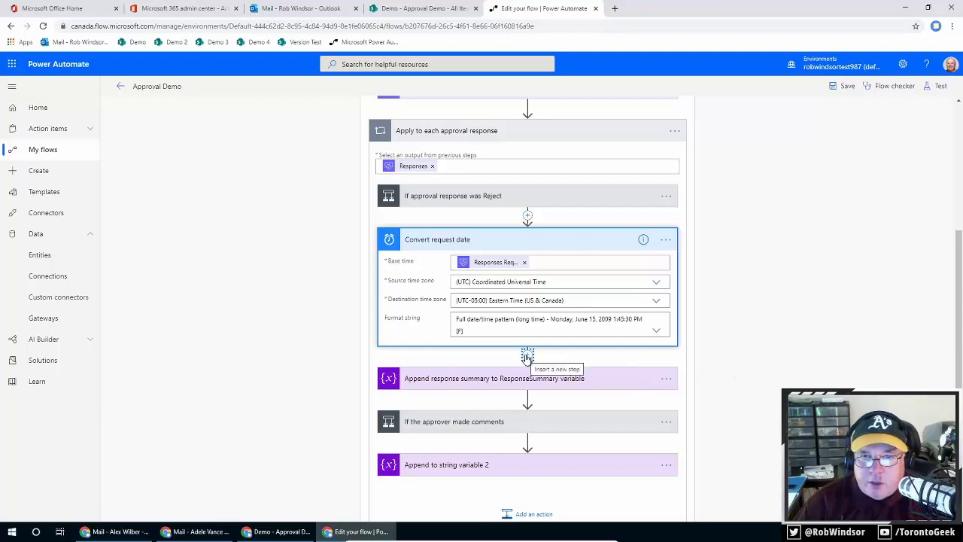
Step: Copy the Convert request date action and paste the duplicate directly below it, before the response summary append action
{"action": "left_click", "coordinate": [667, 240]}
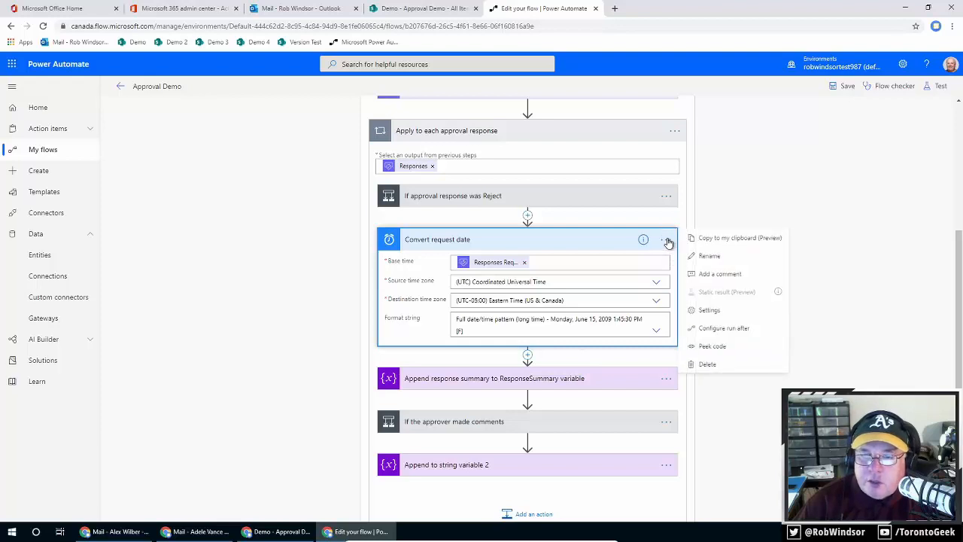
{"action": "left_click", "coordinate": [728, 242]}
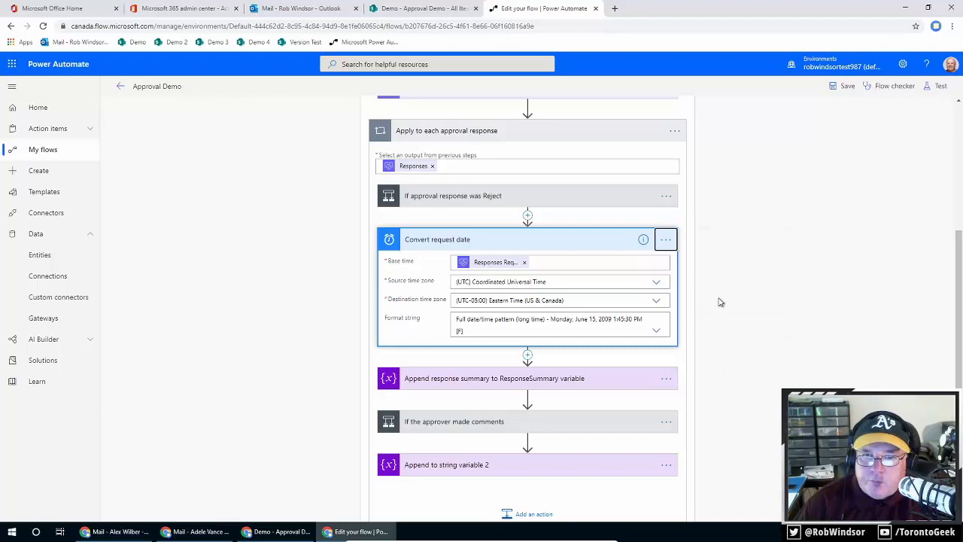
{"action": "left_click", "coordinate": [528, 354]}
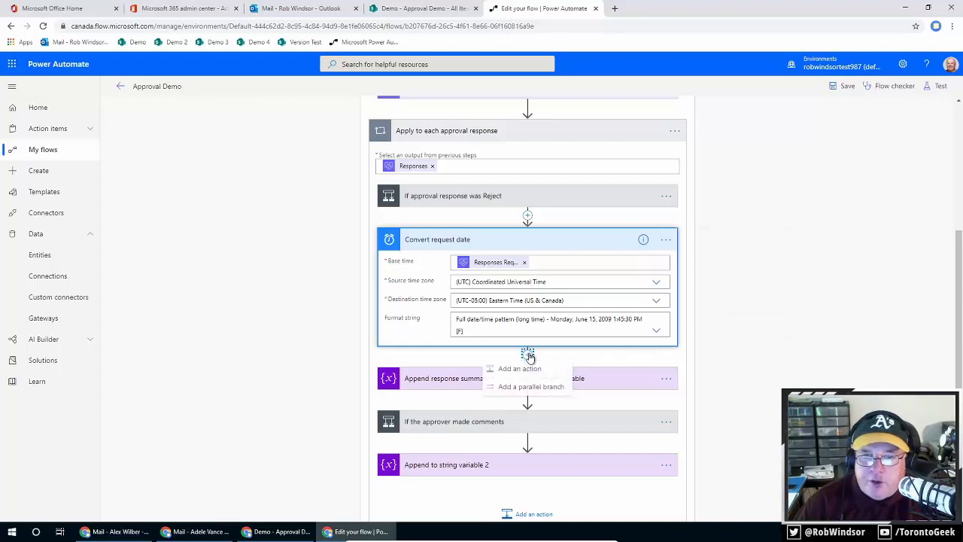
{"action": "left_click", "coordinate": [521, 368]}
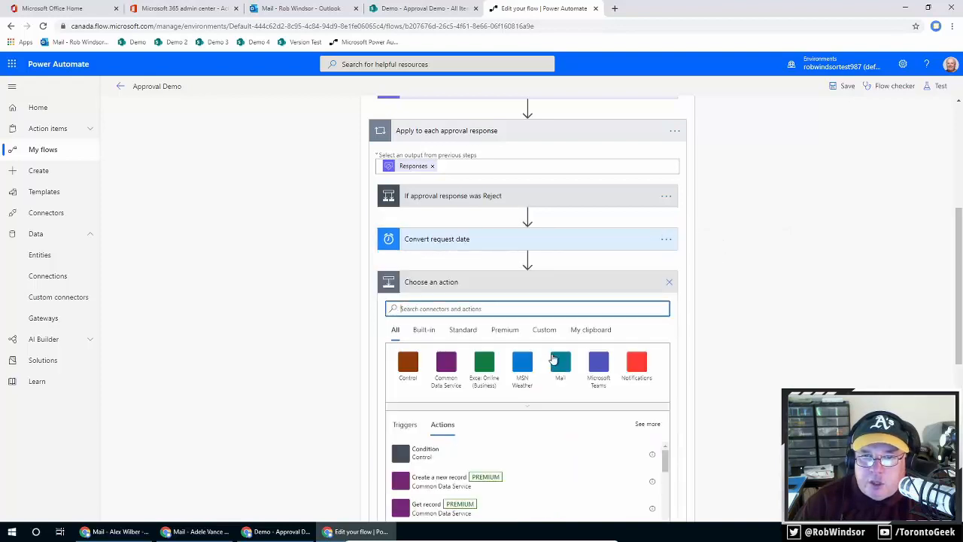
{"action": "left_click", "coordinate": [591, 330]}
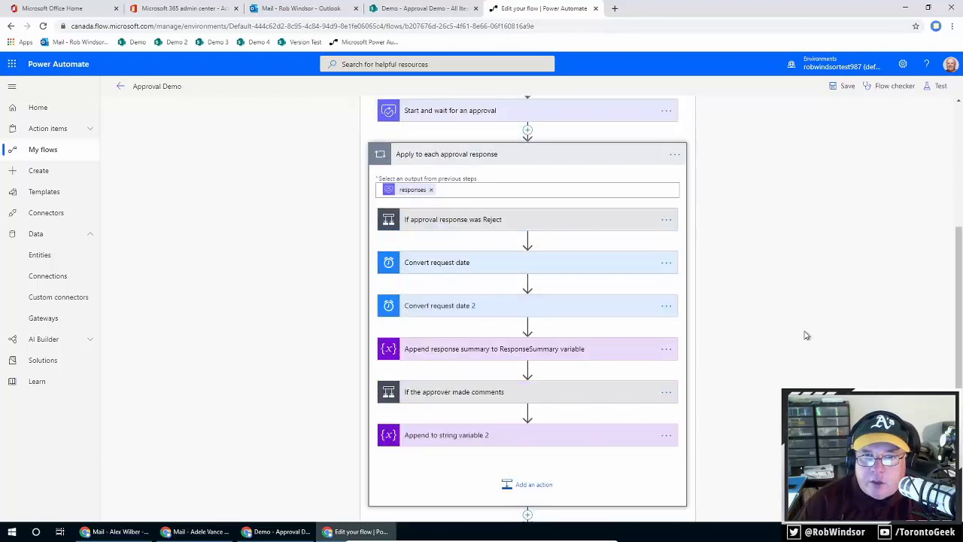
Step: Rename the duplicated time zone conversion action as Convert response date
{"action": "left_click", "coordinate": [670, 309]}
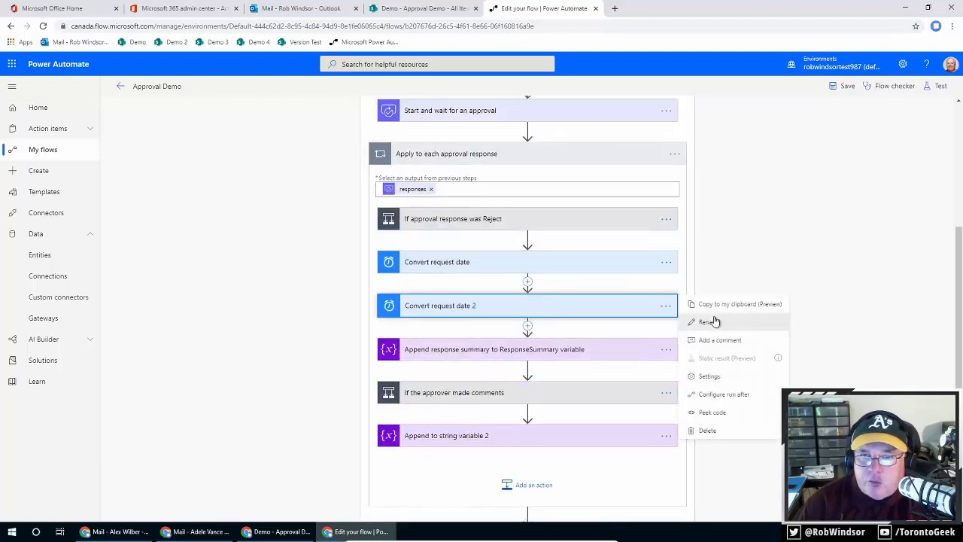
{"action": "left_click", "coordinate": [711, 322]}
{"action": "left_click", "coordinate": [542, 304]}
{"action": "key", "text": "BackSpace"}
{"action": "key", "text": "BackSpace"}
{"action": "key", "text": "BackSpace"}
{"action": "key", "text": "BackSpace"}
{"action": "key", "text": "BackSpace"}
{"action": "key", "text": "BackSpace"}
{"action": "key", "text": "BackSpace"}
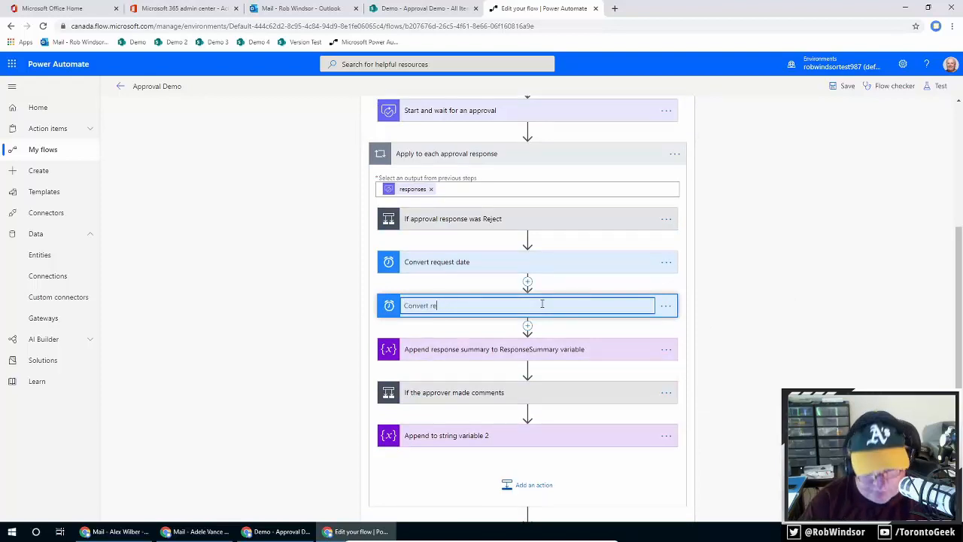
{"action": "type", "text": "sponse da"}
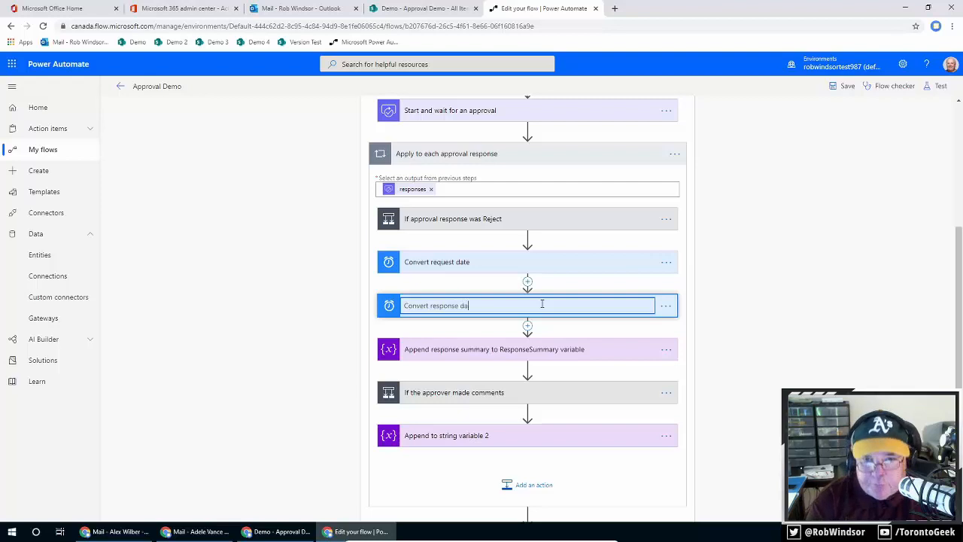
{"action": "type", "text": "te"}
{"action": "key", "text": "Return"}
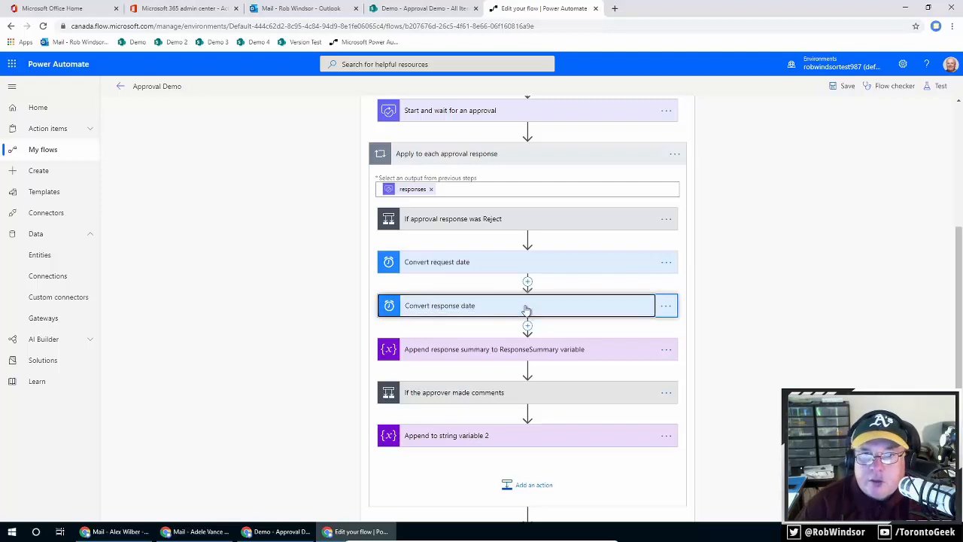
Step: Replace the base time of the Convert response date action with the Responses Response date dynamic content
{"action": "left_click", "coordinate": [527, 310]}
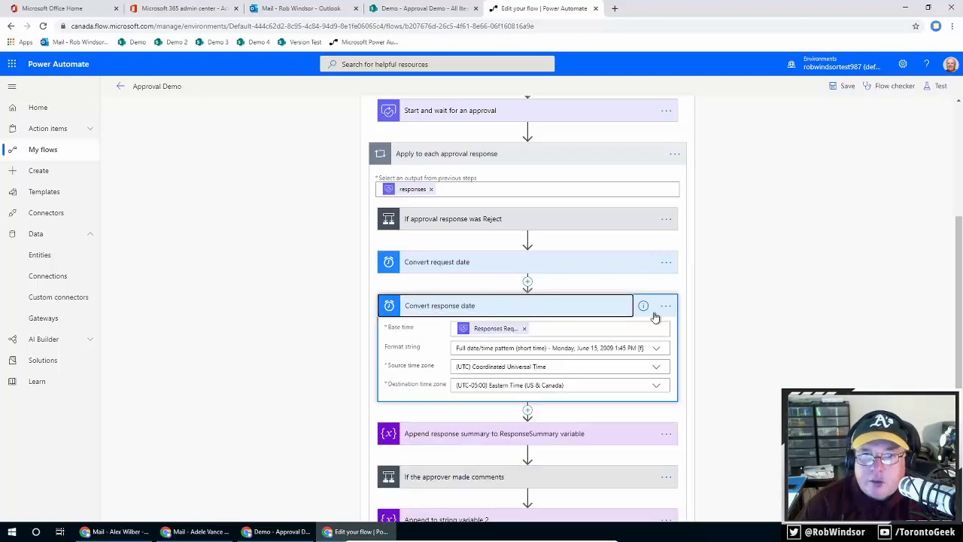
{"action": "left_click", "coordinate": [524, 329]}
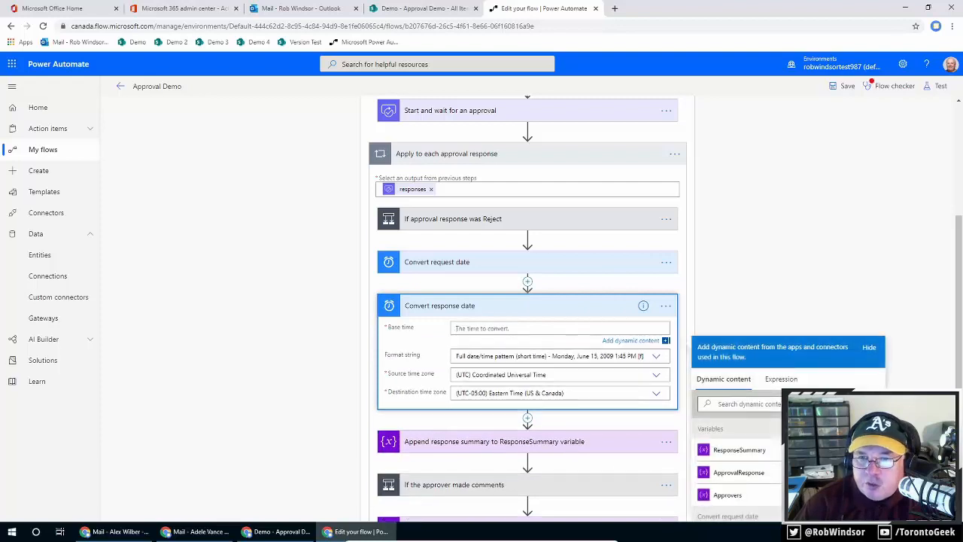
{"action": "left_click", "coordinate": [741, 405]}
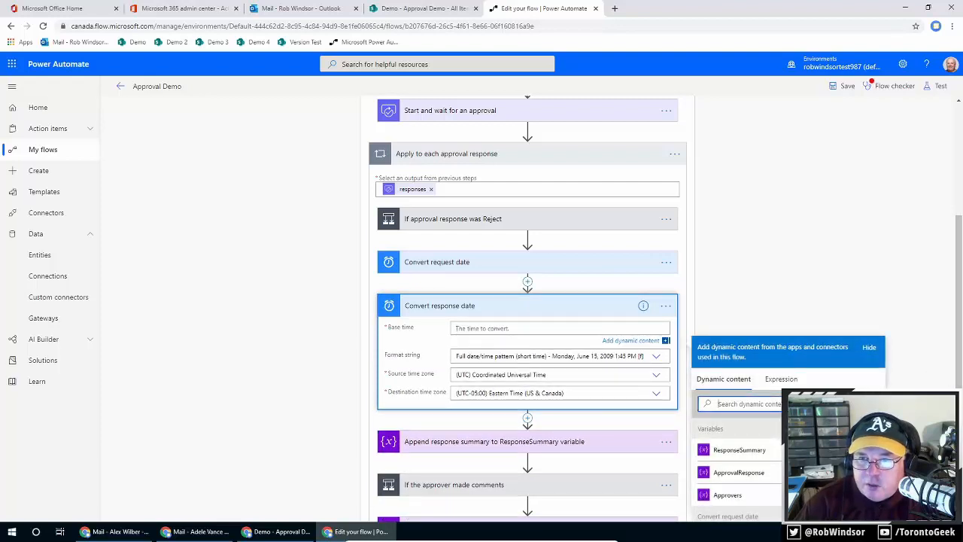
{"action": "scroll", "coordinate": [960, 384], "scroll_direction": "down", "scroll_amount": 2}
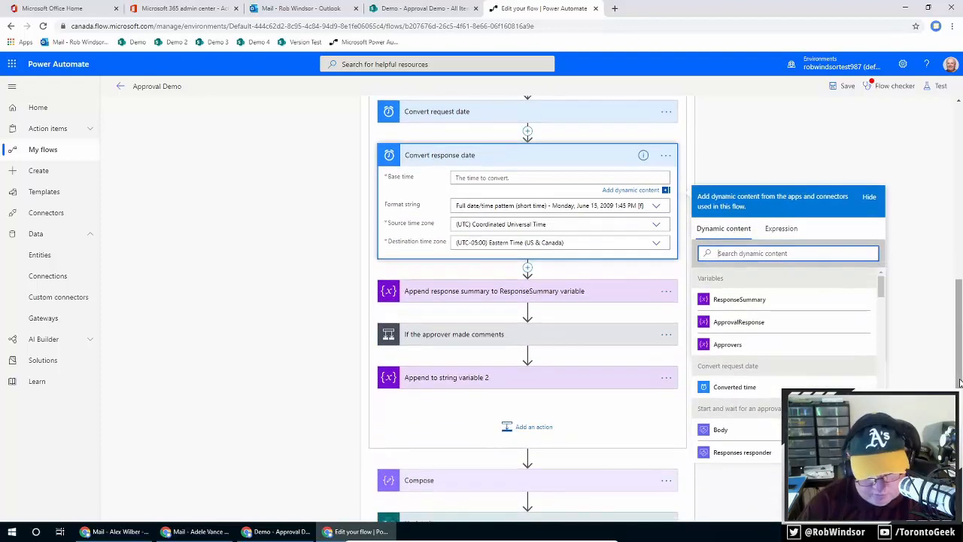
{"action": "type", "text": "response"}
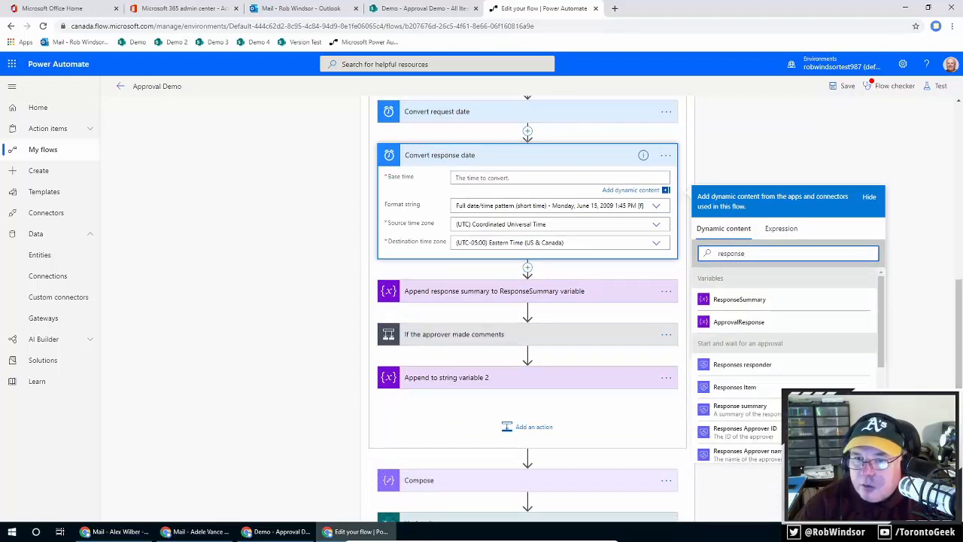
{"action": "scroll", "coordinate": [787, 365], "scroll_direction": "down", "scroll_amount": 3}
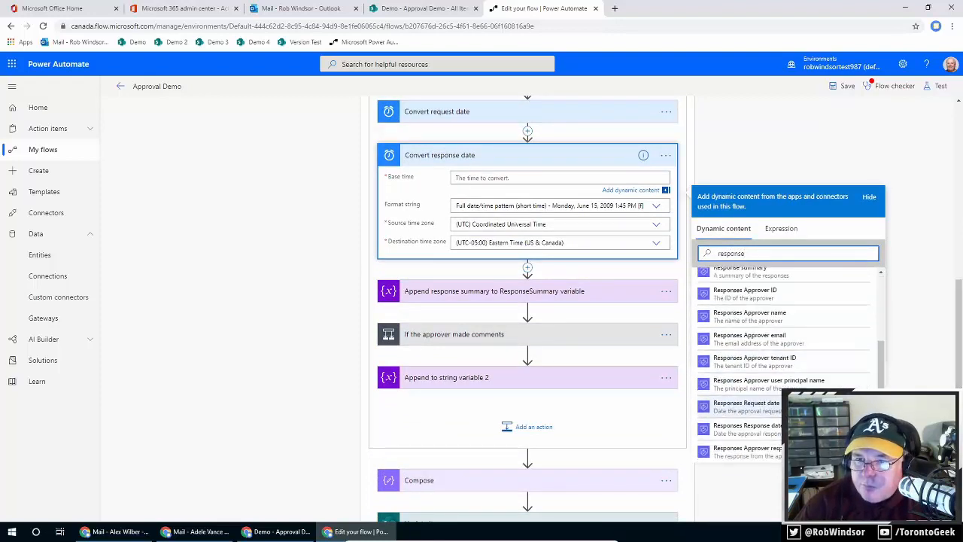
{"action": "left_click", "coordinate": [748, 416]}
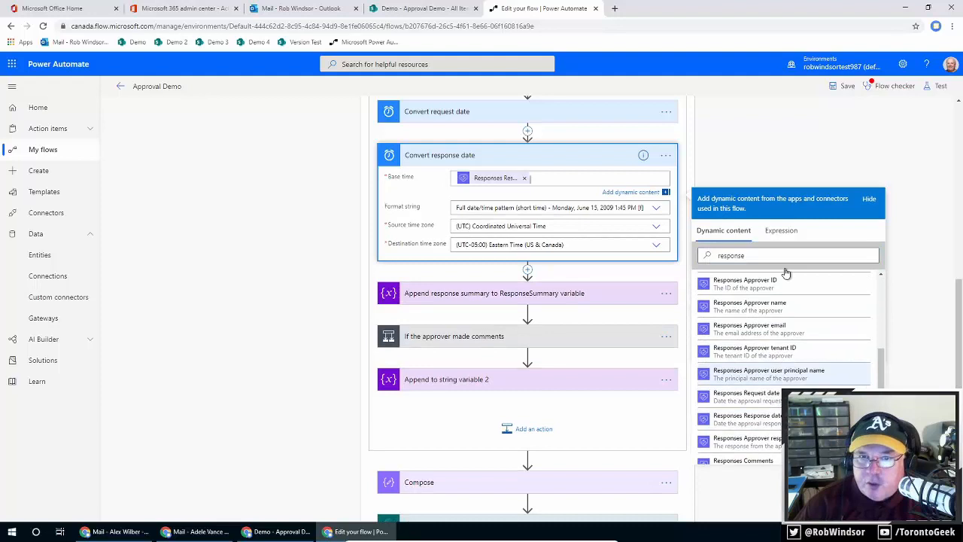
{"action": "left_click", "coordinate": [762, 155]}
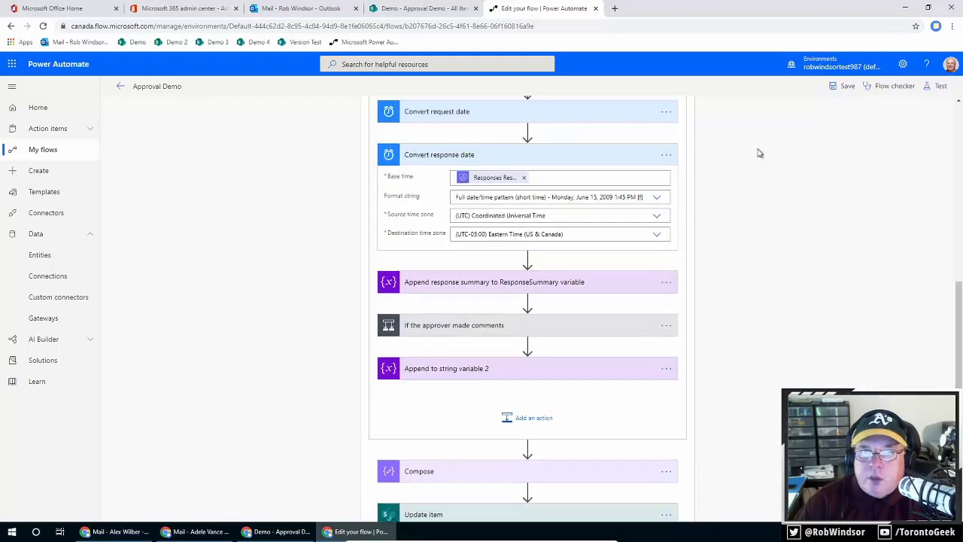
{"action": "left_click", "coordinate": [508, 157]}
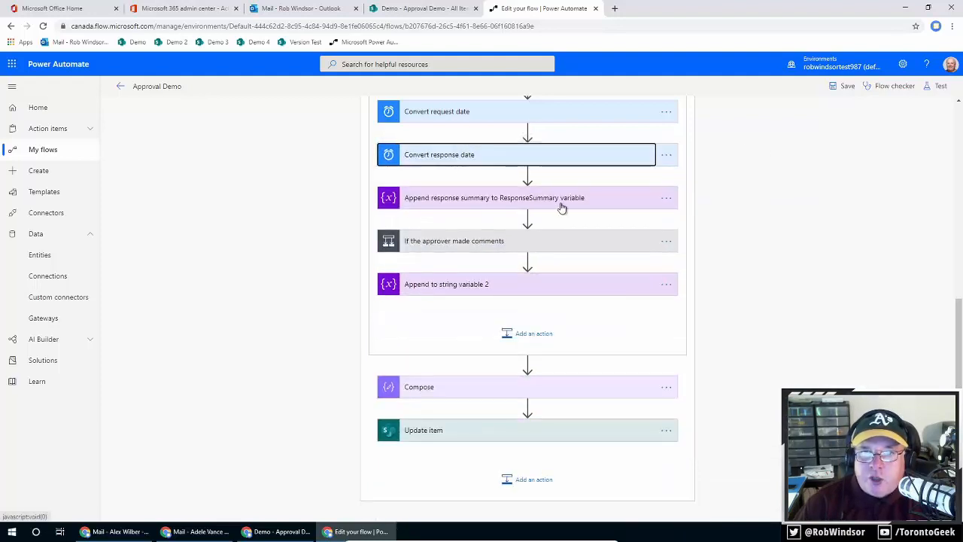
Step: Insert the matching Converted time values after Request Date and Response Date in the response summary append action, and save the flow
{"action": "left_click", "coordinate": [561, 205]}
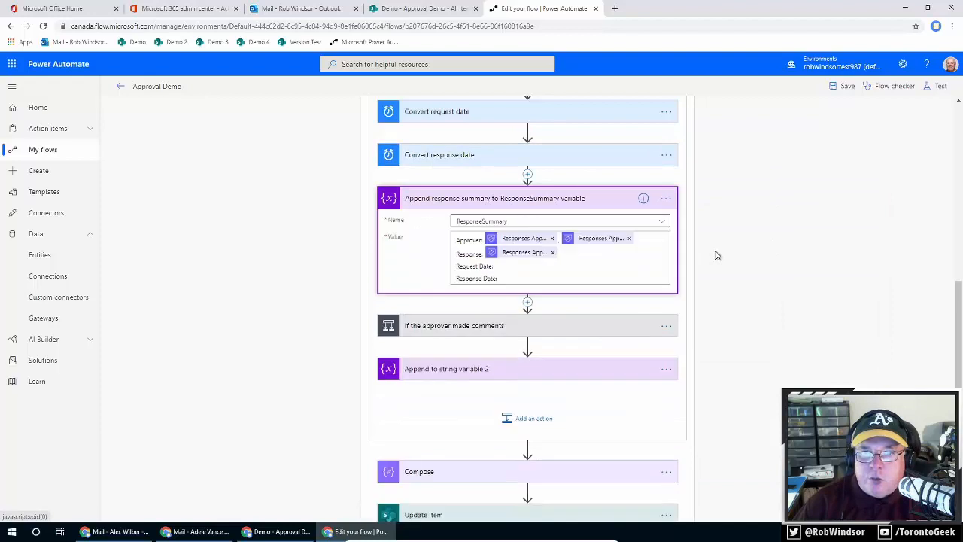
{"action": "left_click", "coordinate": [567, 269]}
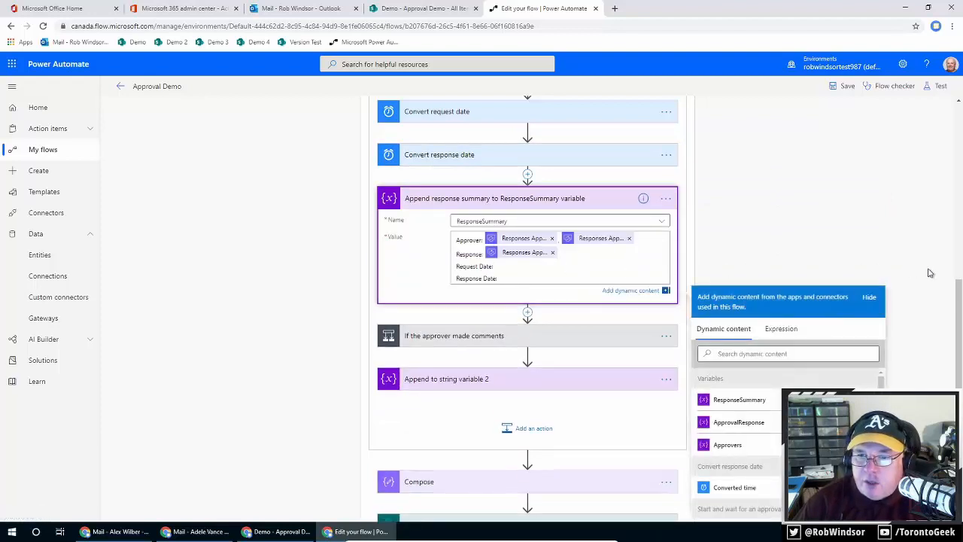
{"action": "scroll", "coordinate": [931, 273], "scroll_direction": "down", "scroll_amount": 1}
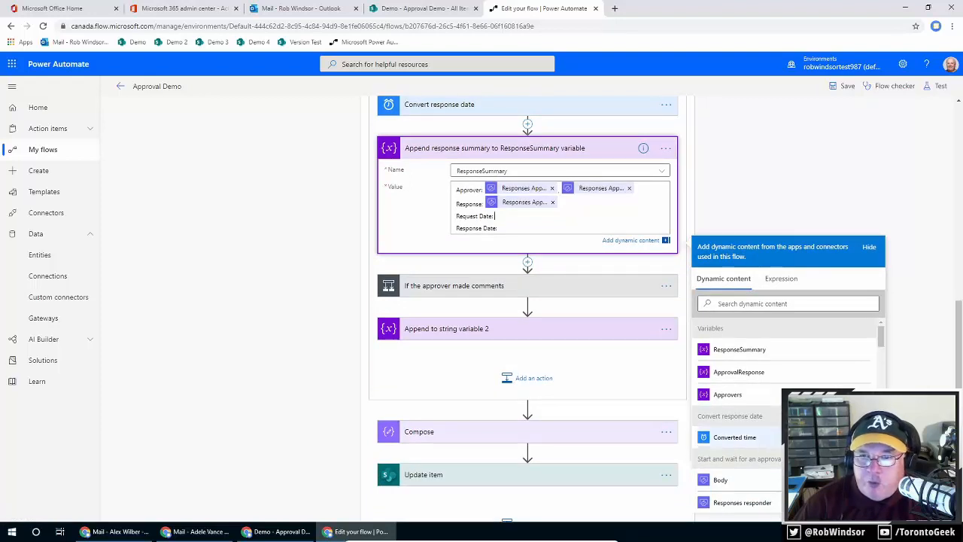
{"action": "left_click", "coordinate": [803, 305]}
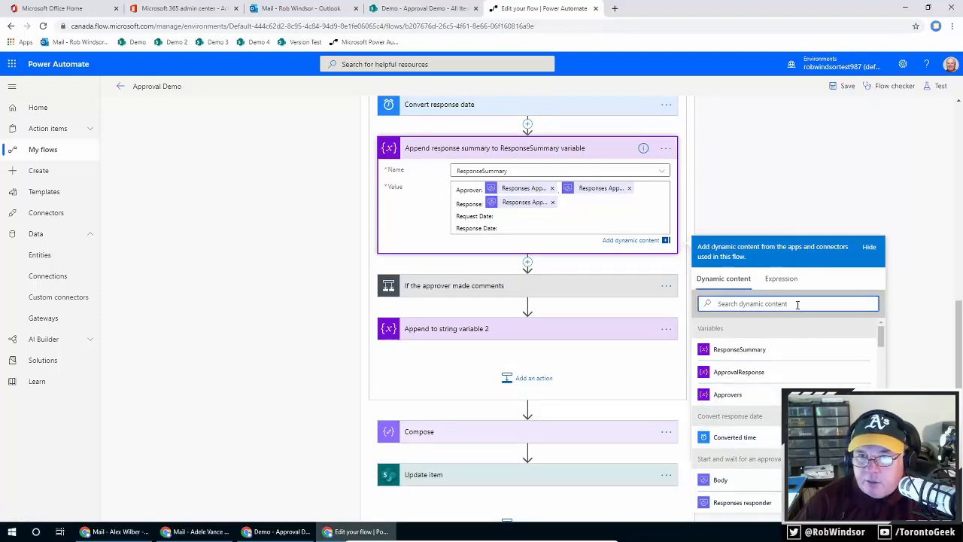
{"action": "type", "text": "co"}
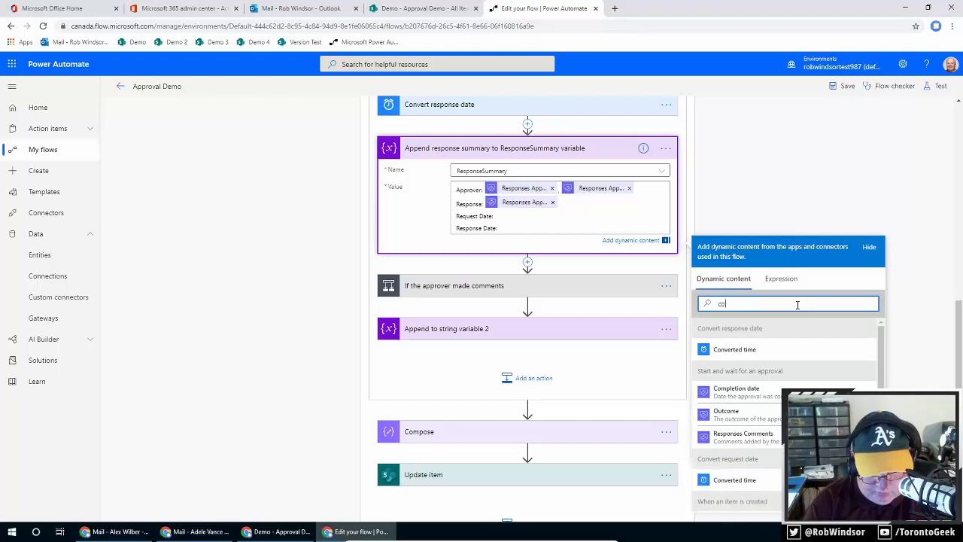
{"action": "type", "text": "nver"}
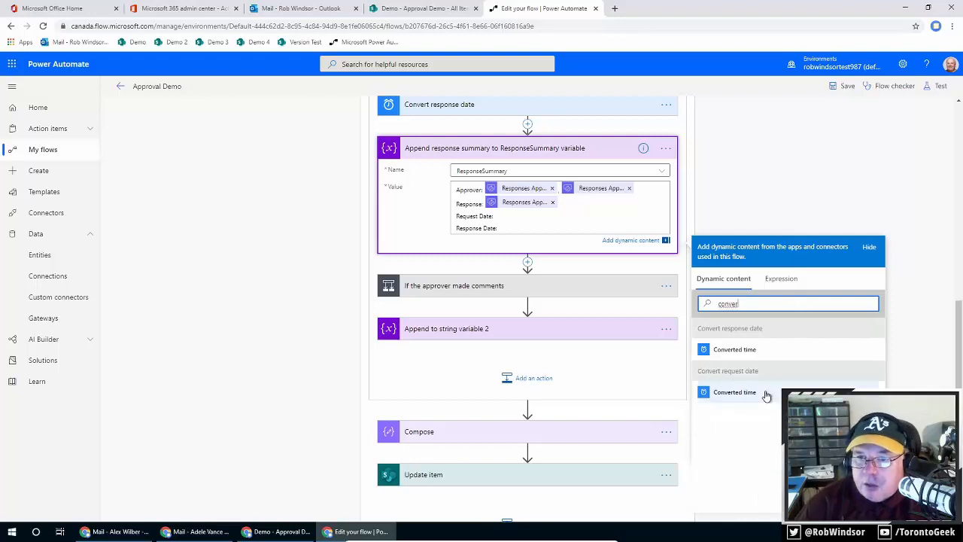
{"action": "left_click", "coordinate": [766, 394]}
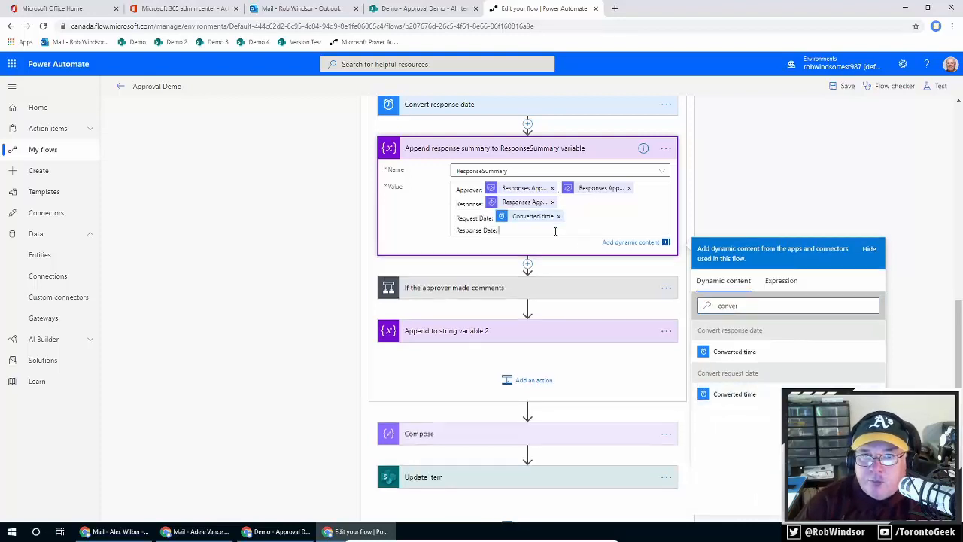
{"action": "left_click", "coordinate": [747, 357]}
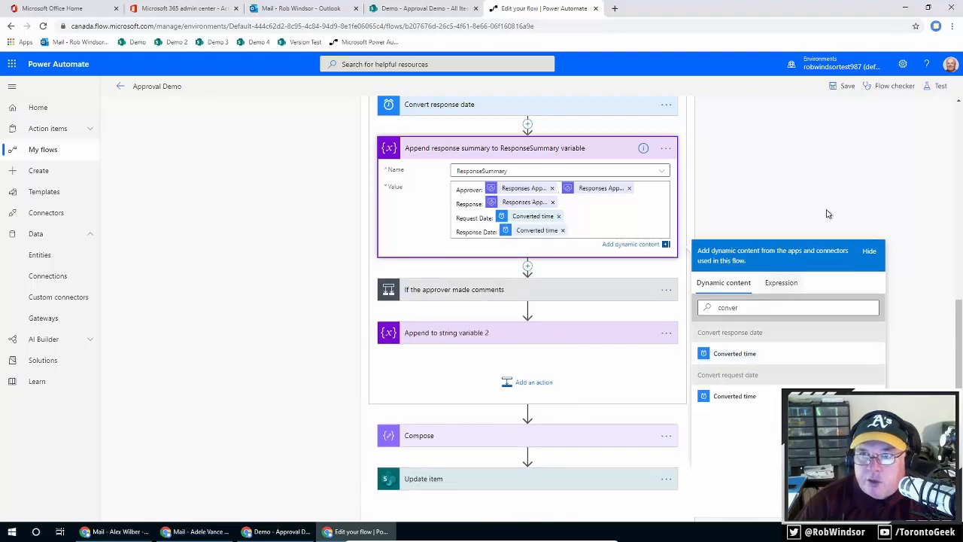
{"action": "left_click", "coordinate": [842, 87]}
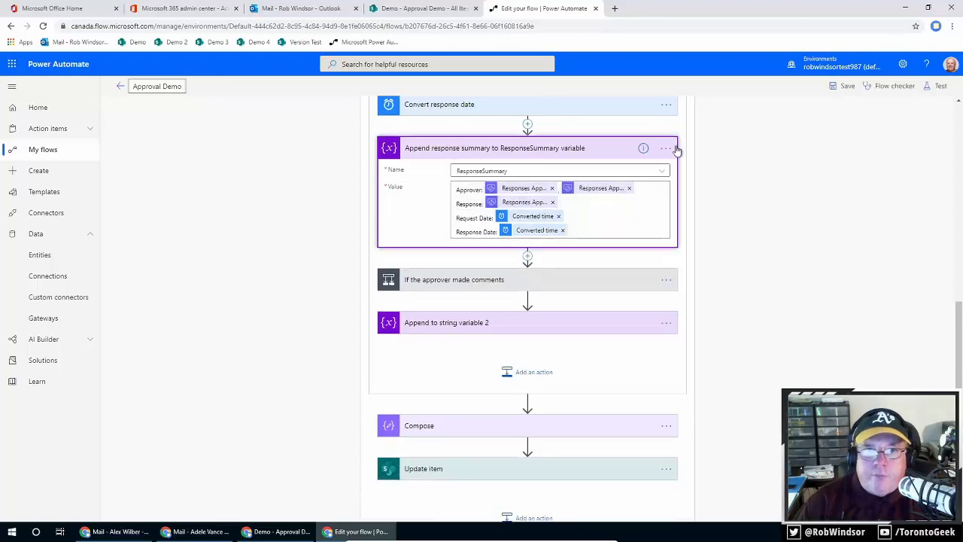
Step: Switch to the SharePoint Approval Demo list and create a new item titled Item 13 with an amount of 1500
{"action": "left_click", "coordinate": [277, 531]}
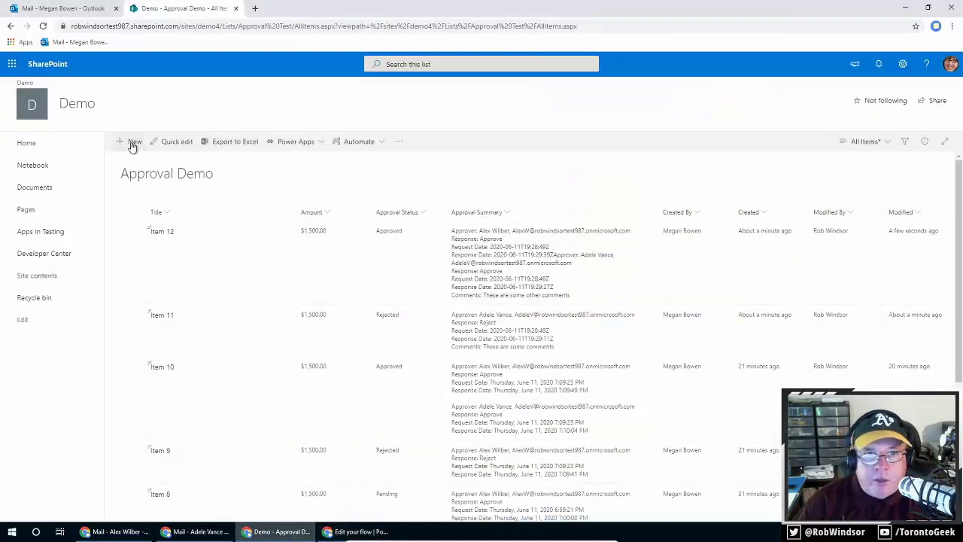
{"action": "left_click", "coordinate": [133, 143]}
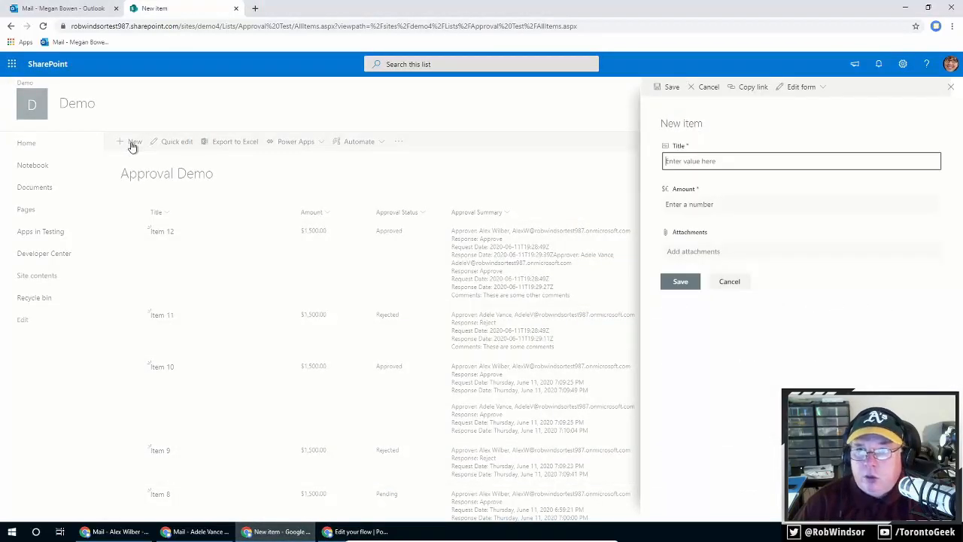
{"action": "type", "text": "Item "}
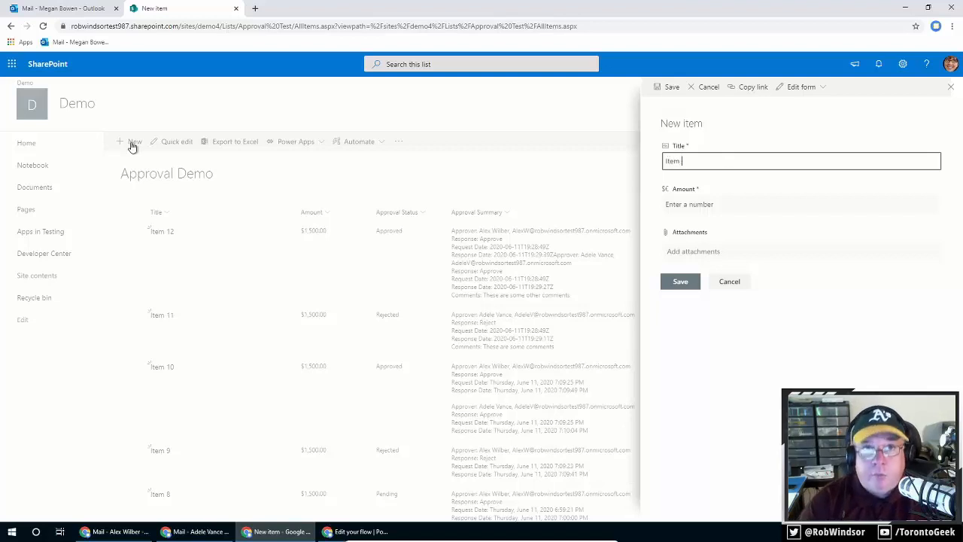
{"action": "type", "text": "13"}
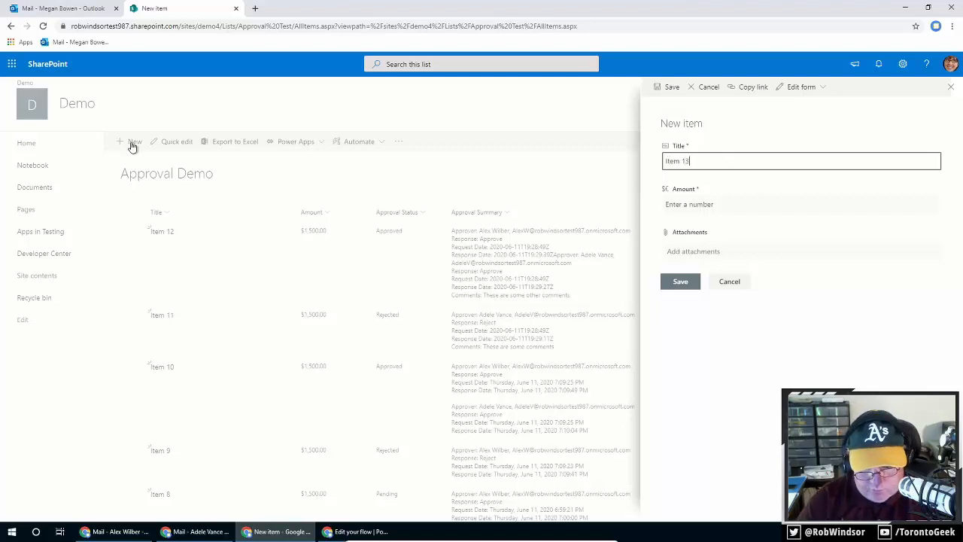
{"action": "key", "text": "ctrl+a"}
{"action": "left_click", "coordinate": [730, 207]}
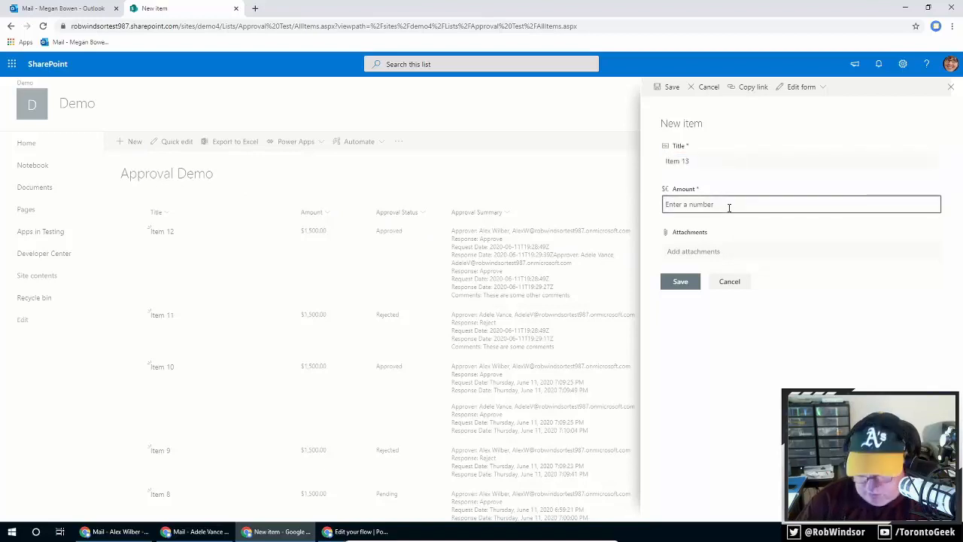
{"action": "type", "text": "1500"}
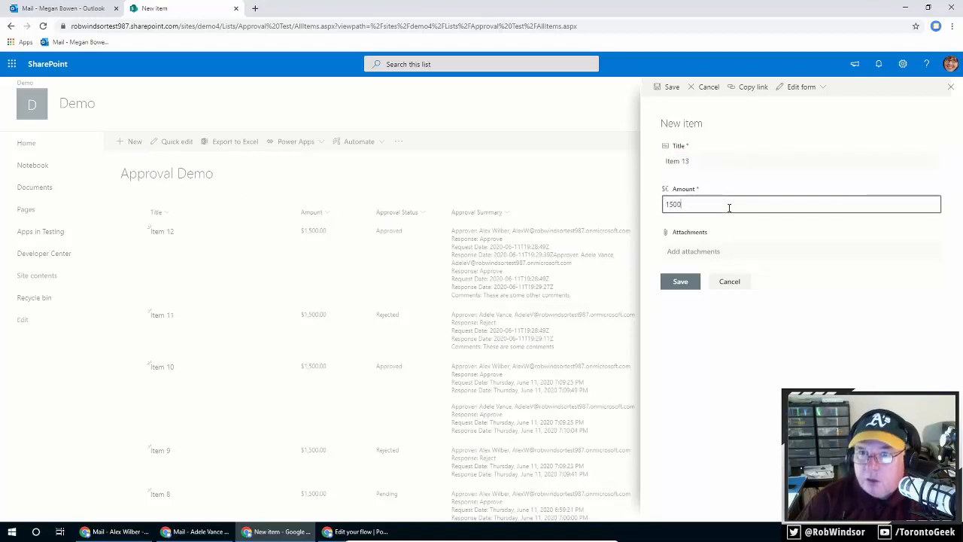
{"action": "left_click", "coordinate": [682, 283]}
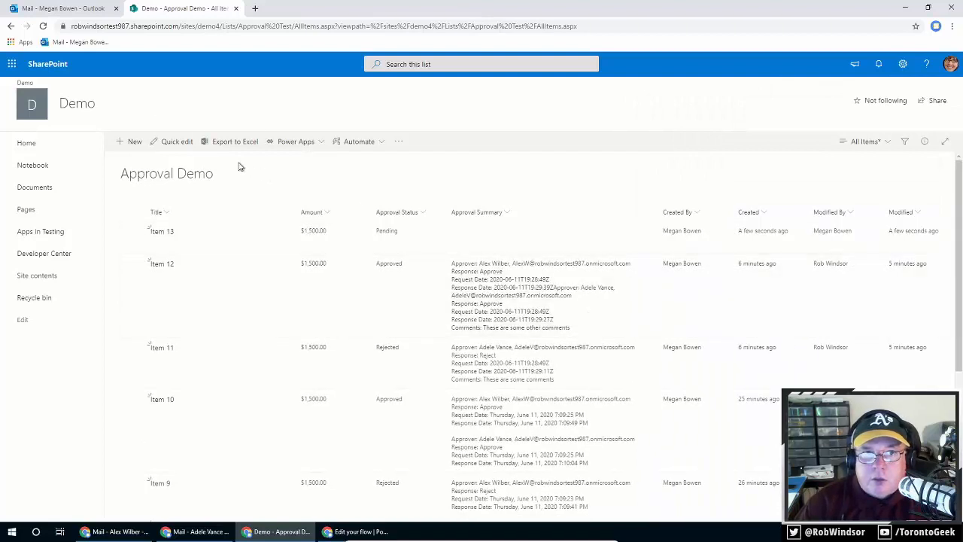
Step: Switch to the first approver's Outlook mailbox and delete both old Item Review messages from the inbox
{"action": "left_click", "coordinate": [197, 531]}
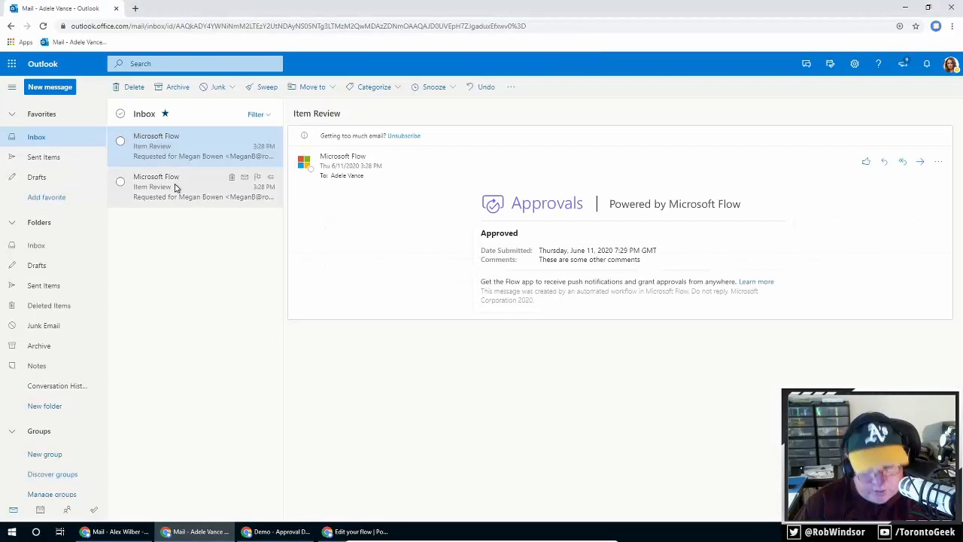
{"action": "left_click", "coordinate": [121, 114]}
{"action": "left_click", "coordinate": [139, 87]}
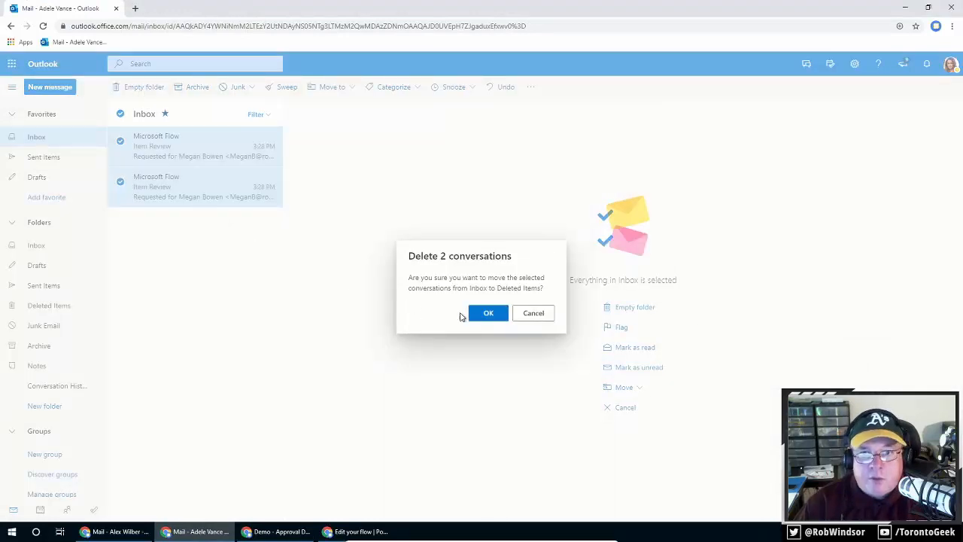
{"action": "left_click", "coordinate": [488, 313]}
Step: Switch to the second approver's Outlook mailbox, delete both old Item Review messages and dismiss the deletion notice
{"action": "left_click", "coordinate": [113, 531]}
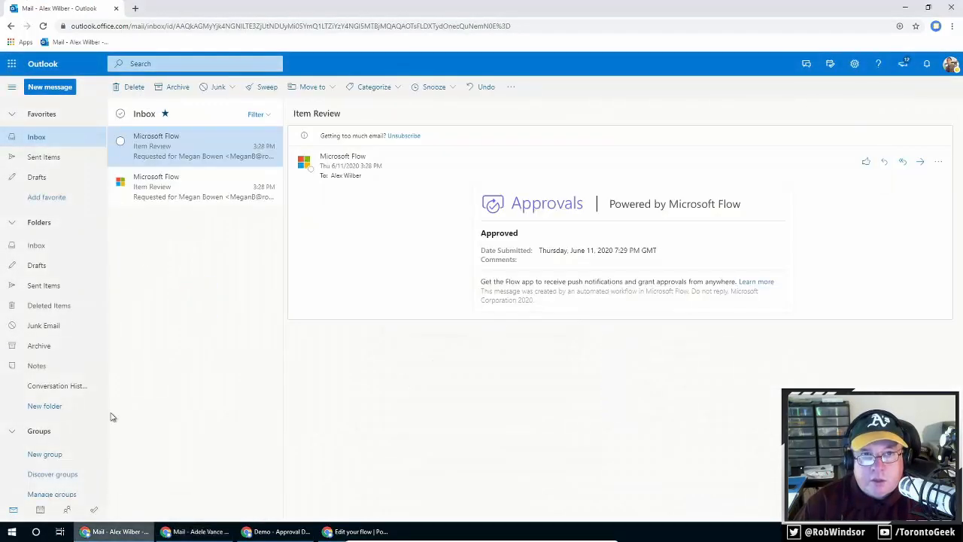
{"action": "left_click", "coordinate": [120, 113]}
{"action": "left_click", "coordinate": [128, 88]}
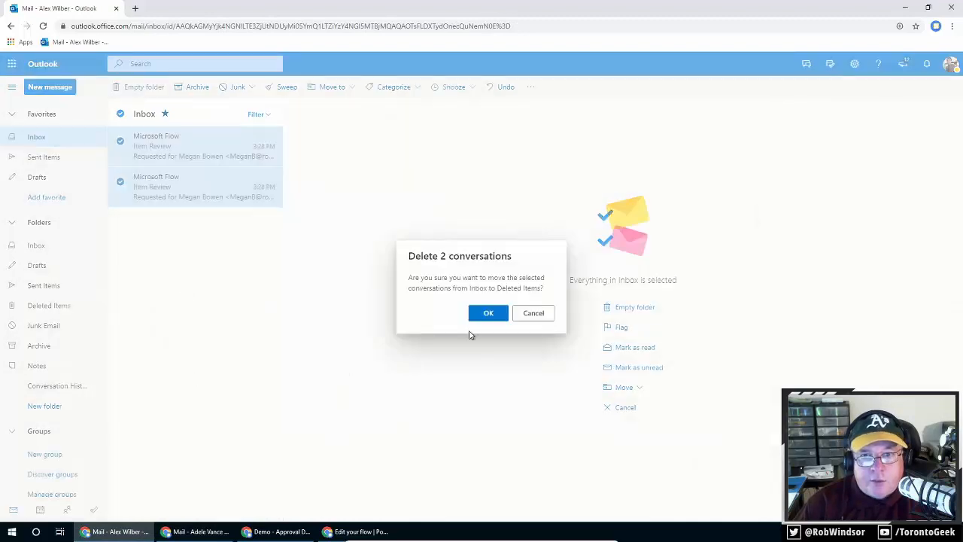
{"action": "left_click", "coordinate": [478, 322]}
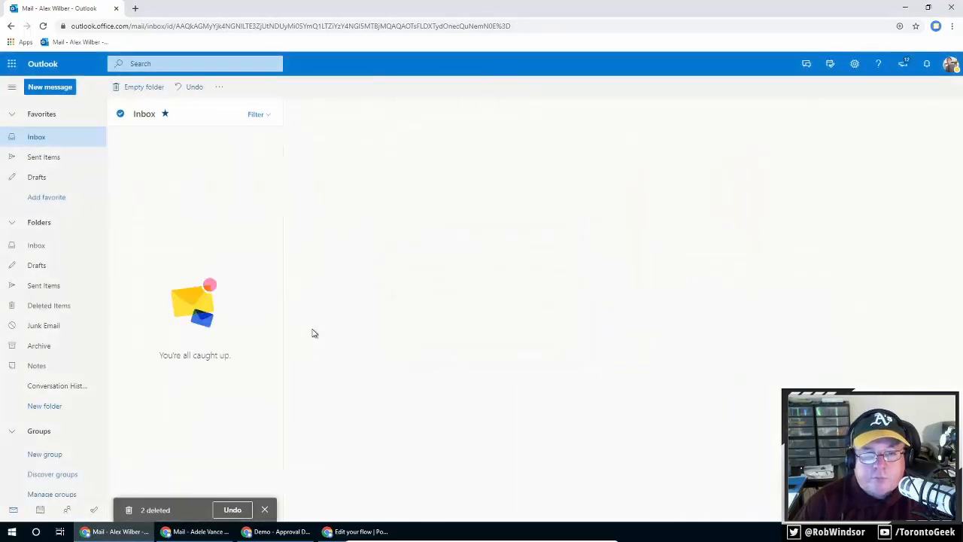
{"action": "left_click", "coordinate": [265, 509]}
Step: Switch to the first approver's Outlook mailbox and approve the Item 13 review request with the comment "The are even more comments"
{"action": "left_click", "coordinate": [194, 532]}
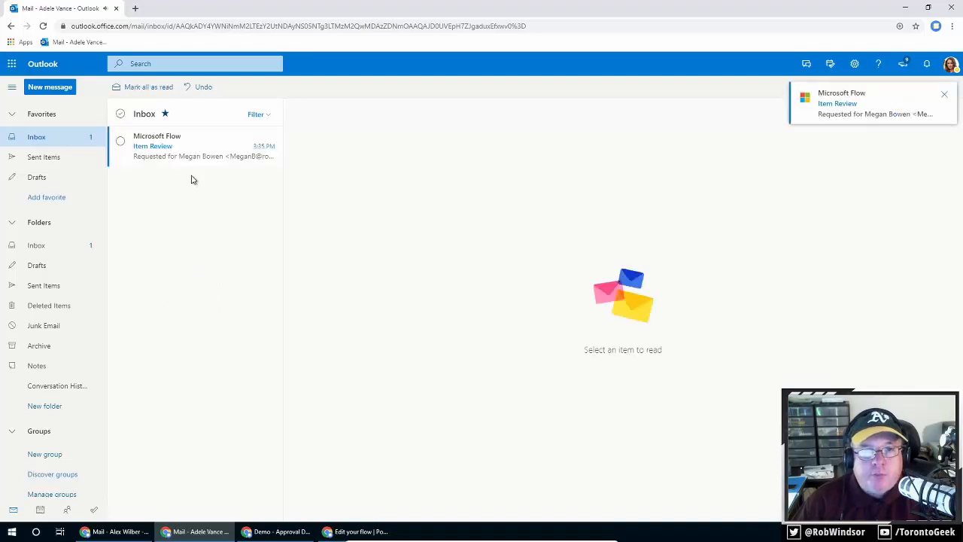
{"action": "left_click", "coordinate": [170, 147]}
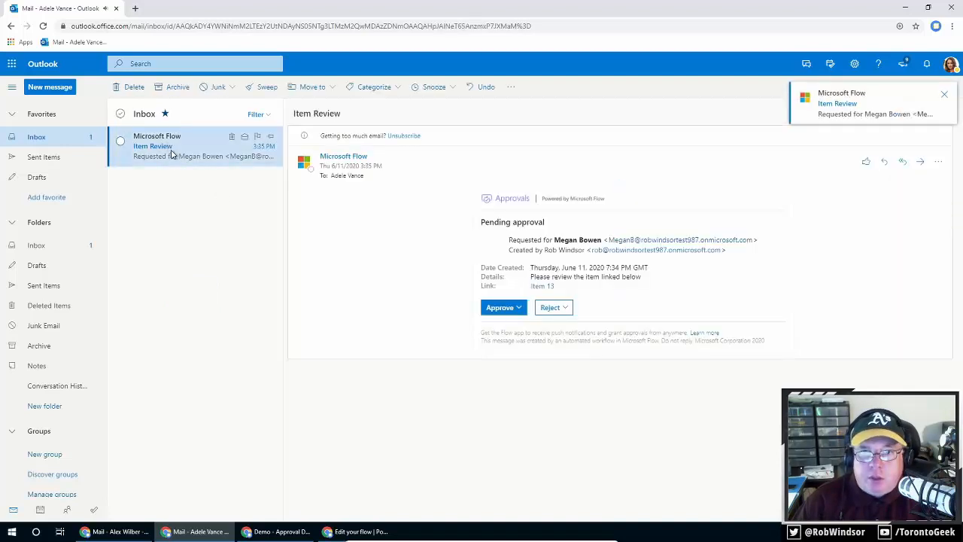
{"action": "left_click", "coordinate": [522, 311]}
{"action": "left_click", "coordinate": [515, 343]}
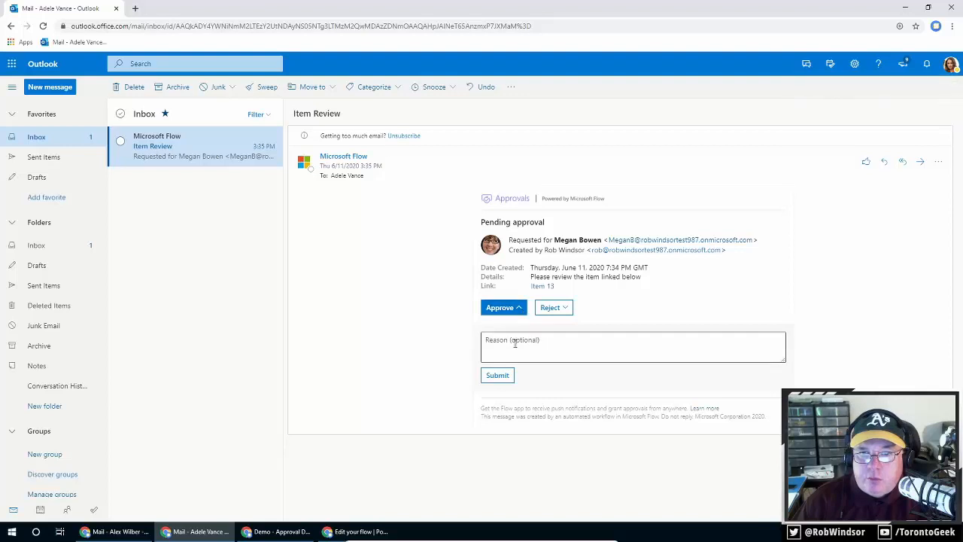
{"action": "type", "text": "The "}
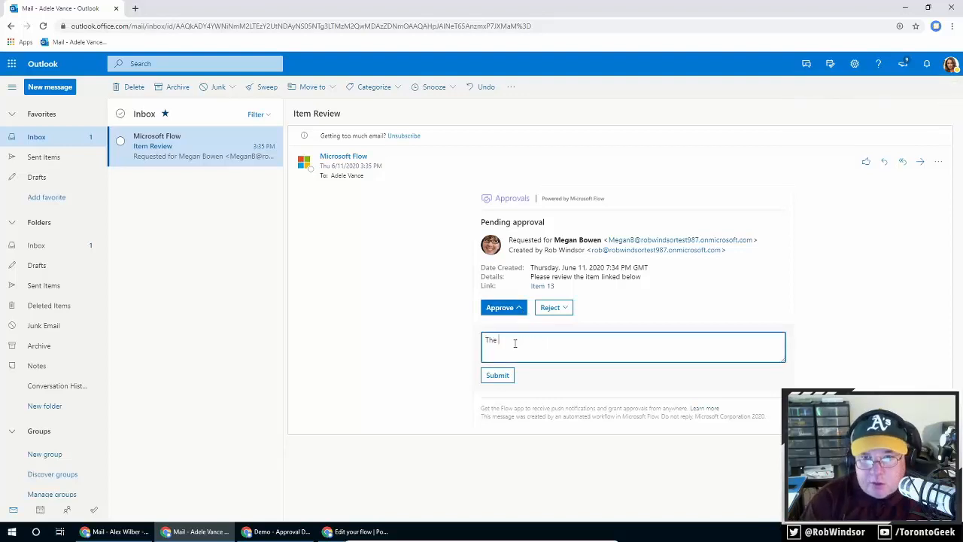
{"action": "type", "text": "are ev"}
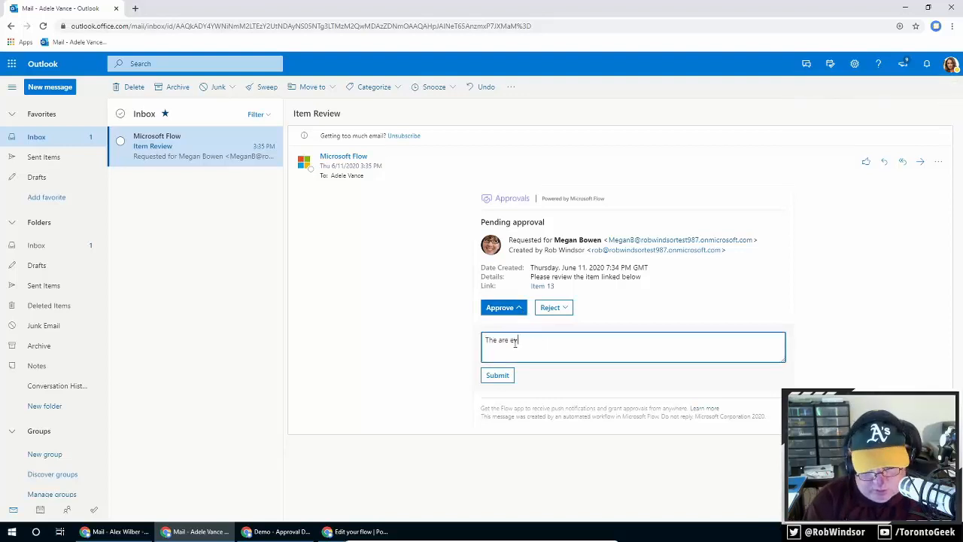
{"action": "type", "text": "en more com"}
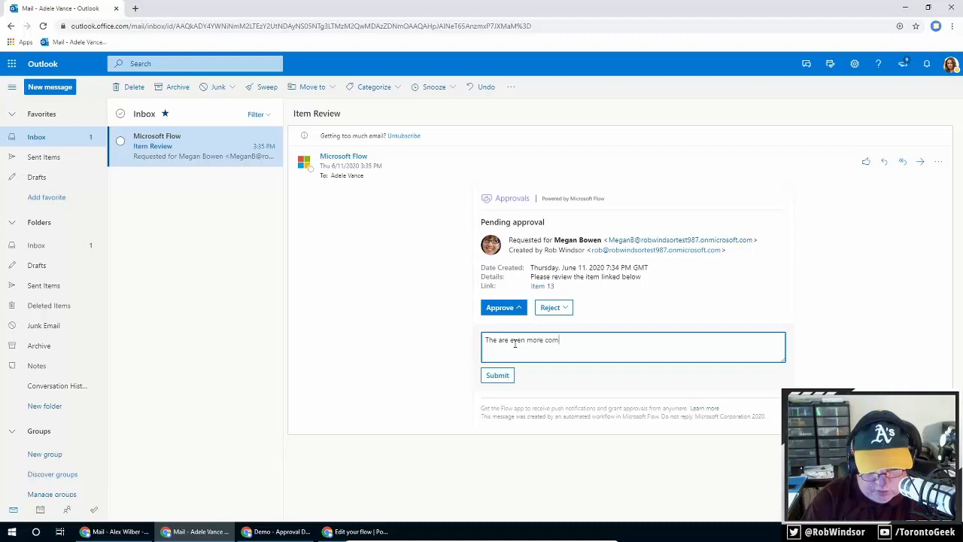
{"action": "type", "text": "ments"}
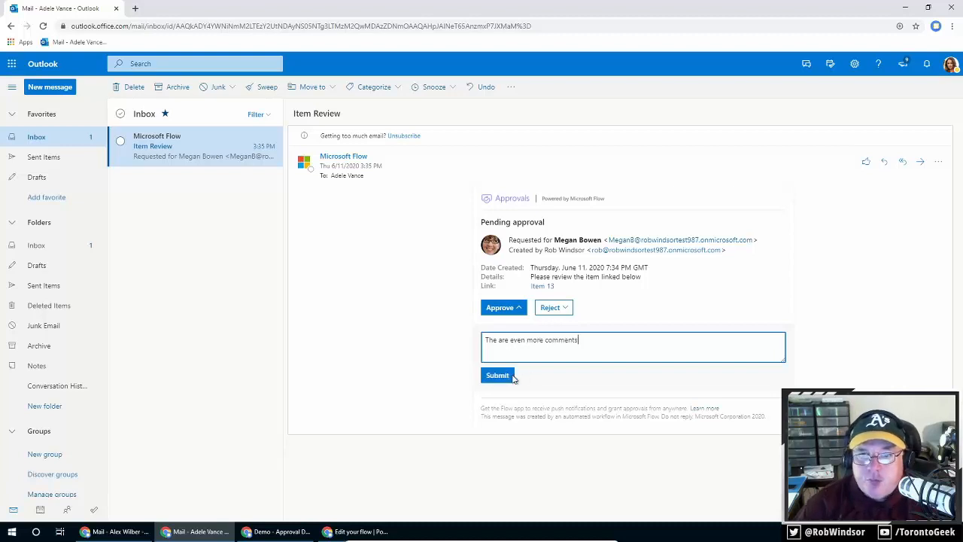
{"action": "left_click", "coordinate": [509, 378]}
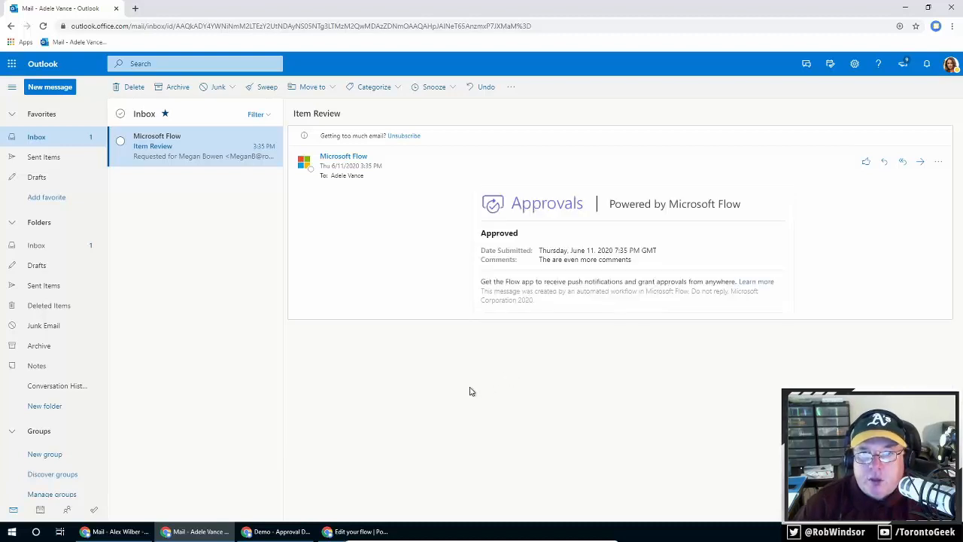
Step: Approve the Item 13 request without a comment in the second approver's mailbox, and check its approval summary in the SharePoint list
{"action": "left_click", "coordinate": [123, 534]}
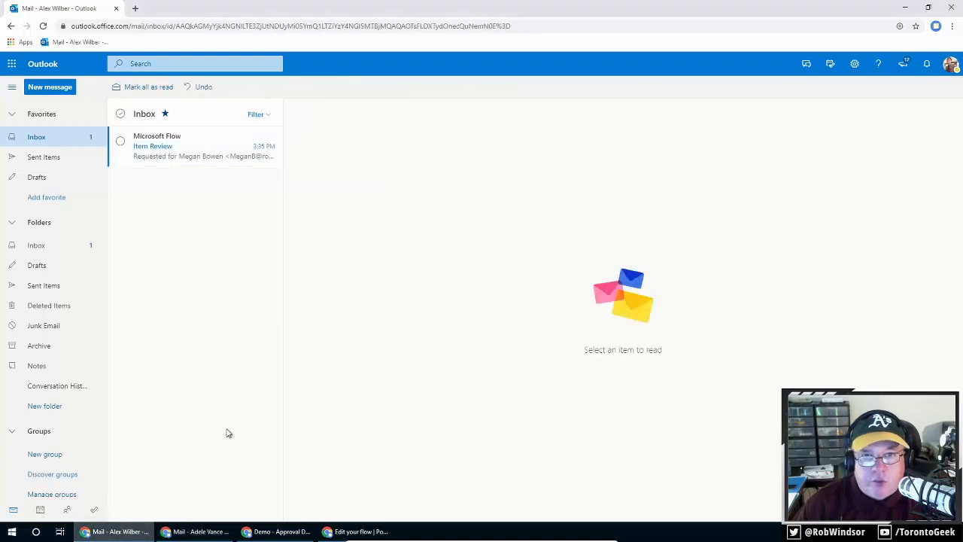
{"action": "left_click", "coordinate": [157, 156]}
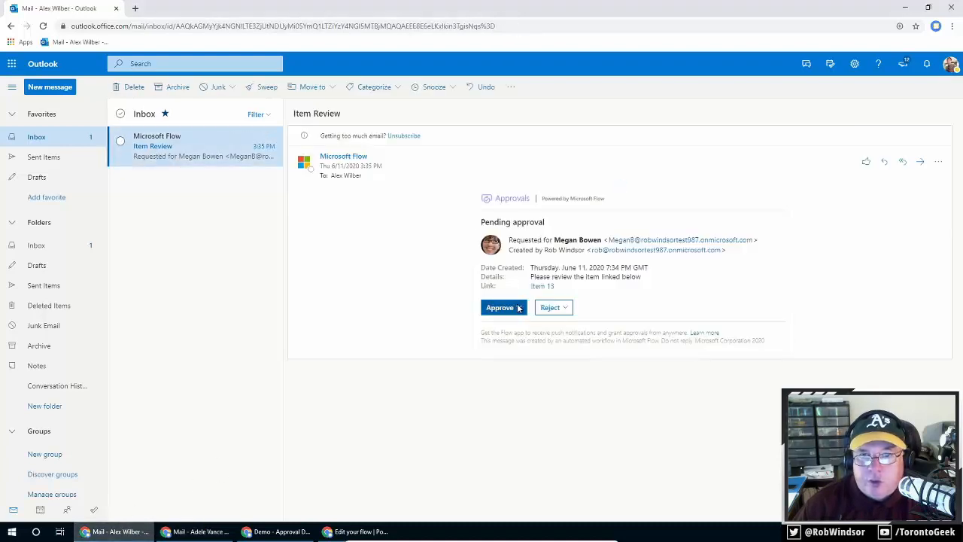
{"action": "left_click", "coordinate": [517, 309]}
{"action": "left_click", "coordinate": [499, 376]}
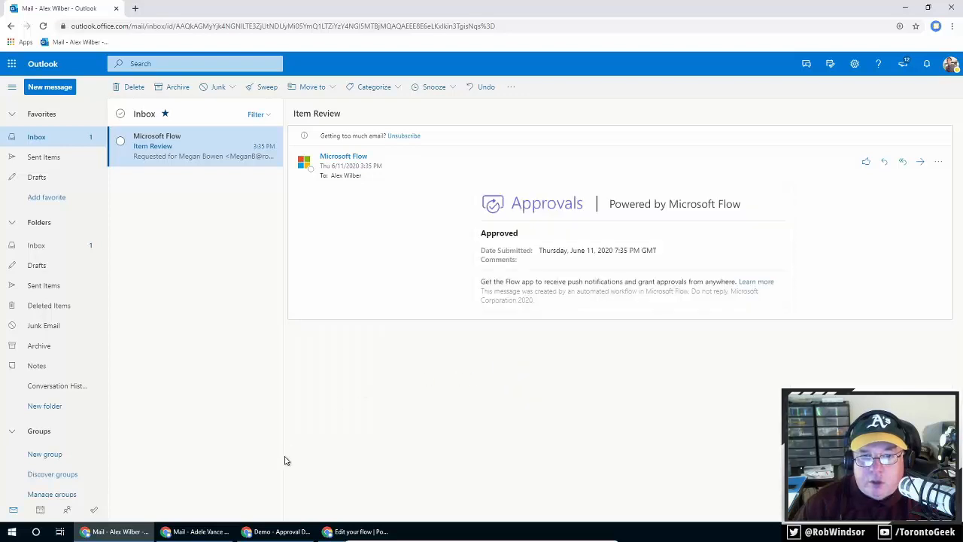
{"action": "left_click", "coordinate": [271, 533]}
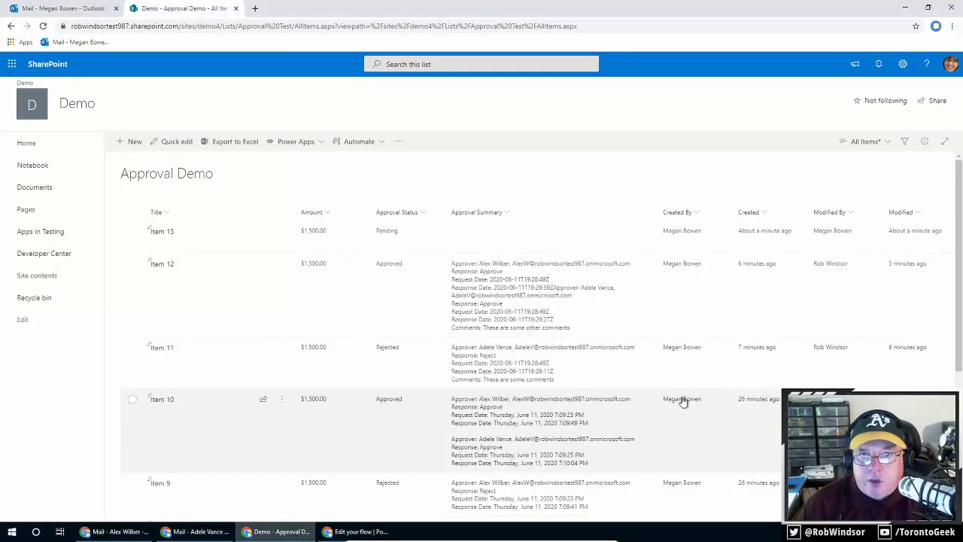
{"action": "mouse_move", "coordinate": [683, 401]}
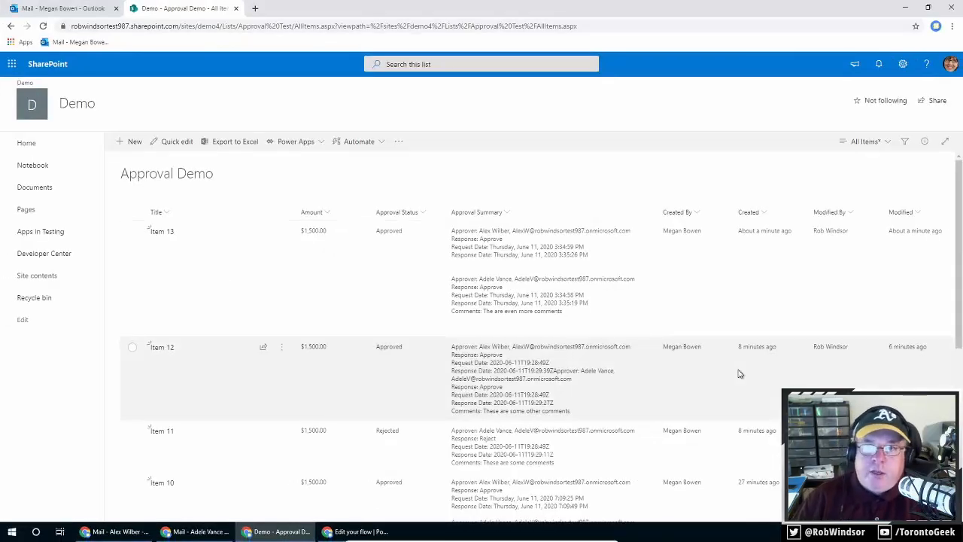
Step: Switch to Power Automate, leave the Approval Demo flow and start a blank instant flow, skipping the name and trigger setup
{"action": "left_click", "coordinate": [369, 531]}
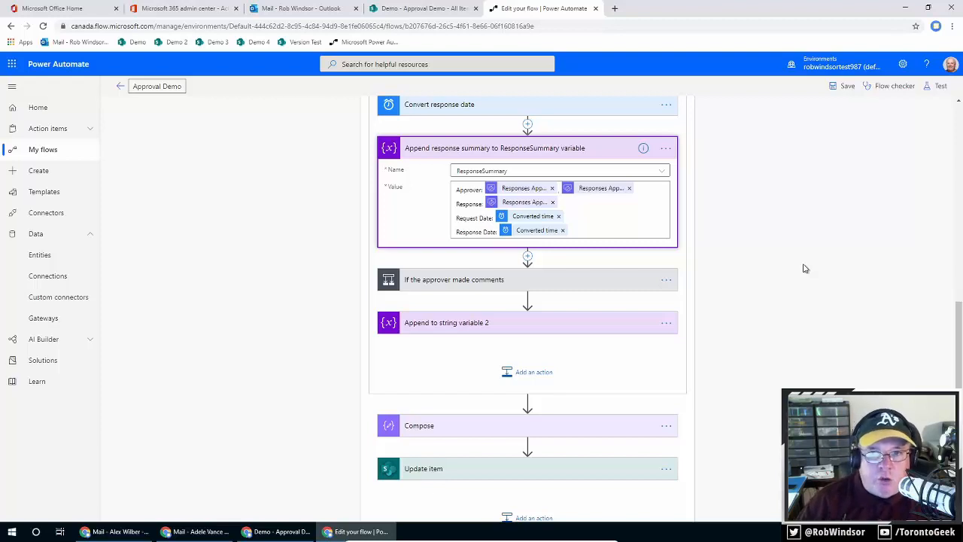
{"action": "left_click", "coordinate": [806, 269]}
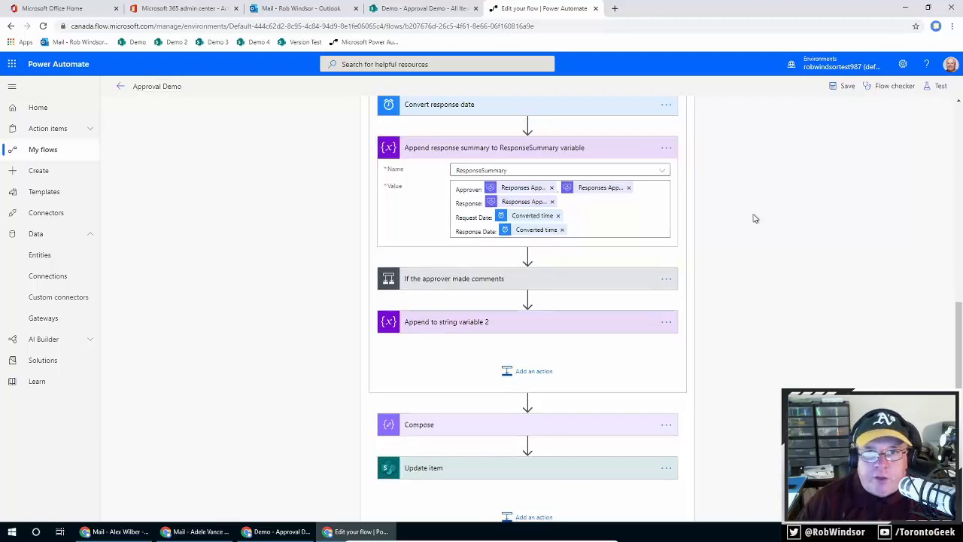
{"action": "left_click", "coordinate": [49, 150]}
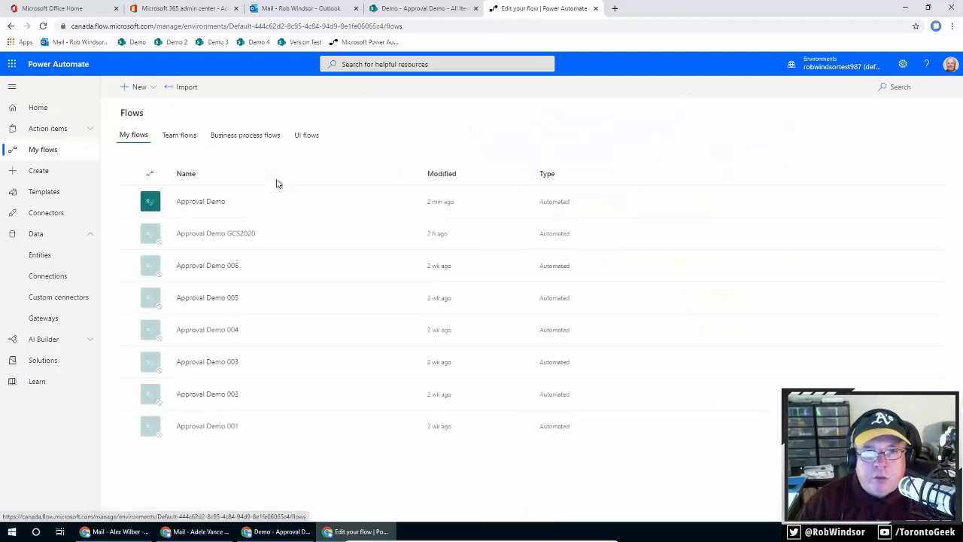
{"action": "left_click", "coordinate": [153, 92]}
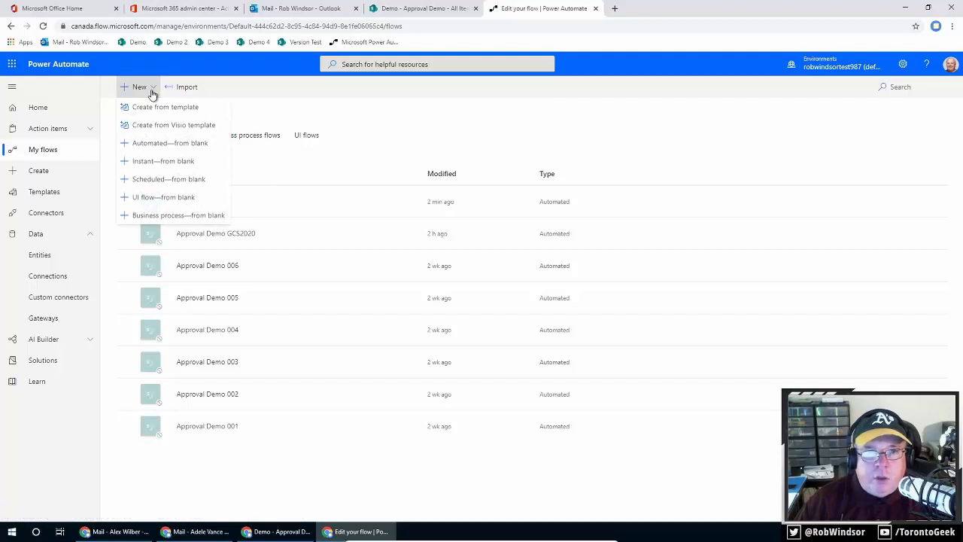
{"action": "left_click", "coordinate": [163, 161]}
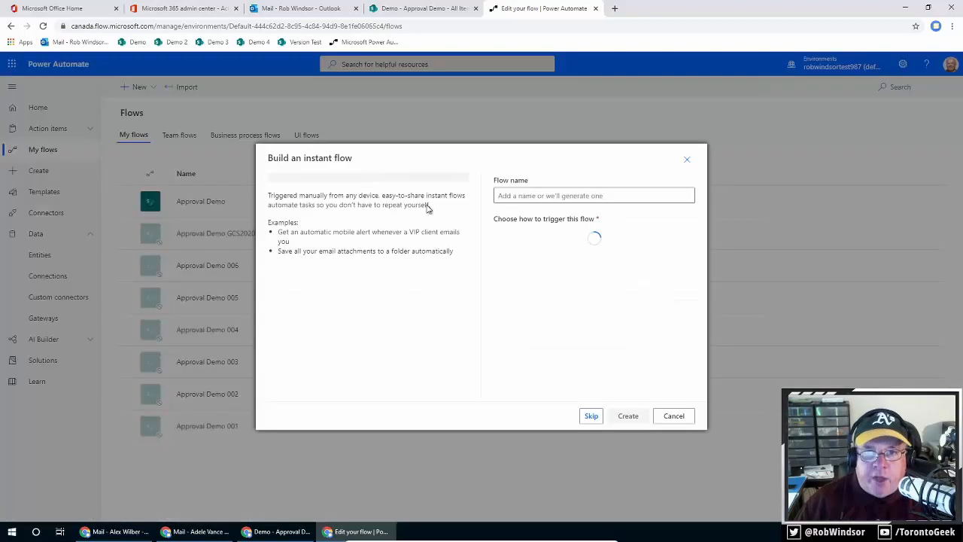
{"action": "left_click", "coordinate": [591, 415]}
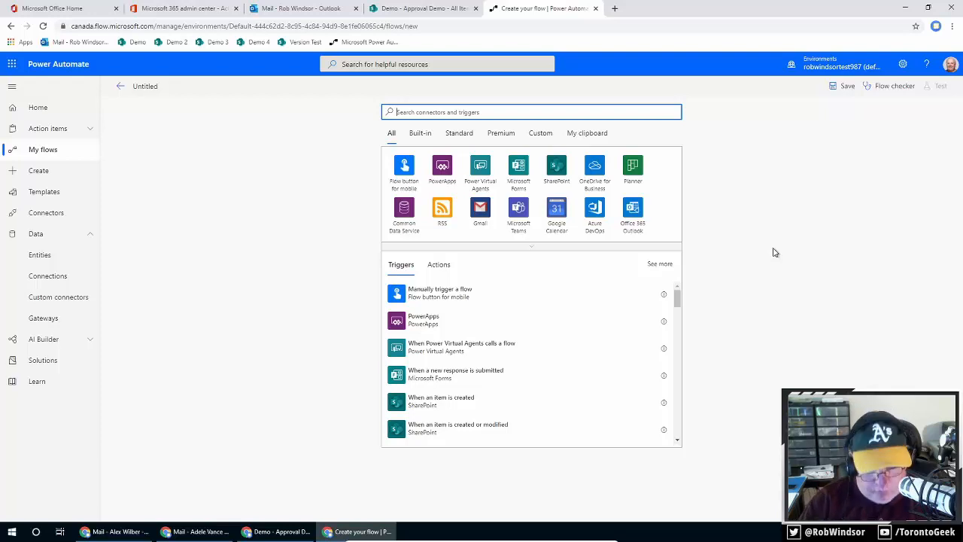
Step: Search the connectors for SharePoint and examine the triggers it offers
{"action": "type", "text": "sharepoint"}
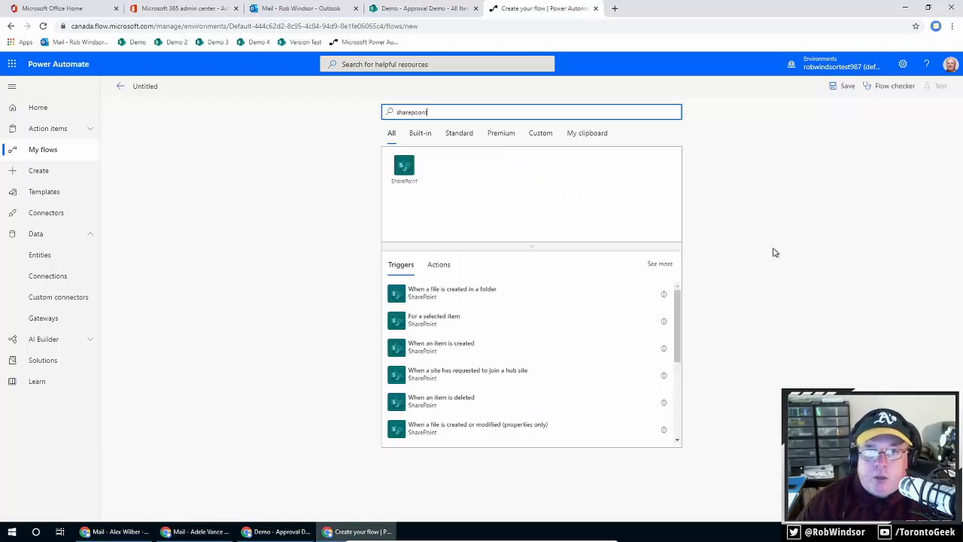
{"action": "left_click", "coordinate": [405, 167]}
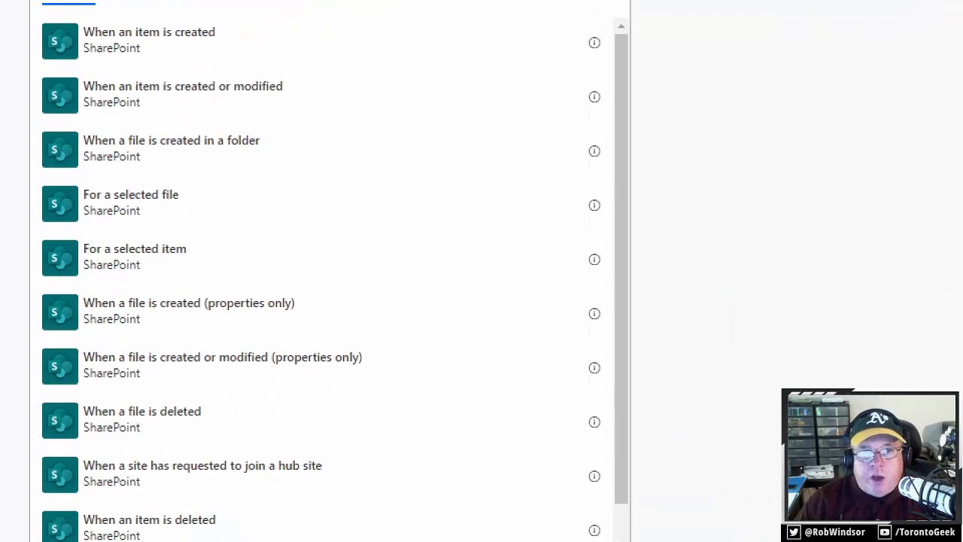
{"action": "mouse_move", "coordinate": [23, 178]}
{"action": "left_mouse_down"}
{"action": "mouse_move", "coordinate": [37, 297]}
{"action": "mouse_move", "coordinate": [275, 279]}
{"action": "mouse_move", "coordinate": [265, 288]}
{"action": "left_mouse_up"}
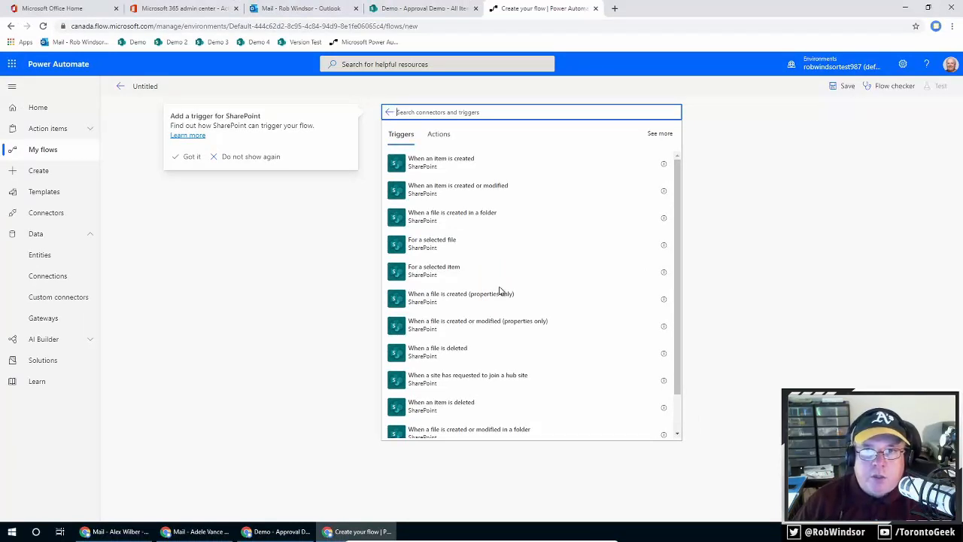
Step: Switch to the SharePoint Approval Demo list, browse the full set of templates for creating a flow, and close them
{"action": "left_click", "coordinate": [429, 10]}
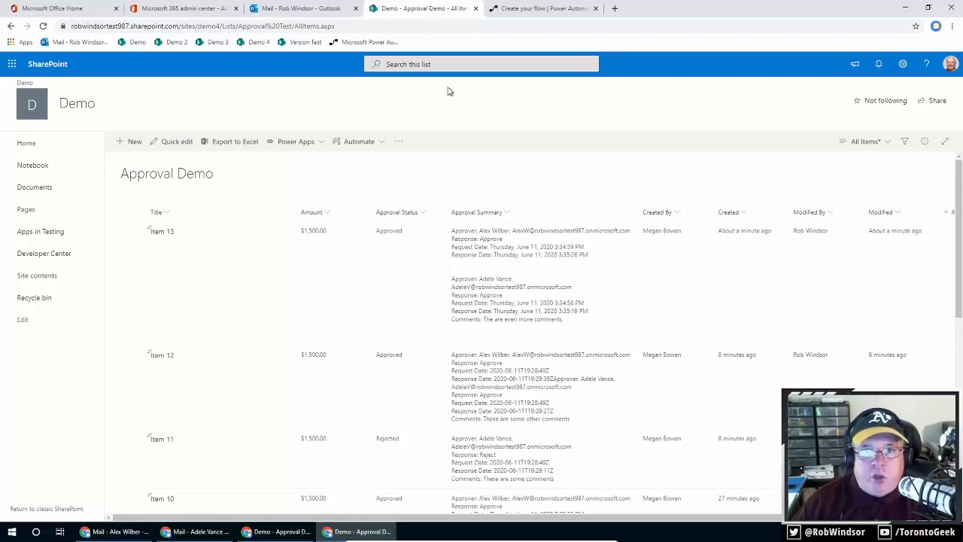
{"action": "left_click", "coordinate": [380, 145]}
{"action": "mouse_move", "coordinate": [377, 166]}
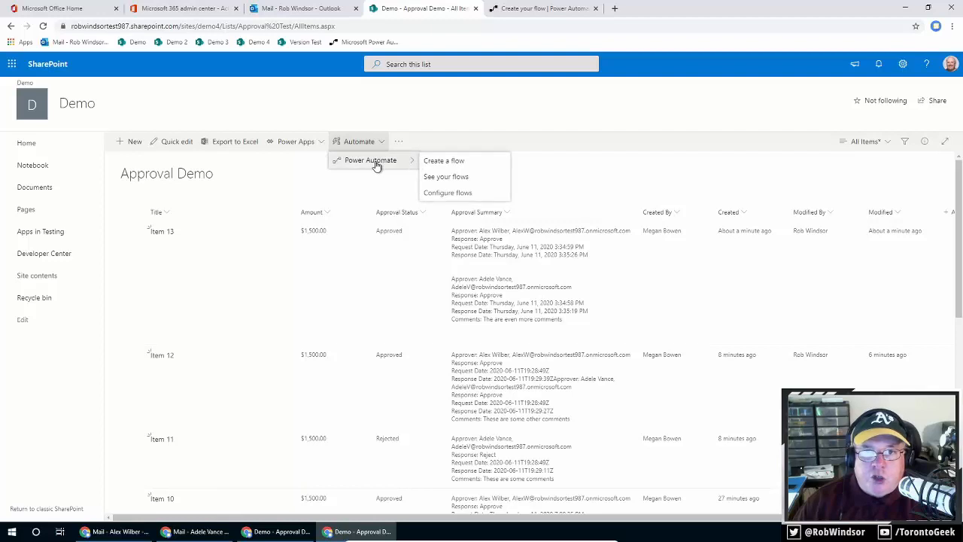
{"action": "left_click", "coordinate": [457, 161]}
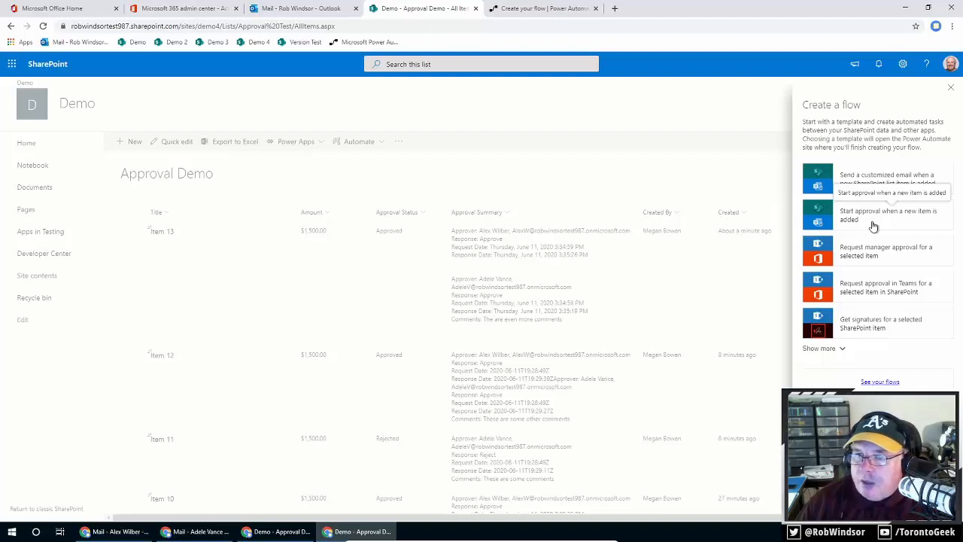
{"action": "left_click", "coordinate": [845, 349]}
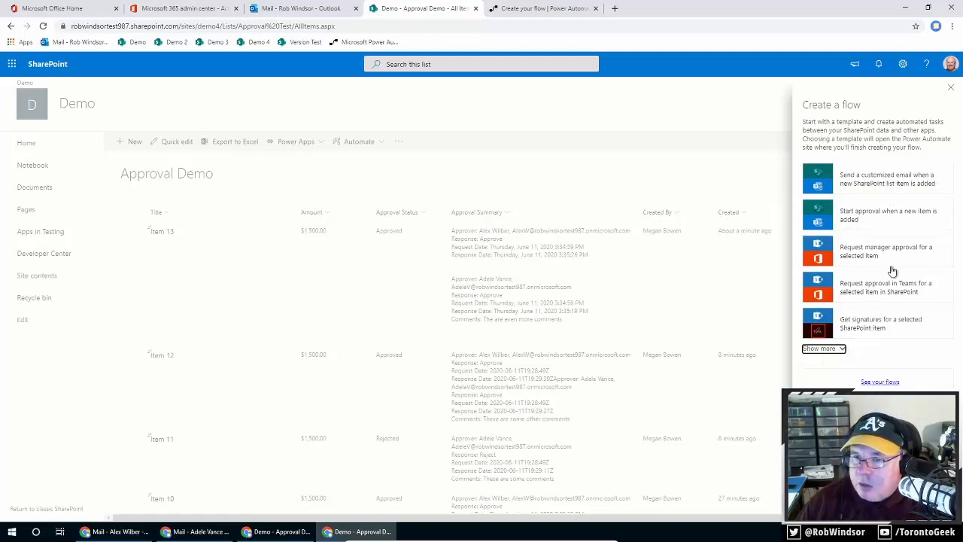
{"action": "left_click_drag", "start_coordinate": [962, 276], "coordinate": [960, 446]}
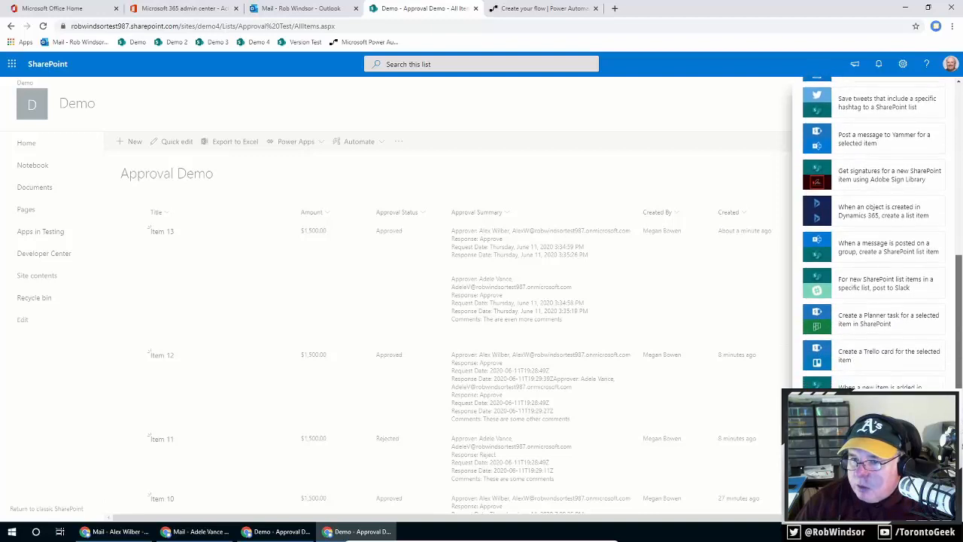
{"action": "left_click_drag", "start_coordinate": [960, 446], "coordinate": [961, 306]}
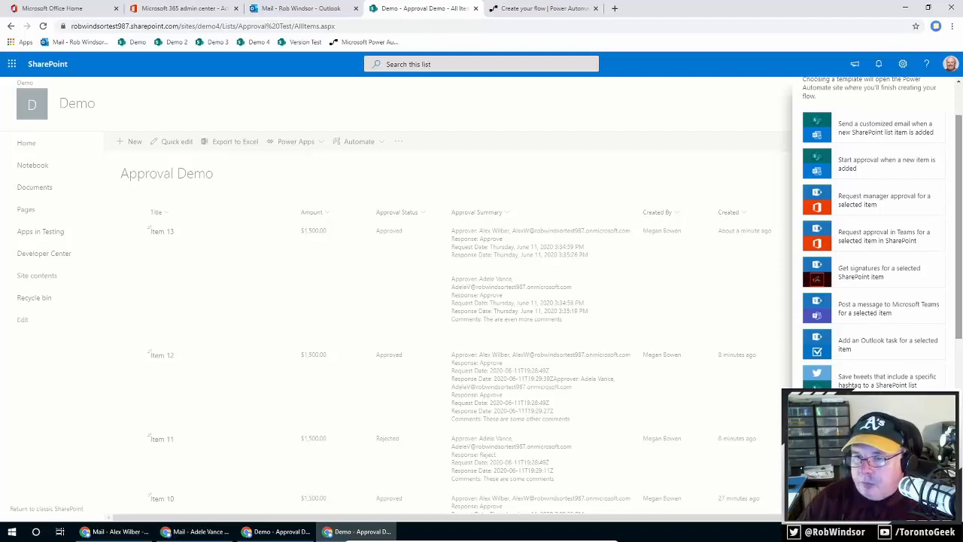
{"action": "left_click_drag", "start_coordinate": [958, 301], "coordinate": [962, 396]}
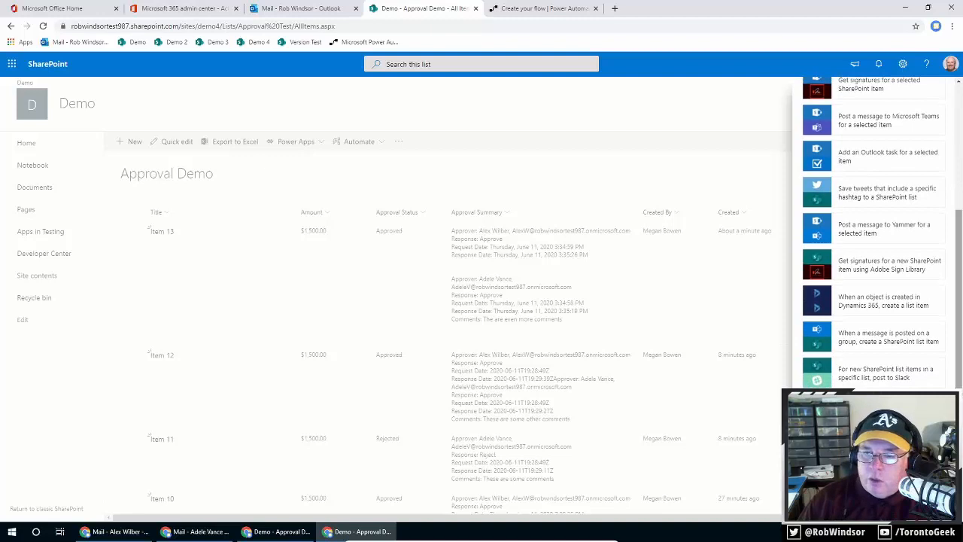
{"action": "scroll", "coordinate": [960, 367], "scroll_direction": "down", "scroll_amount": 1}
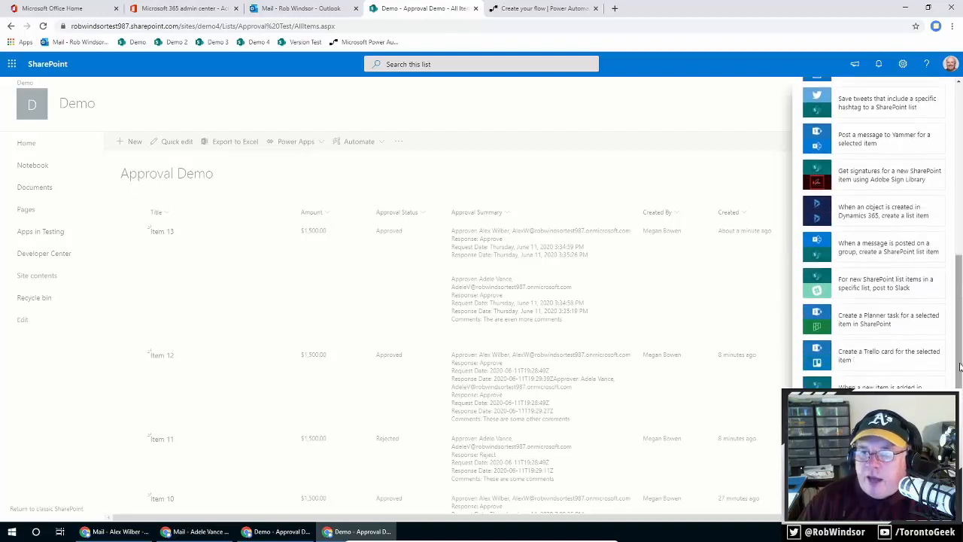
{"action": "scroll", "coordinate": [948, 366], "scroll_direction": "down", "scroll_amount": 1}
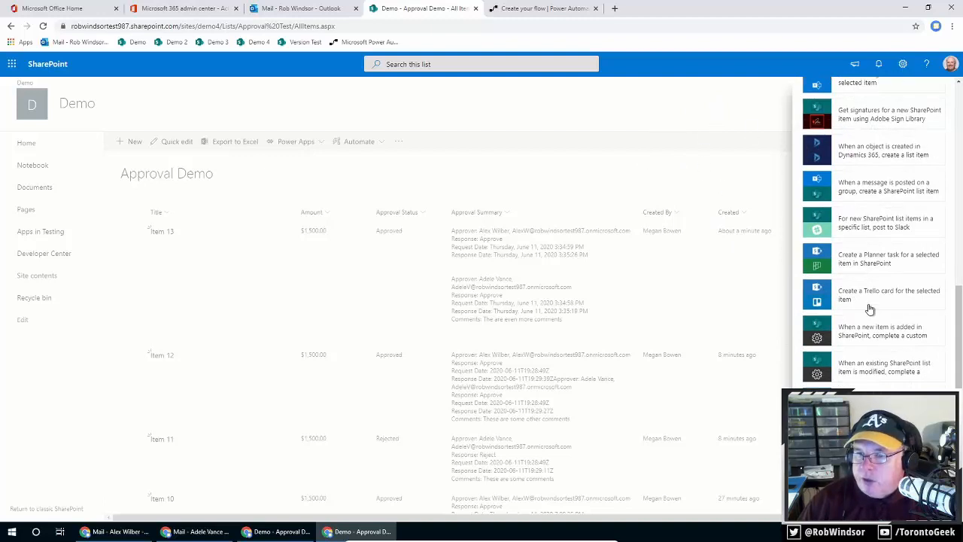
{"action": "scroll", "coordinate": [830, 172], "scroll_direction": "up", "scroll_amount": 5}
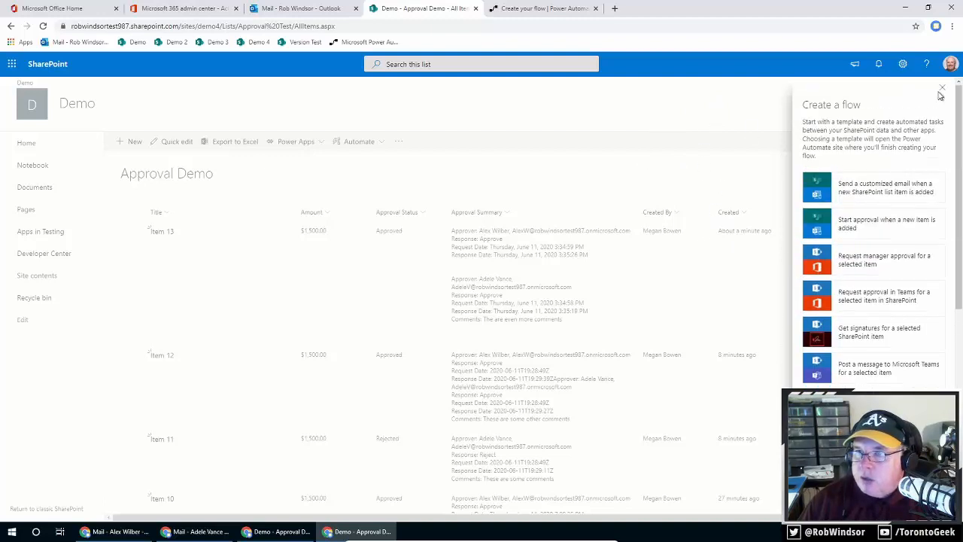
{"action": "left_click", "coordinate": [942, 89]}
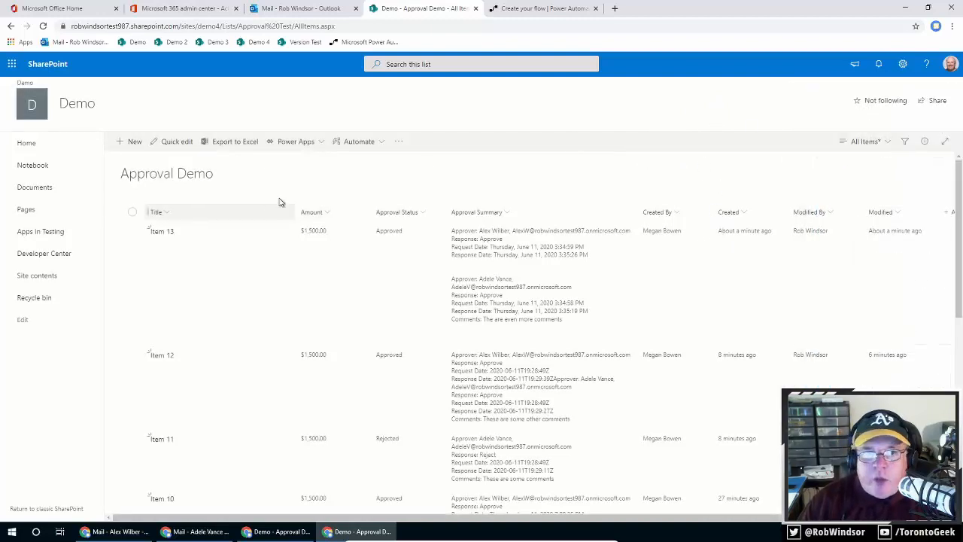
Step: Select Item 13 and view the automation options available for it, dismissing them without running any
{"action": "left_click", "coordinate": [133, 233]}
{"action": "left_click", "coordinate": [322, 145]}
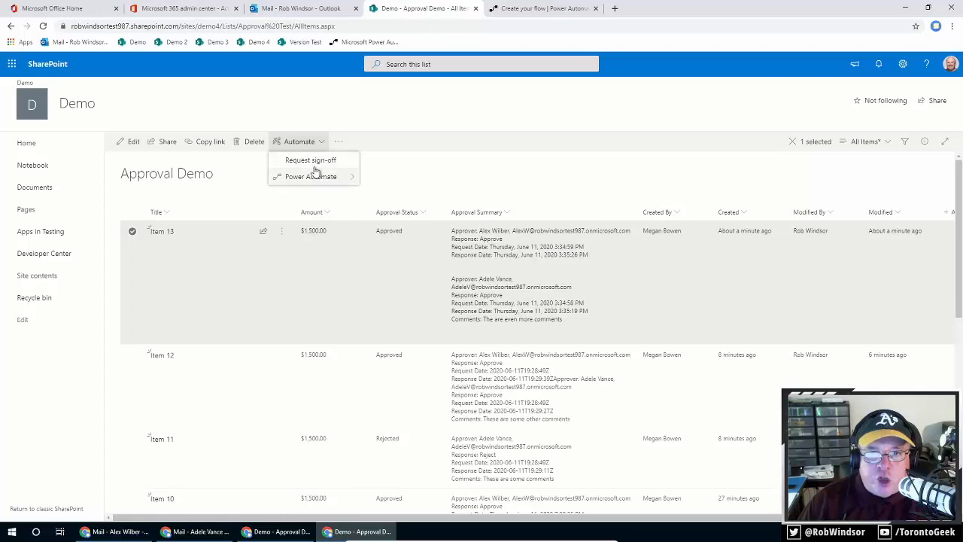
{"action": "left_click", "coordinate": [444, 168]}
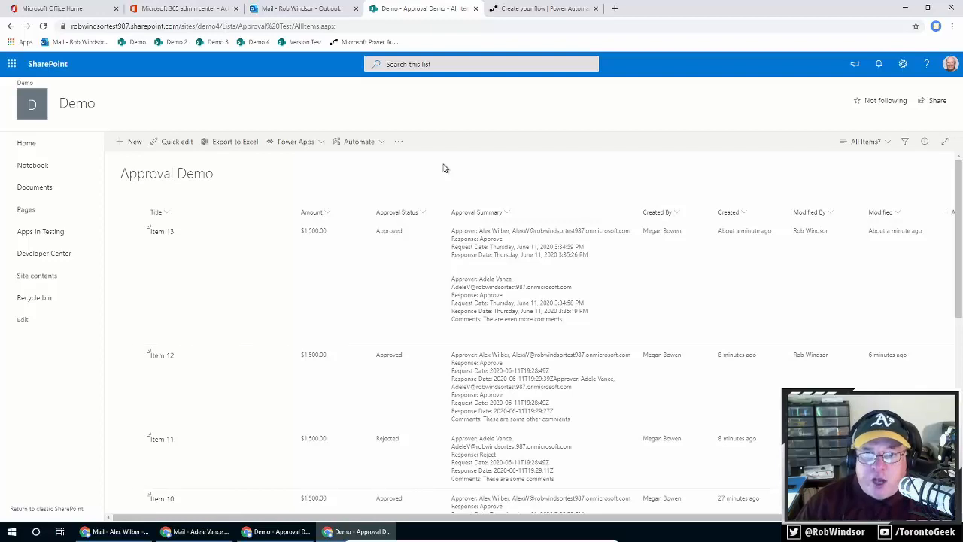
{"action": "left_click_drag", "start_coordinate": [537, 526], "coordinate": [619, 536]}
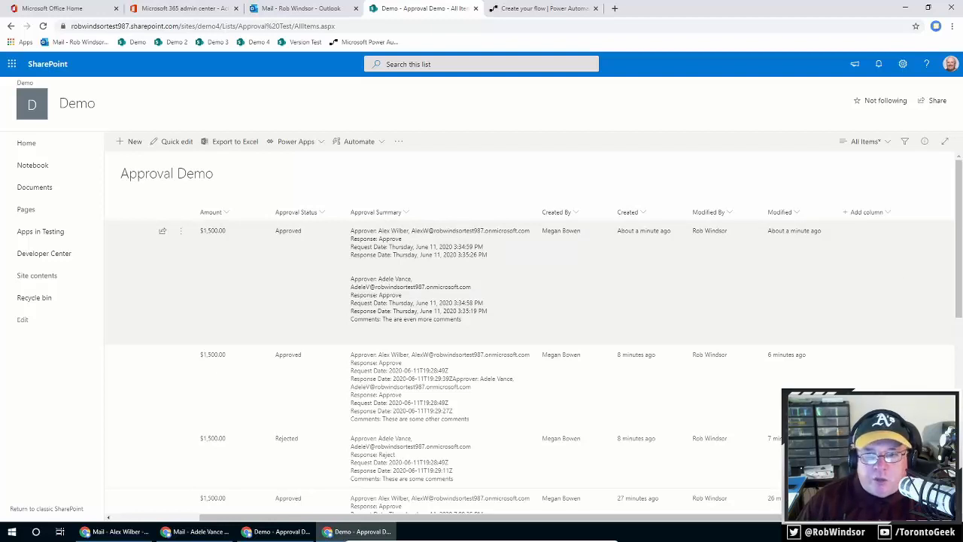
{"action": "left_click_drag", "start_coordinate": [660, 516], "coordinate": [576, 515]}
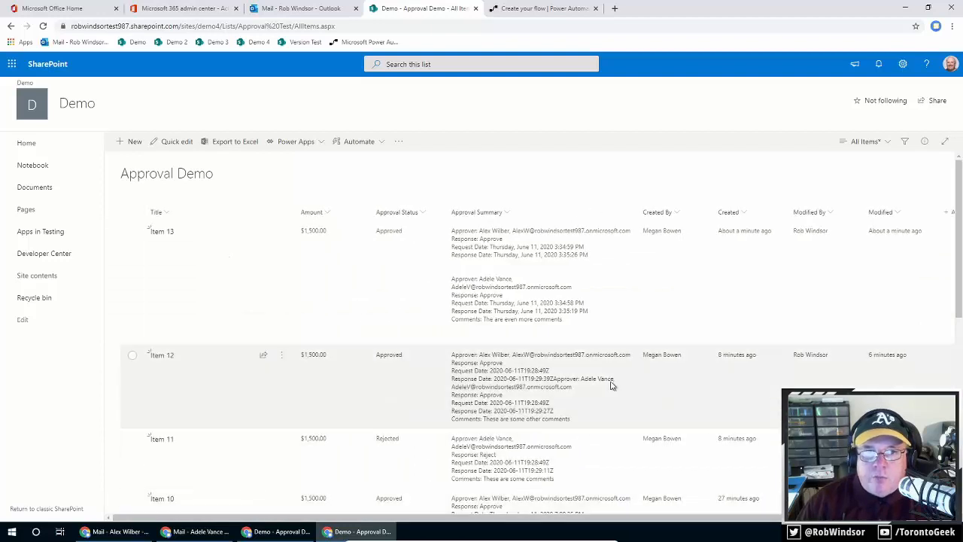